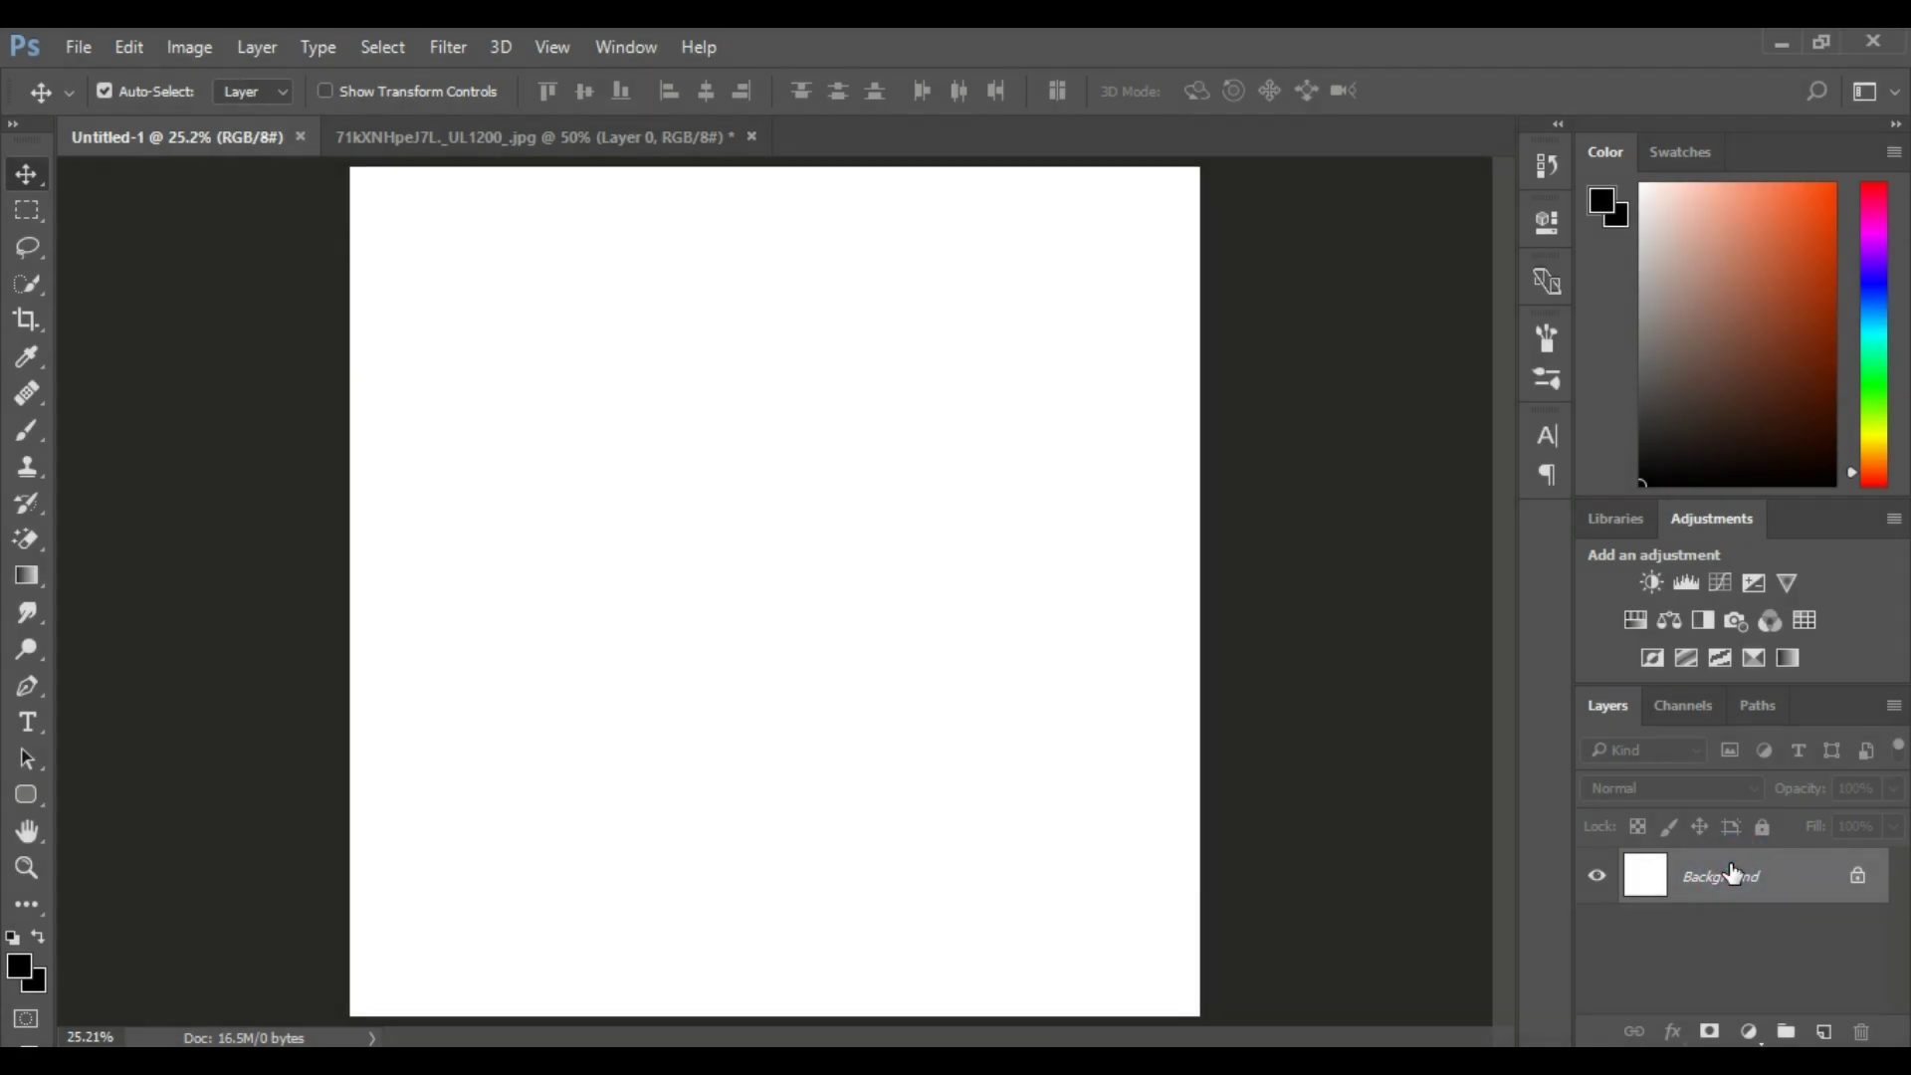
- Bring up the Background layer's context menu in the blank Untitled-1 document
right_click(1732, 871)
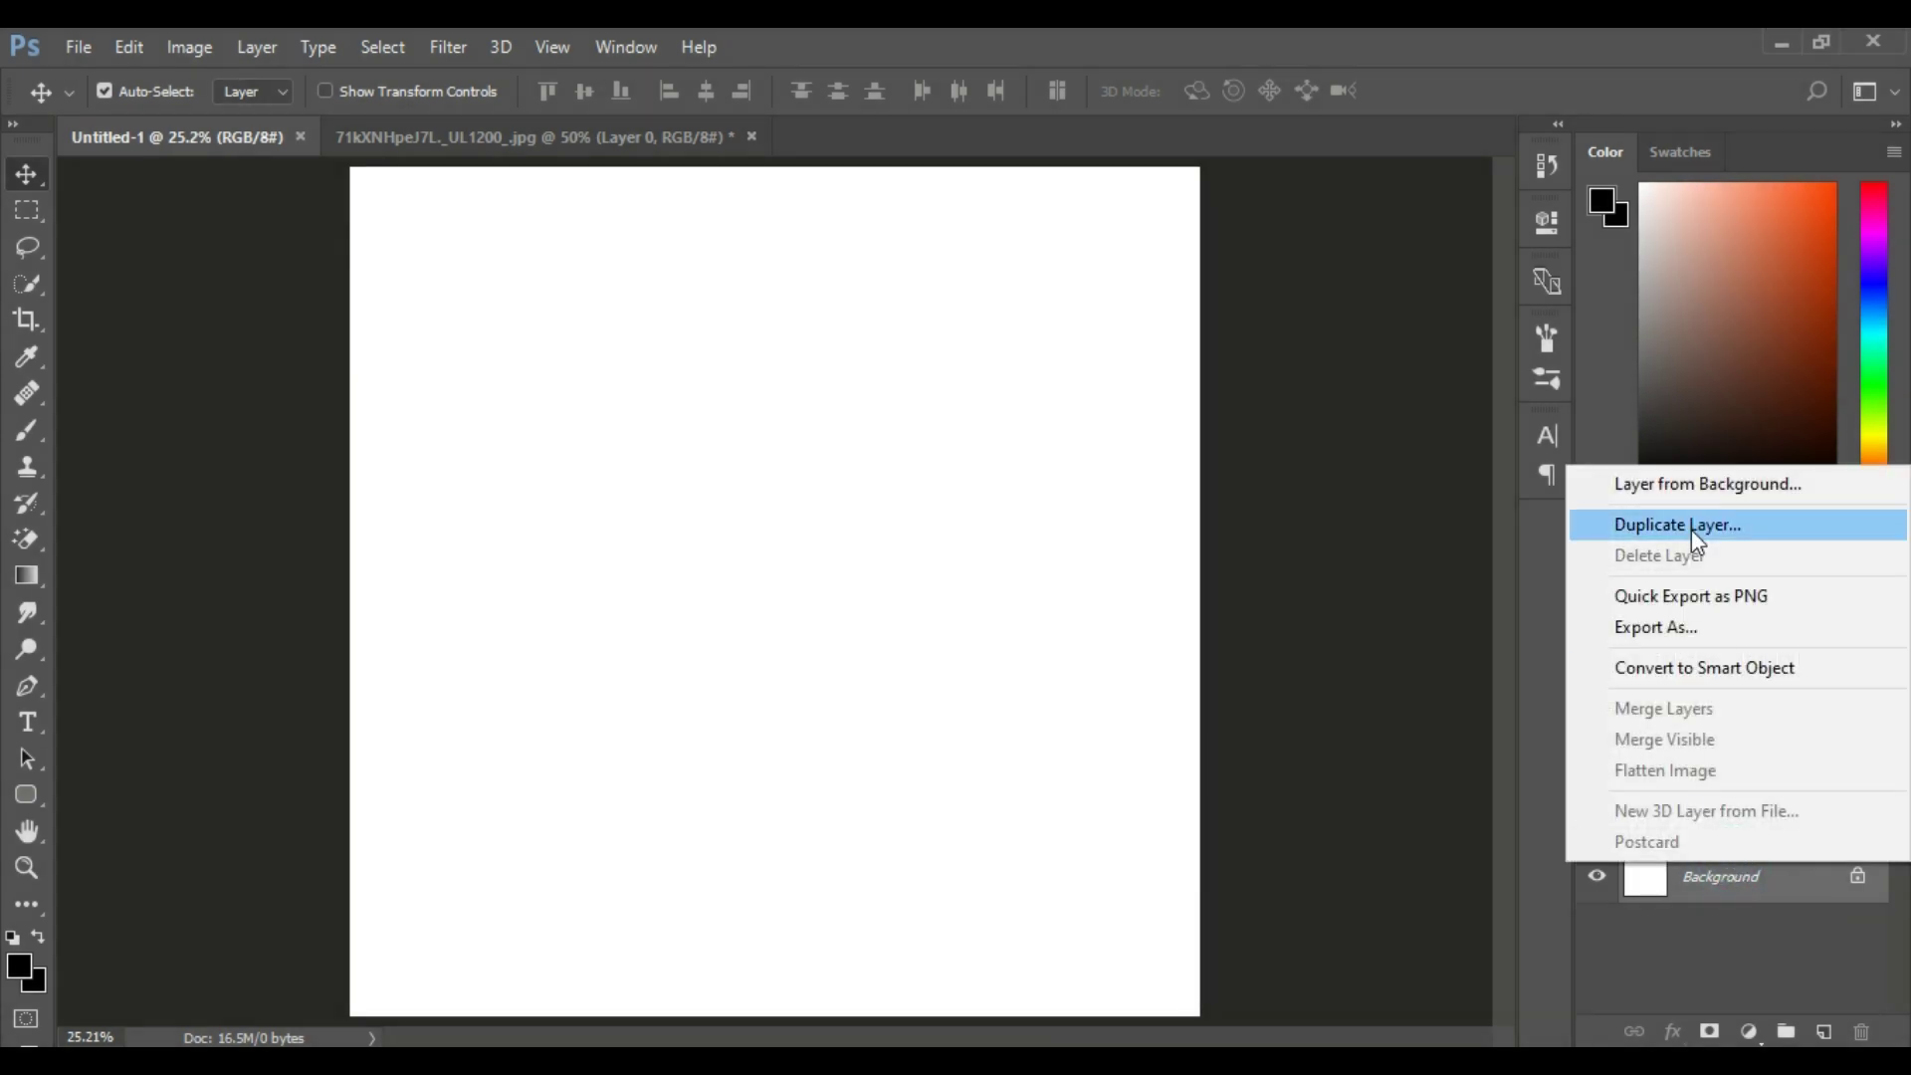
- Duplicate the Background layer and add a Gradient Fill layer from the black-to-white preset
left_click(1692, 530)
left_click(1199, 337)
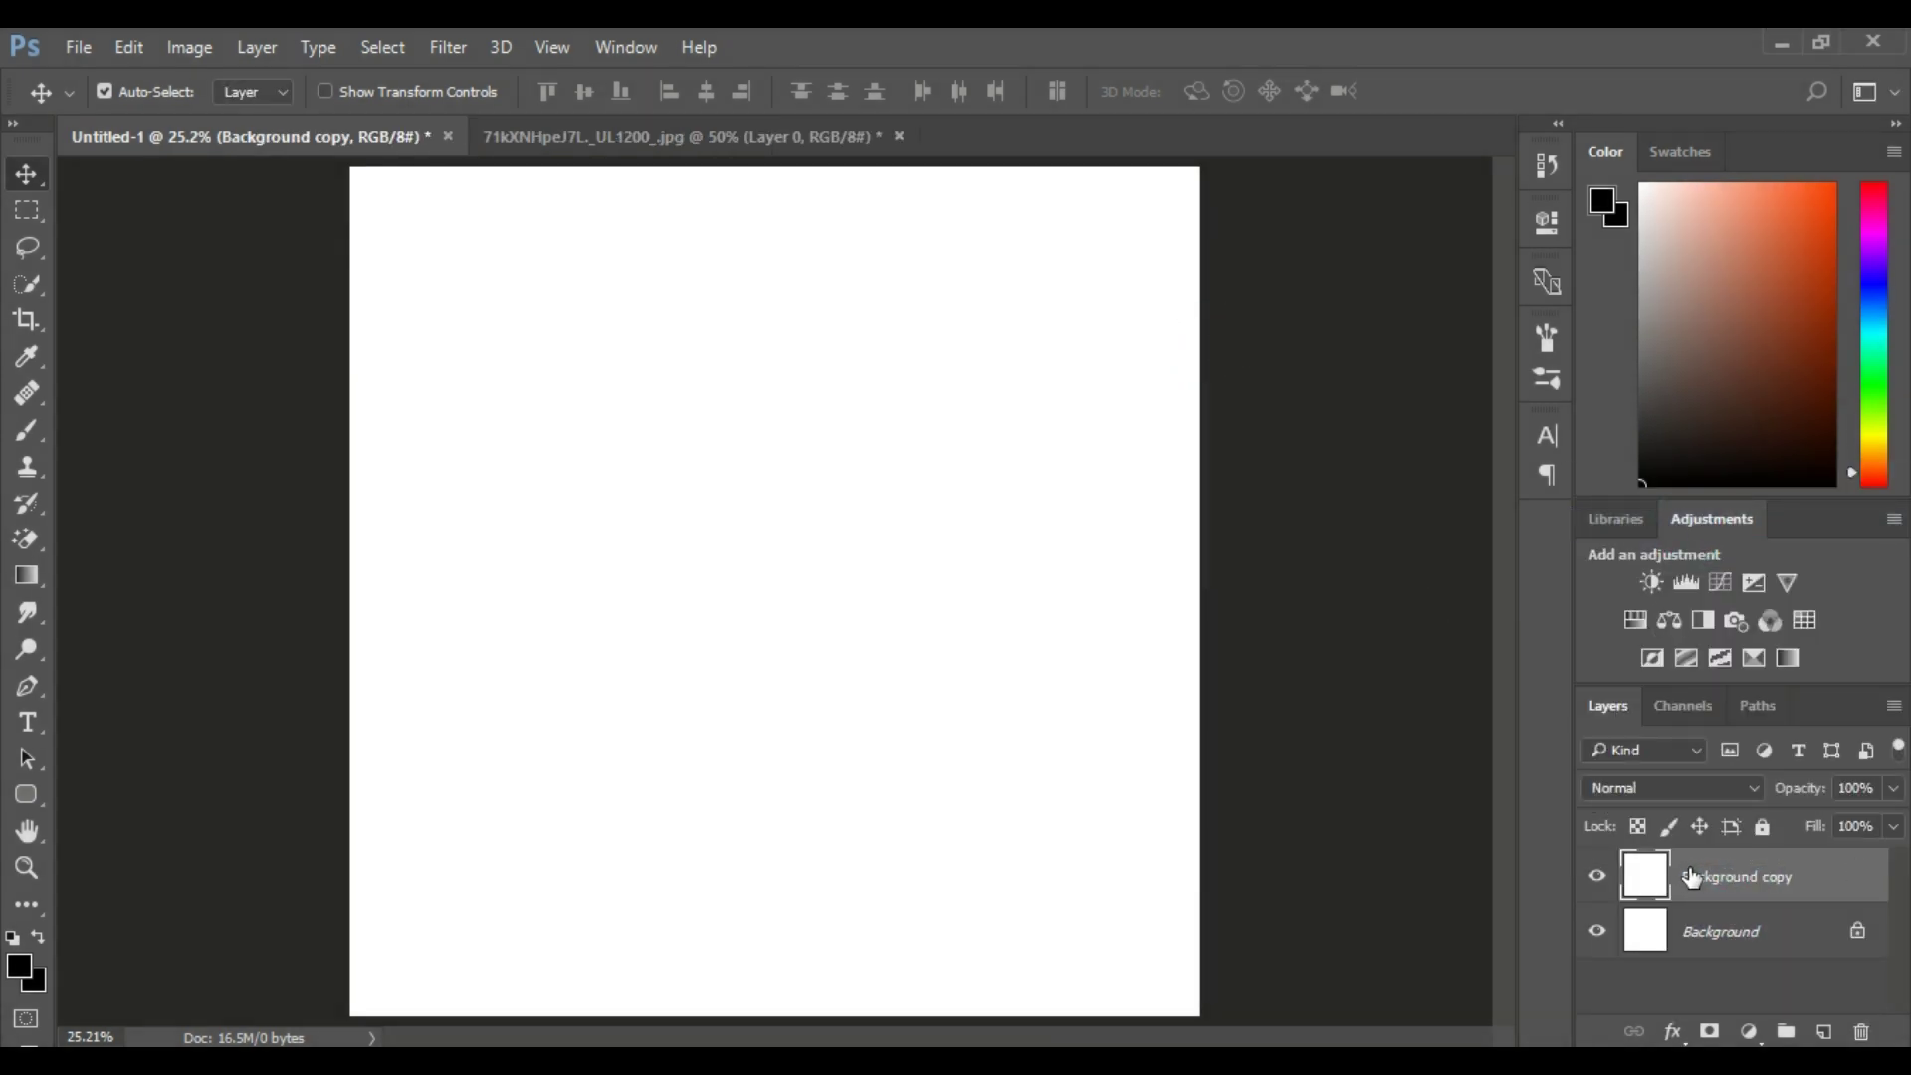
left_click(1749, 1033)
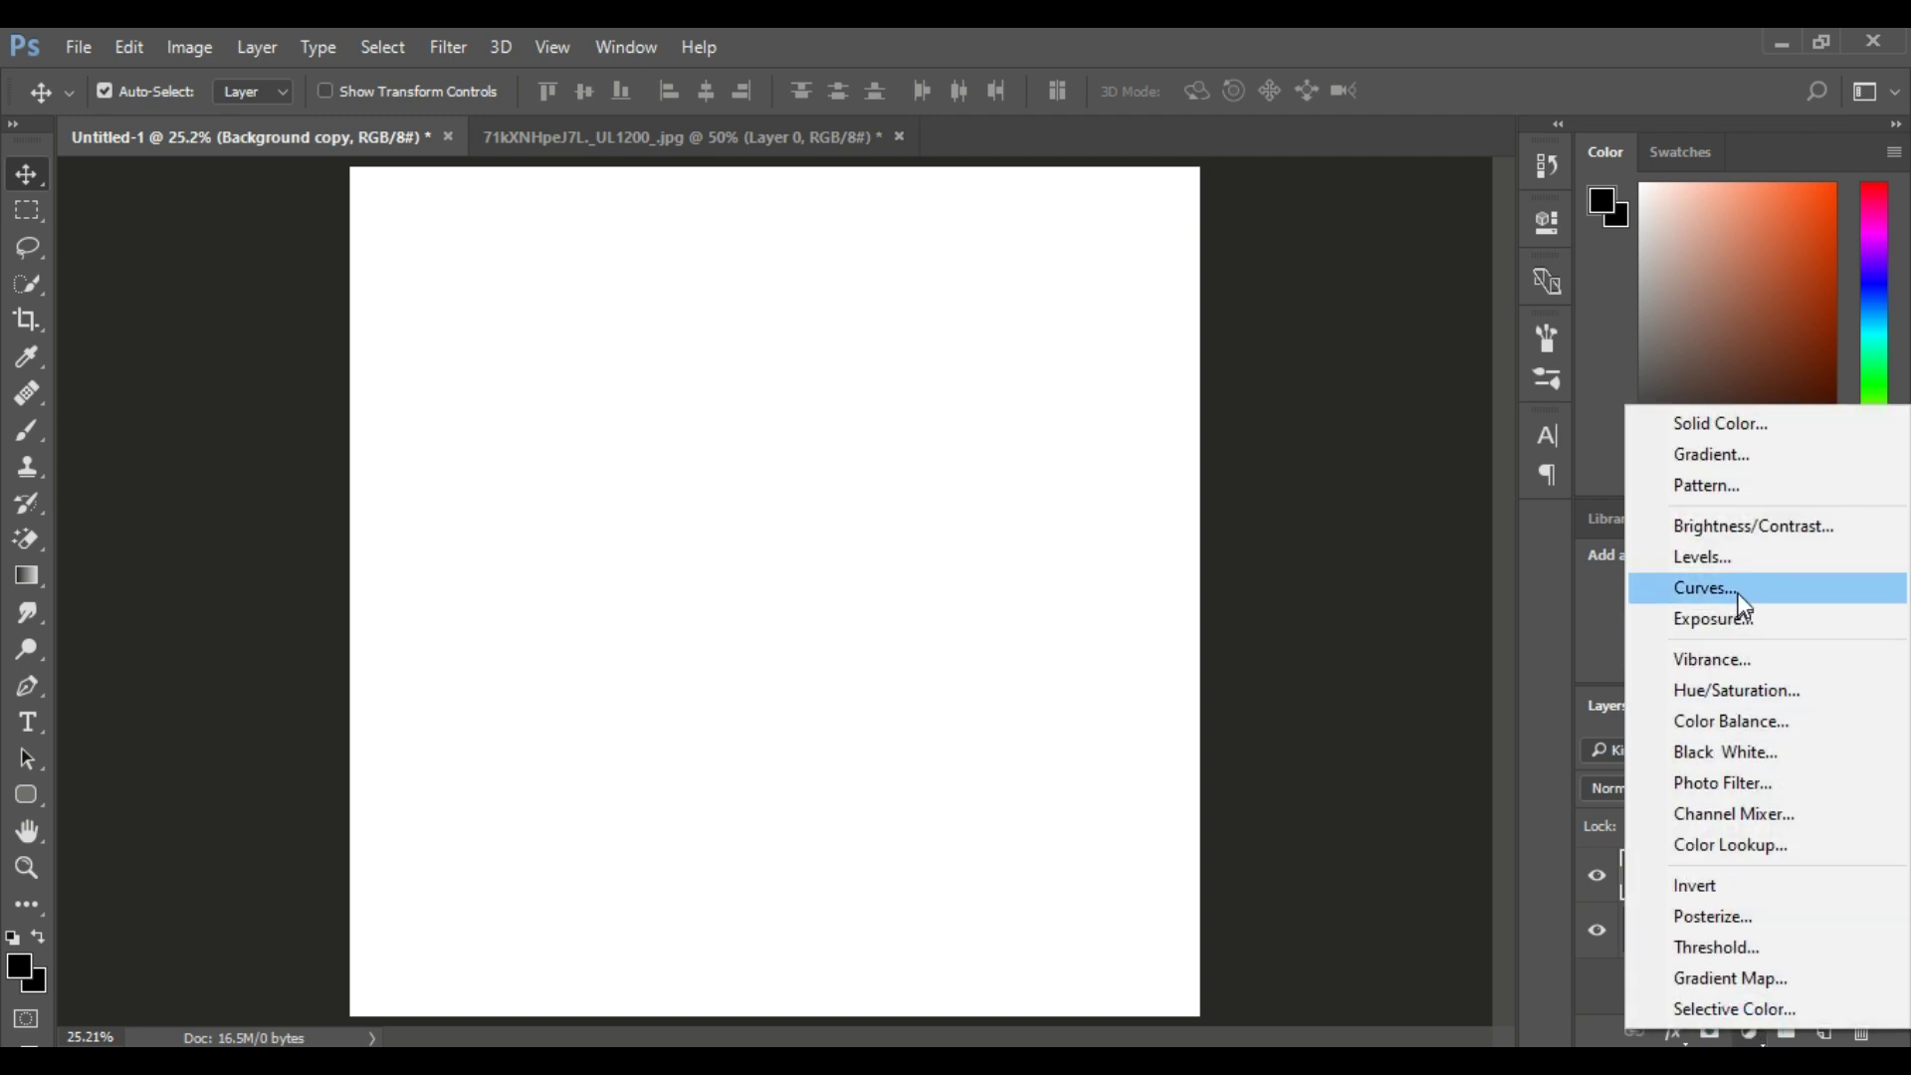
left_click(1732, 454)
left_click(1443, 340)
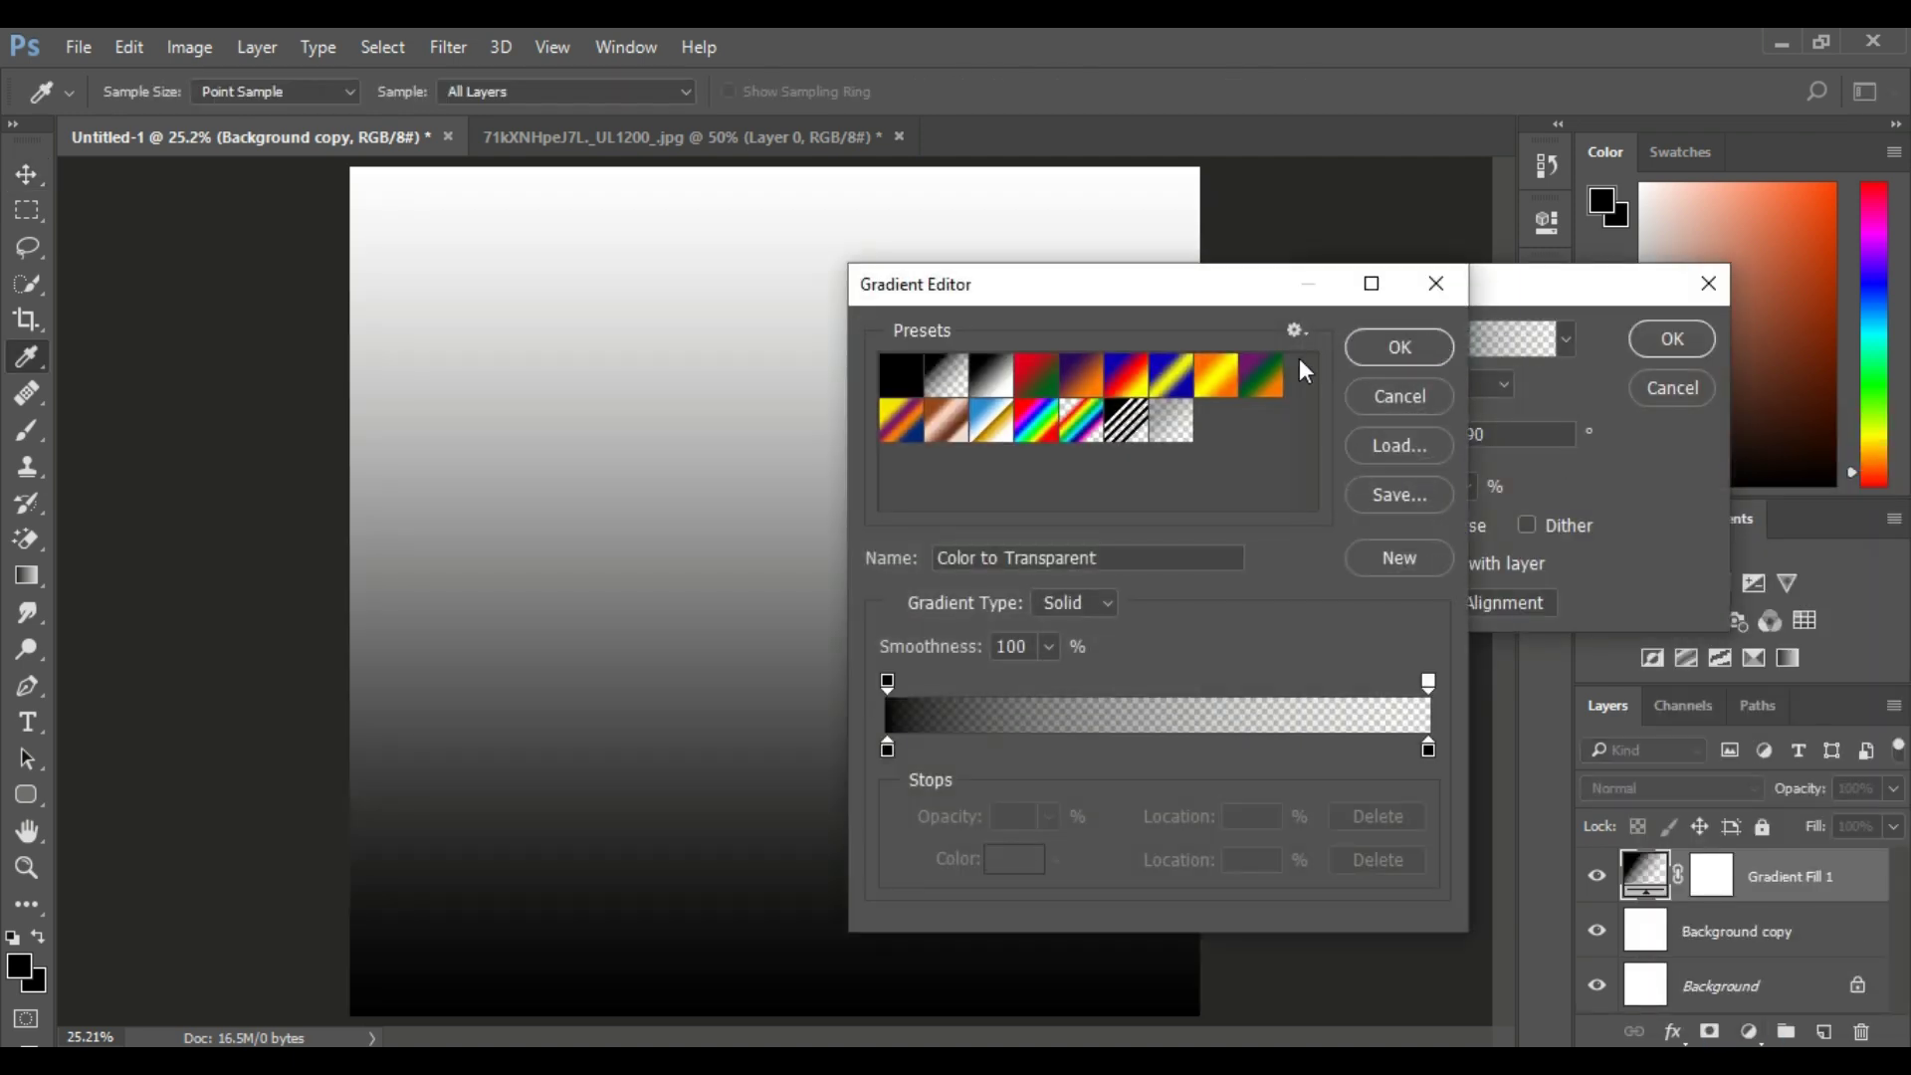
left_click(984, 376)
- Set the gradient's left colour stop to pure red
left_click(887, 748)
left_click(1016, 861)
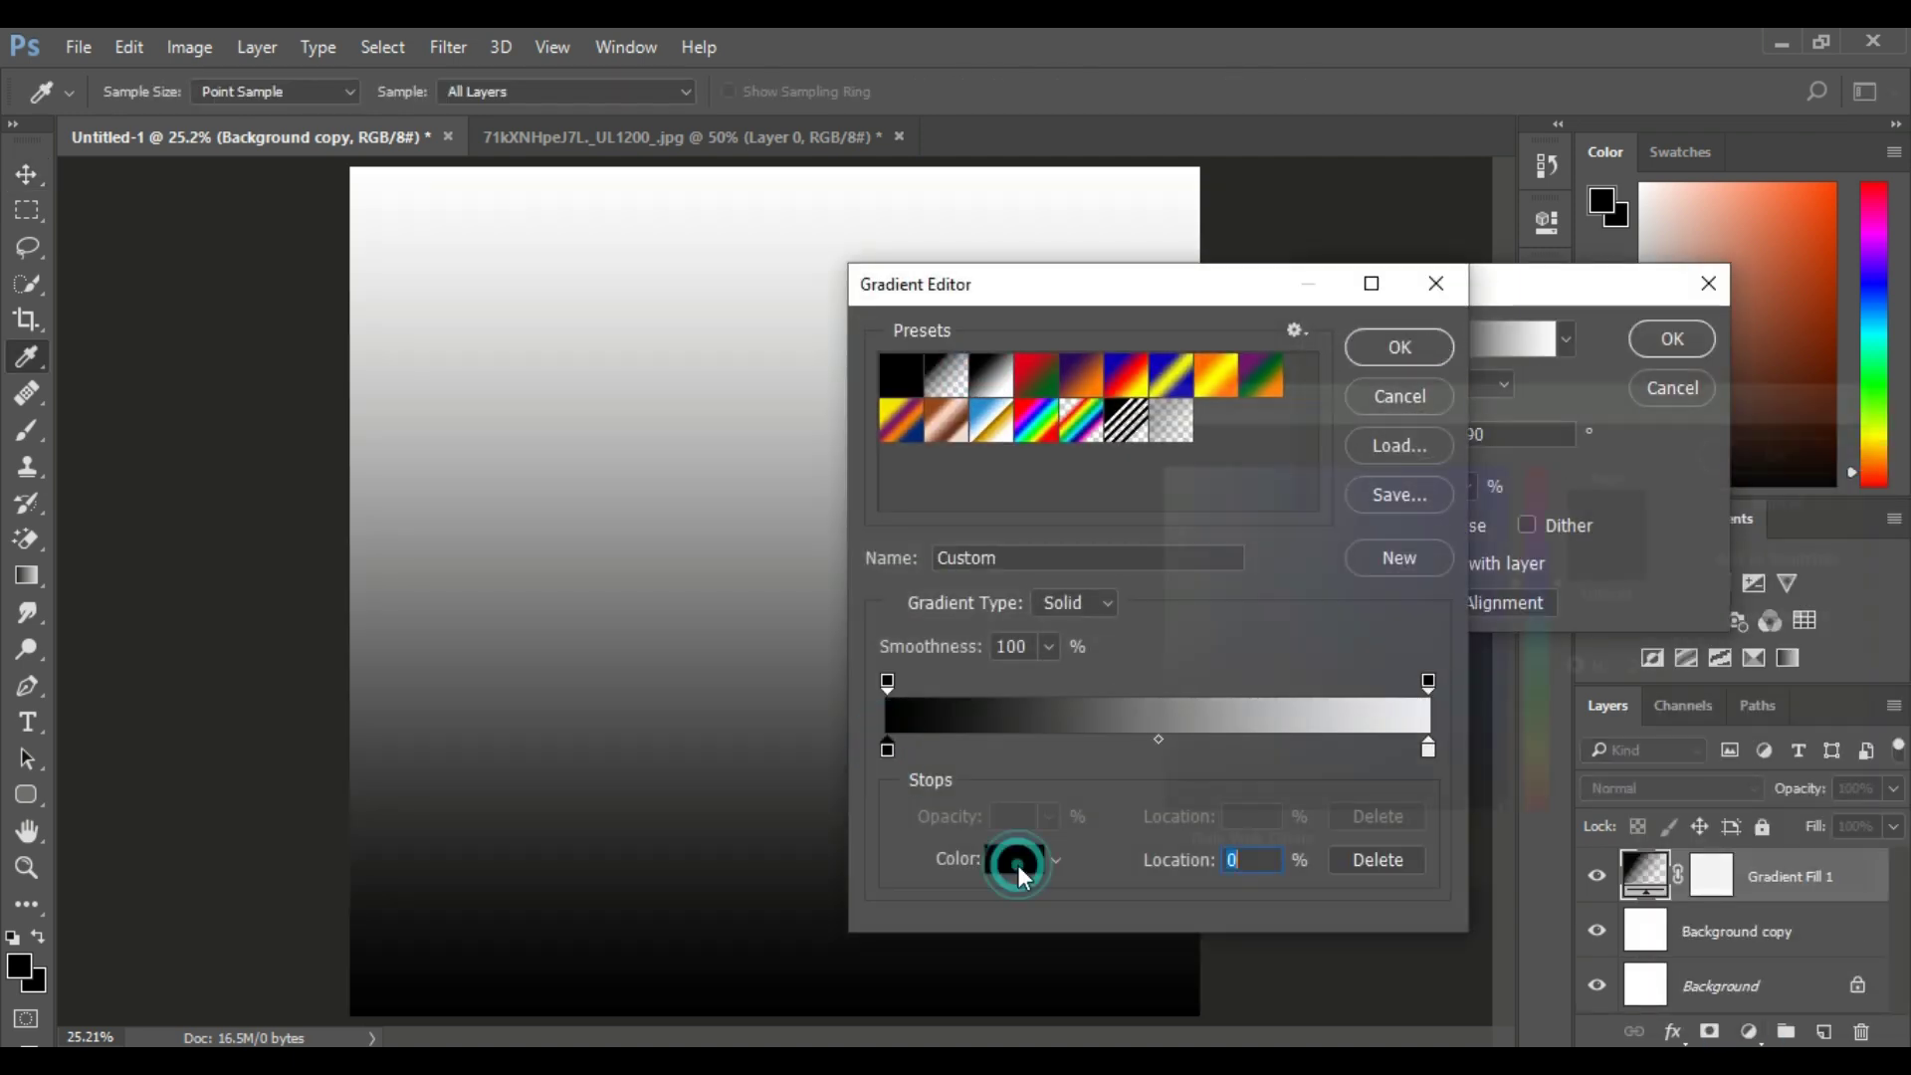
left_click(1545, 463)
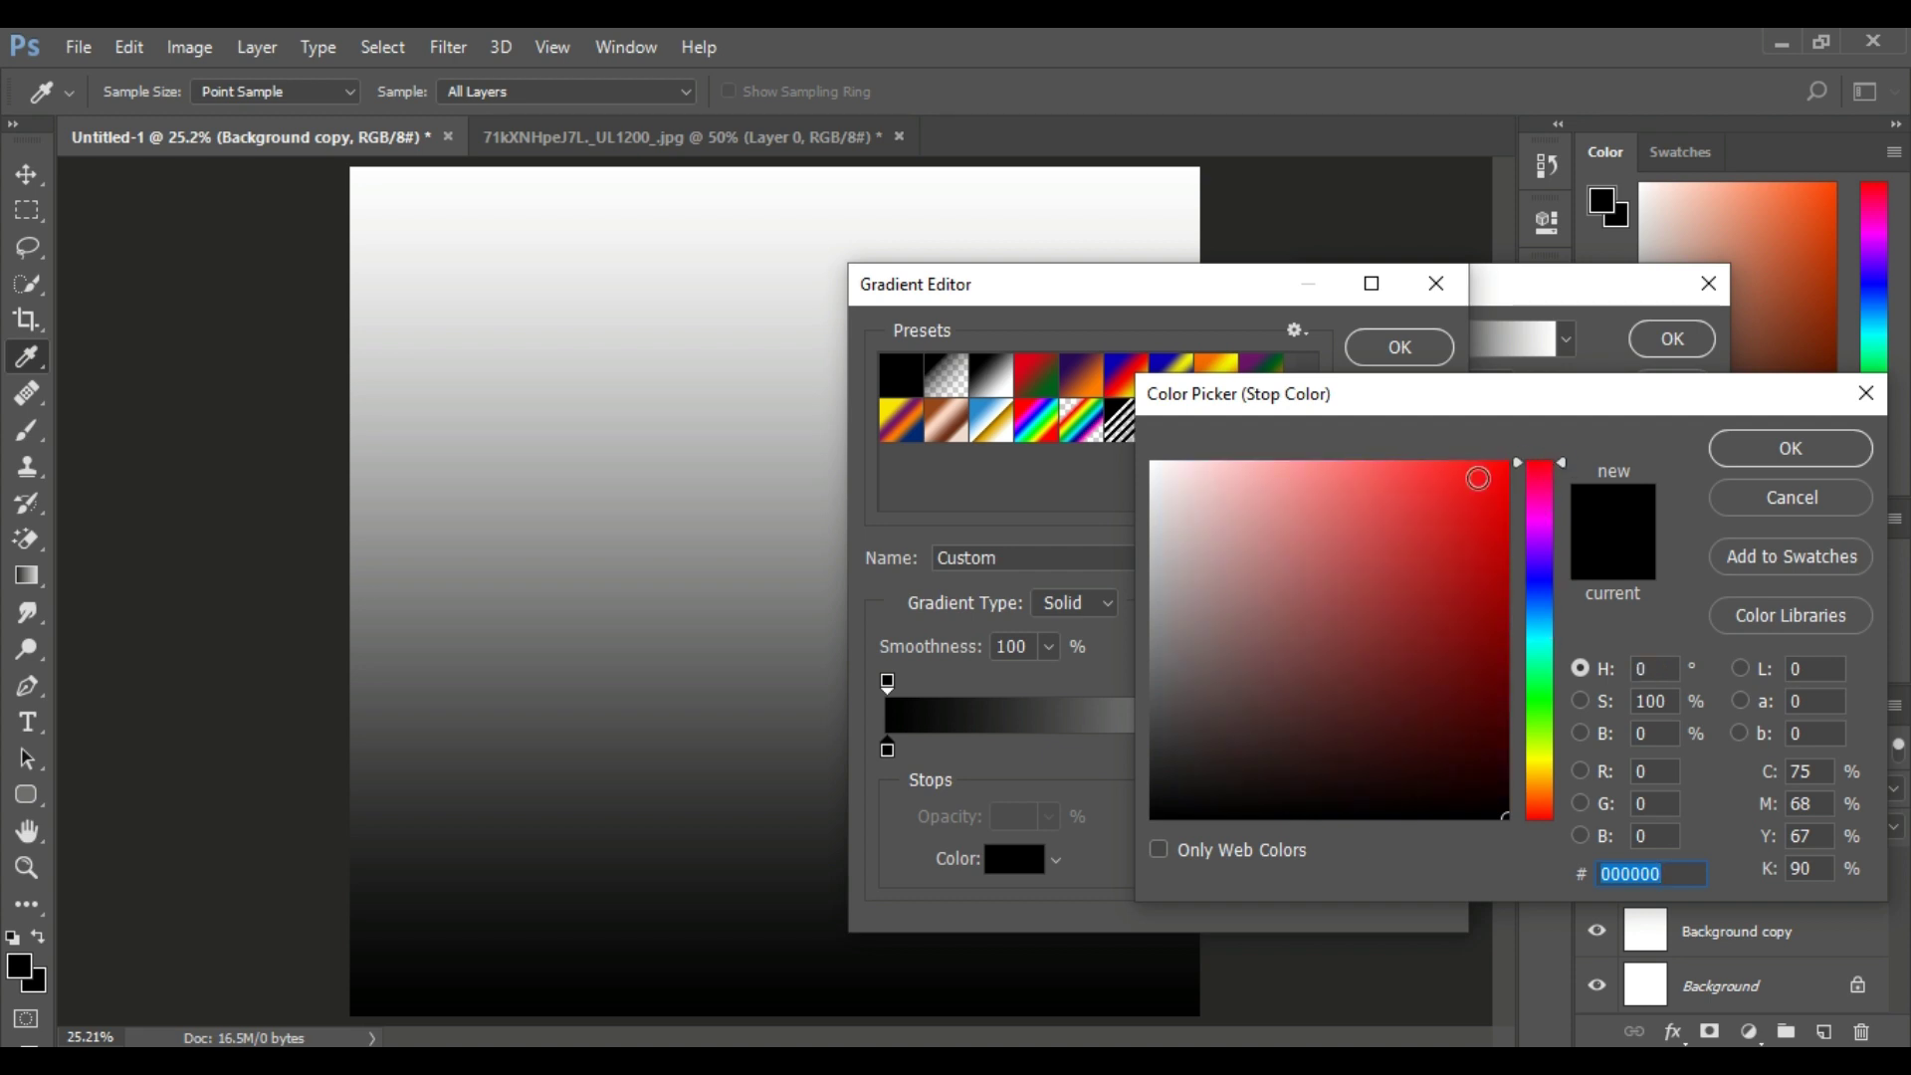
left_click(1478, 479)
left_click(1742, 453)
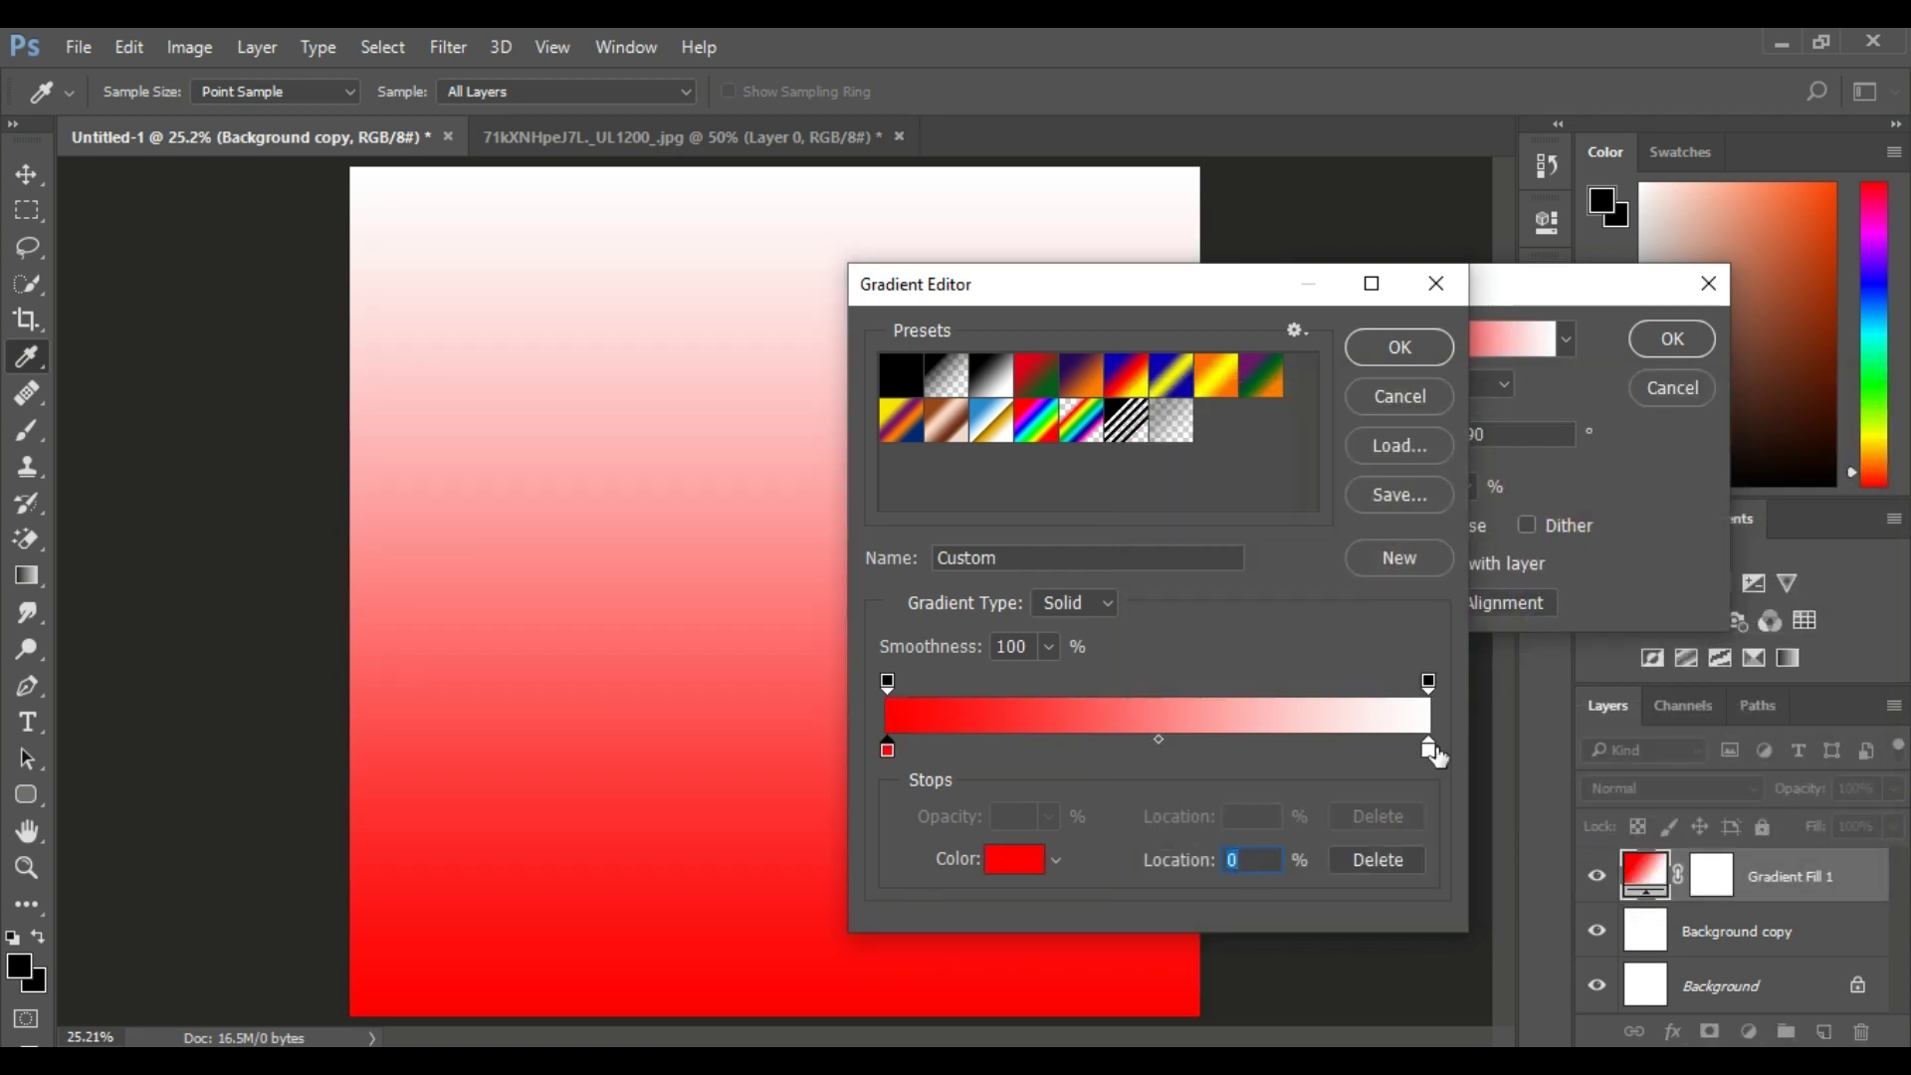
- Set the right stop to saturated yellow ffde00, adjust smoothness, and accept the gradient
left_click(1429, 748)
left_click(1015, 858)
left_click_drag(1542, 808, 1541, 769)
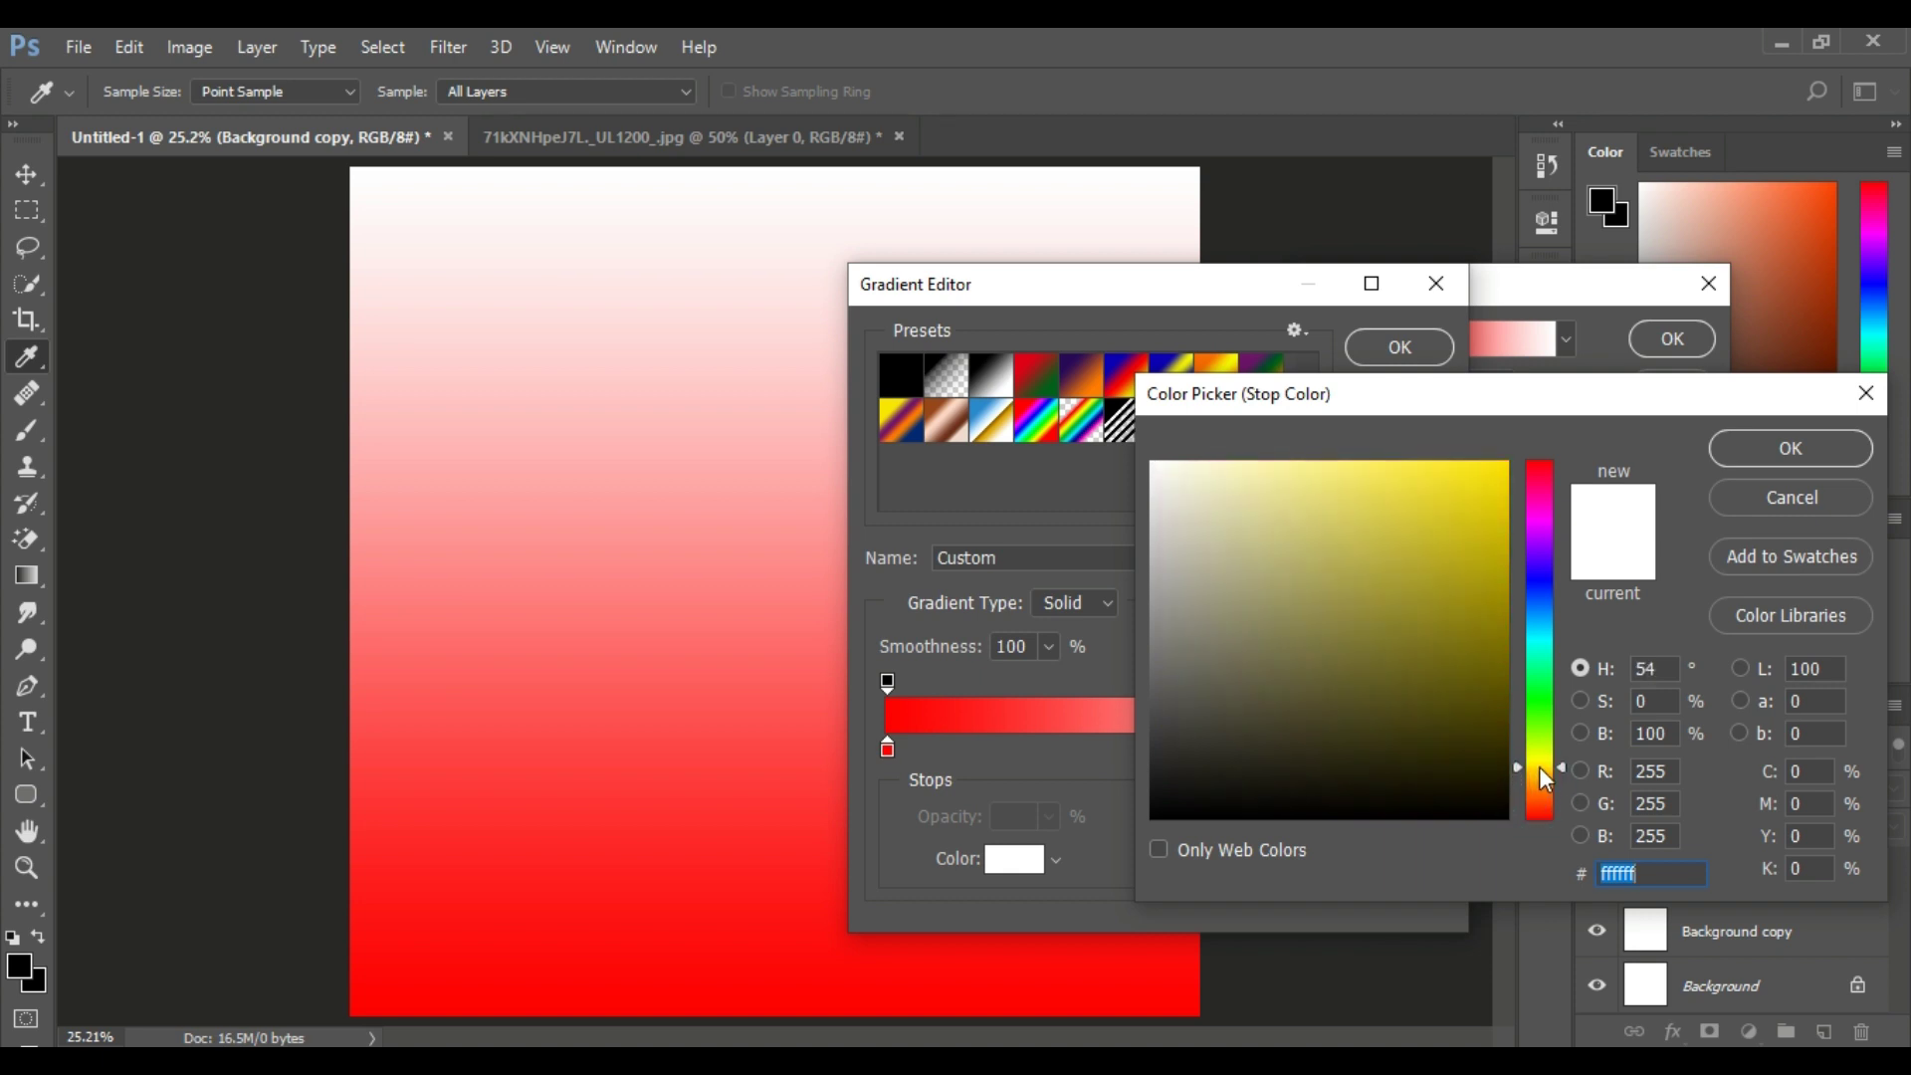
left_click(1505, 464)
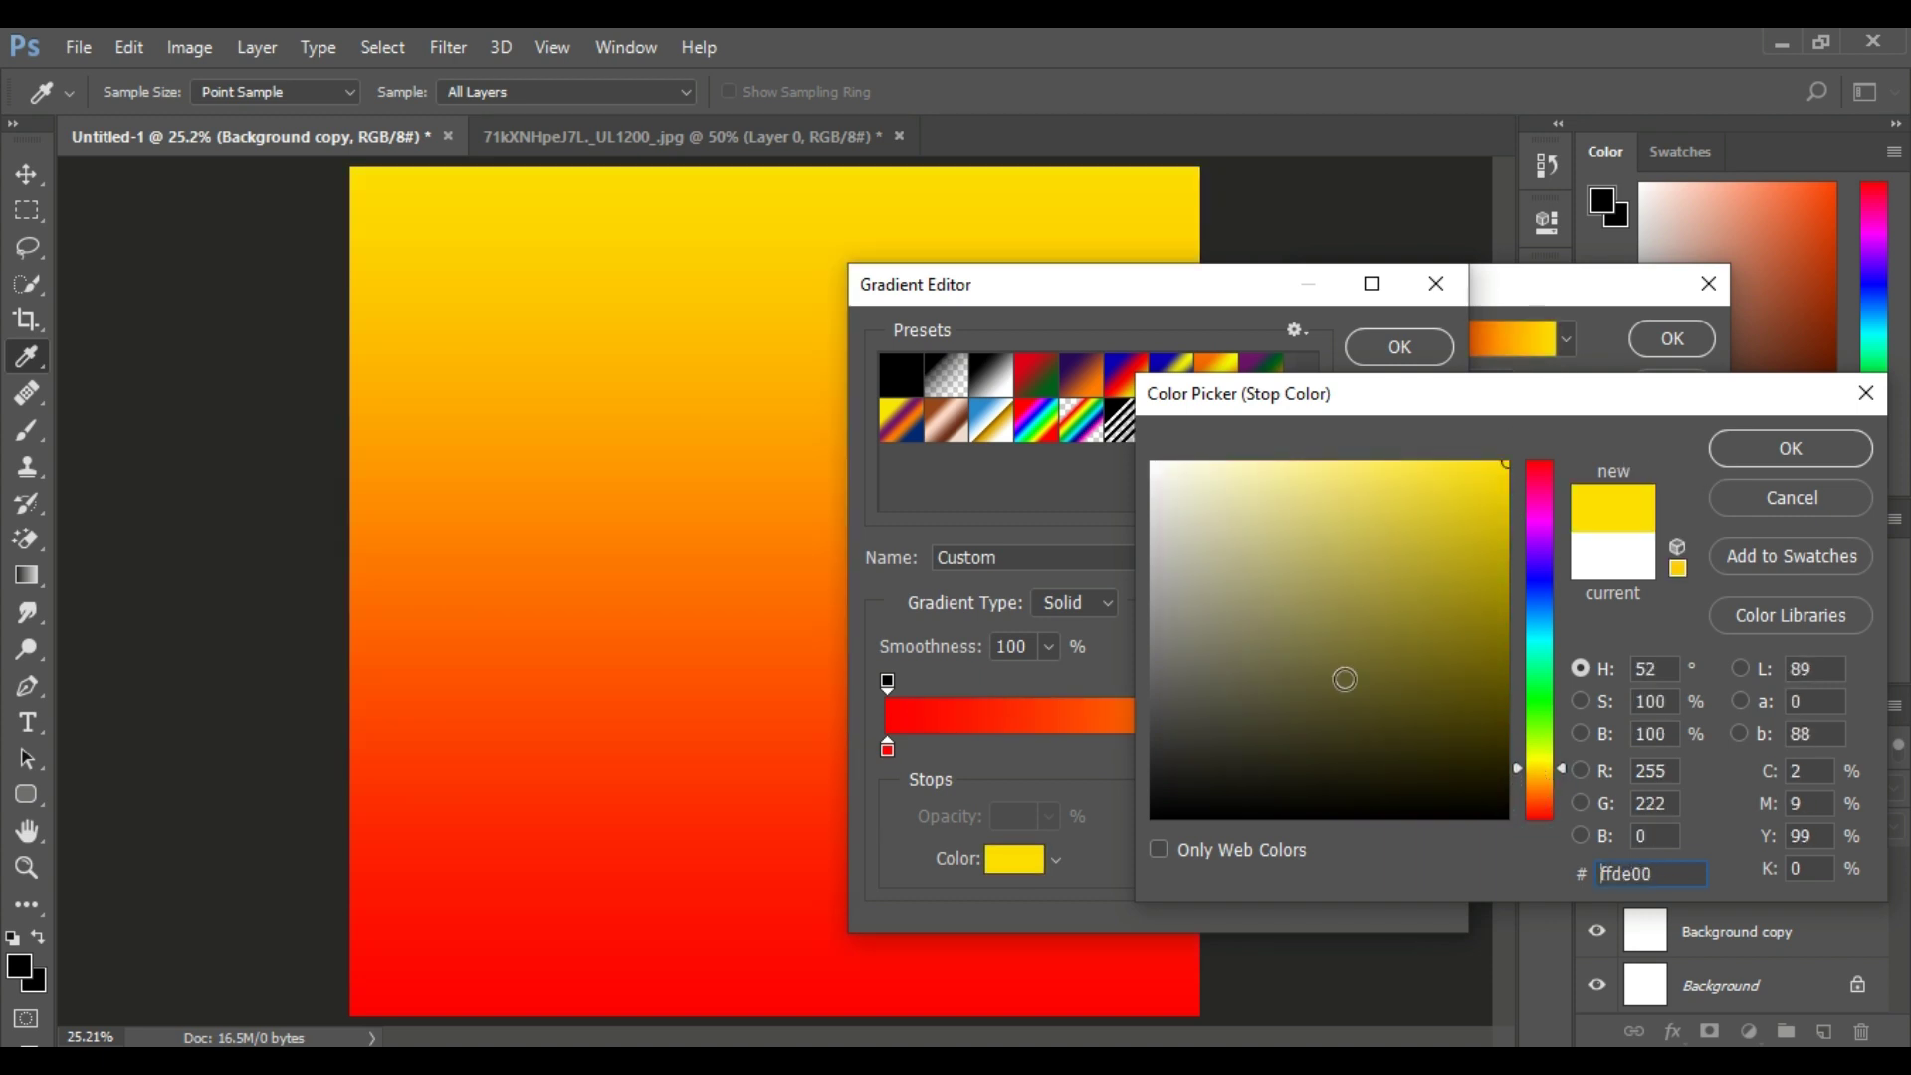
left_click(1817, 454)
left_click(1047, 648)
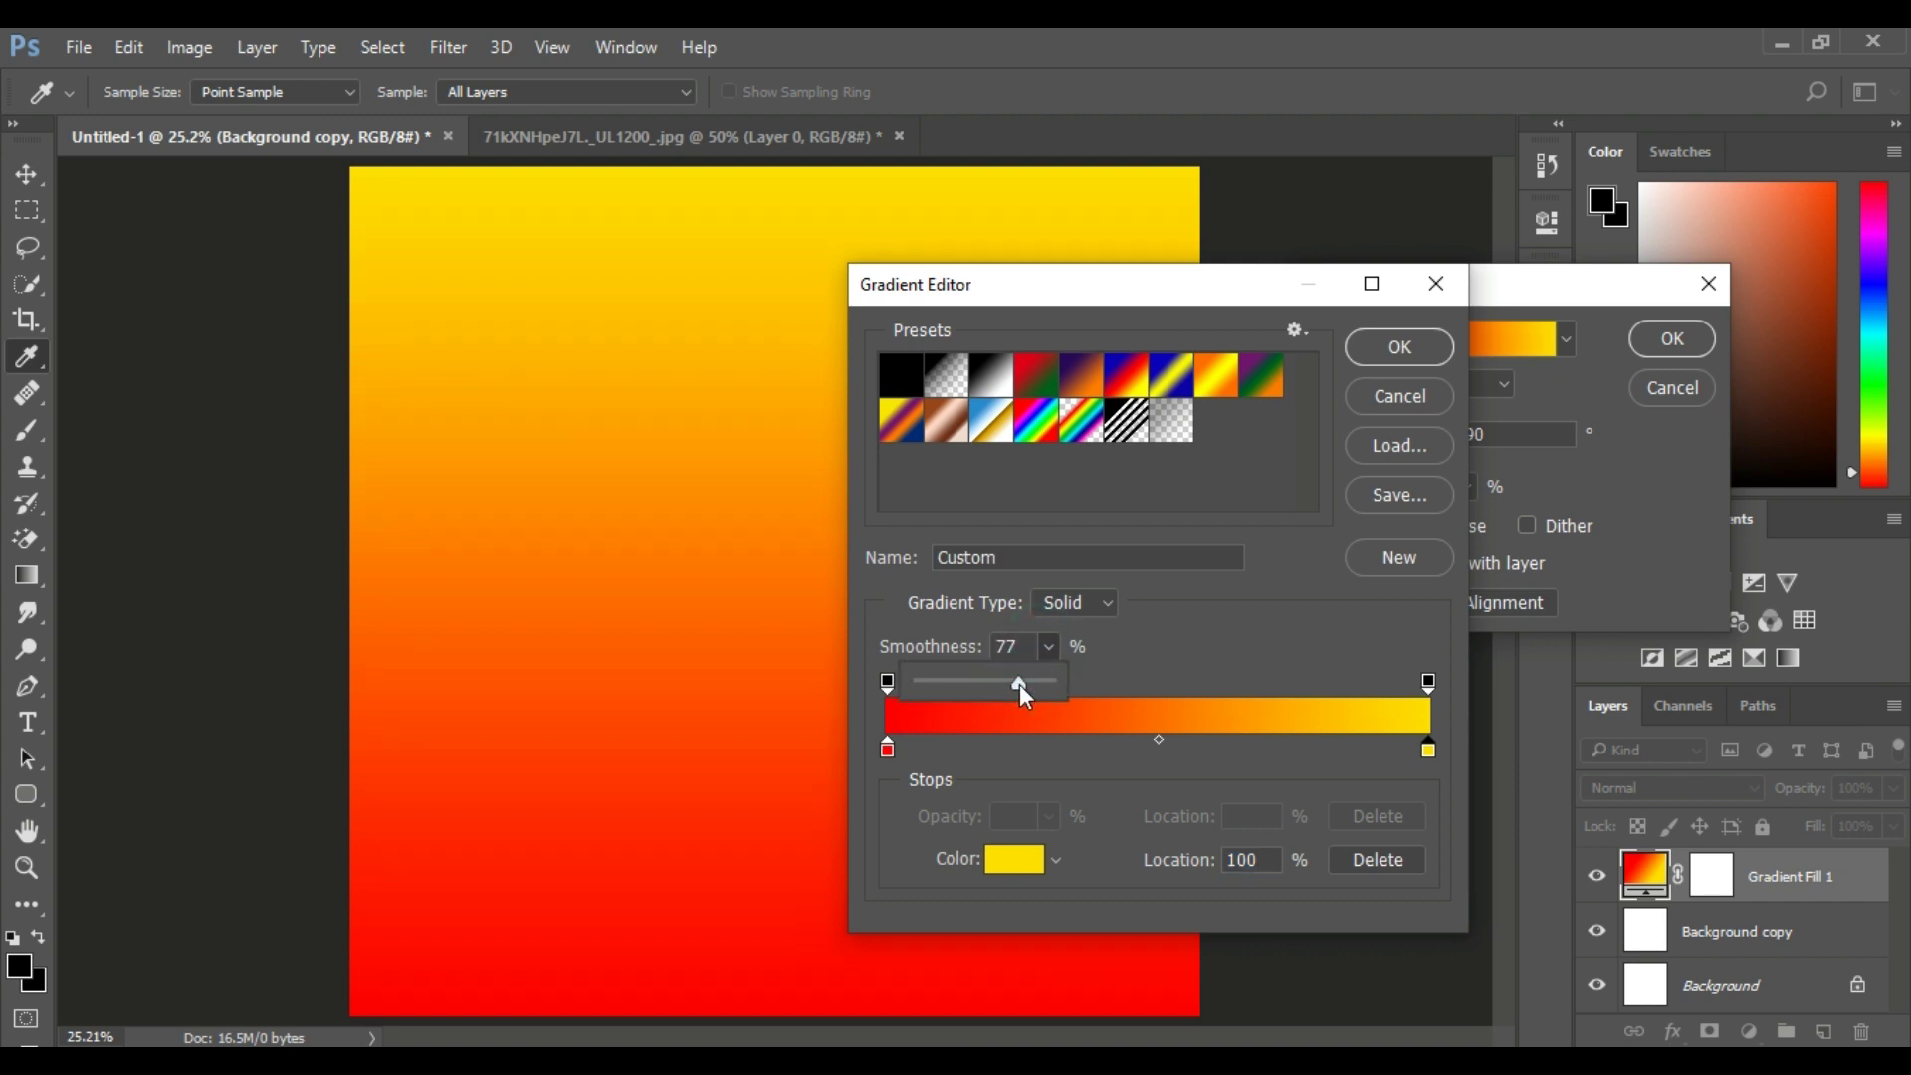
left_click_drag(918, 679, 1143, 660)
left_click(1400, 346)
- Make the gradient Radial and reversed, scale it to 264%, and apply the fill
left_click(1483, 384)
left_click(1465, 430)
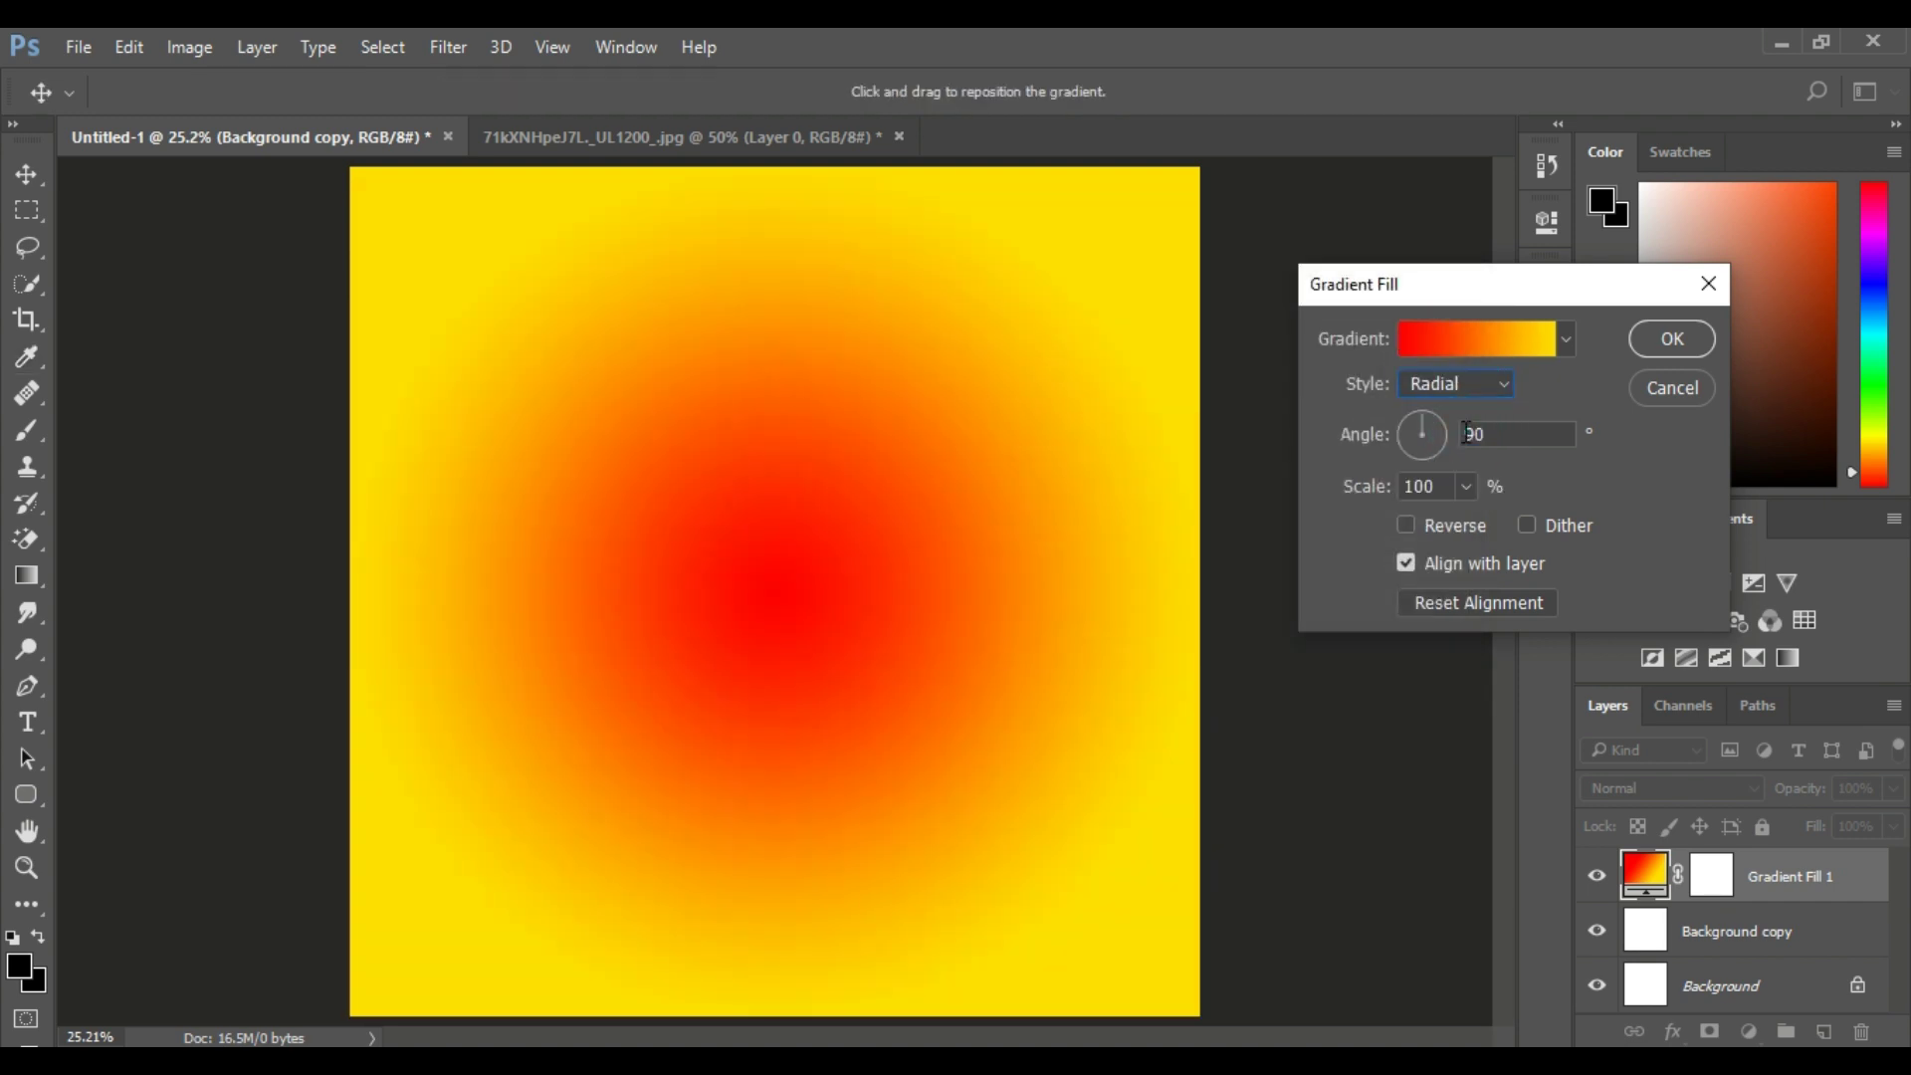
left_click(1406, 525)
left_click(1465, 486)
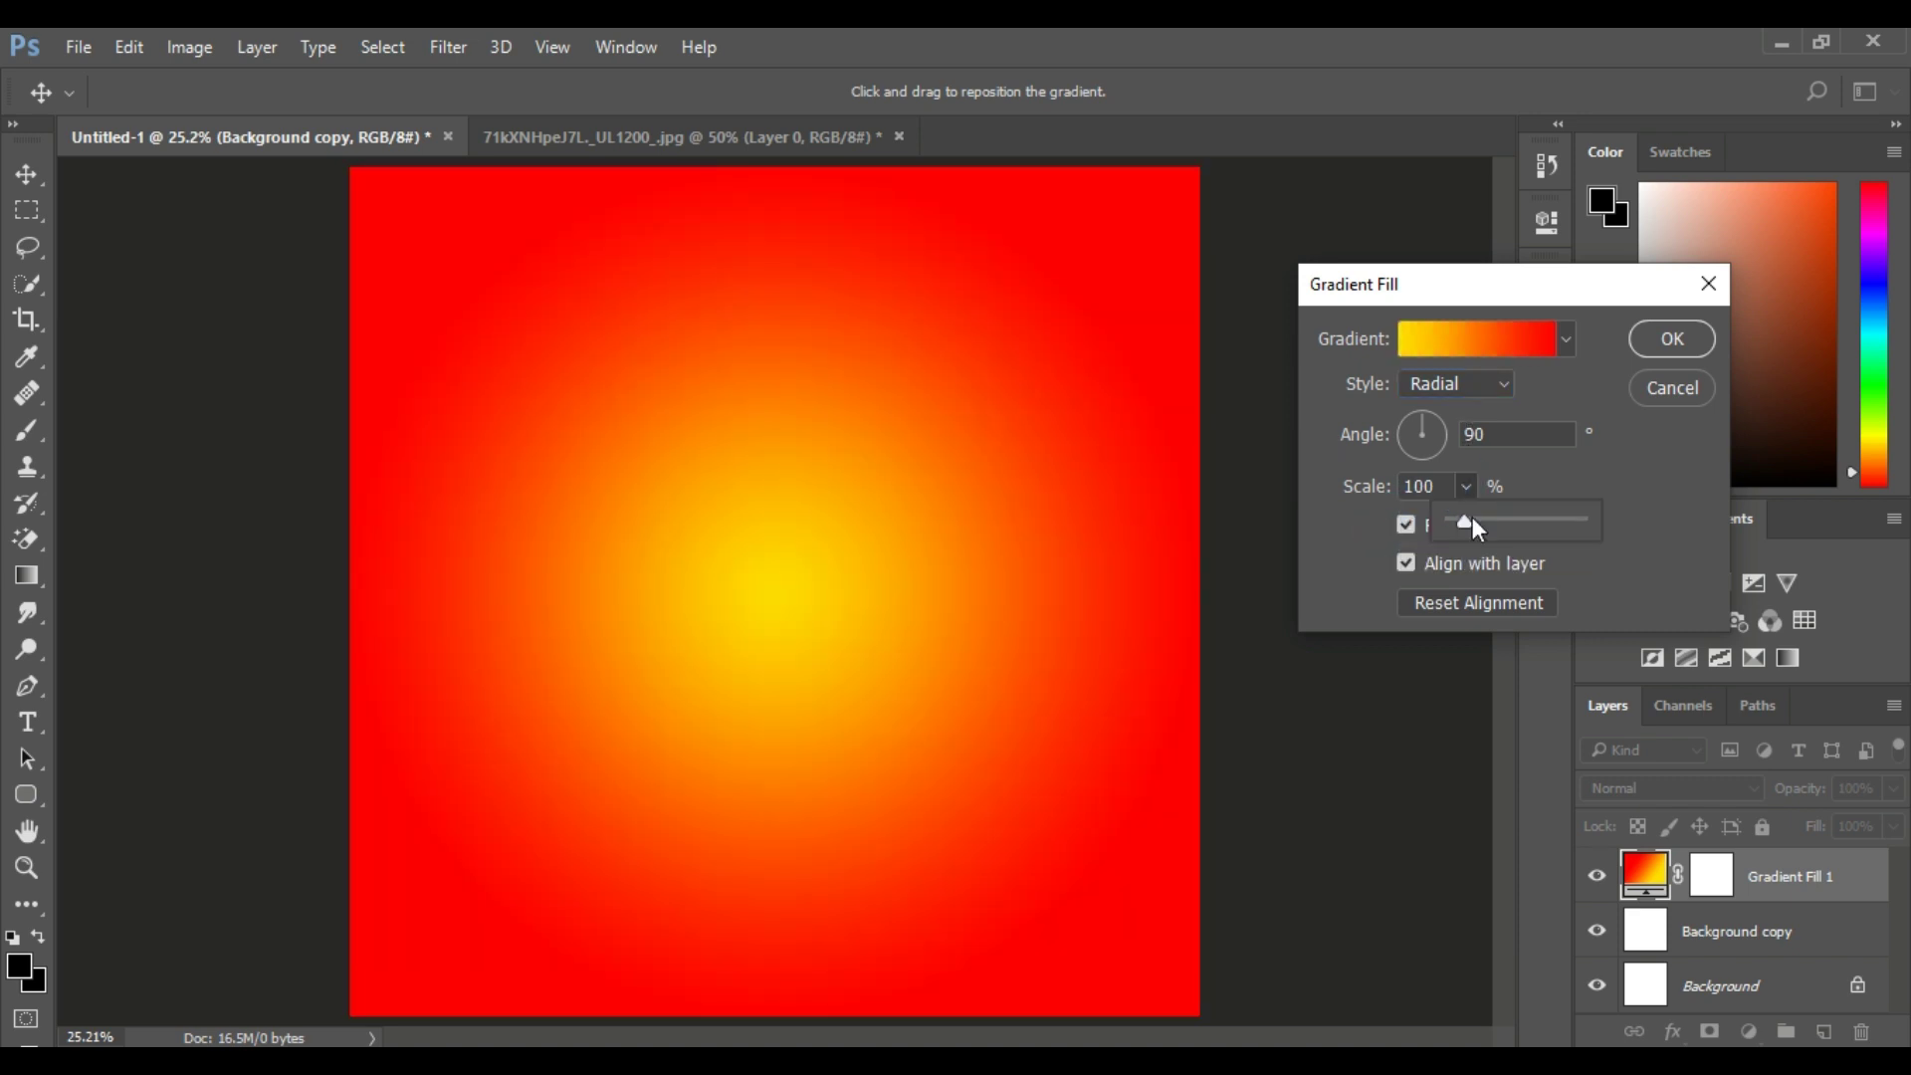
left_click_drag(1468, 506, 1509, 526)
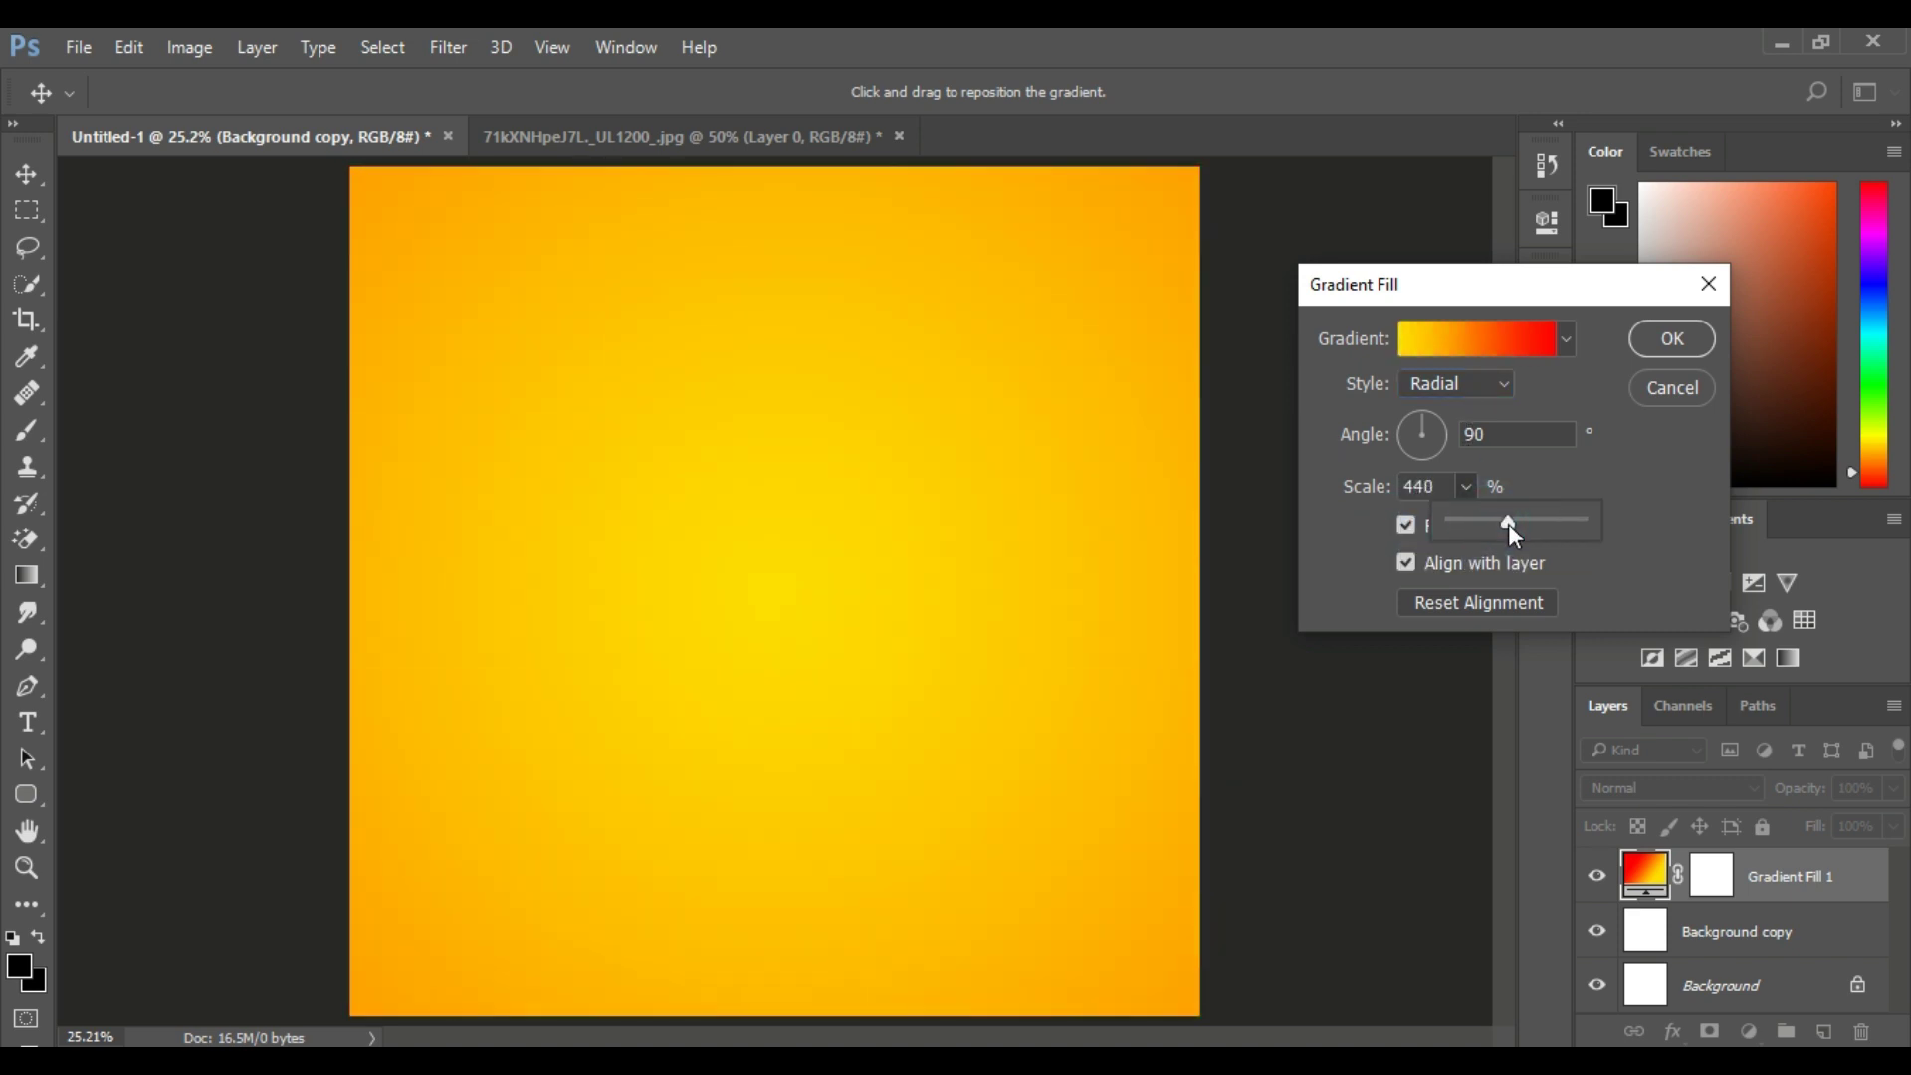
left_click(1424, 453)
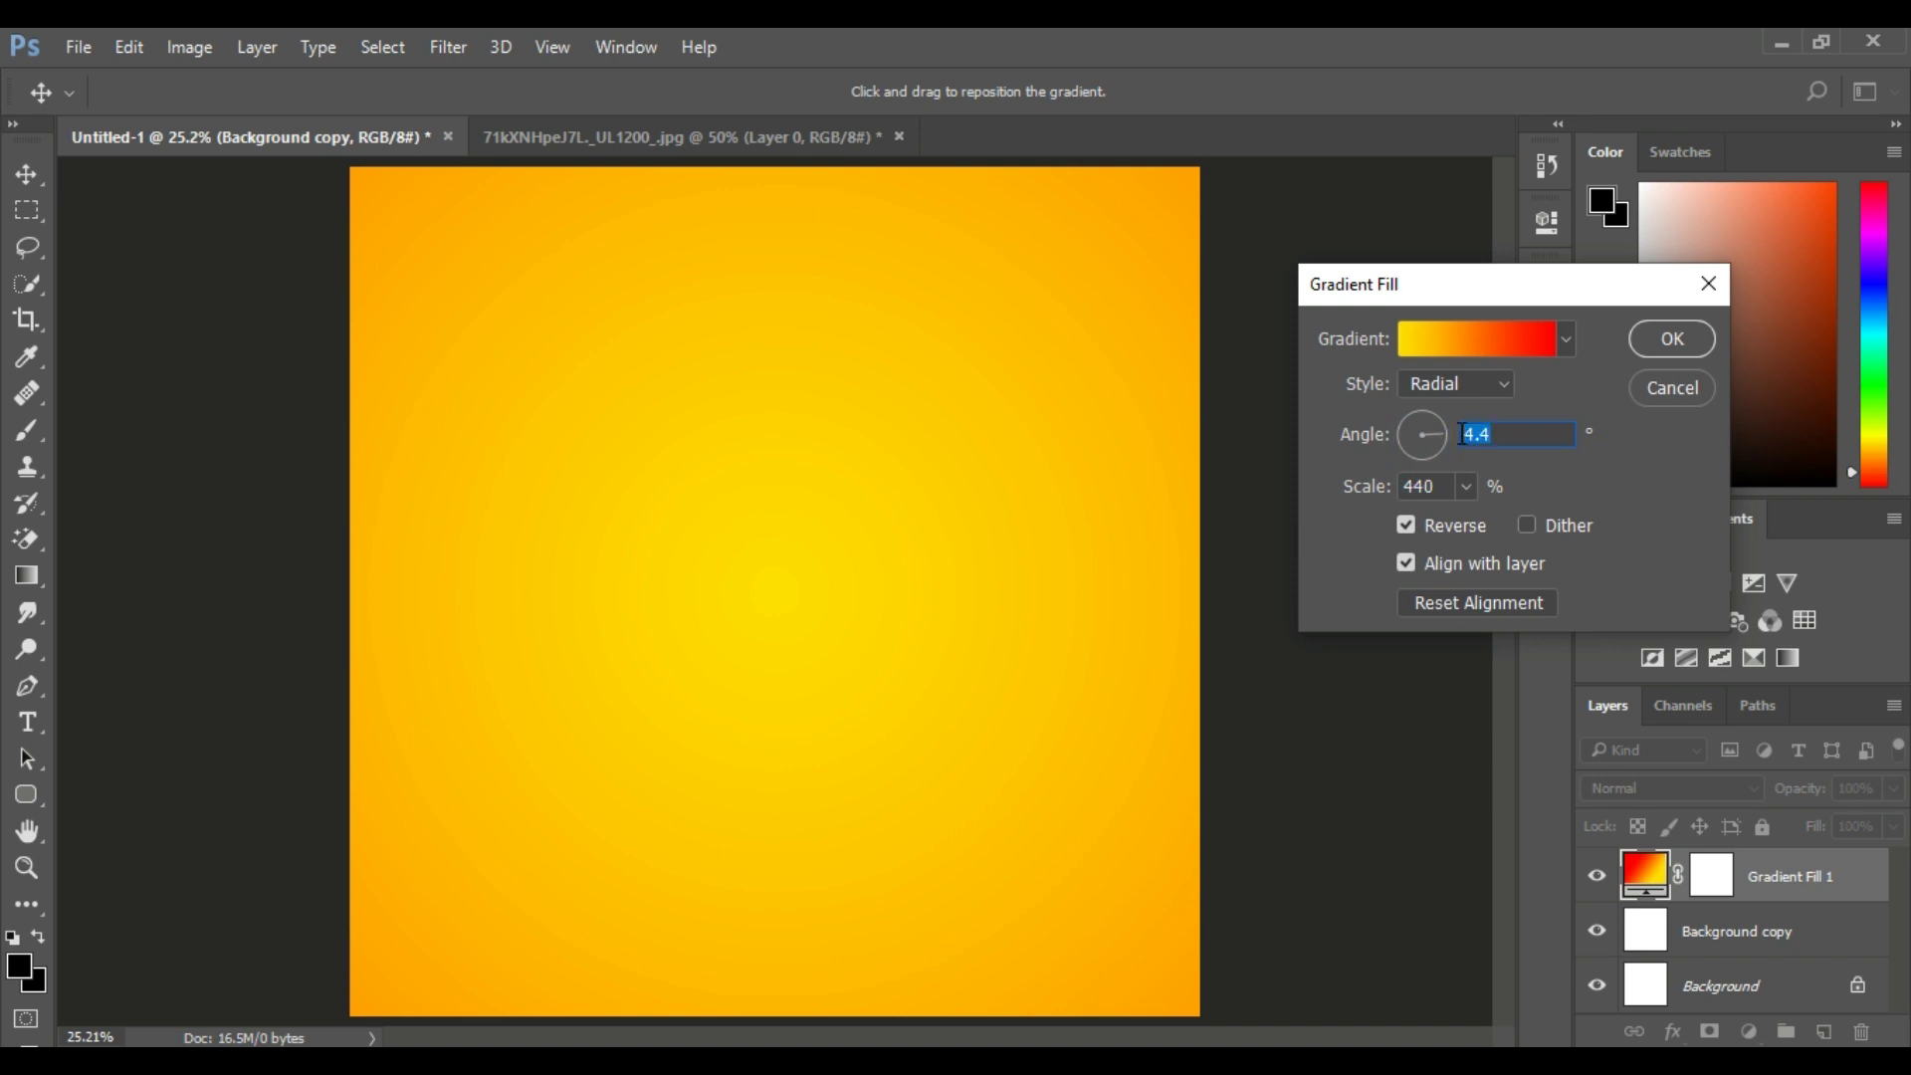
left_click_drag(1467, 487, 1443, 530)
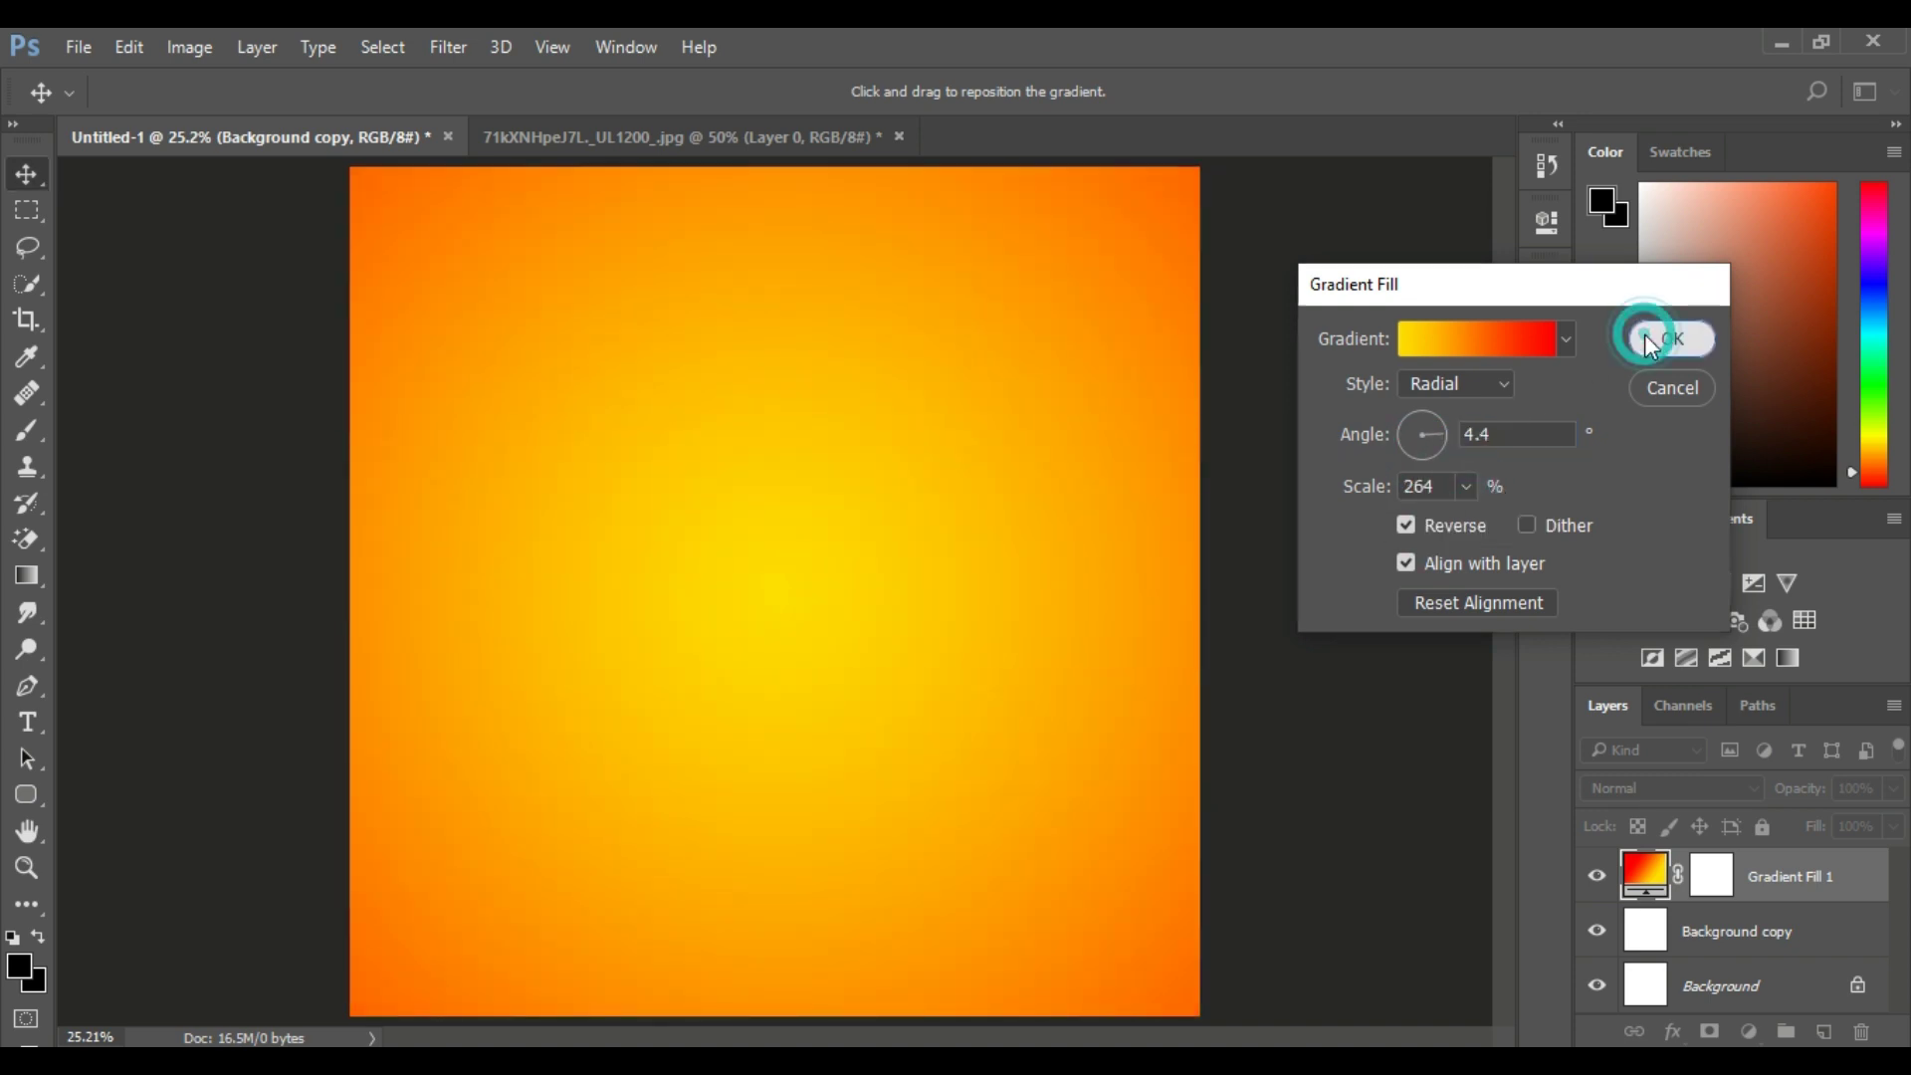
left_click(1648, 334)
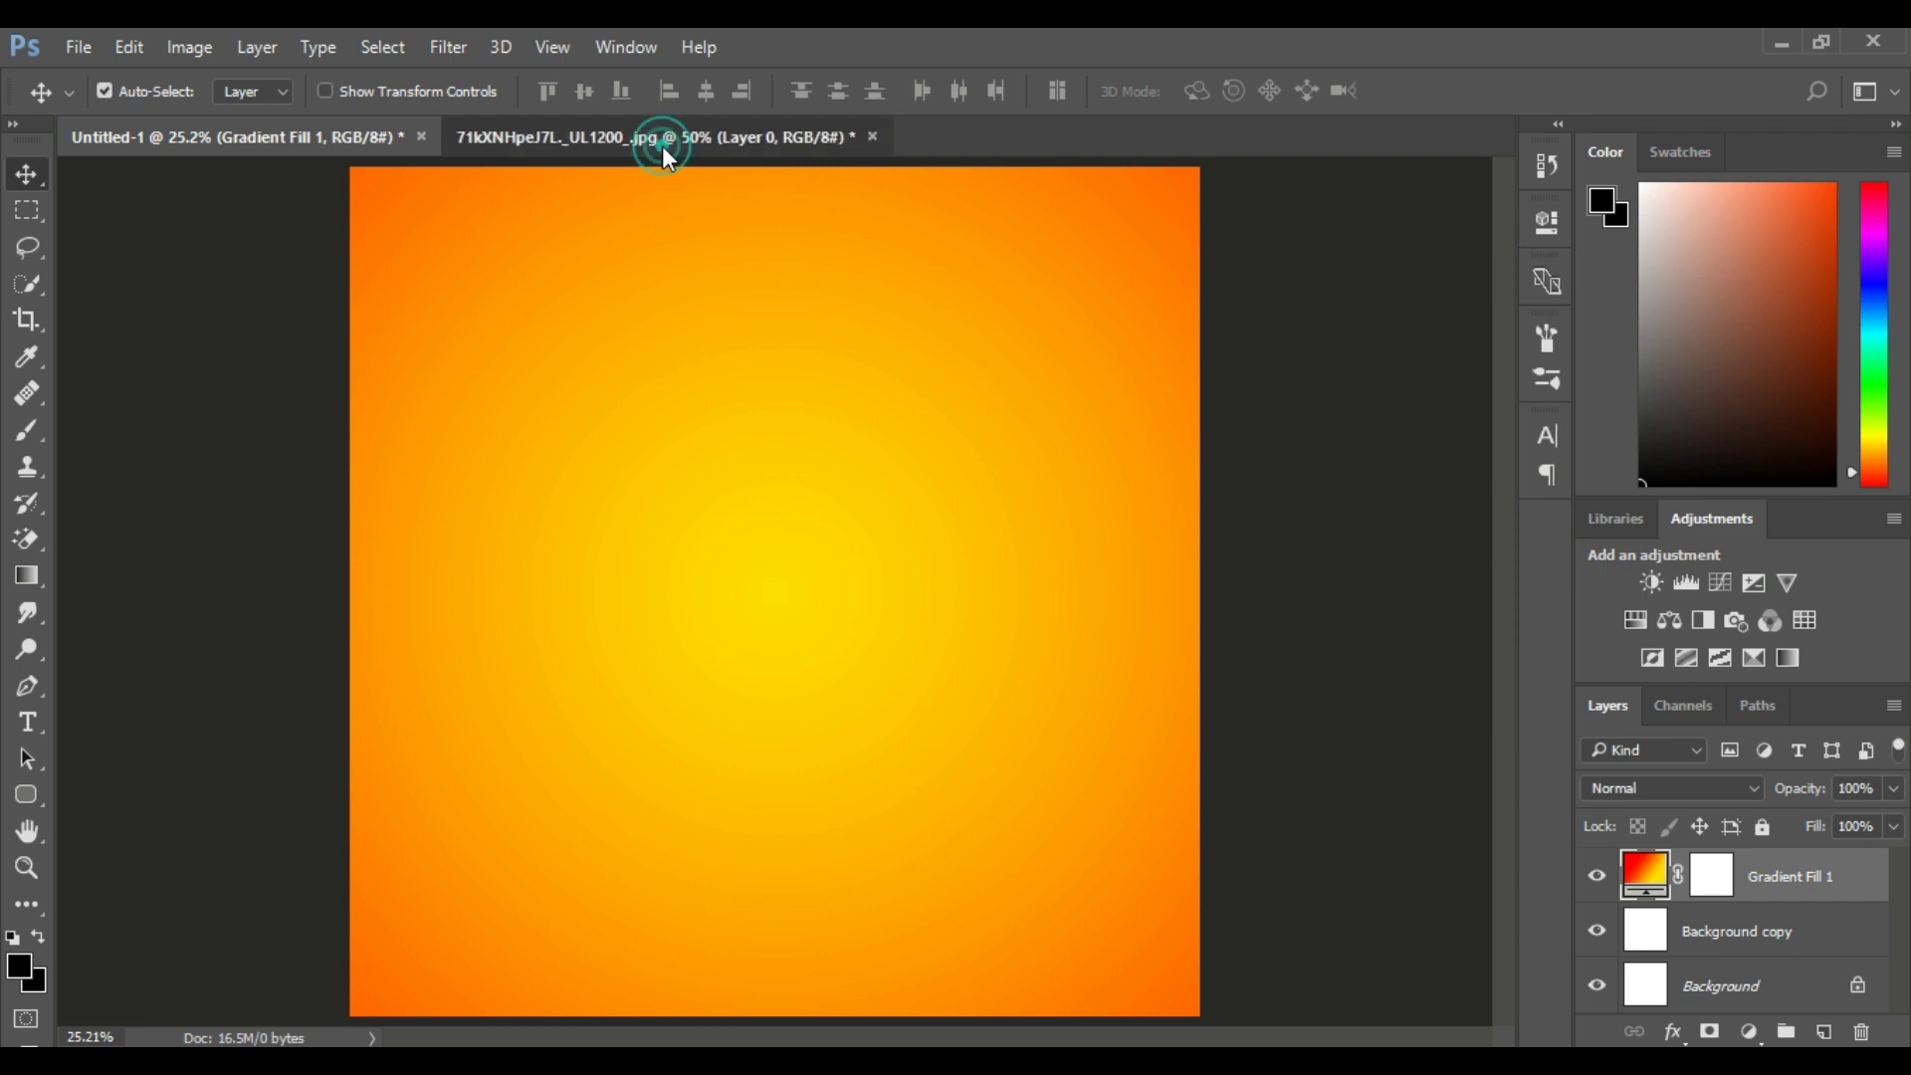
- Drag the red sneaker into the ad, shrink and reposition it, then duplicate it up-right
left_click(661, 139)
mouse_move(756, 605)
left_mouse_down()
mouse_move(392, 147)
mouse_move(652, 438)
mouse_move(622, 711)
left_mouse_up()
left_click(325, 90)
left_click_drag(843, 888, 862, 858)
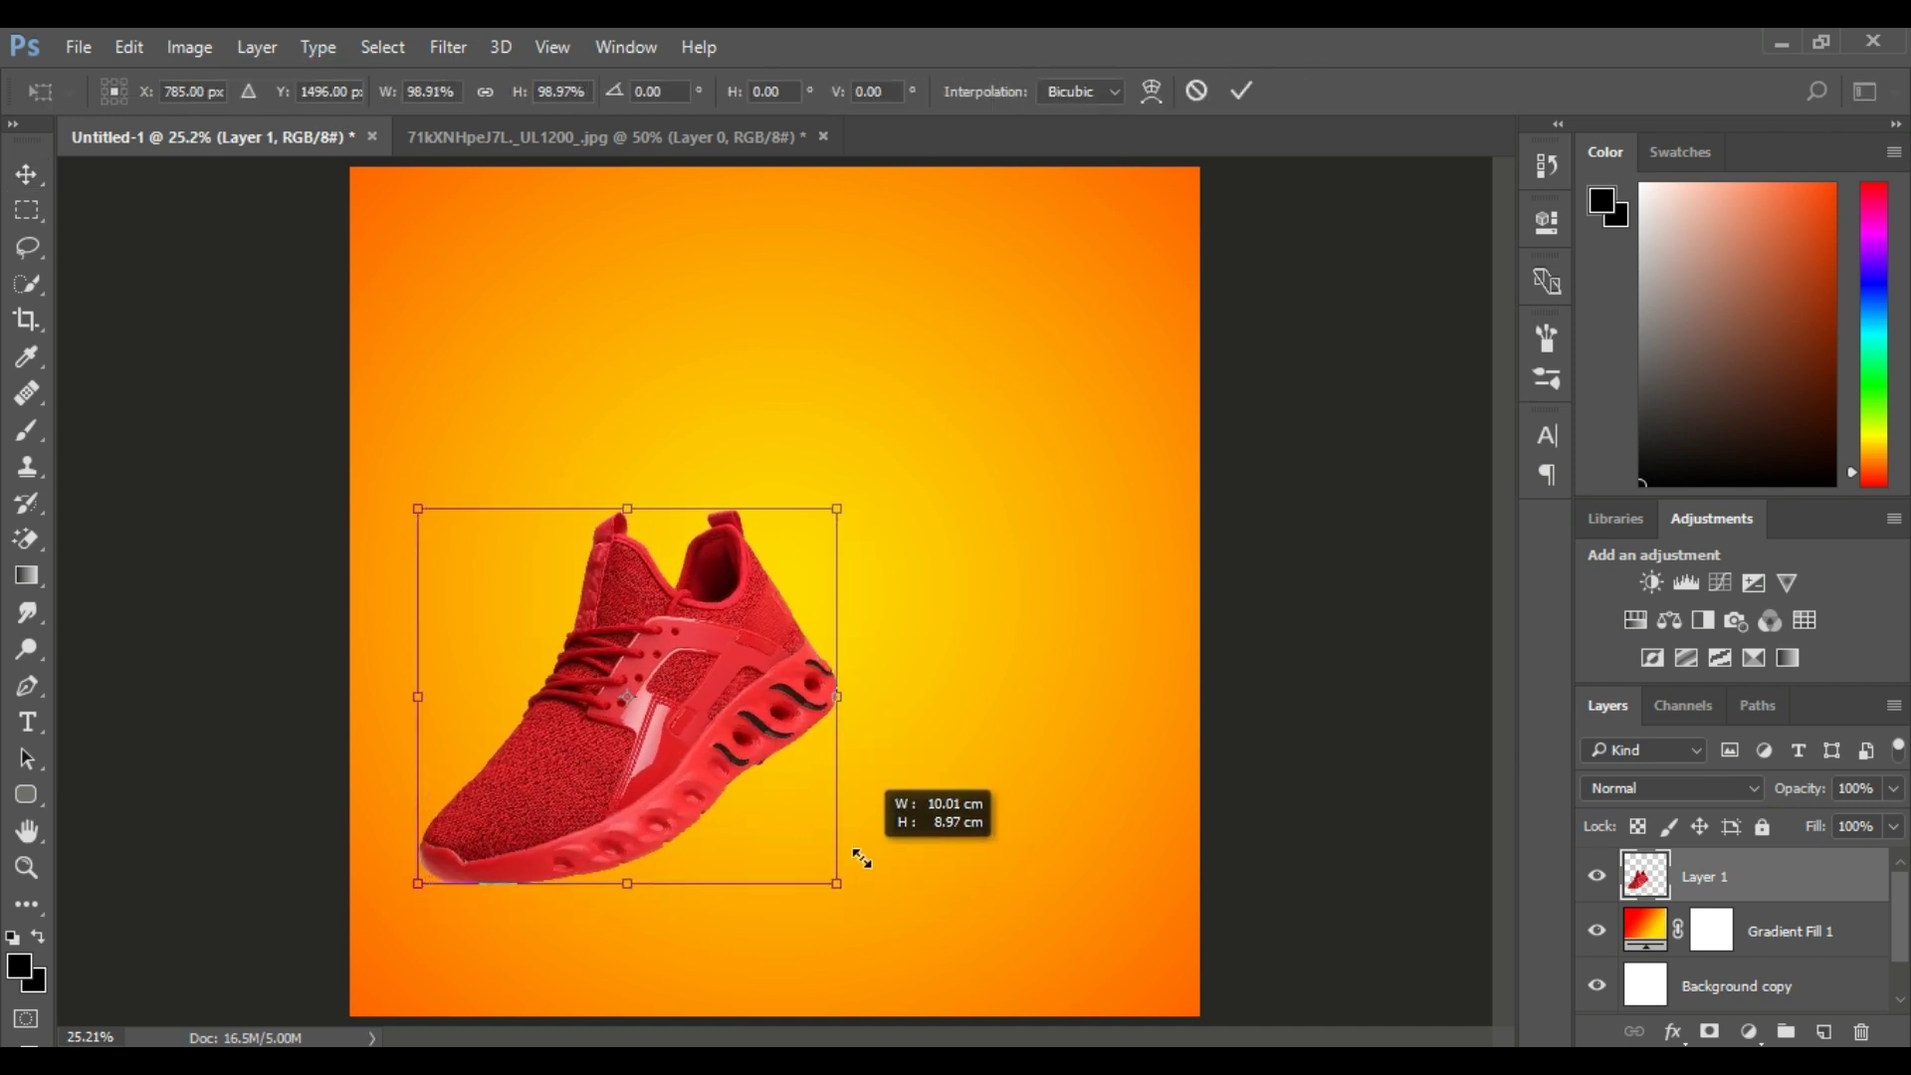
left_click_drag(862, 858, 853, 850)
left_click_drag(730, 742, 733, 714)
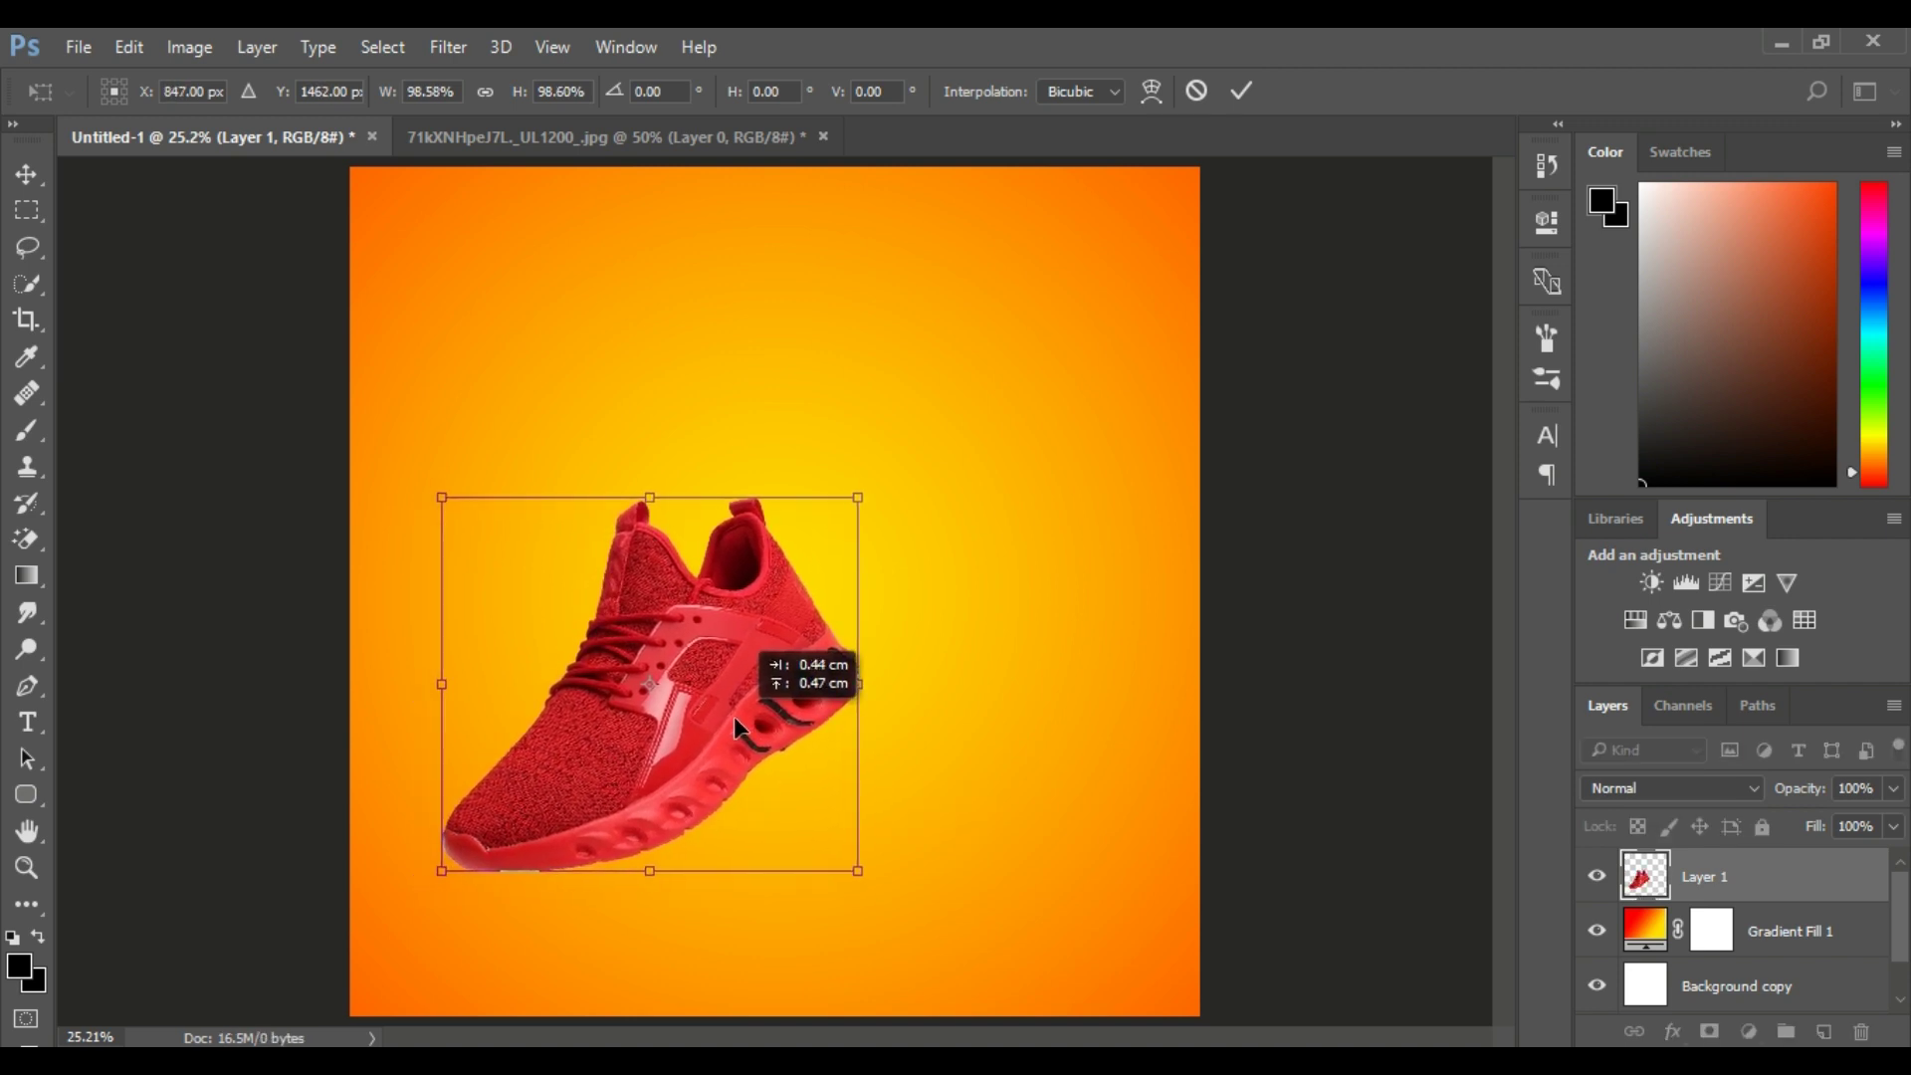
left_click(1241, 90)
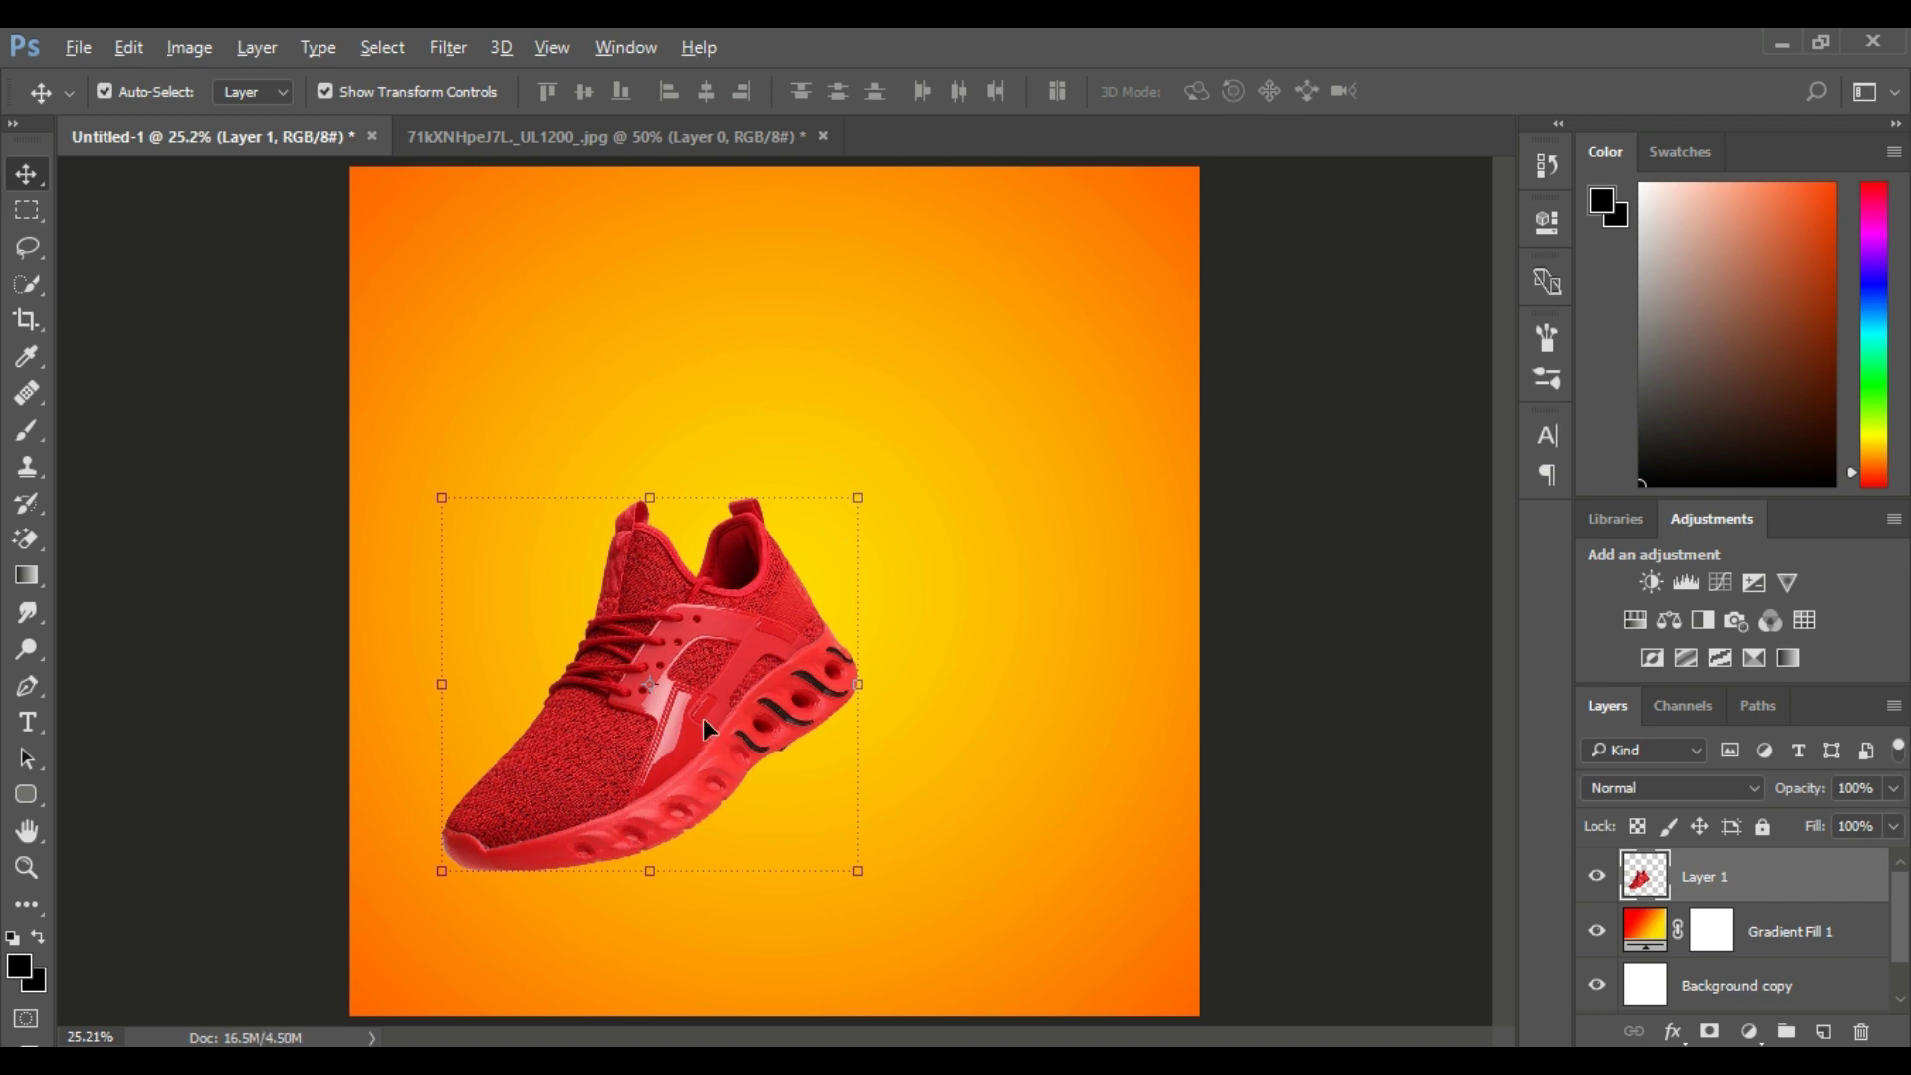
left_click_drag(703, 719, 970, 589)
- Flip the shoe copy horizontally, shrink it to about half, and tilt it at the top left
key("ctrl+t")
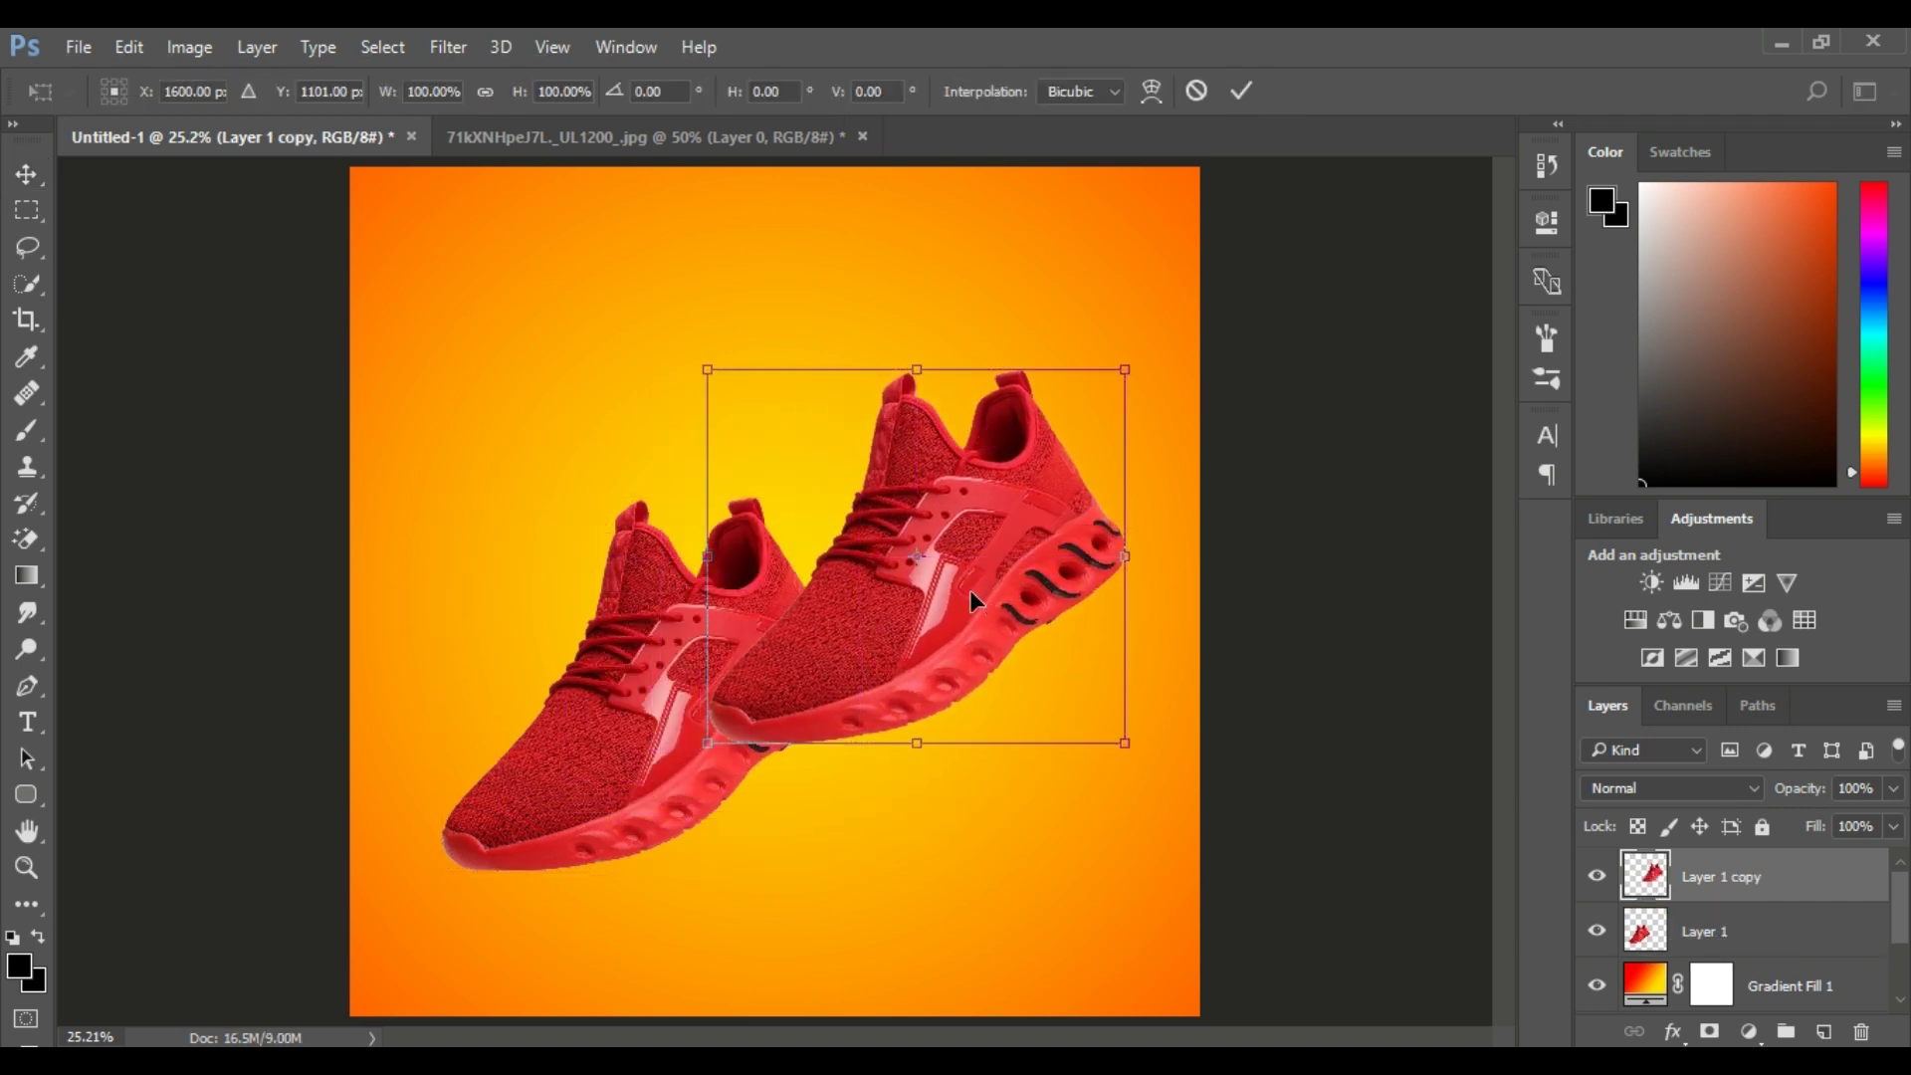
right_click(970, 589)
left_click(1037, 537)
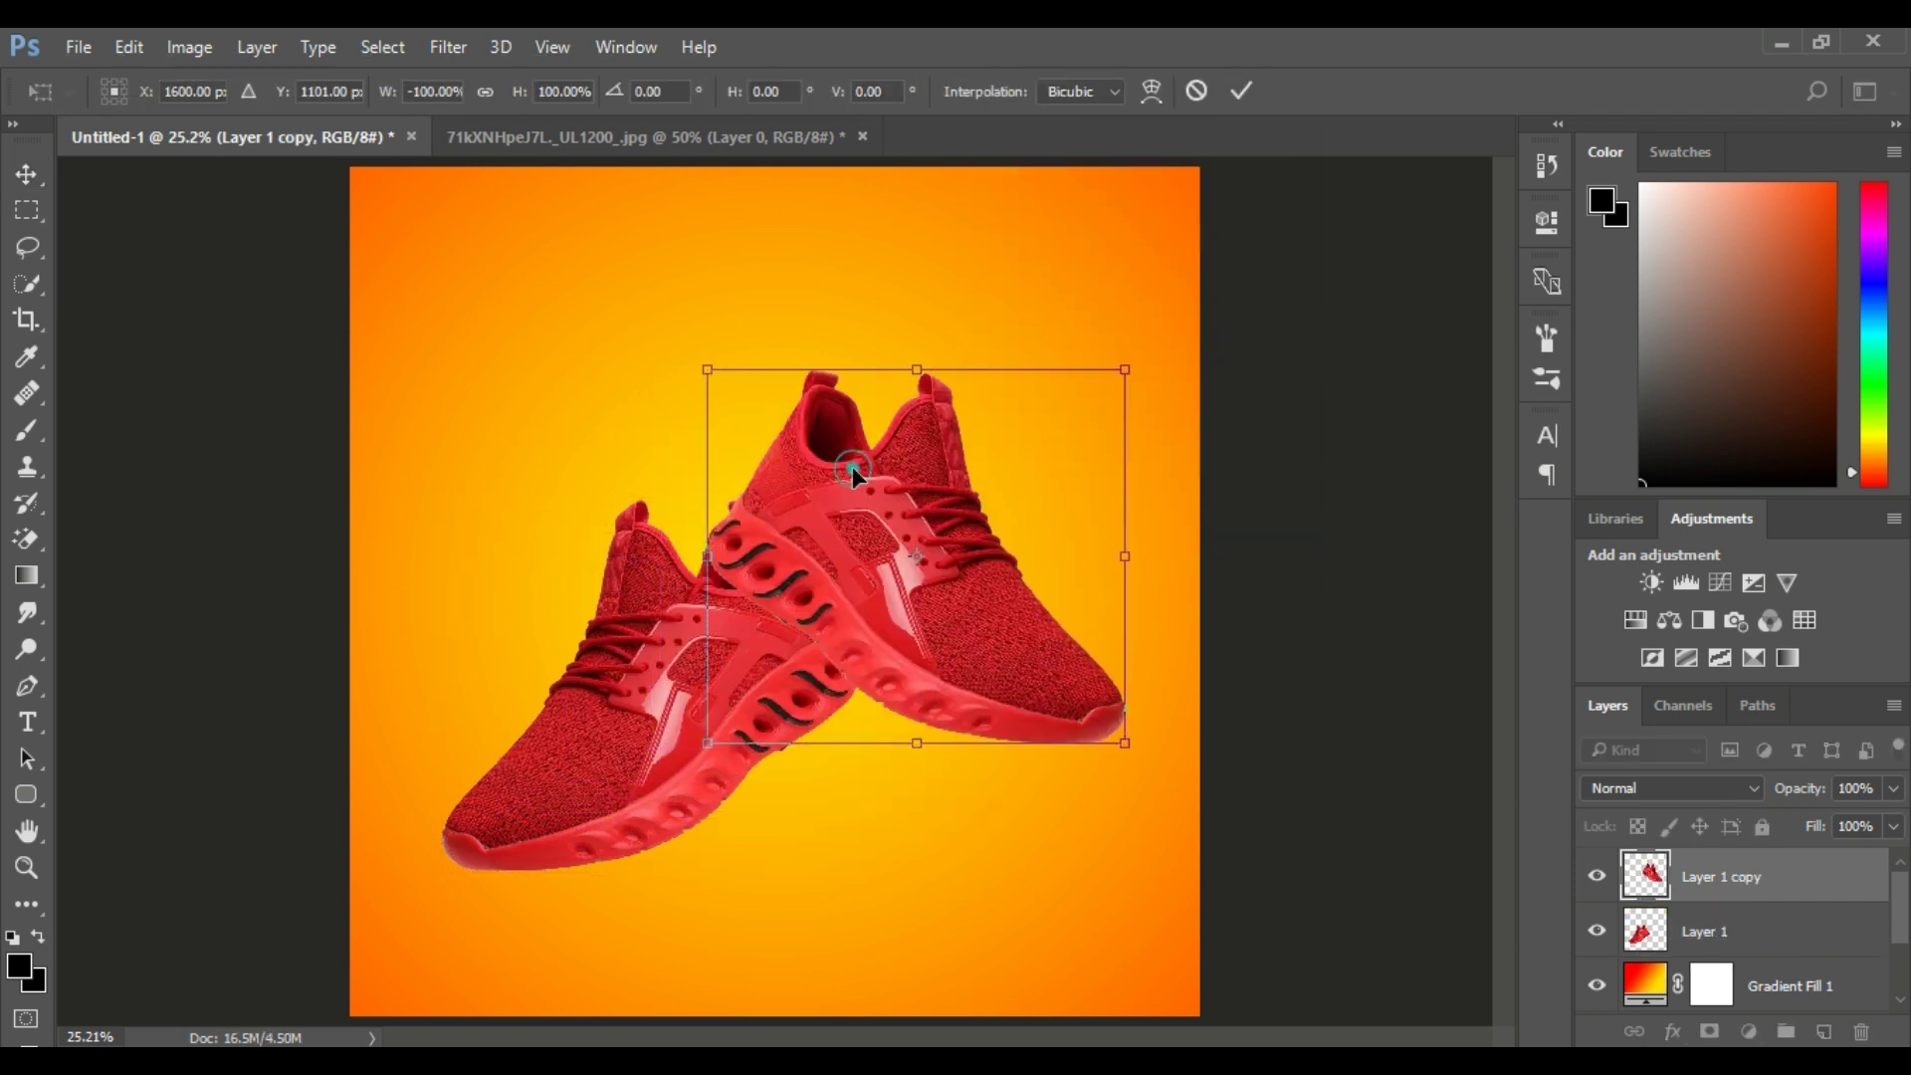
left_click_drag(1042, 691, 878, 562)
left_click_drag(961, 618, 733, 414)
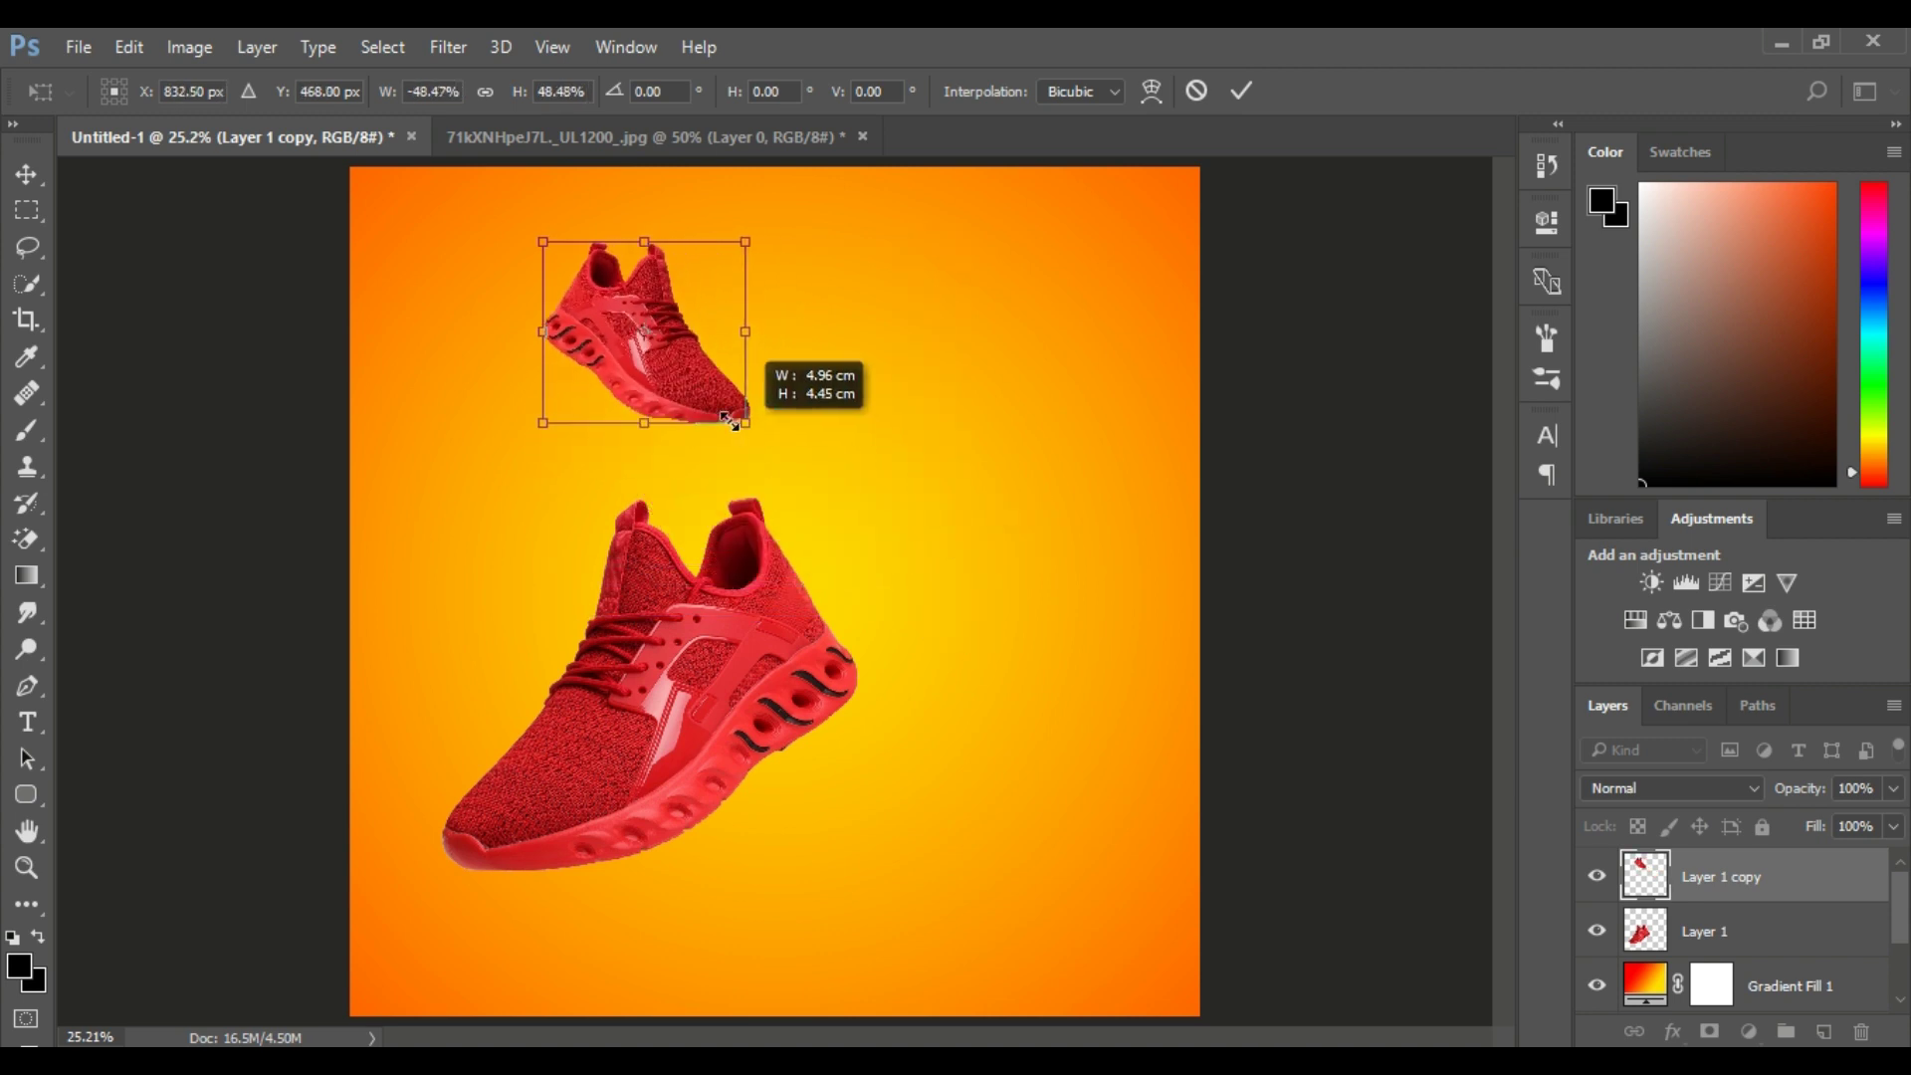
left_click_drag(756, 213, 768, 261)
mouse_move(638, 329)
left_mouse_down()
mouse_move(572, 318)
mouse_move(587, 356)
left_mouse_up()
left_click(1242, 92)
- Give the small shoe a Multiply drop shadow at 43% opacity, pushed further below it
right_click(1704, 883)
left_click(1270, 205)
left_click(808, 969)
left_click(1469, 595)
left_click(985, 968)
left_click_drag(1318, 540, 1330, 534)
mouse_move(1296, 625)
left_mouse_down()
mouse_move(1312, 628)
mouse_move(1283, 655)
mouse_move(1314, 687)
left_mouse_up()
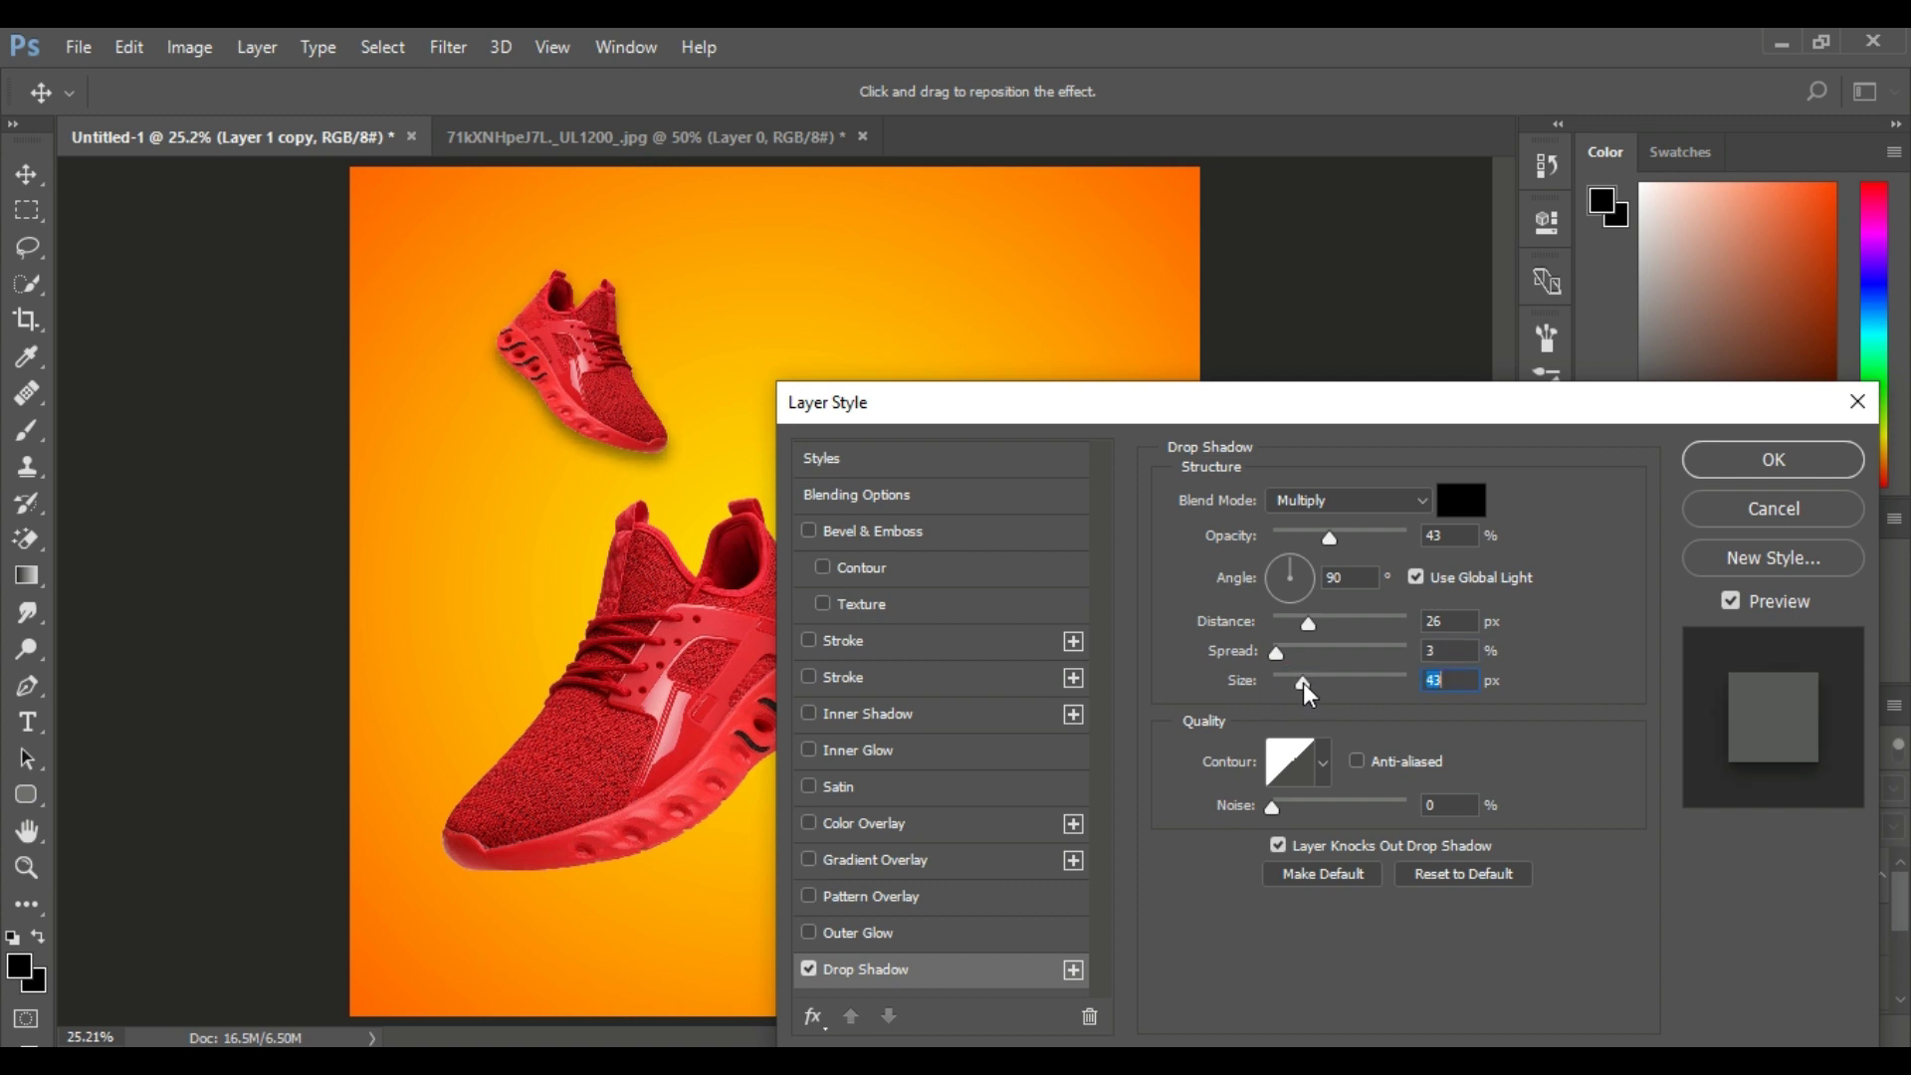
left_click(1732, 468)
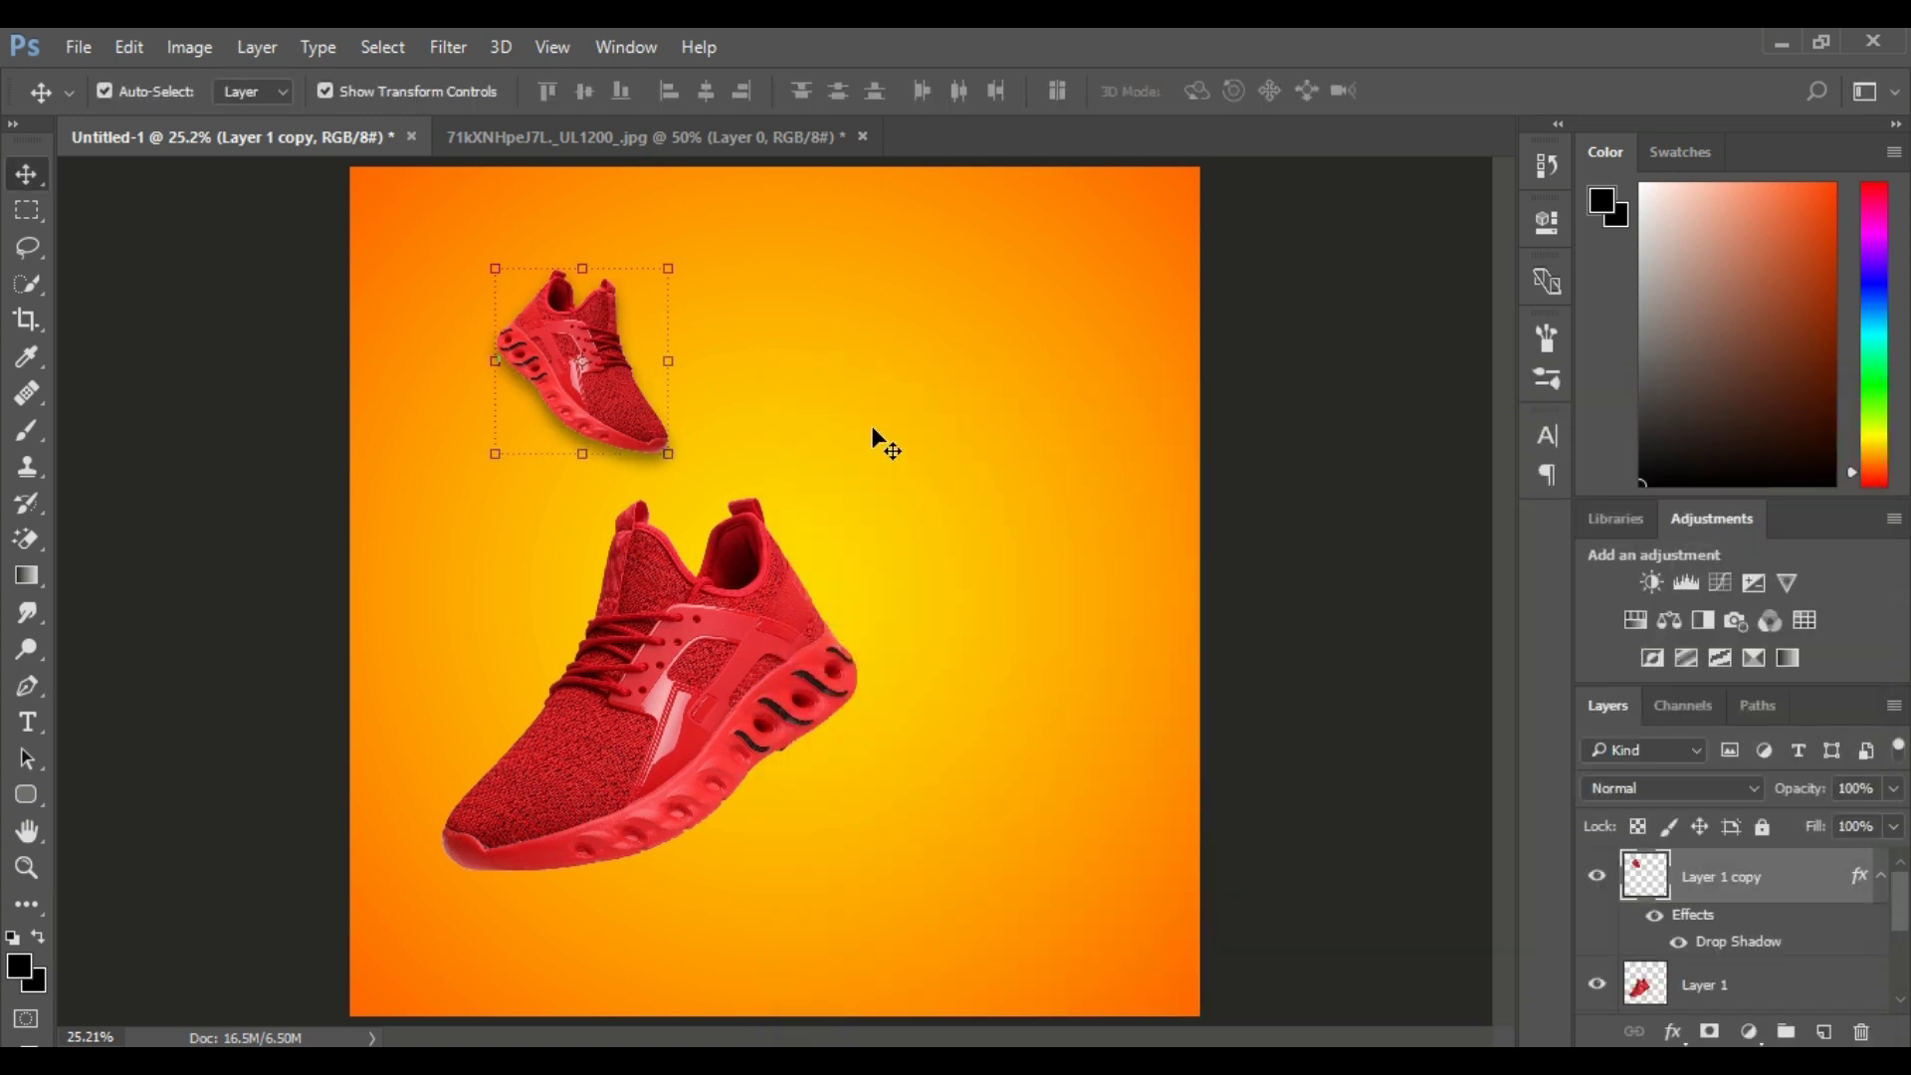
- Draw a black ellipse beneath the big shoe's sole with the Ellipse Tool
left_click(1705, 984)
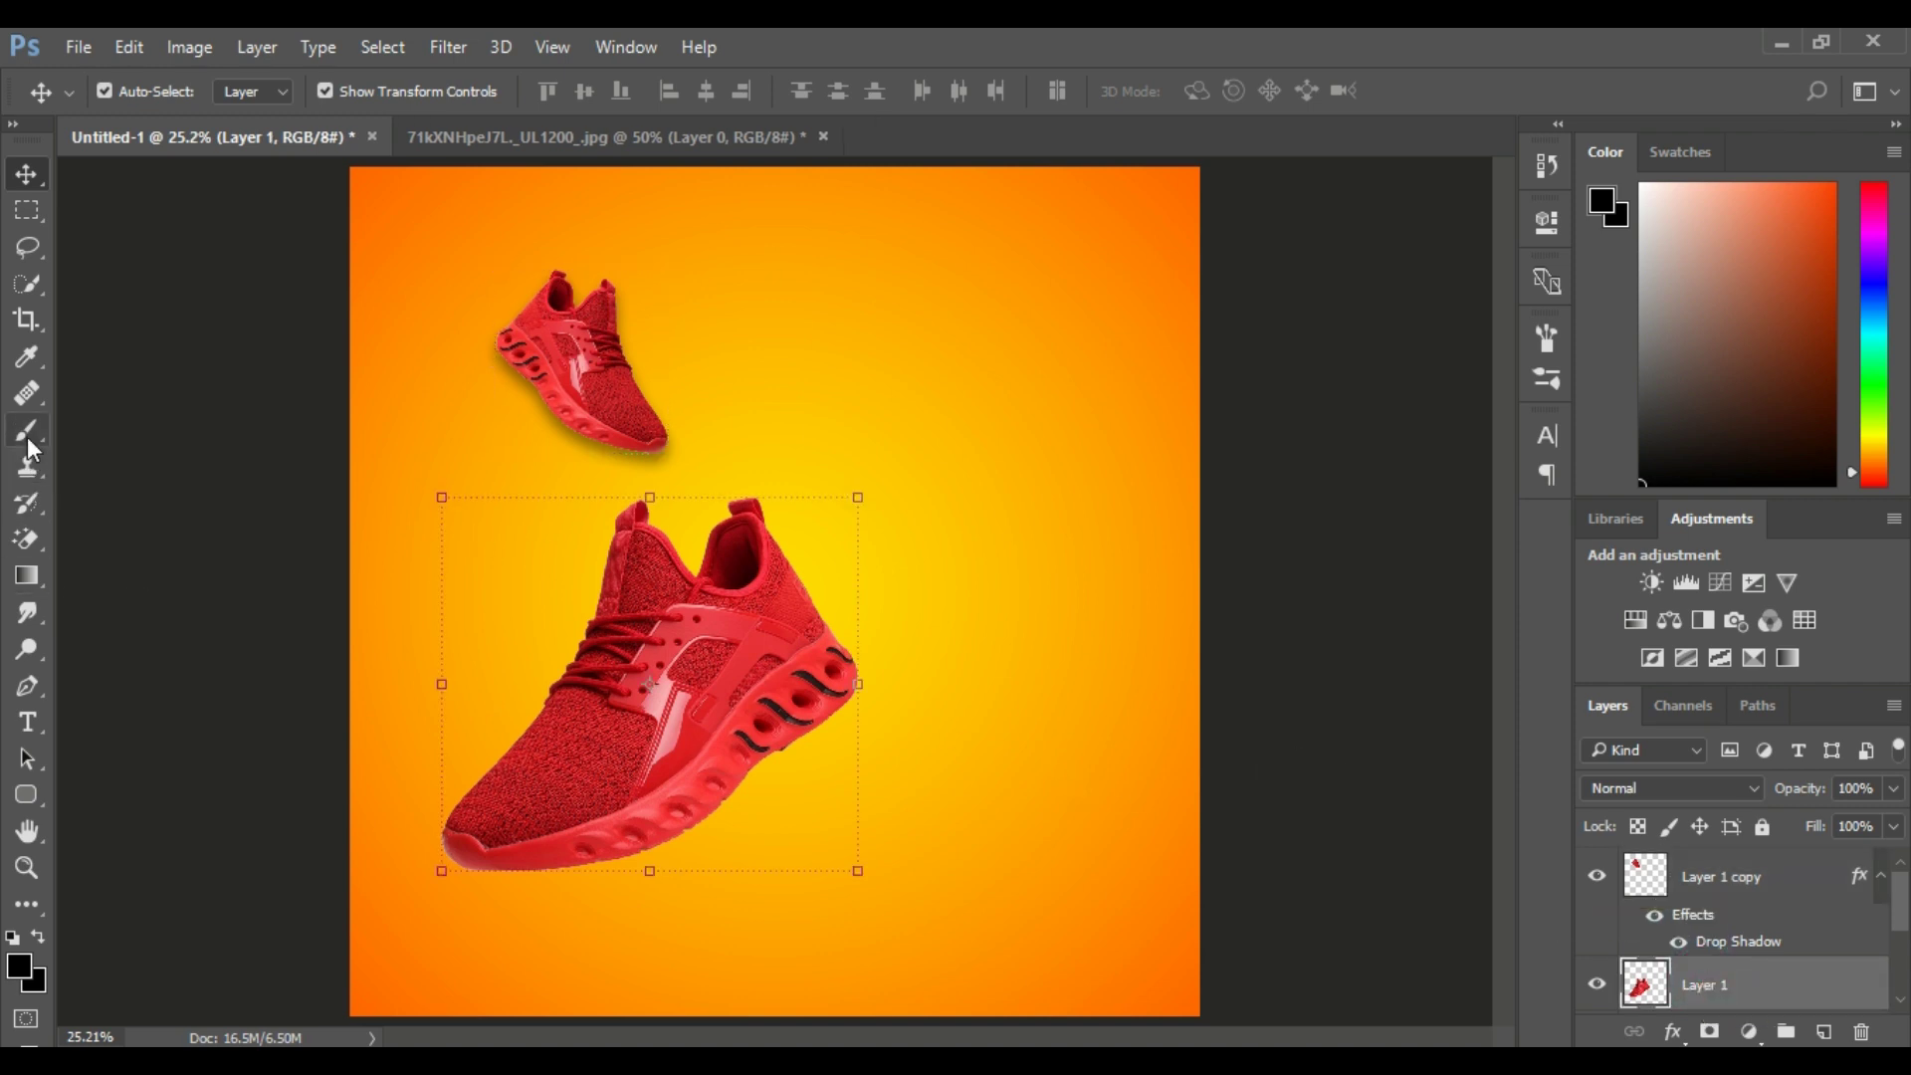
left_click(1823, 1033)
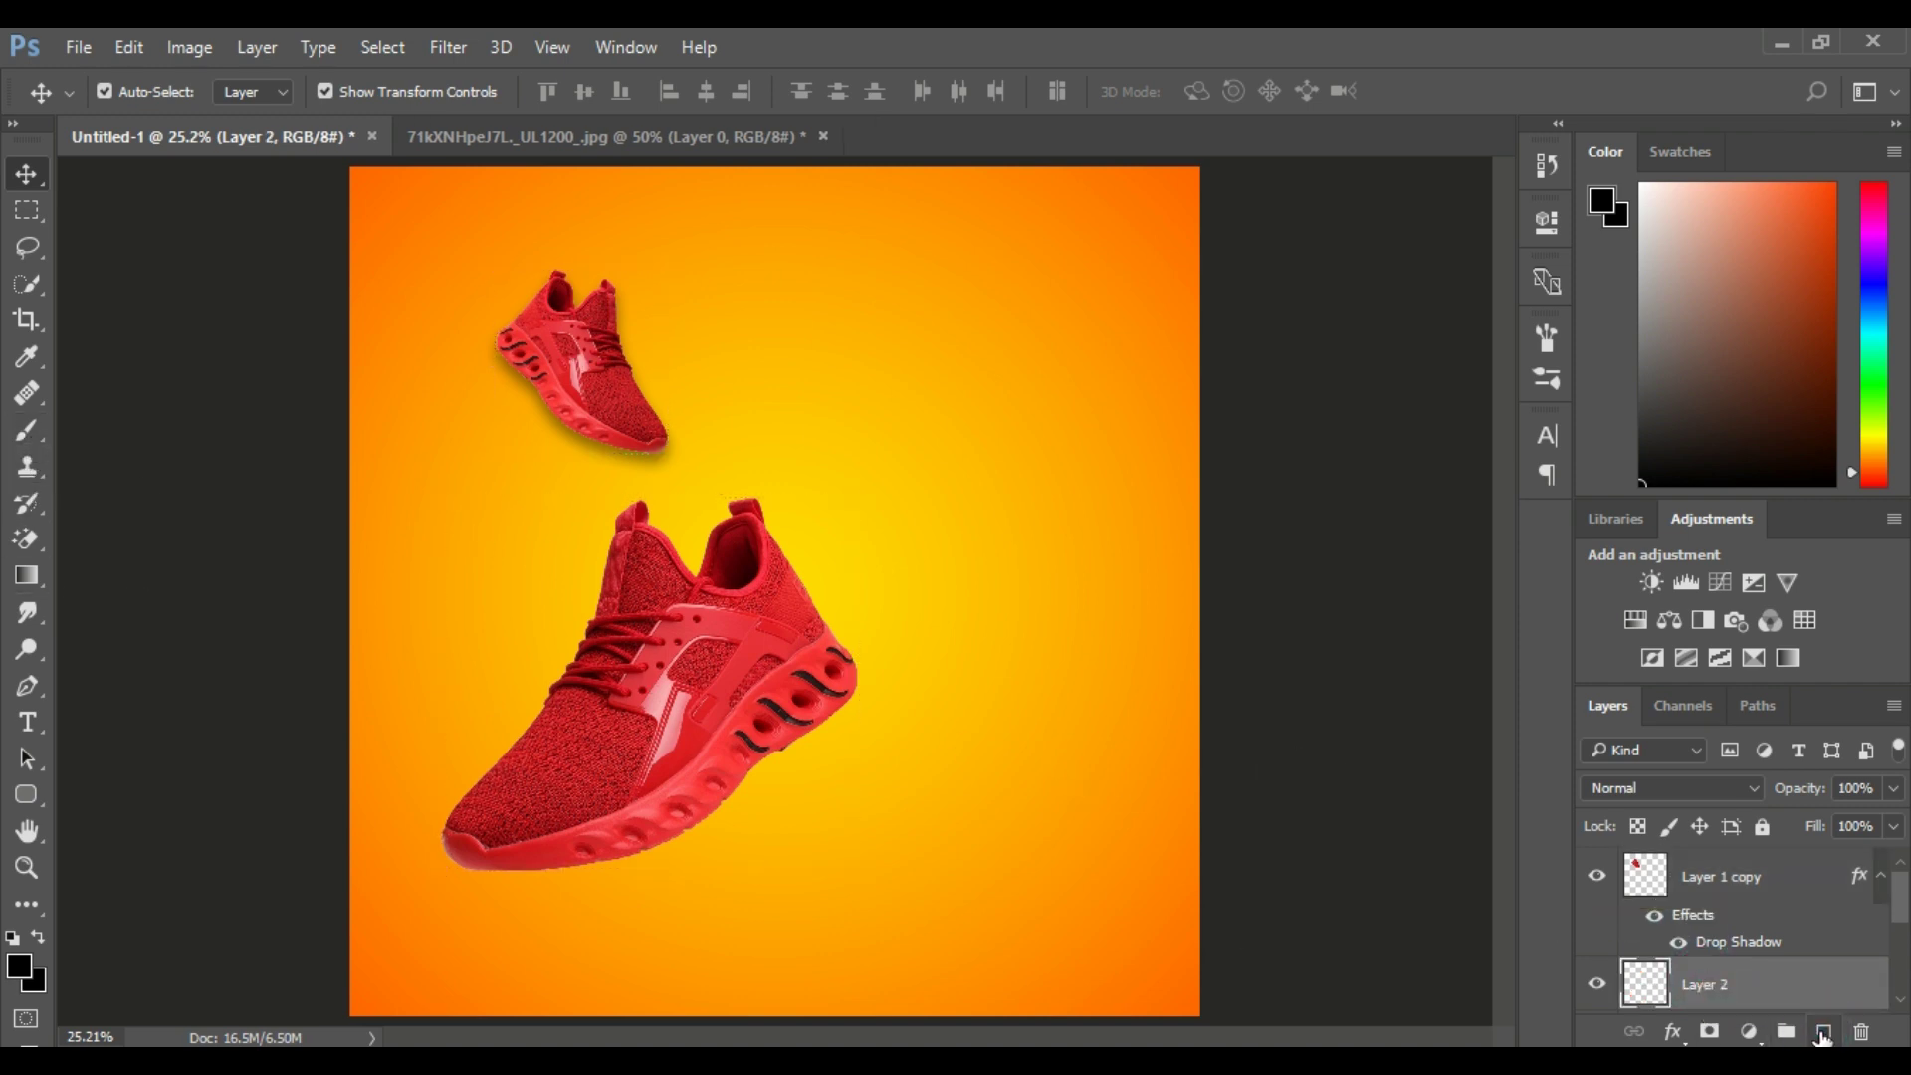
left_click(26, 794)
right_click(26, 794)
left_click(126, 847)
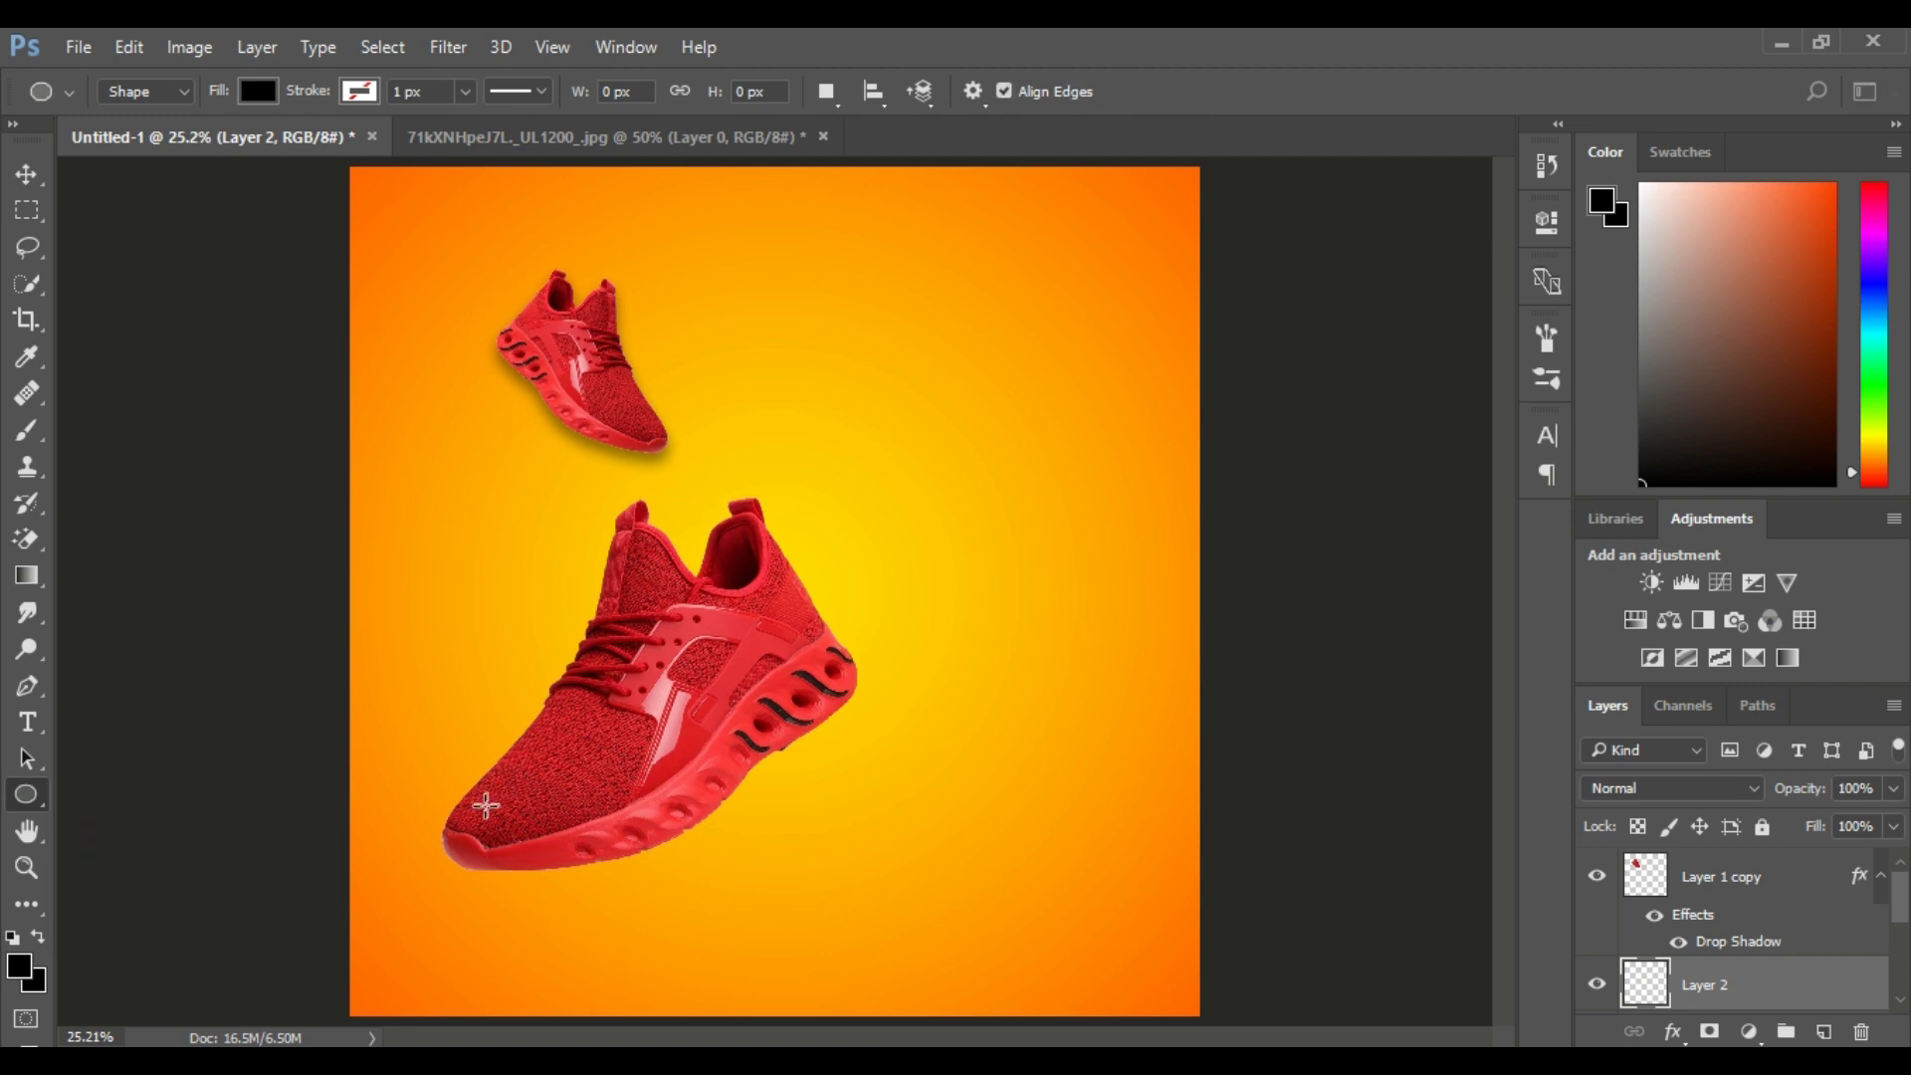
left_click_drag(484, 807, 982, 877)
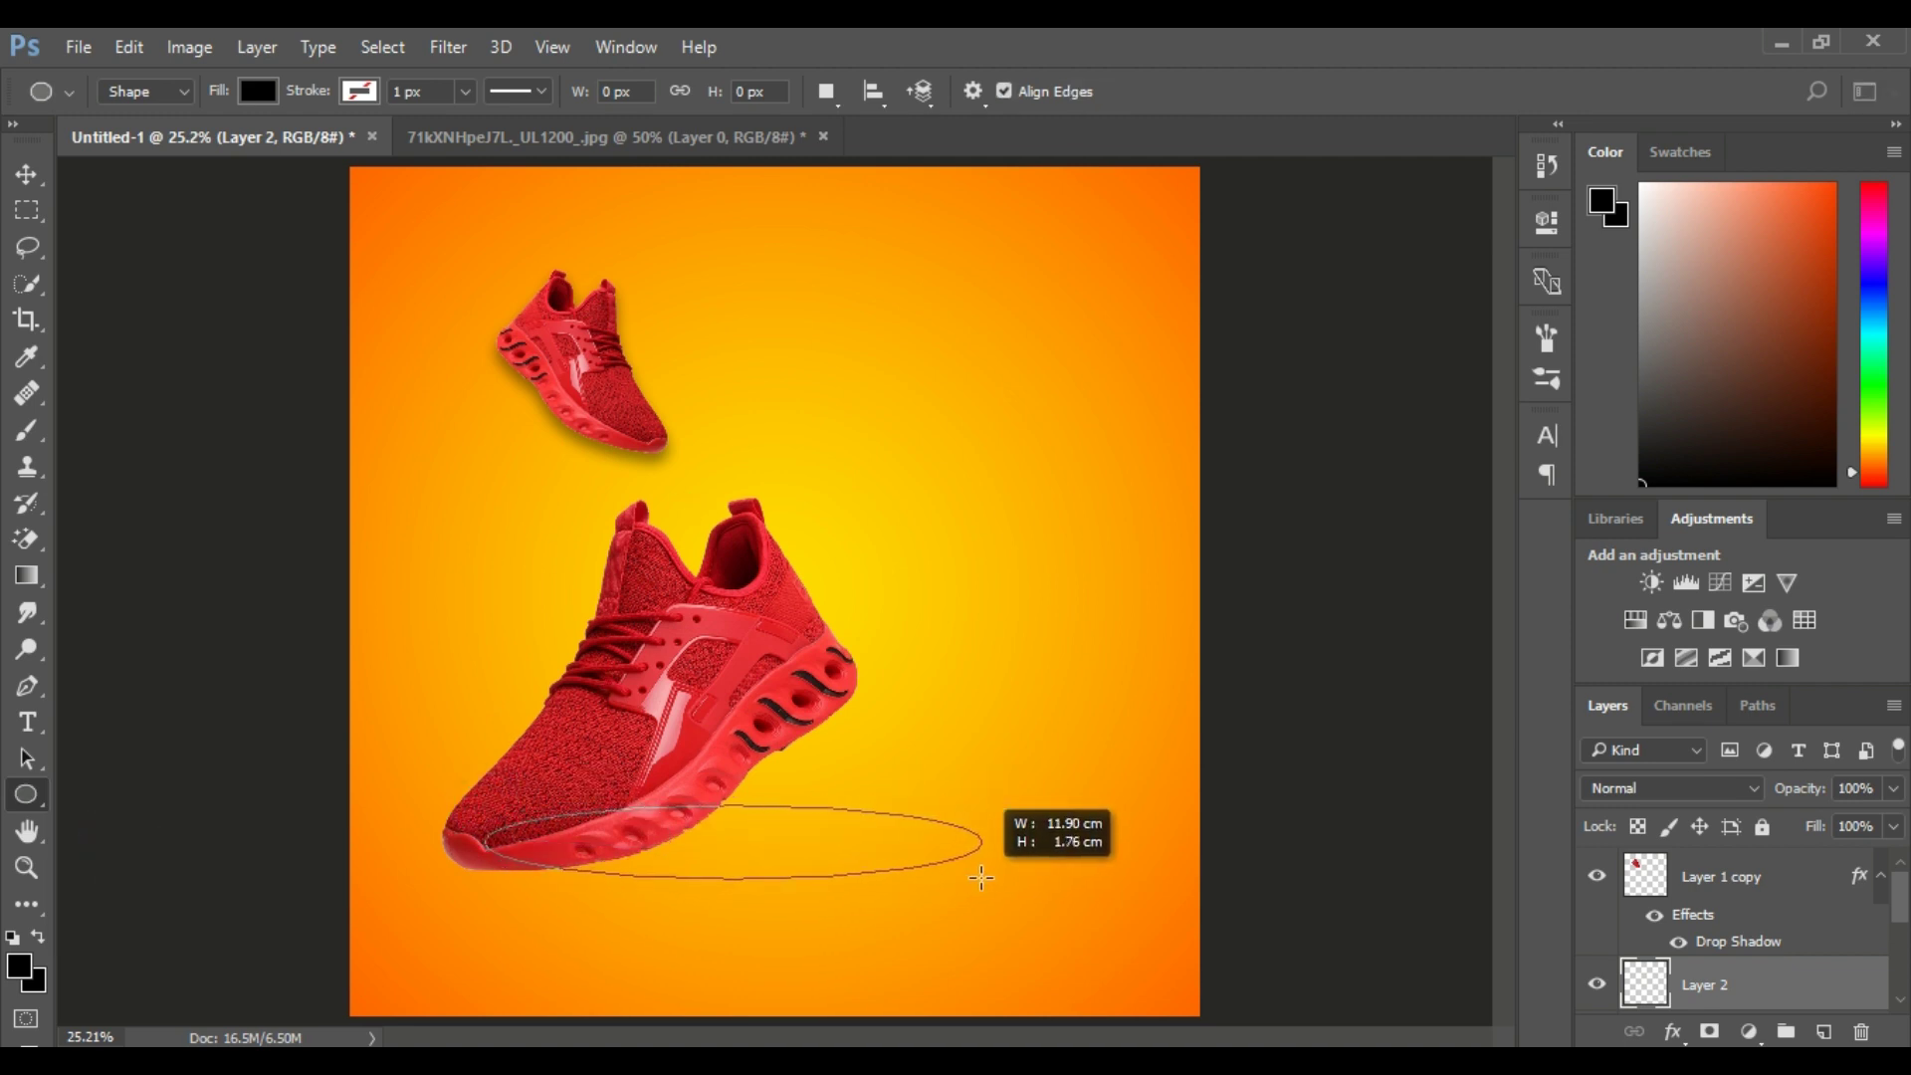
left_click(1466, 211)
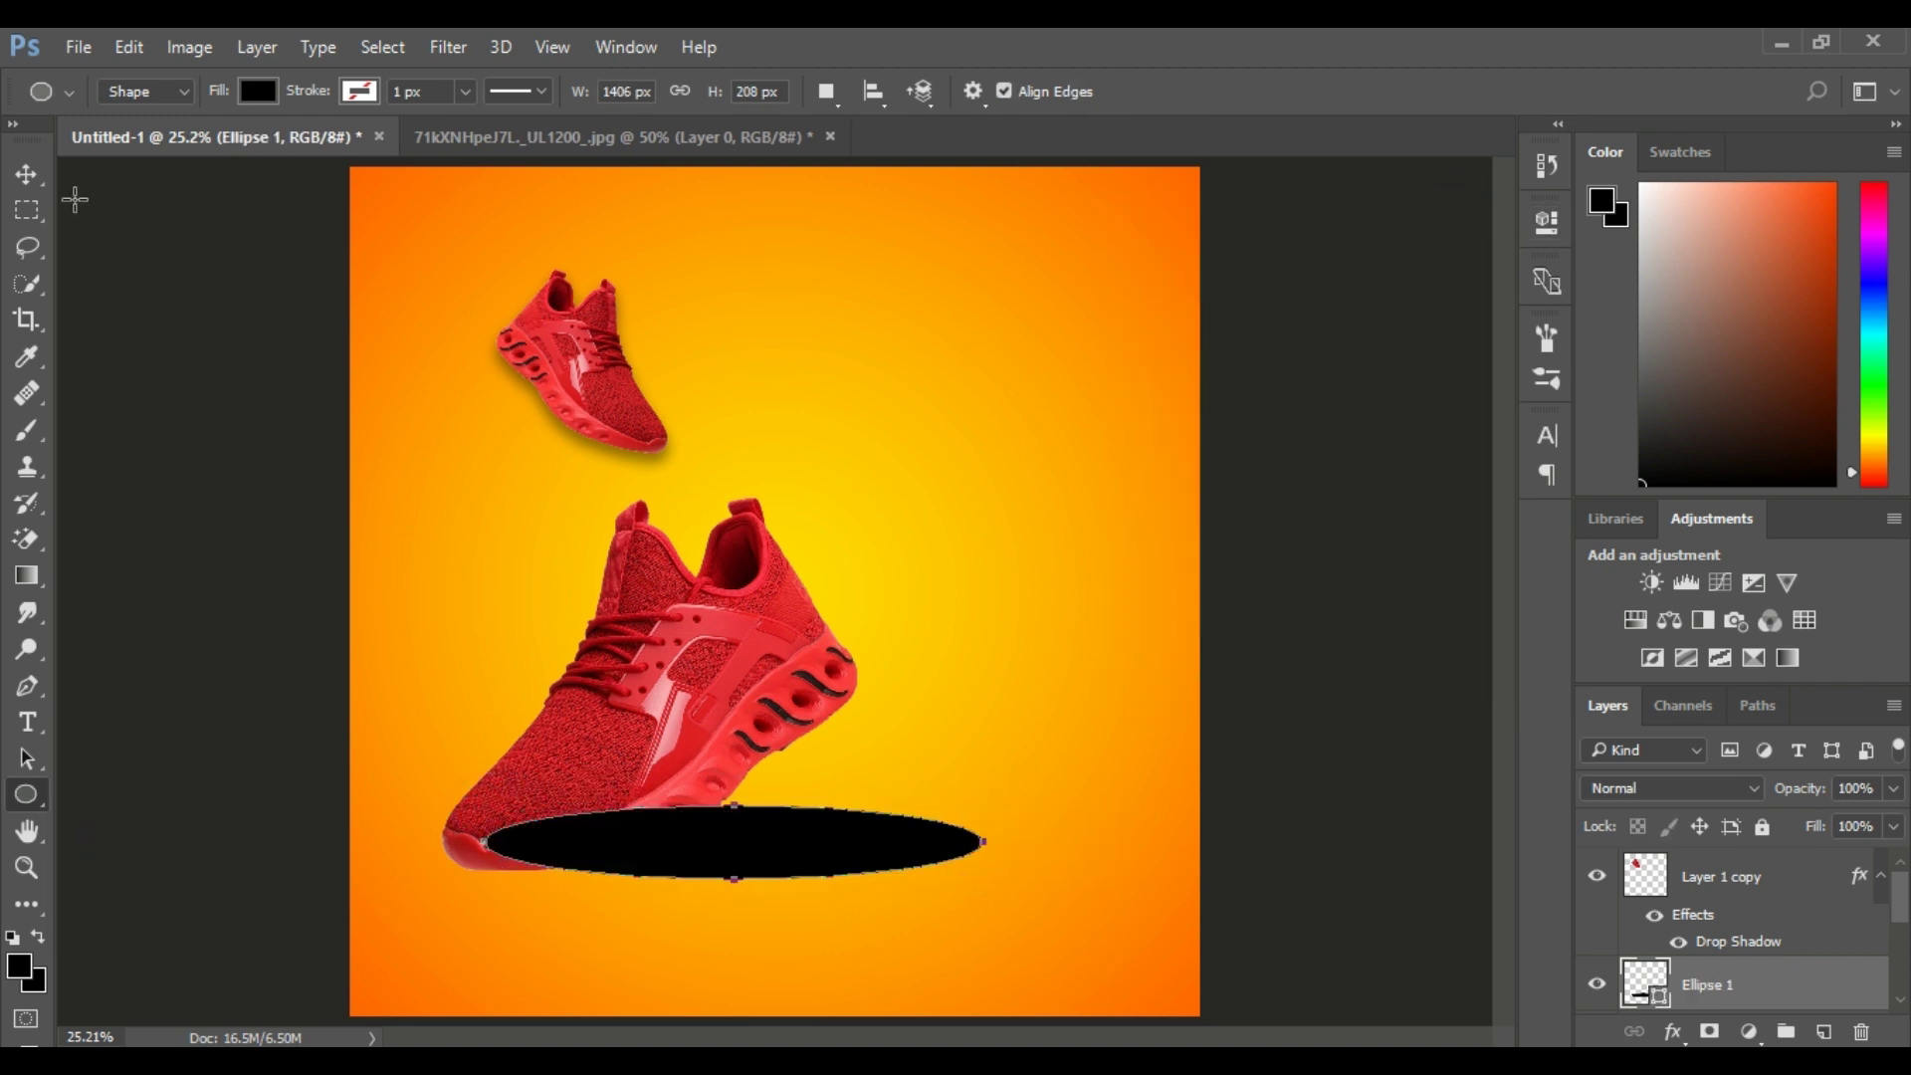
- Move and rotate the ellipse about -3° under the sole, and place its layer below Layer 1
left_click(27, 174)
left_click_drag(622, 854, 610, 883)
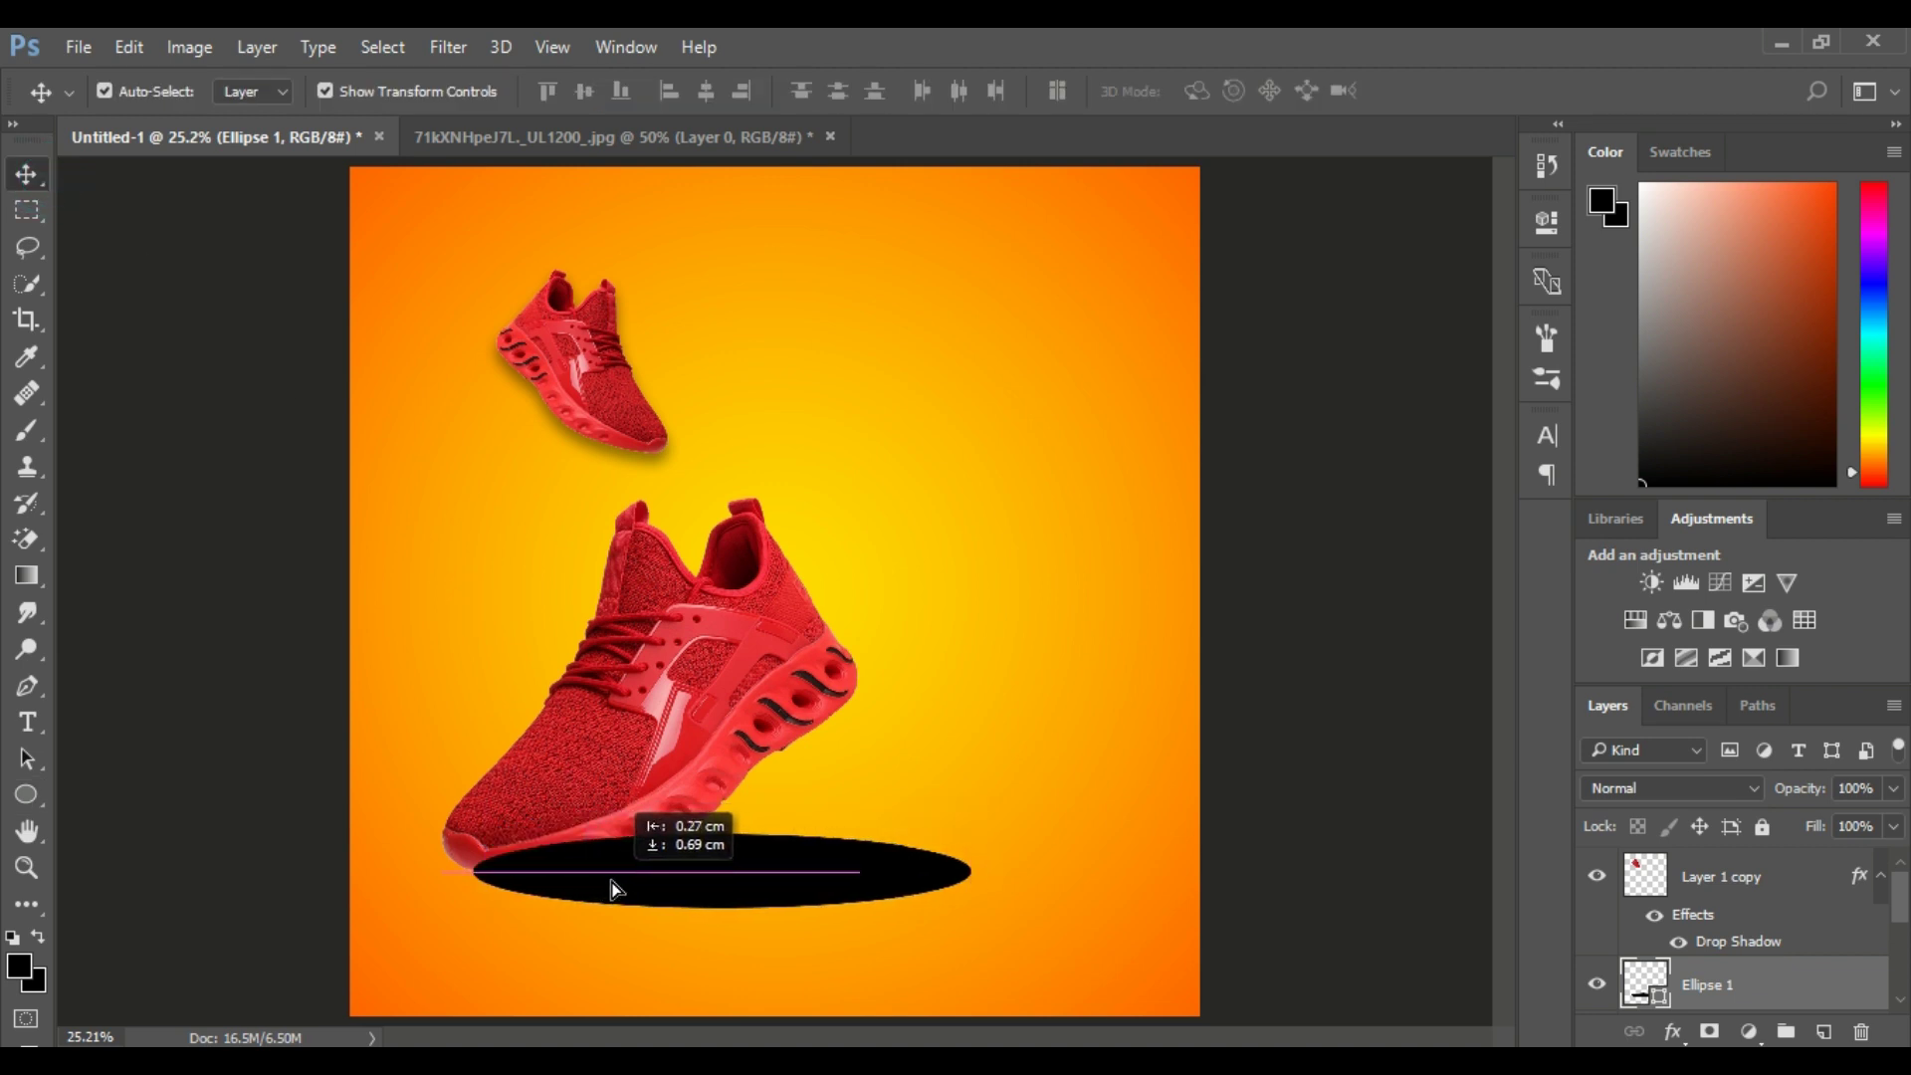
left_click_drag(980, 930, 989, 904)
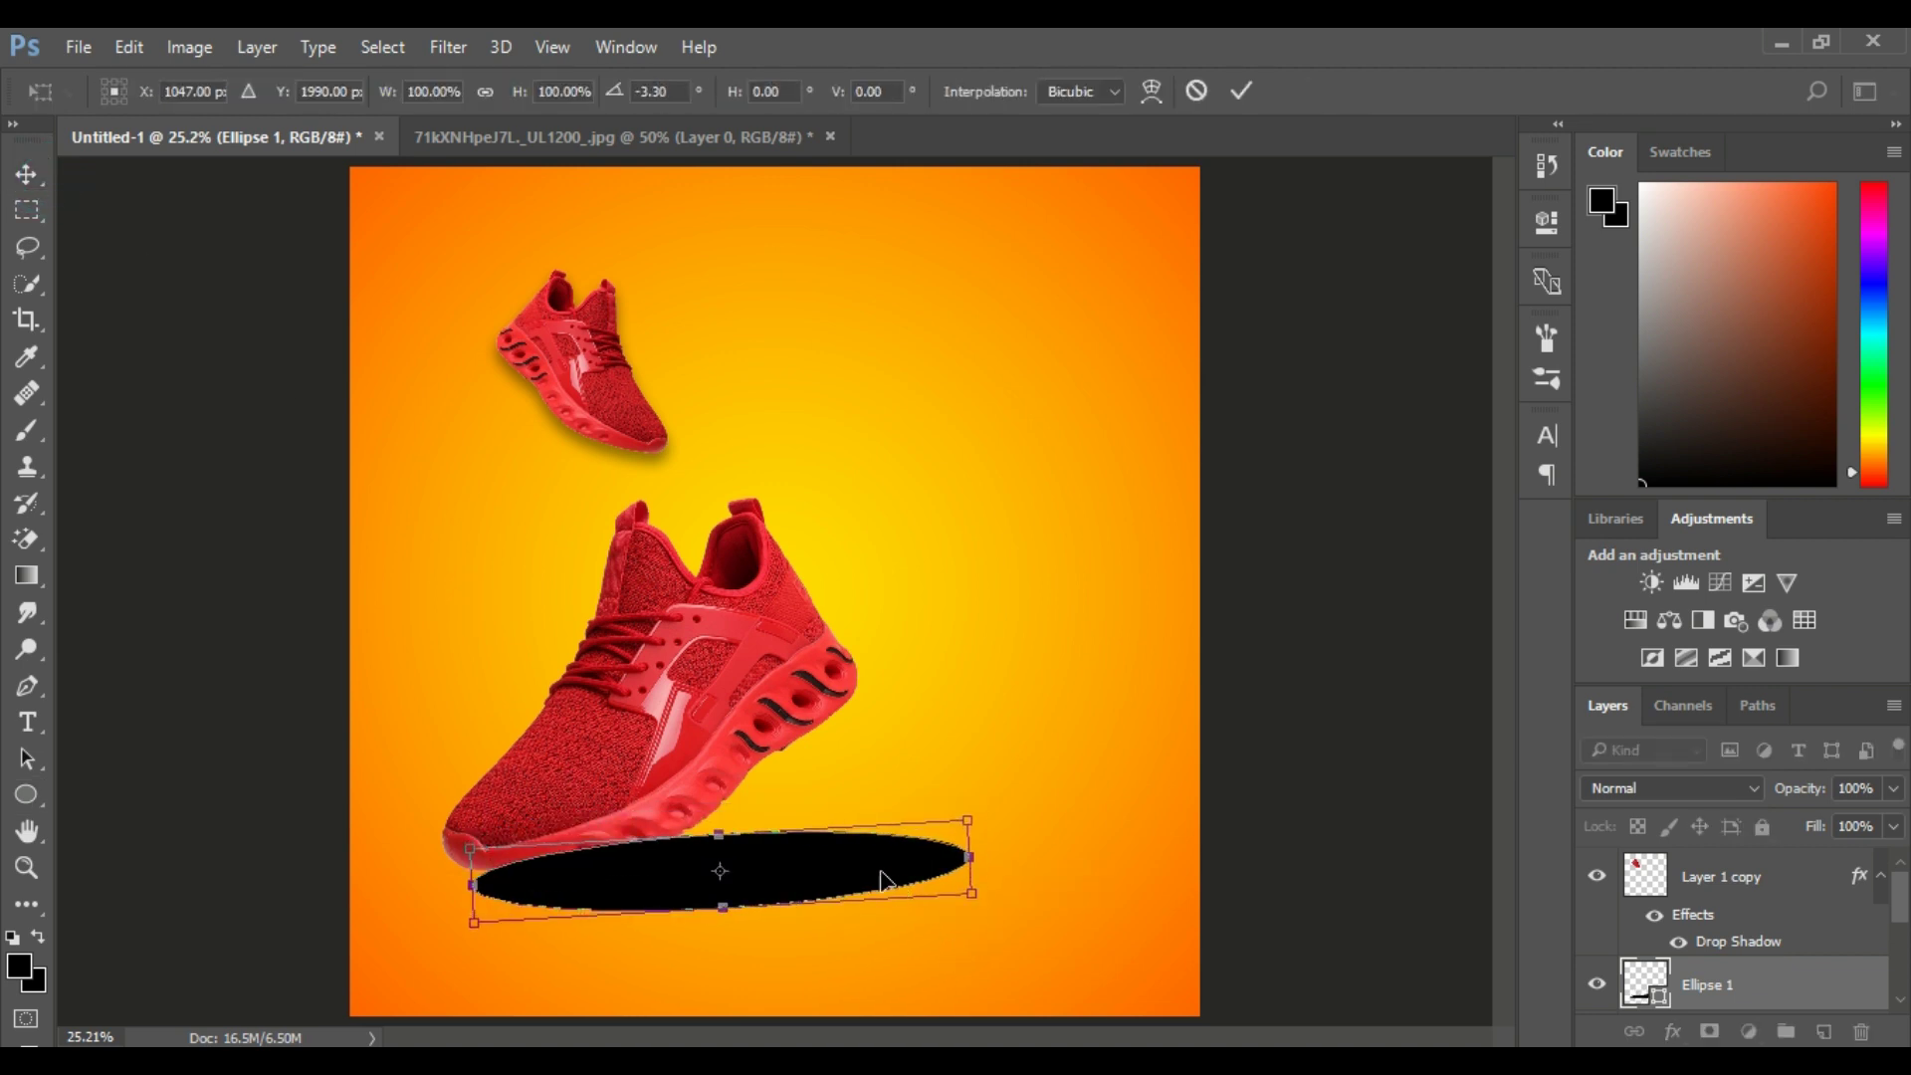
left_click_drag(876, 880, 872, 866)
scroll(1902, 929, "down", 1)
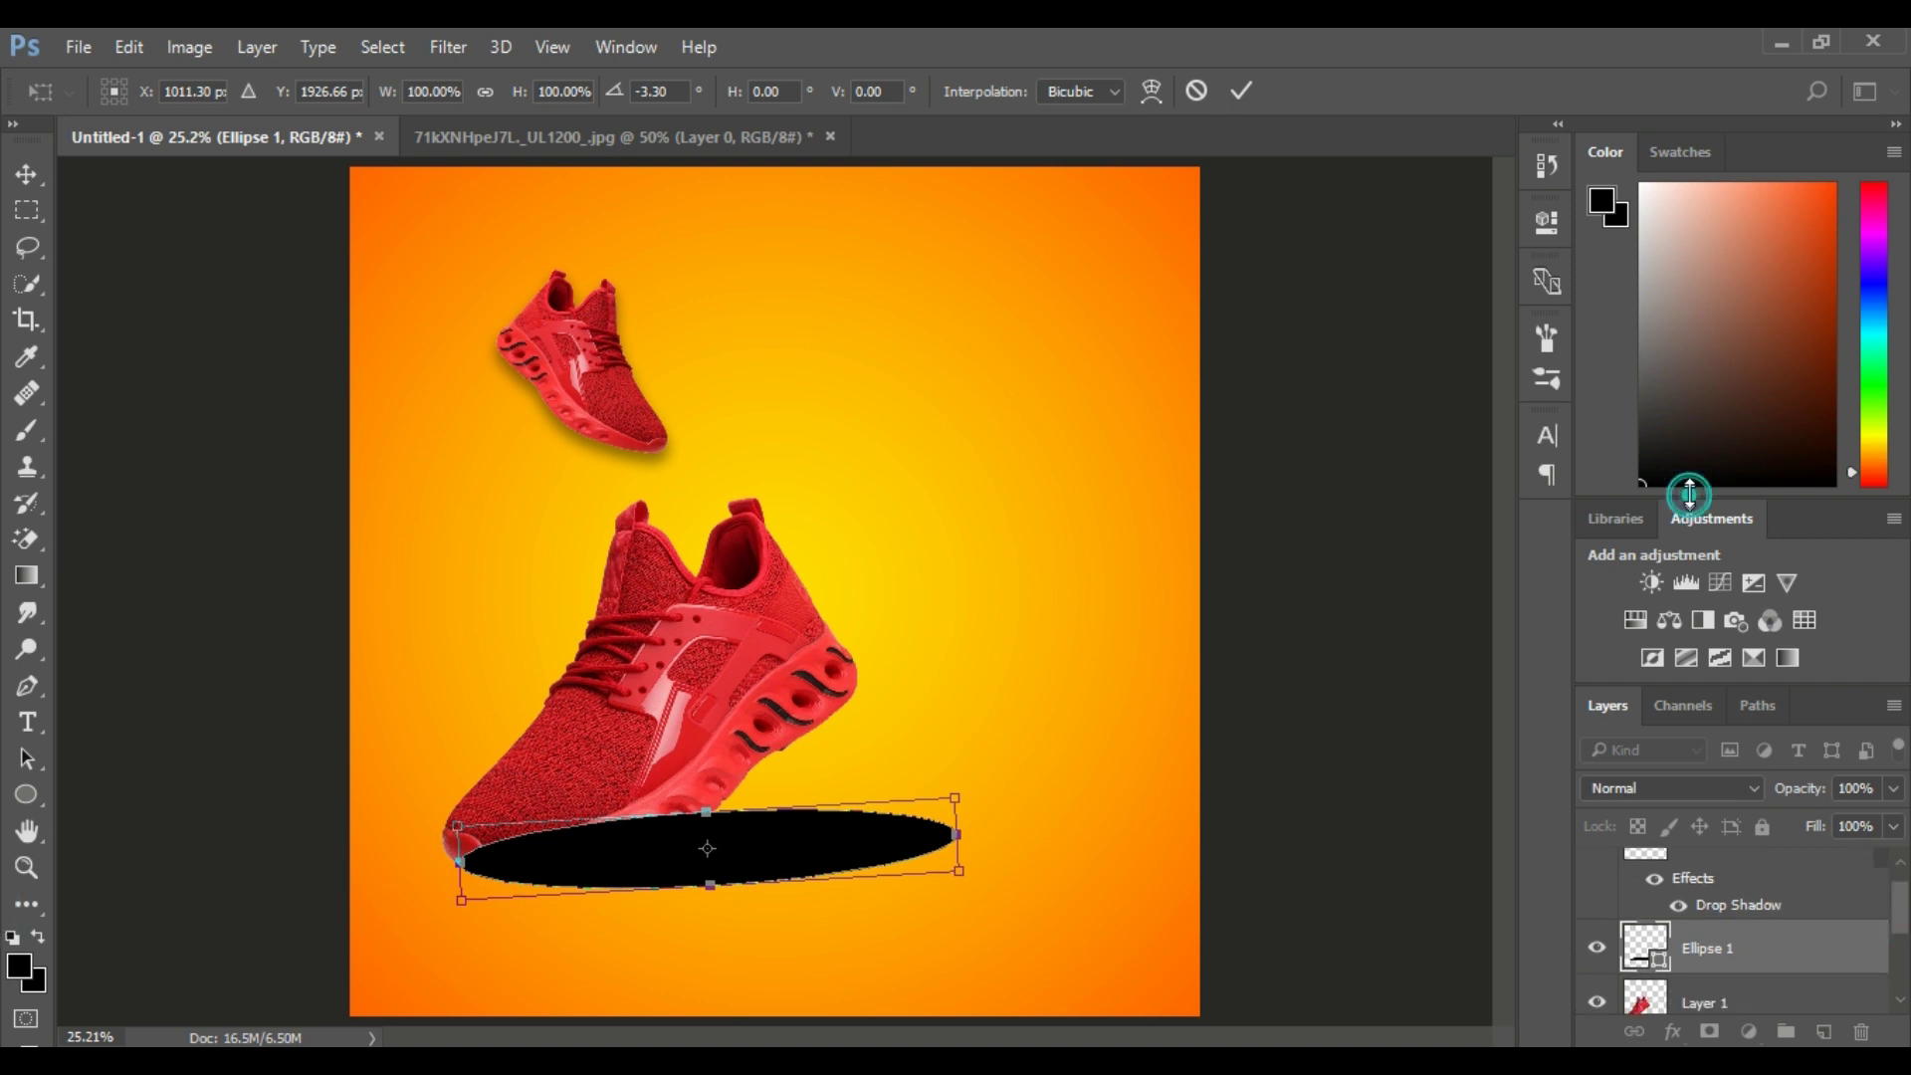
left_click_drag(1692, 503, 1698, 287)
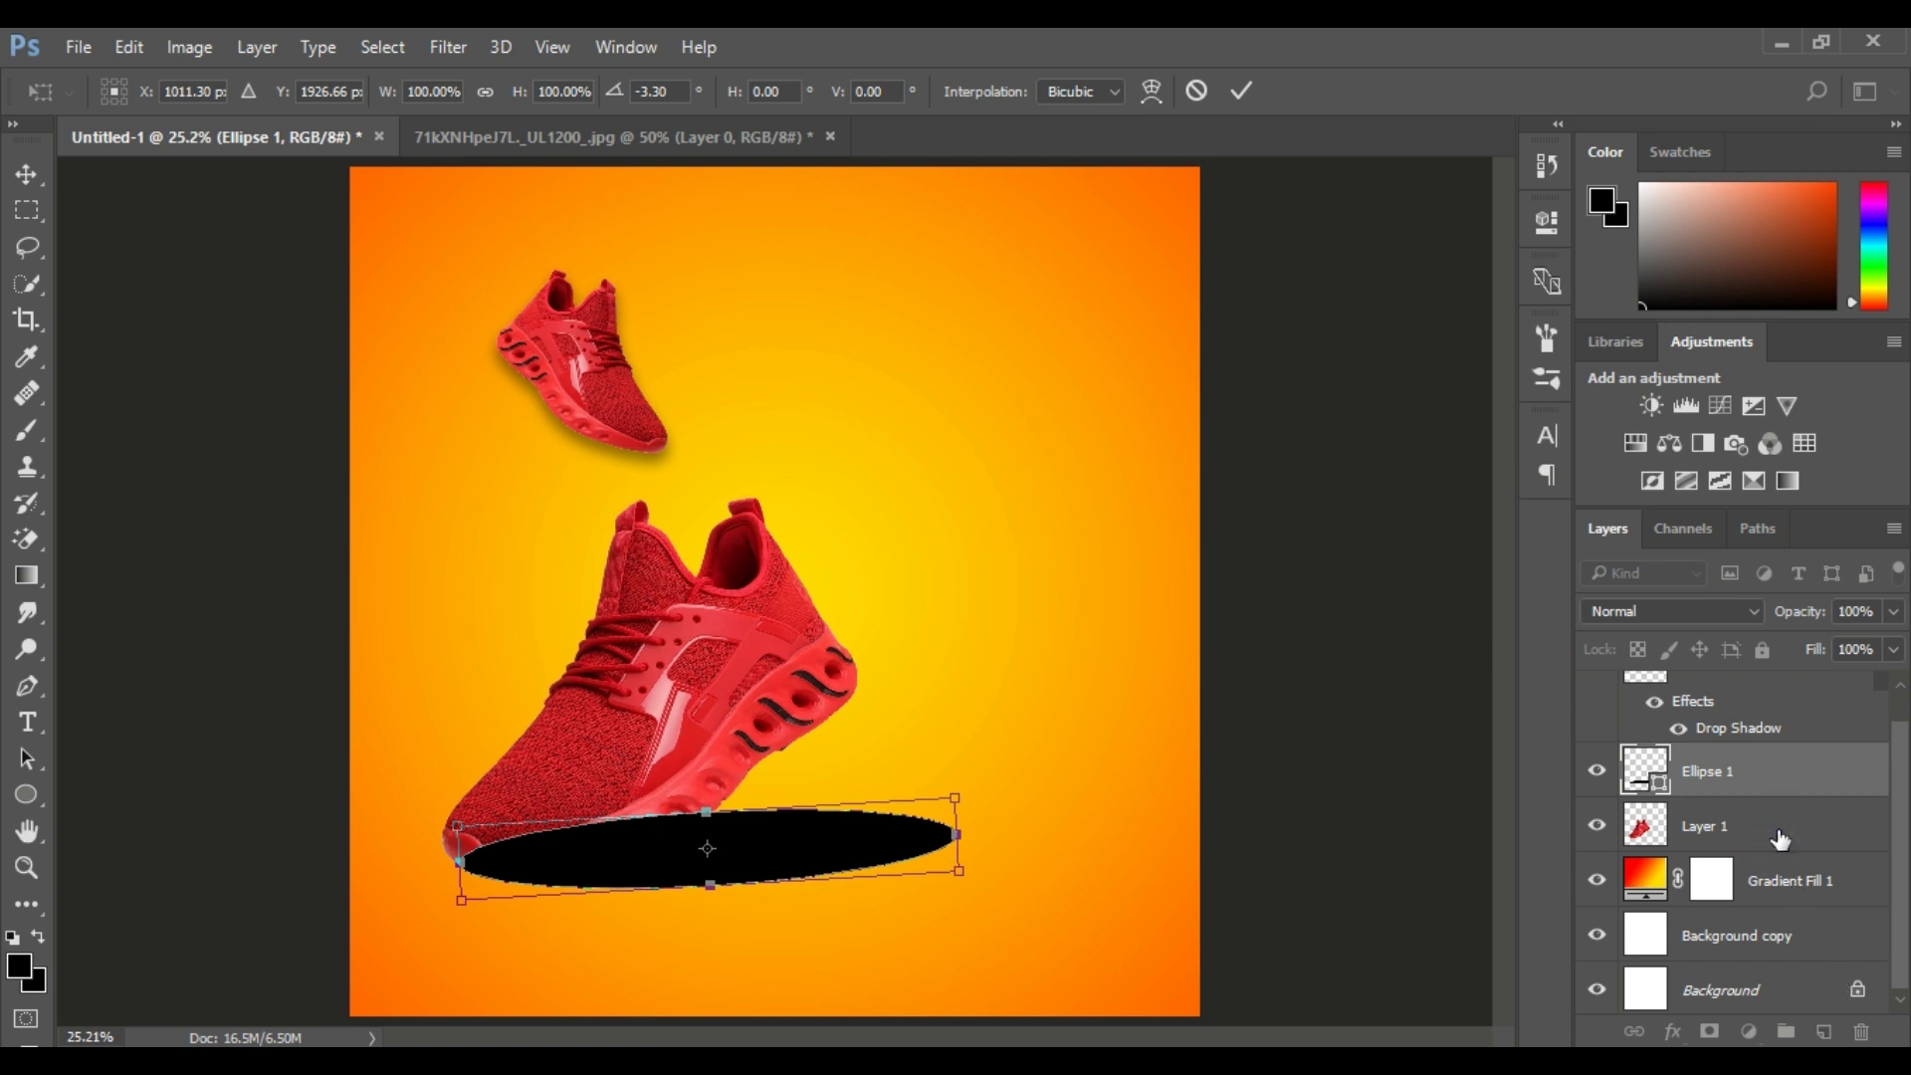
left_click(1244, 92)
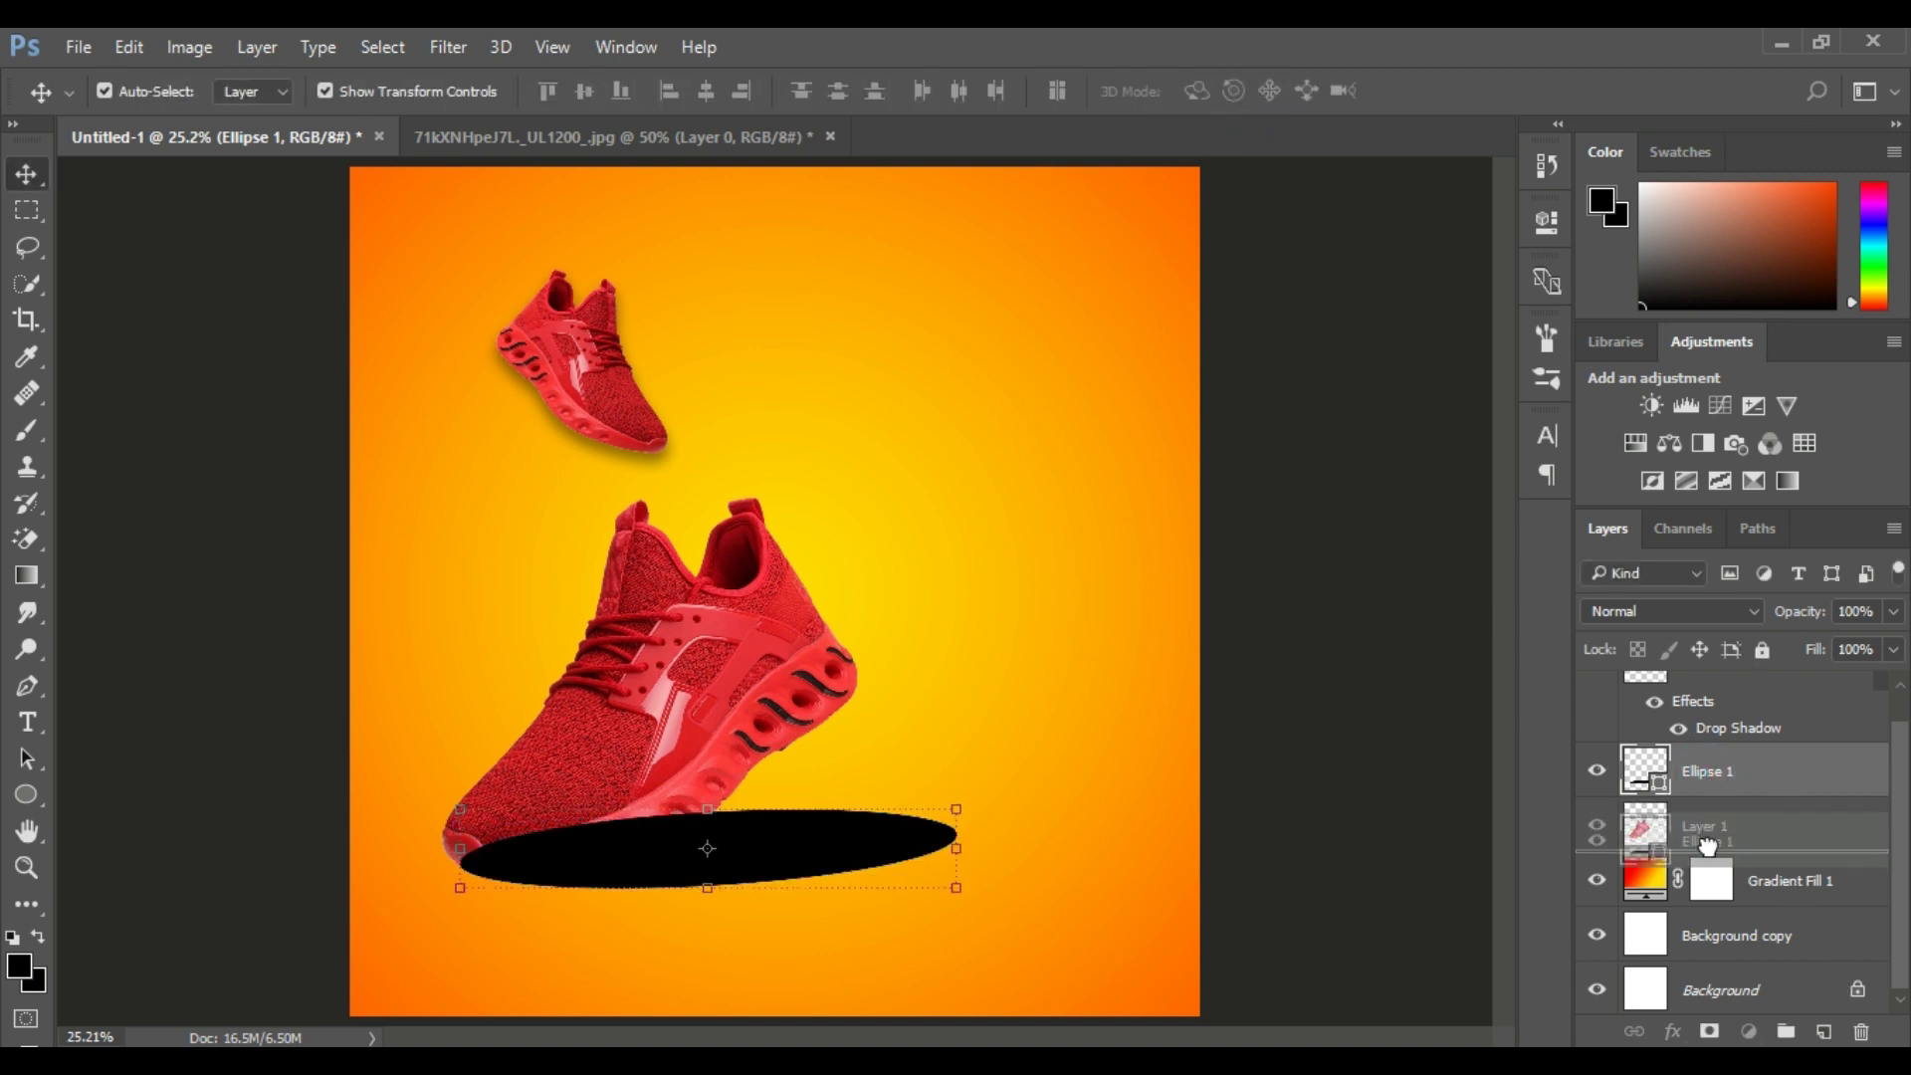
left_click_drag(1713, 772, 1710, 854)
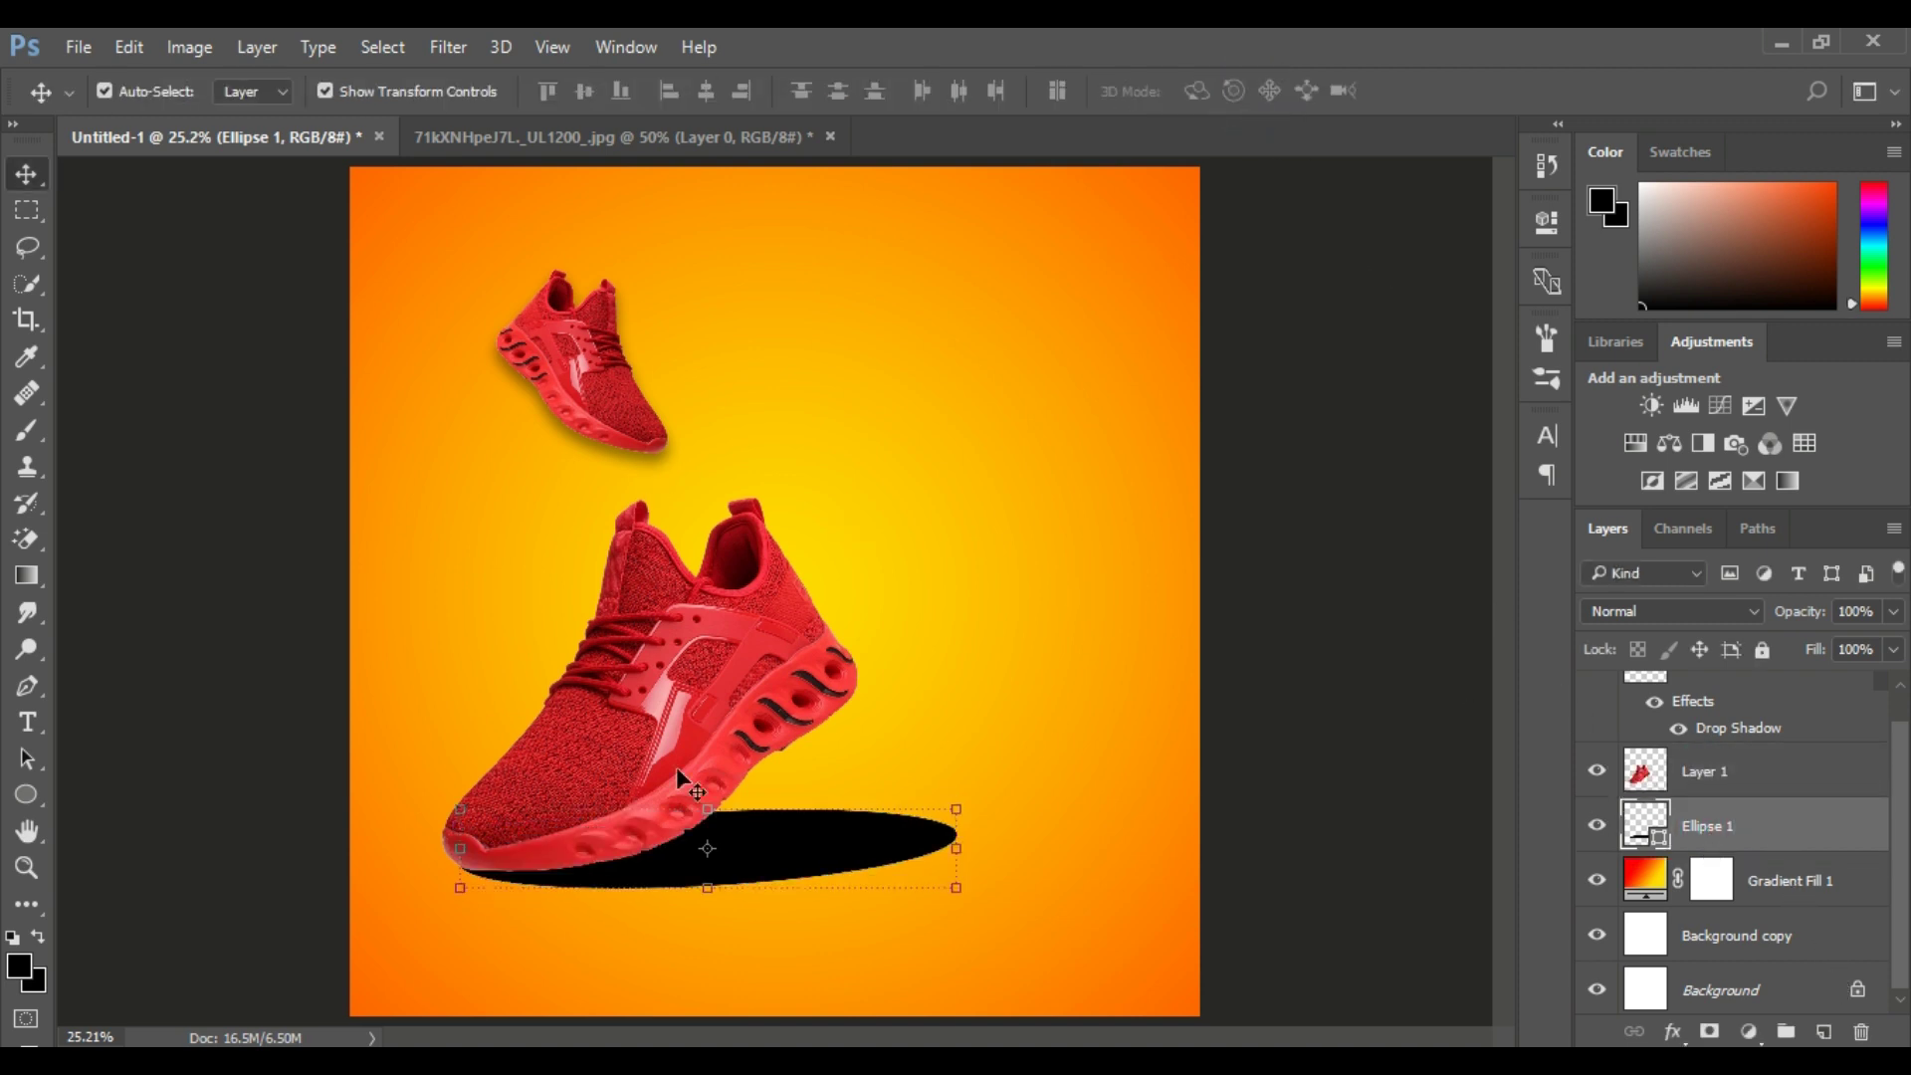
- Squash the ellipse vertically and start a smart-object Gaussian Blur on it
left_click_drag(706, 888, 716, 874)
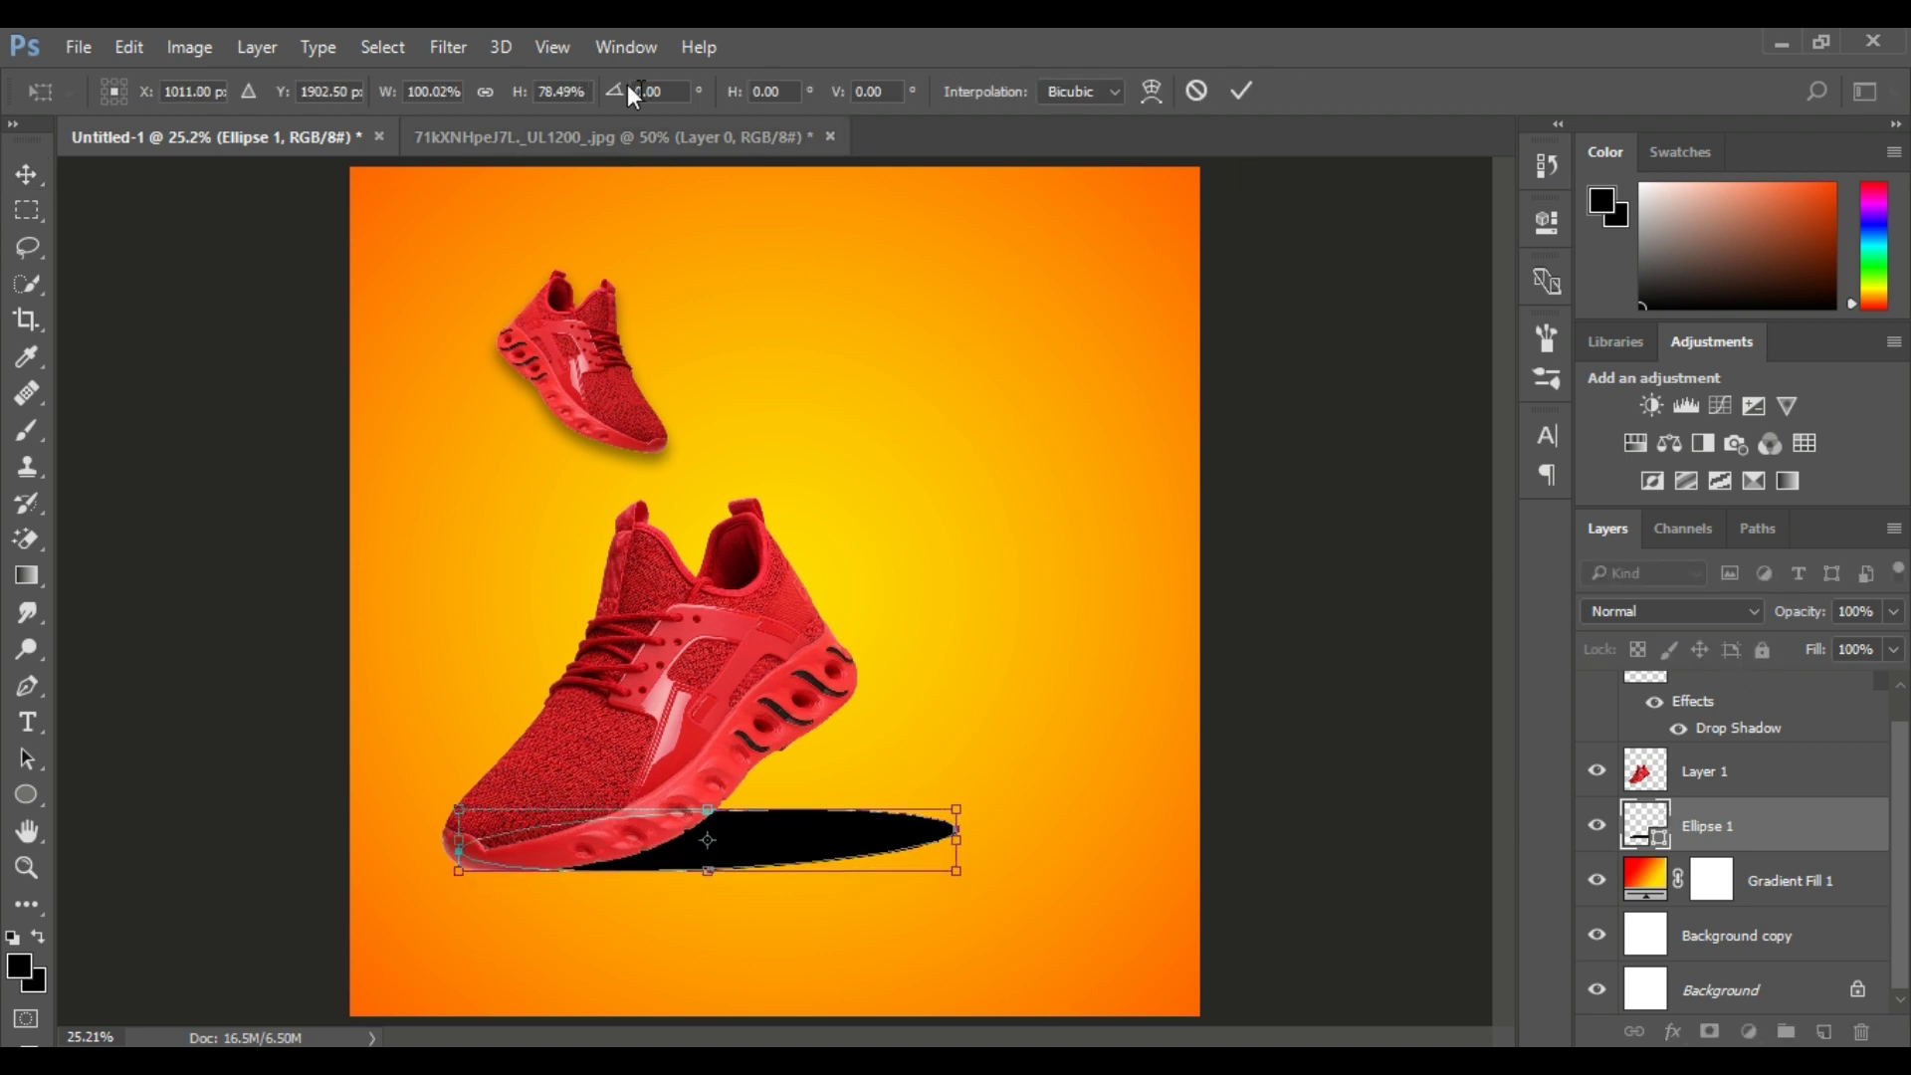
left_click(448, 47)
left_click(1242, 91)
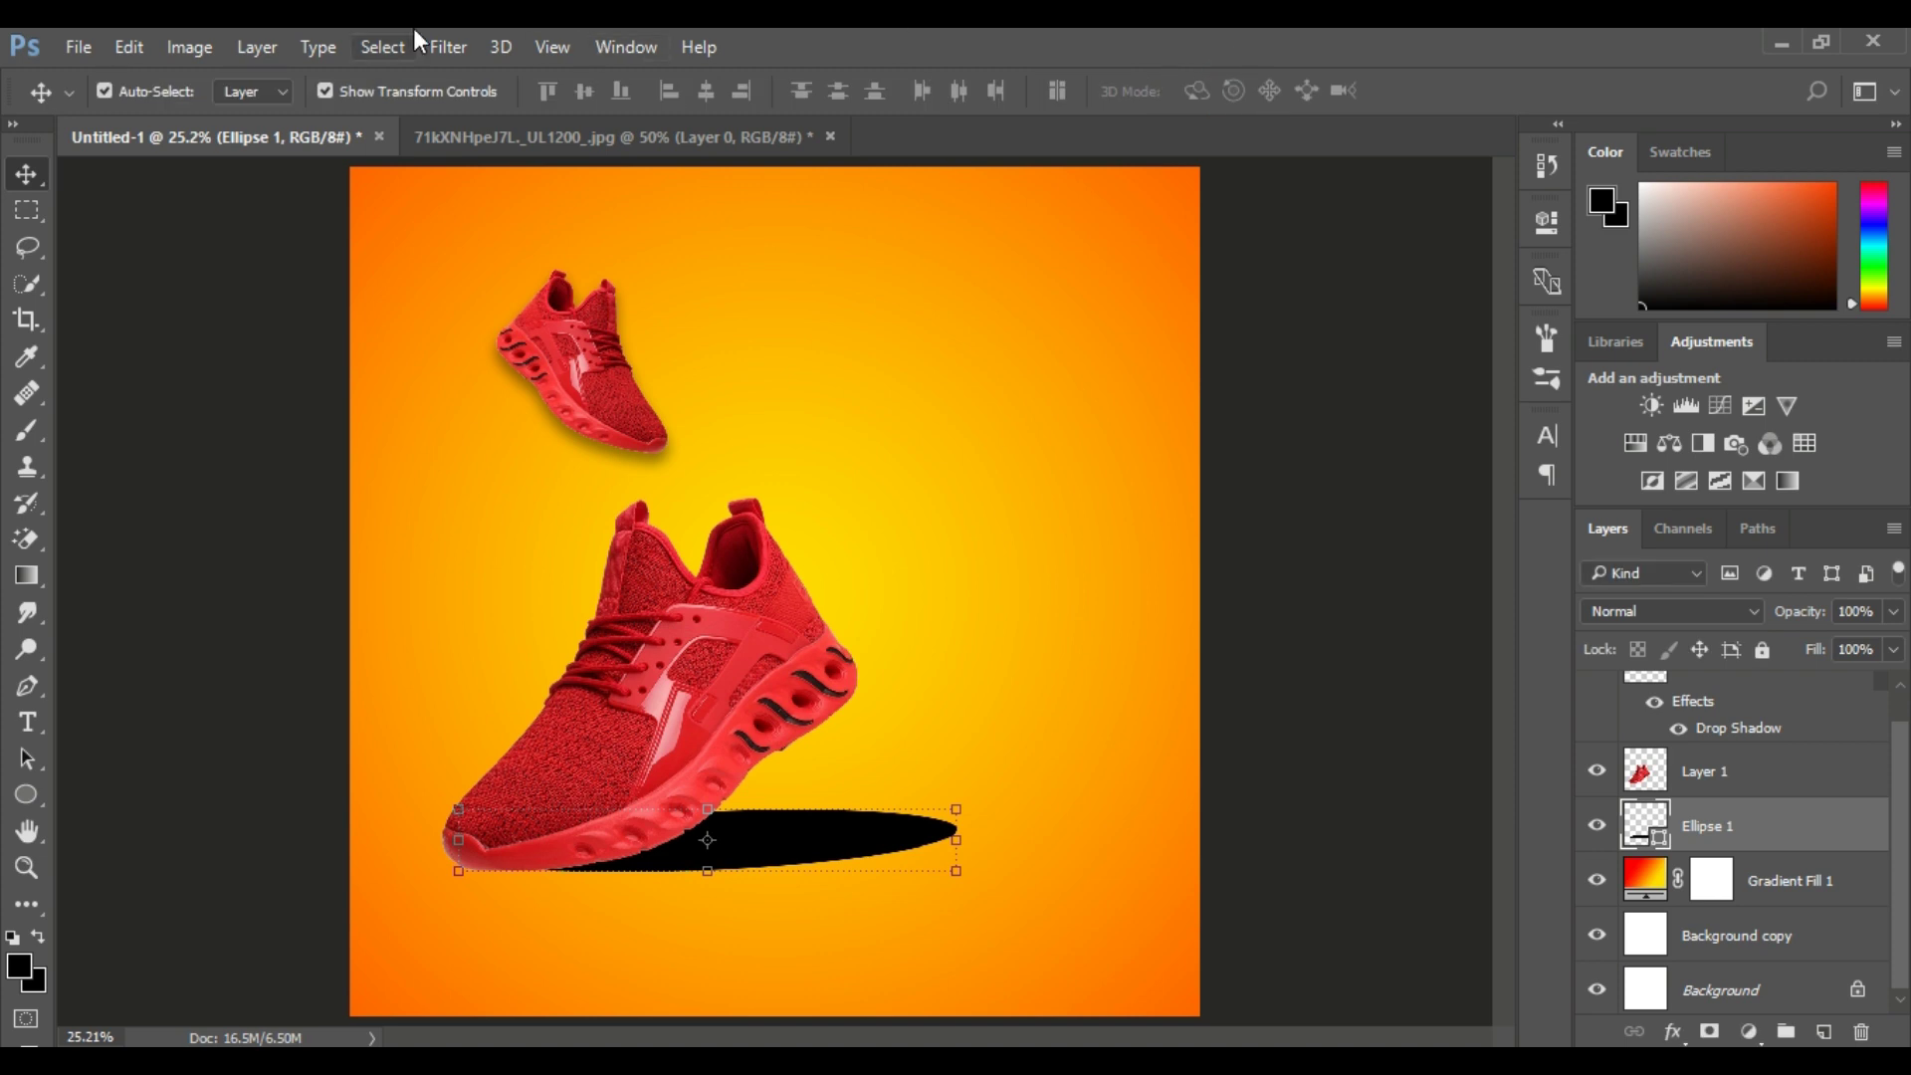
left_click(448, 47)
left_click(911, 463)
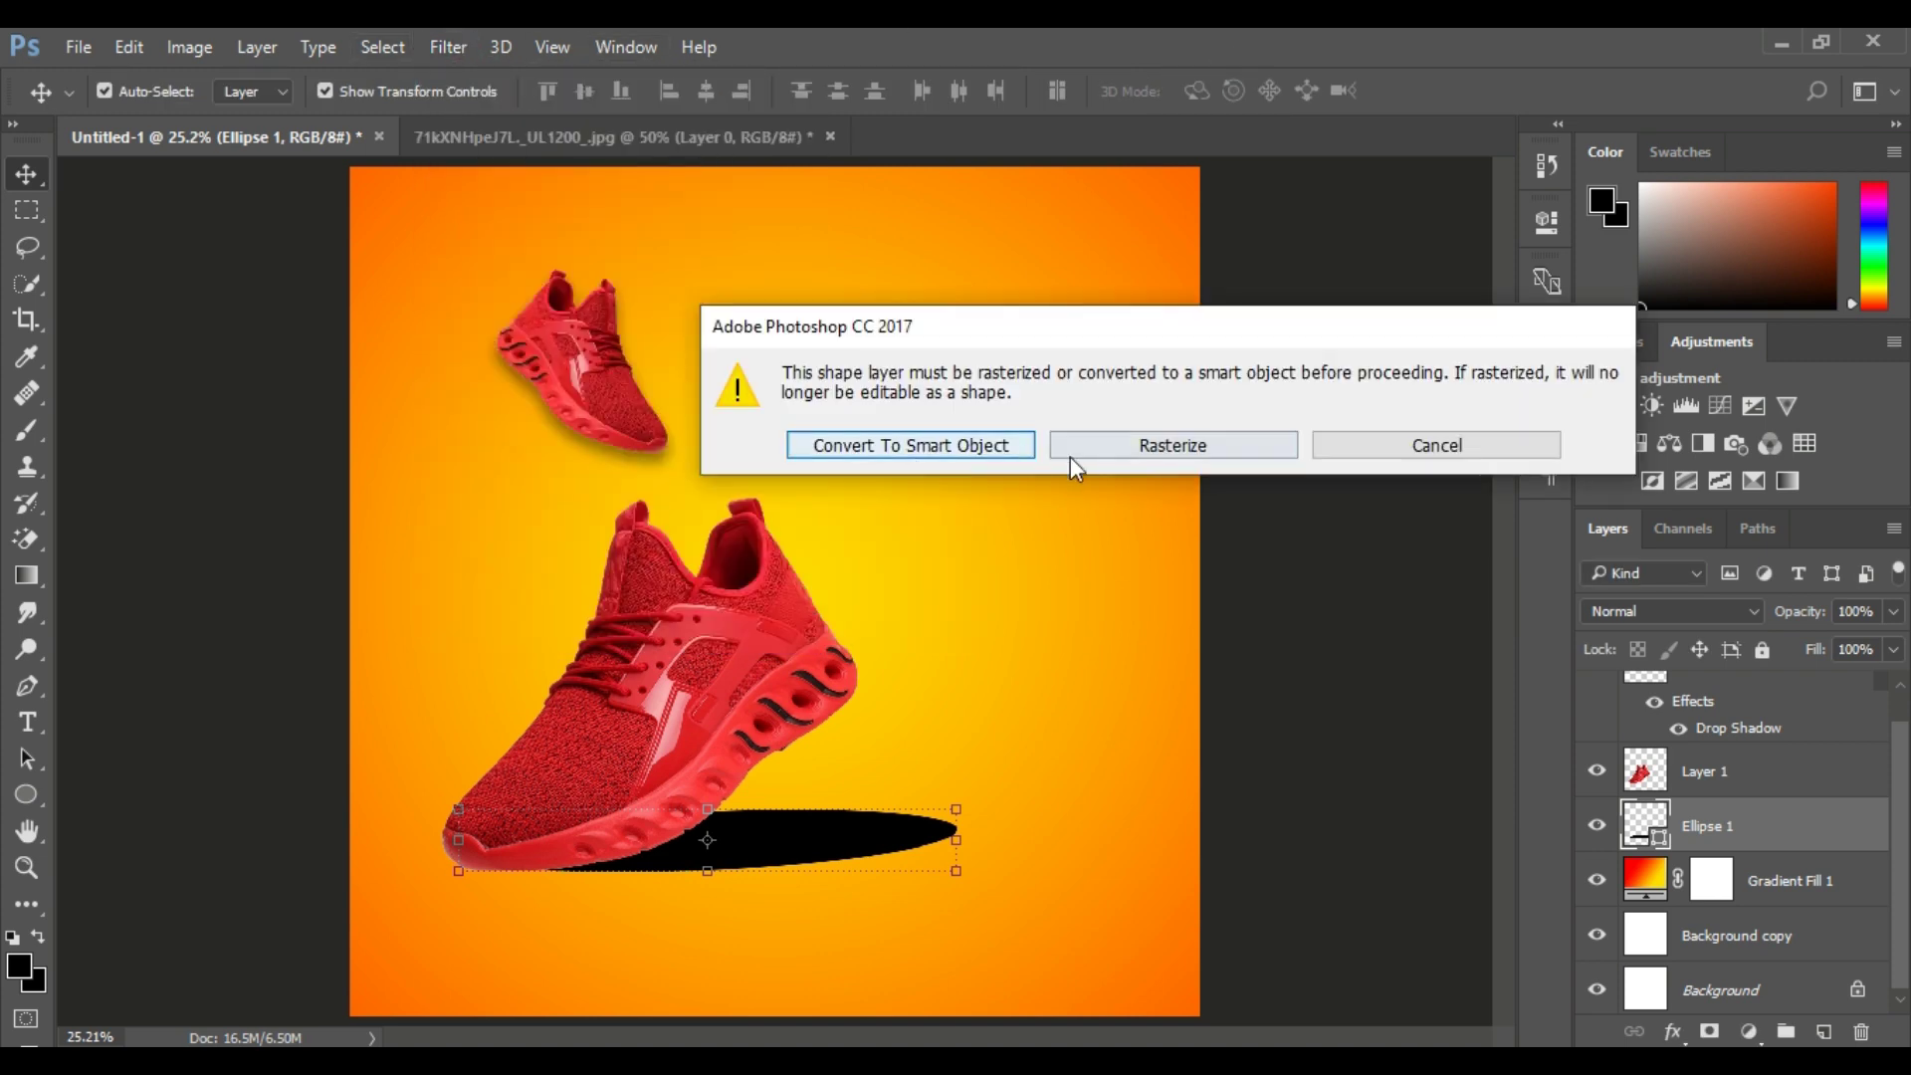
left_click_drag(1024, 464, 1356, 449)
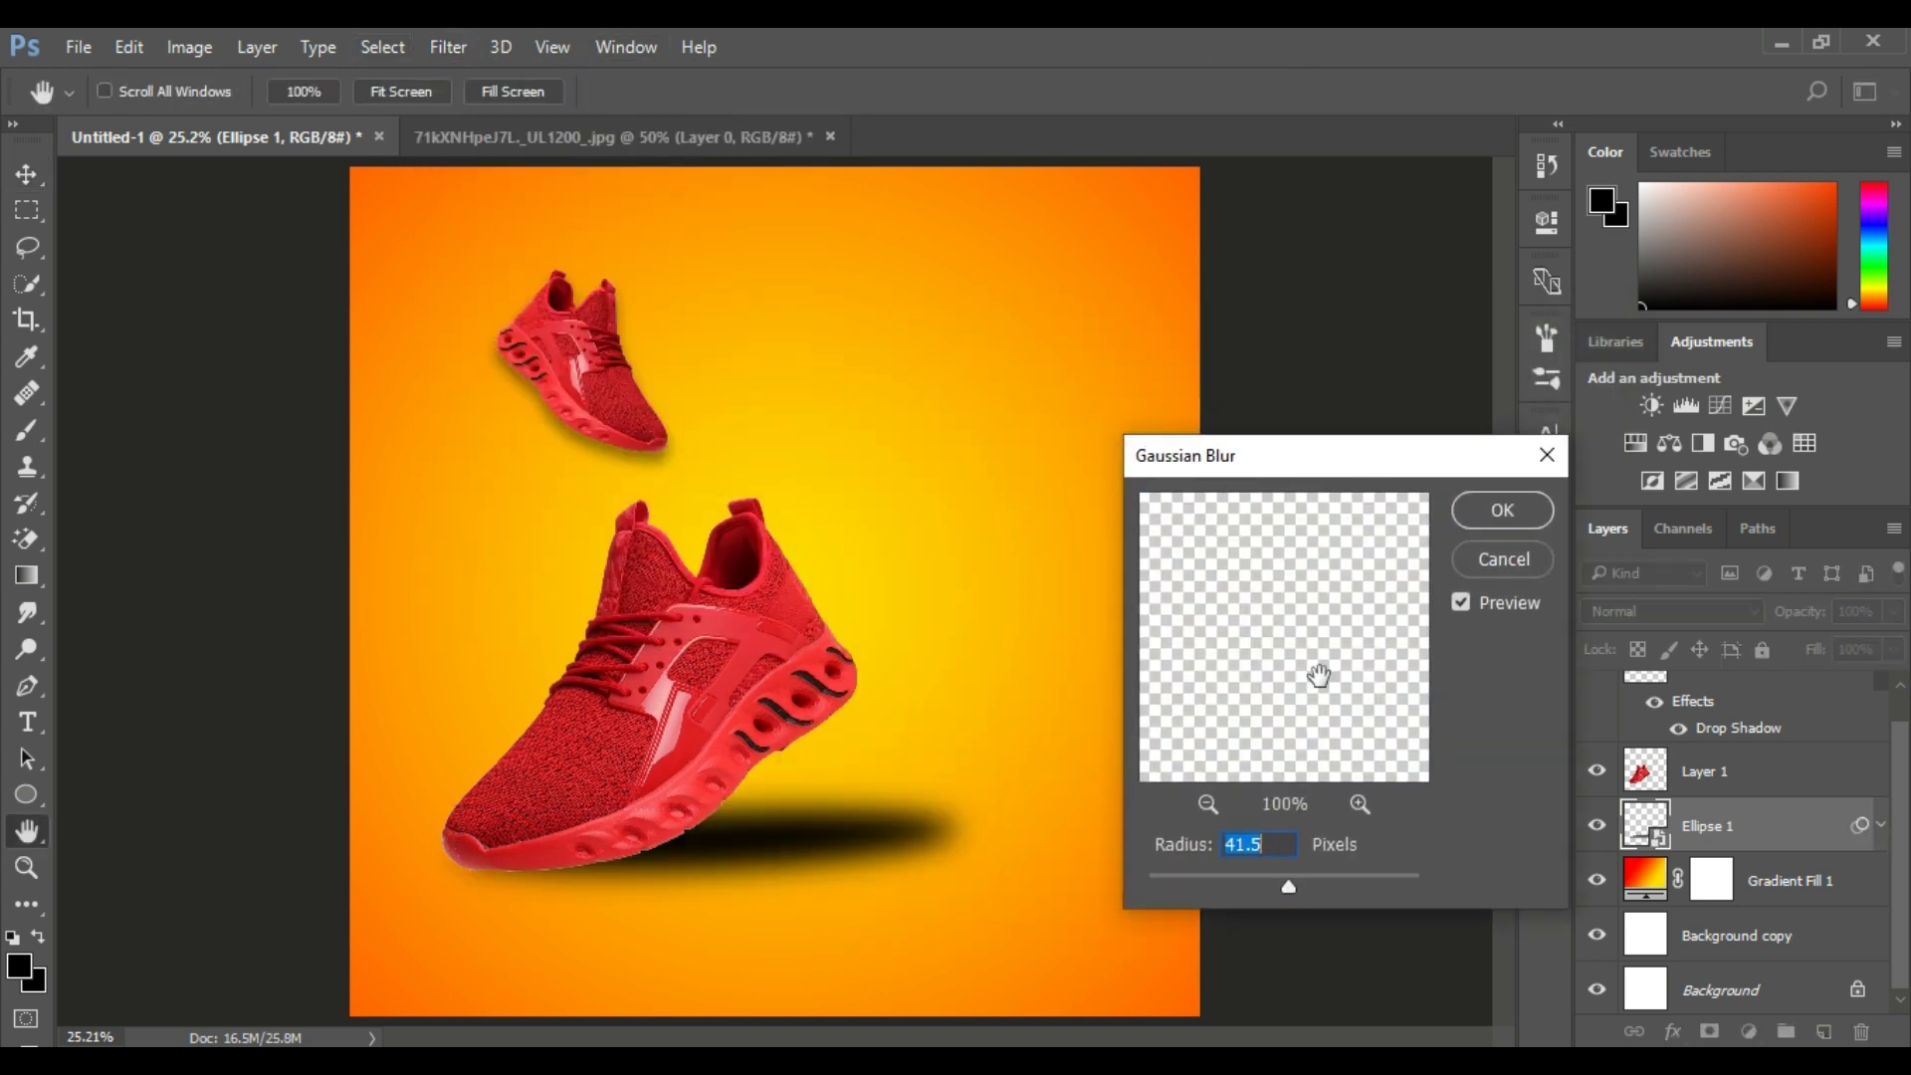
- Apply a 40-pixel Gaussian blur to the shadow and nudge it slightly lower
left_click_drag(1288, 886, 1304, 886)
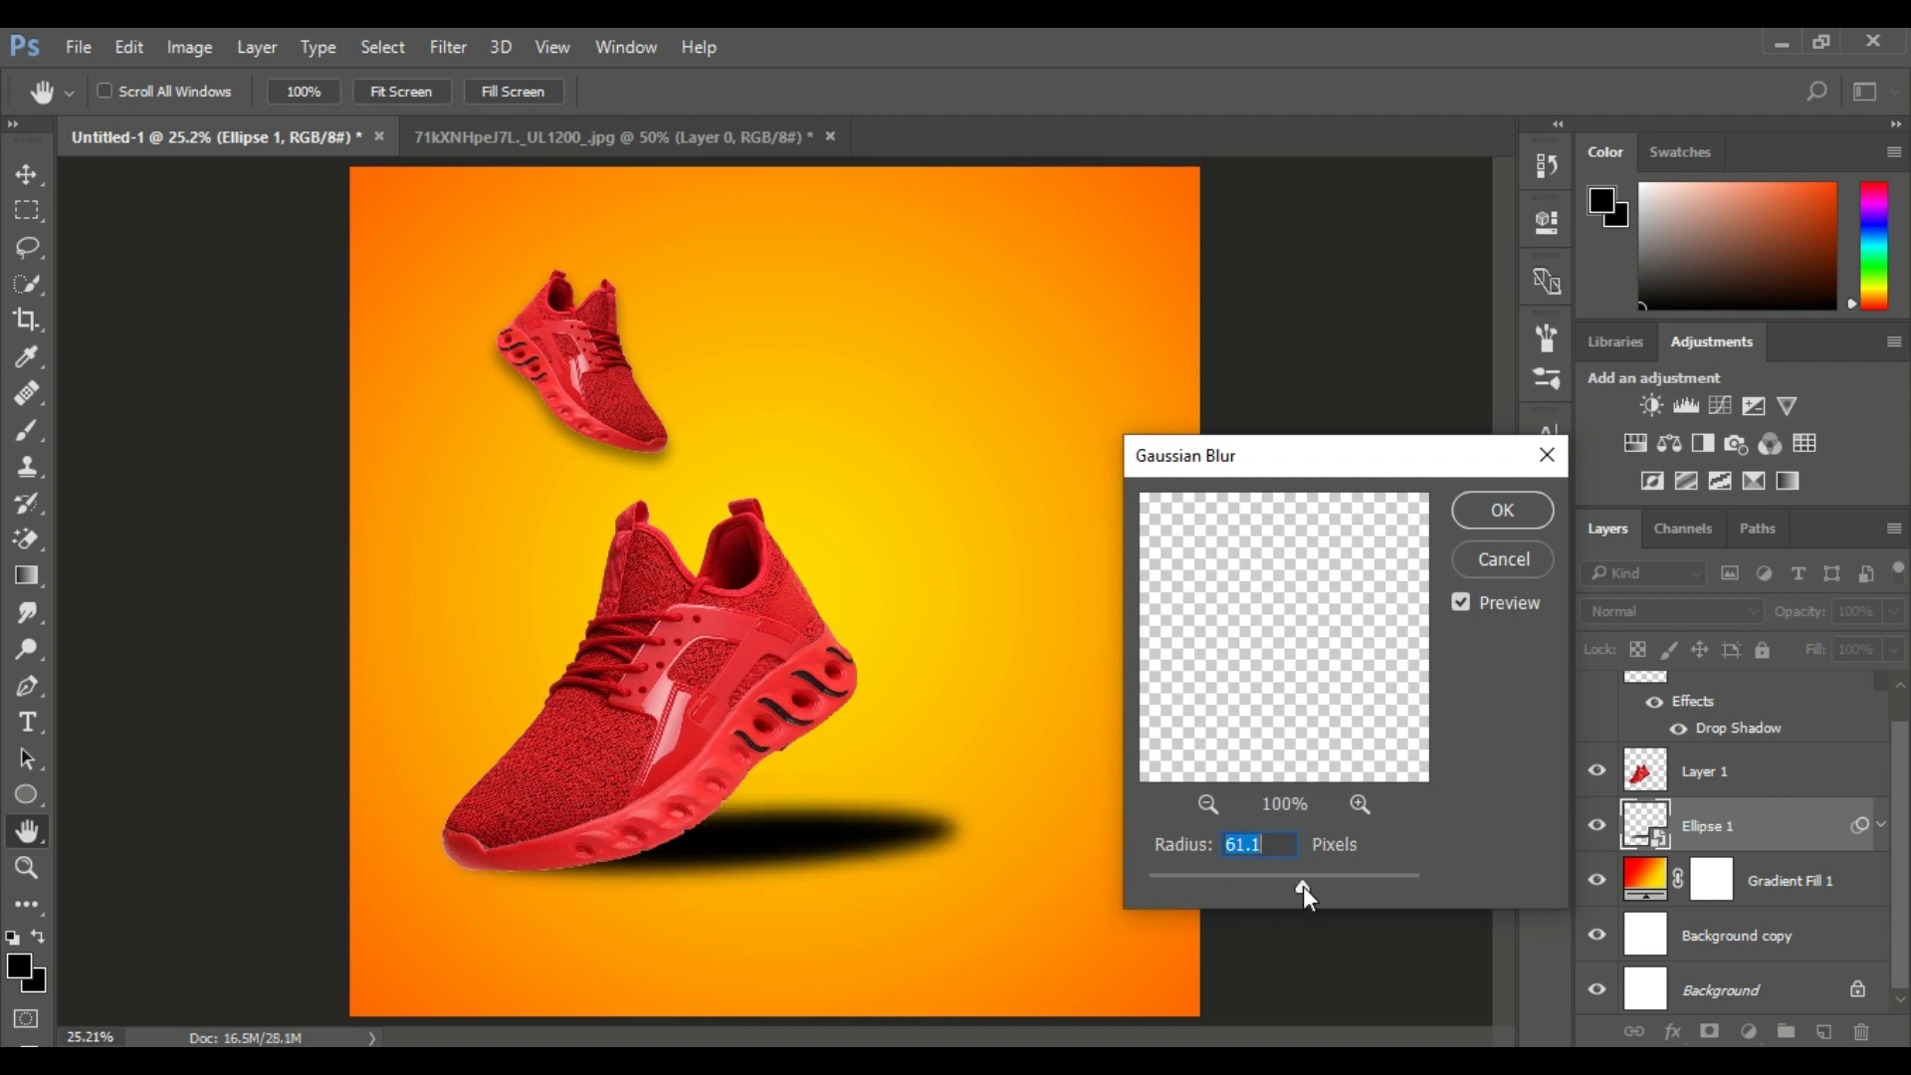
type("40")
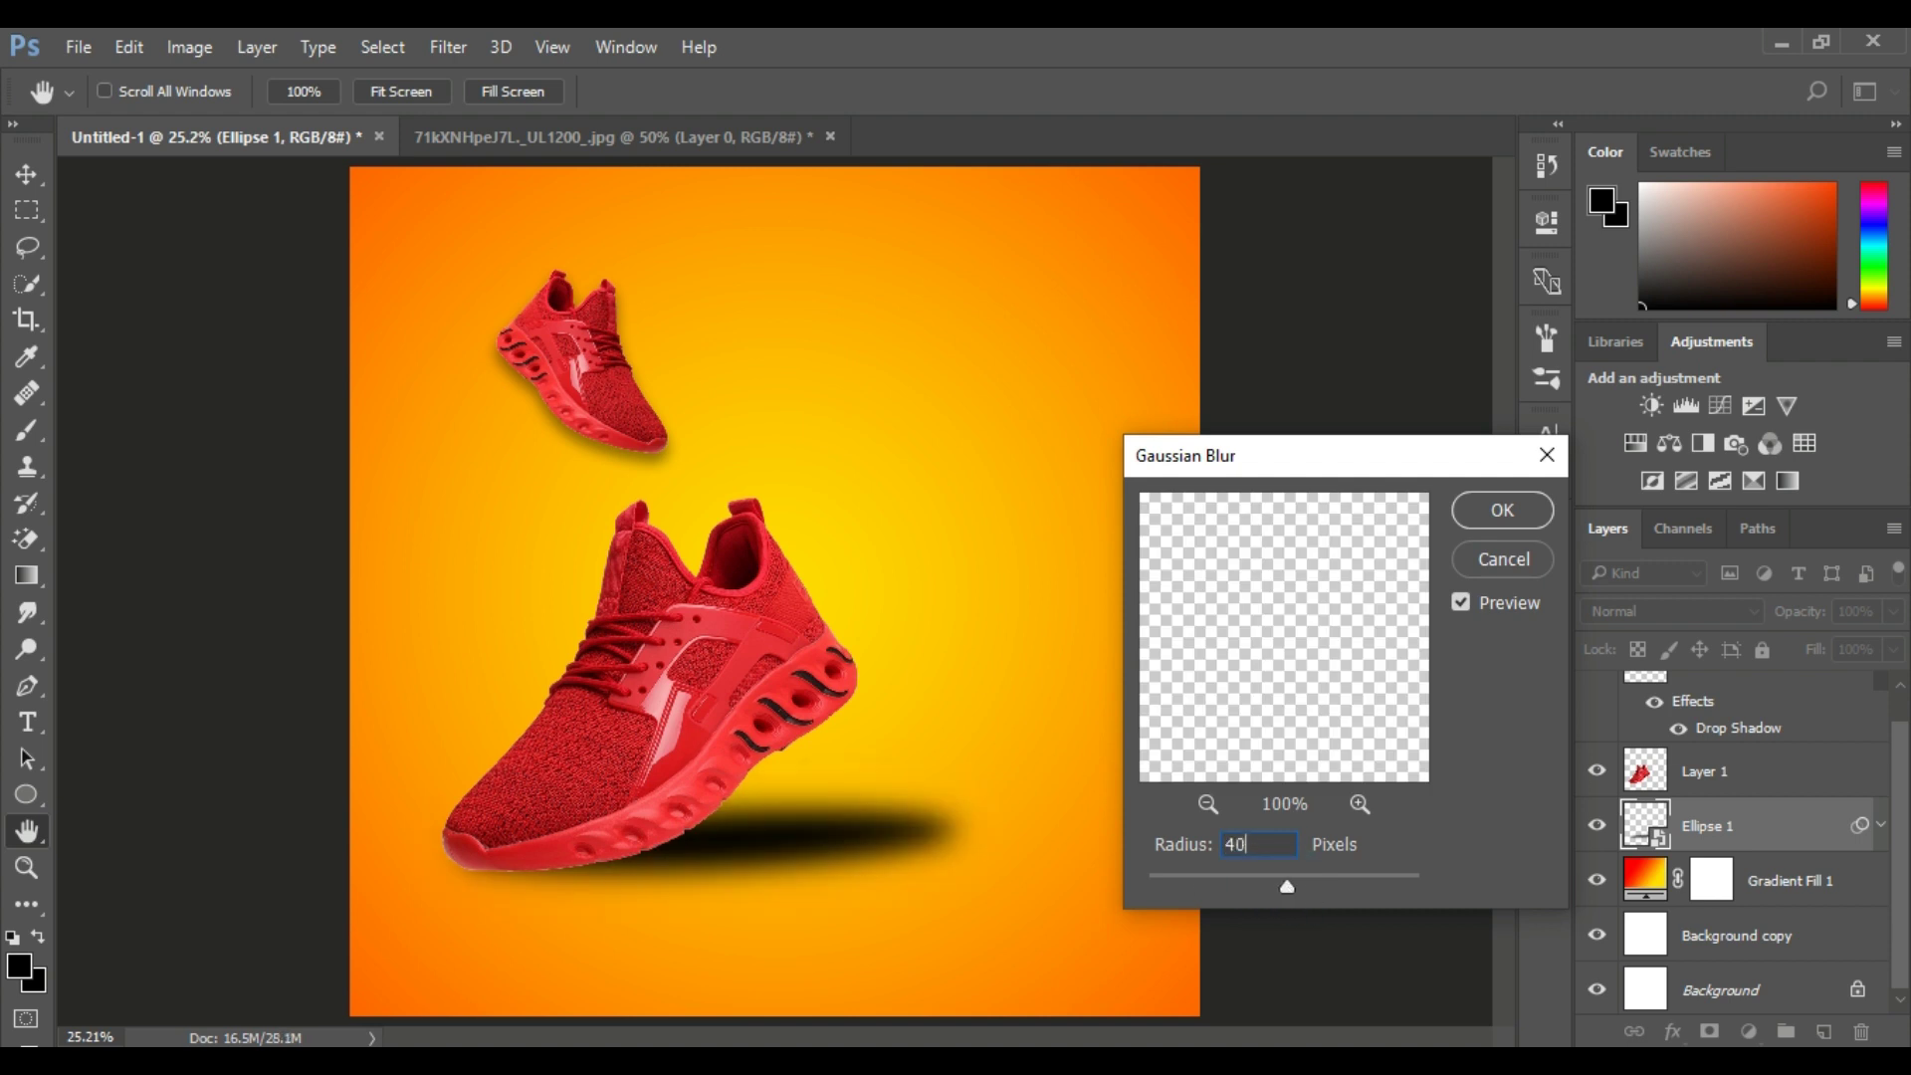
left_click(1500, 511)
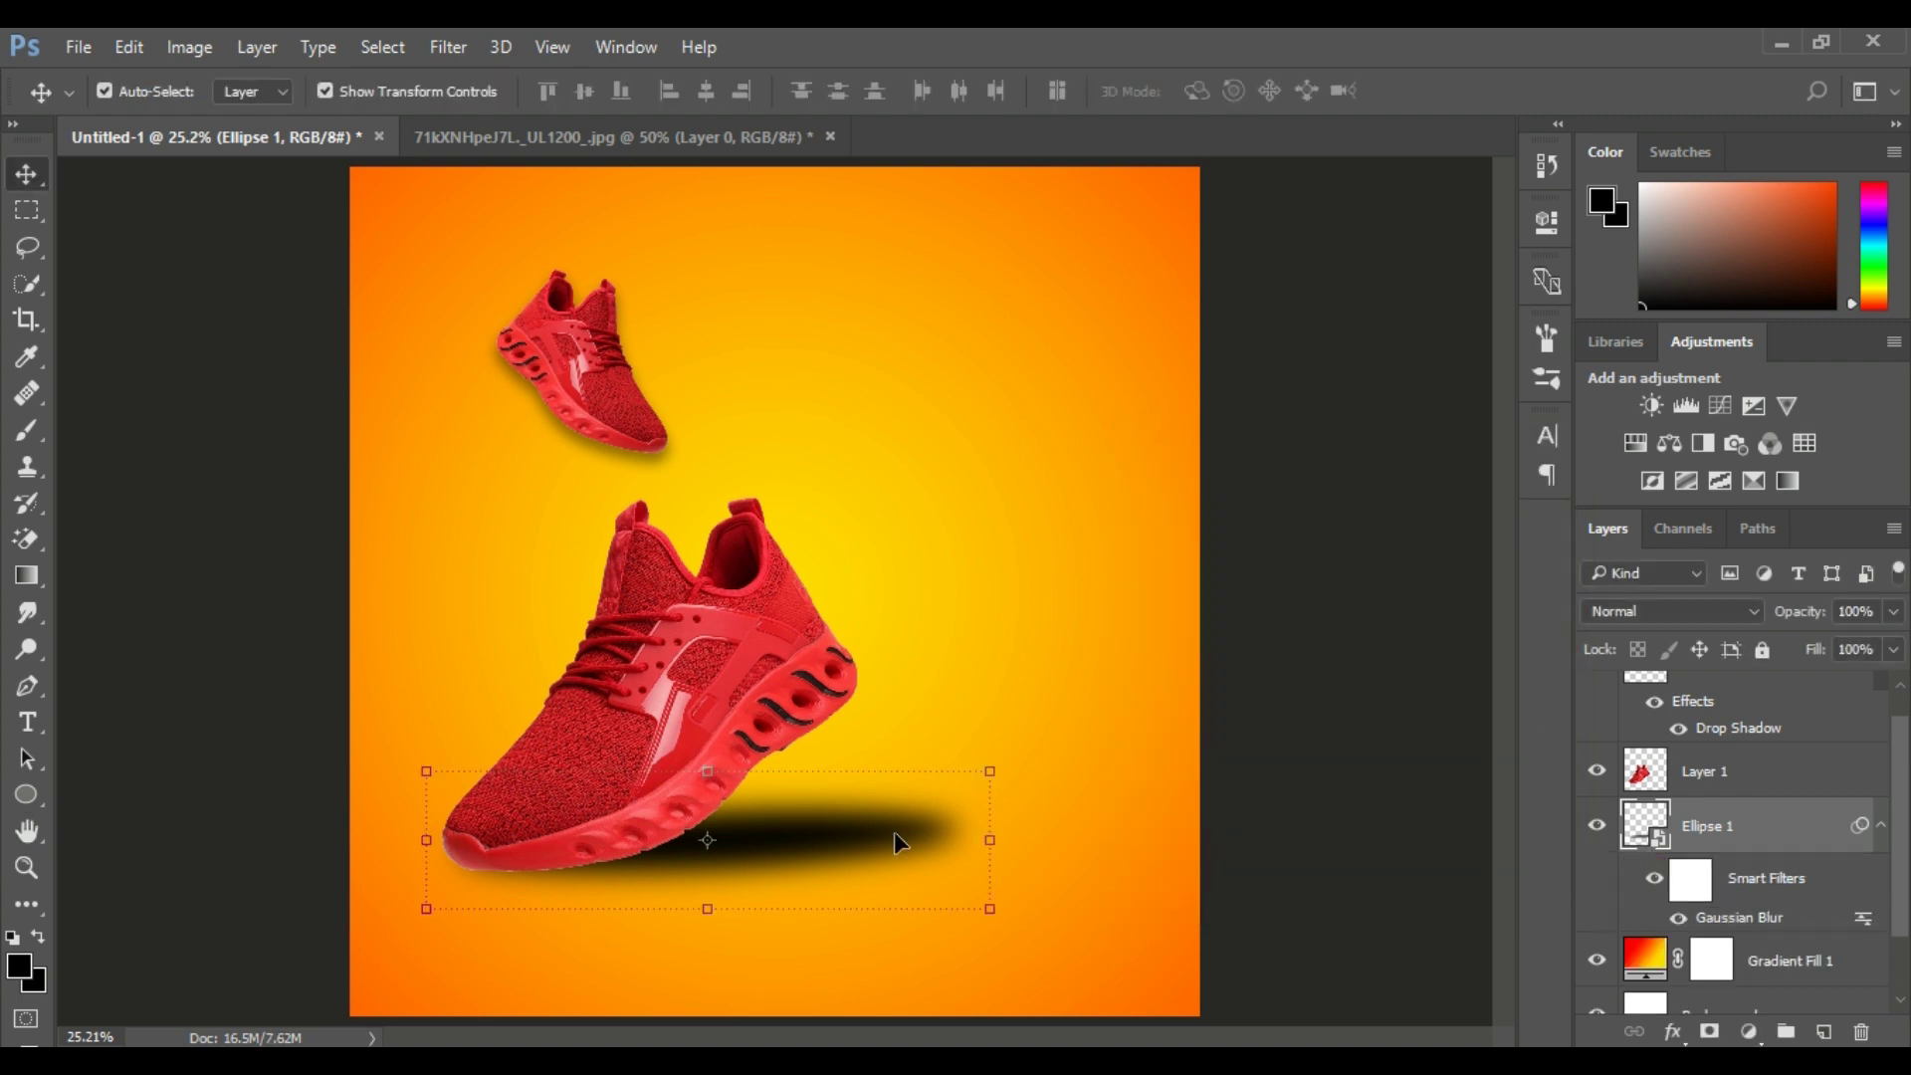
key("shift+Down")
key("shift+Down")
key("shift+Down")
key("shift+Down")
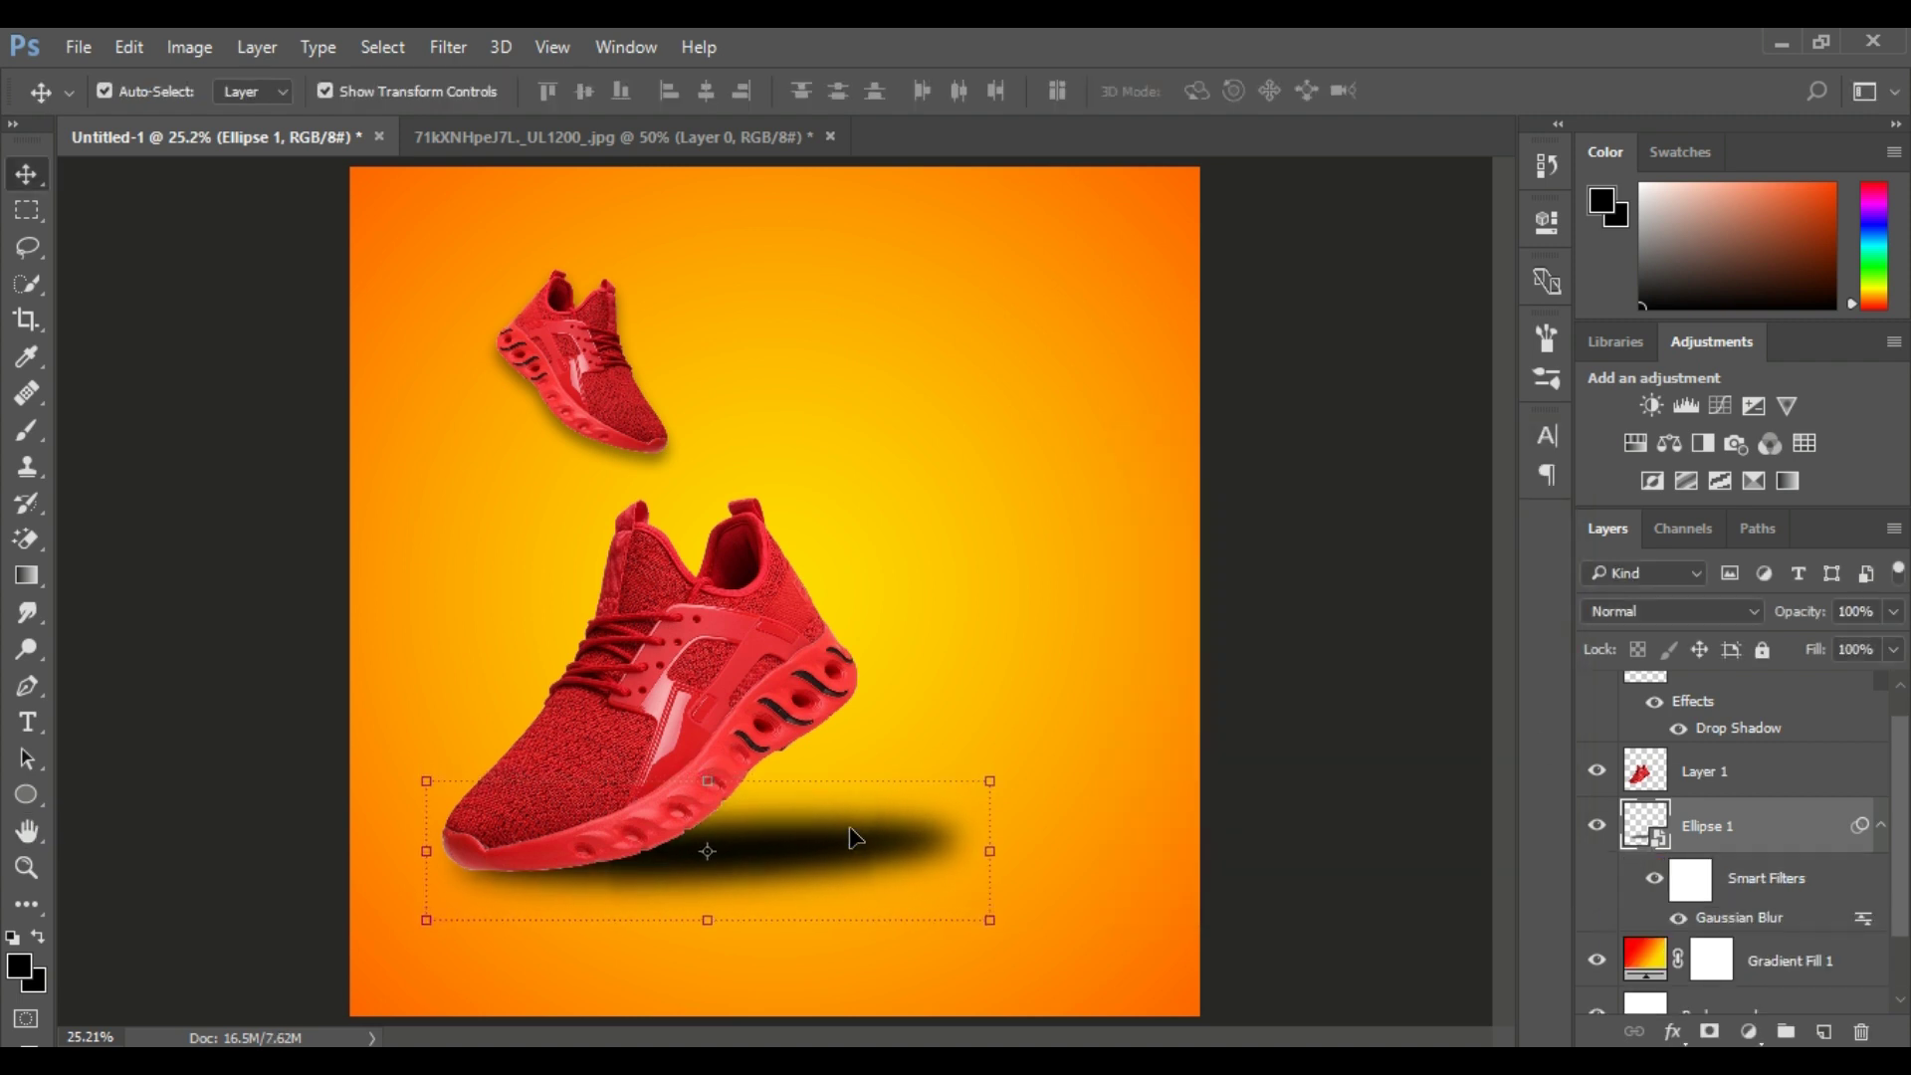
key("shift+Down")
key("shift+Down")
key("shift+Down")
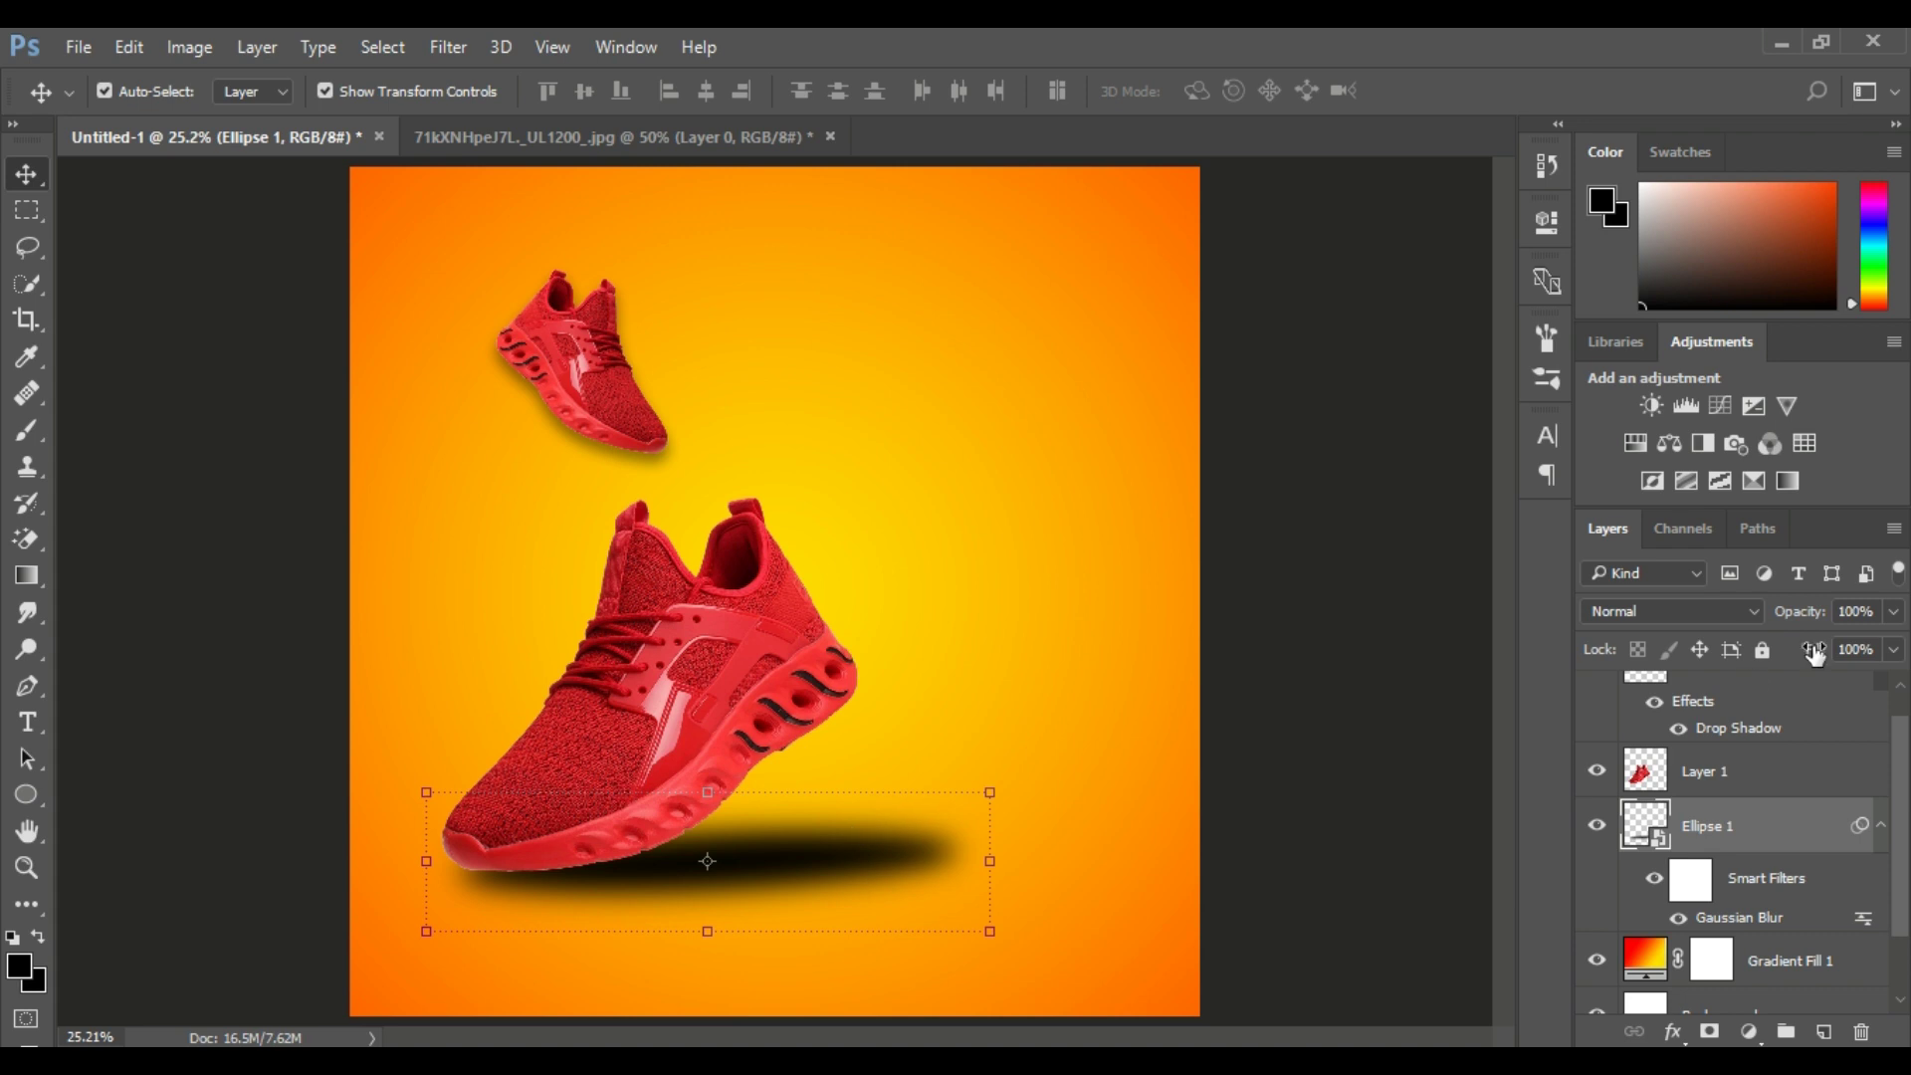
- Fade the Ellipse 1 shadow to about 24% opacity, then select the Layer 1 copy
left_click(1895, 611)
left_click_drag(1849, 637, 1824, 643)
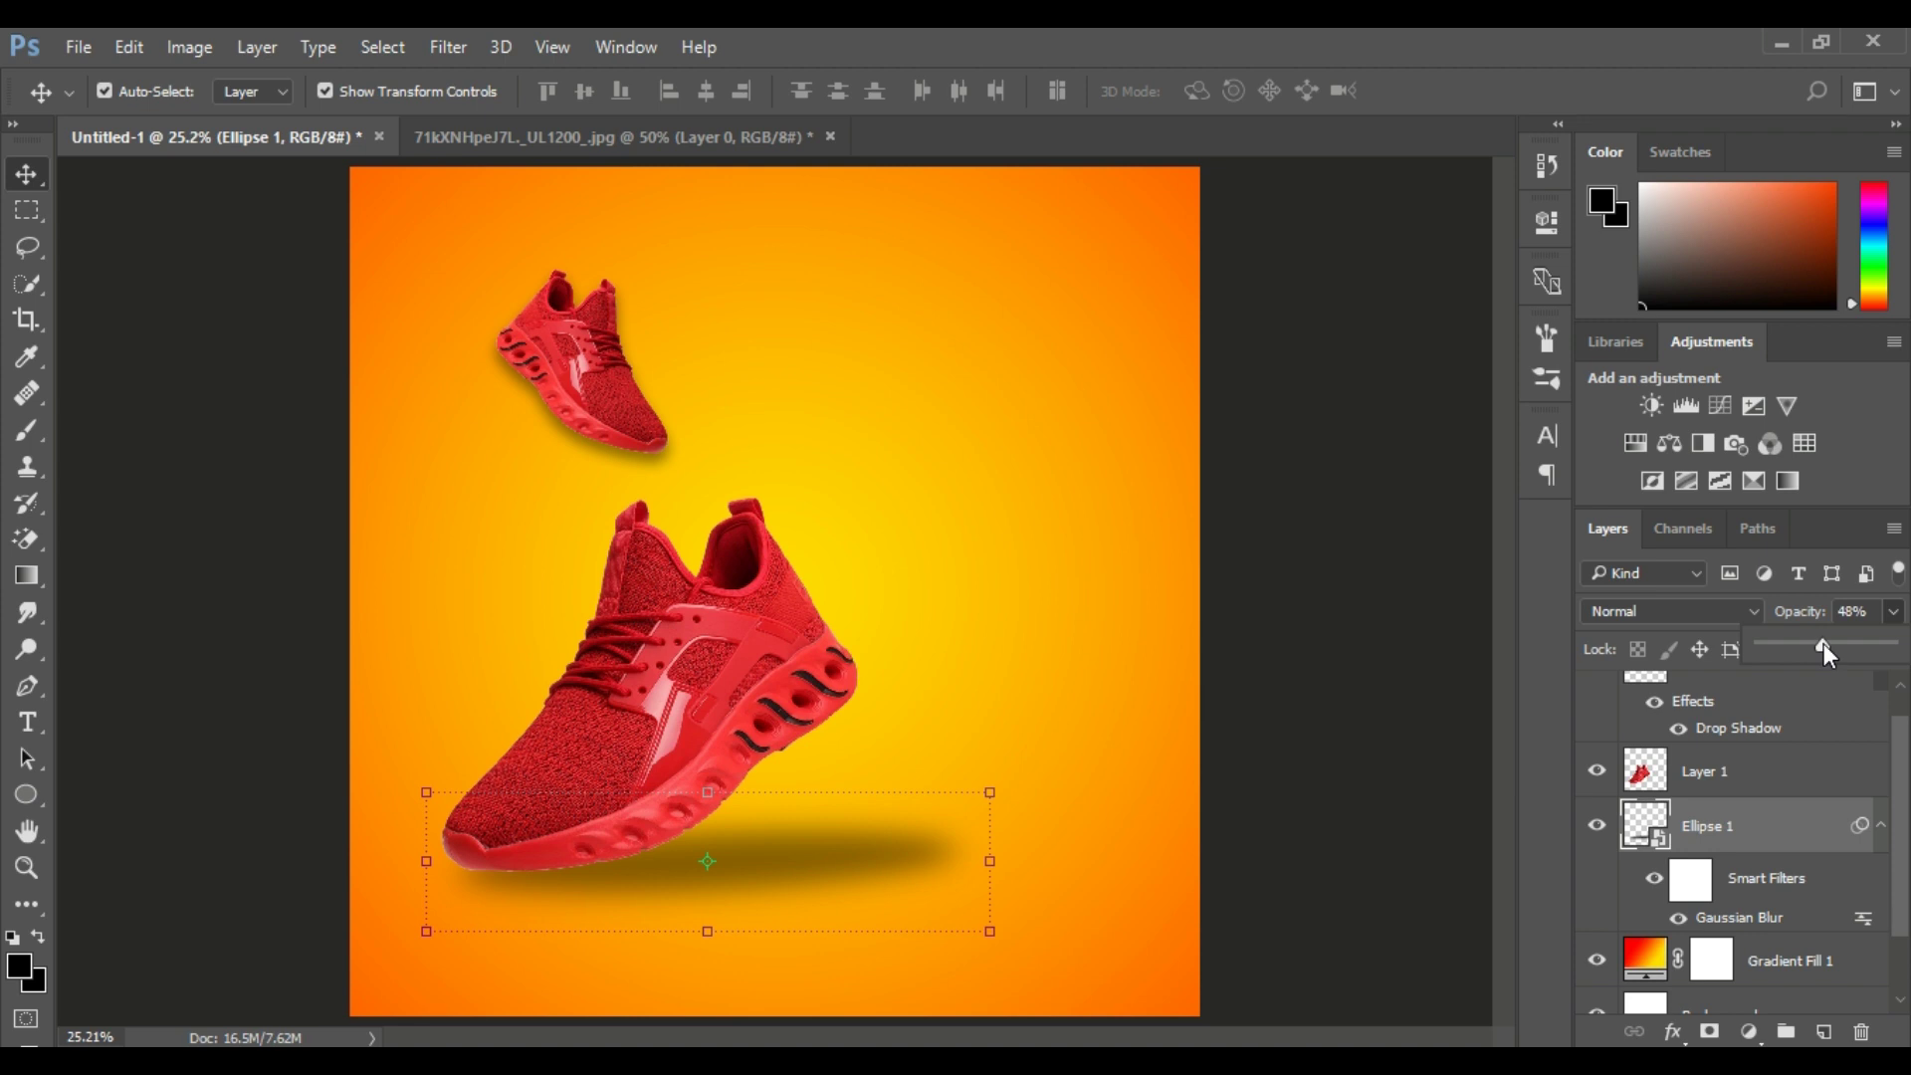
scroll(1903, 707, "up", 1)
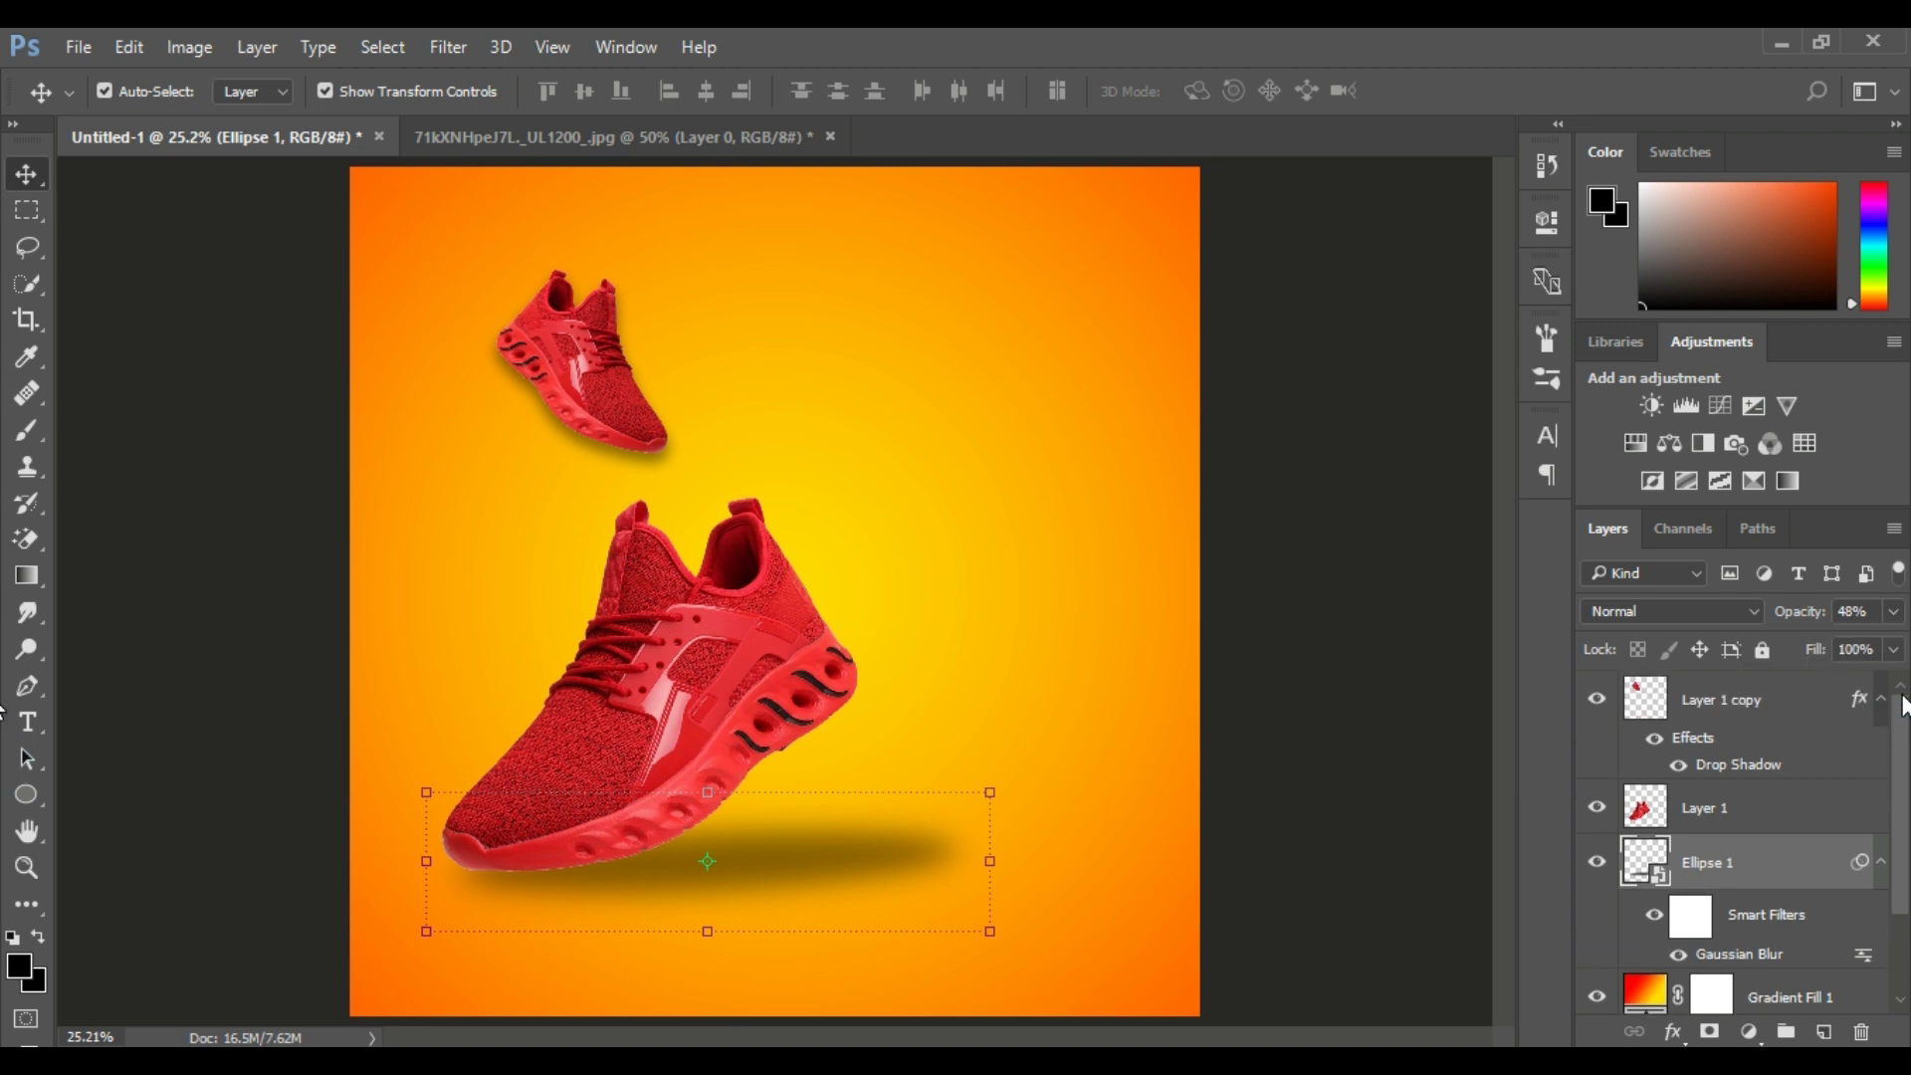
left_click(1895, 612)
left_click_drag(1801, 637, 1783, 649)
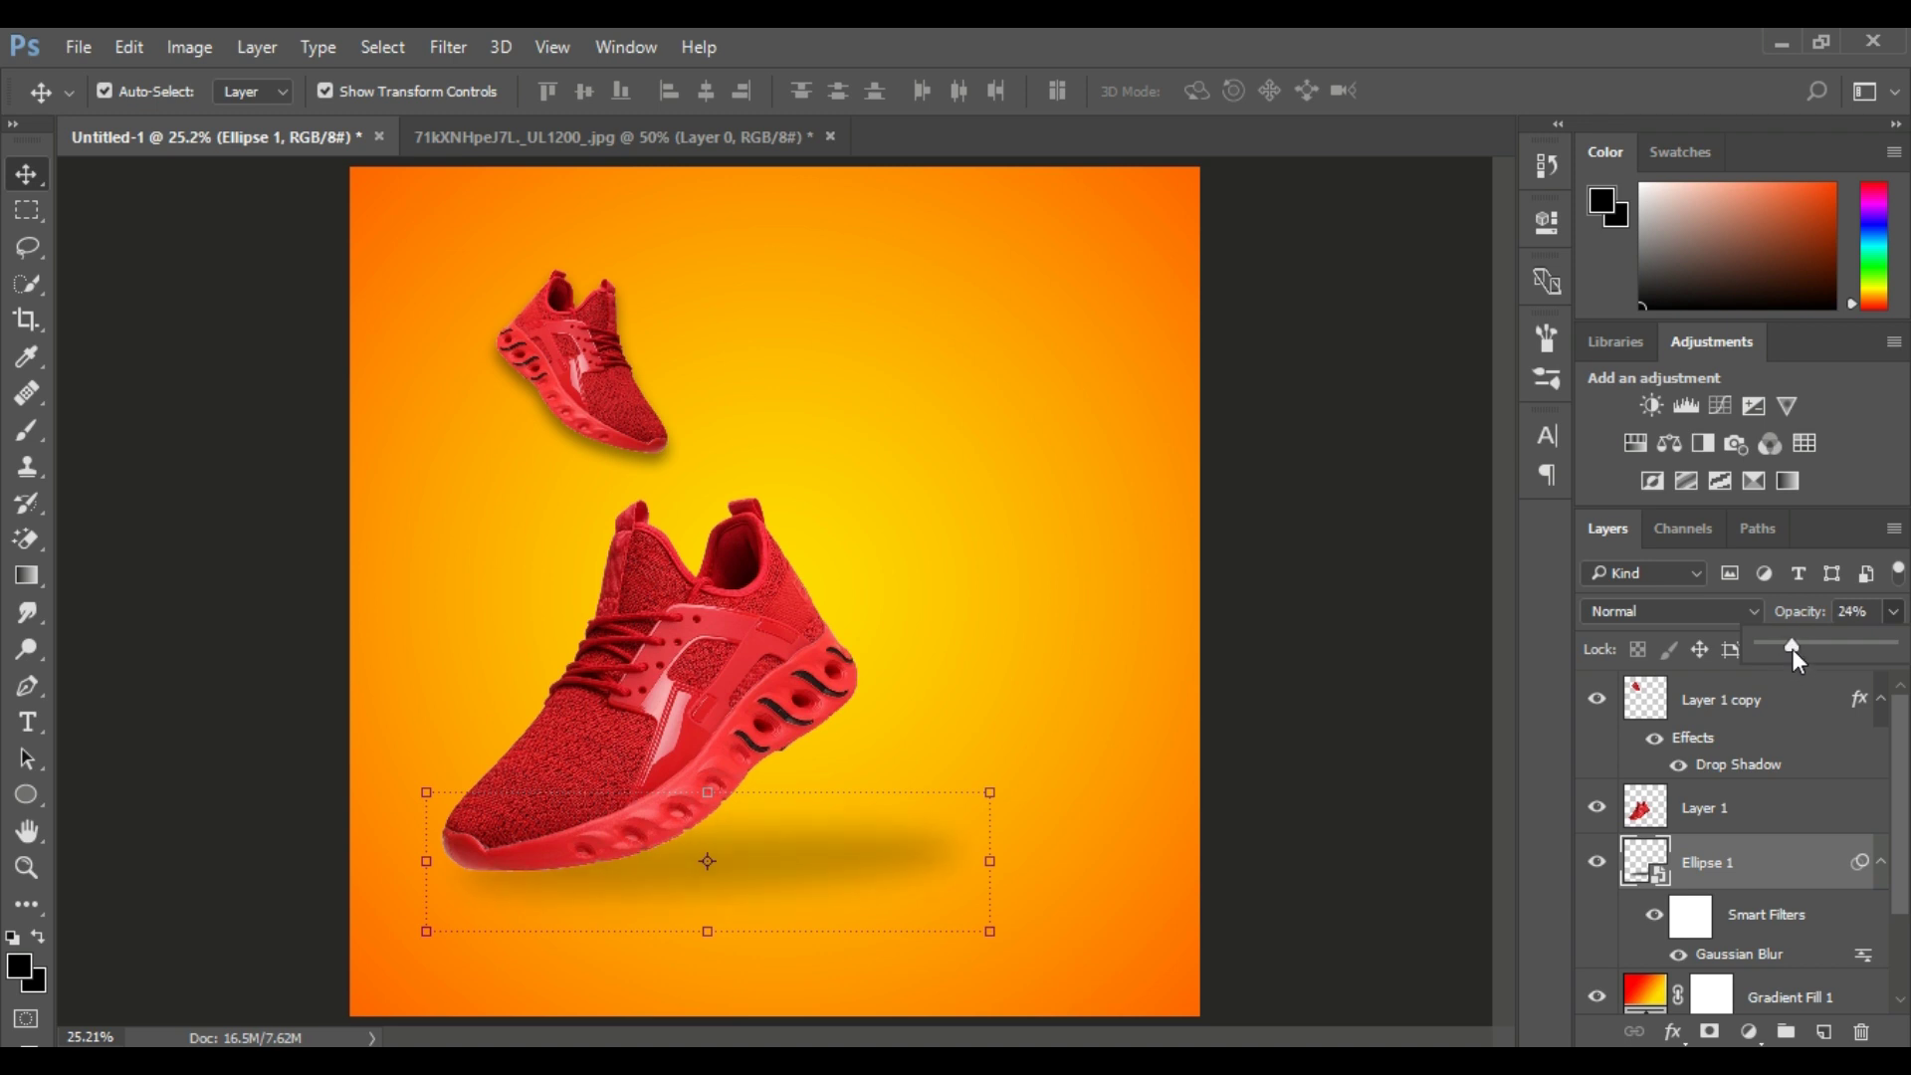
left_click(1767, 699)
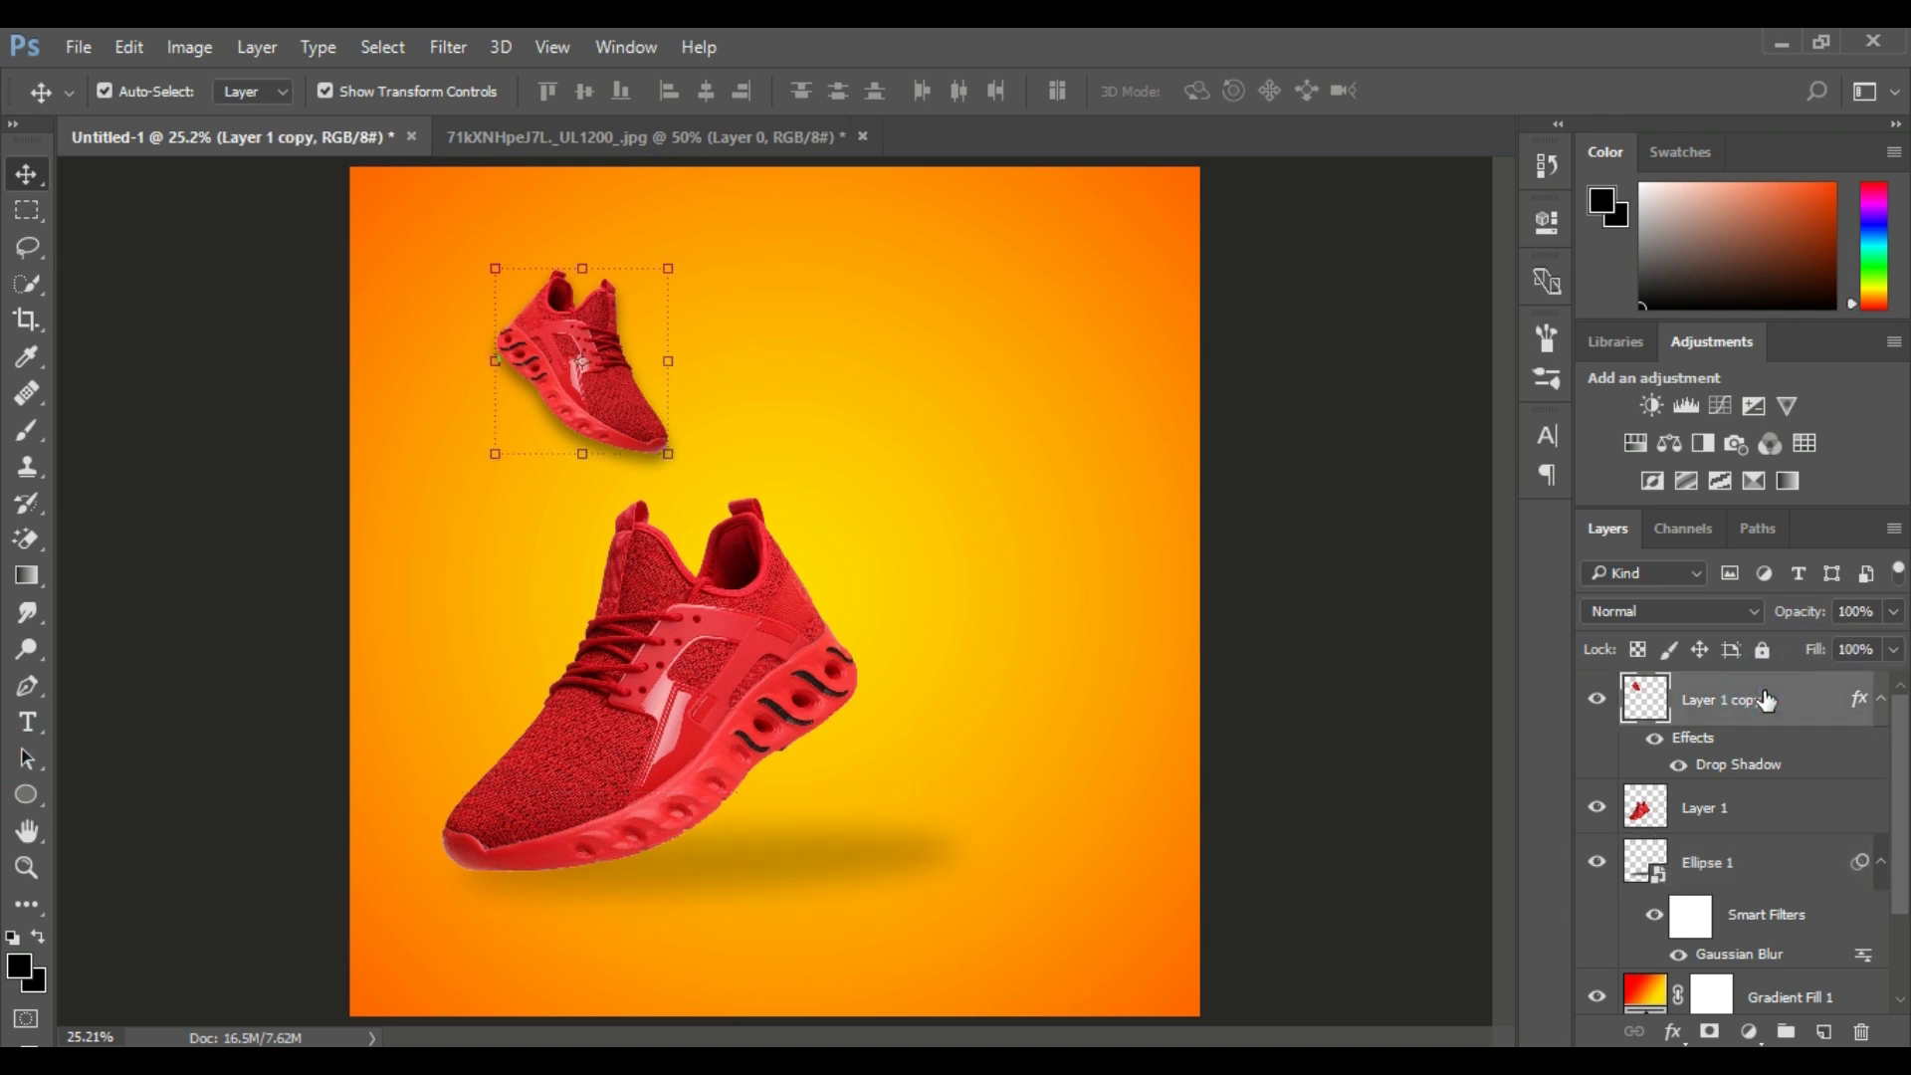
left_click(30, 790)
left_click(149, 799)
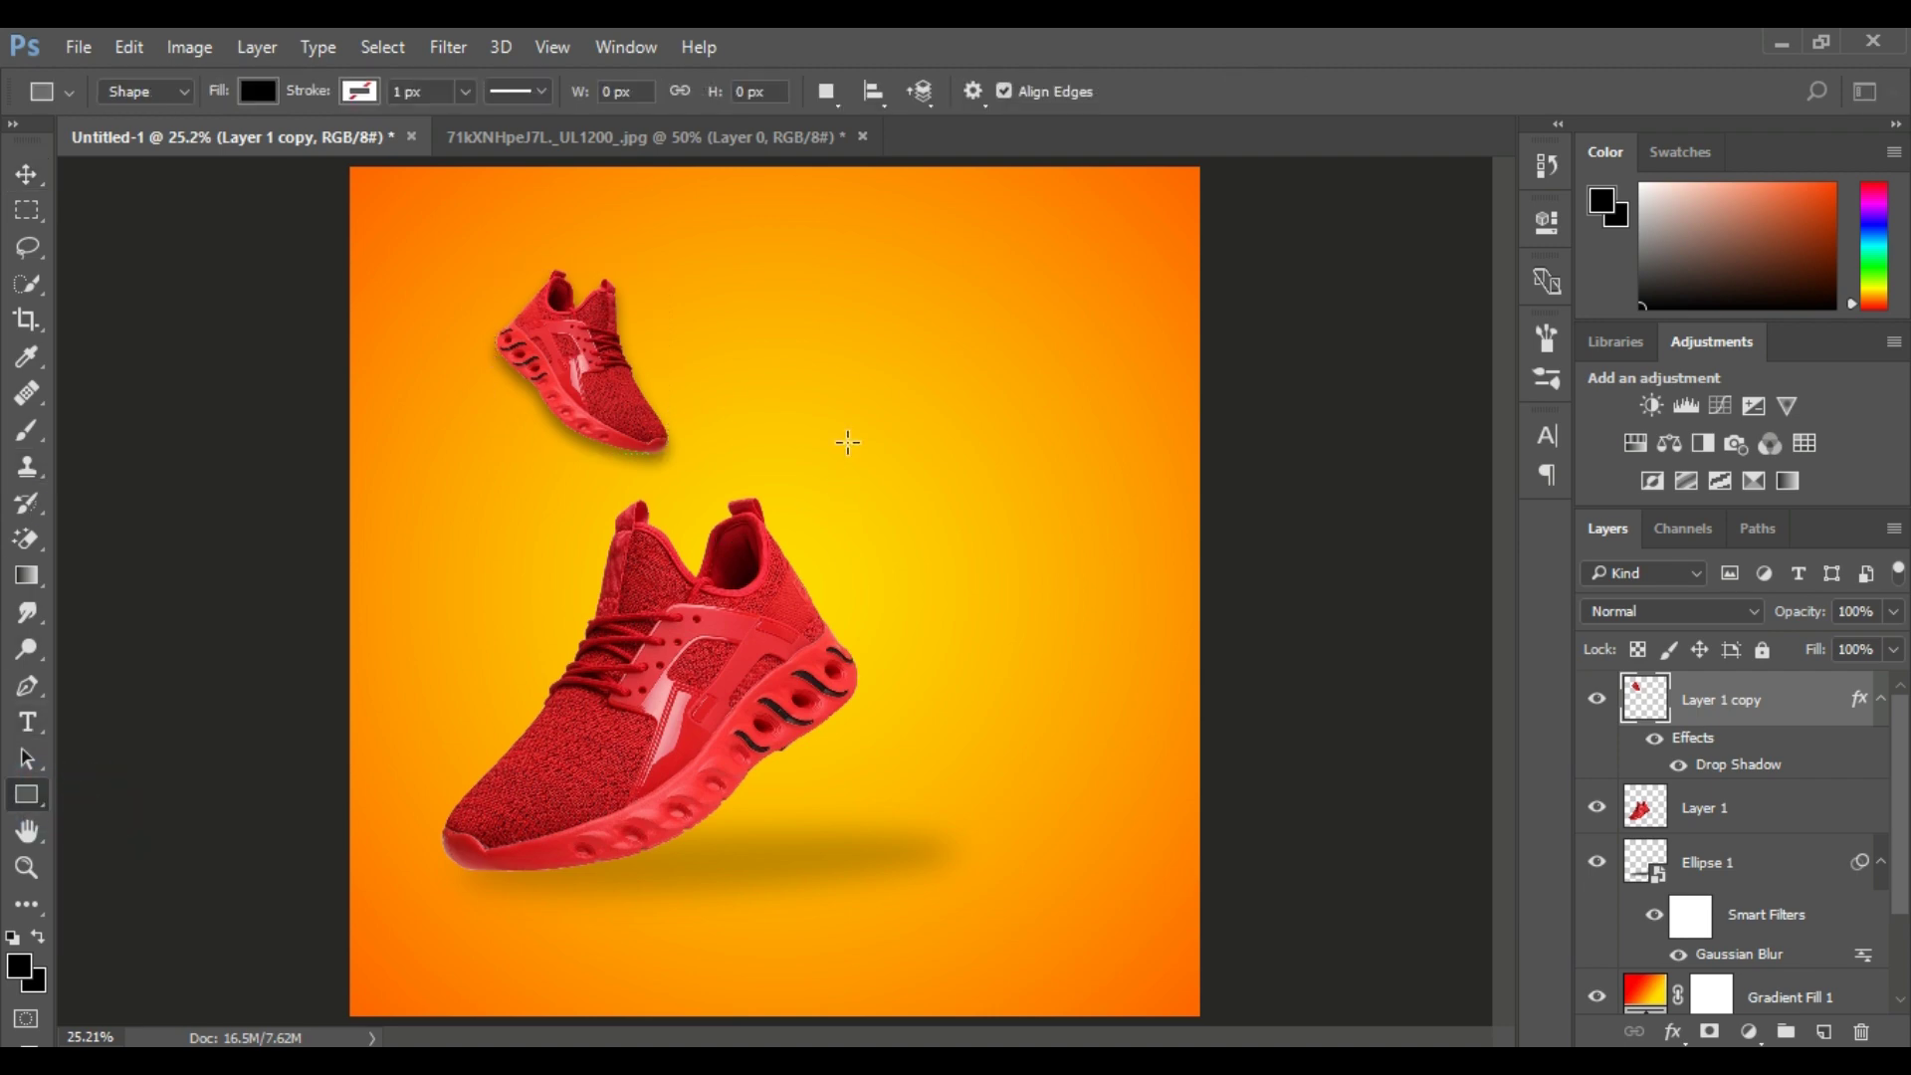
- Draw a black rectangle in the upper right, beside the shoes
scroll(883, 460, "up", 3)
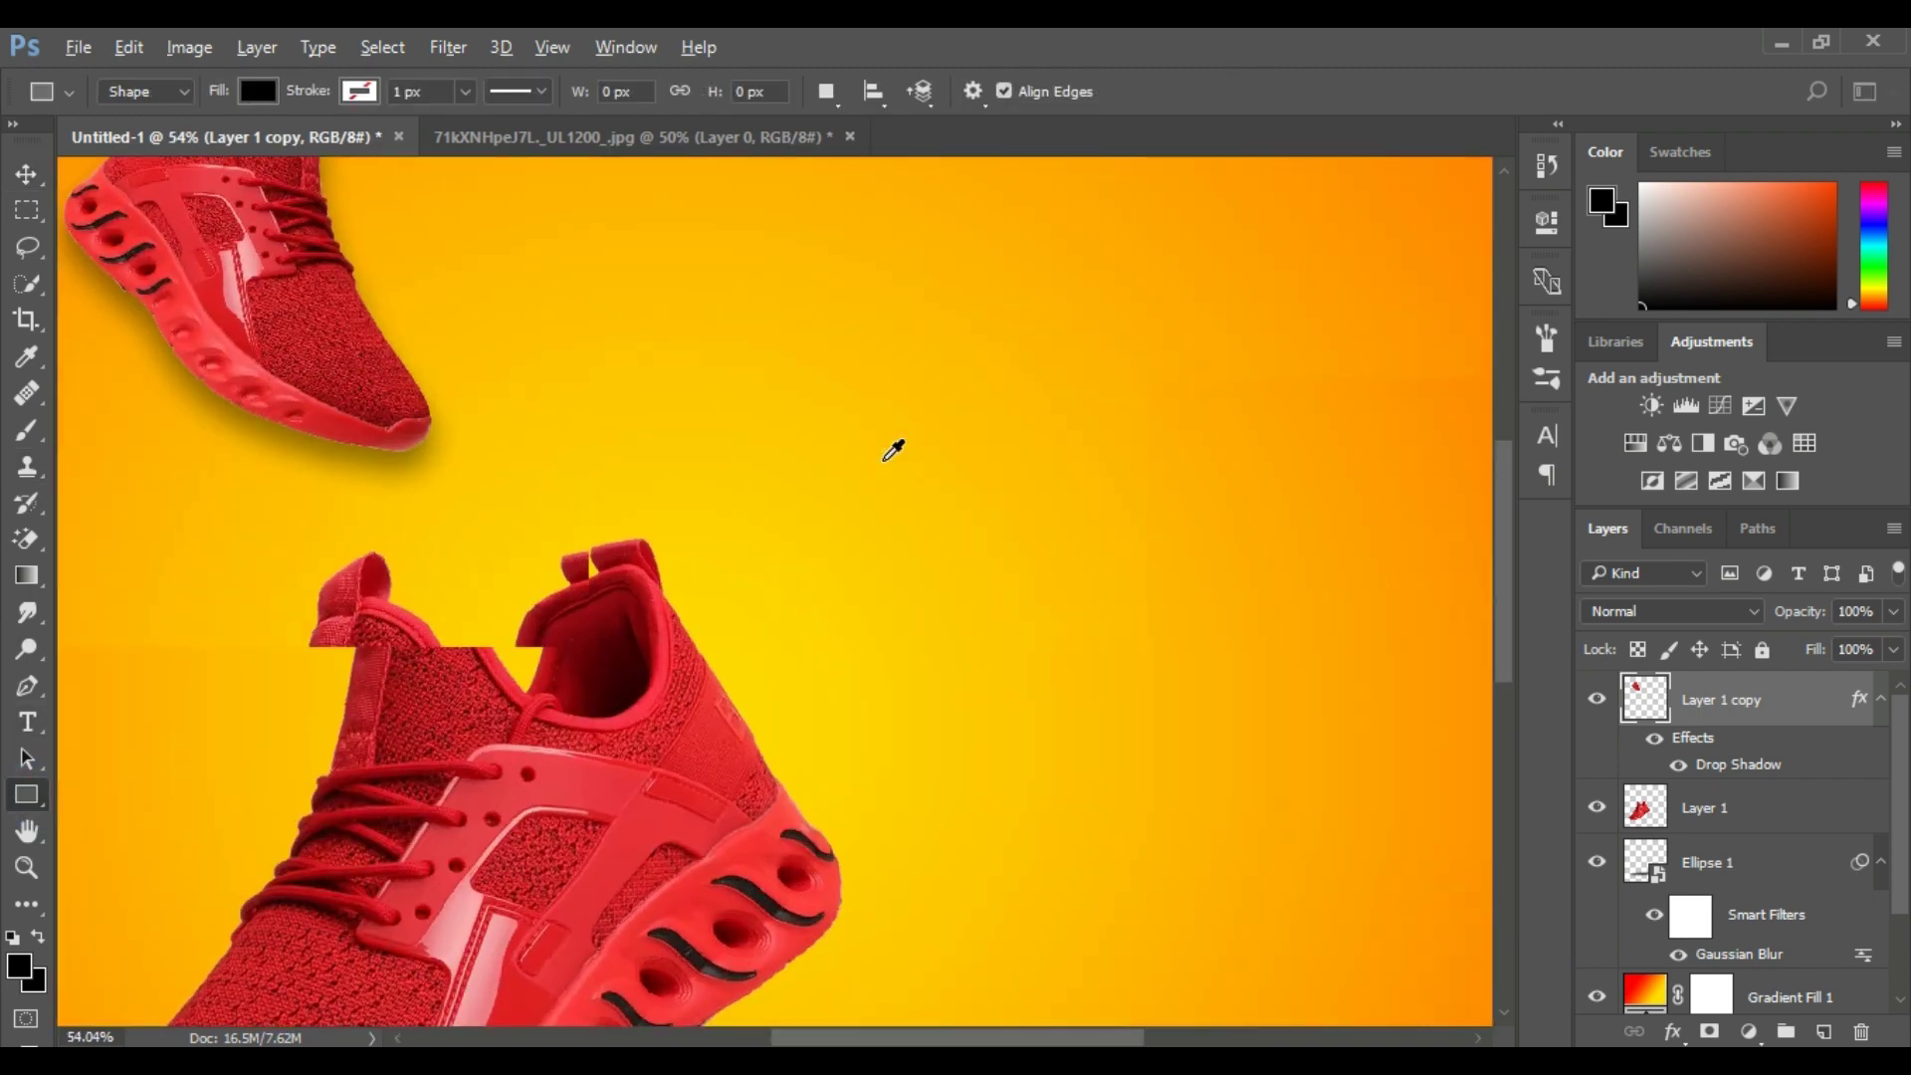
scroll(893, 450, "up", 2)
left_click_drag(862, 349, 1304, 492)
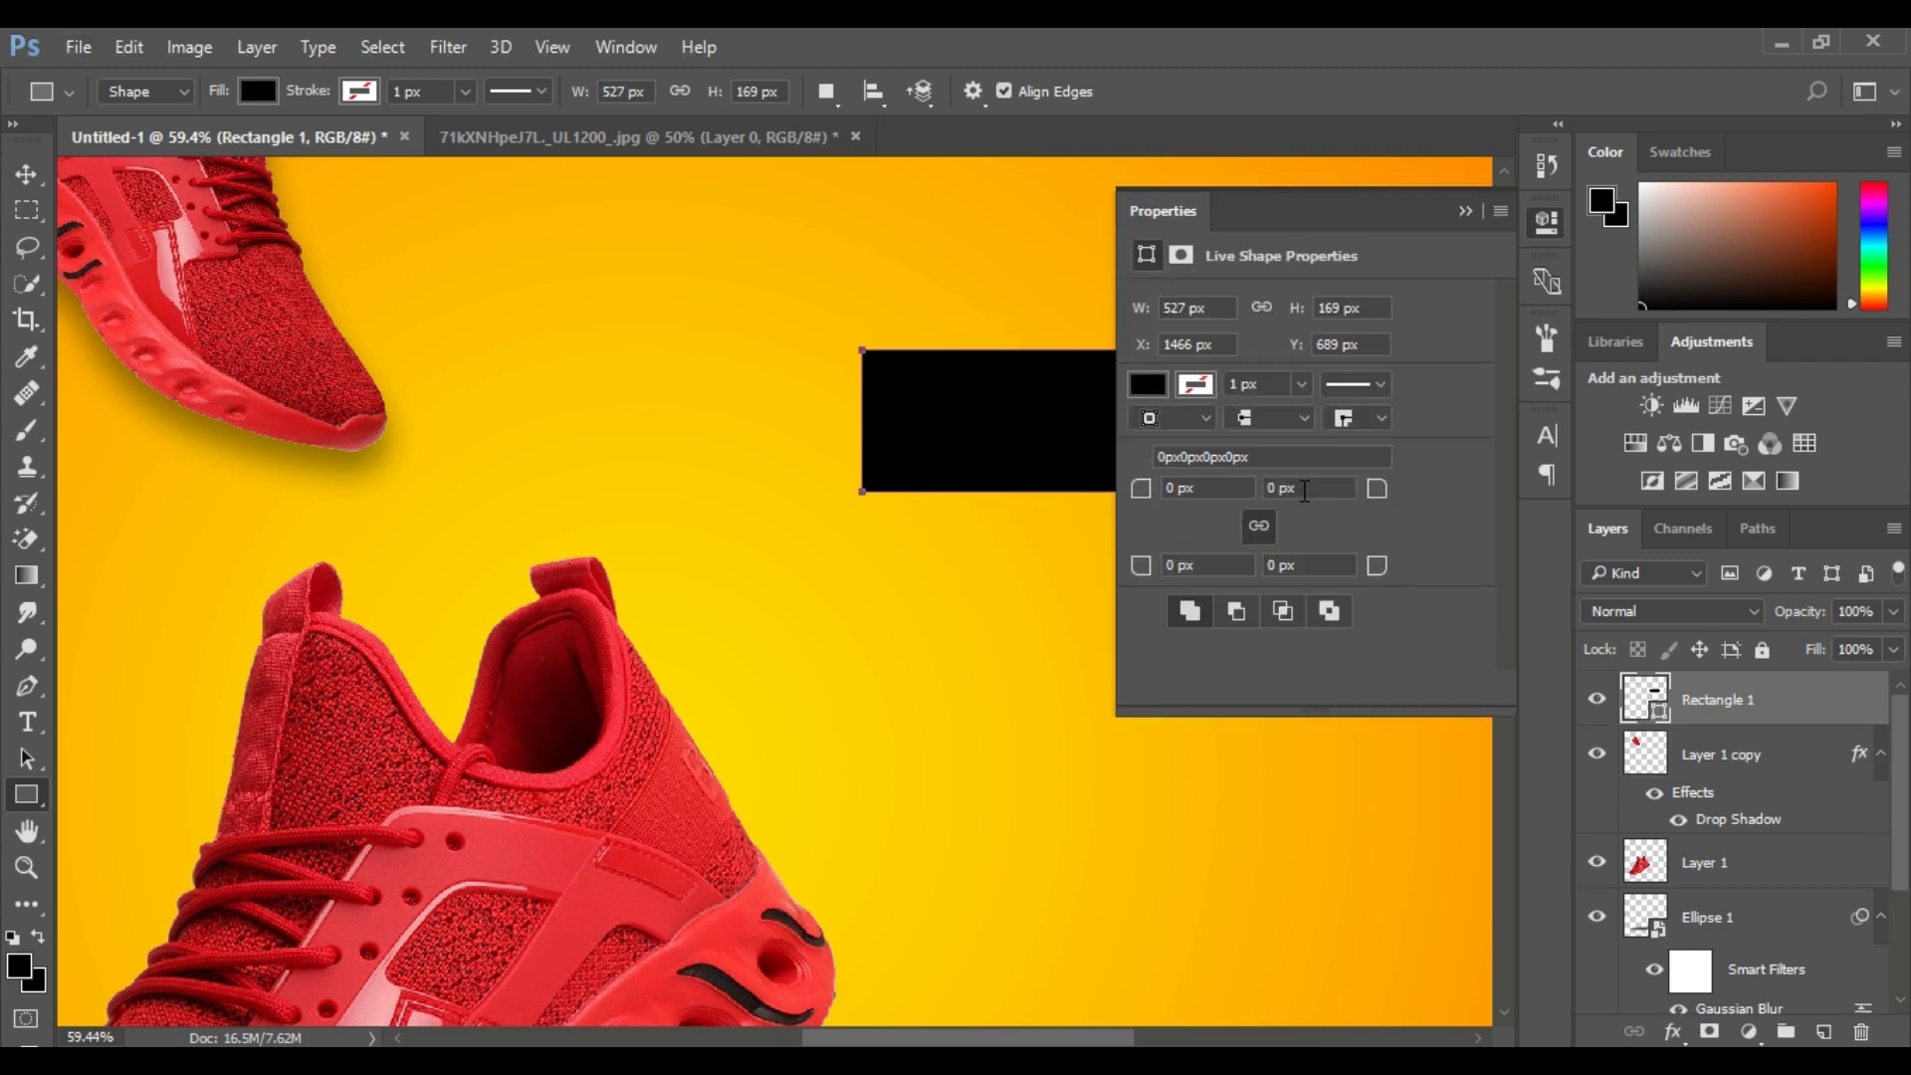
left_click(1467, 212)
- Skew the rectangle's bottom corners left into a parallelogram of about -16.6°
left_click(26, 174)
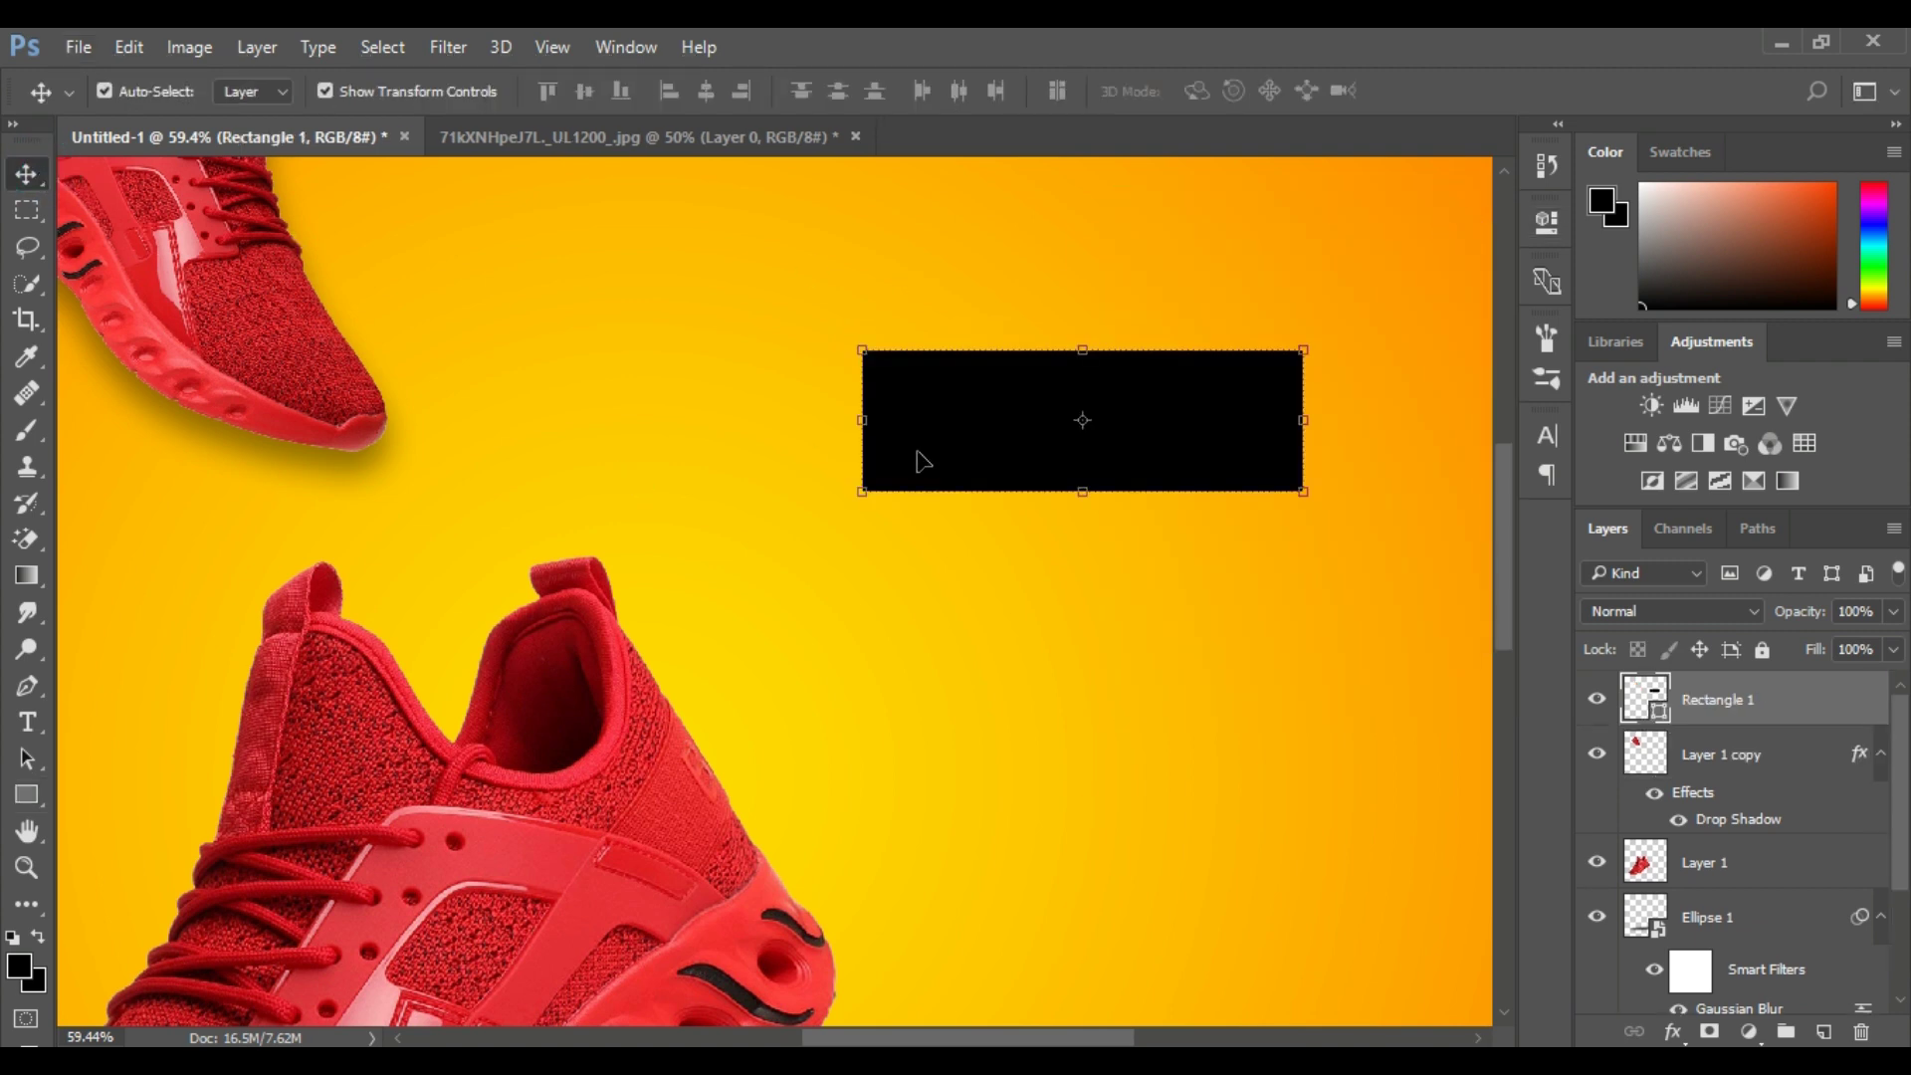
key("ctrl+t")
right_click(964, 436)
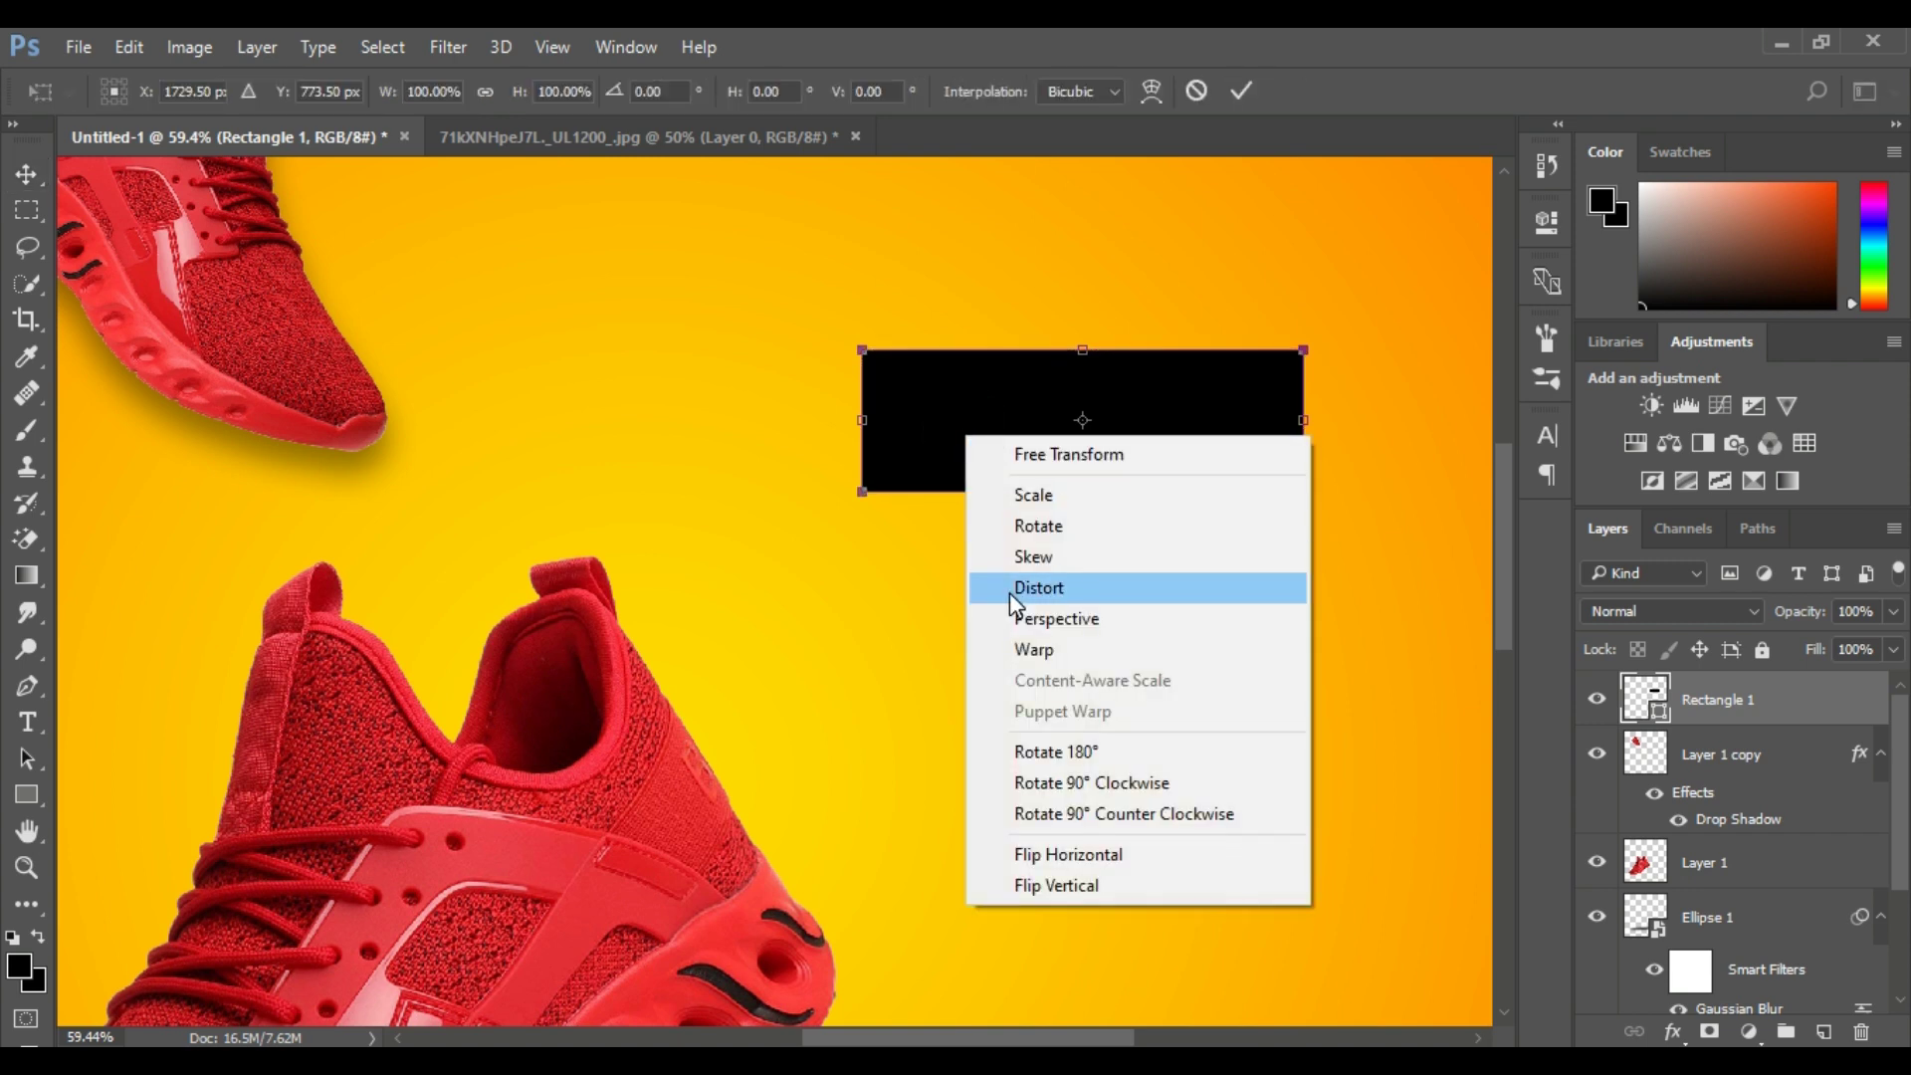
left_click(1035, 649)
right_click(1083, 388)
left_click(1119, 497)
left_click_drag(863, 491, 822, 488)
left_click_drag(1304, 492, 1264, 492)
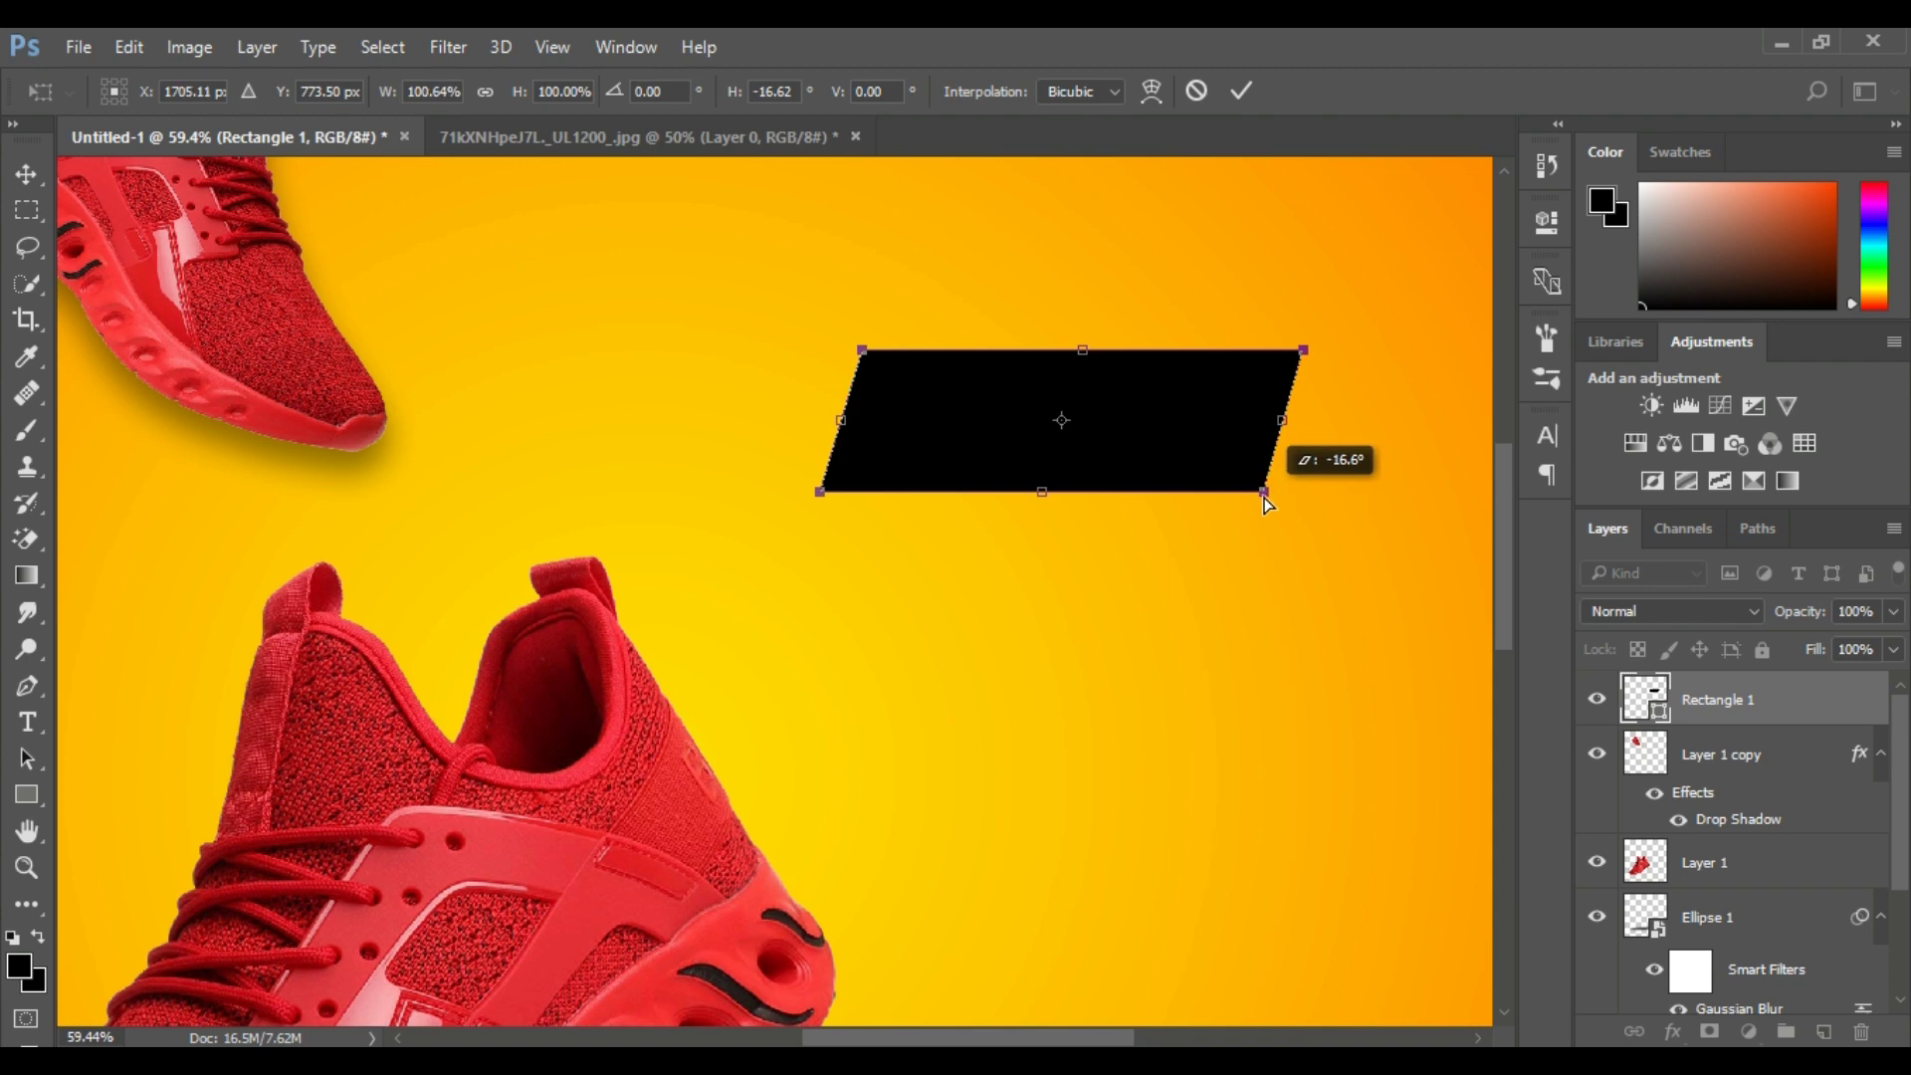
left_click(1242, 92)
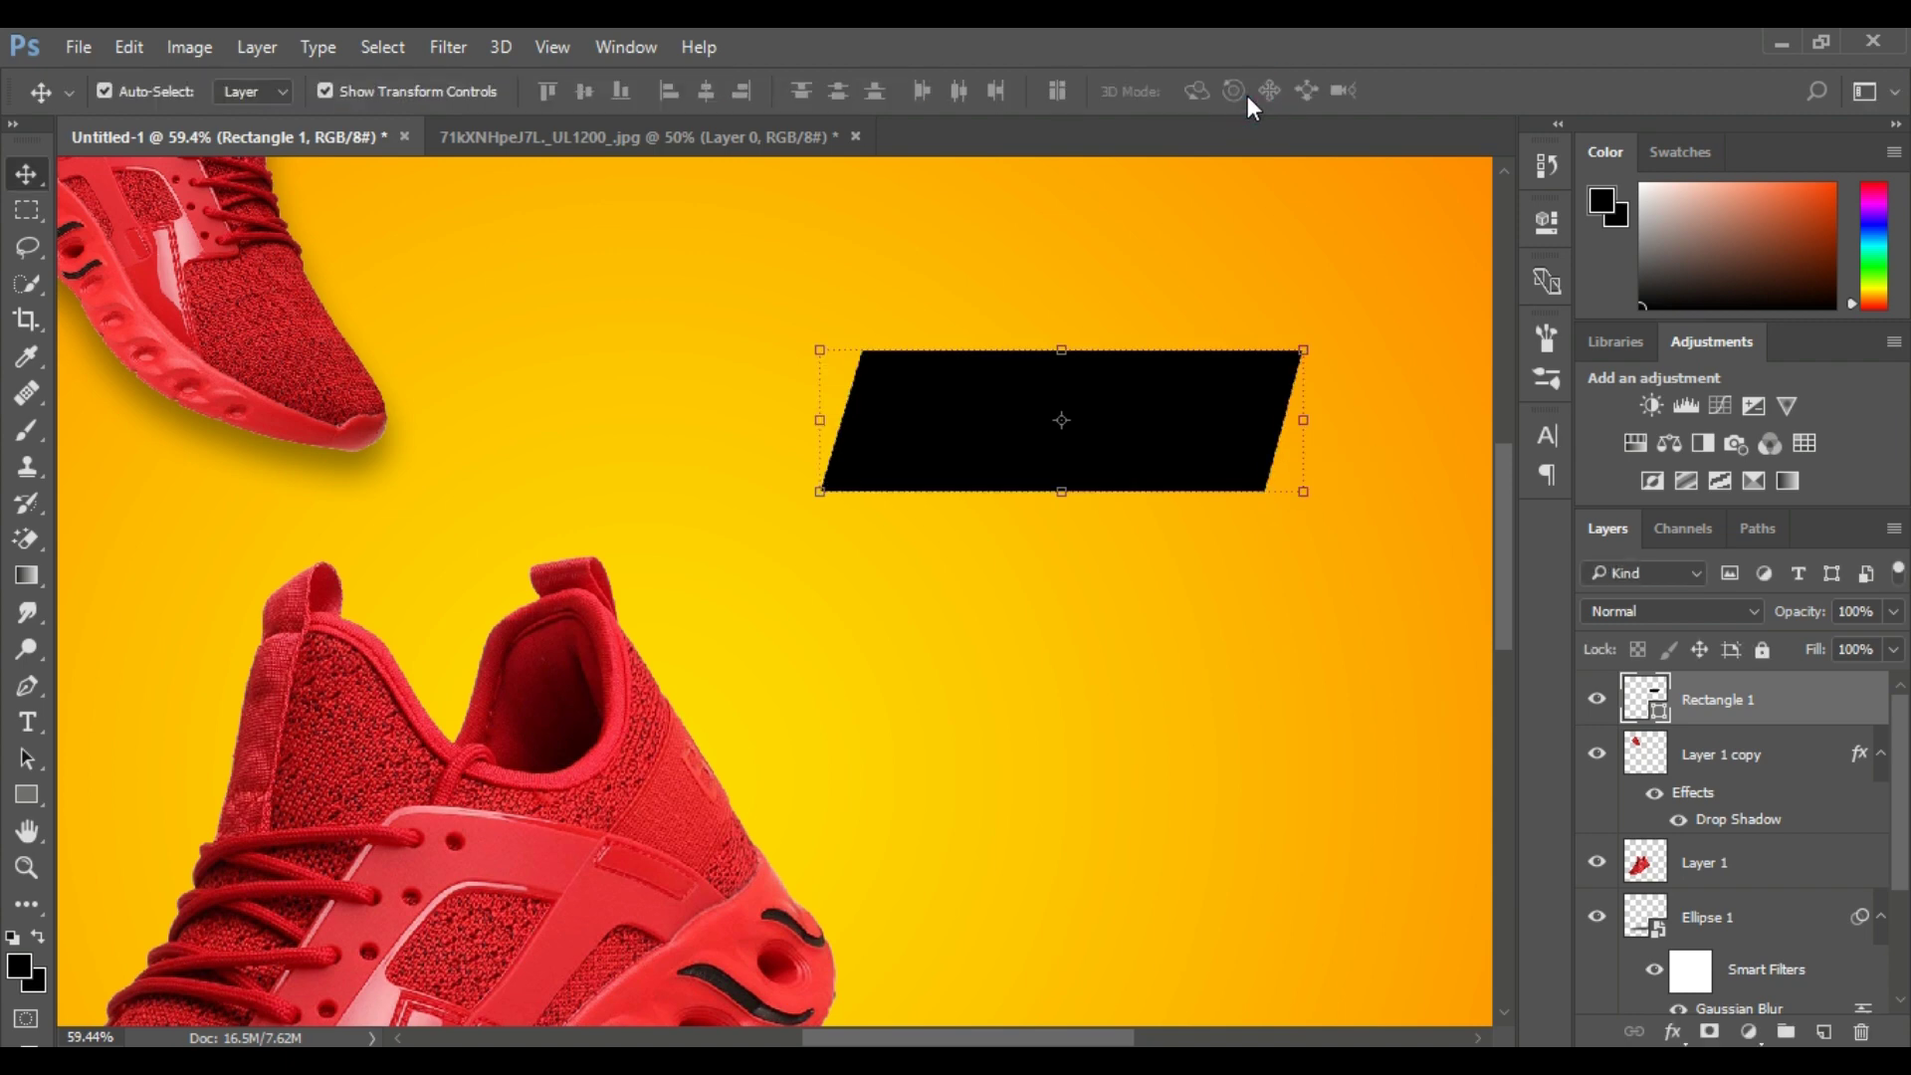
right_click(1701, 711)
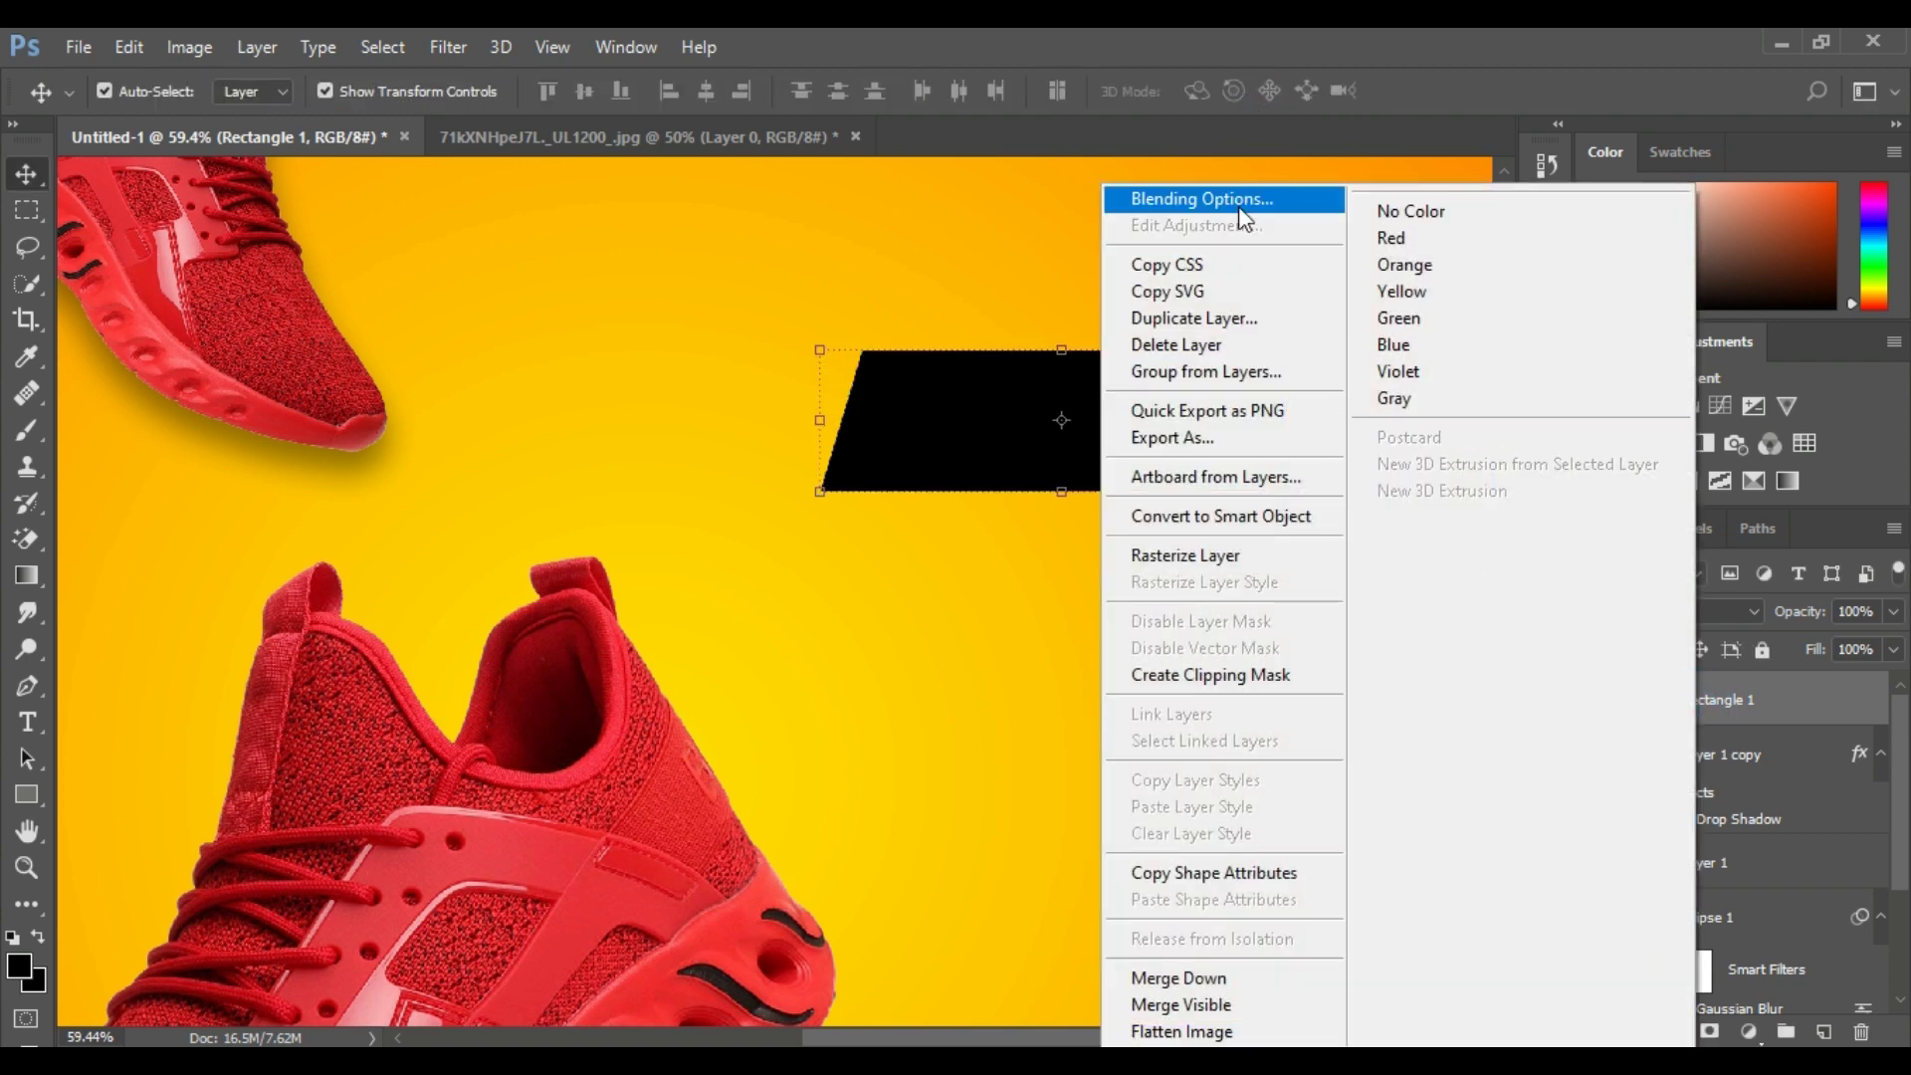
- Enable a Gradient Overlay on the banner, starting from the Black, White preset
left_click(1239, 206)
left_click_drag(1130, 401, 1323, 564)
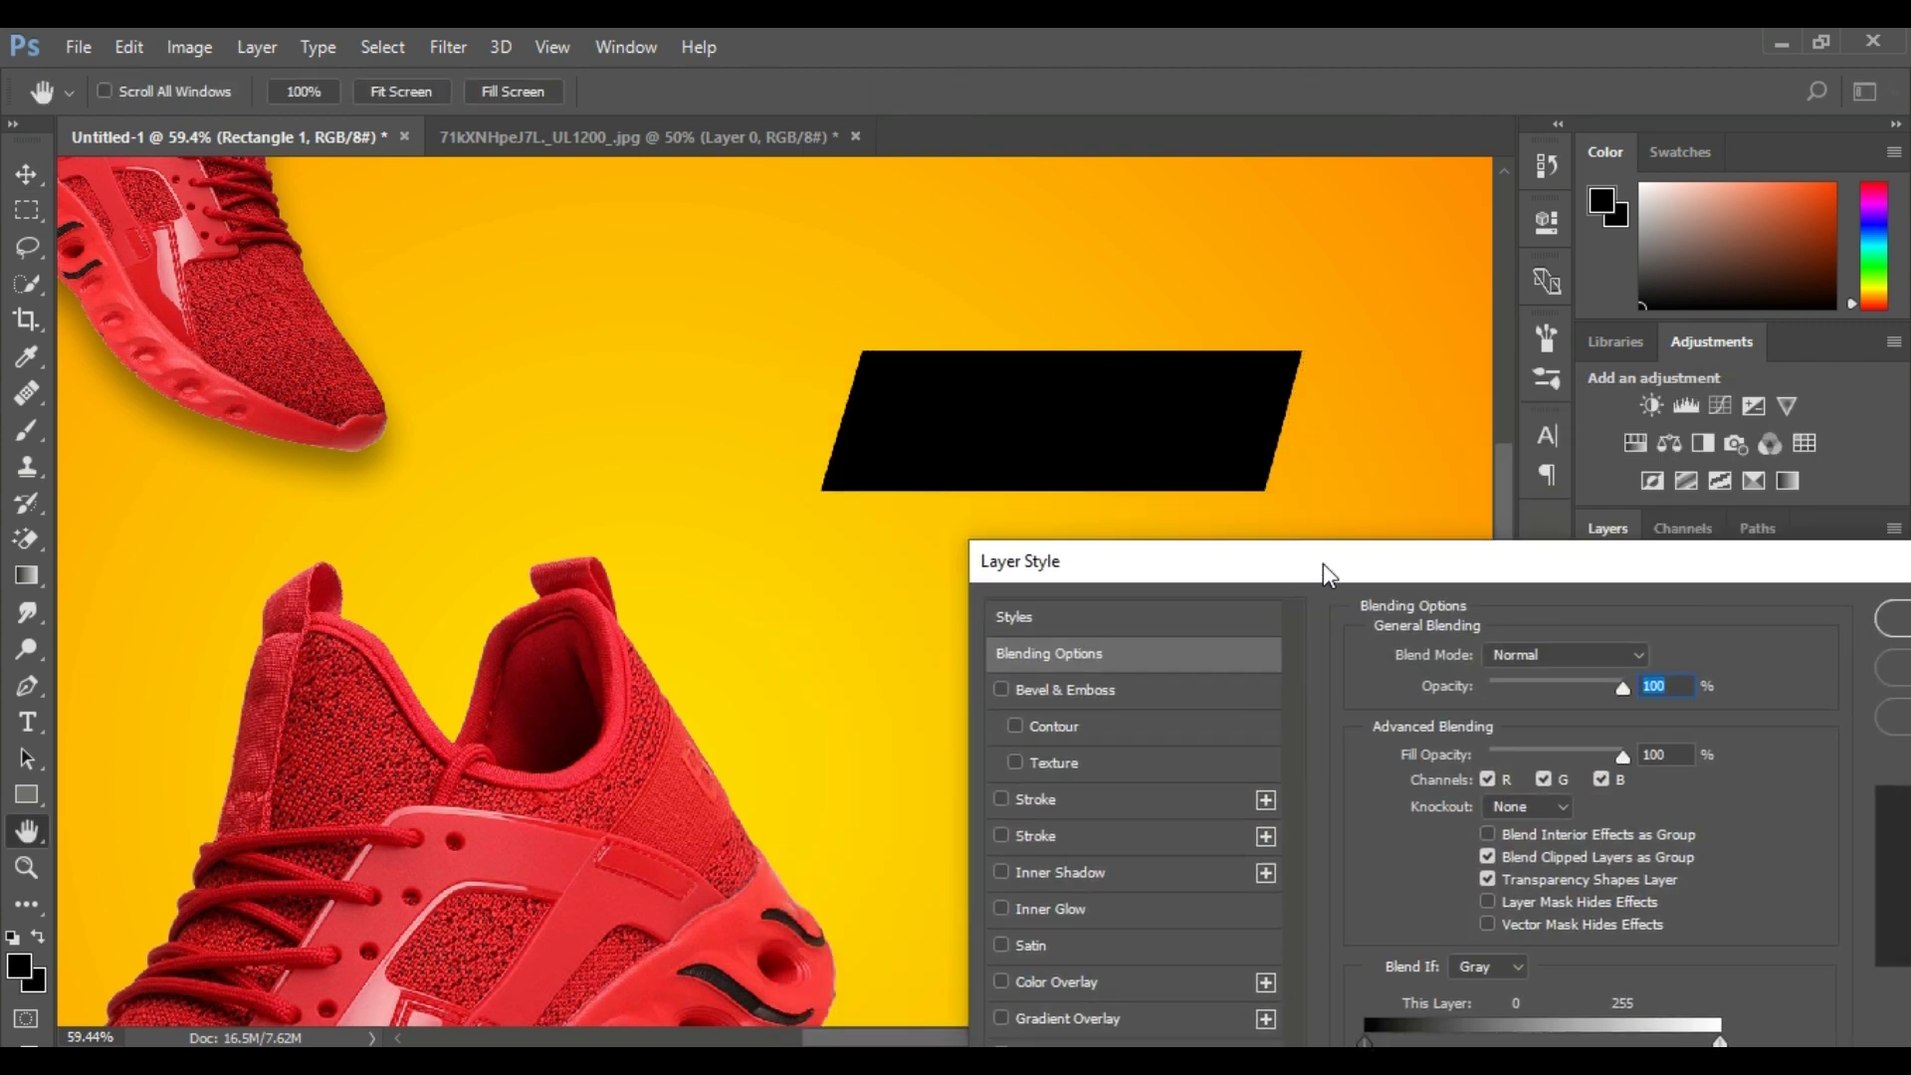
left_click(1002, 1018)
left_click(1060, 1015)
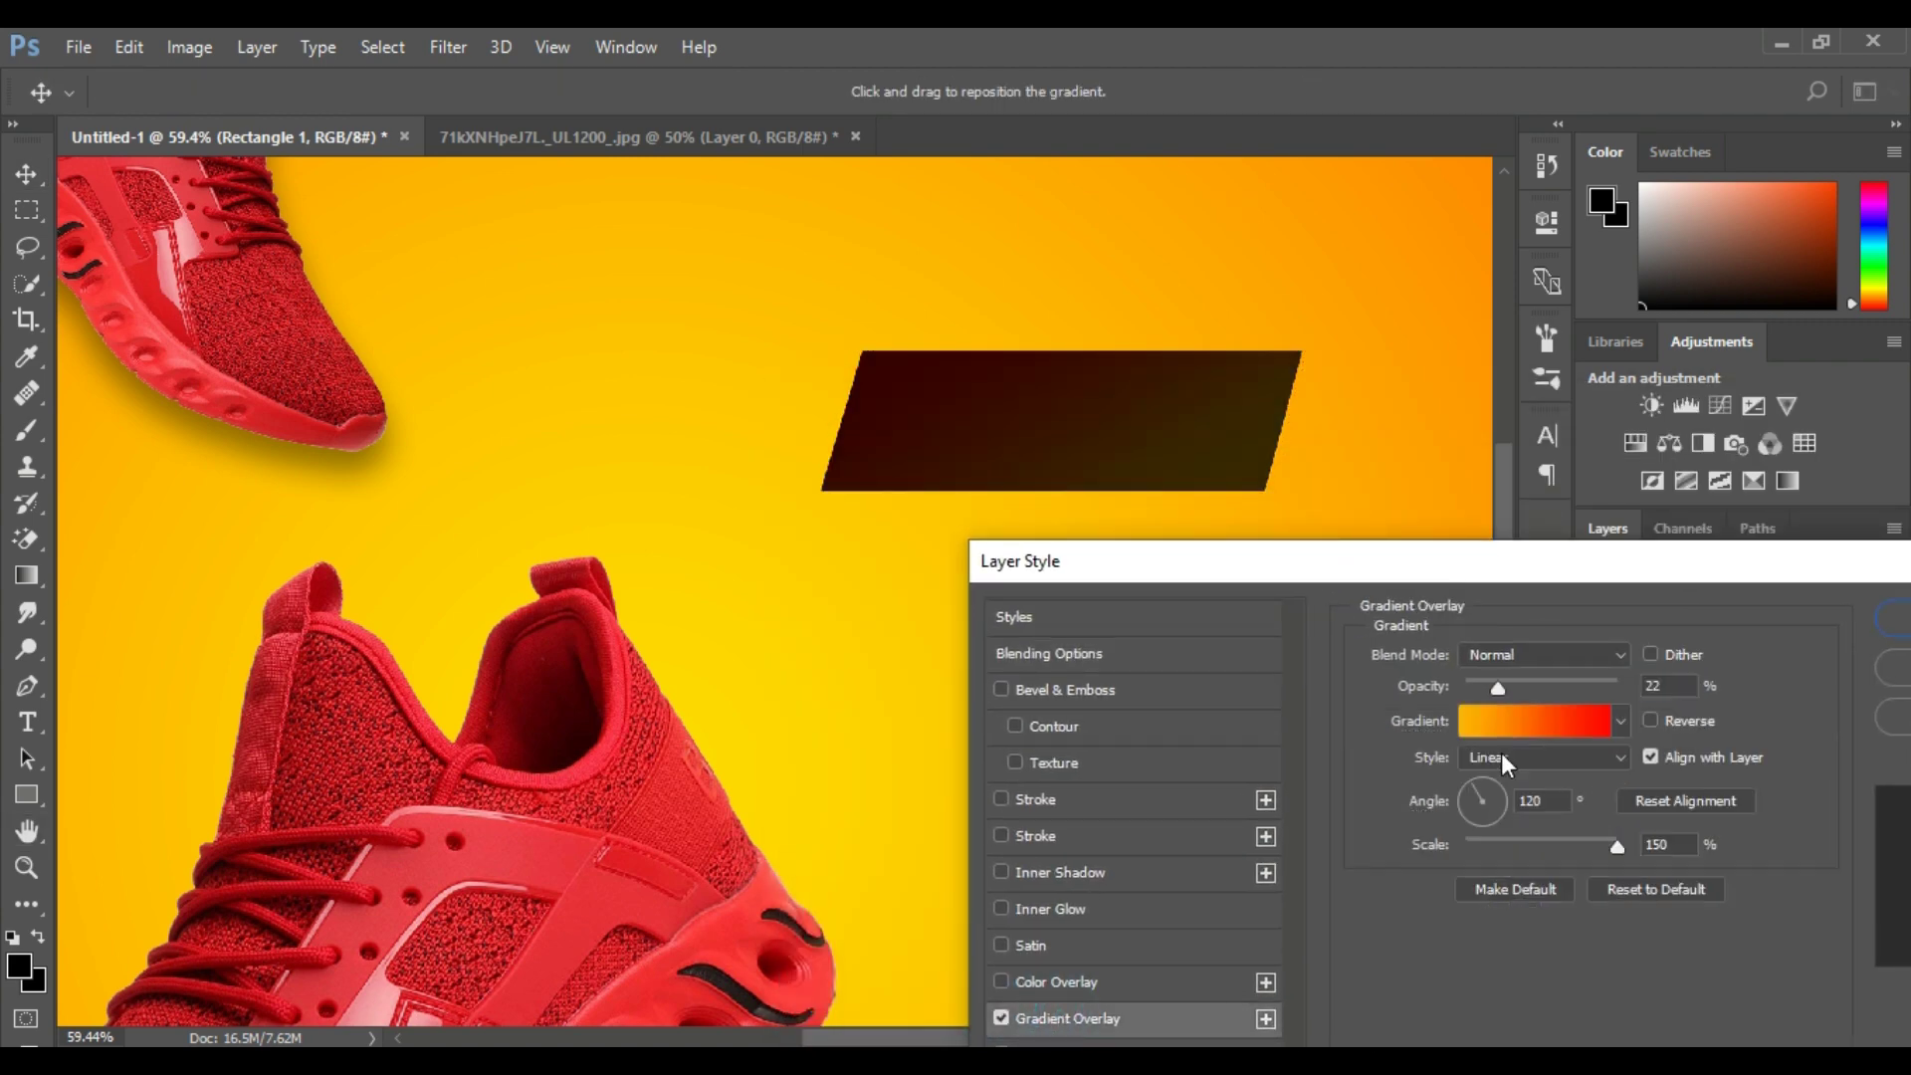
left_click(1535, 731)
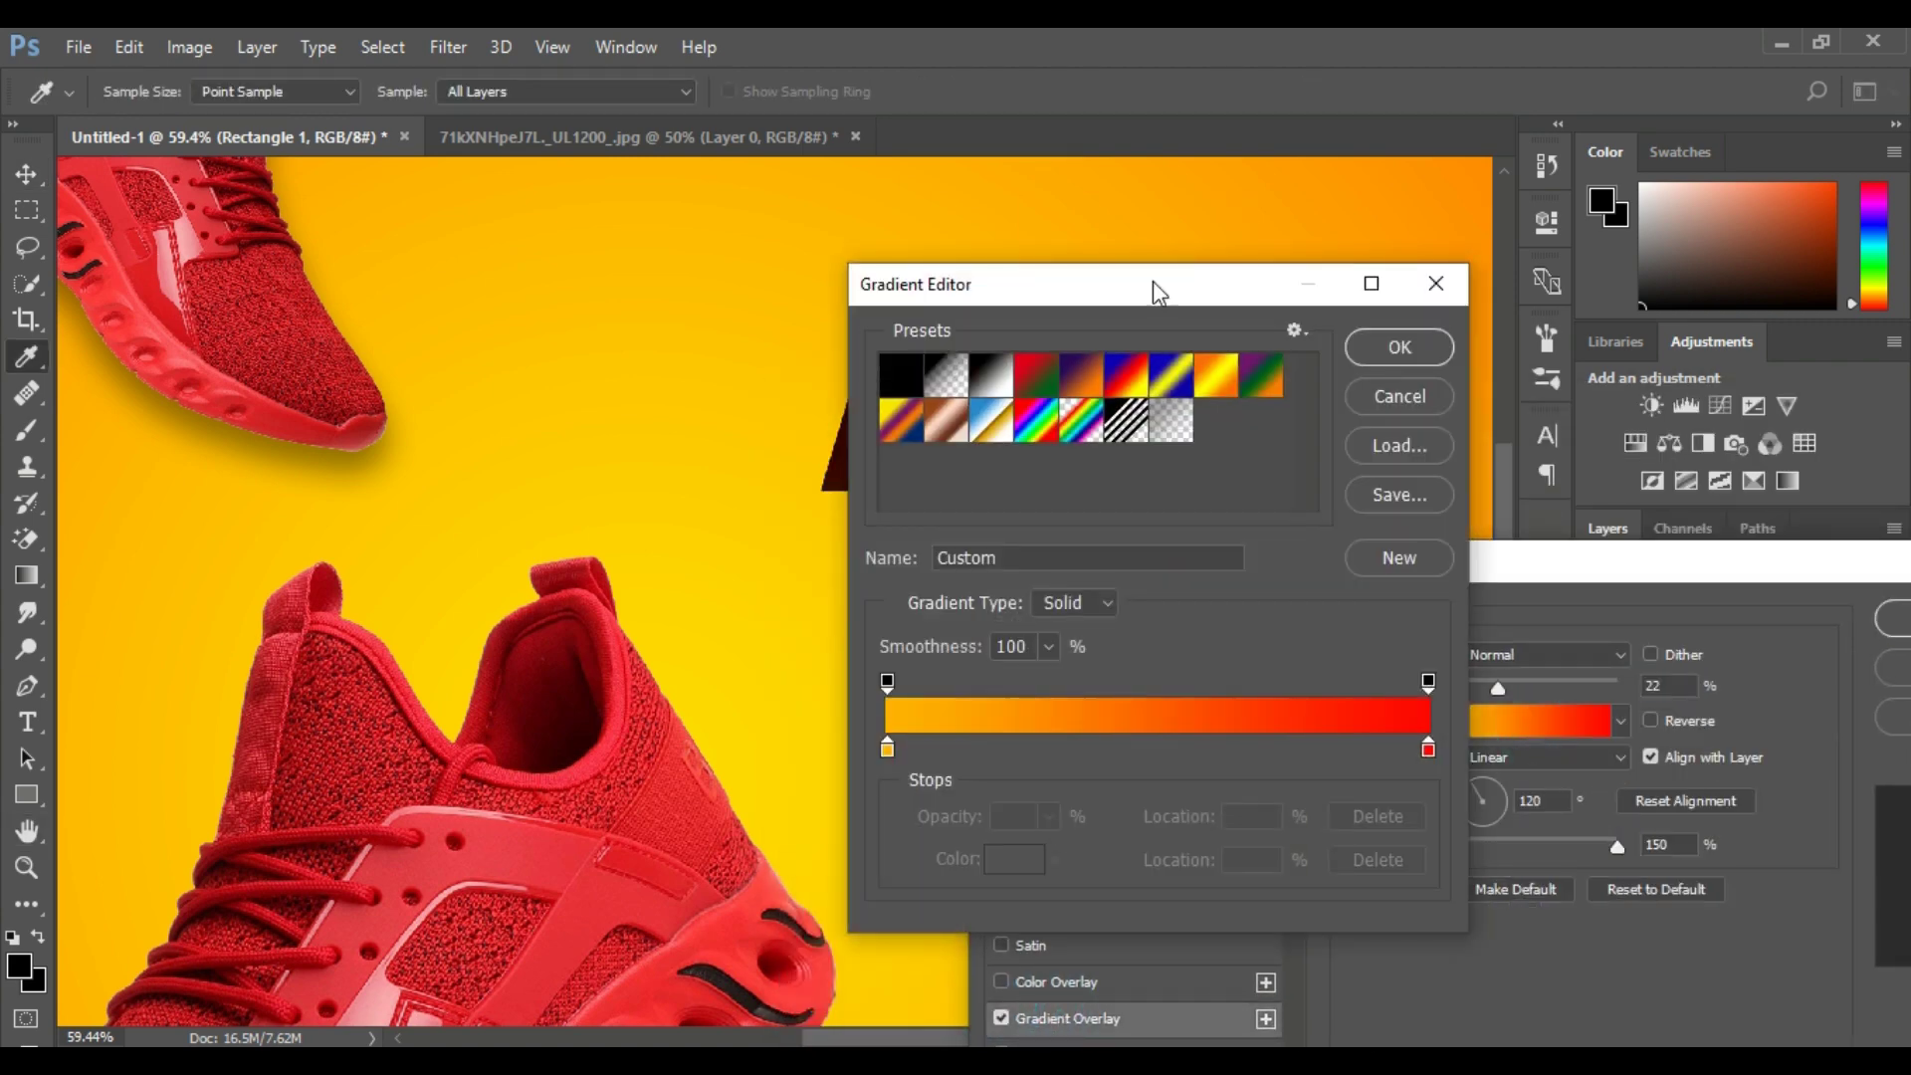
left_click_drag(1153, 285, 1418, 350)
left_click(1262, 441)
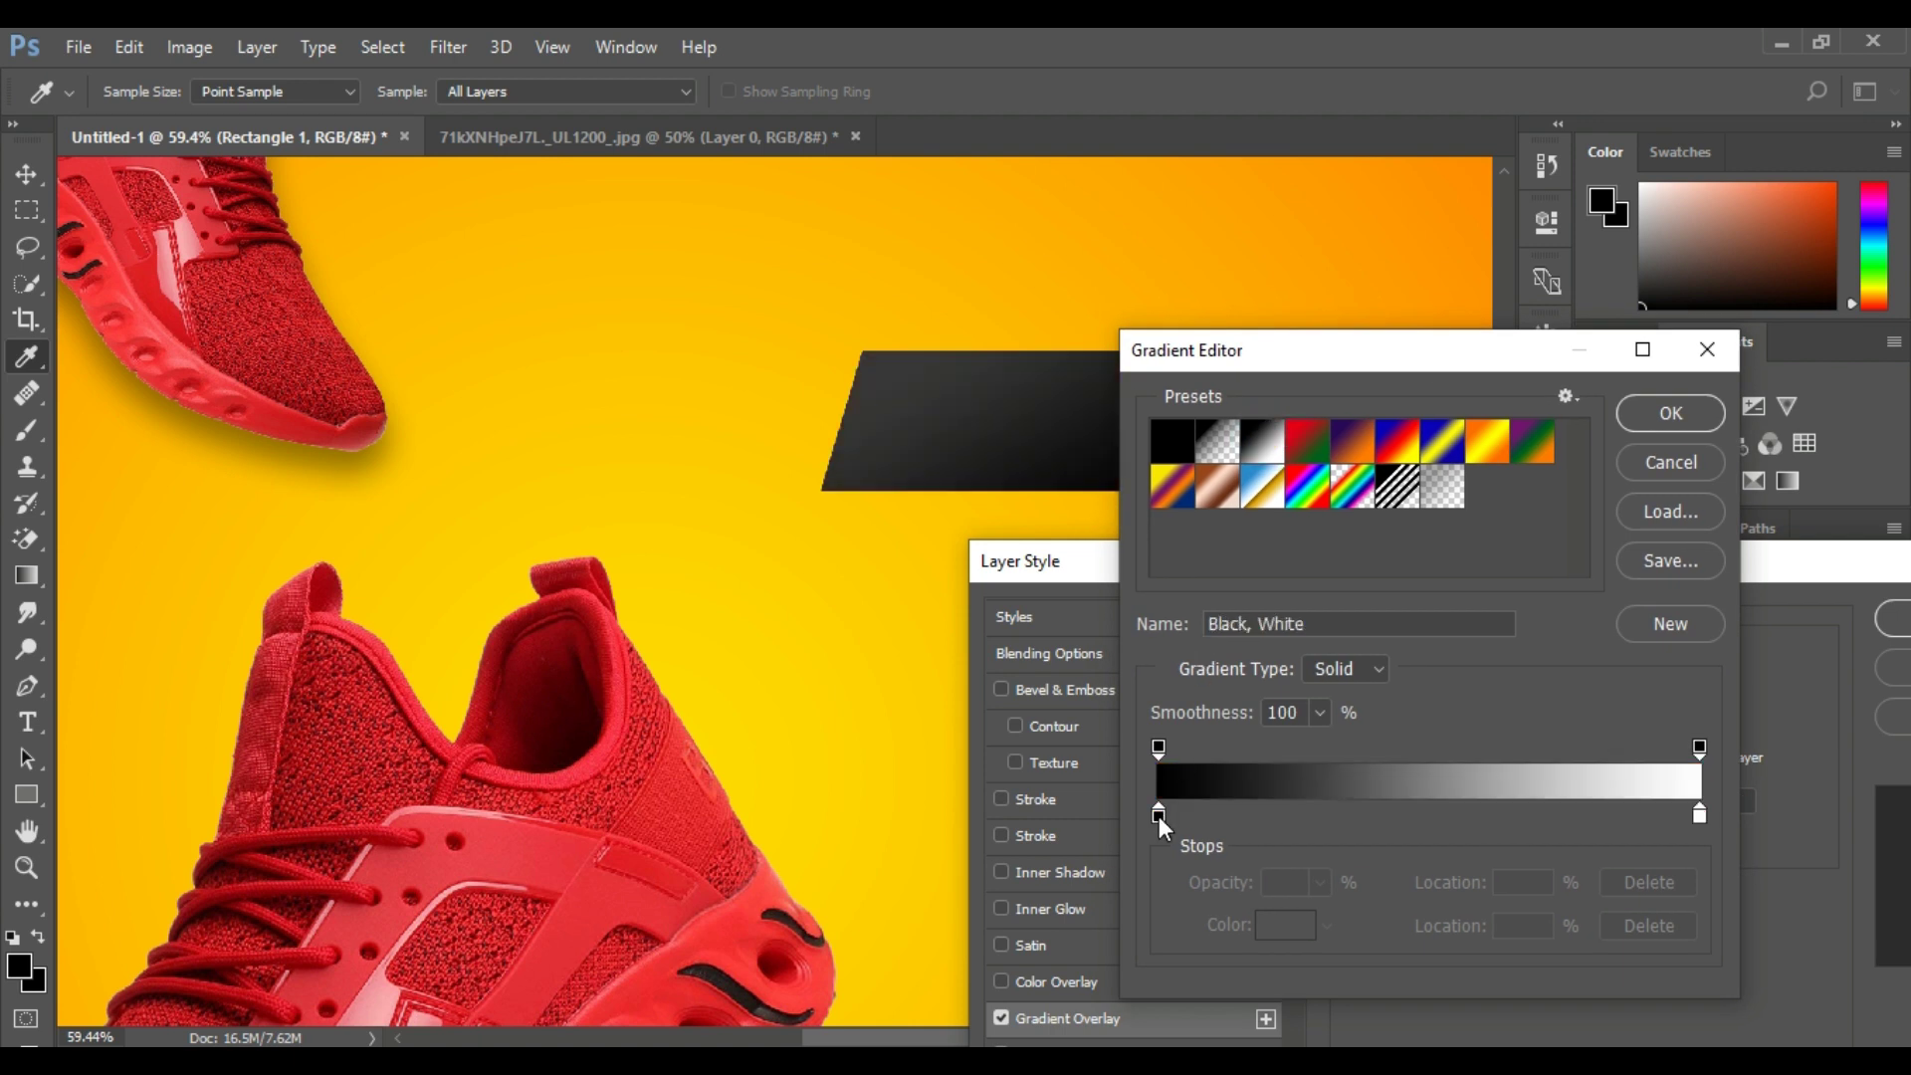
- Make the overlay gradient run from pure red to bright orange
left_click(1158, 817)
left_click(1285, 924)
left_click_drag(1540, 808, 1540, 831)
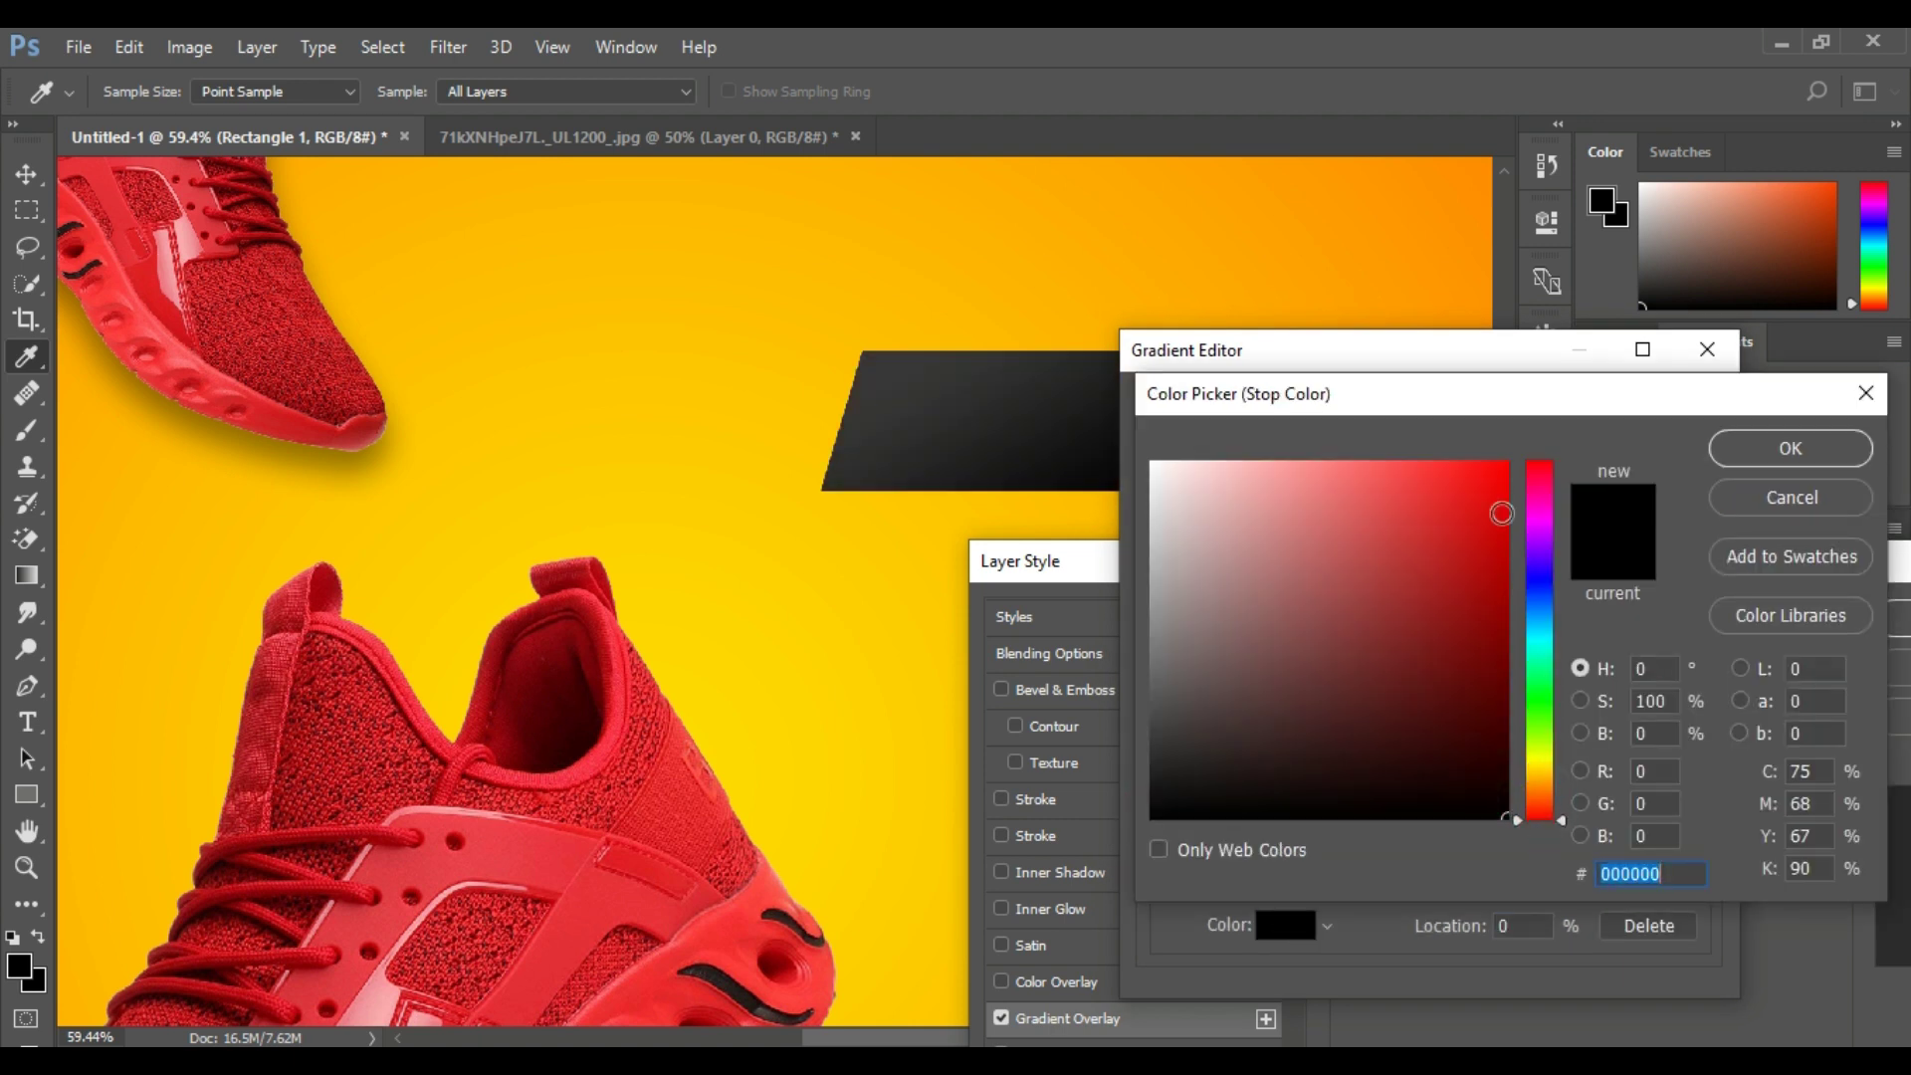
left_click_drag(1502, 514, 1533, 425)
left_click(1748, 448)
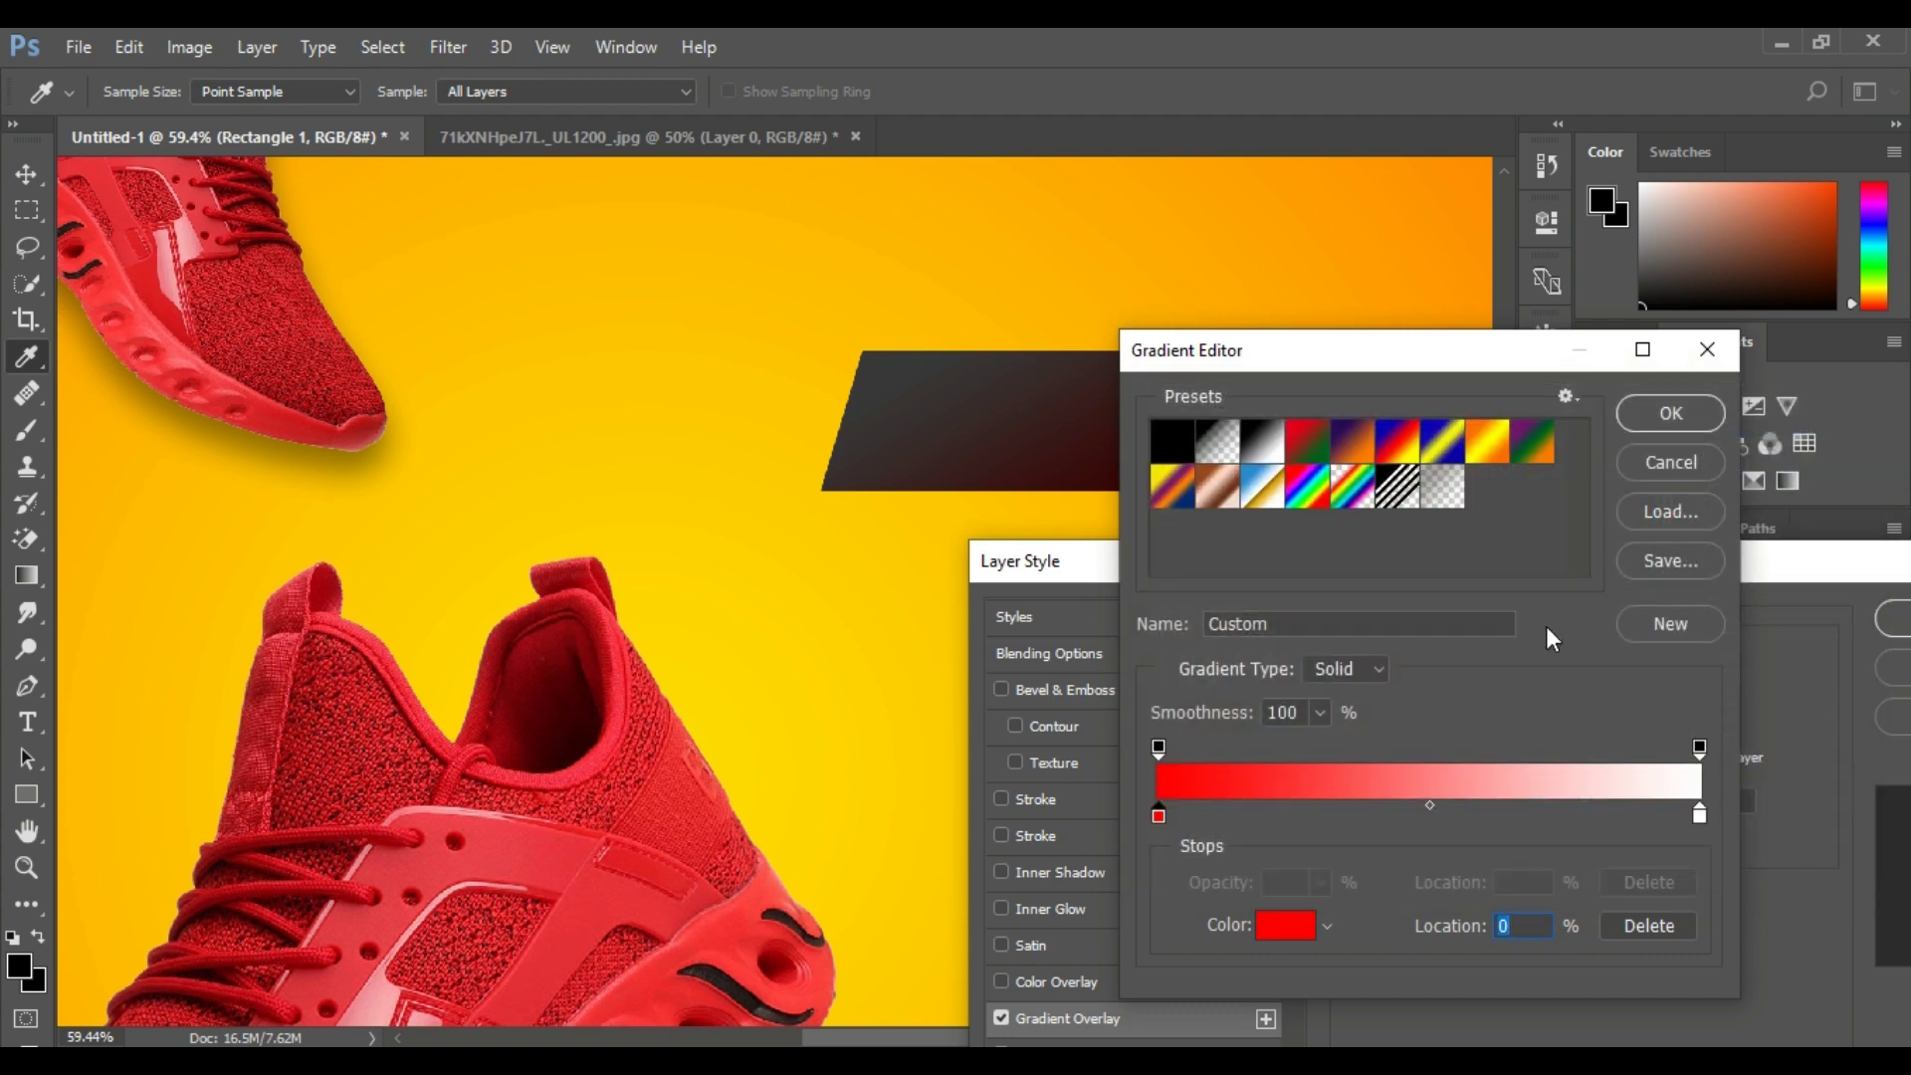
left_click(1701, 816)
left_click(1286, 925)
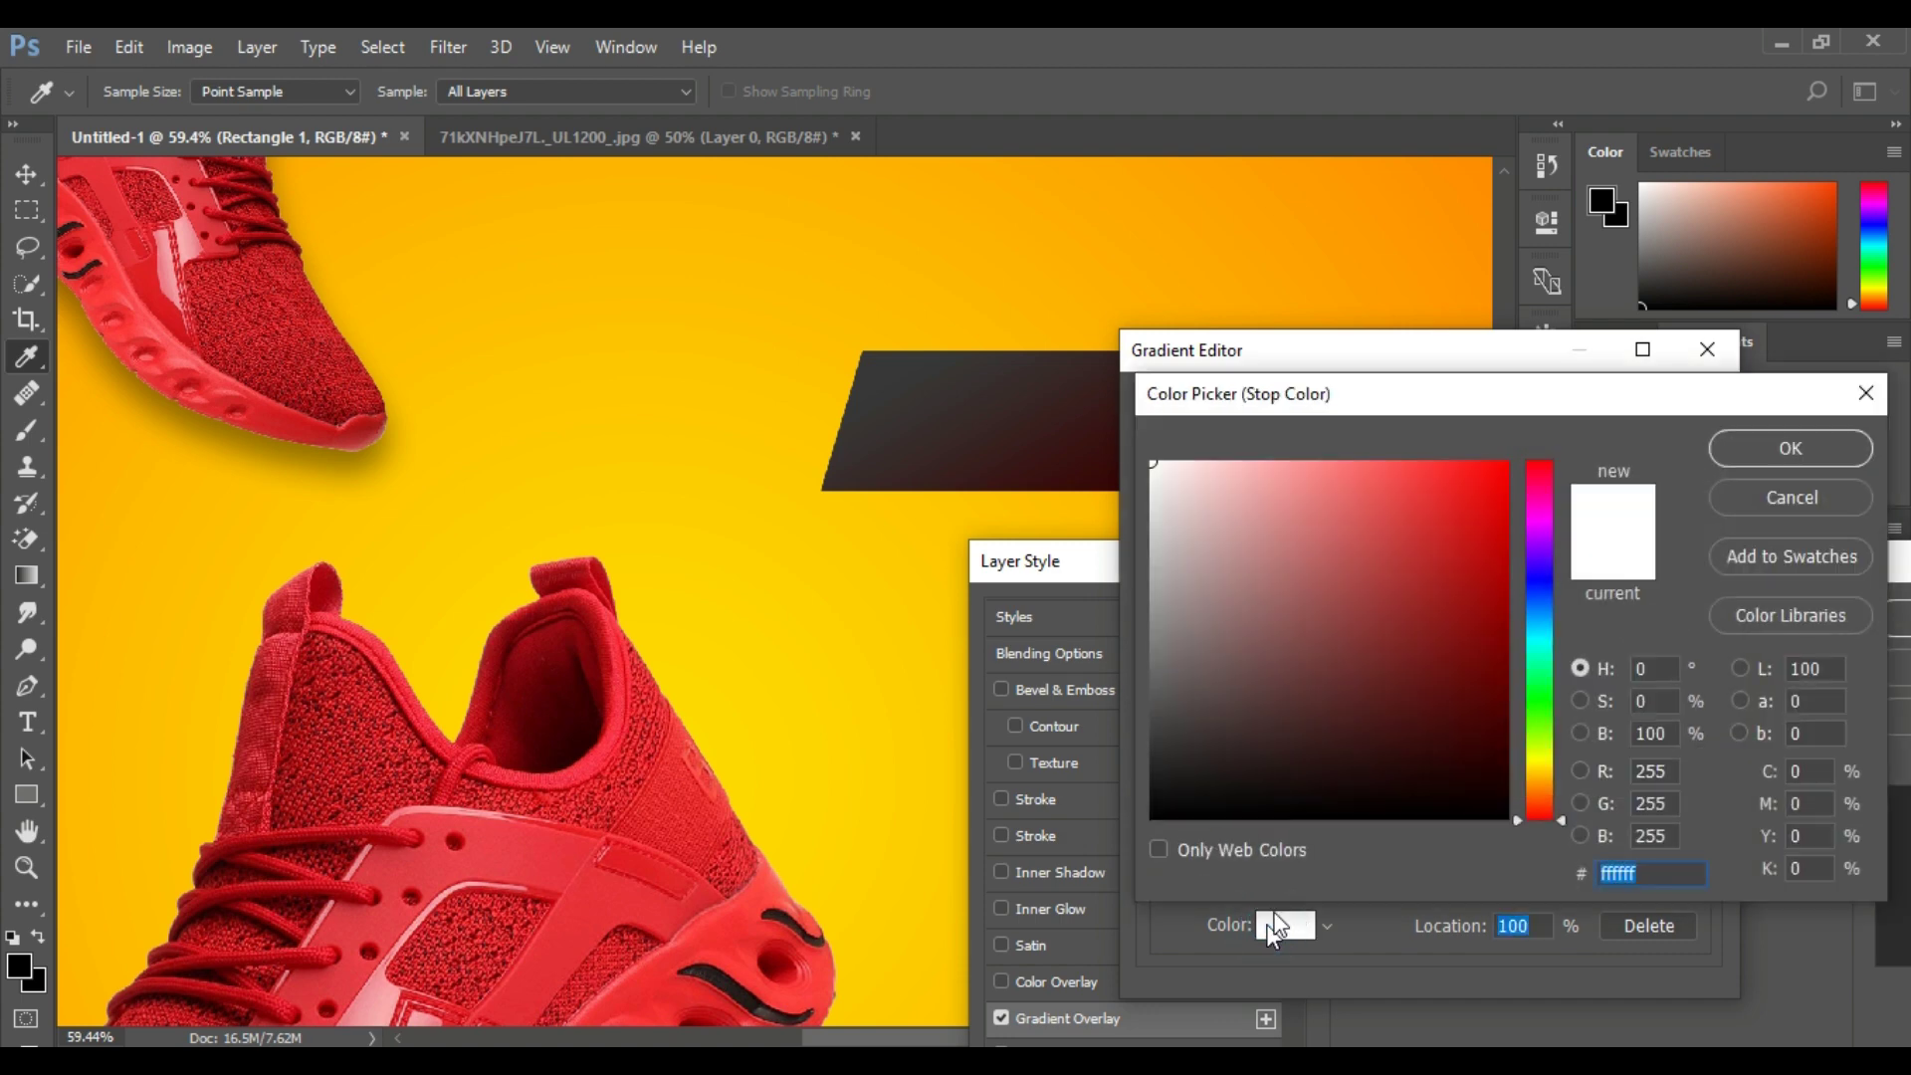
left_click(1540, 794)
left_click_drag(1503, 523, 1550, 399)
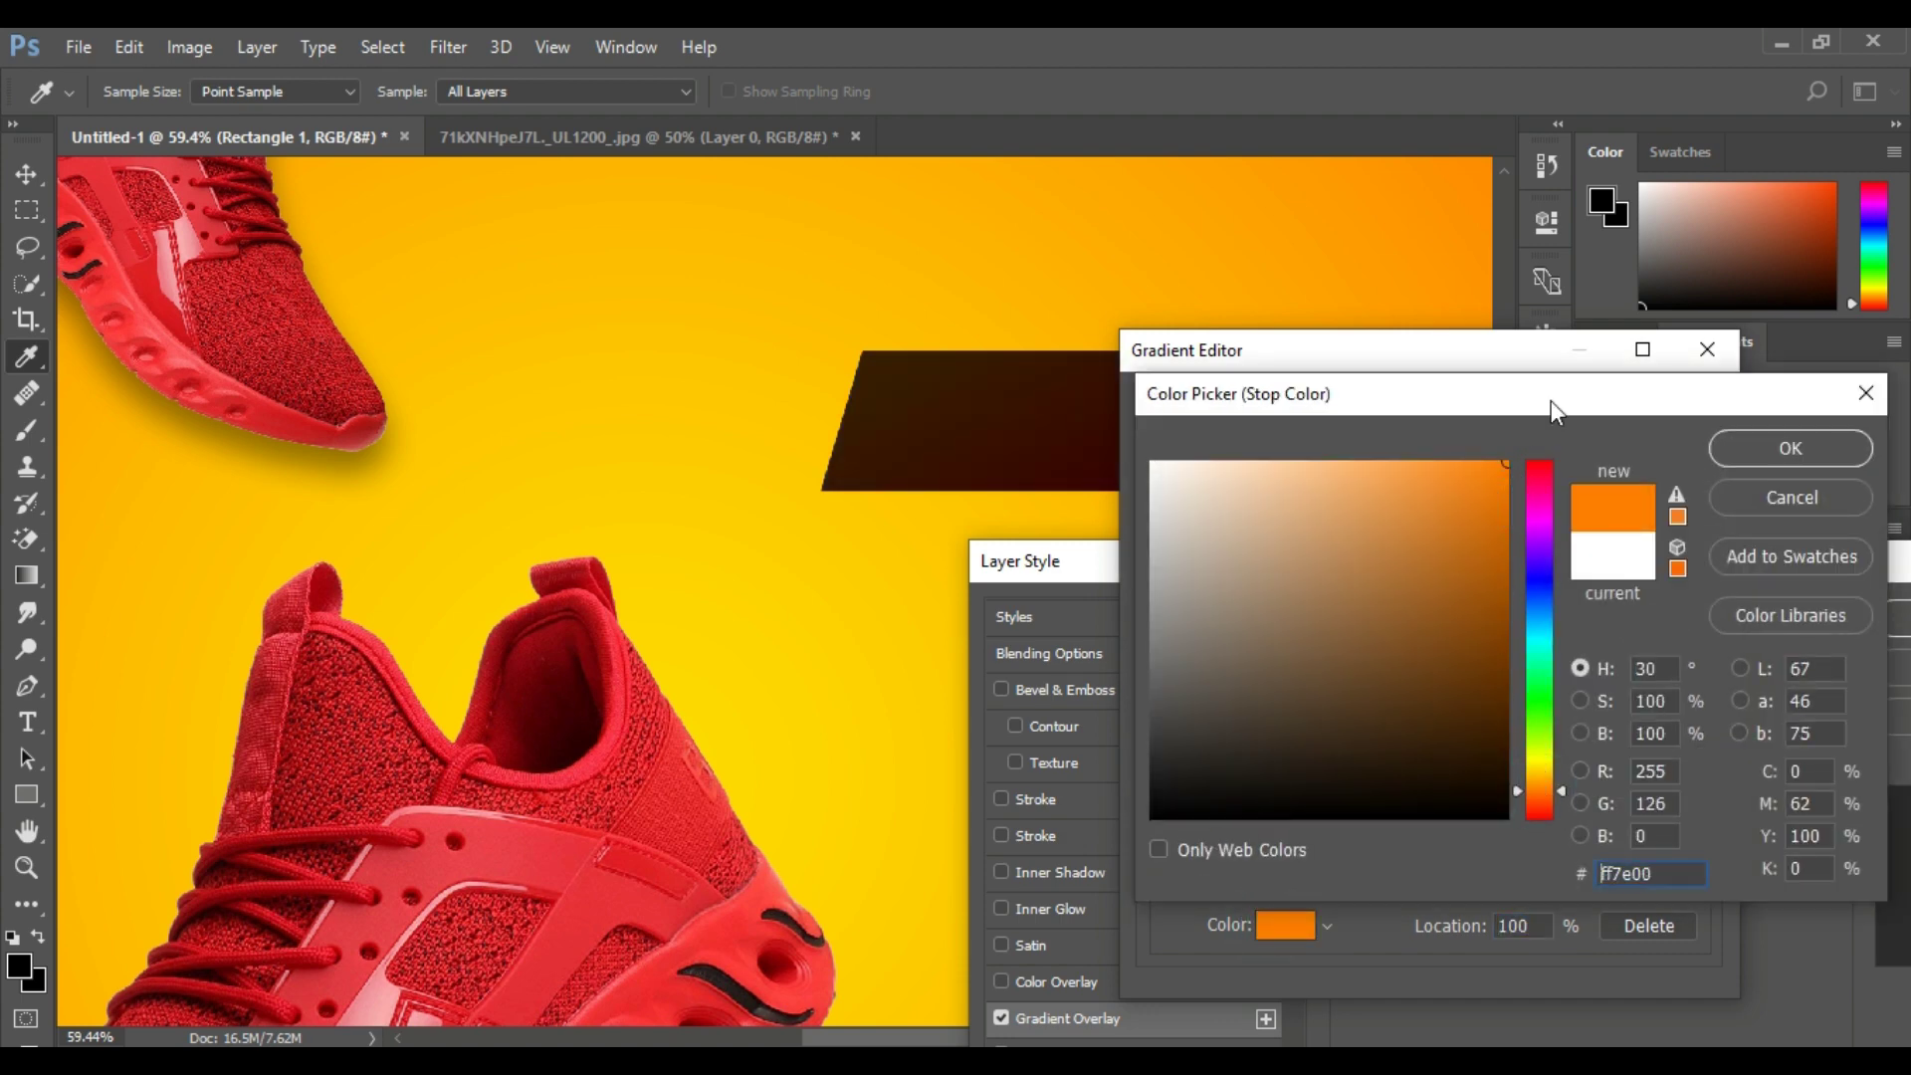
left_click(1772, 456)
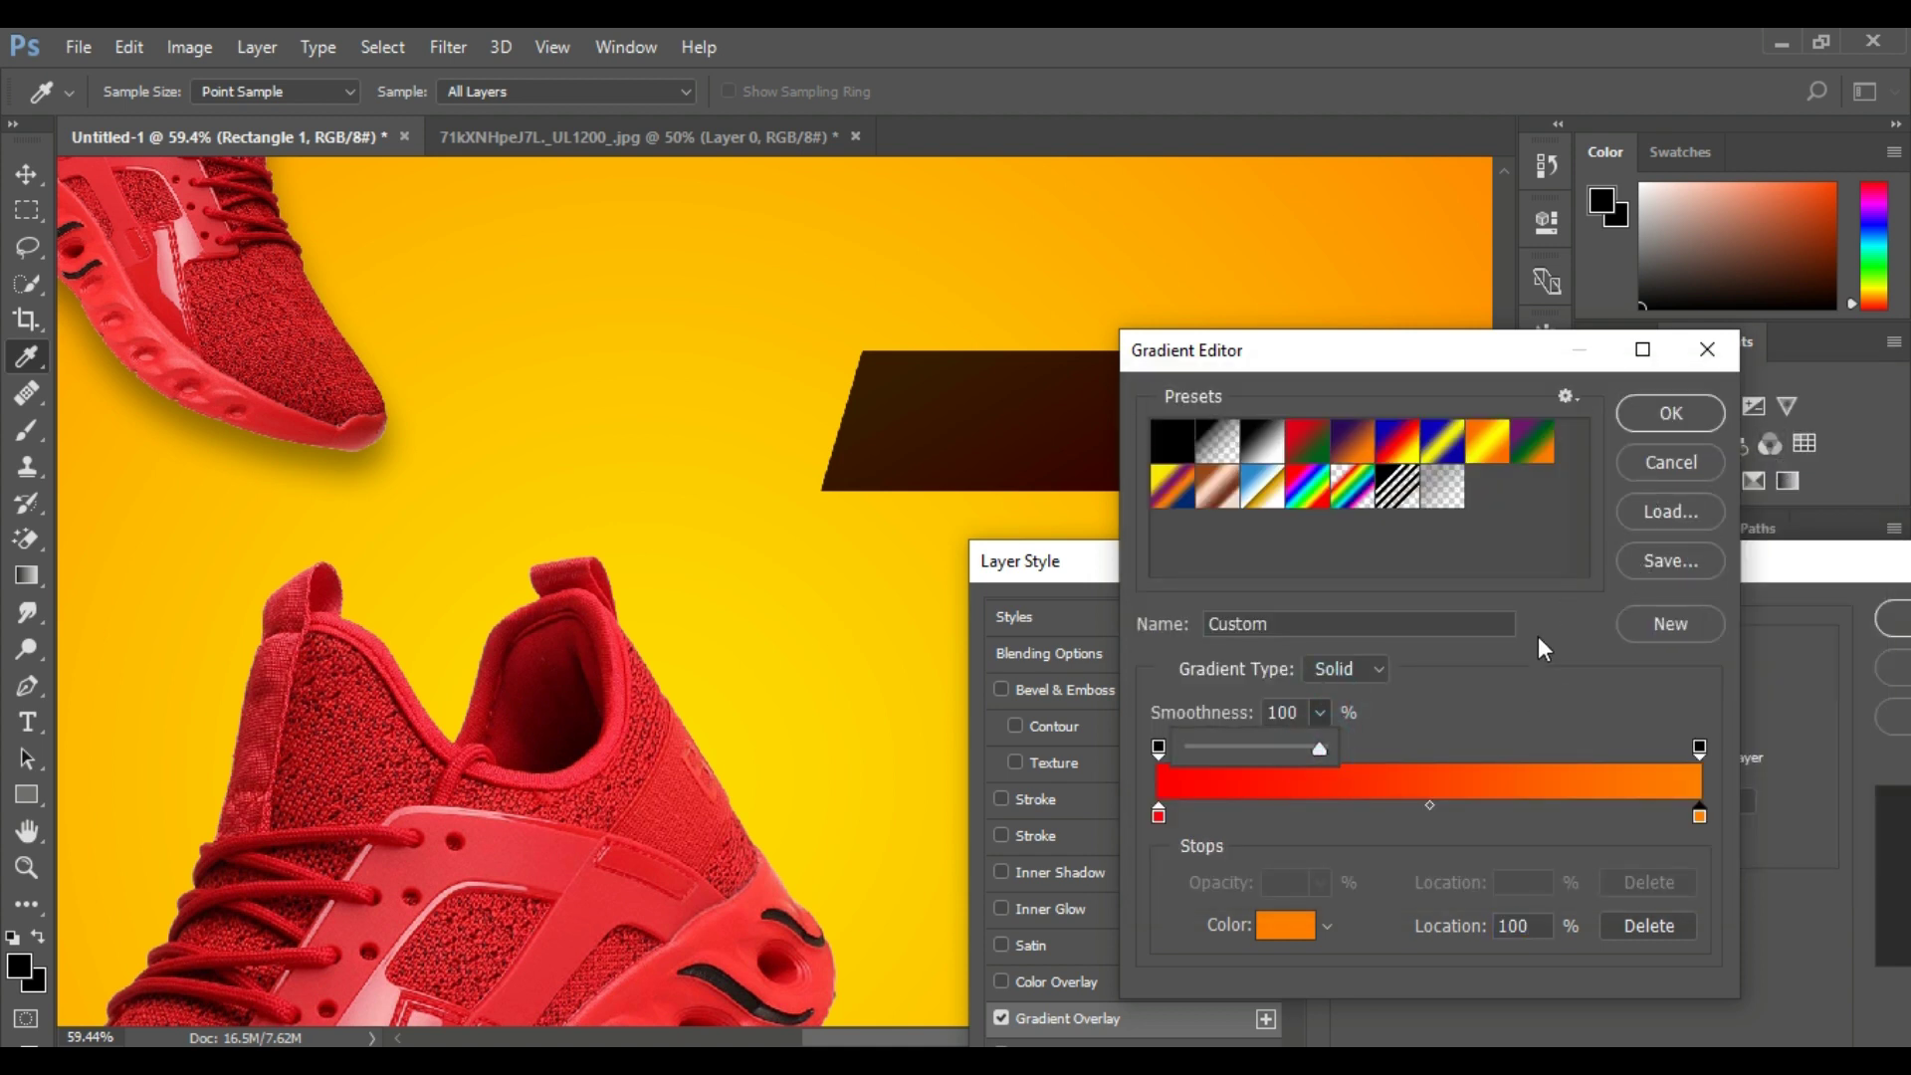
left_click(1668, 418)
- Set the overlay to full opacity, Reverse, Linear style and about 150% scale
mouse_move(1609, 687)
left_mouse_down()
mouse_move(1518, 683)
mouse_move(1640, 685)
left_mouse_up()
left_click(1543, 758)
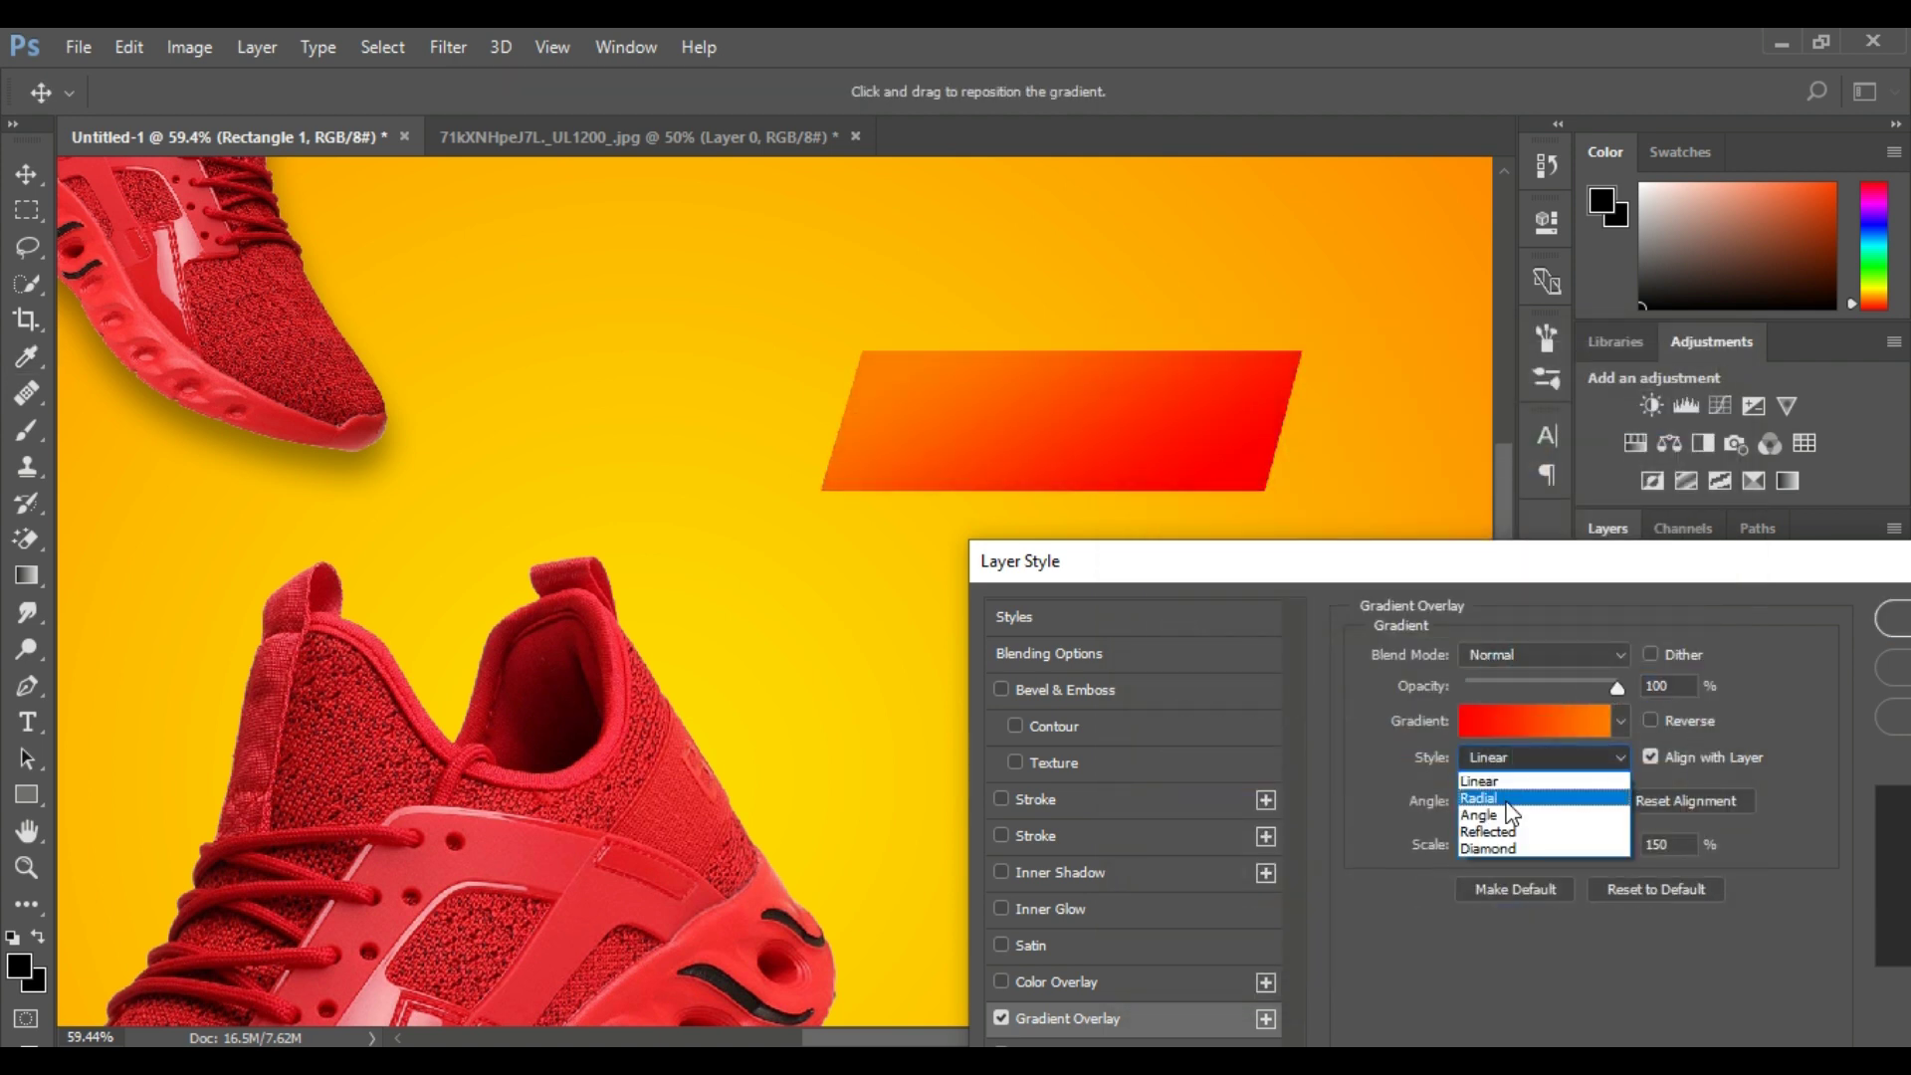
left_click(1507, 802)
left_click(1653, 721)
left_click_drag(1553, 838, 1682, 822)
left_click(1553, 758)
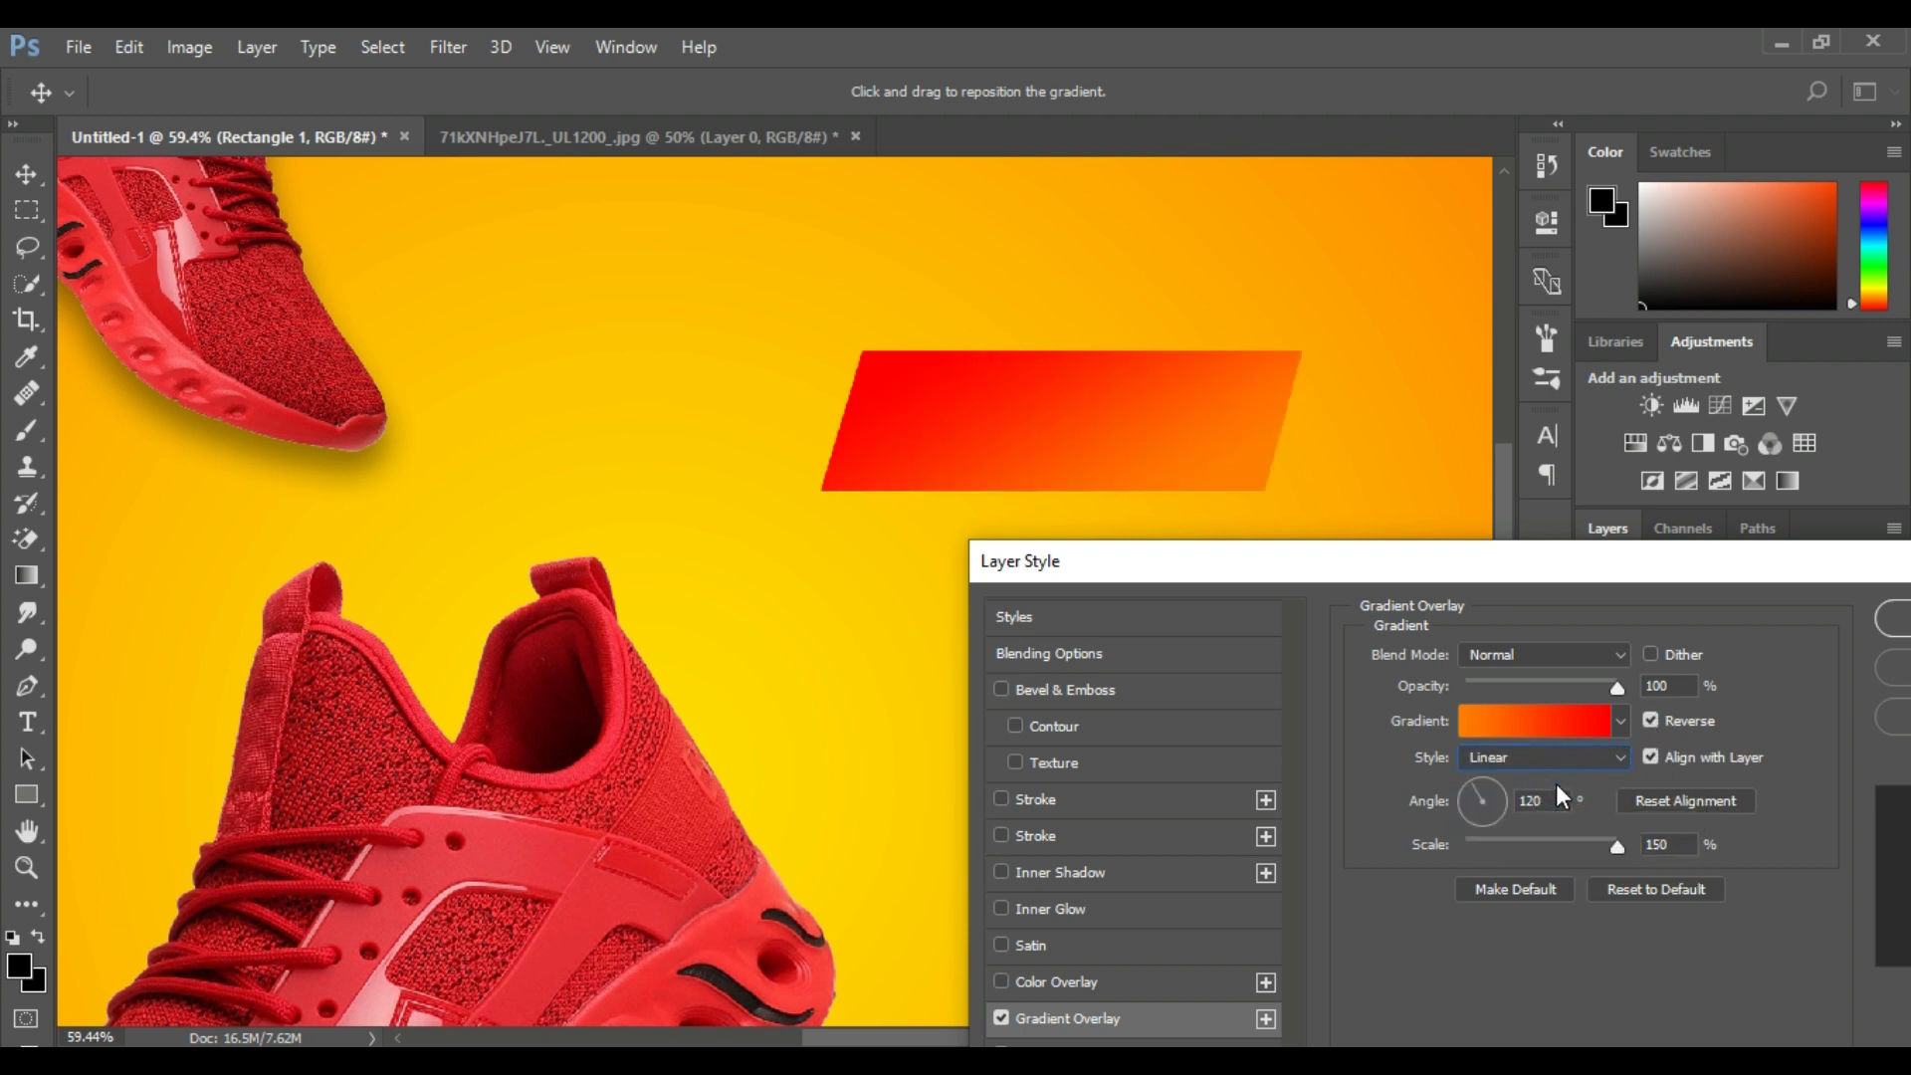
left_click(1580, 720)
- Change the left gradient stop to orange-red ff4800
left_click(1158, 815)
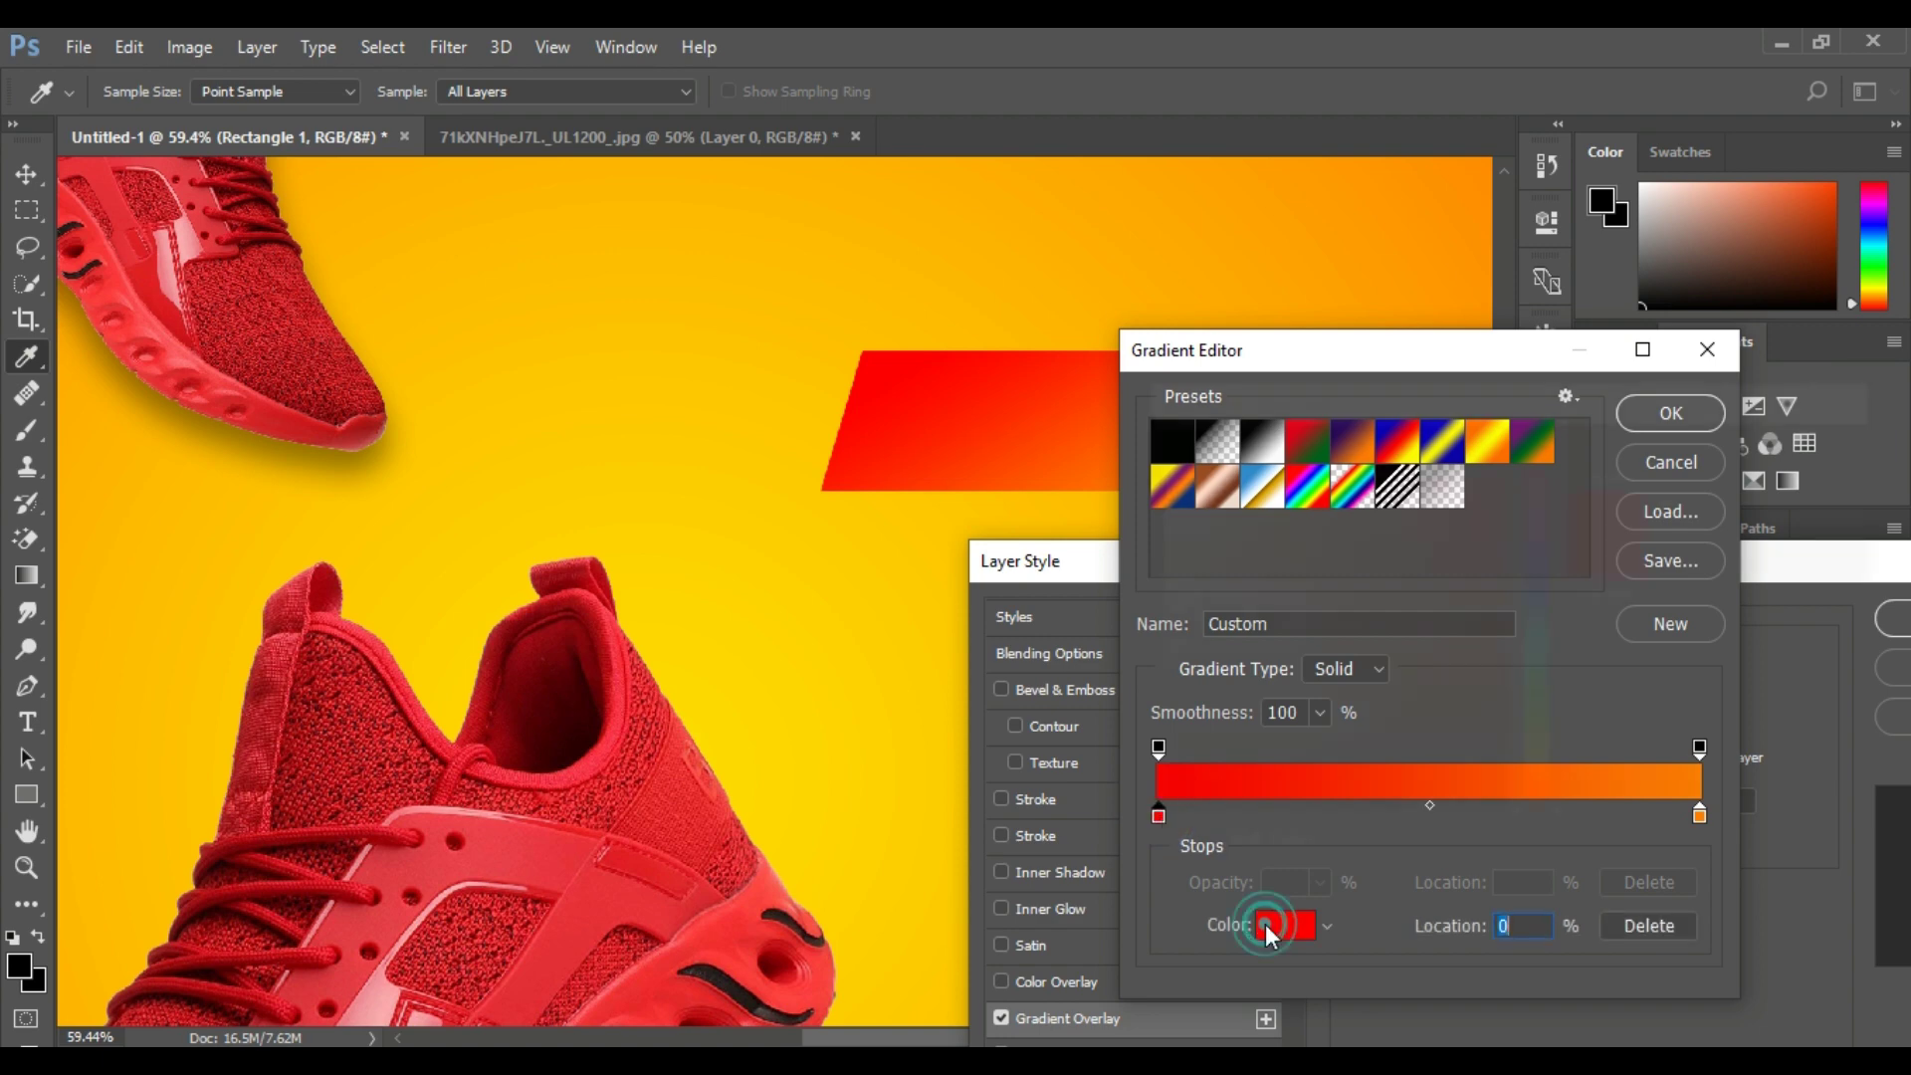
left_click(1264, 924)
left_click(1538, 804)
left_click(1749, 456)
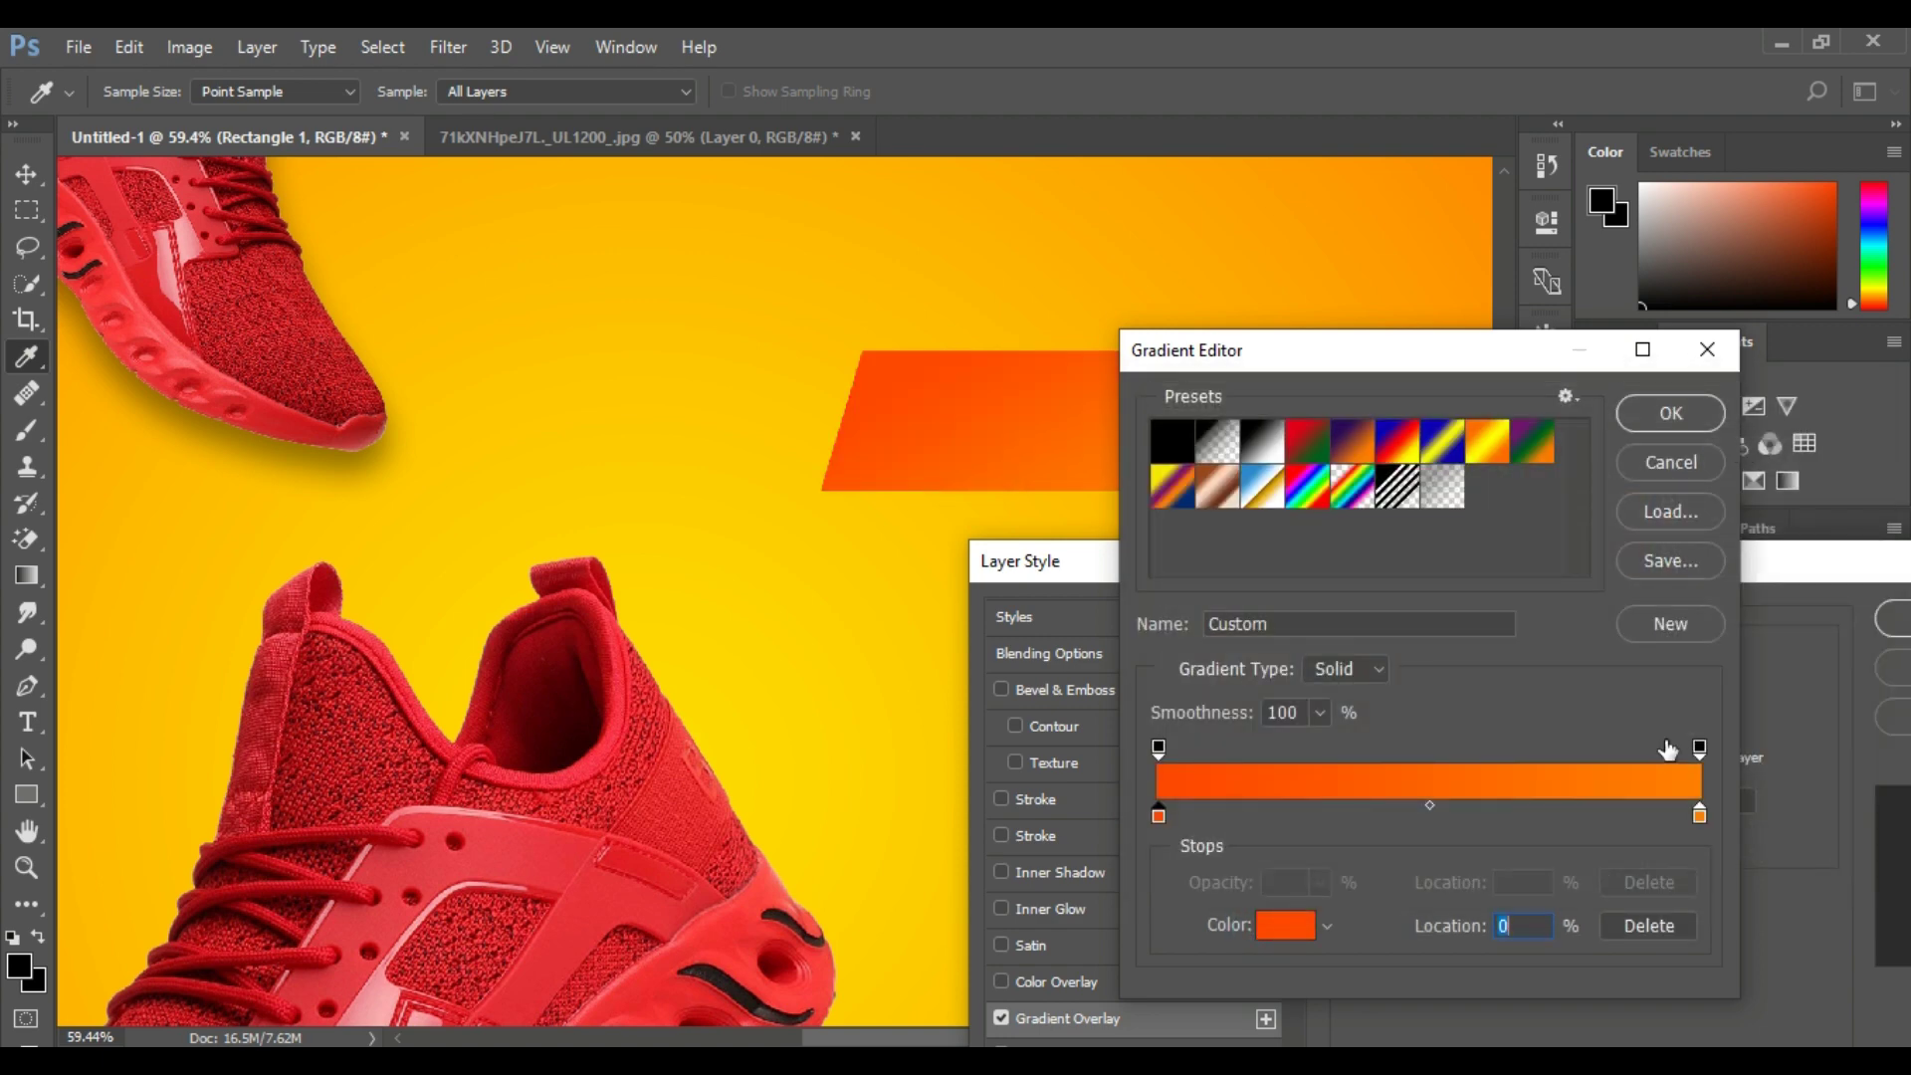
- Set the right stop to bright orange and accept the edited gradient
left_click(1700, 815)
left_click(1285, 925)
left_click(1538, 777)
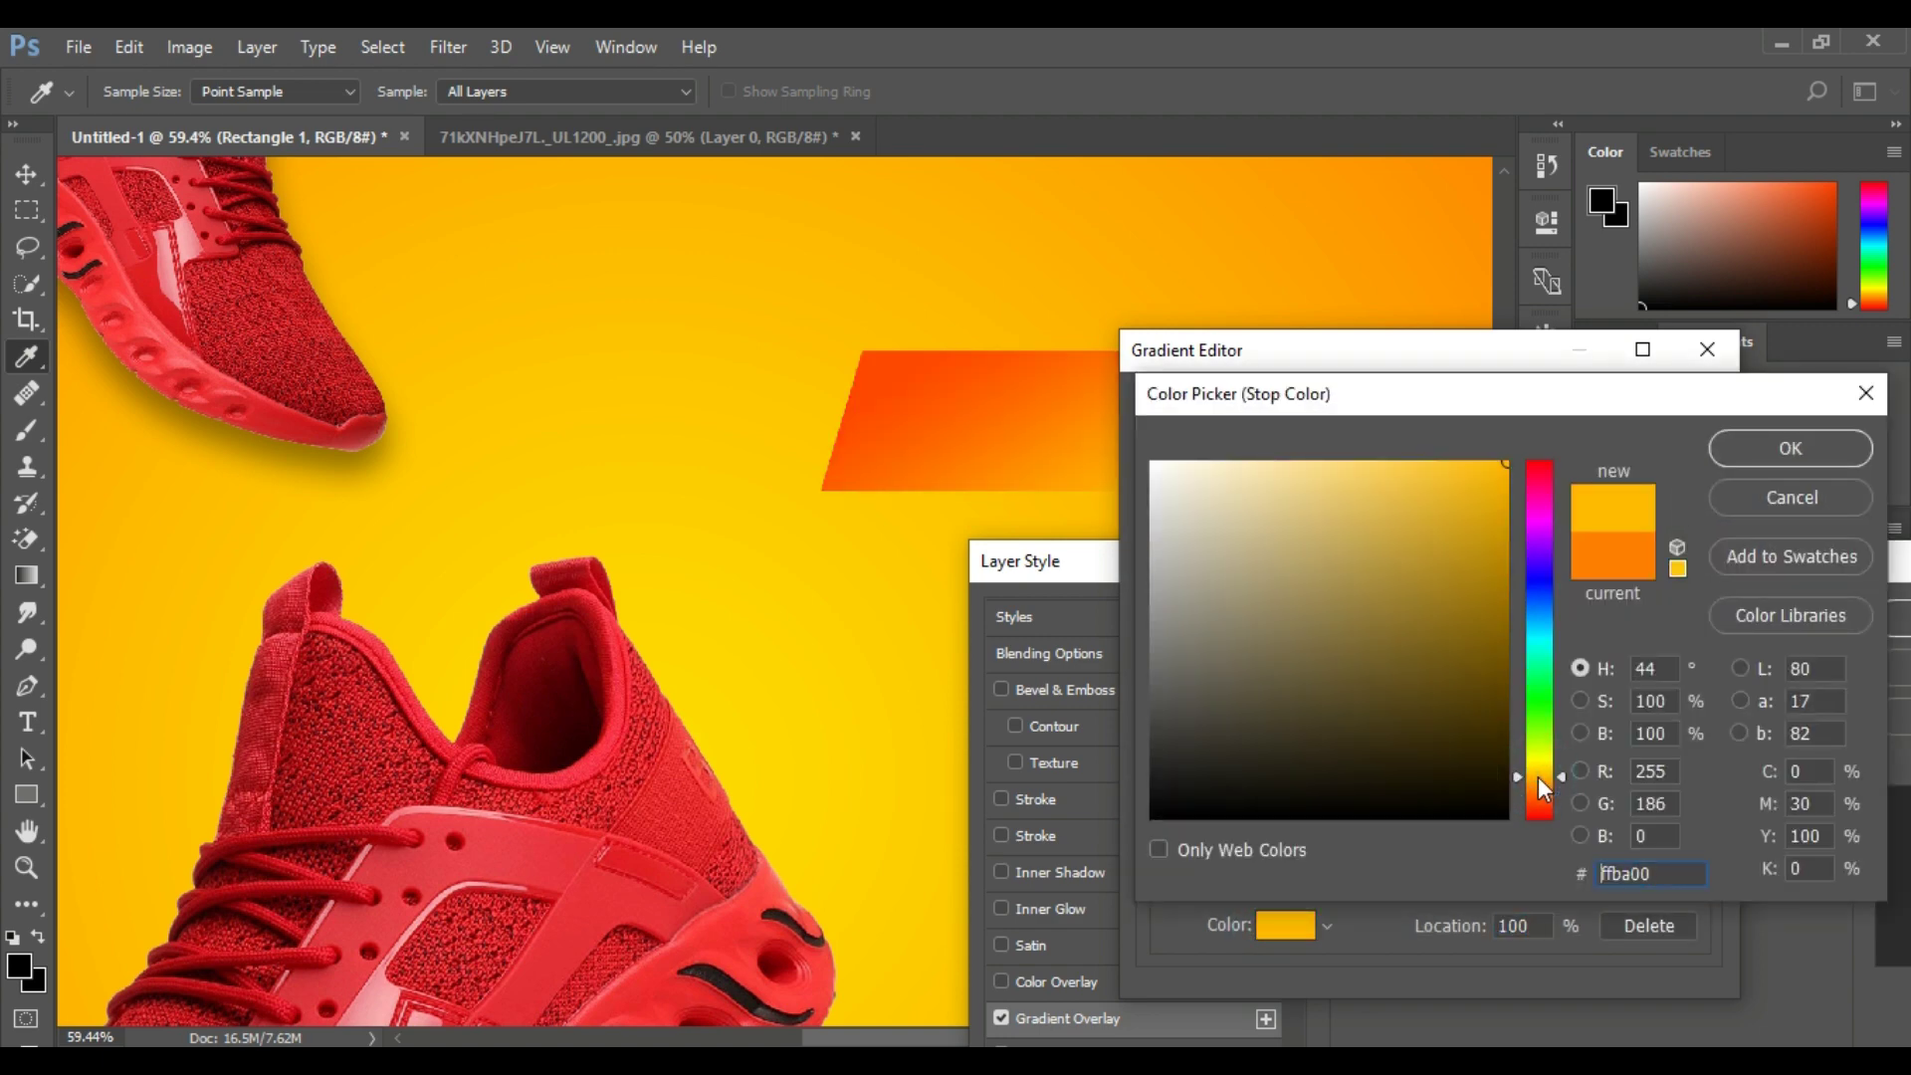
left_click(1778, 452)
left_click(1284, 925)
left_click_drag(1537, 781, 1538, 811)
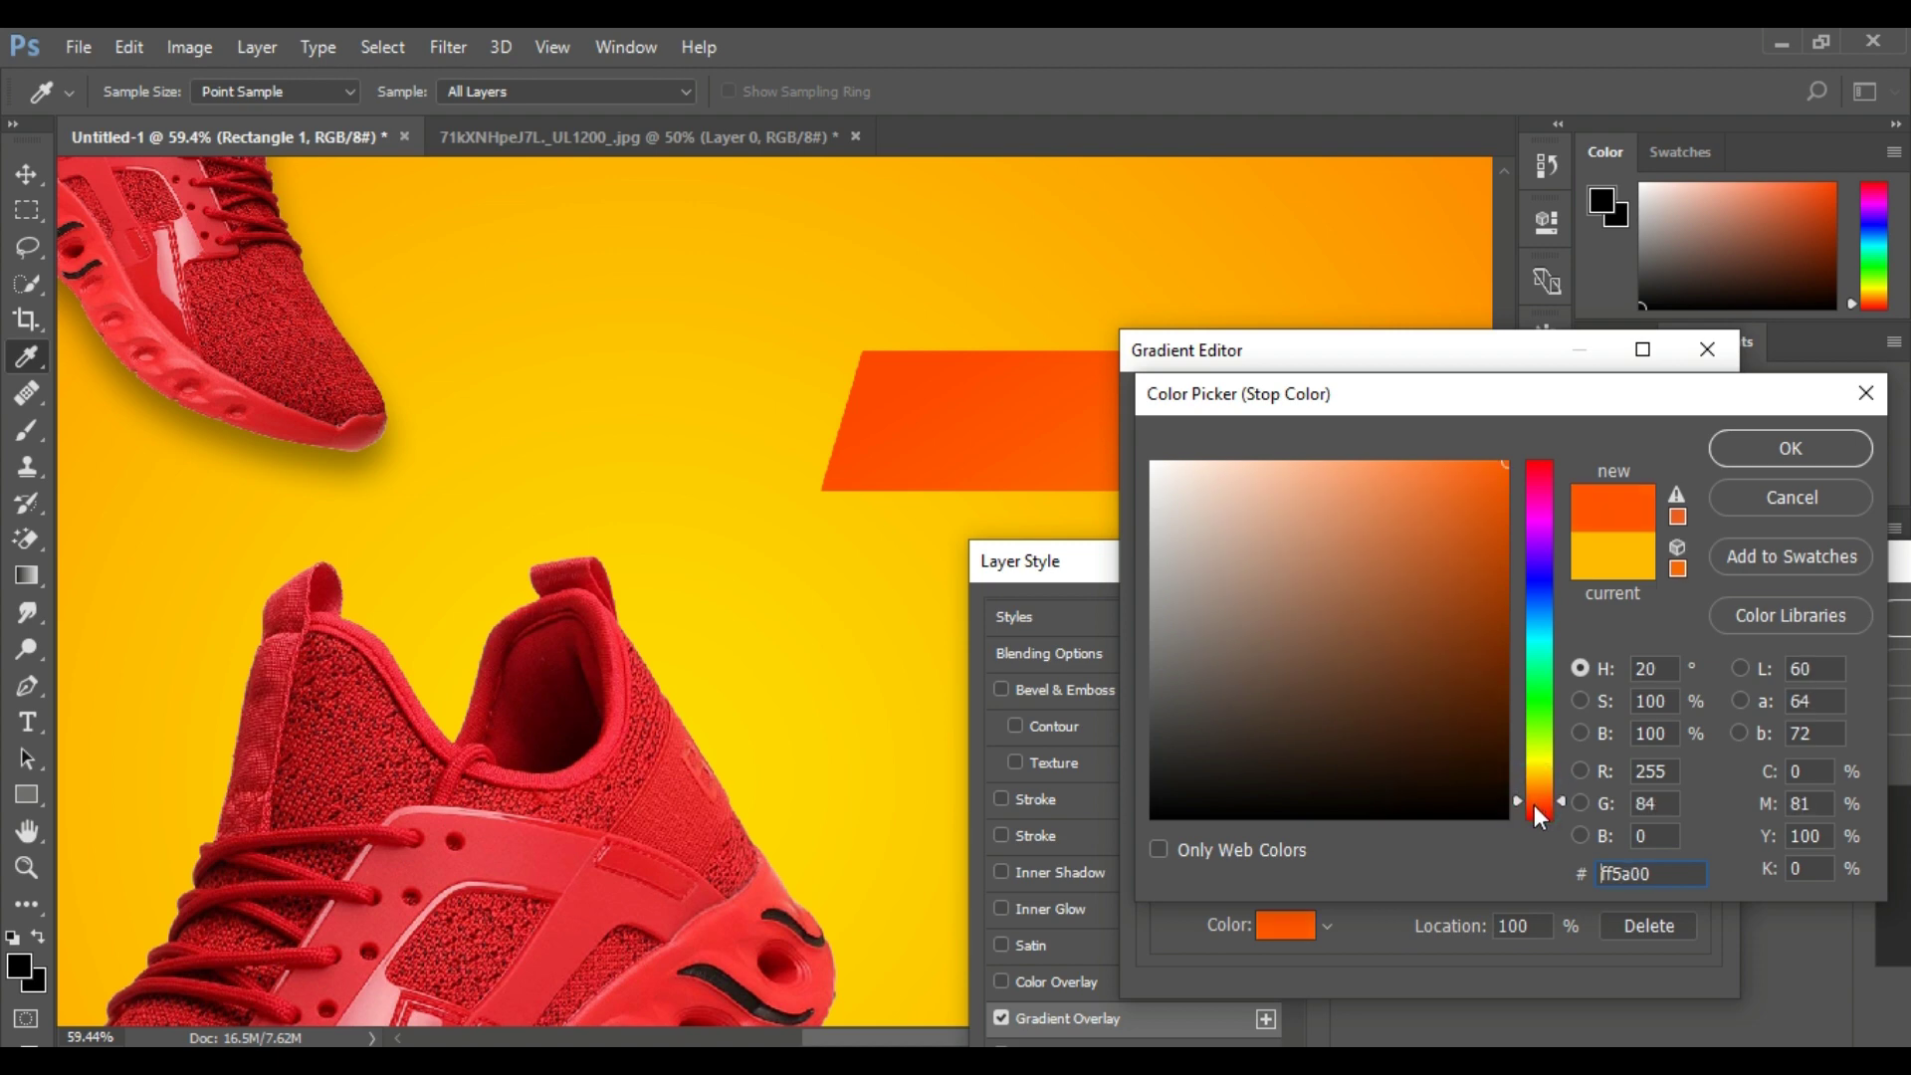
left_click(1764, 452)
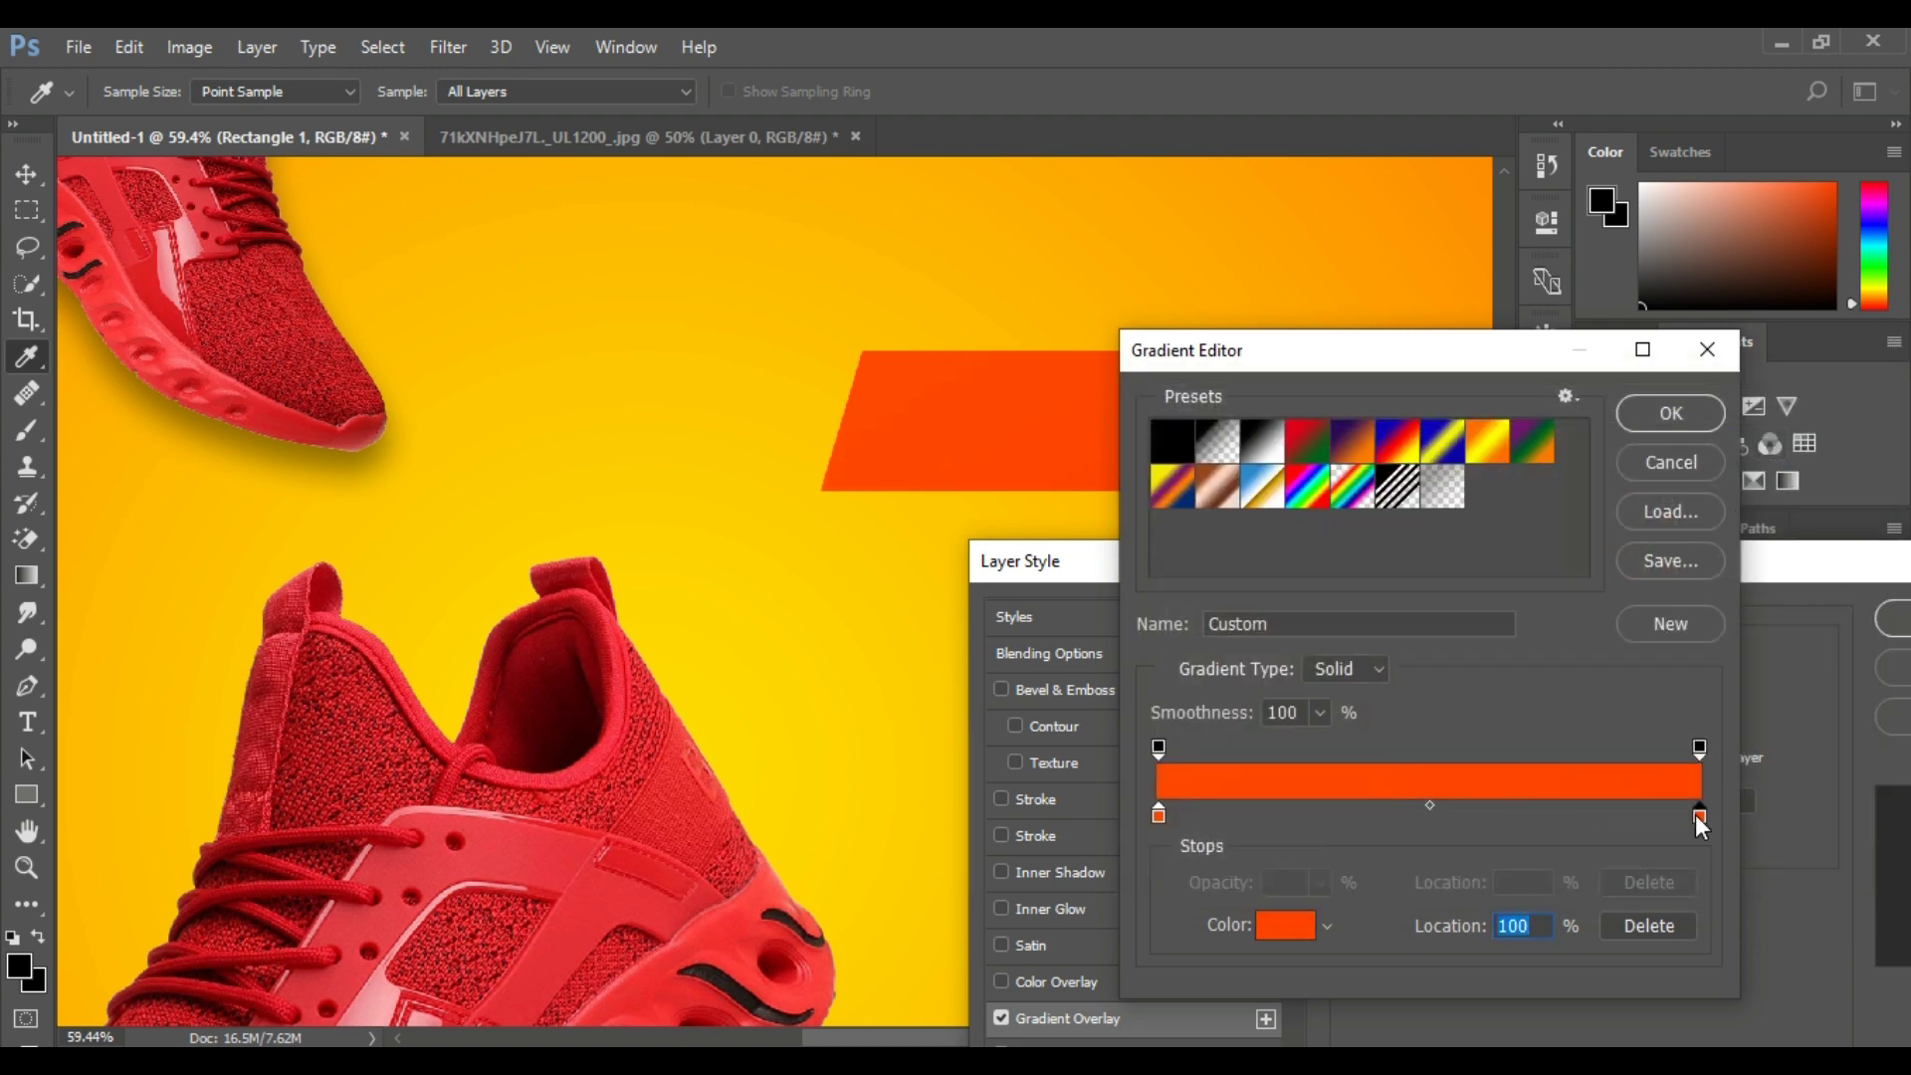
left_click(1294, 928)
left_click_drag(1533, 804, 1549, 786)
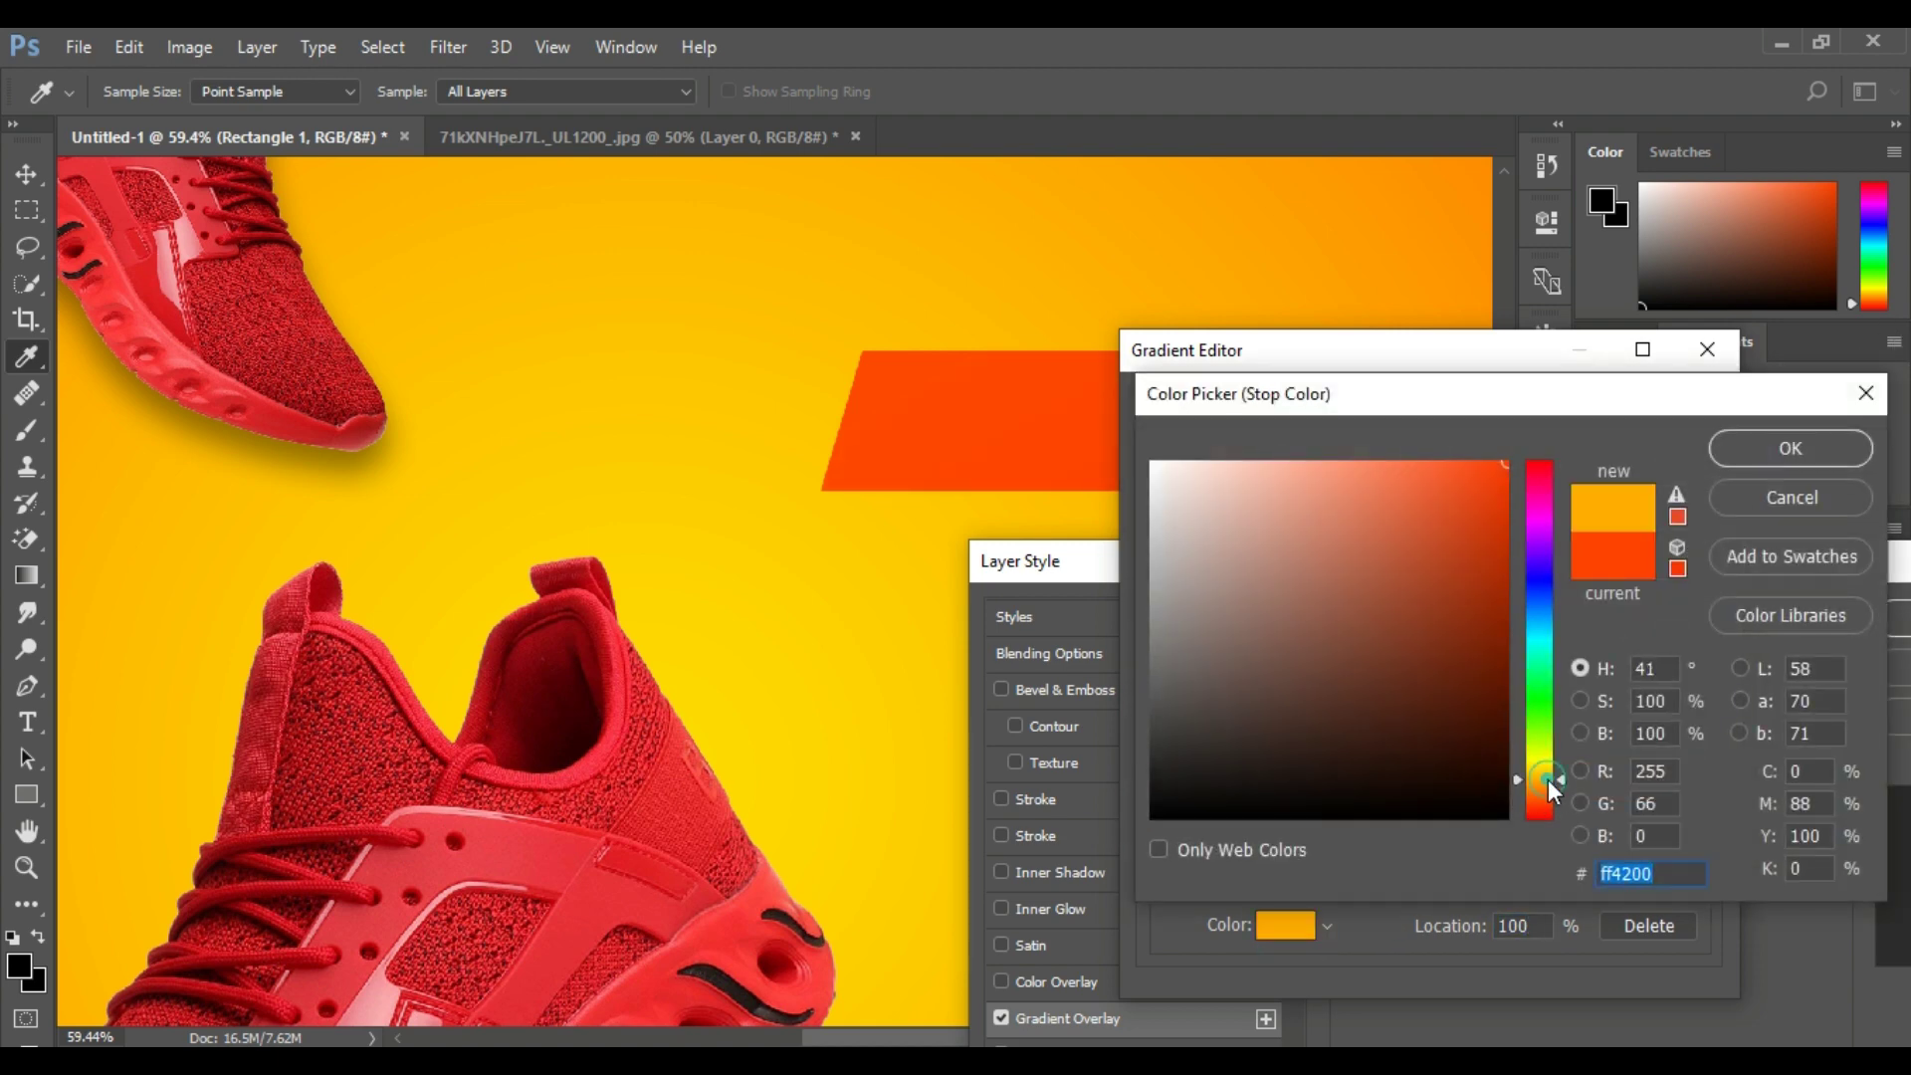
left_click(1762, 458)
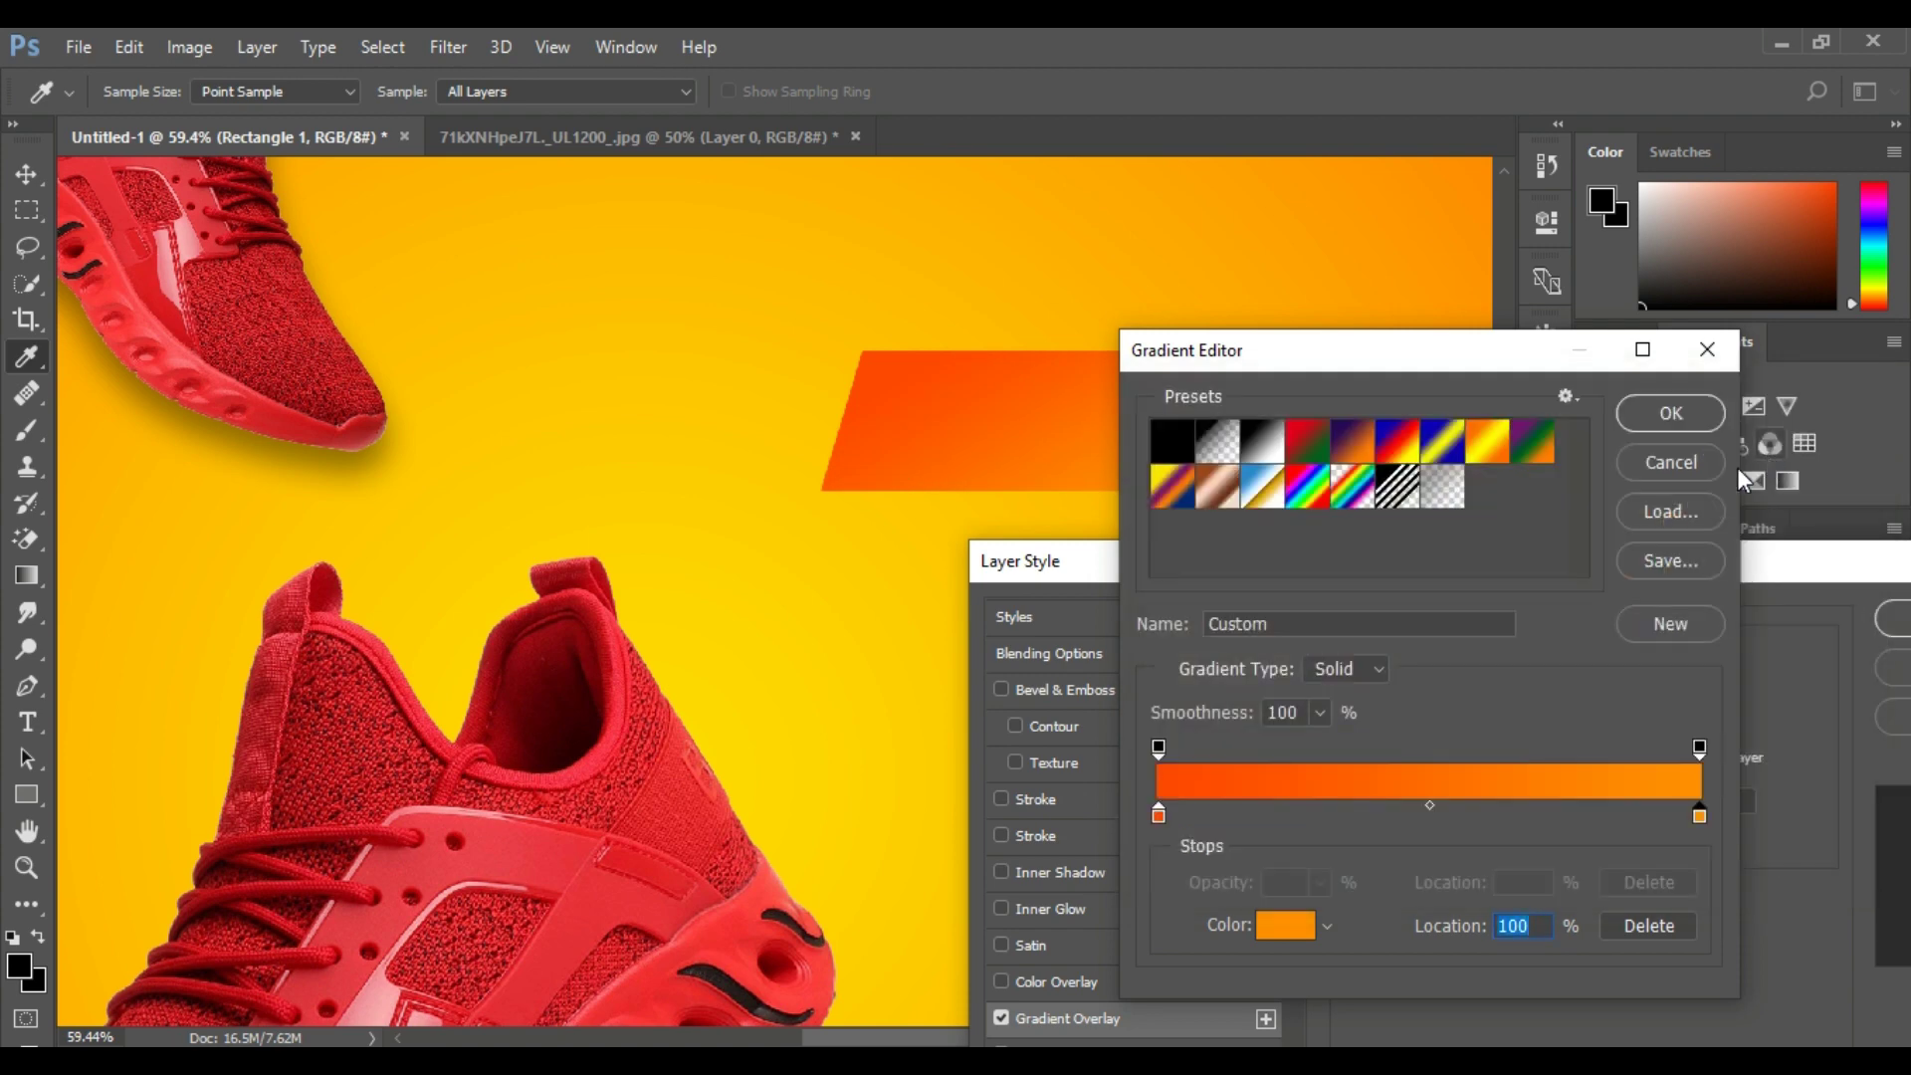
left_click(1674, 425)
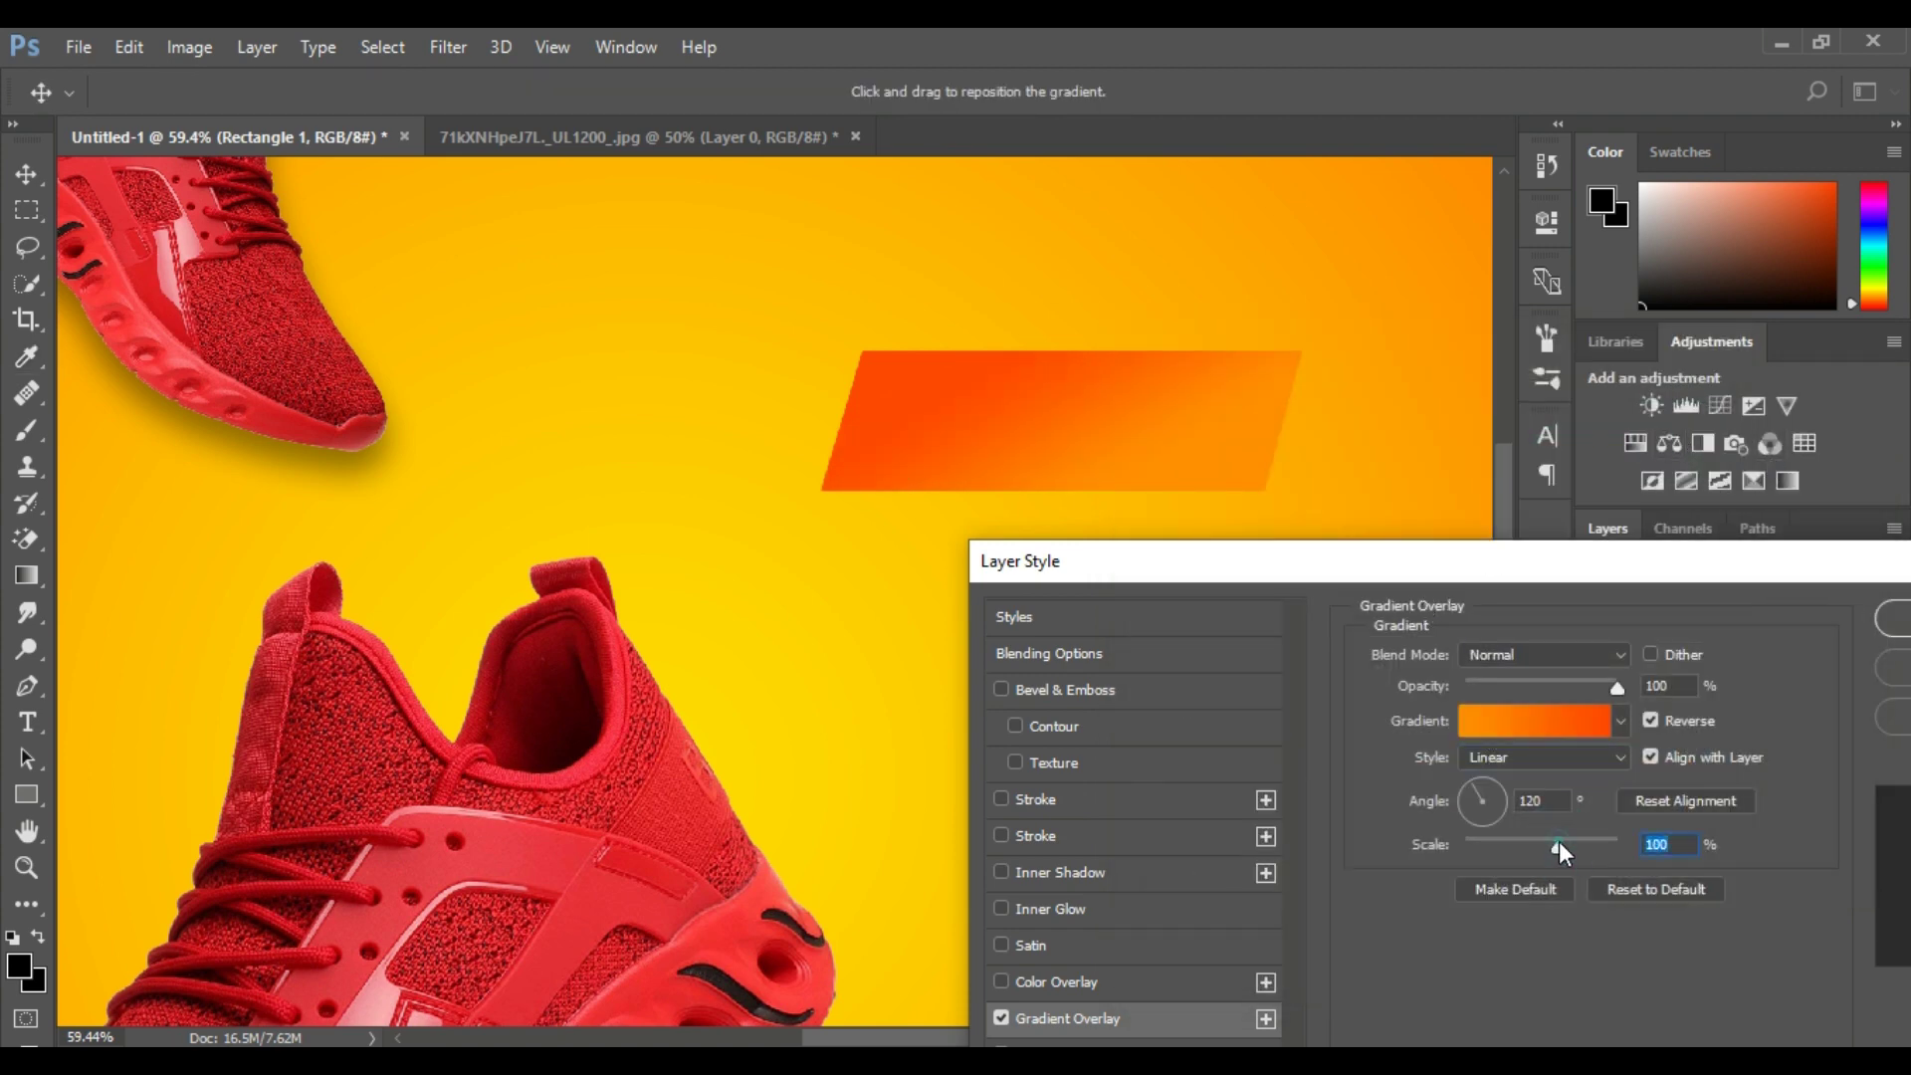
- Rotate the banner's gradient overlay to about -3° so it runs horizontally, keeping Normal blend mode
left_click(1461, 792)
left_click_drag(1472, 790, 1499, 785)
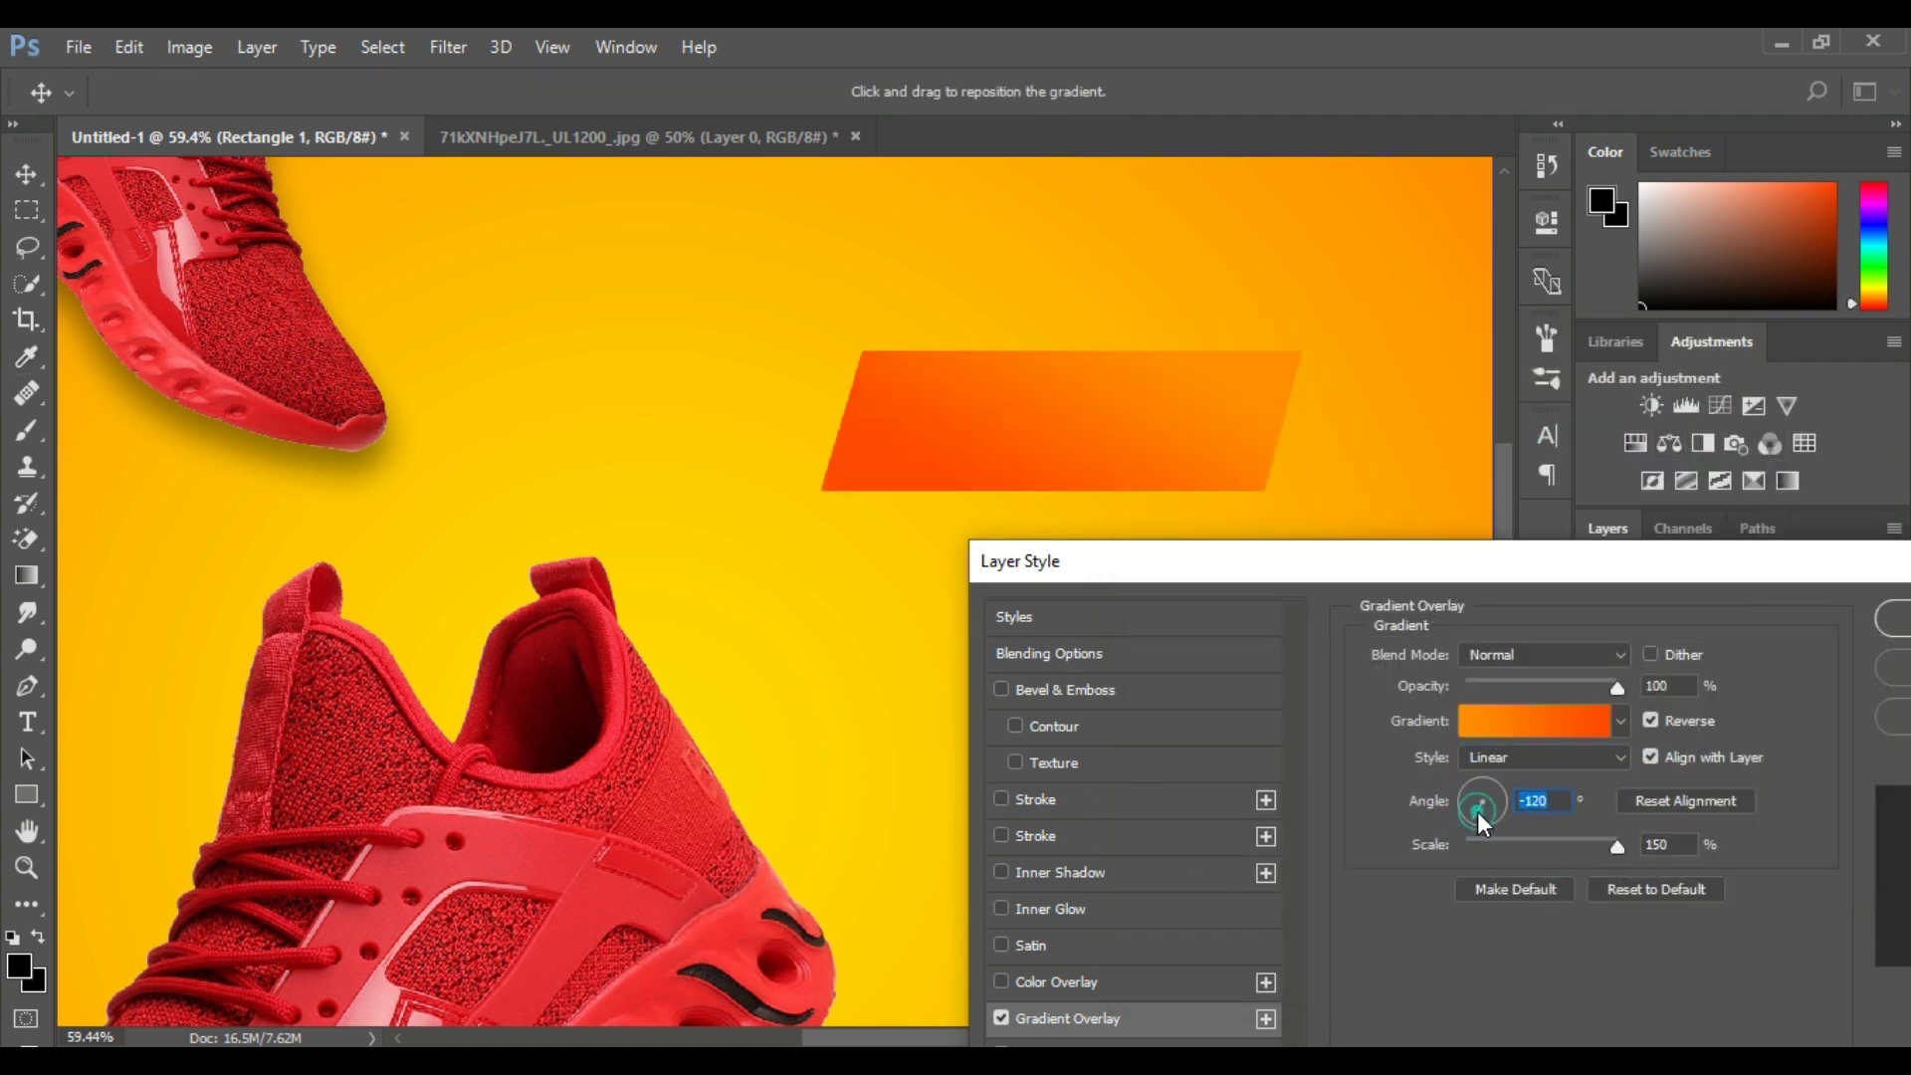
left_click_drag(1497, 784, 1489, 784)
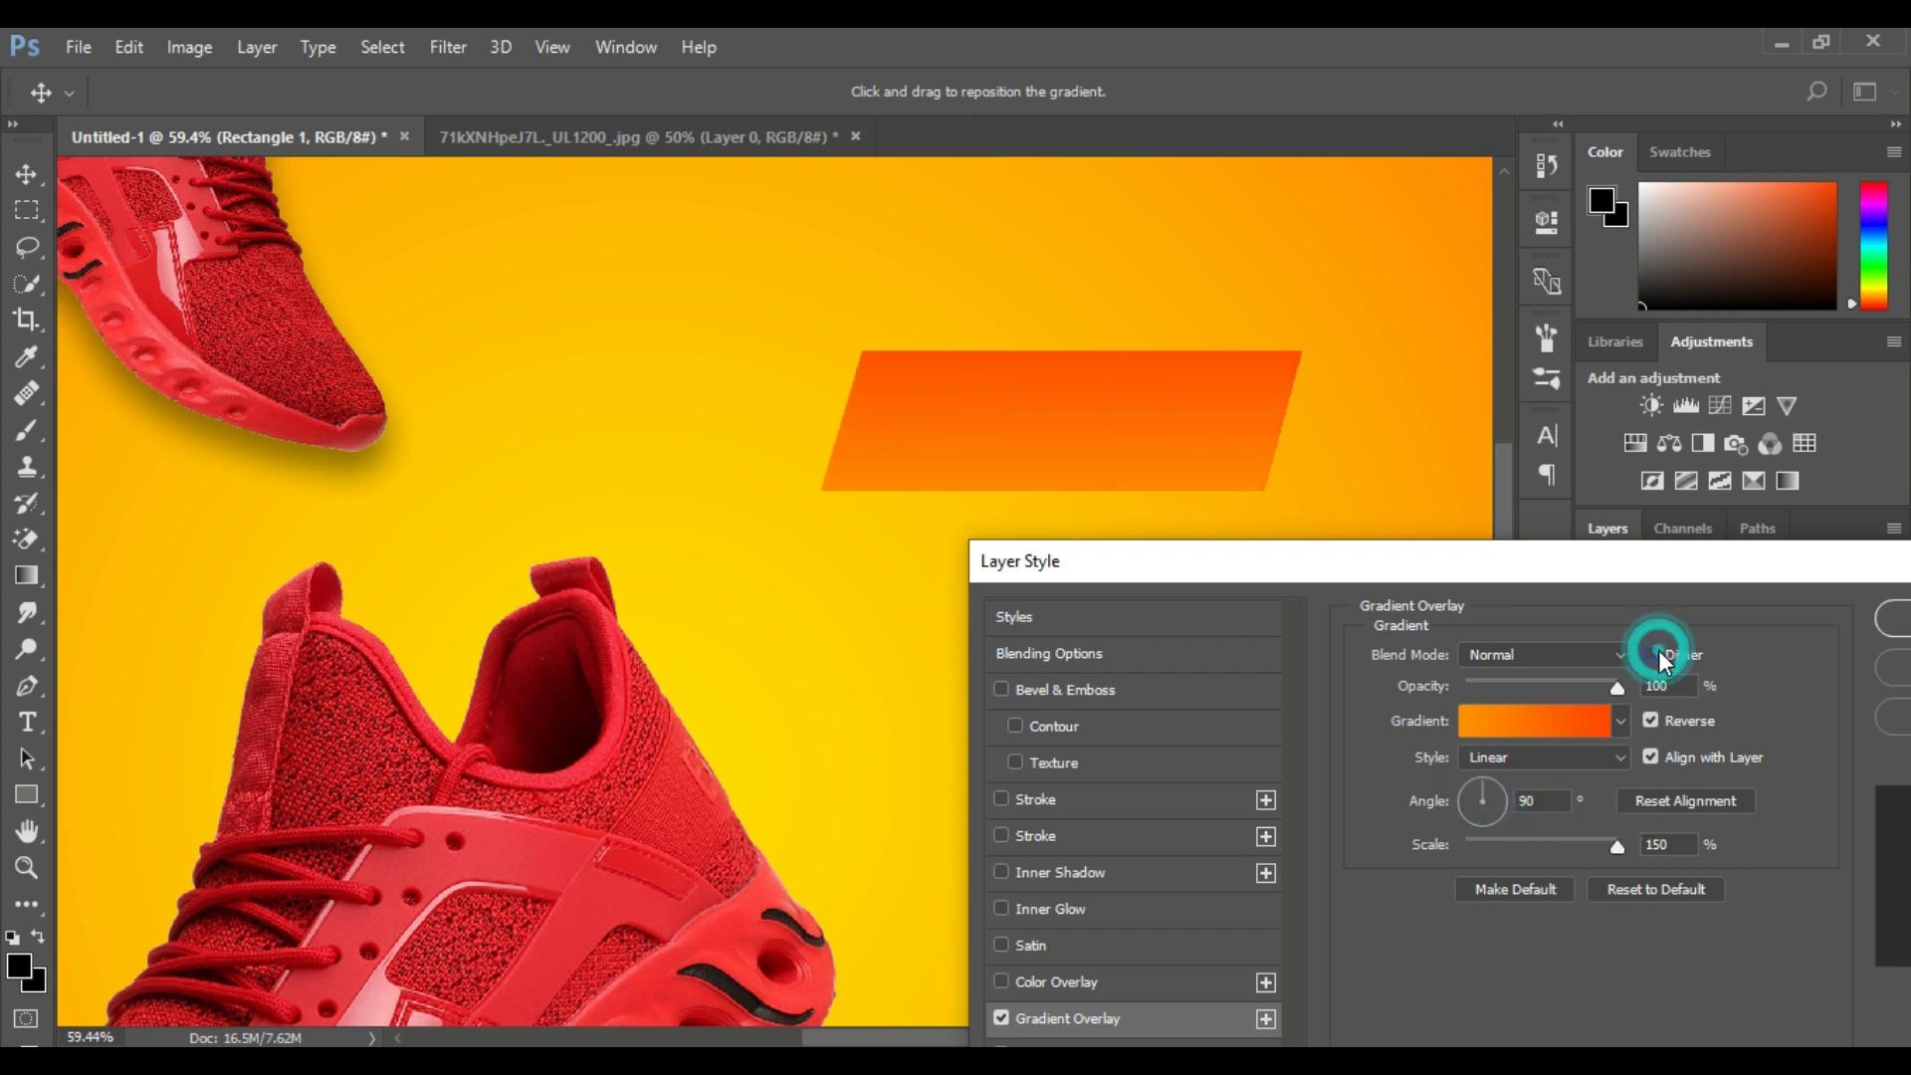
left_click(1585, 652)
left_click(1545, 656)
left_click_drag(1473, 790, 1514, 803)
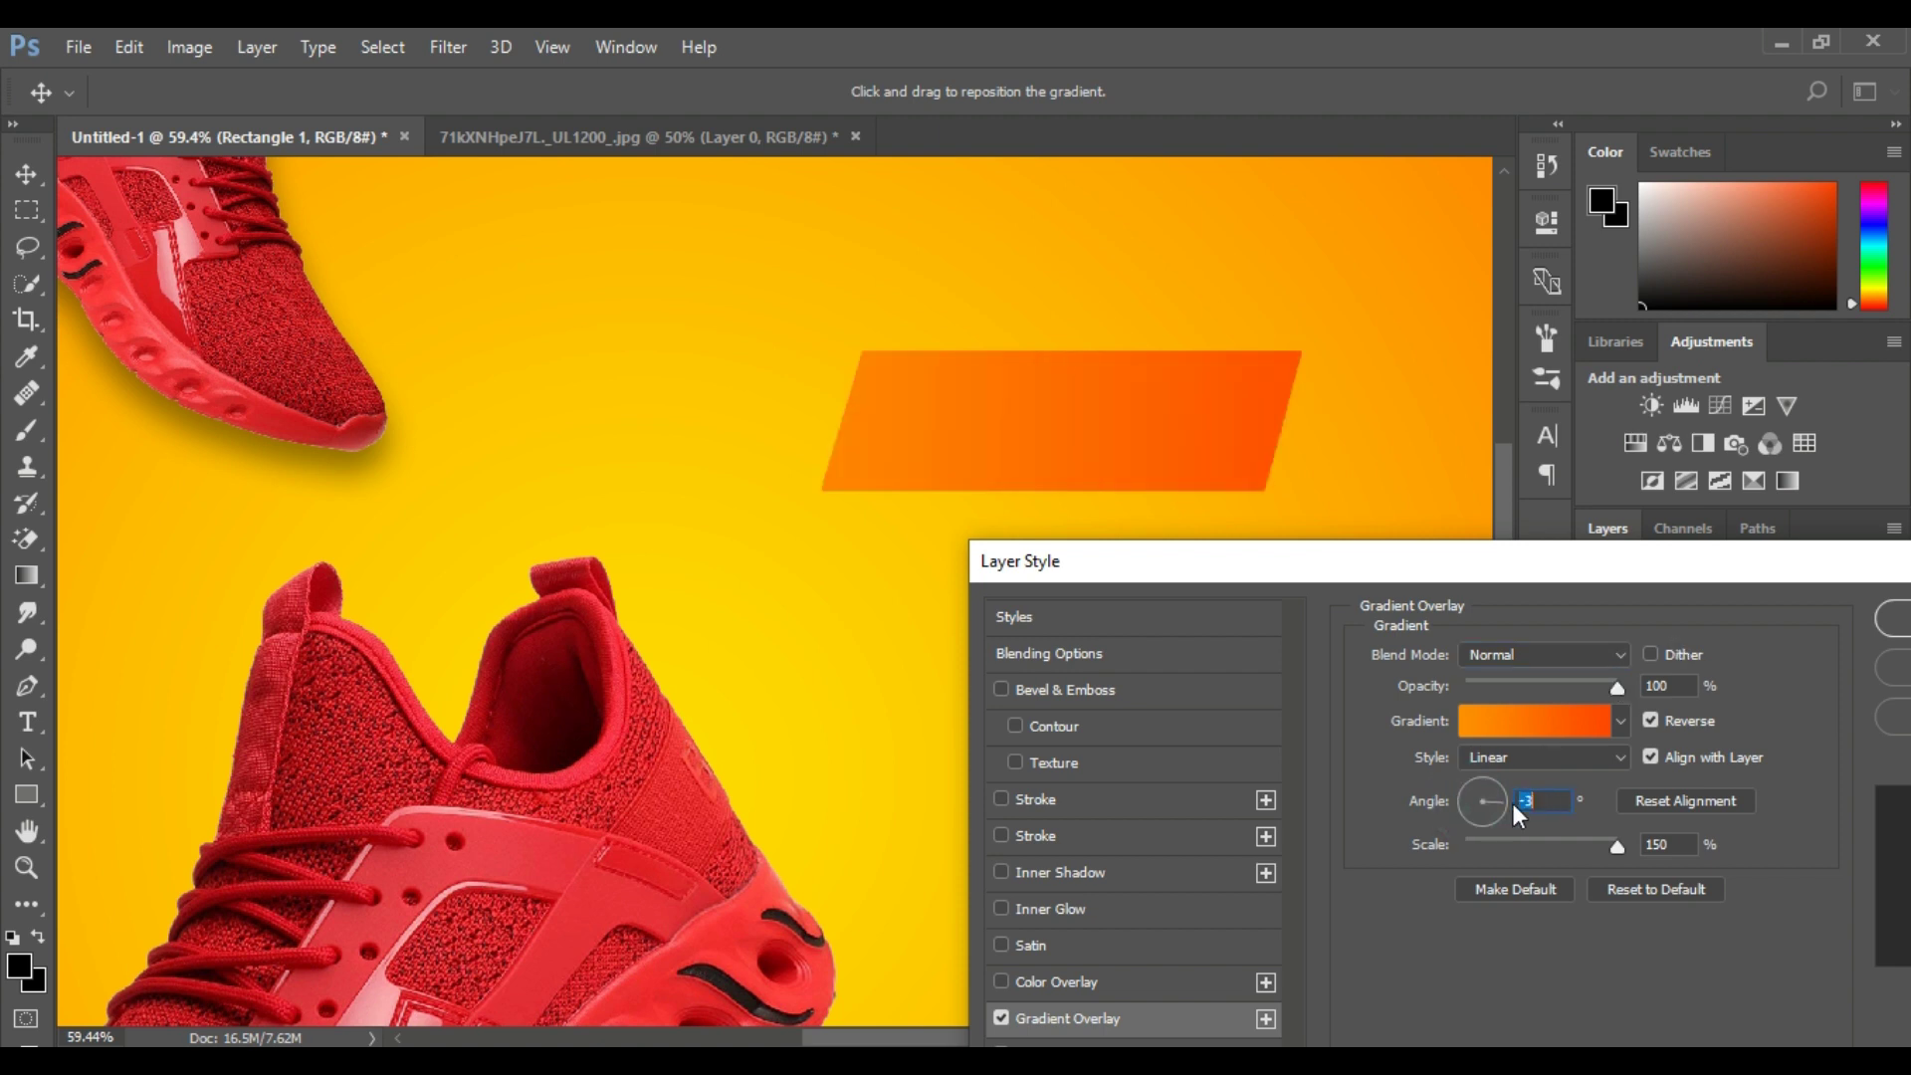
- Add a Multiply drop shadow at 43% opacity to the banner and show its settings
mouse_move(1334, 561)
left_mouse_down()
mouse_move(1486, 390)
mouse_move(1573, 398)
mouse_move(1549, 404)
left_mouse_up()
left_click(1155, 952)
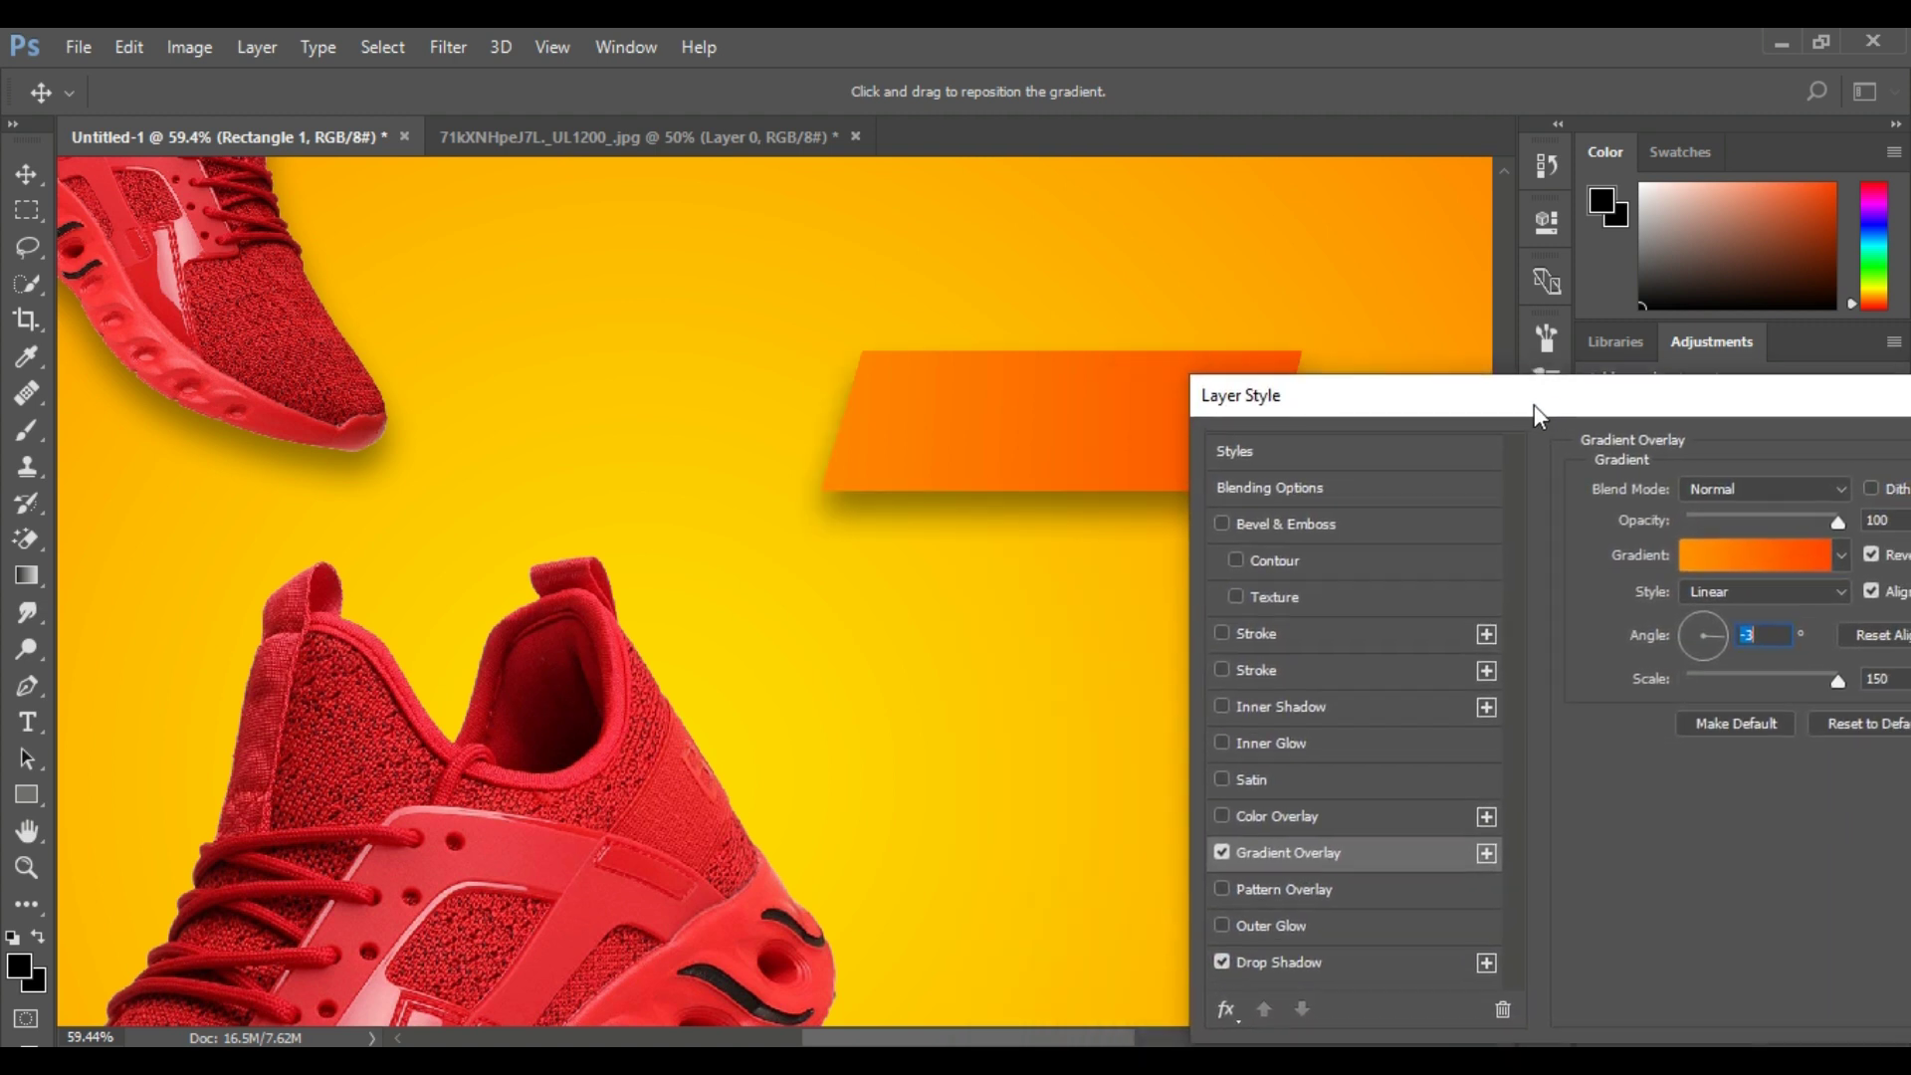
left_click(1372, 958)
- Tighten the drop shadow to distance 15, angle 90 and a slightly wider spread
left_click_drag(1722, 616, 1706, 615)
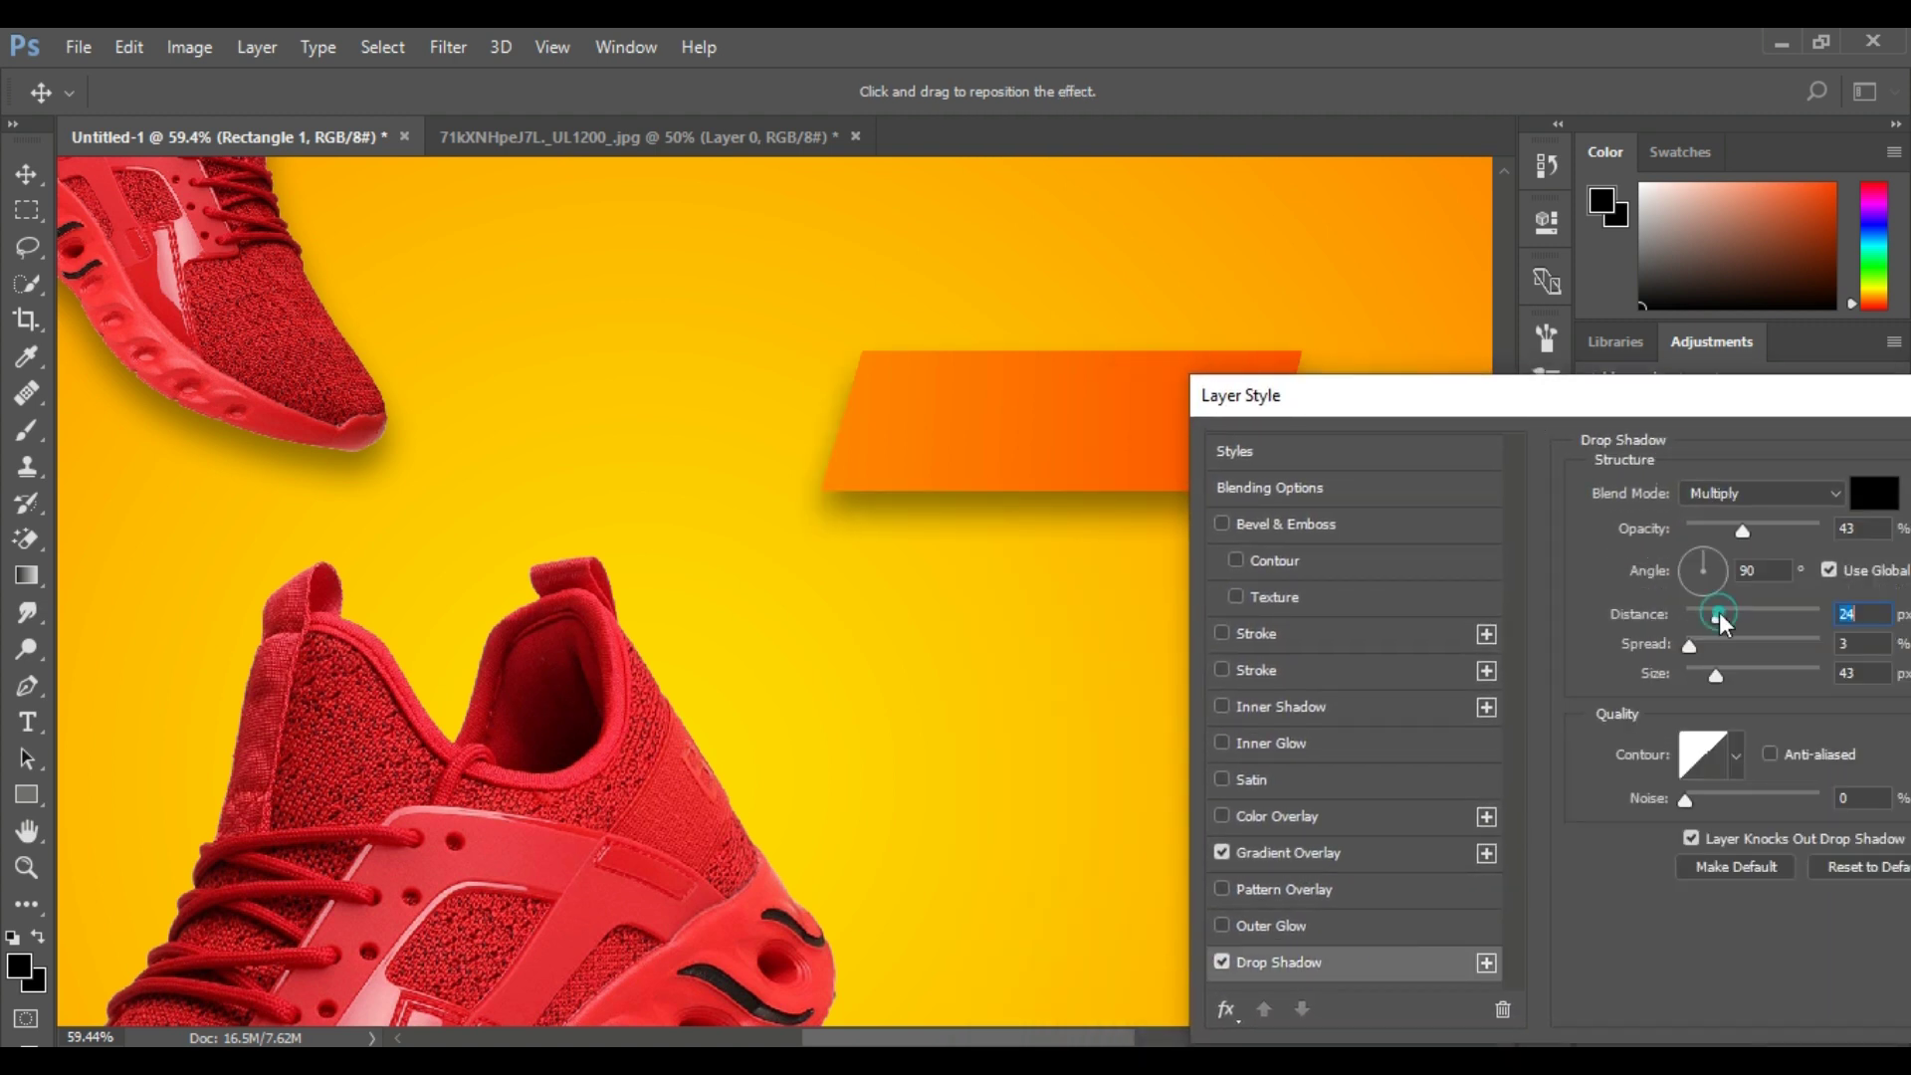
left_click(1705, 588)
left_click(1703, 554)
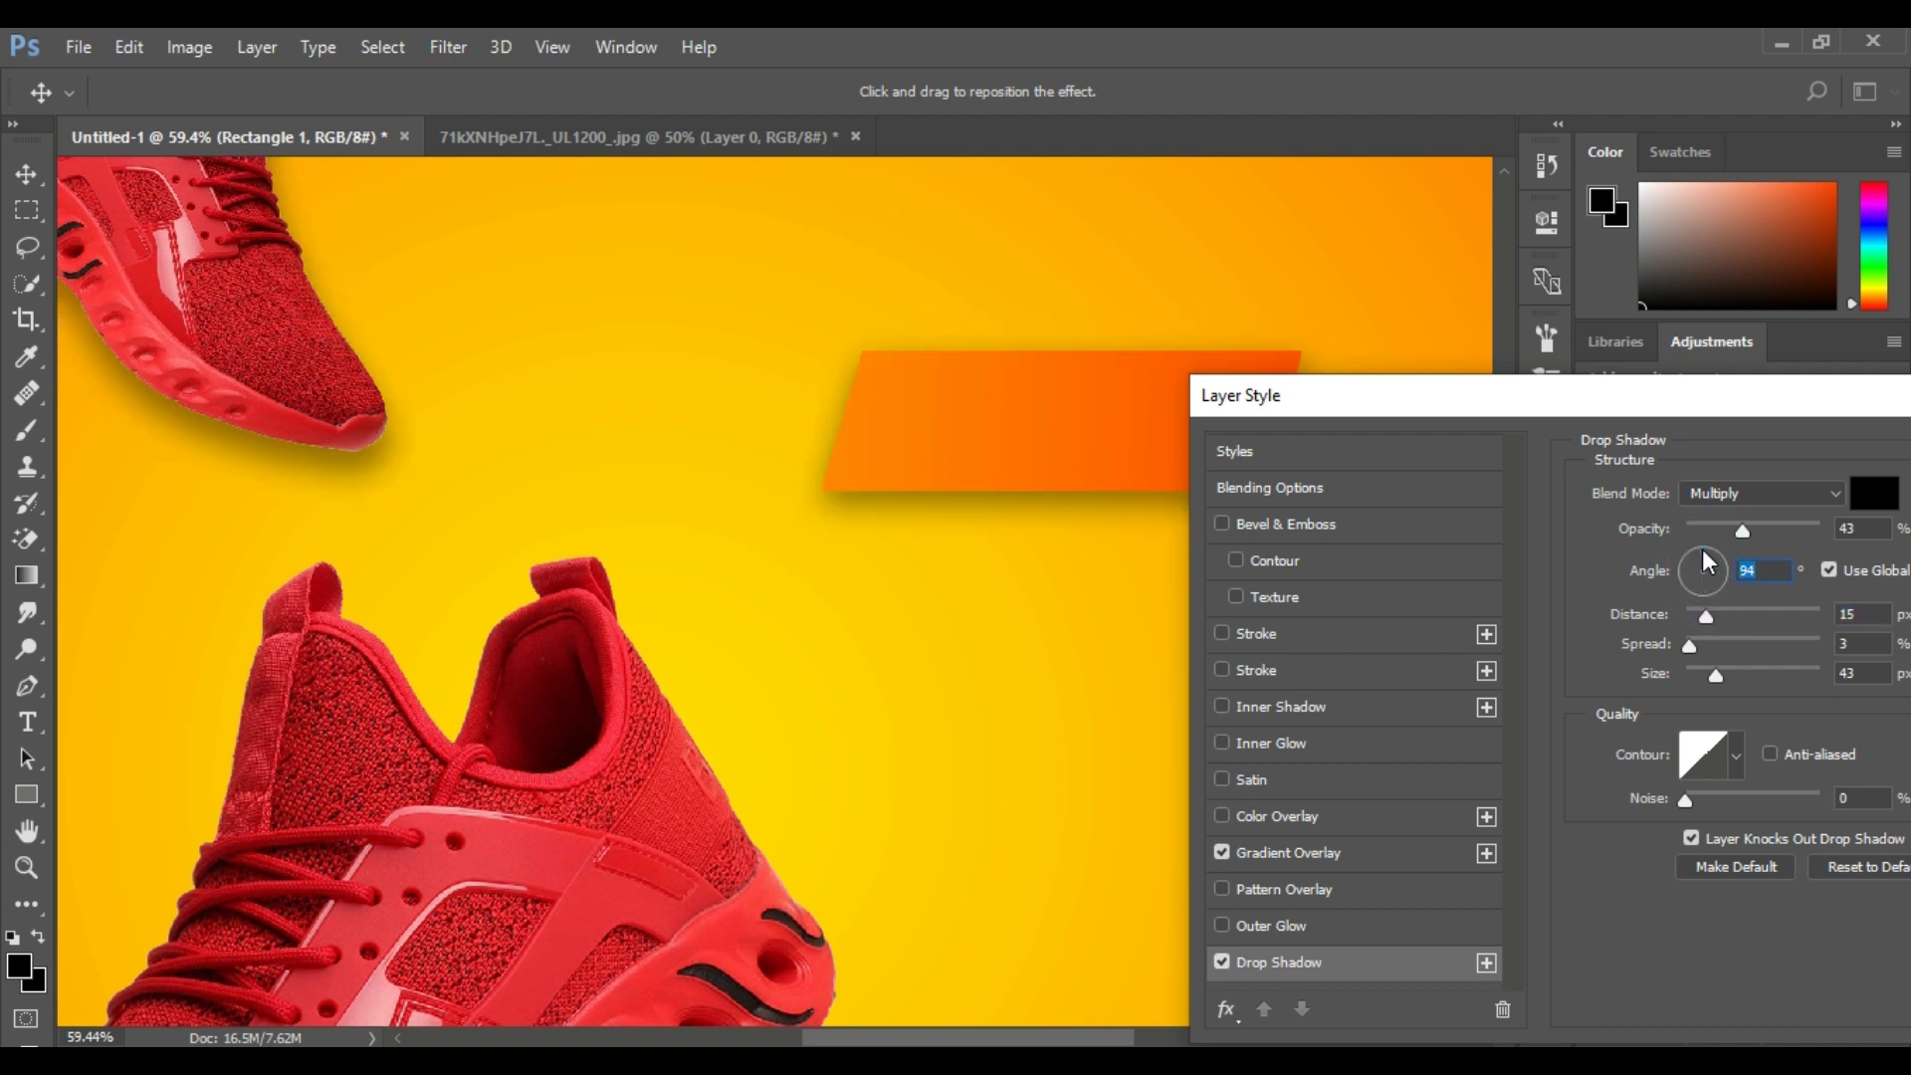
left_click(1757, 565)
key("Tab")
left_click_drag(1688, 643, 1693, 641)
- Apply the layer style and nudge the banner slightly down and left
left_click_drag(1773, 403, 1575, 445)
left_click_drag(1817, 443, 1656, 449)
left_click(1777, 519)
mouse_move(1180, 429)
left_mouse_down()
mouse_move(1135, 470)
mouse_move(1097, 618)
mouse_move(1044, 235)
left_mouse_up()
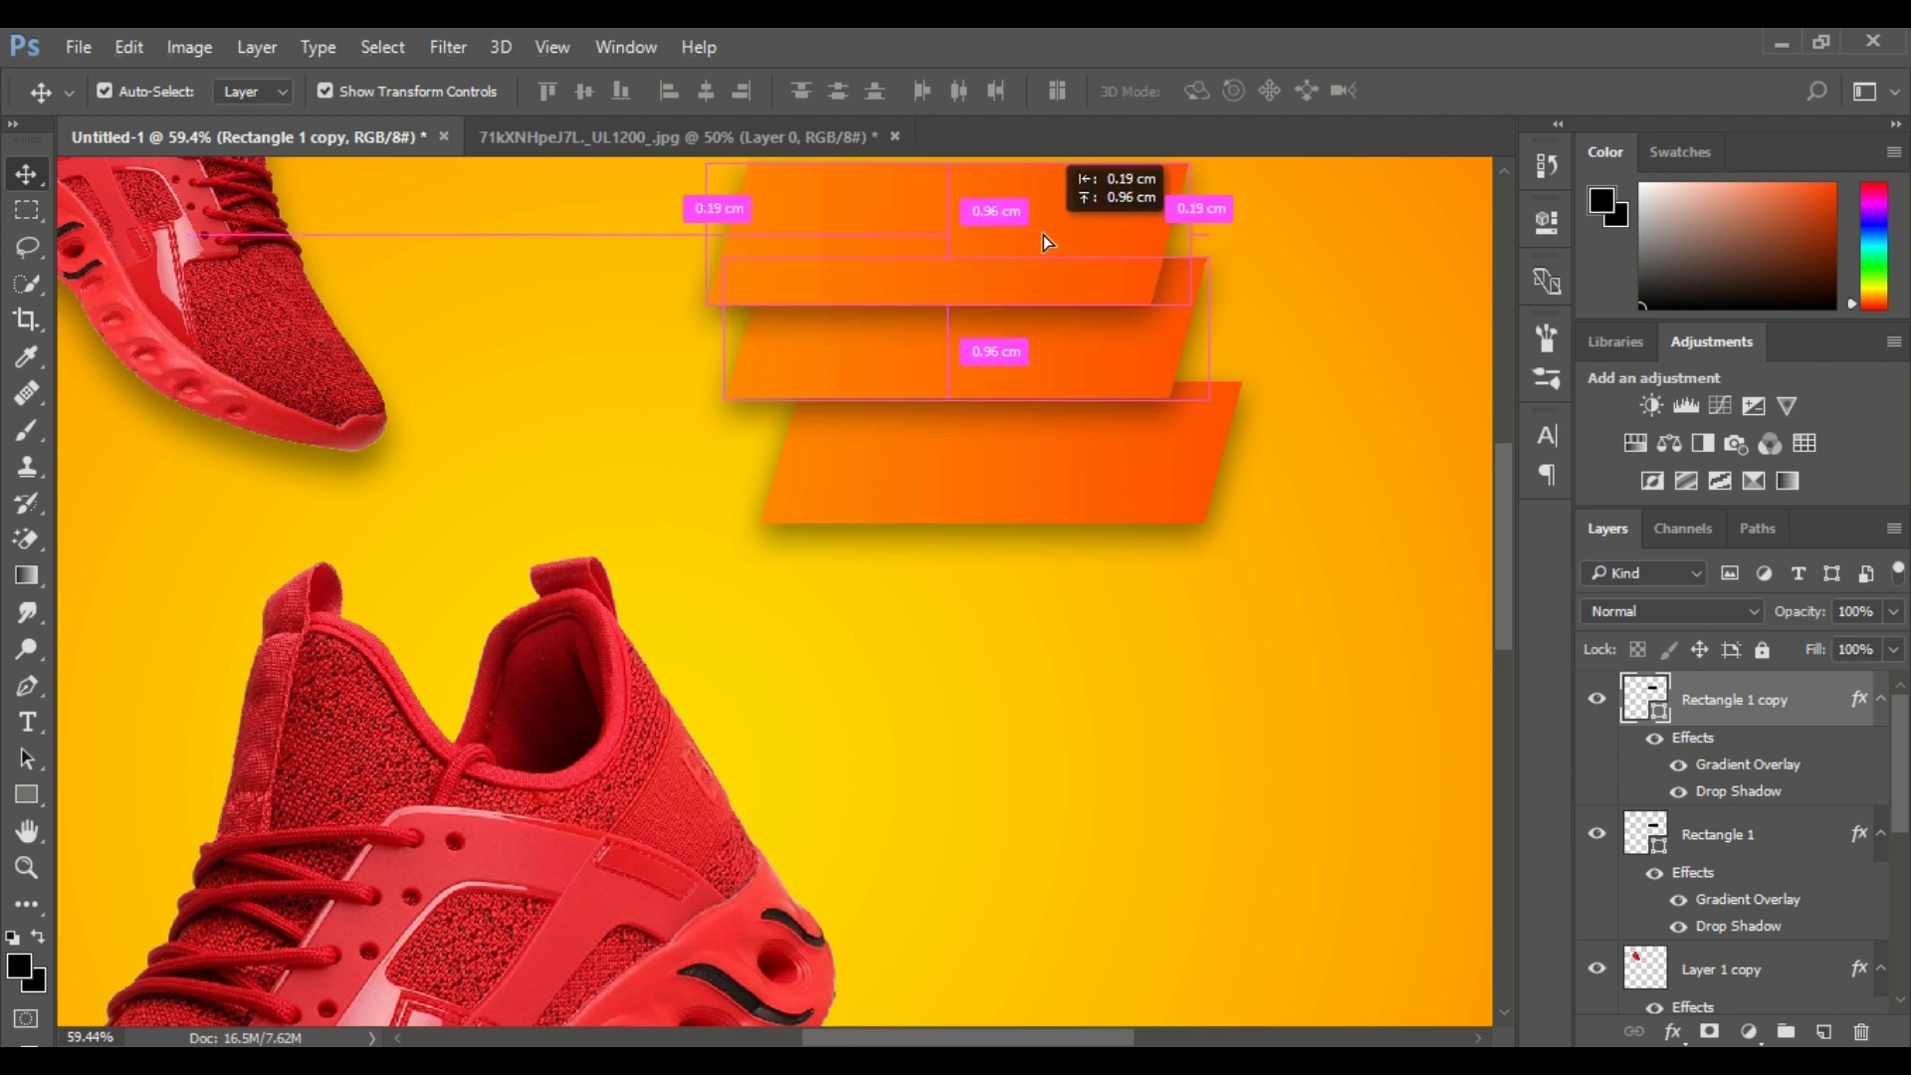
- Place a third banner copy on top and move all three banners down together
left_click_drag(1043, 235, 1042, 232, "alt")
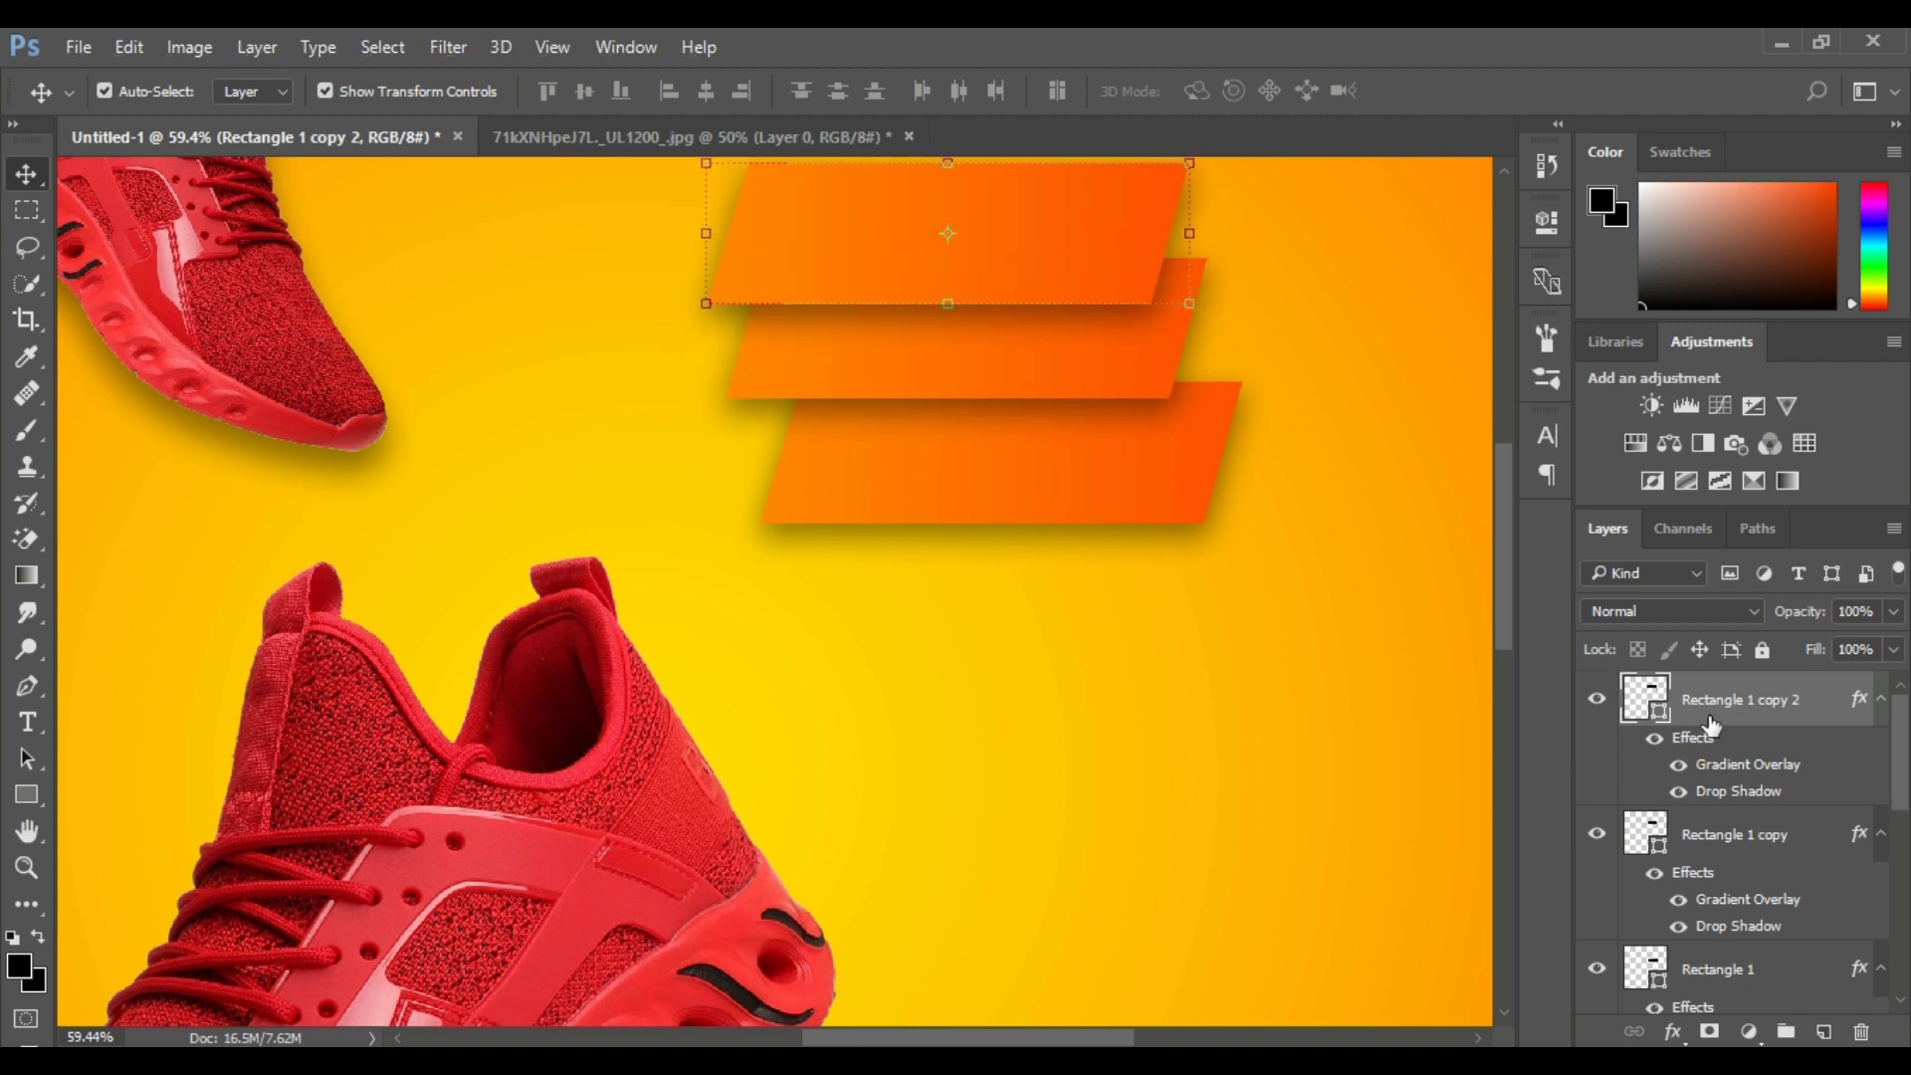
left_click(1698, 840, "shift")
left_click(1698, 973, "shift")
left_click_drag(1051, 279, 1071, 508)
left_click(1692, 709)
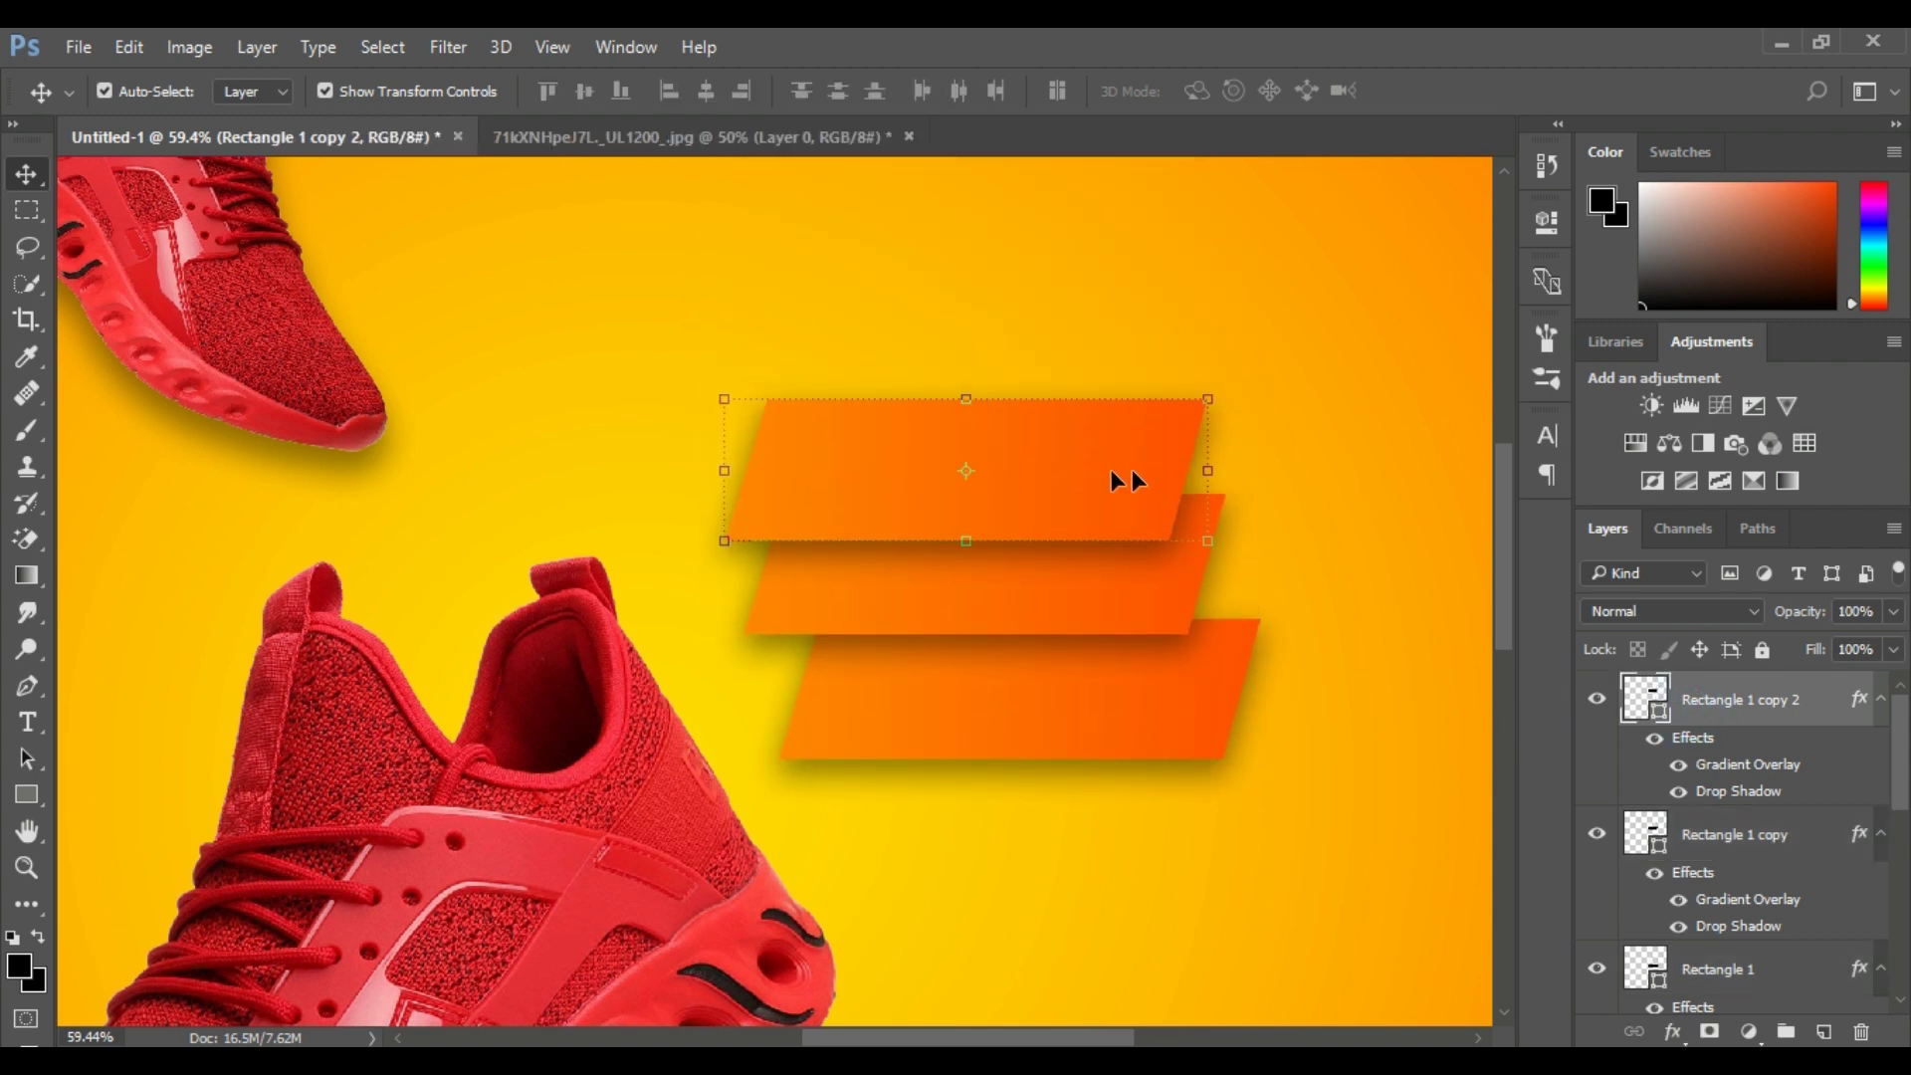
- Shrink the top orange band to about 85% and shift it to the right
left_click_drag(1209, 544, 1141, 510)
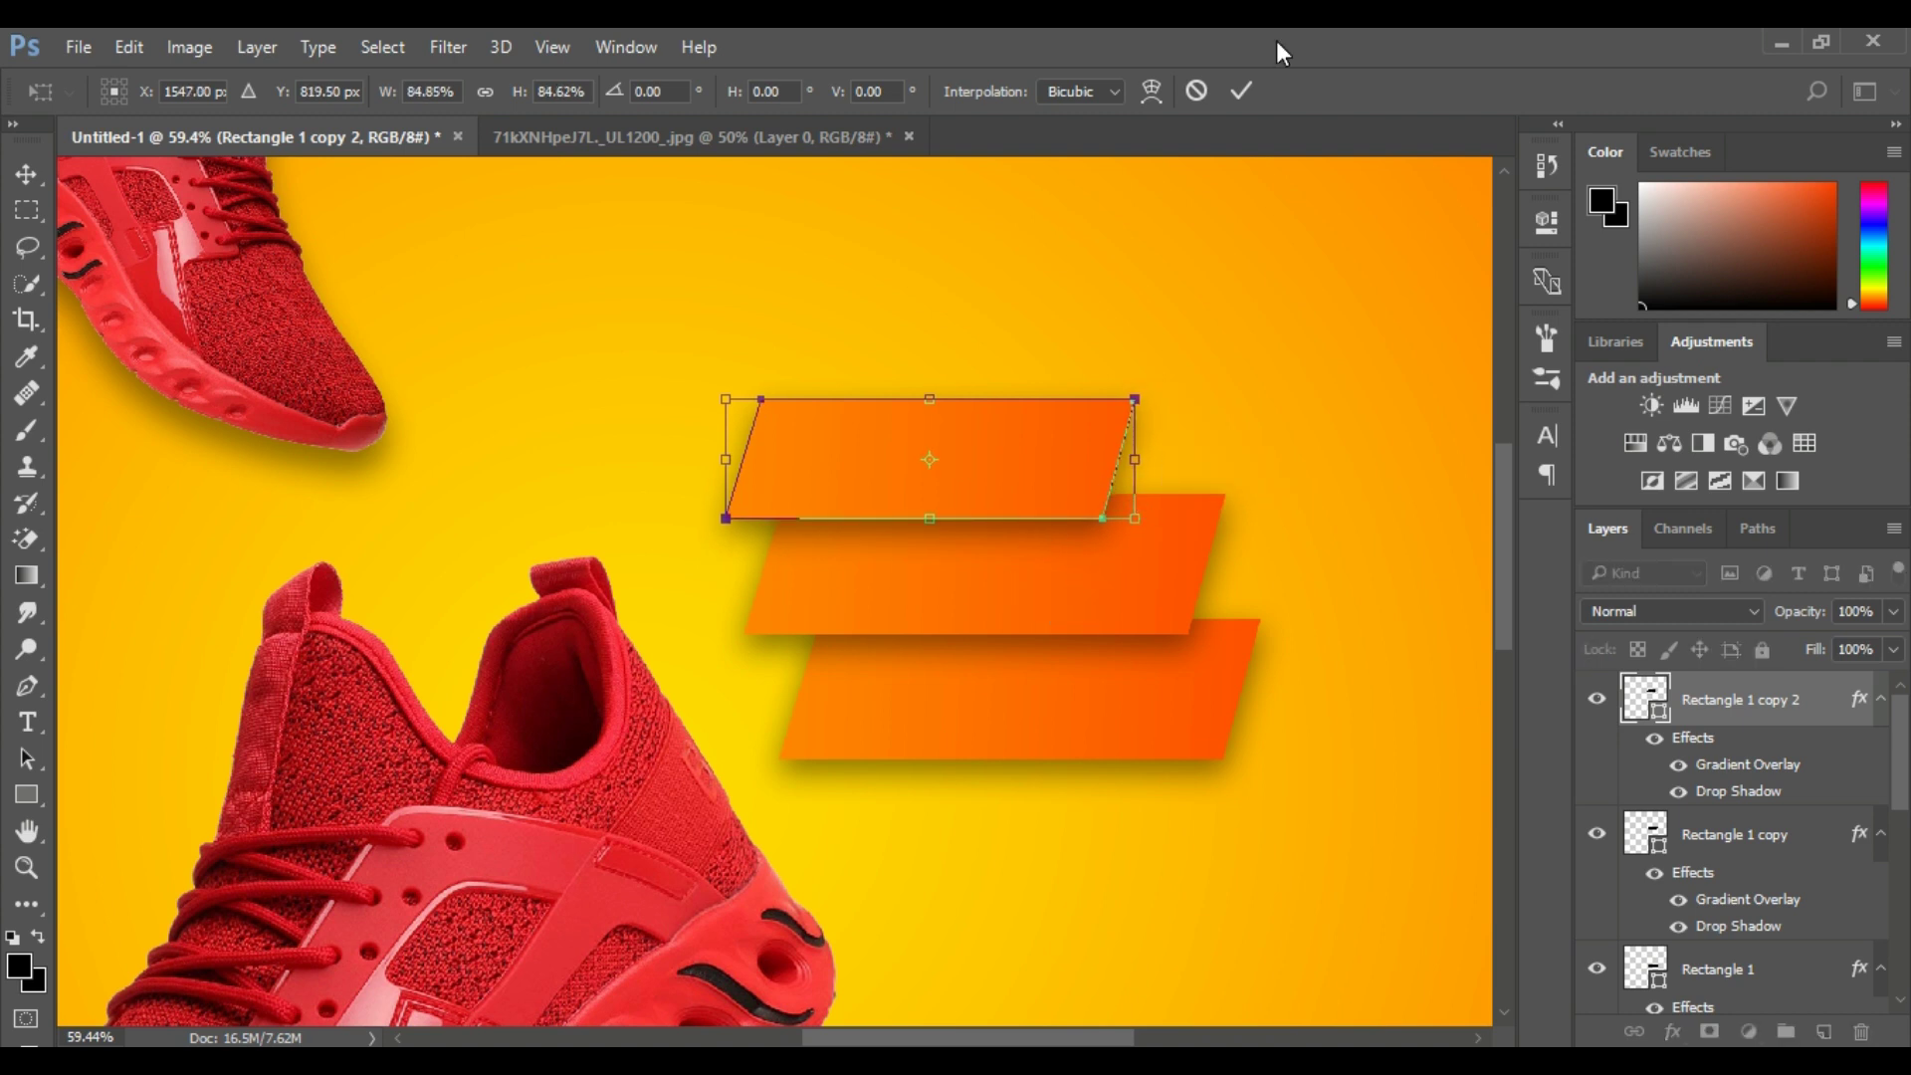
left_click(1241, 91)
left_click_drag(976, 495, 1026, 488)
left_click(1071, 571)
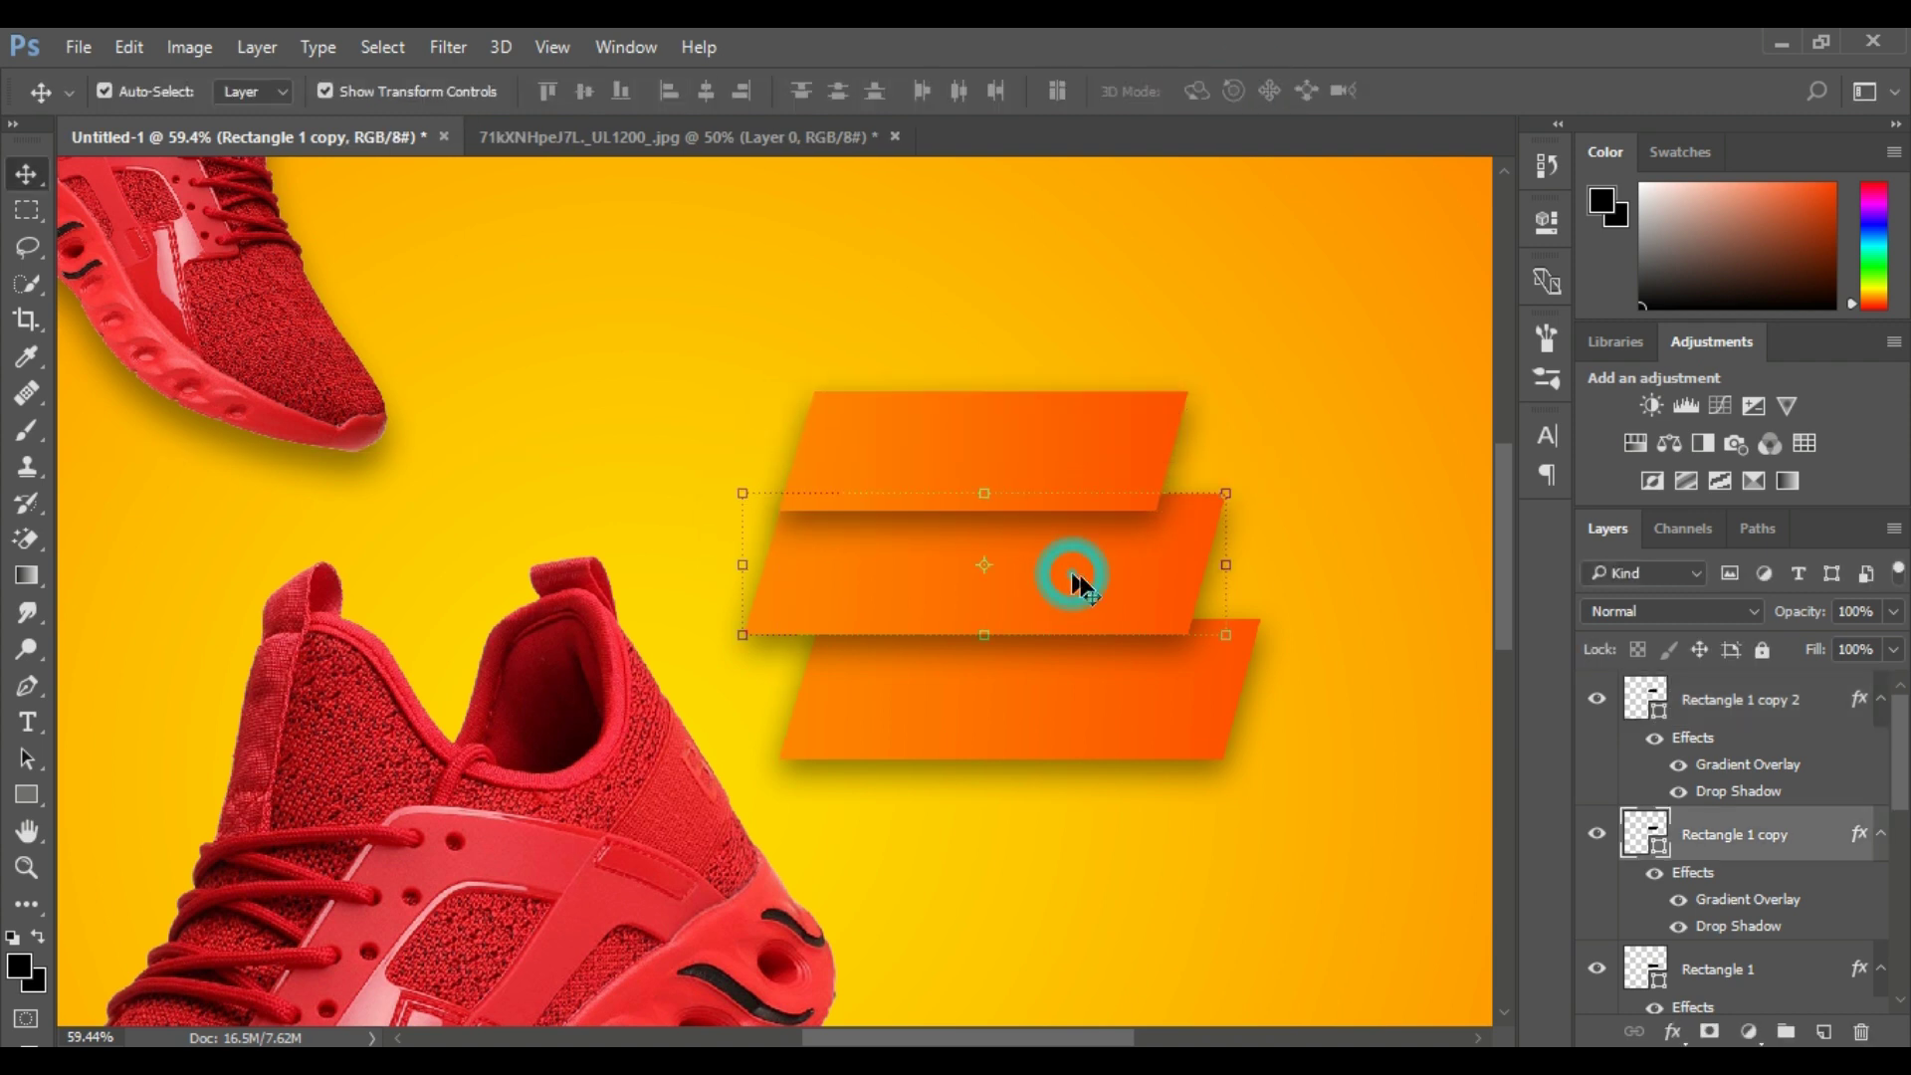
- Shrink the middle band to about 95% and nudge the top band slightly right
key("ctrl+t")
left_click_drag(1225, 634, 1157, 562)
left_click(1242, 91)
left_click(1063, 414)
key("shift+Right")
key("shift+Right")
- Shift the bottom band left, shrink it slightly, and add a new empty Layer 2
left_click(1034, 669)
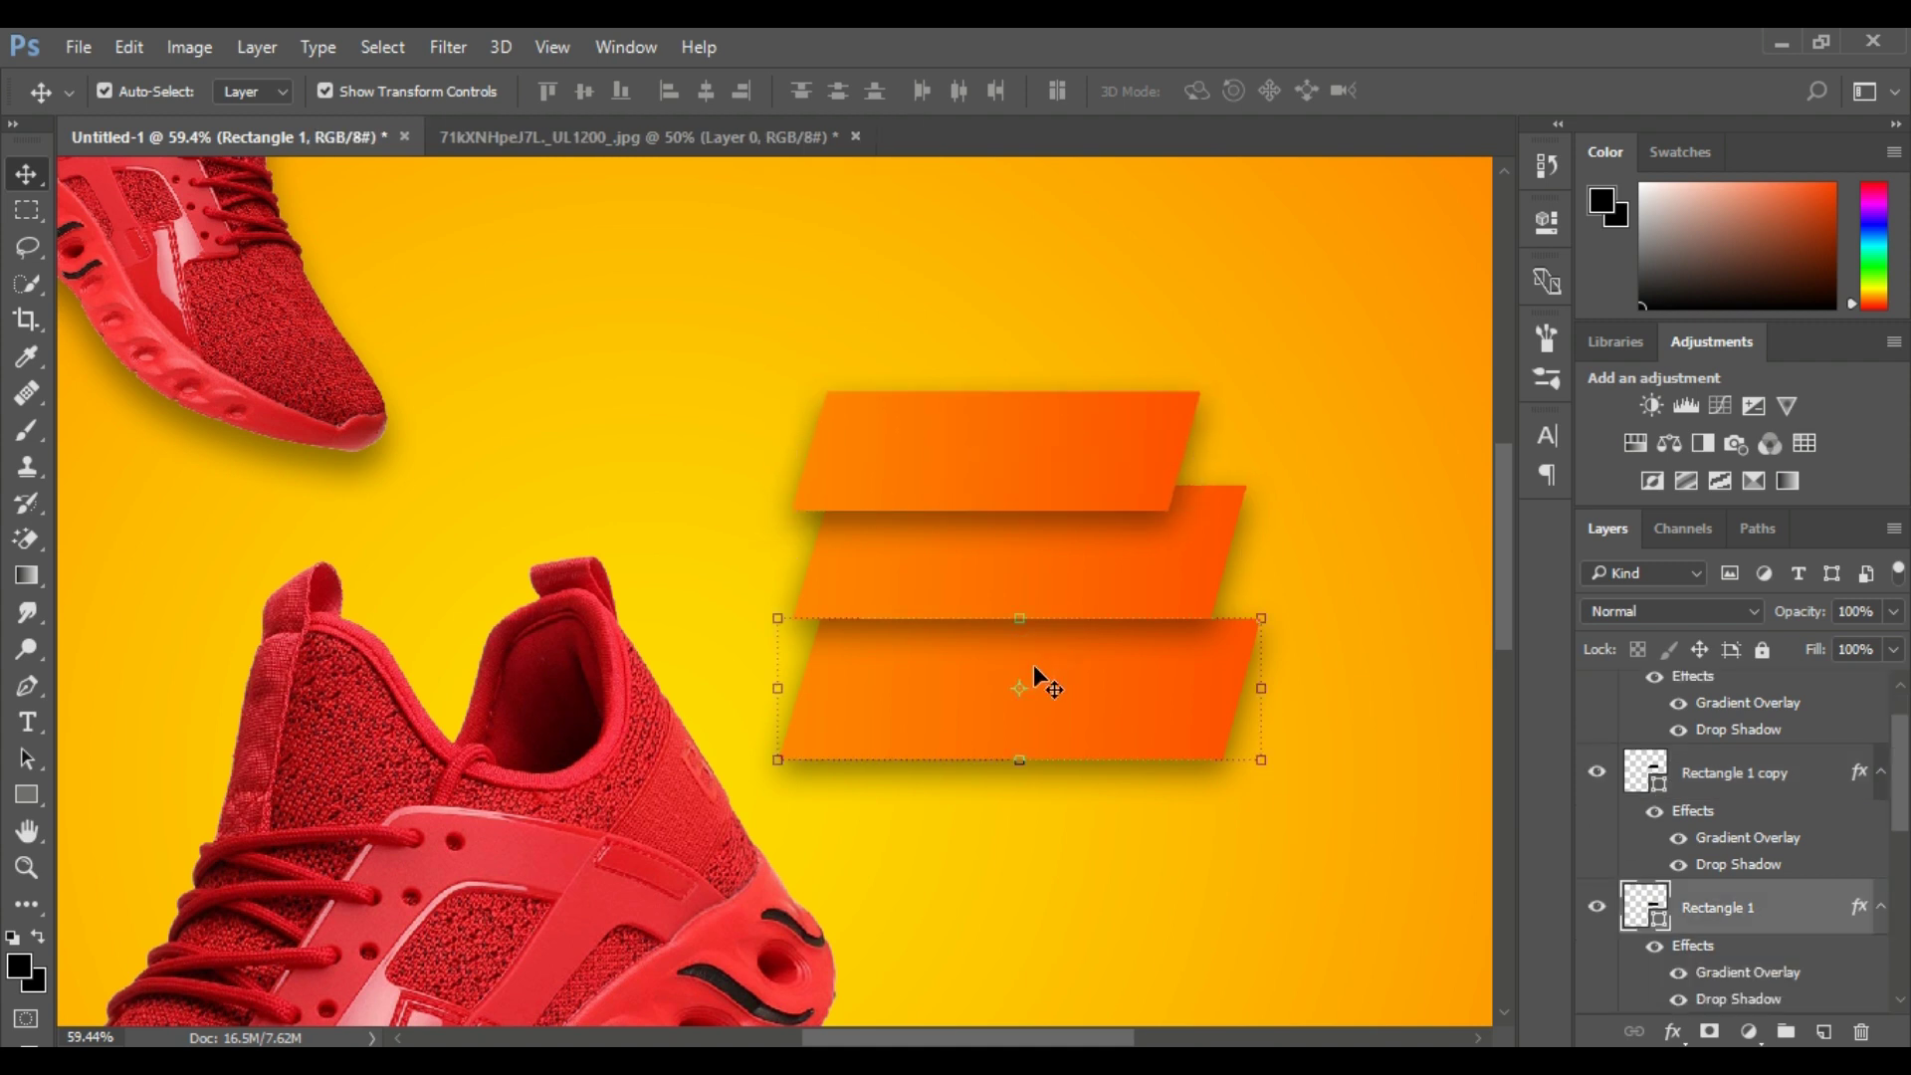
left_click_drag(1034, 668, 1031, 645)
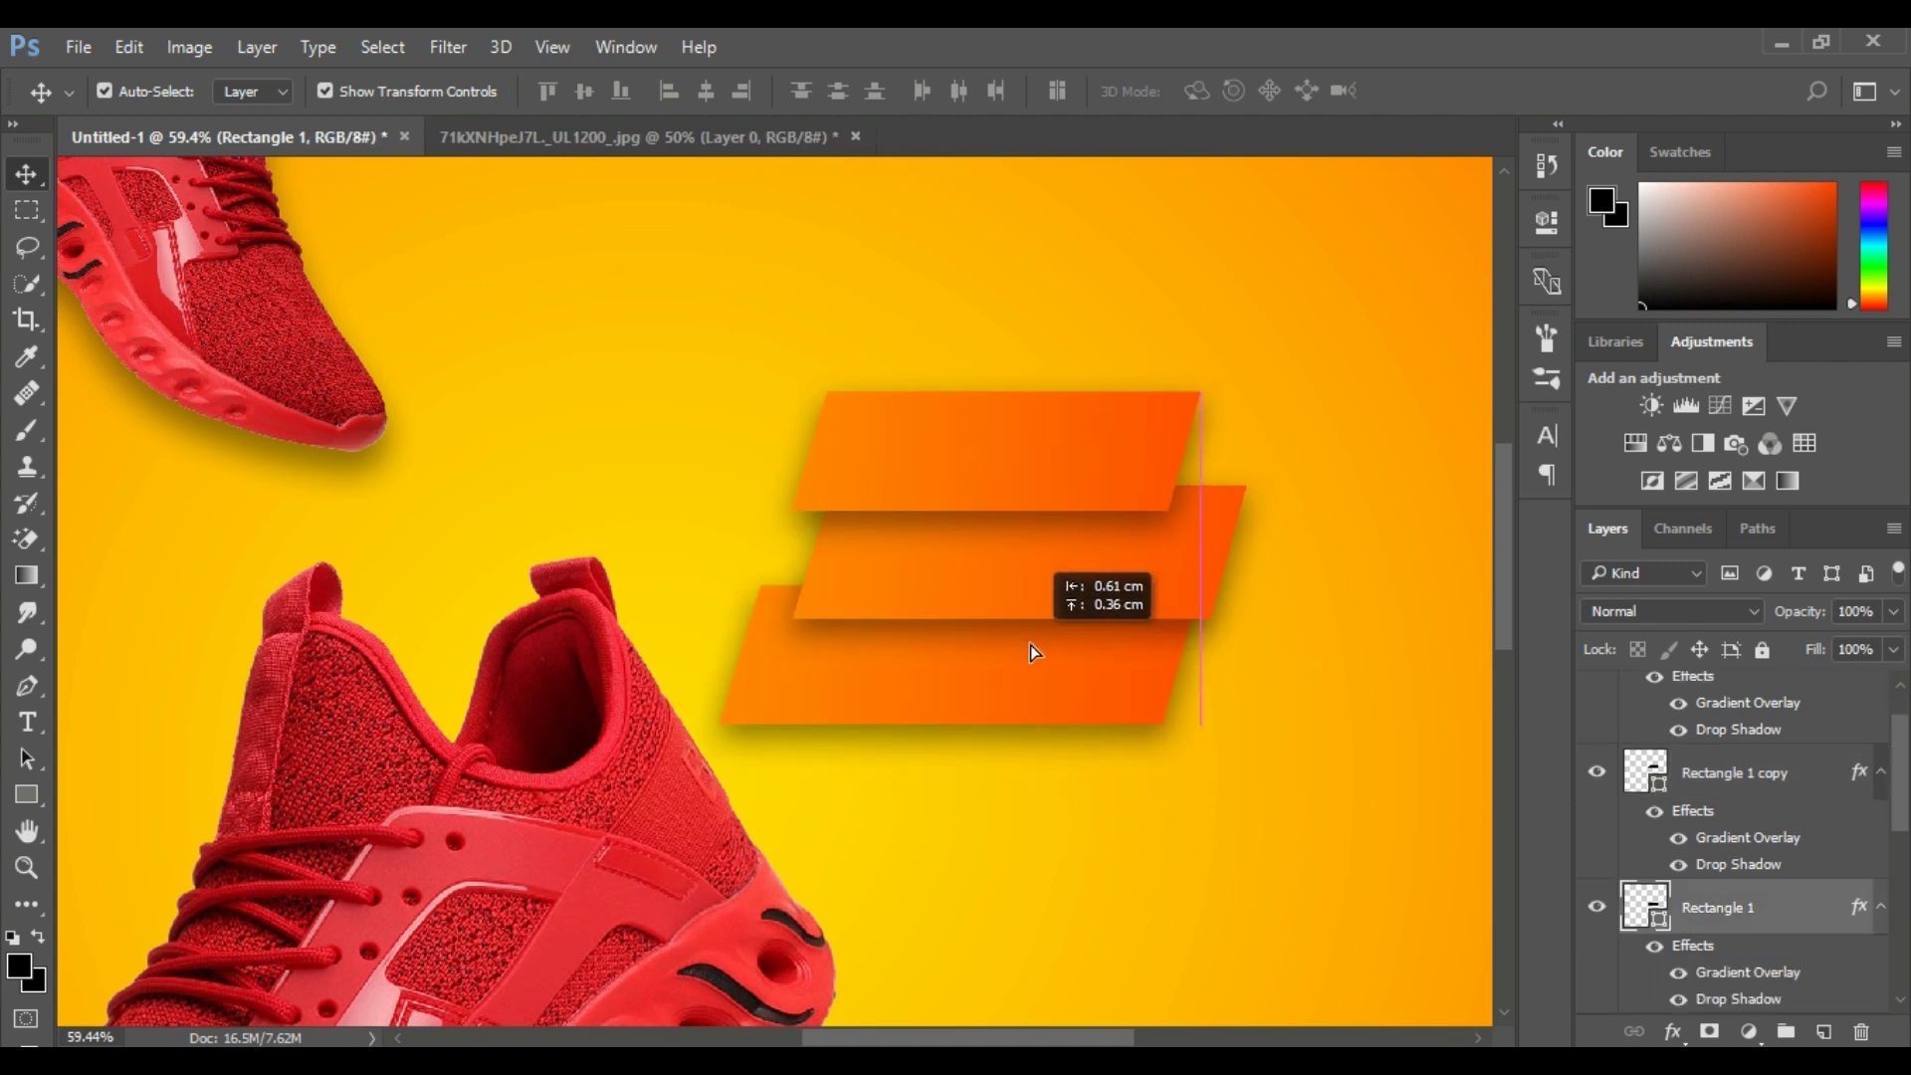
left_click_drag(1031, 645, 1022, 651)
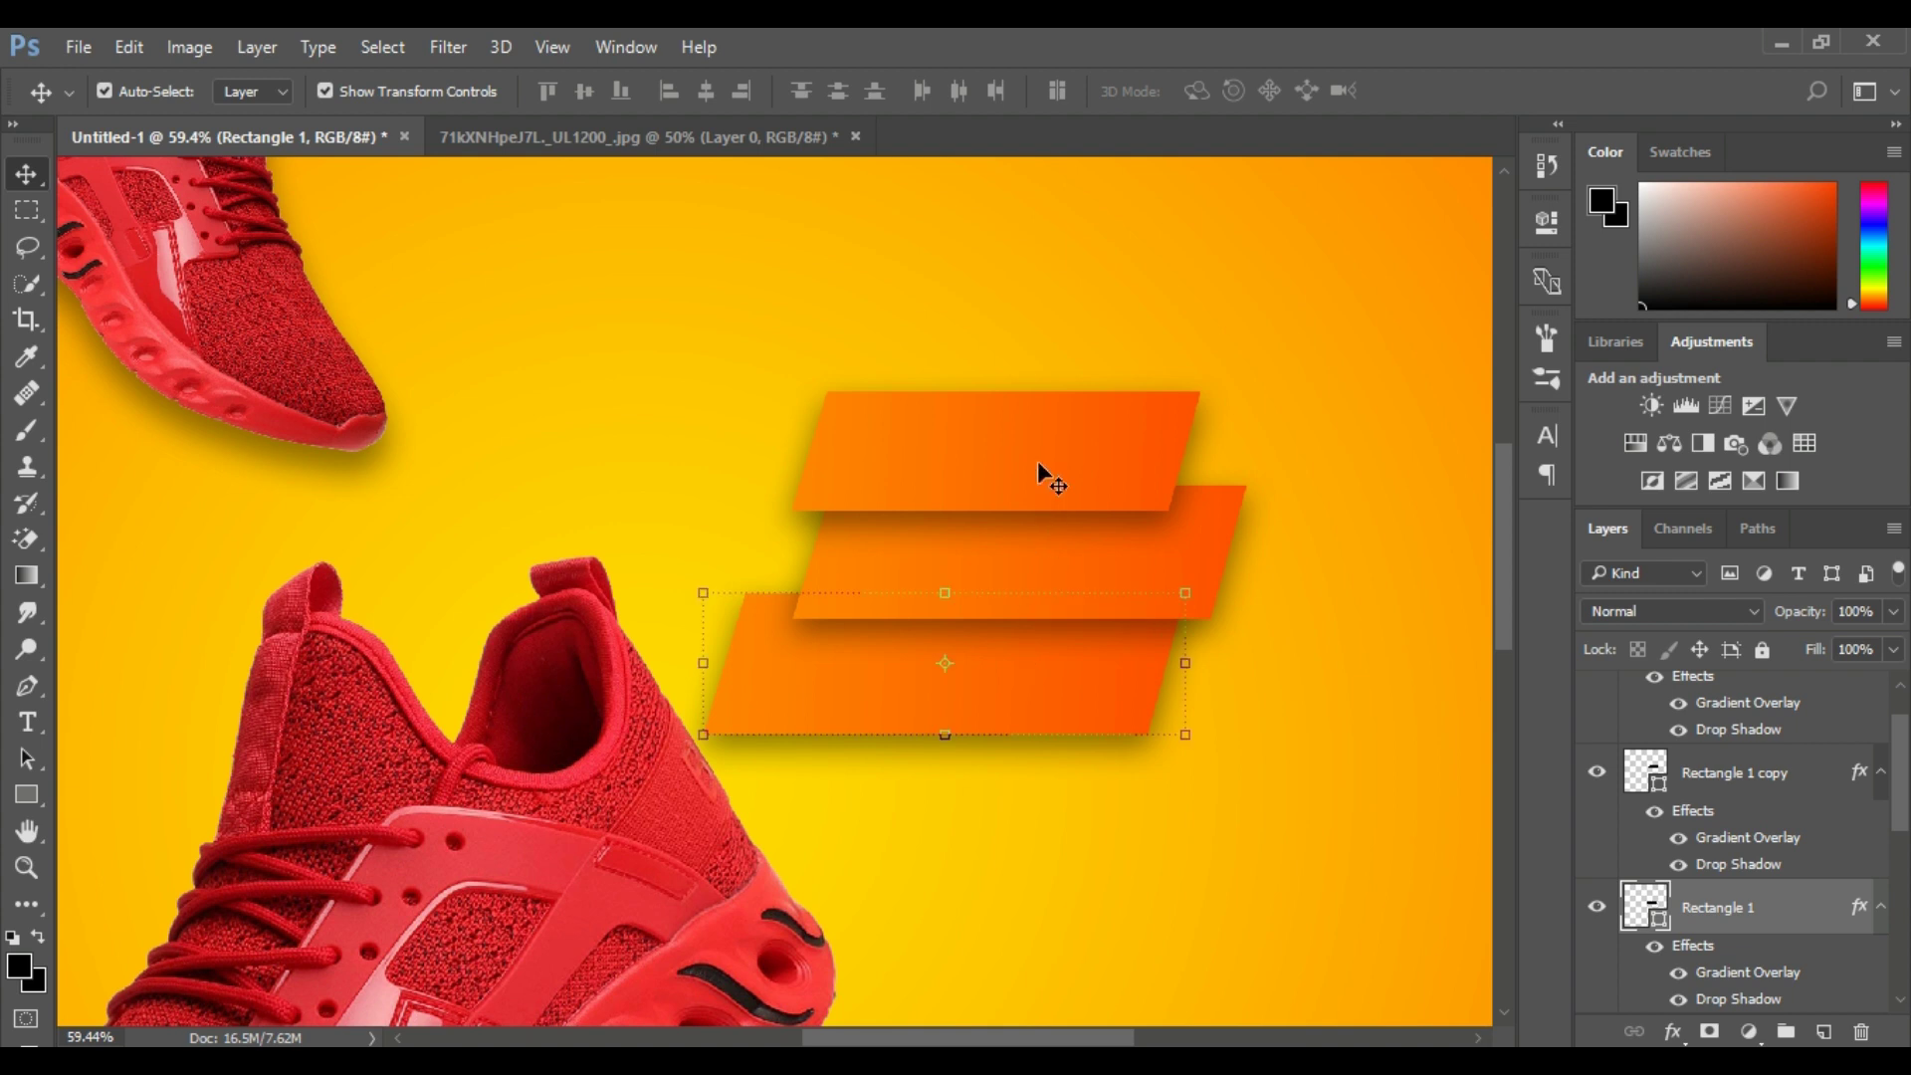
key("ctrl+t")
left_click_drag(944, 735, 942, 726)
left_click_drag(1059, 673, 1042, 666)
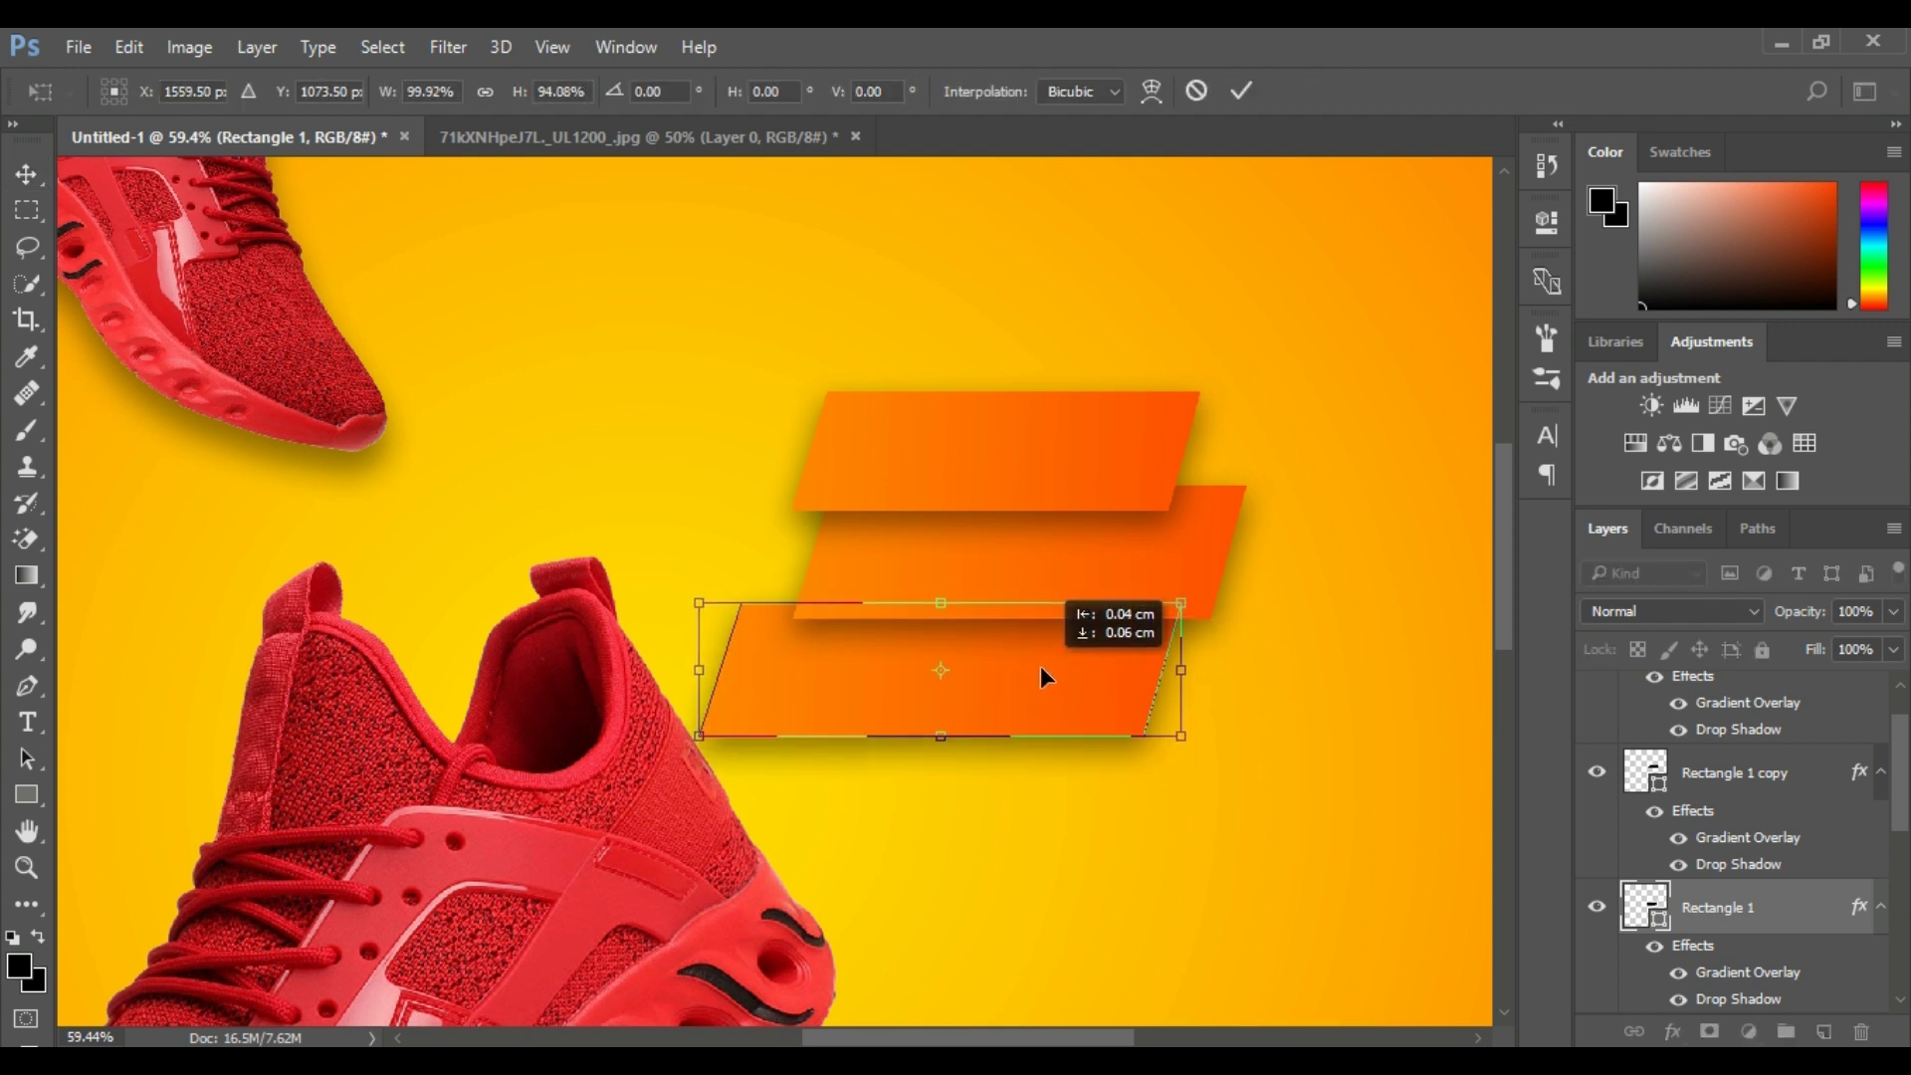
left_click(1241, 91)
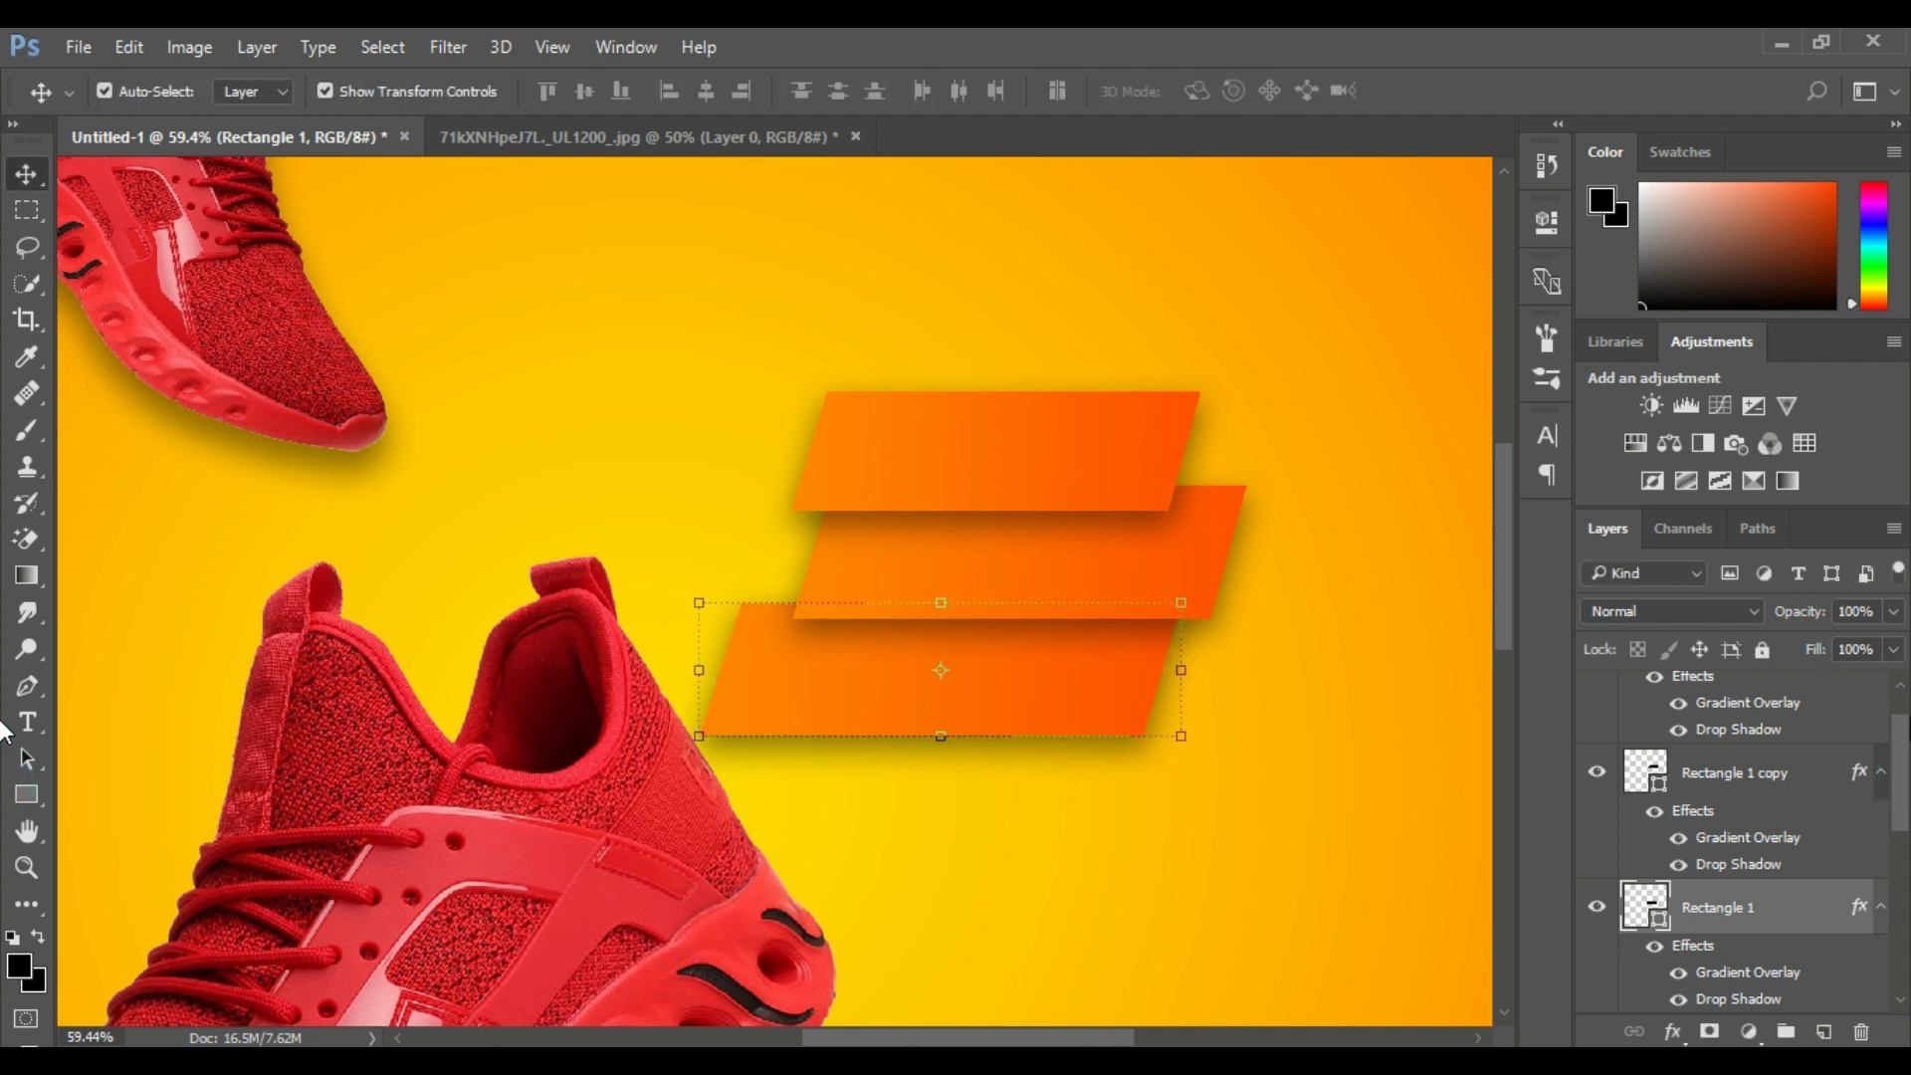
key("alt+period")
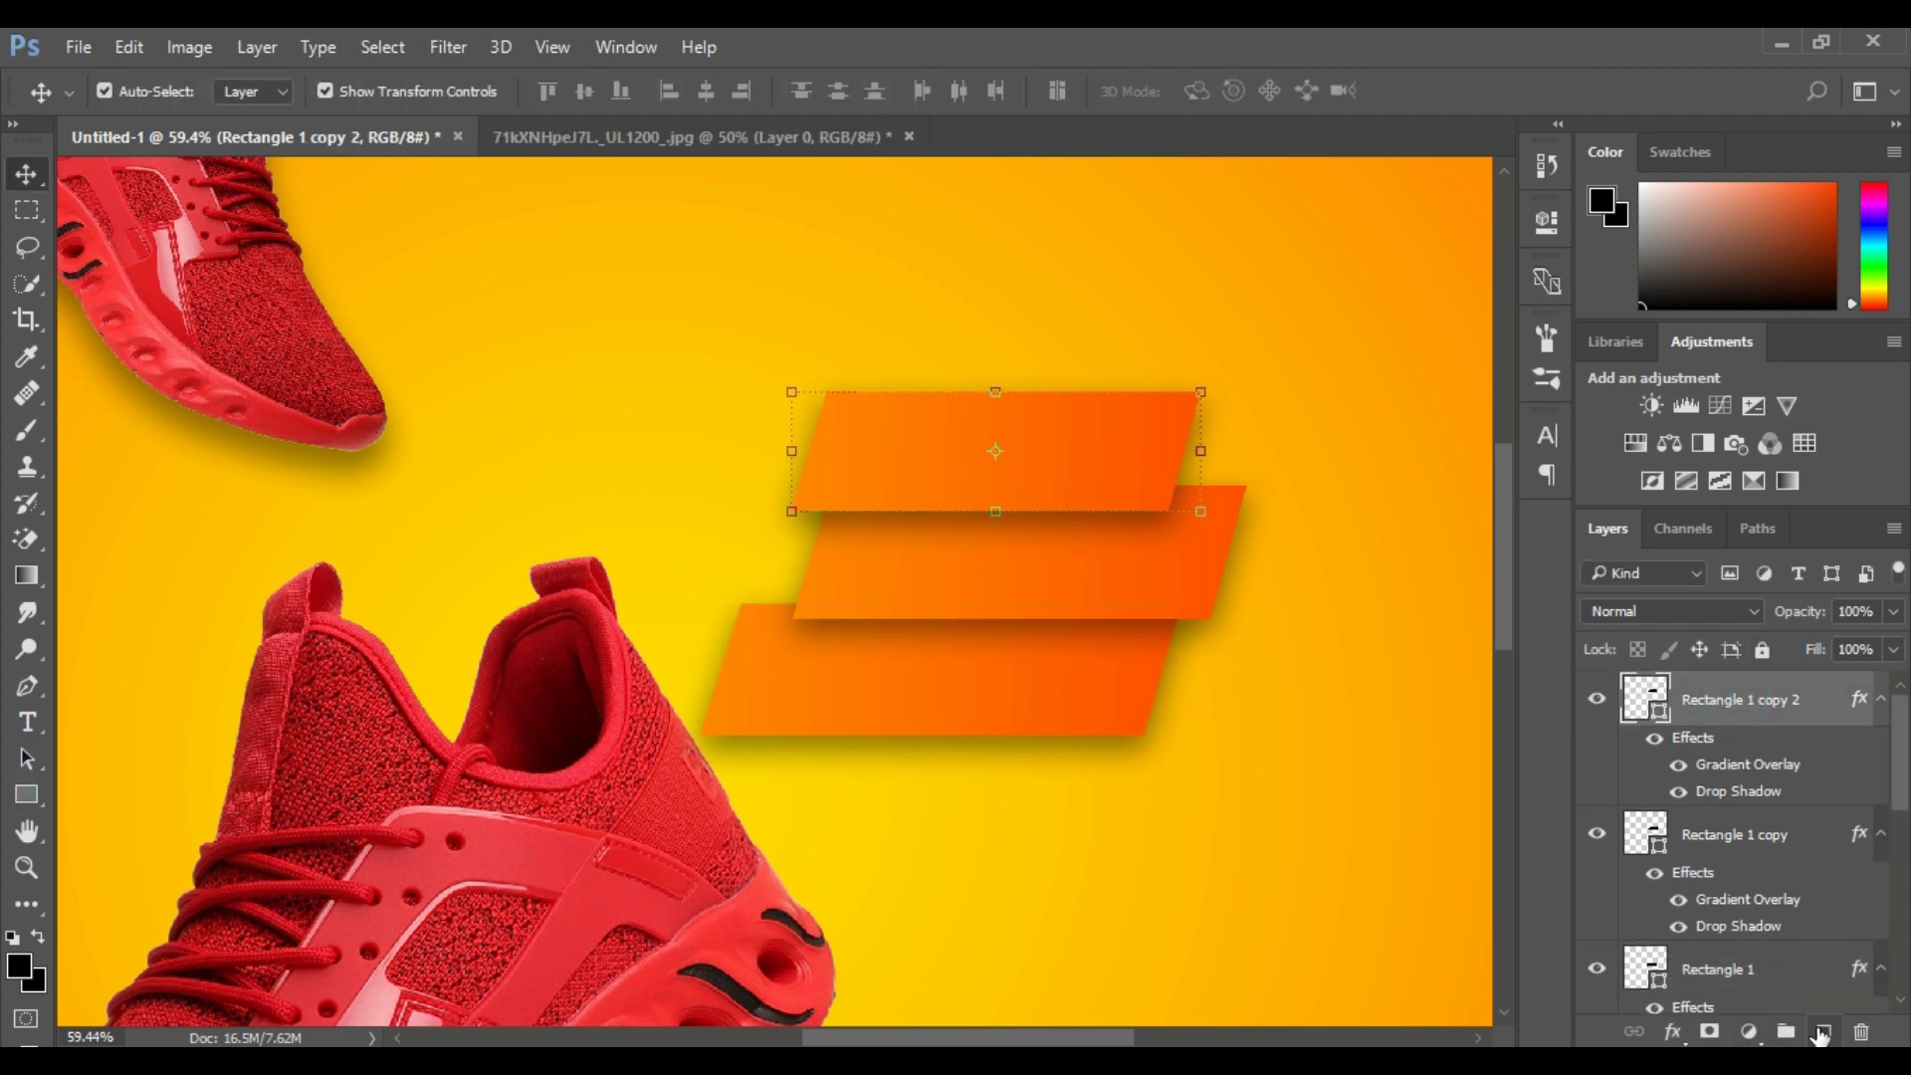
left_click(1821, 1034)
- Type FREE in white Aku & Kamu lettering on the top orange band
left_click(29, 720)
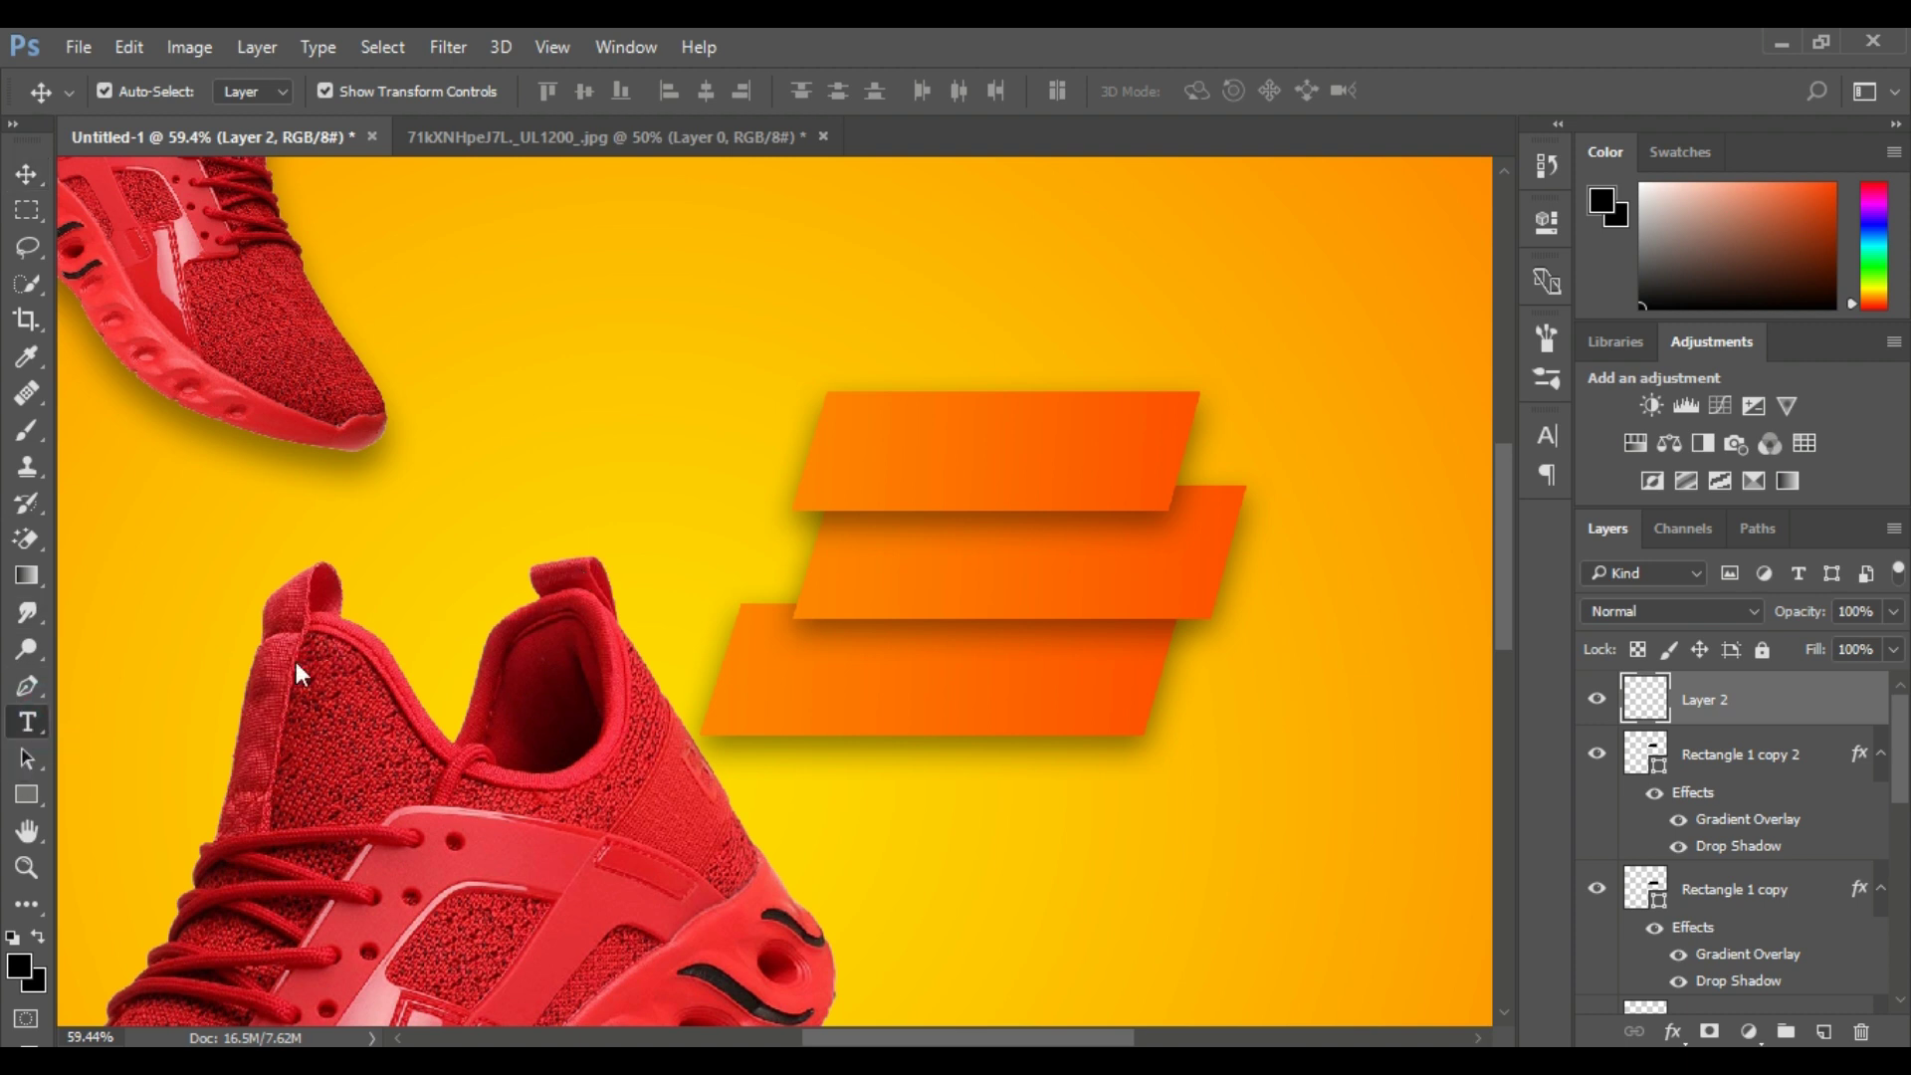
left_click(856, 480)
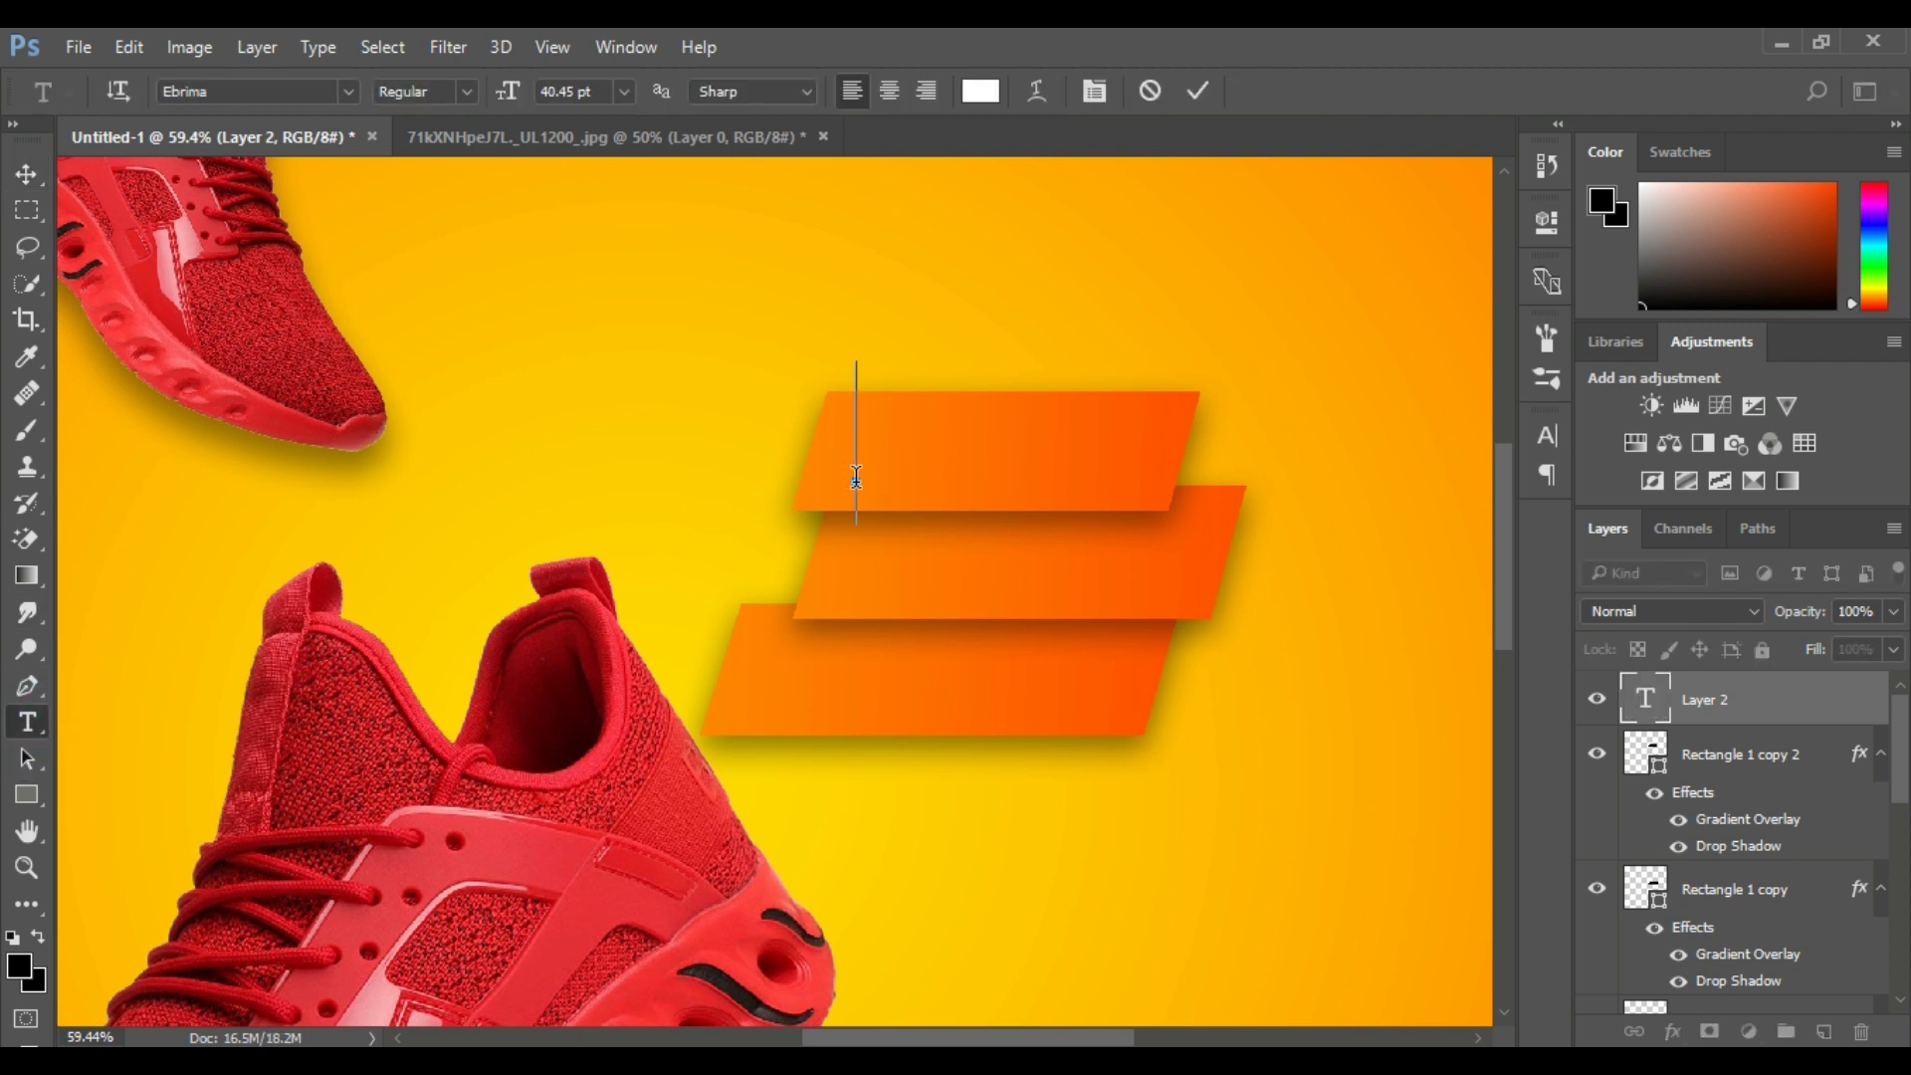
type("fr")
key("BackSpace")
key("BackSpace")
left_click(343, 84)
left_click(338, 284)
type("FREE")
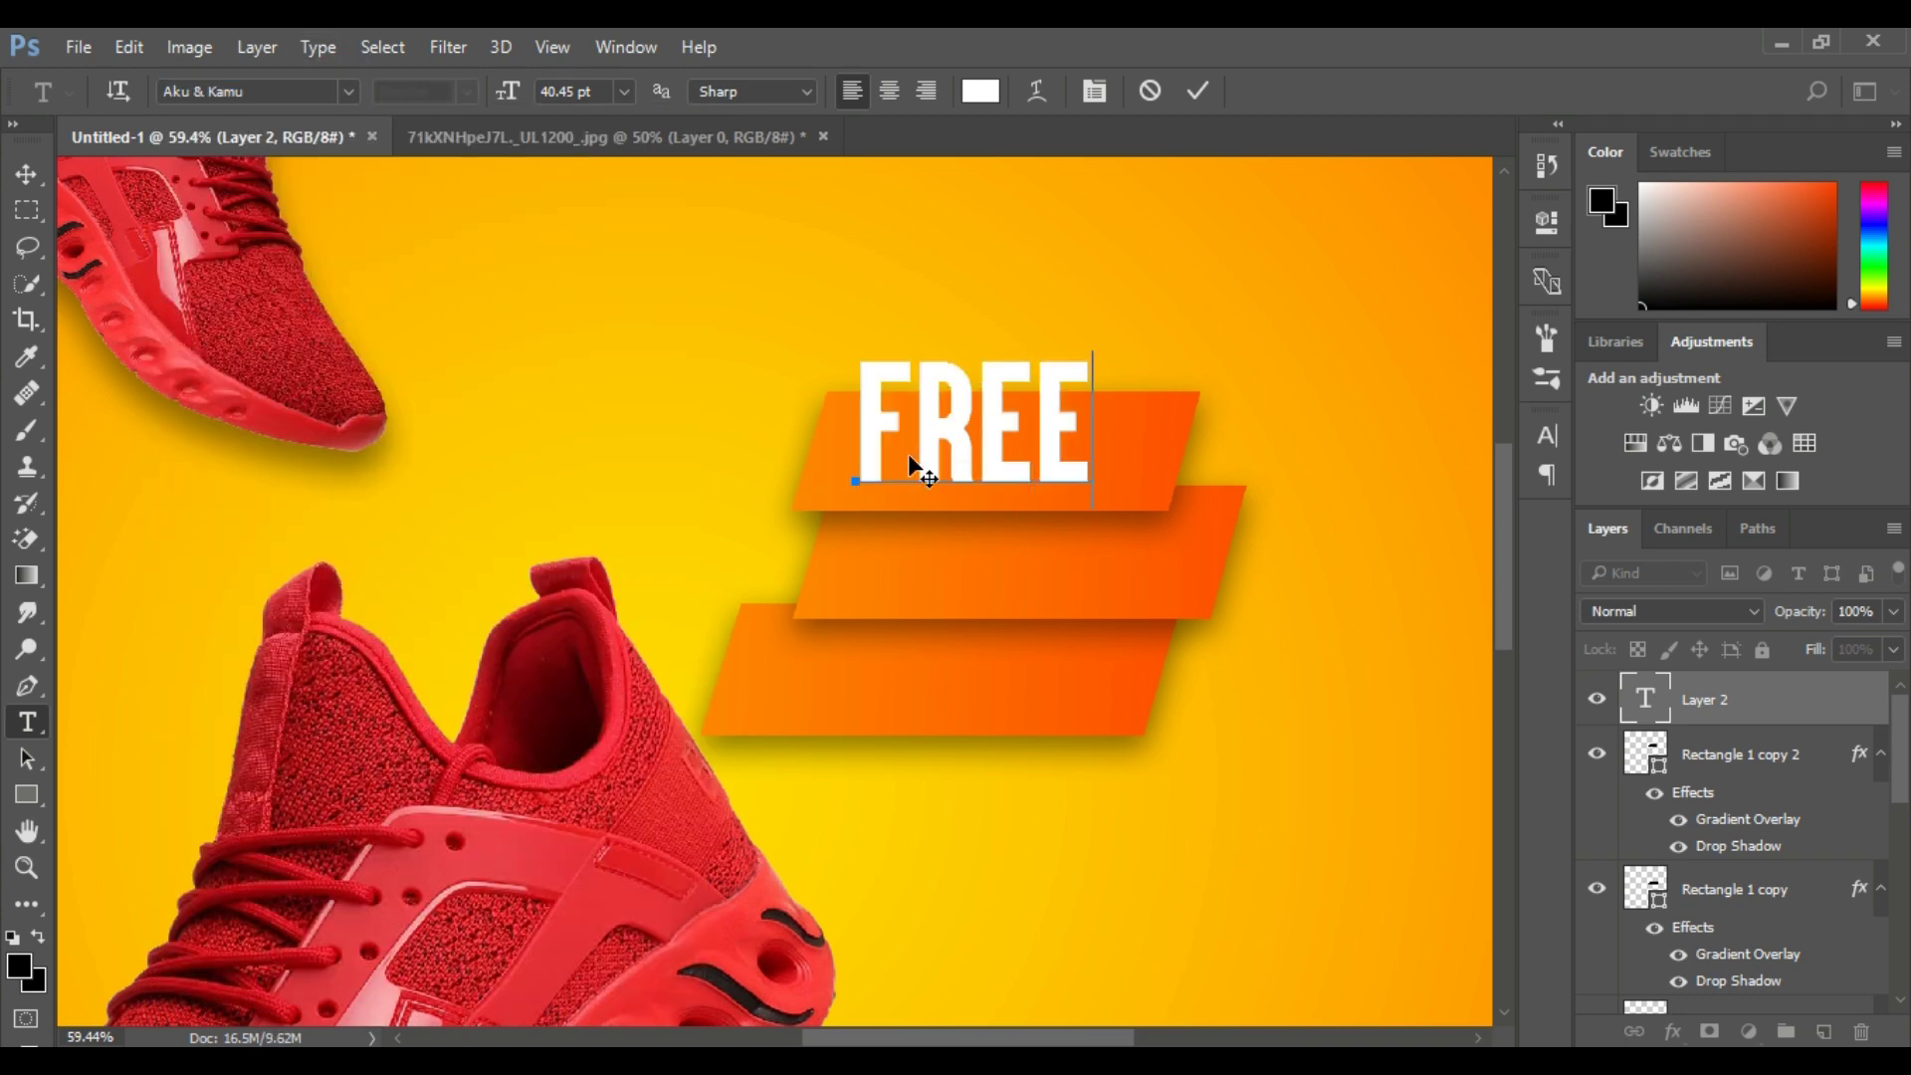
left_click(27, 175)
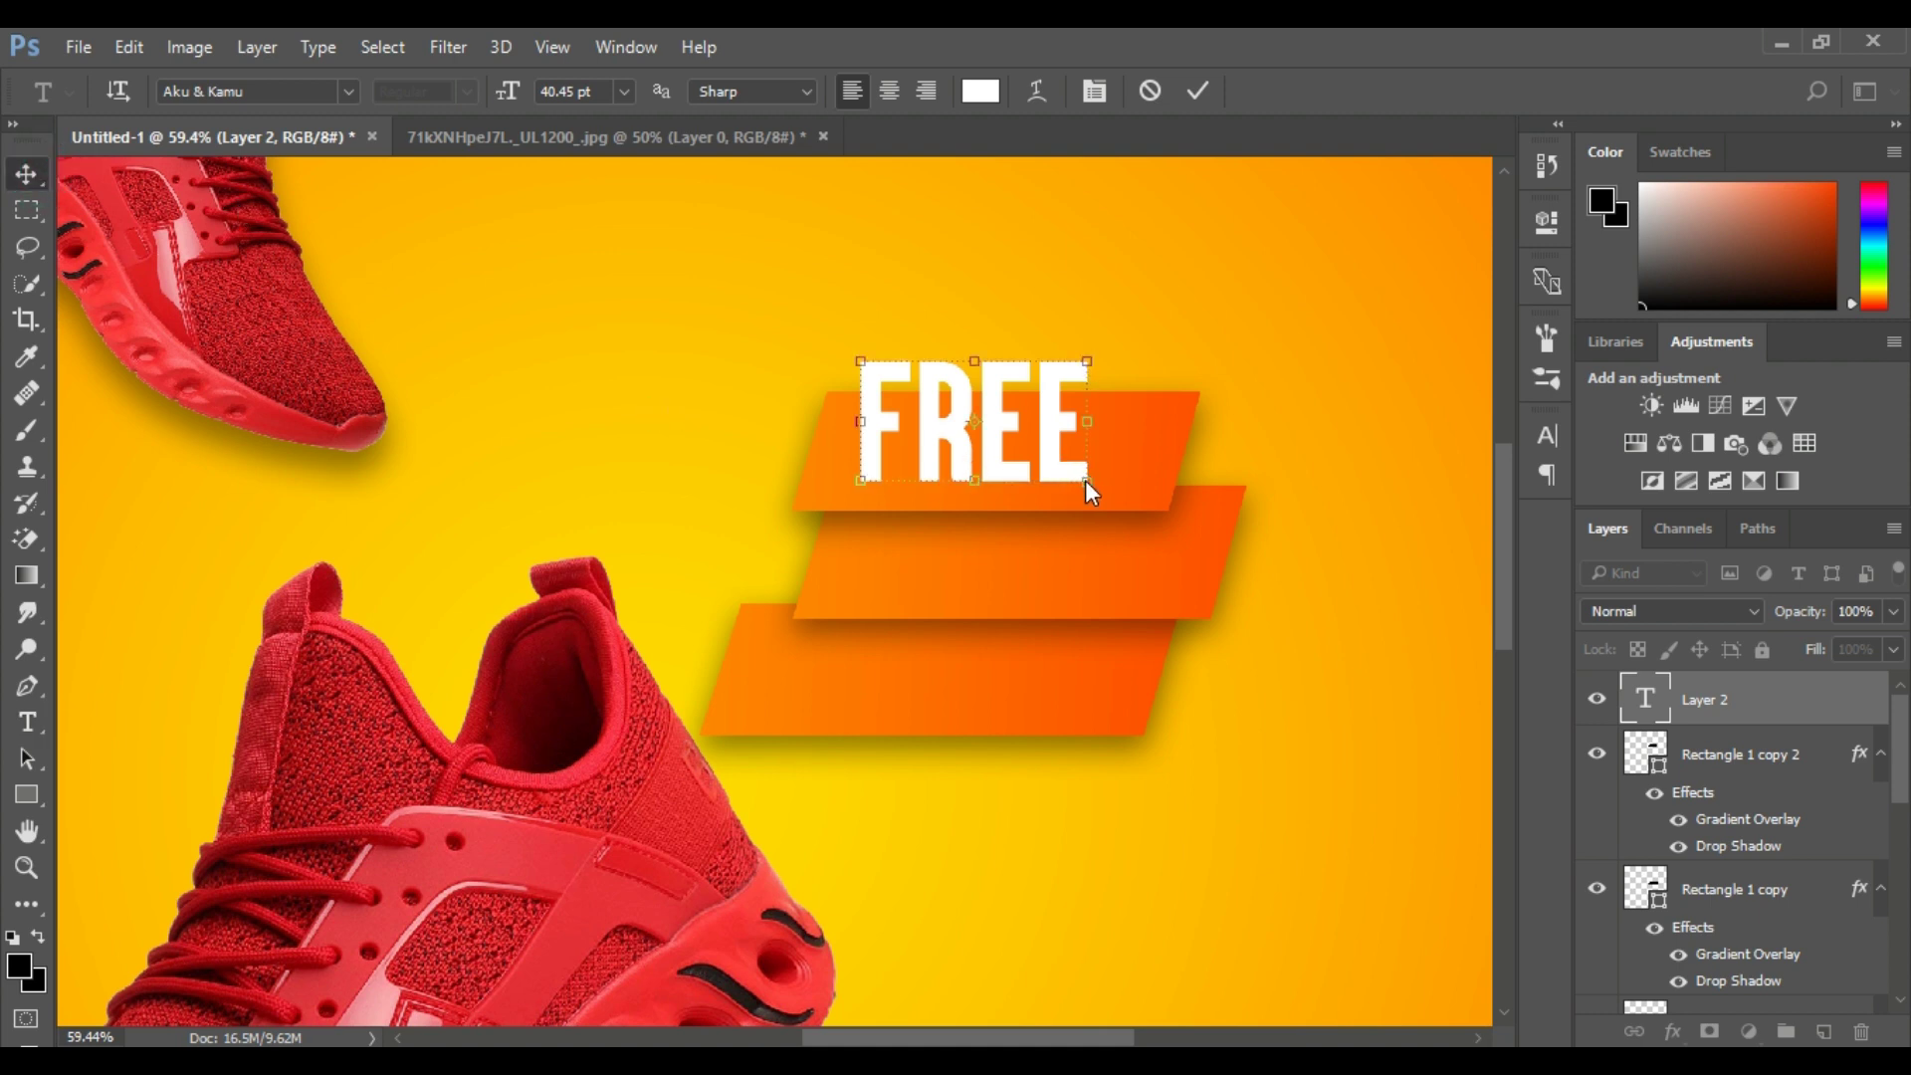
- Scale the FREE text down and centre it on the top band
mouse_move(1087, 481)
left_mouse_down()
mouse_move(991, 433)
mouse_move(1038, 467)
left_mouse_up()
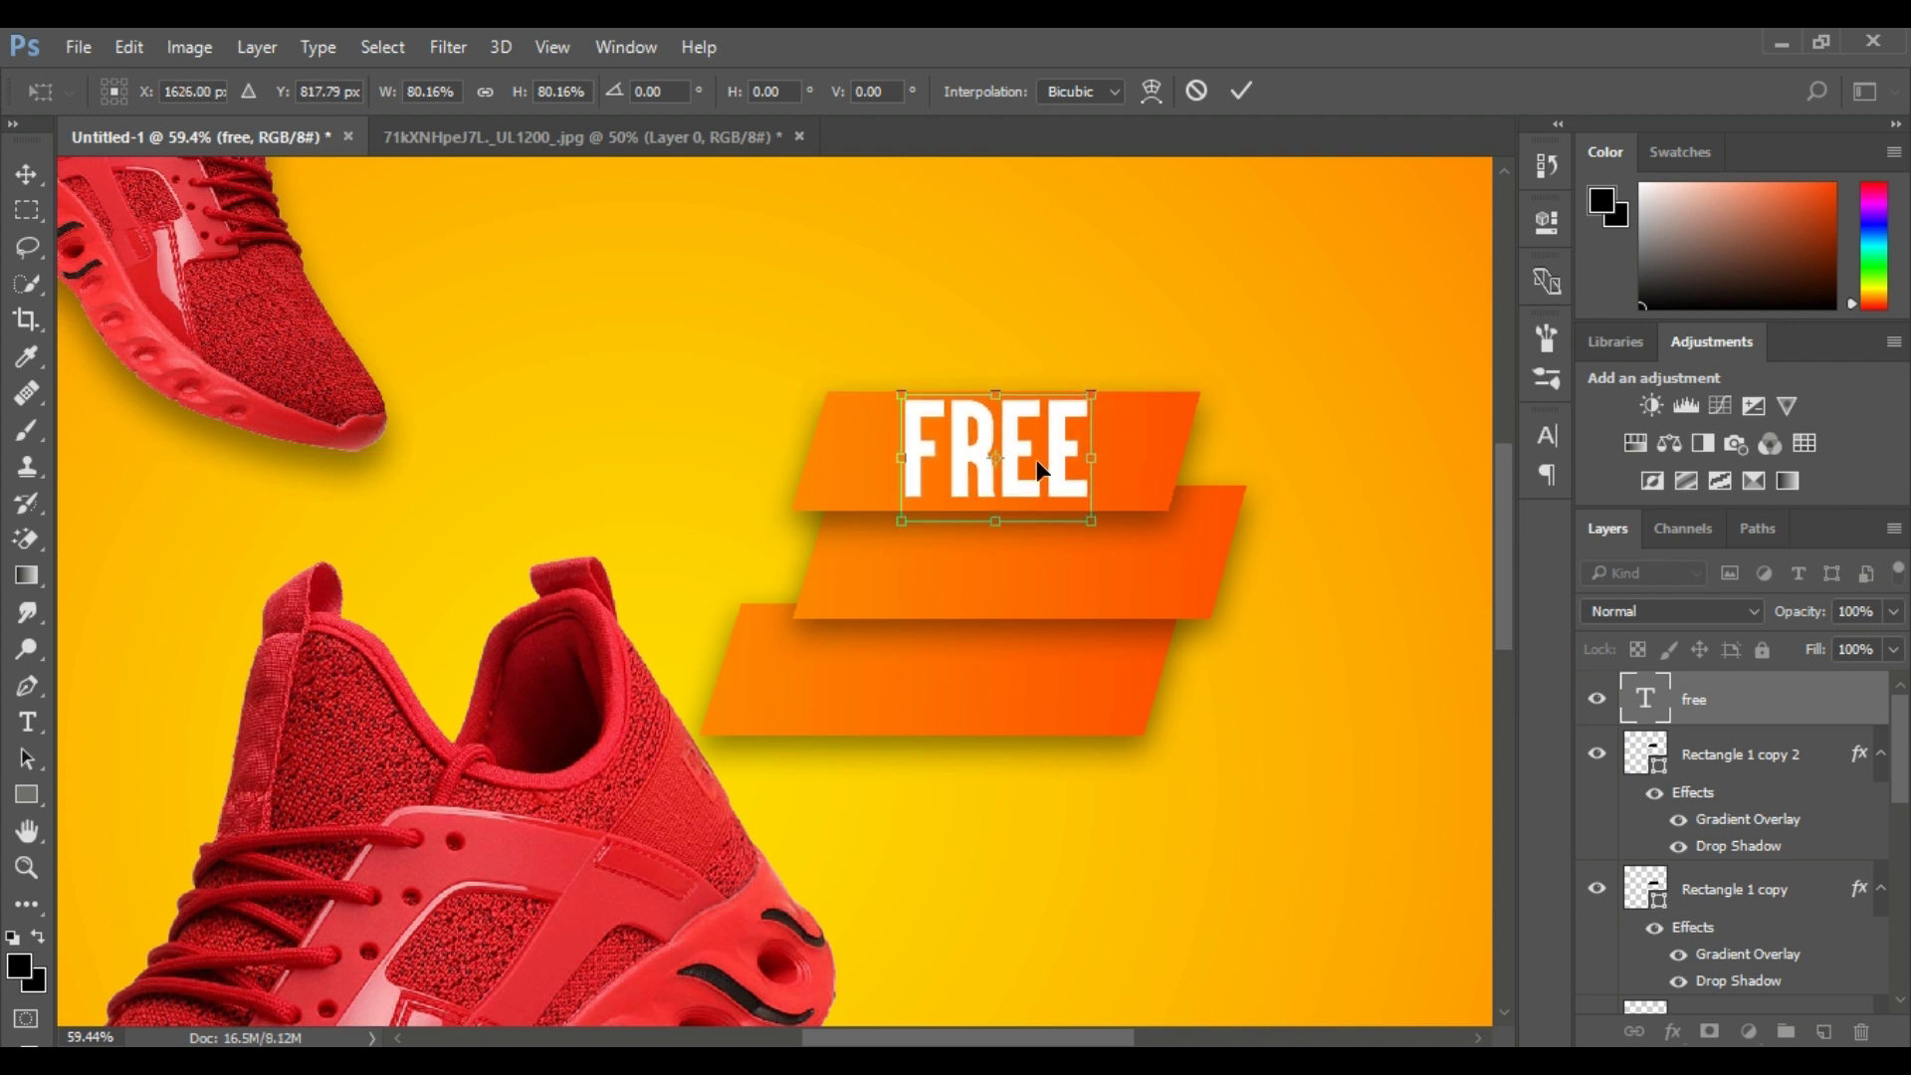
mouse_move(1036, 457)
left_mouse_down()
mouse_move(1017, 451)
mouse_move(1001, 576)
left_mouse_up()
left_click(1246, 87)
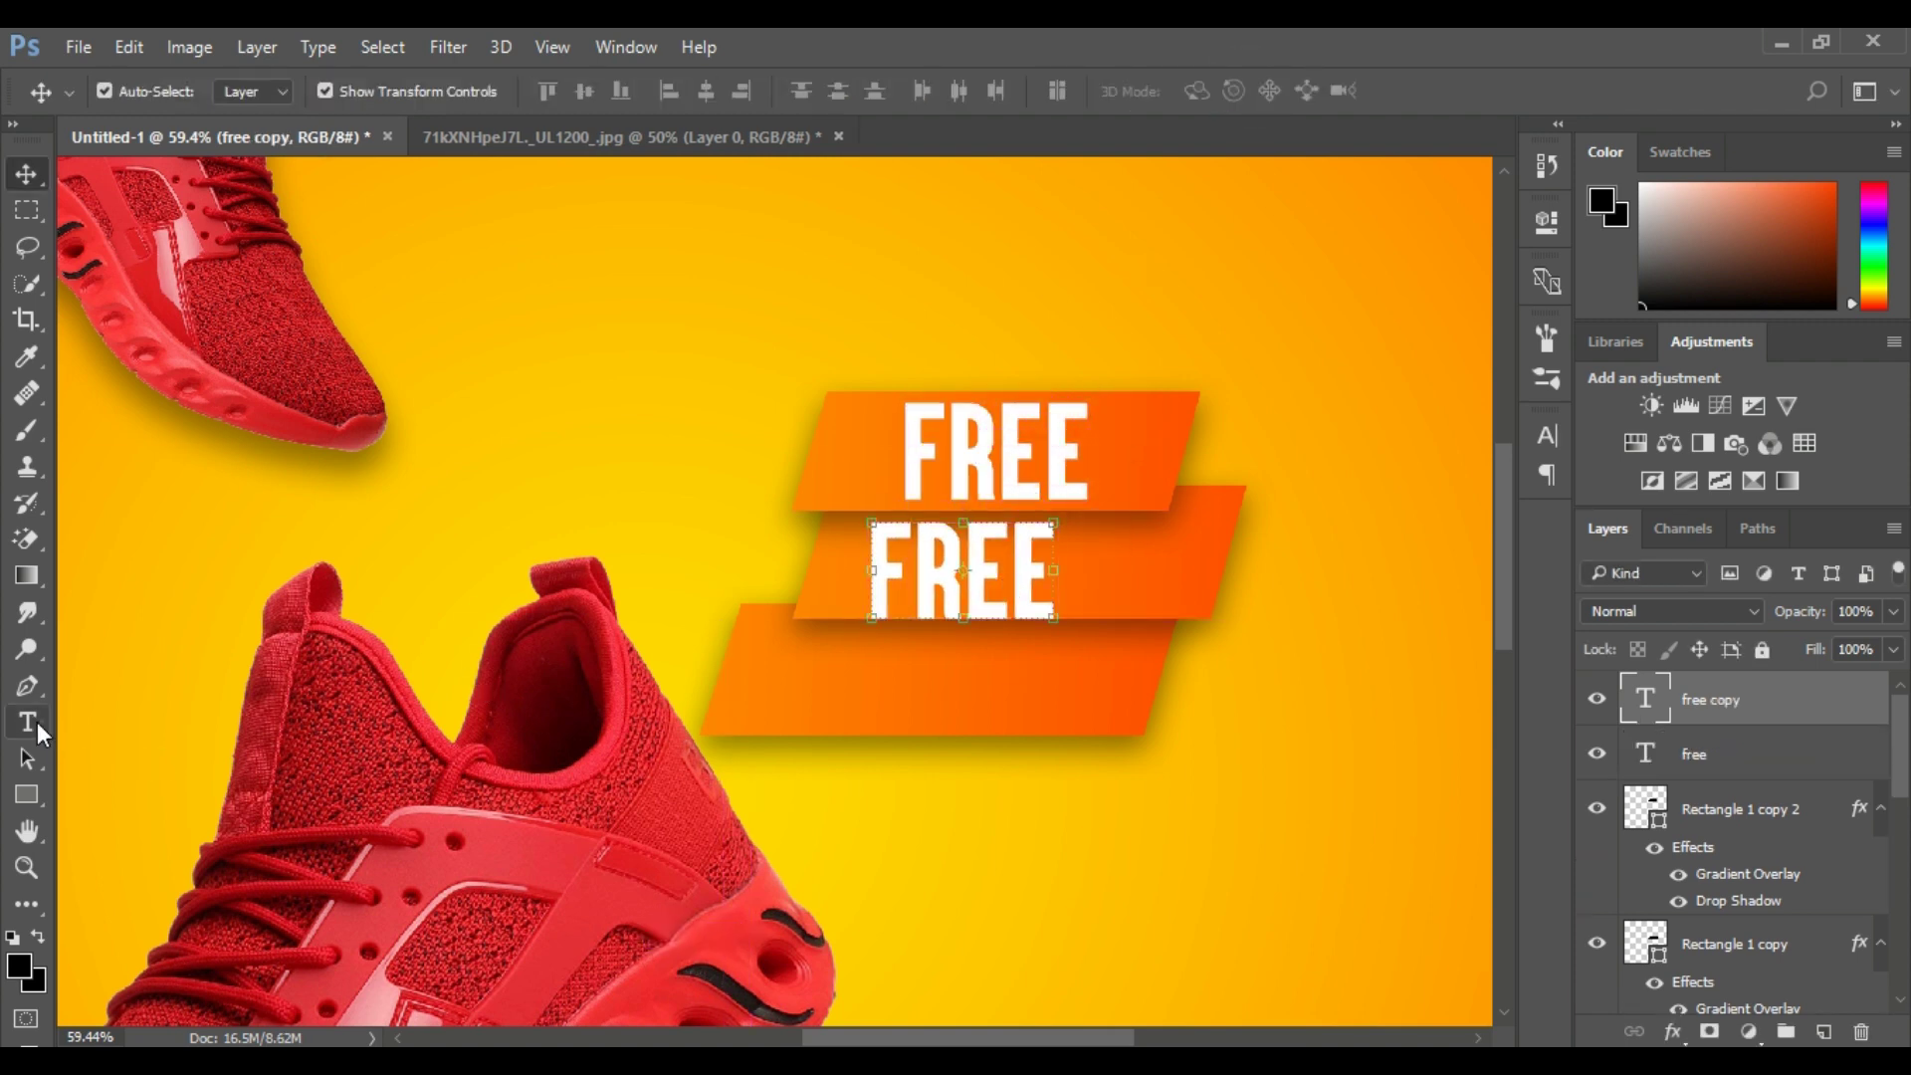
- Retype the copied FREE as HOME and colour it yellow
left_click(38, 720)
left_click(971, 569)
key("ctrl+a")
type("H")
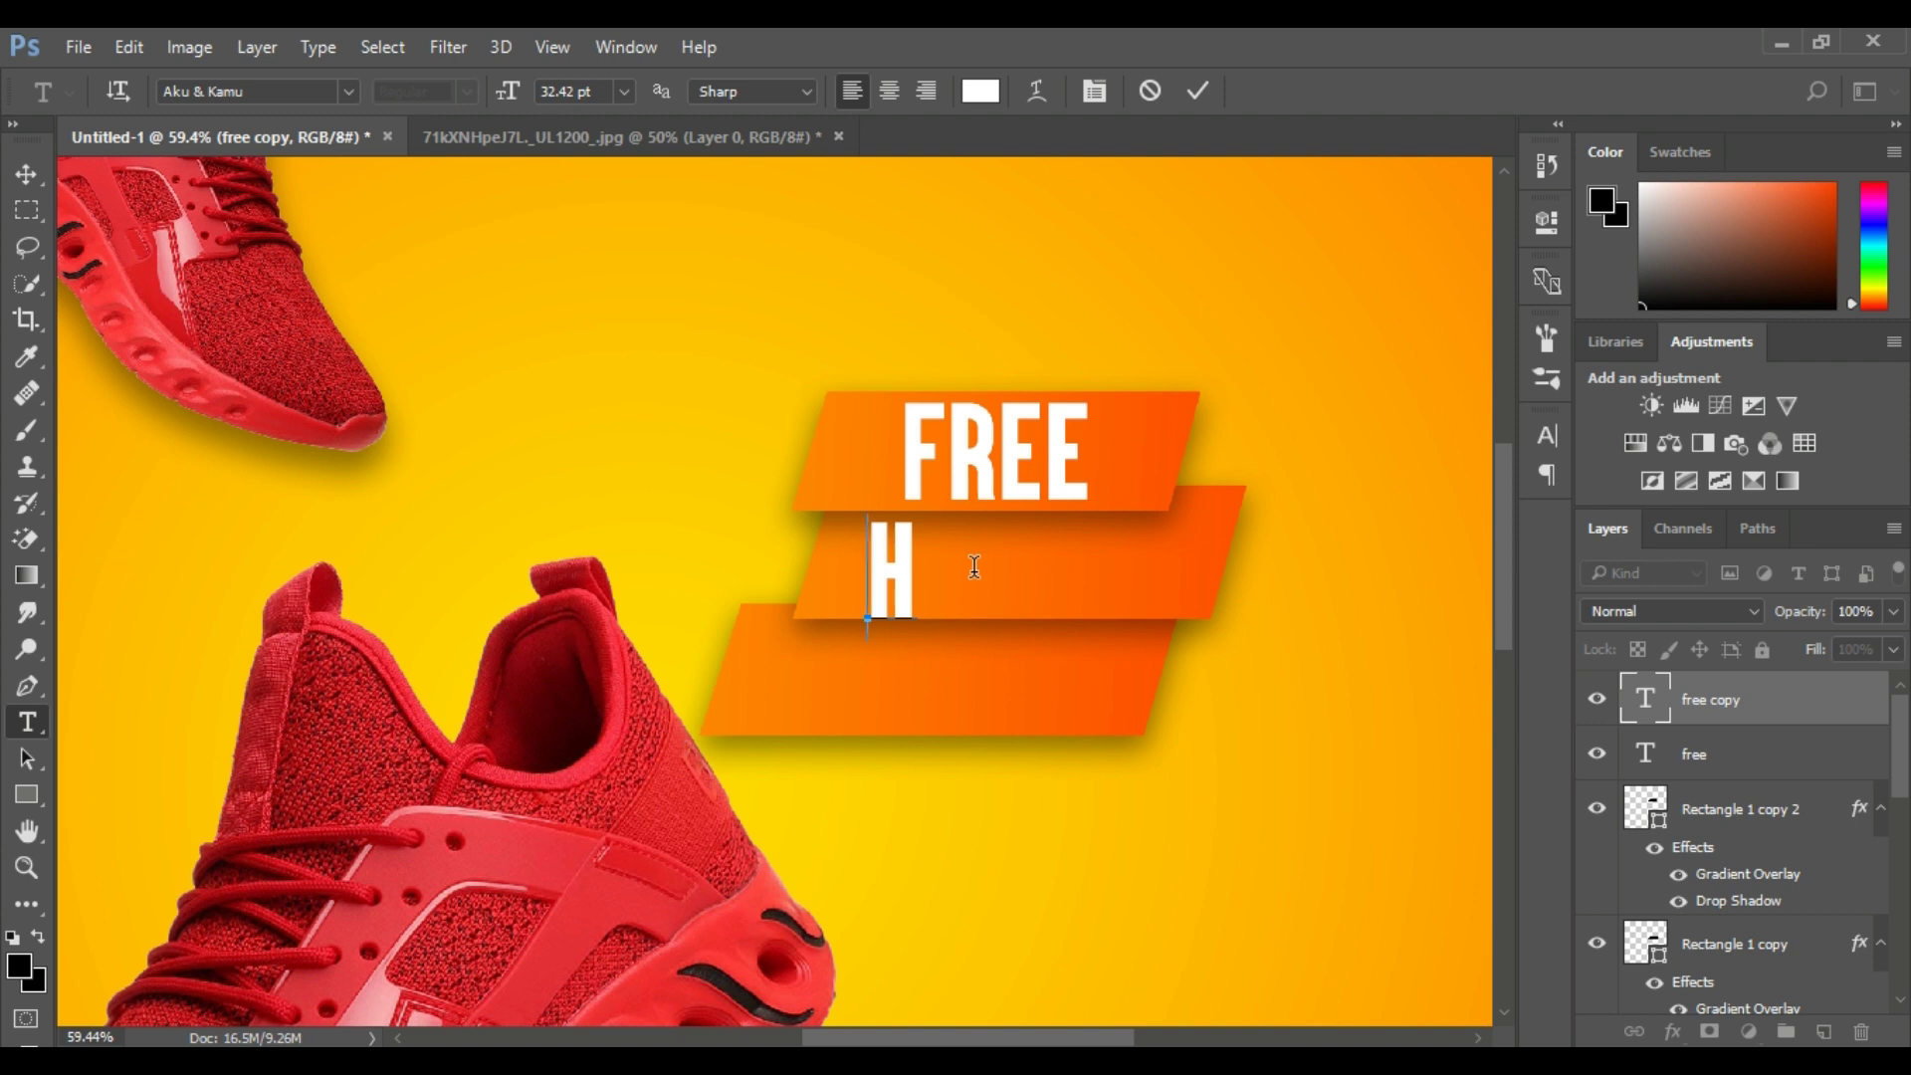
type("OME")
key("ctrl+a")
left_click(980, 90)
left_click_drag(1460, 554, 1583, 398)
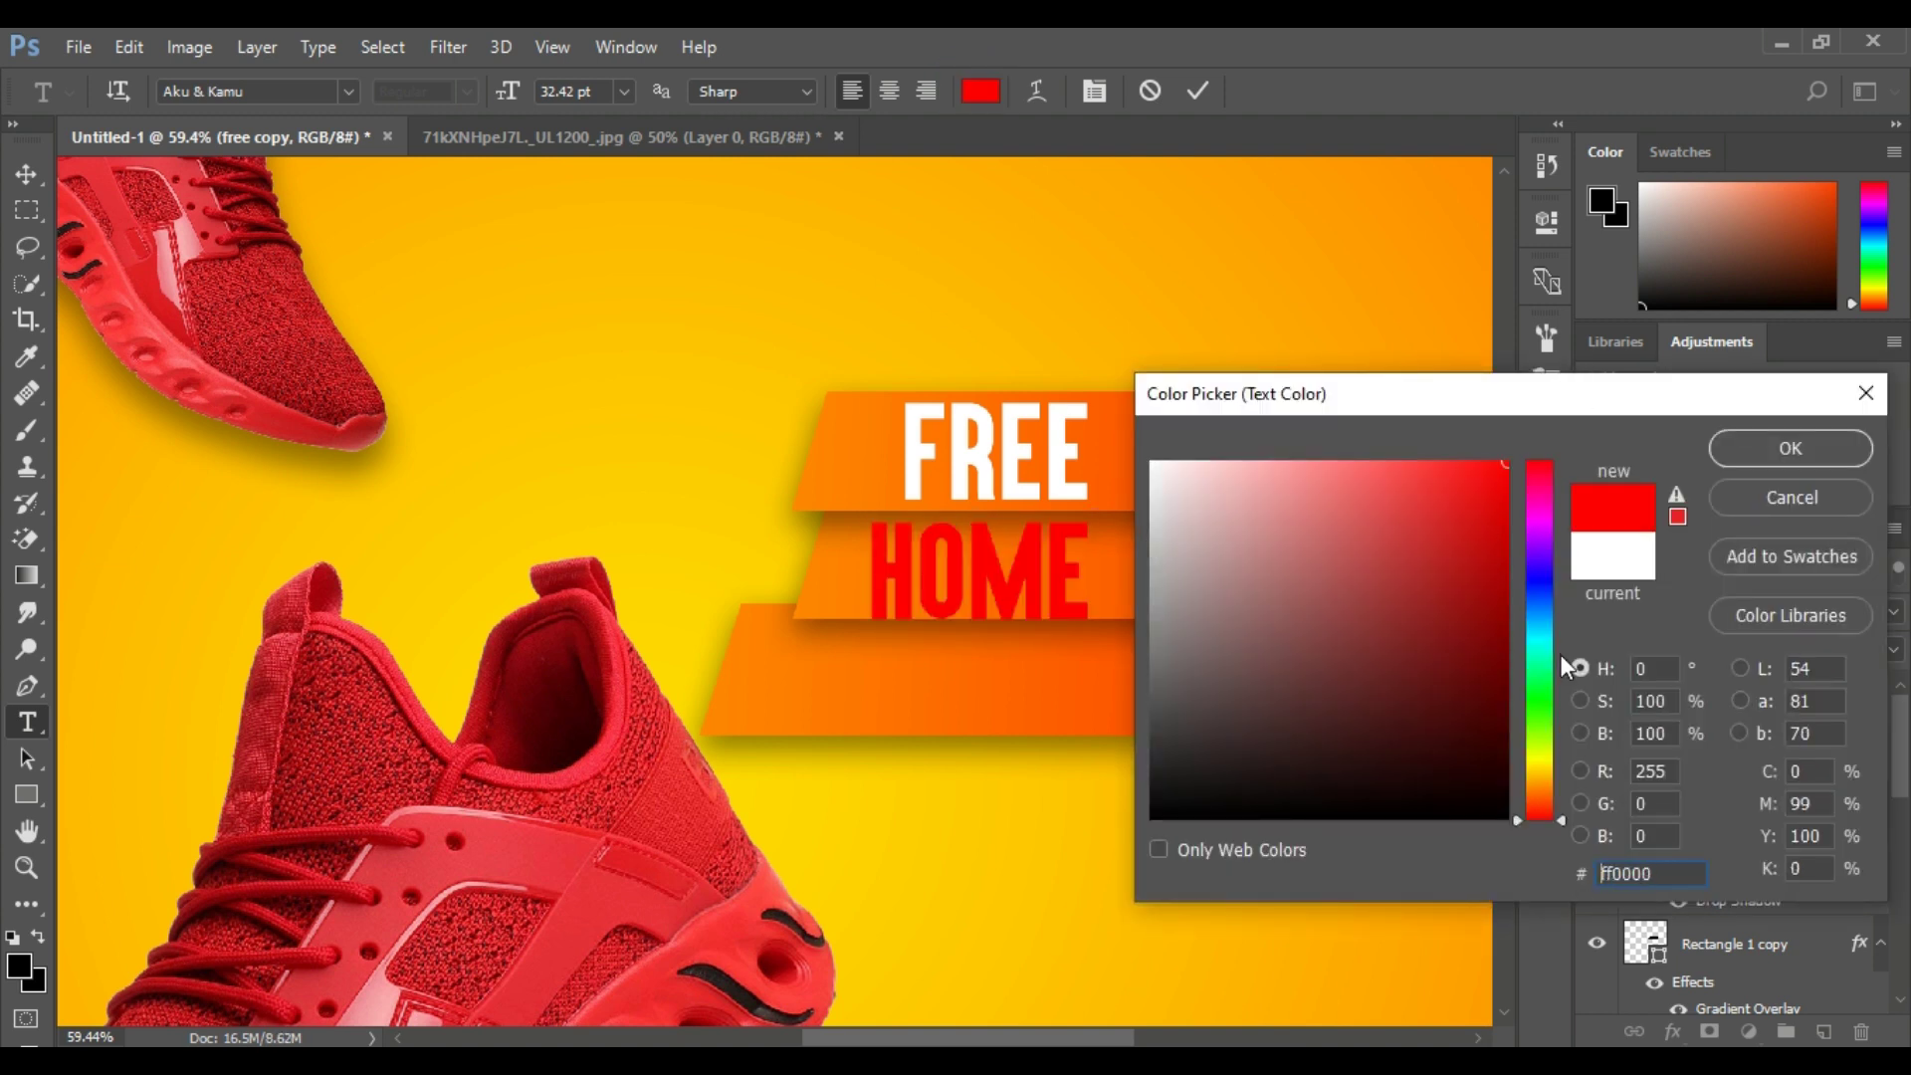
left_click_drag(1543, 770, 1543, 757)
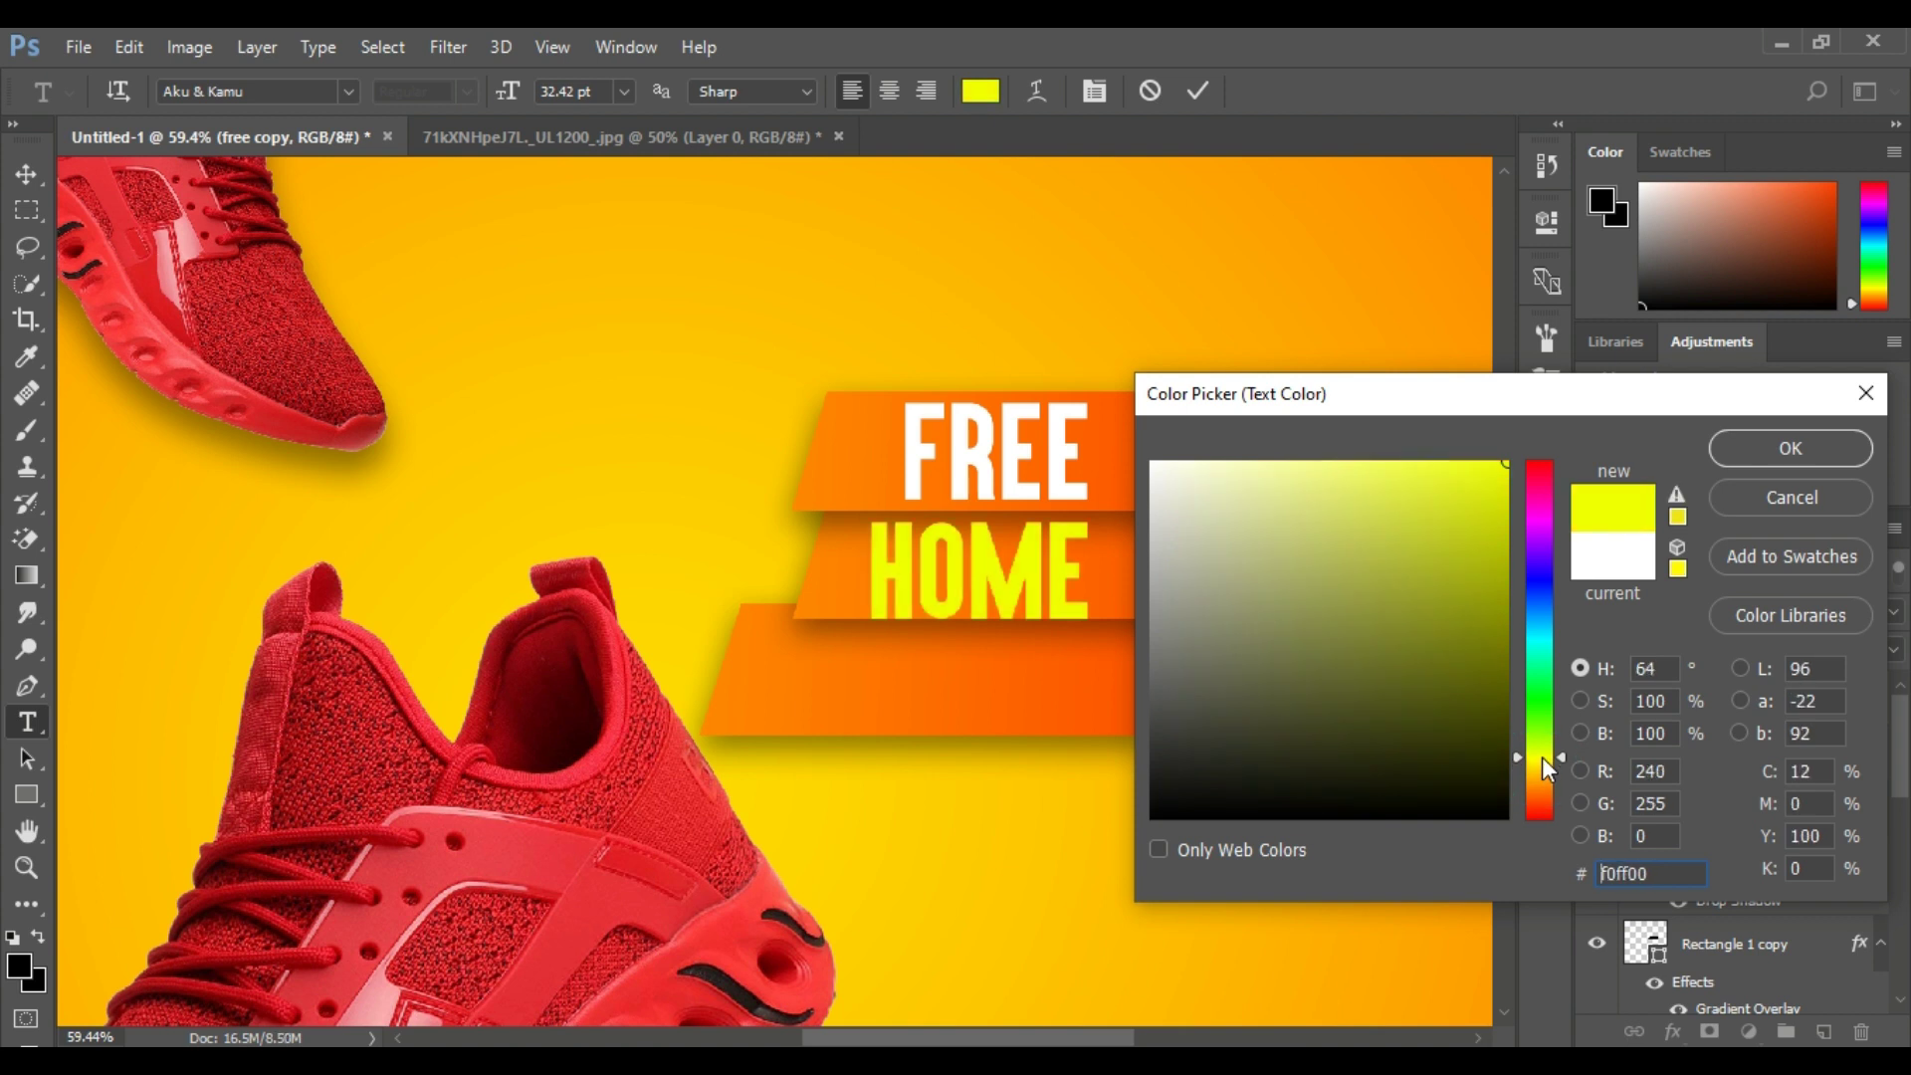
left_click(1753, 448)
left_click(27, 173)
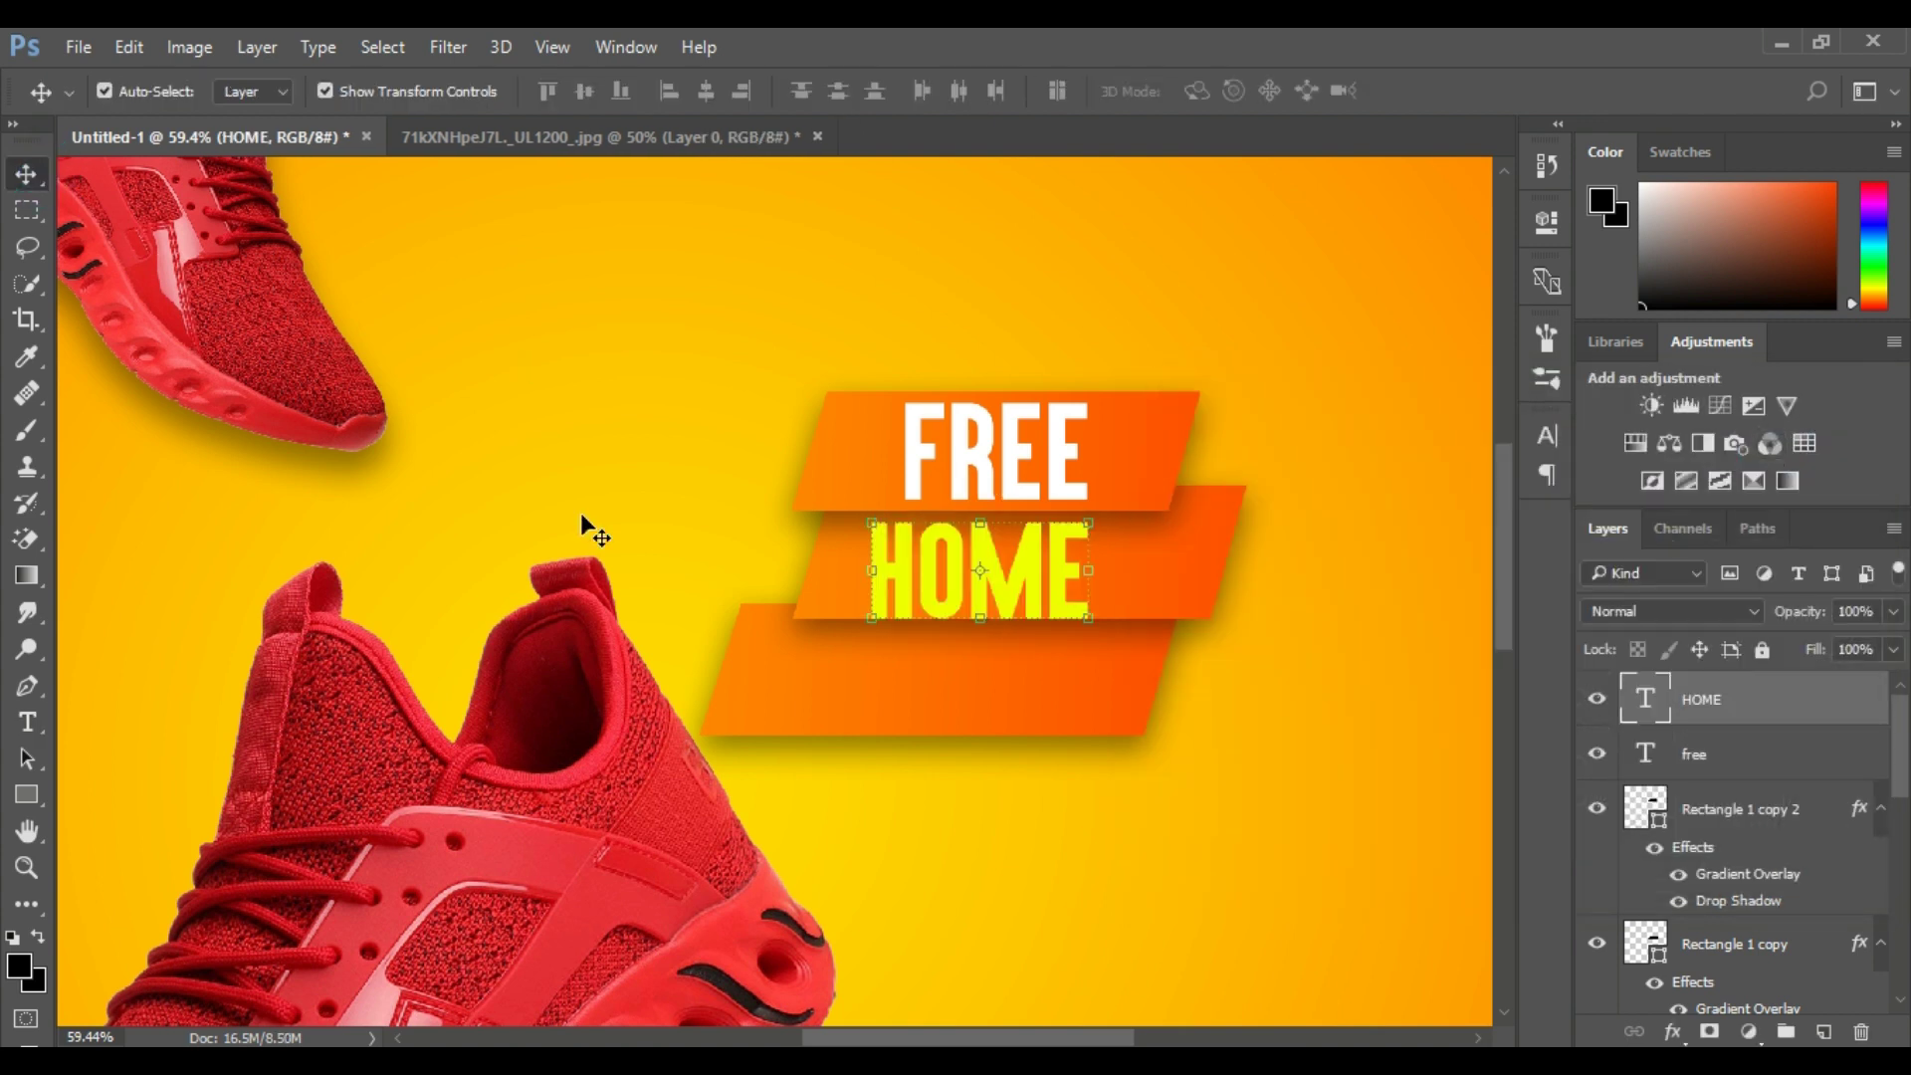
- Scale HOME to about 97% and centre it beneath FREE on the middle band
left_click_drag(1086, 622, 1075, 609)
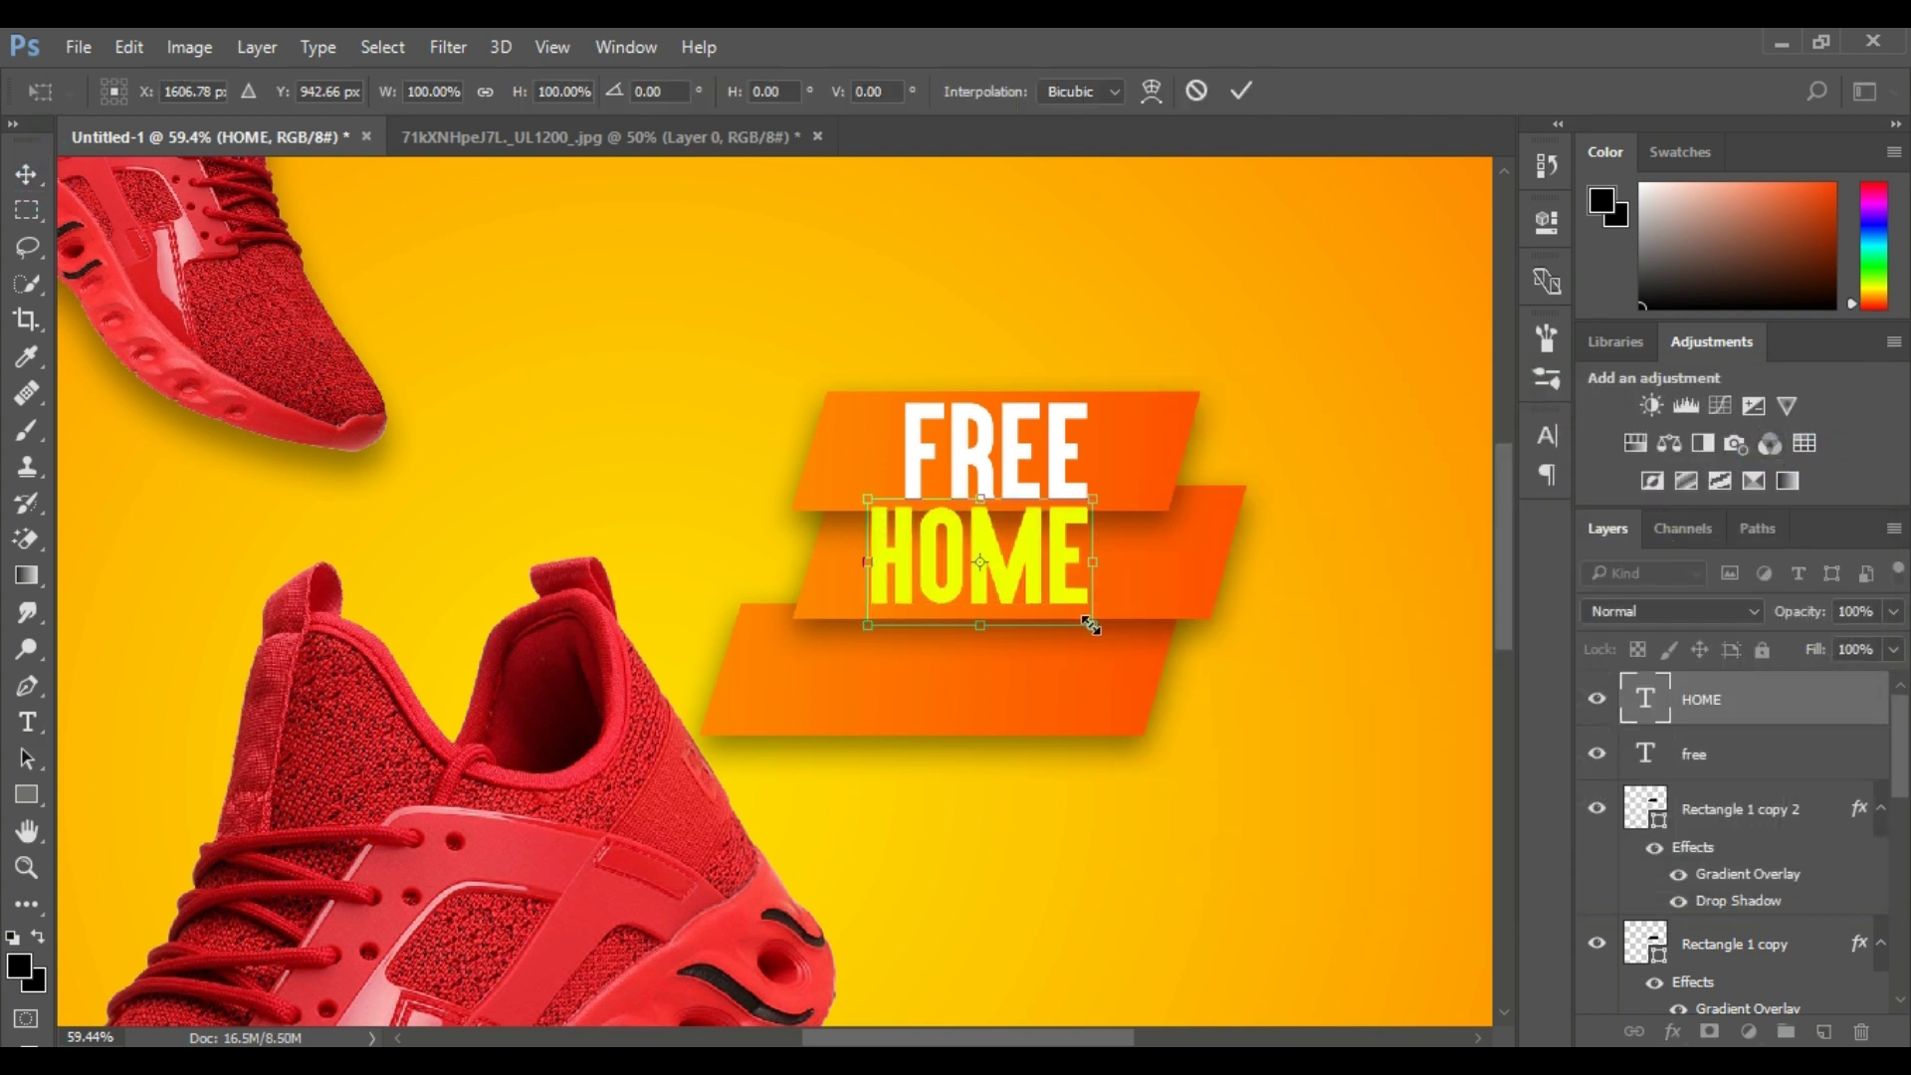
left_click_drag(1075, 610, 1086, 620)
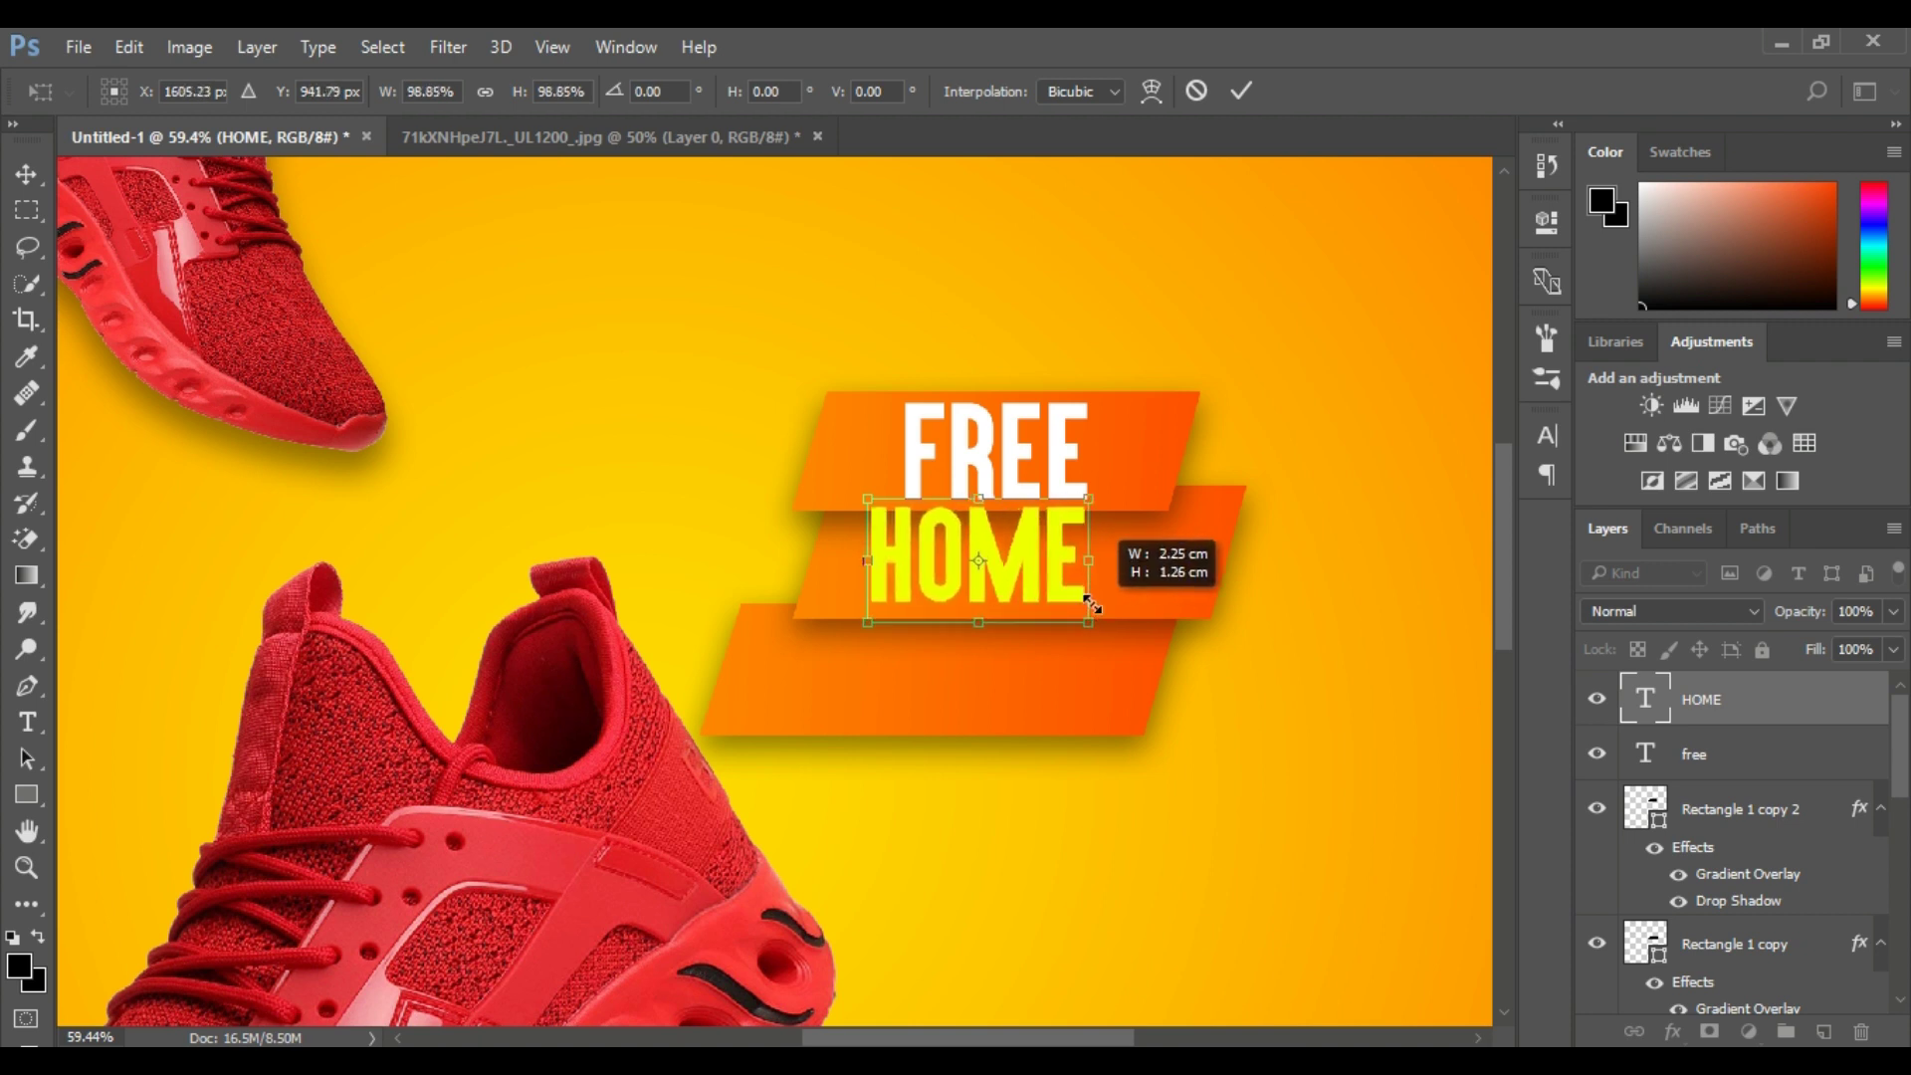
left_click_drag(1039, 545, 1053, 560)
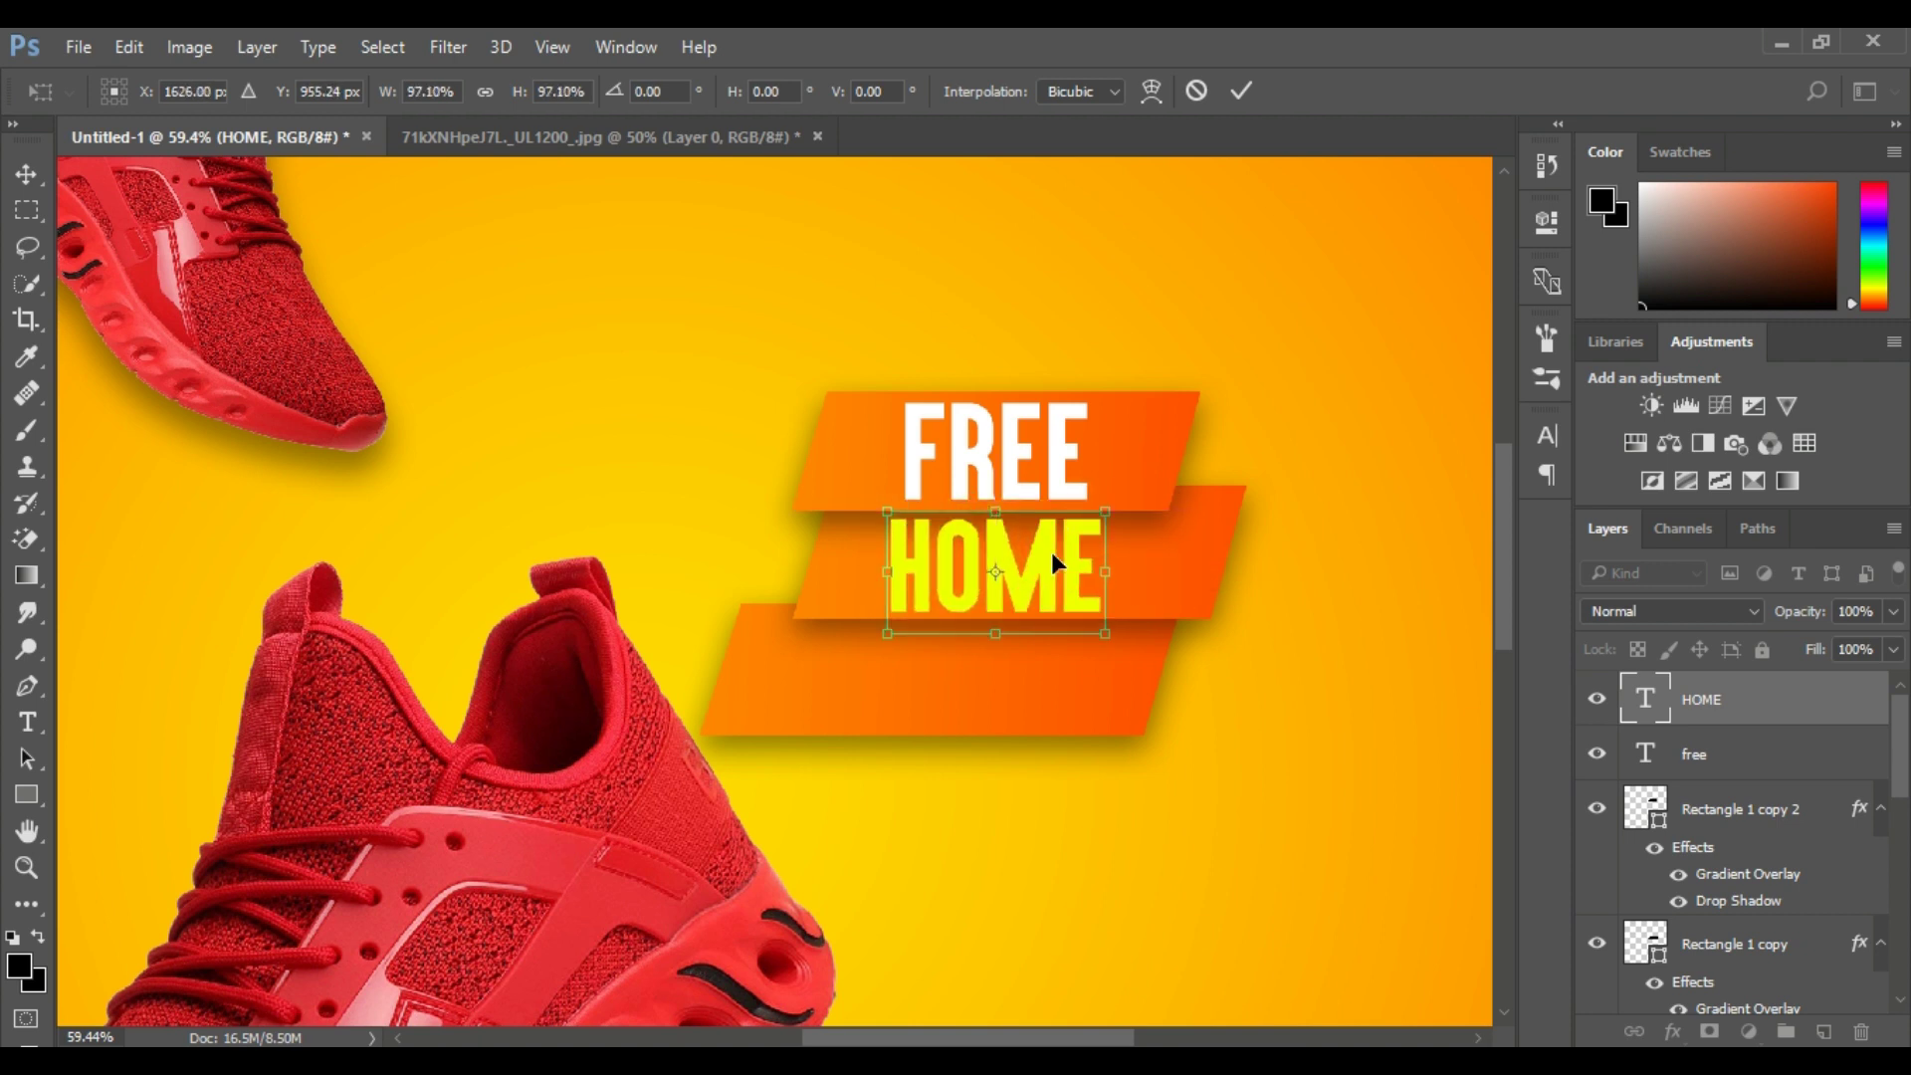
left_click_drag(887, 512, 887, 511)
left_click(27, 721)
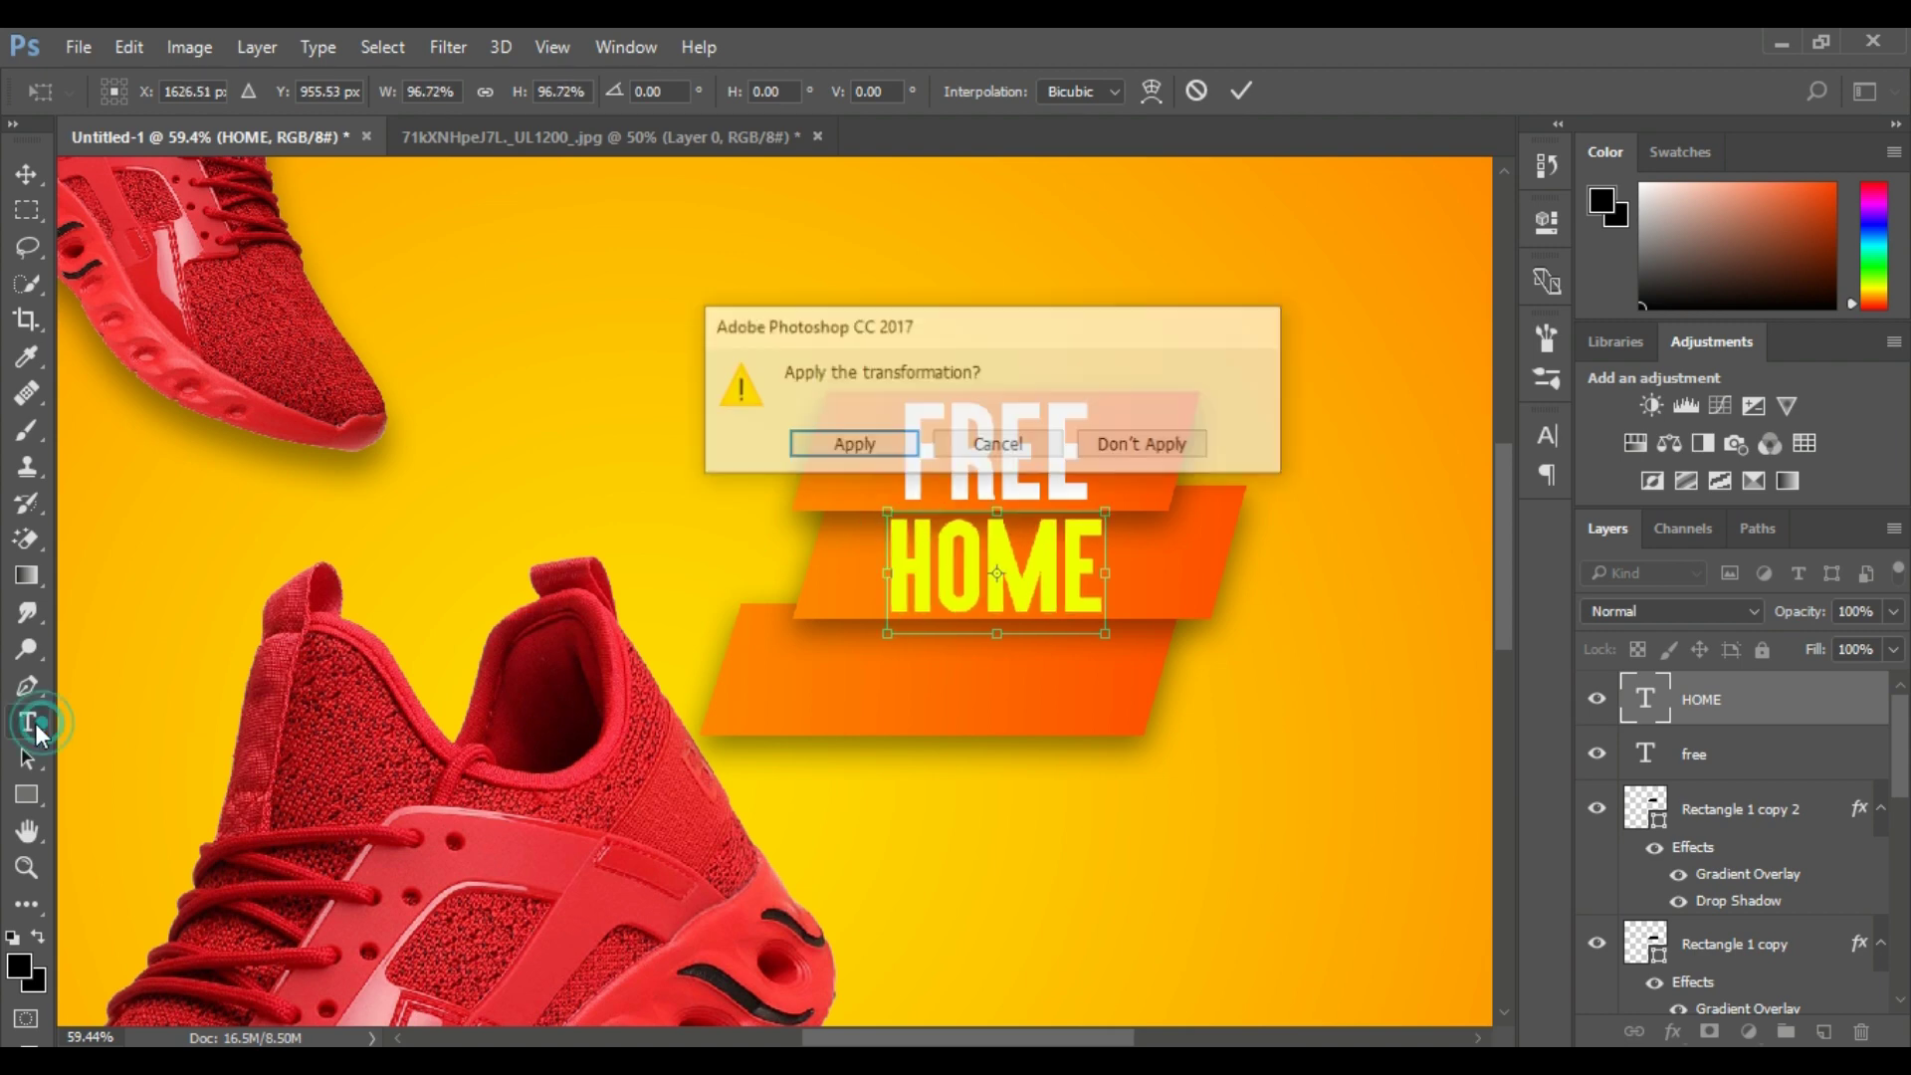
- Apply HOME's pending resize and select the word, keeping the Aku & Kamu font
left_click(843, 446)
double_click(994, 575)
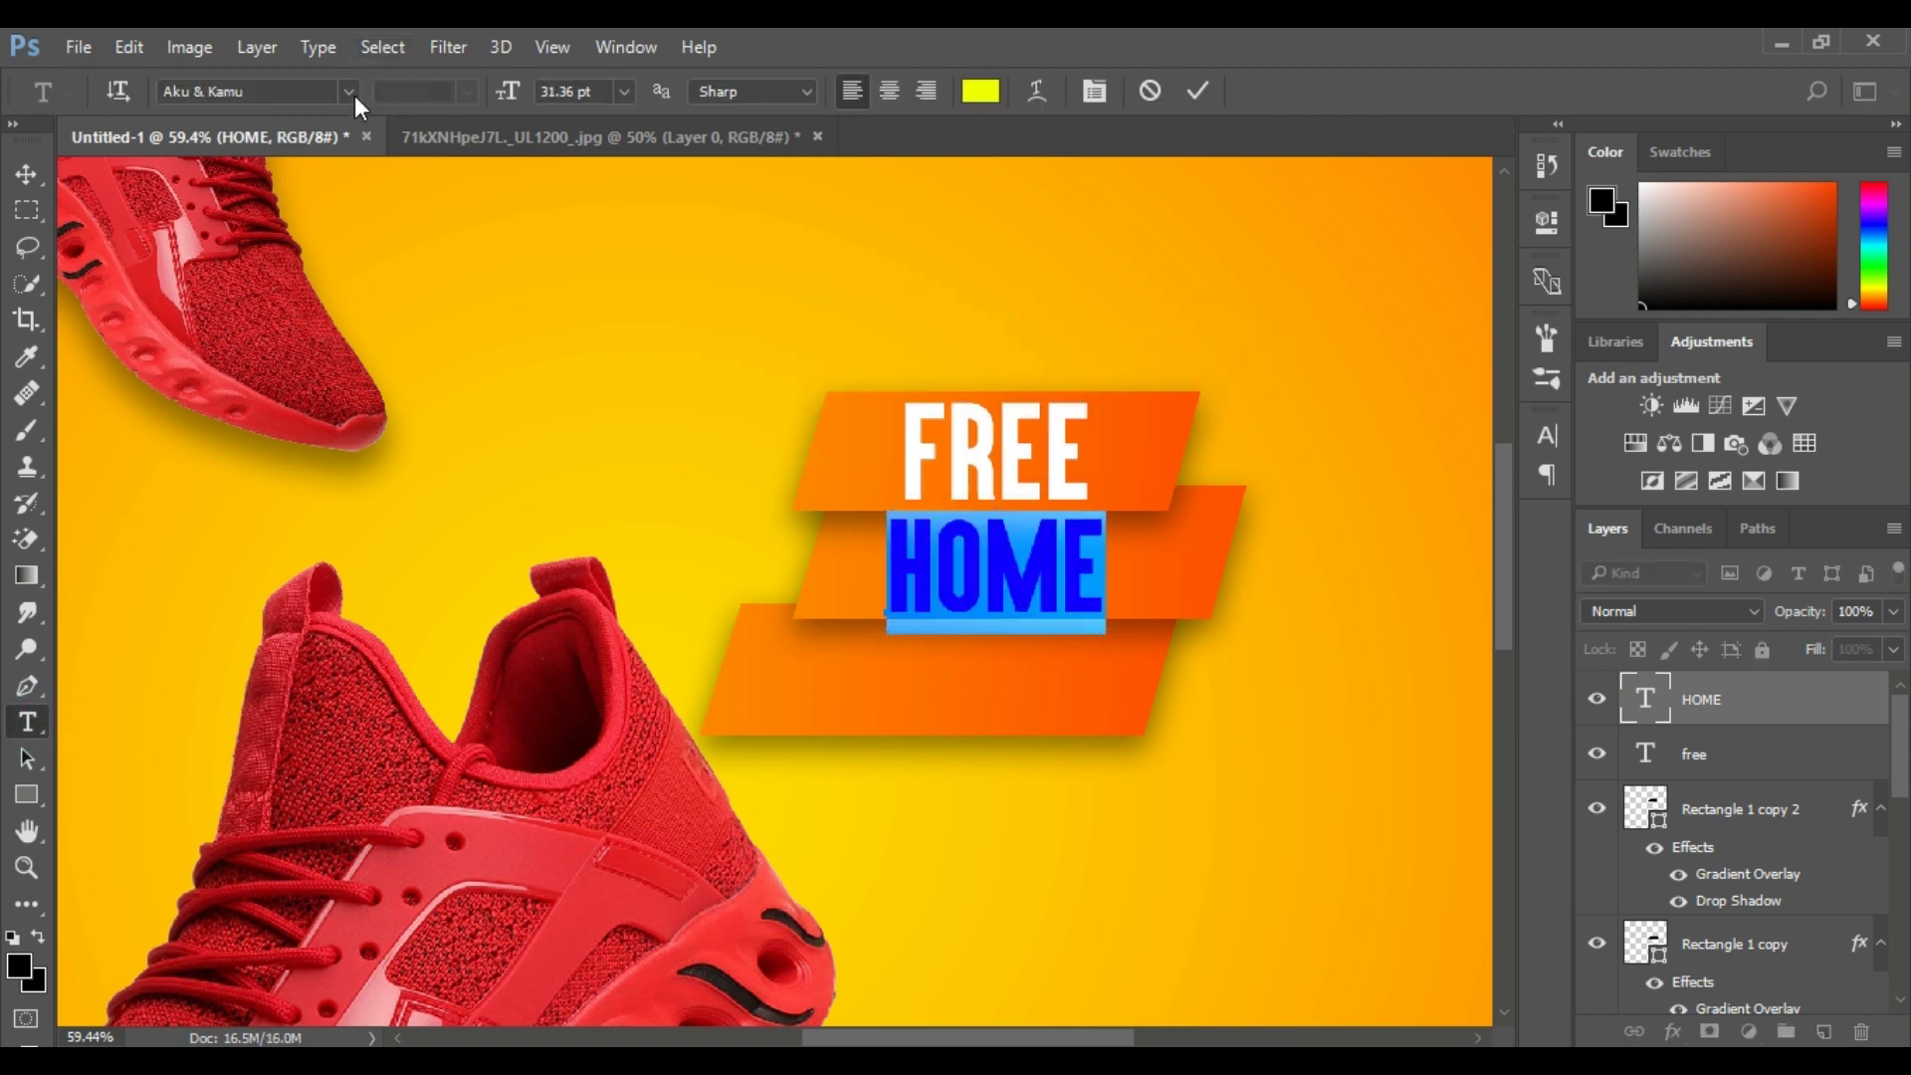
left_click(349, 91)
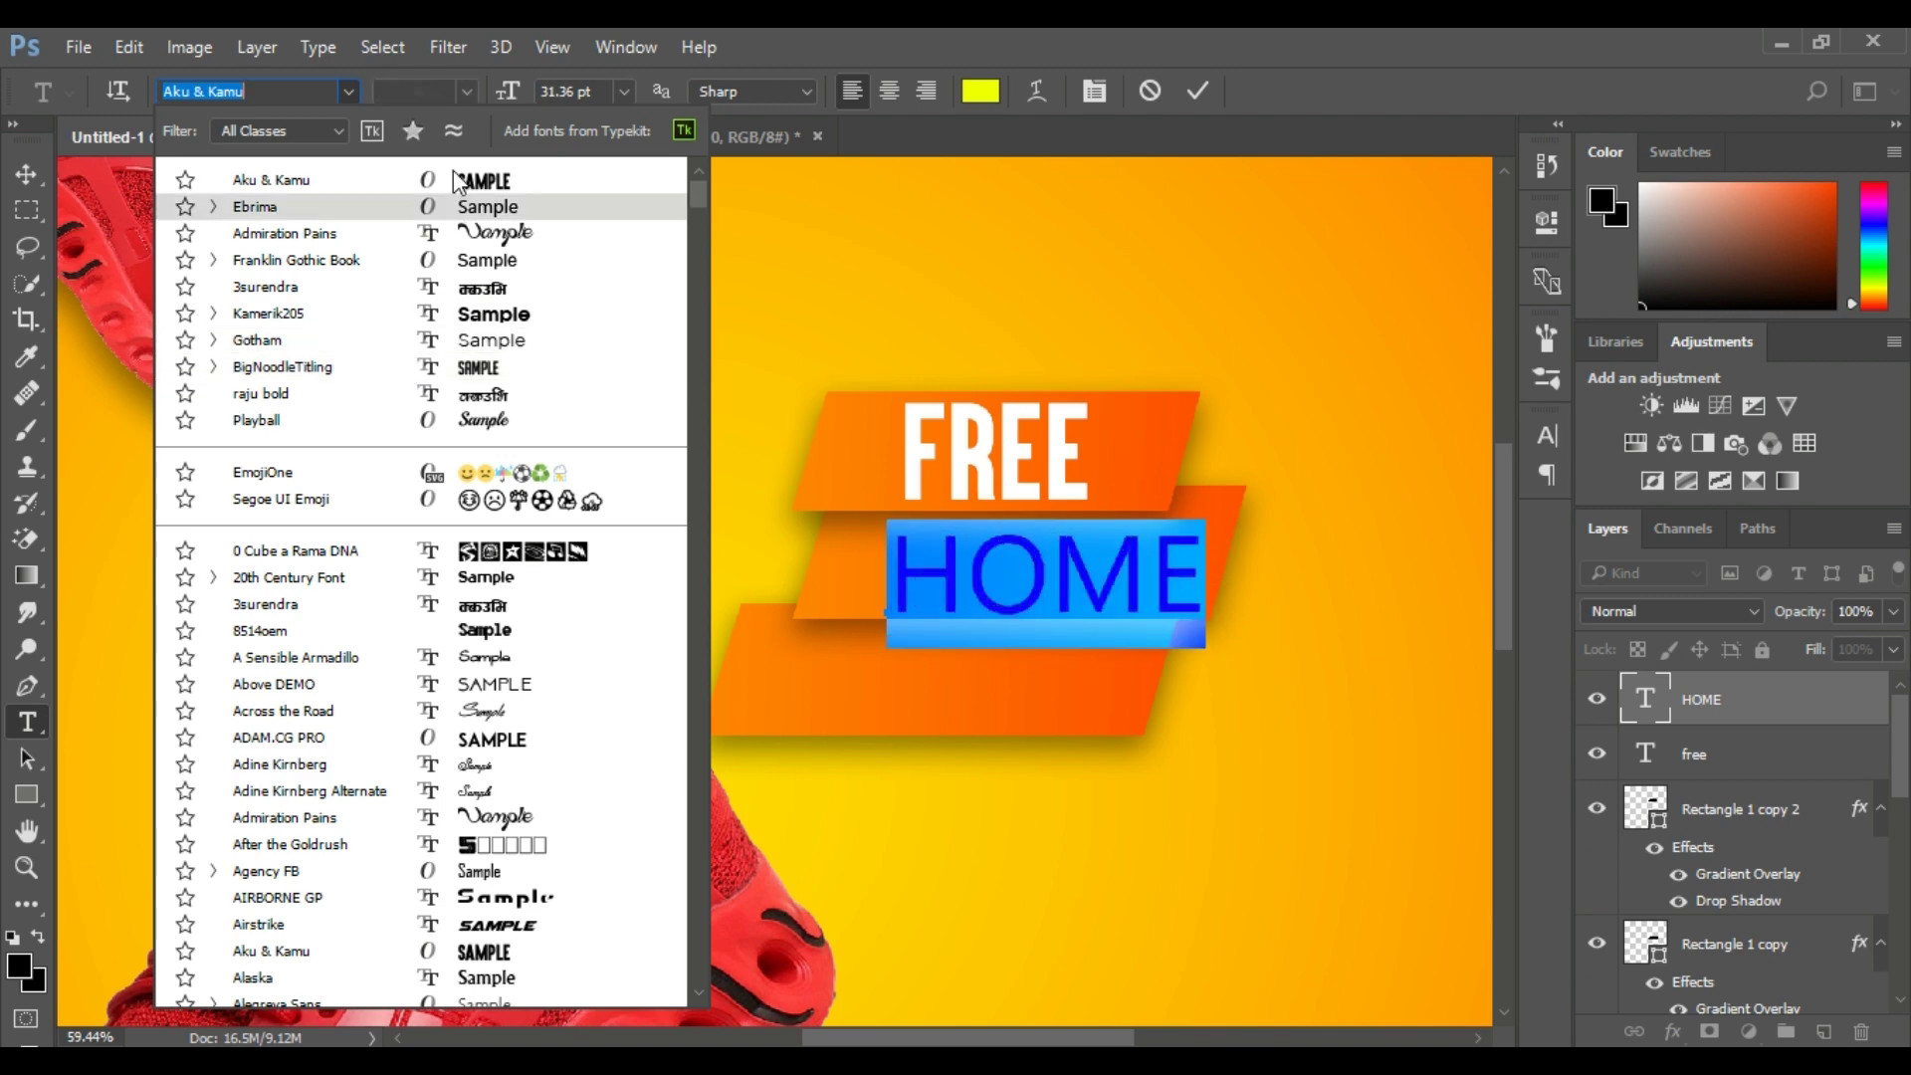
left_click(884, 130)
- Set HOME's tracking to 50 and scale it to about 97% on the middle band
left_click(1095, 90)
left_click(1493, 540)
left_click(1477, 875)
left_click(1493, 509)
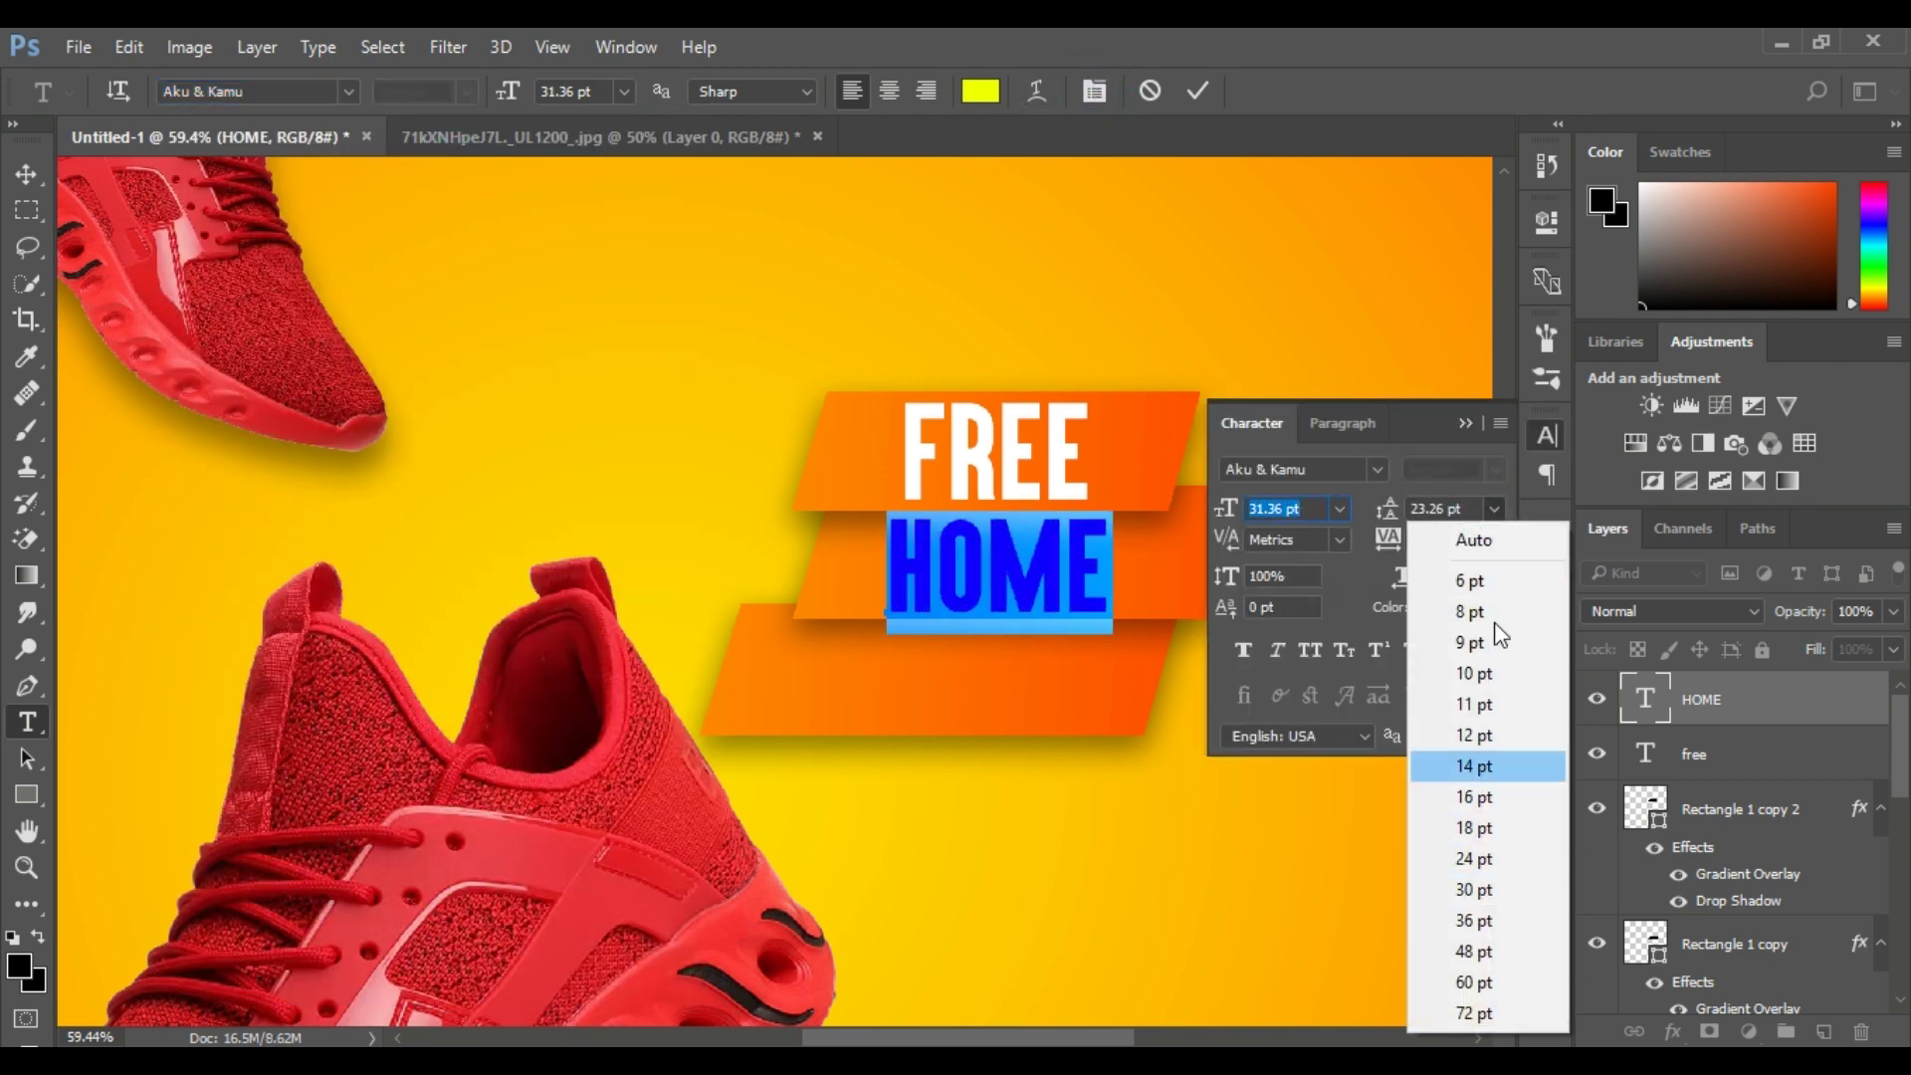
left_click(1493, 509)
left_click(1459, 900)
left_click(1463, 426)
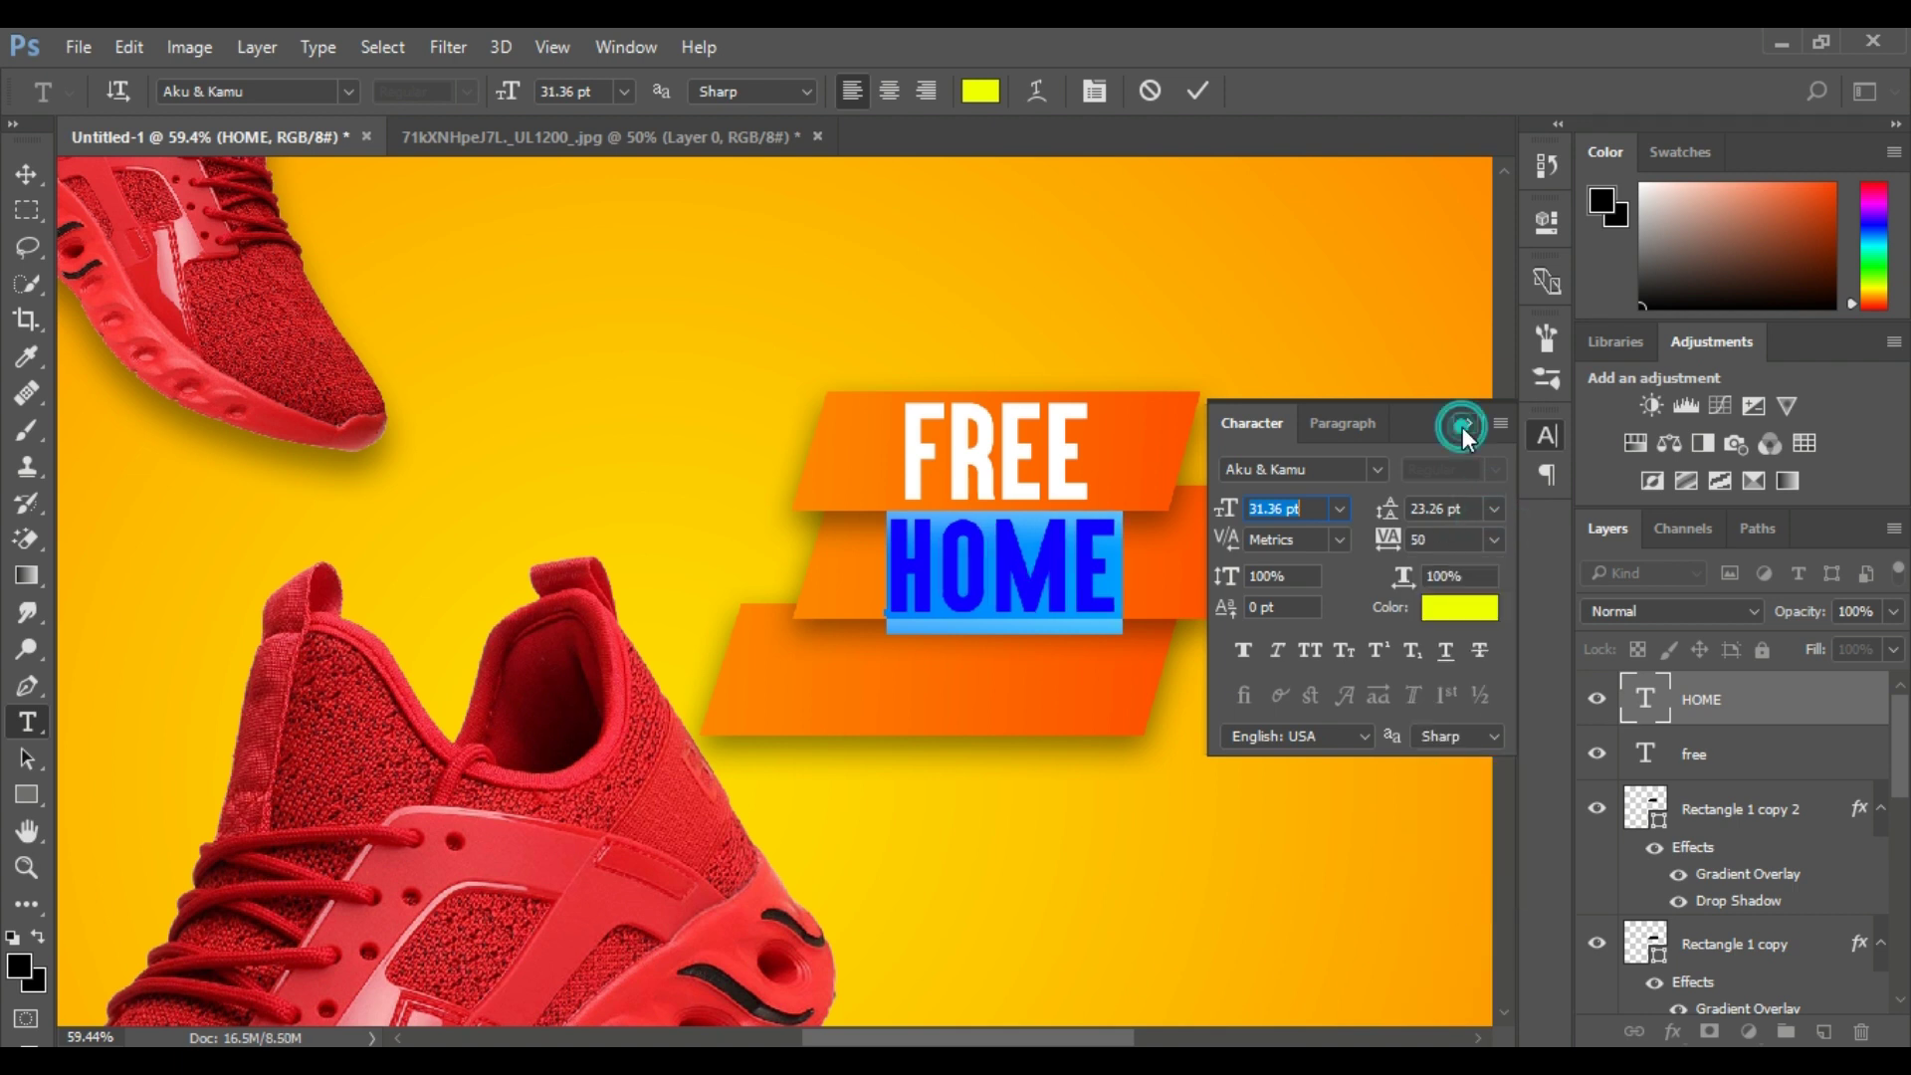
left_click(27, 174)
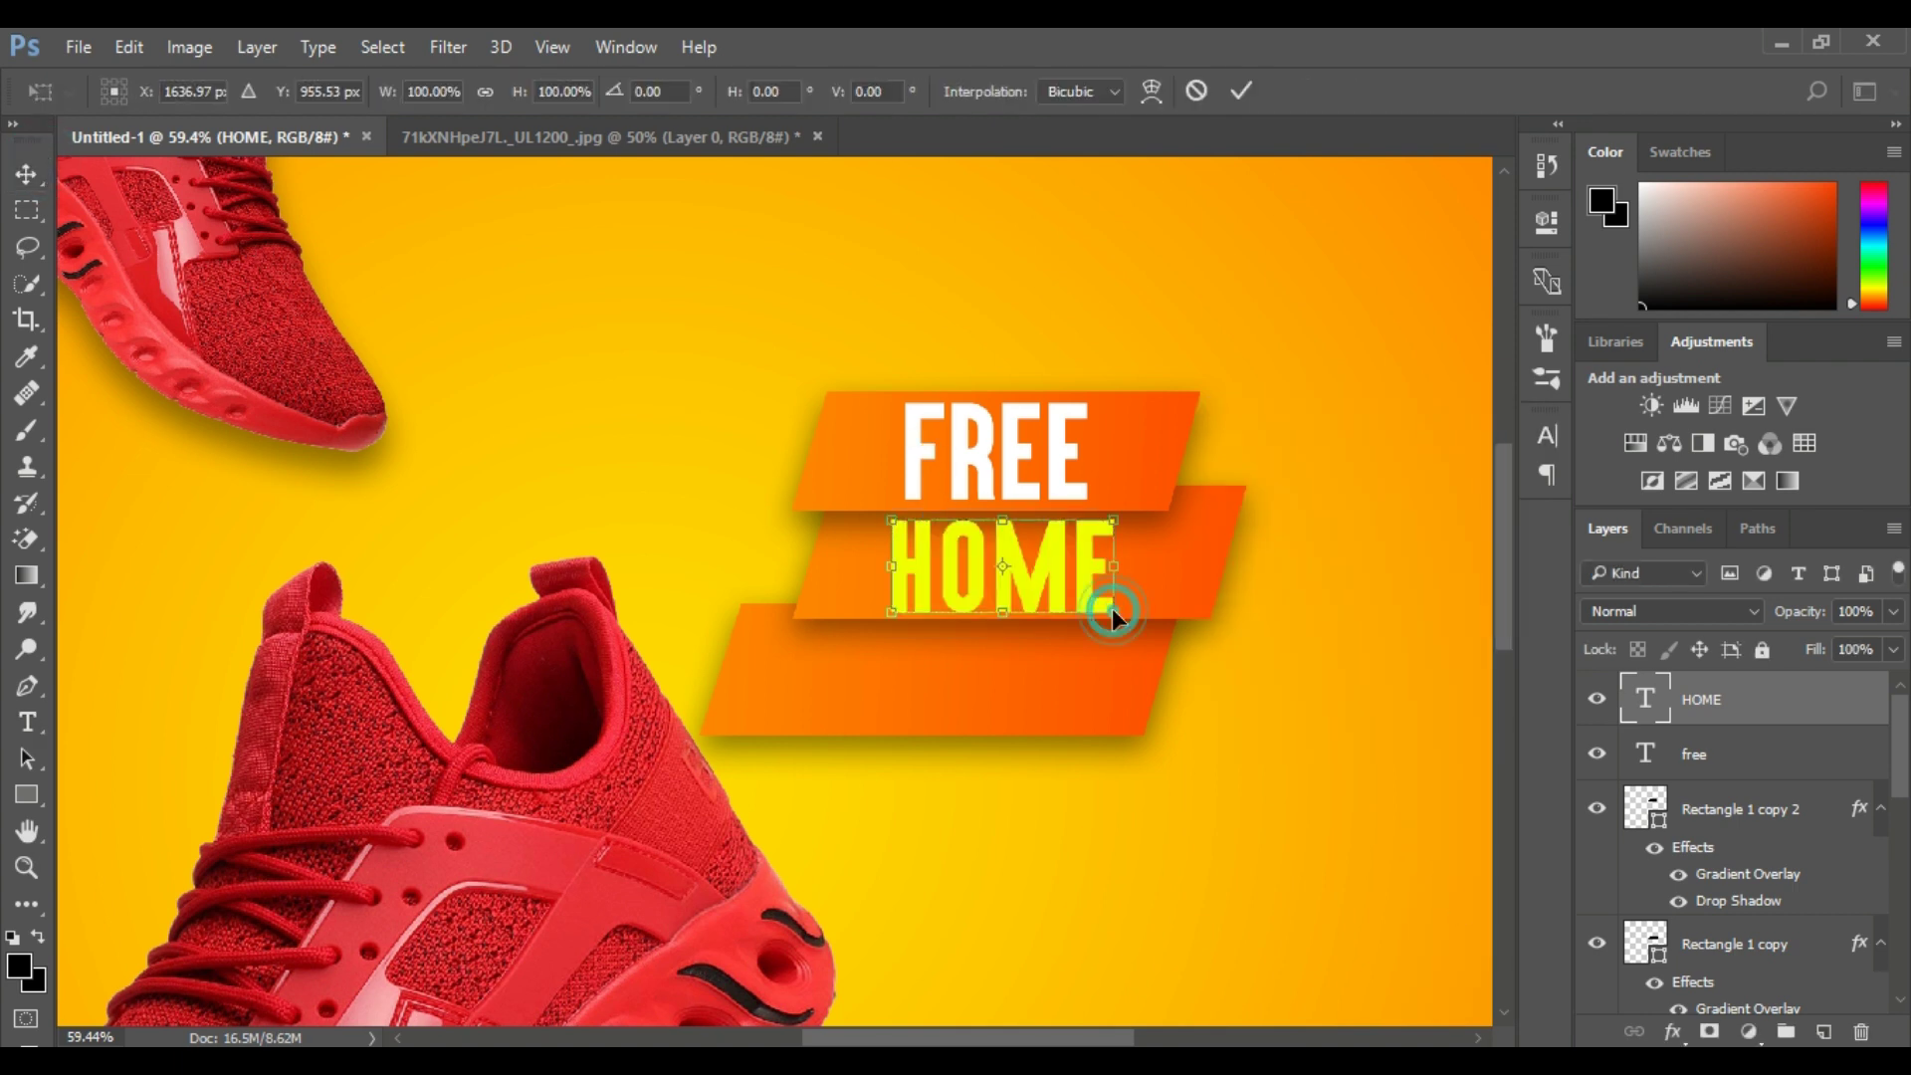
left_click_drag(1108, 610, 1060, 563)
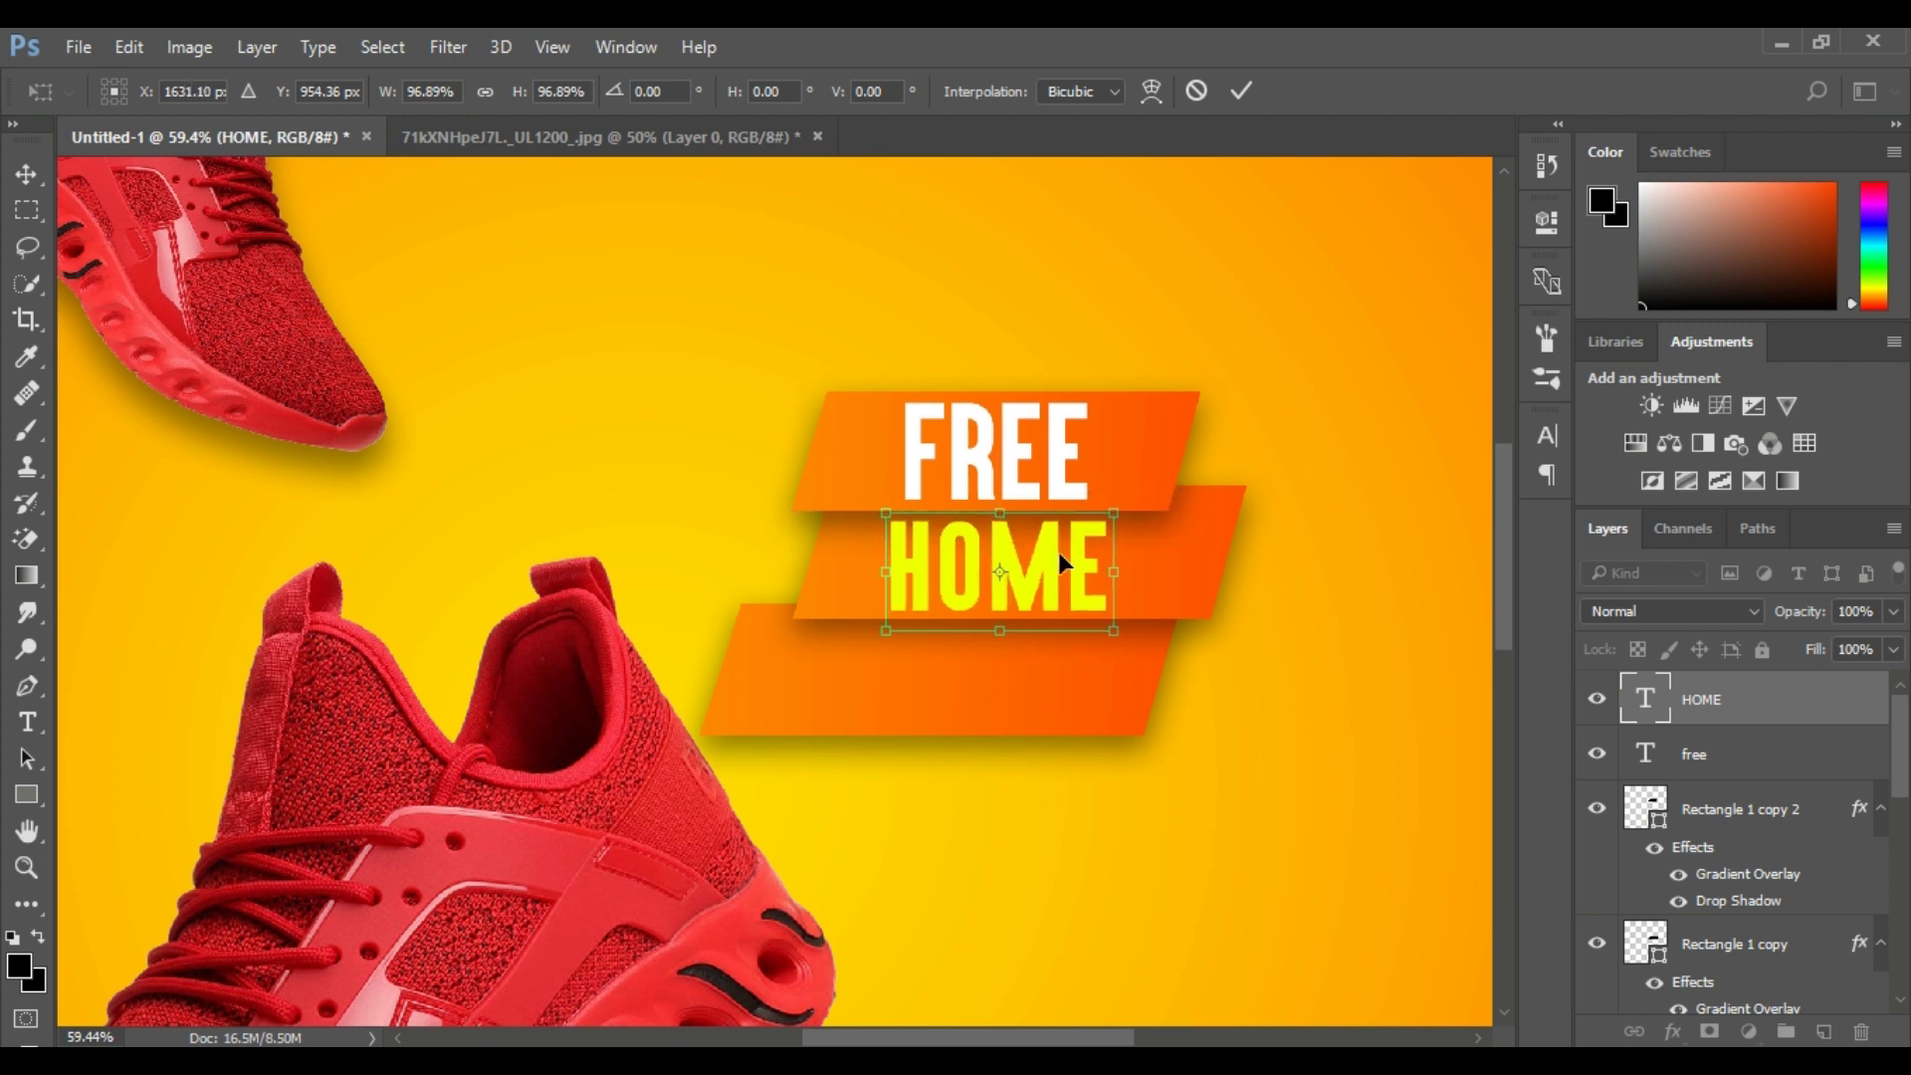
left_click(1241, 90)
- Copy HOME down onto the bottom band and retype it as DELIVERY
mouse_move(1032, 558)
left_mouse_down()
mouse_move(964, 682)
mouse_move(943, 676)
left_mouse_up()
key("t")
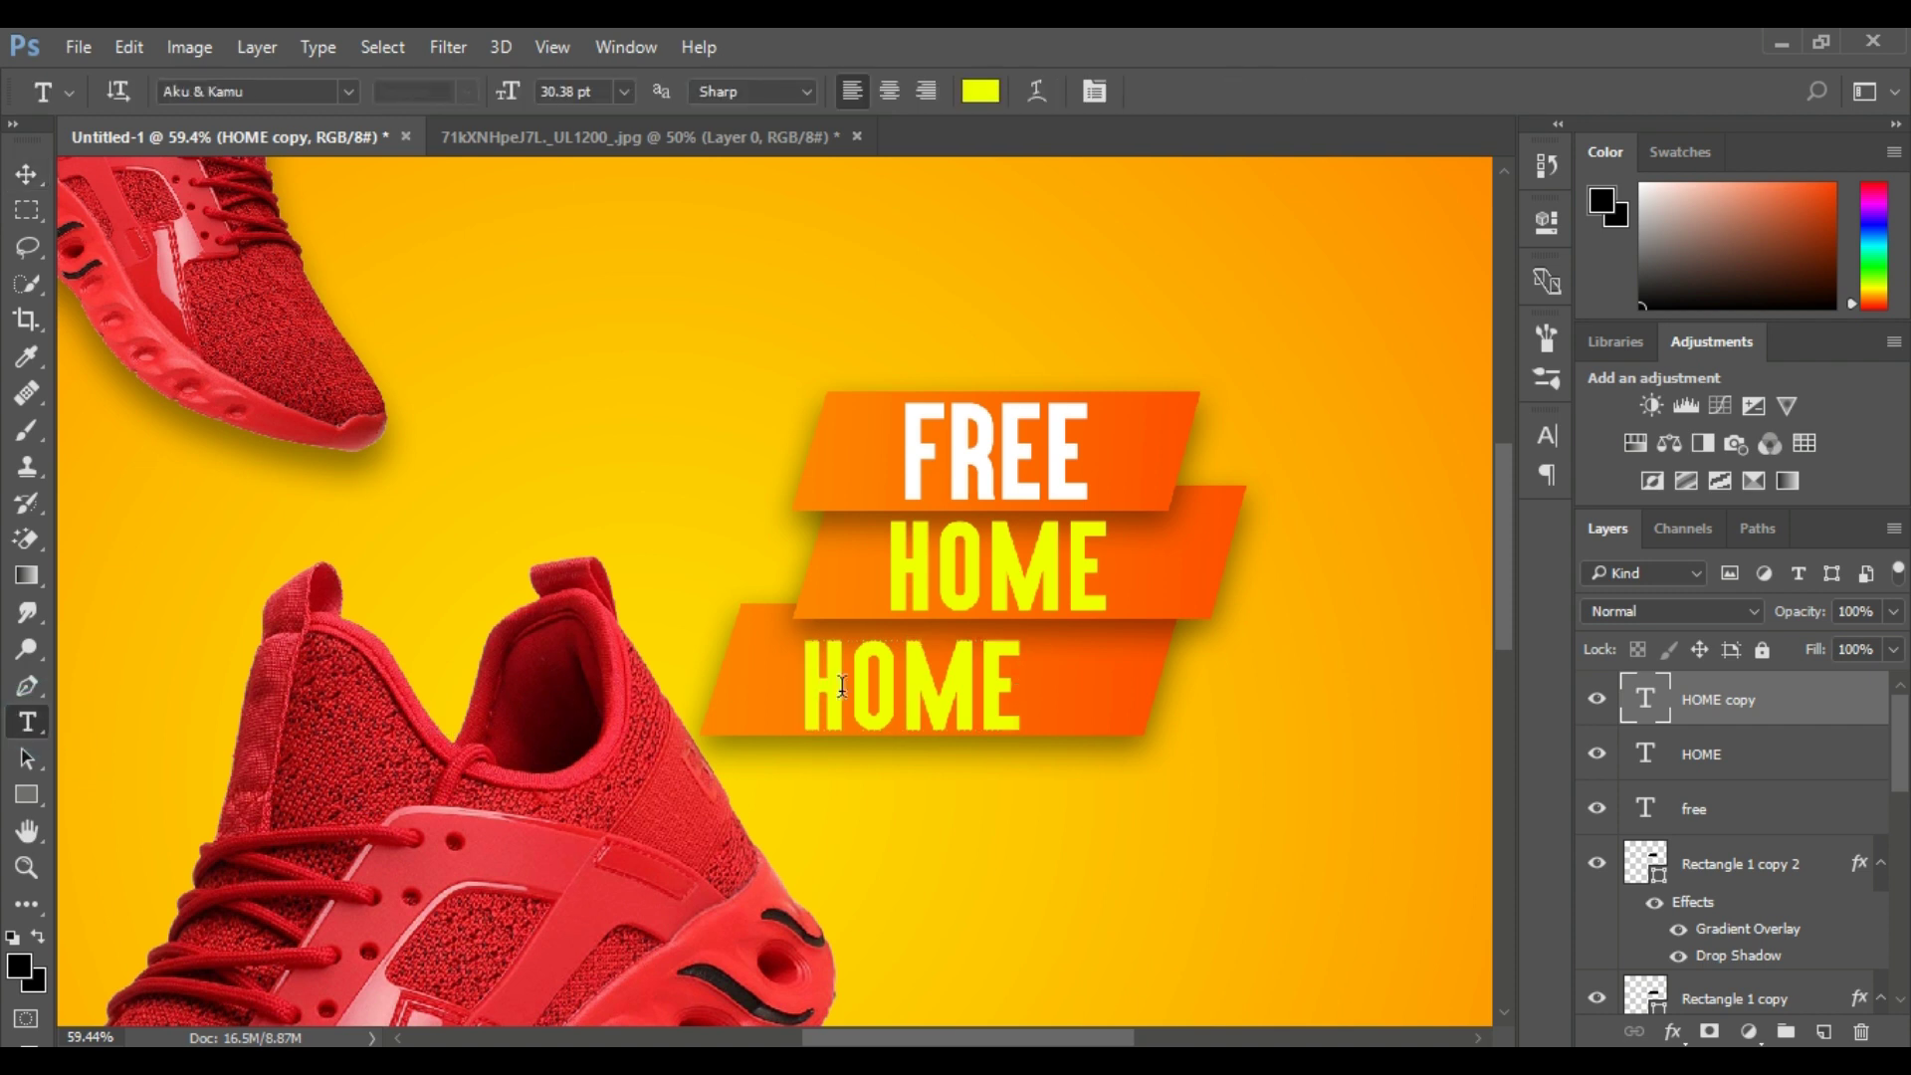
left_click(852, 689)
key("ctrl+a")
key("BackSpace")
type("DELIVERY")
- Colour DELIVERY yellow and begin scaling it to about 97.5%, shifted left
key("ctrl+a")
key("ctrl+h")
left_click(981, 90)
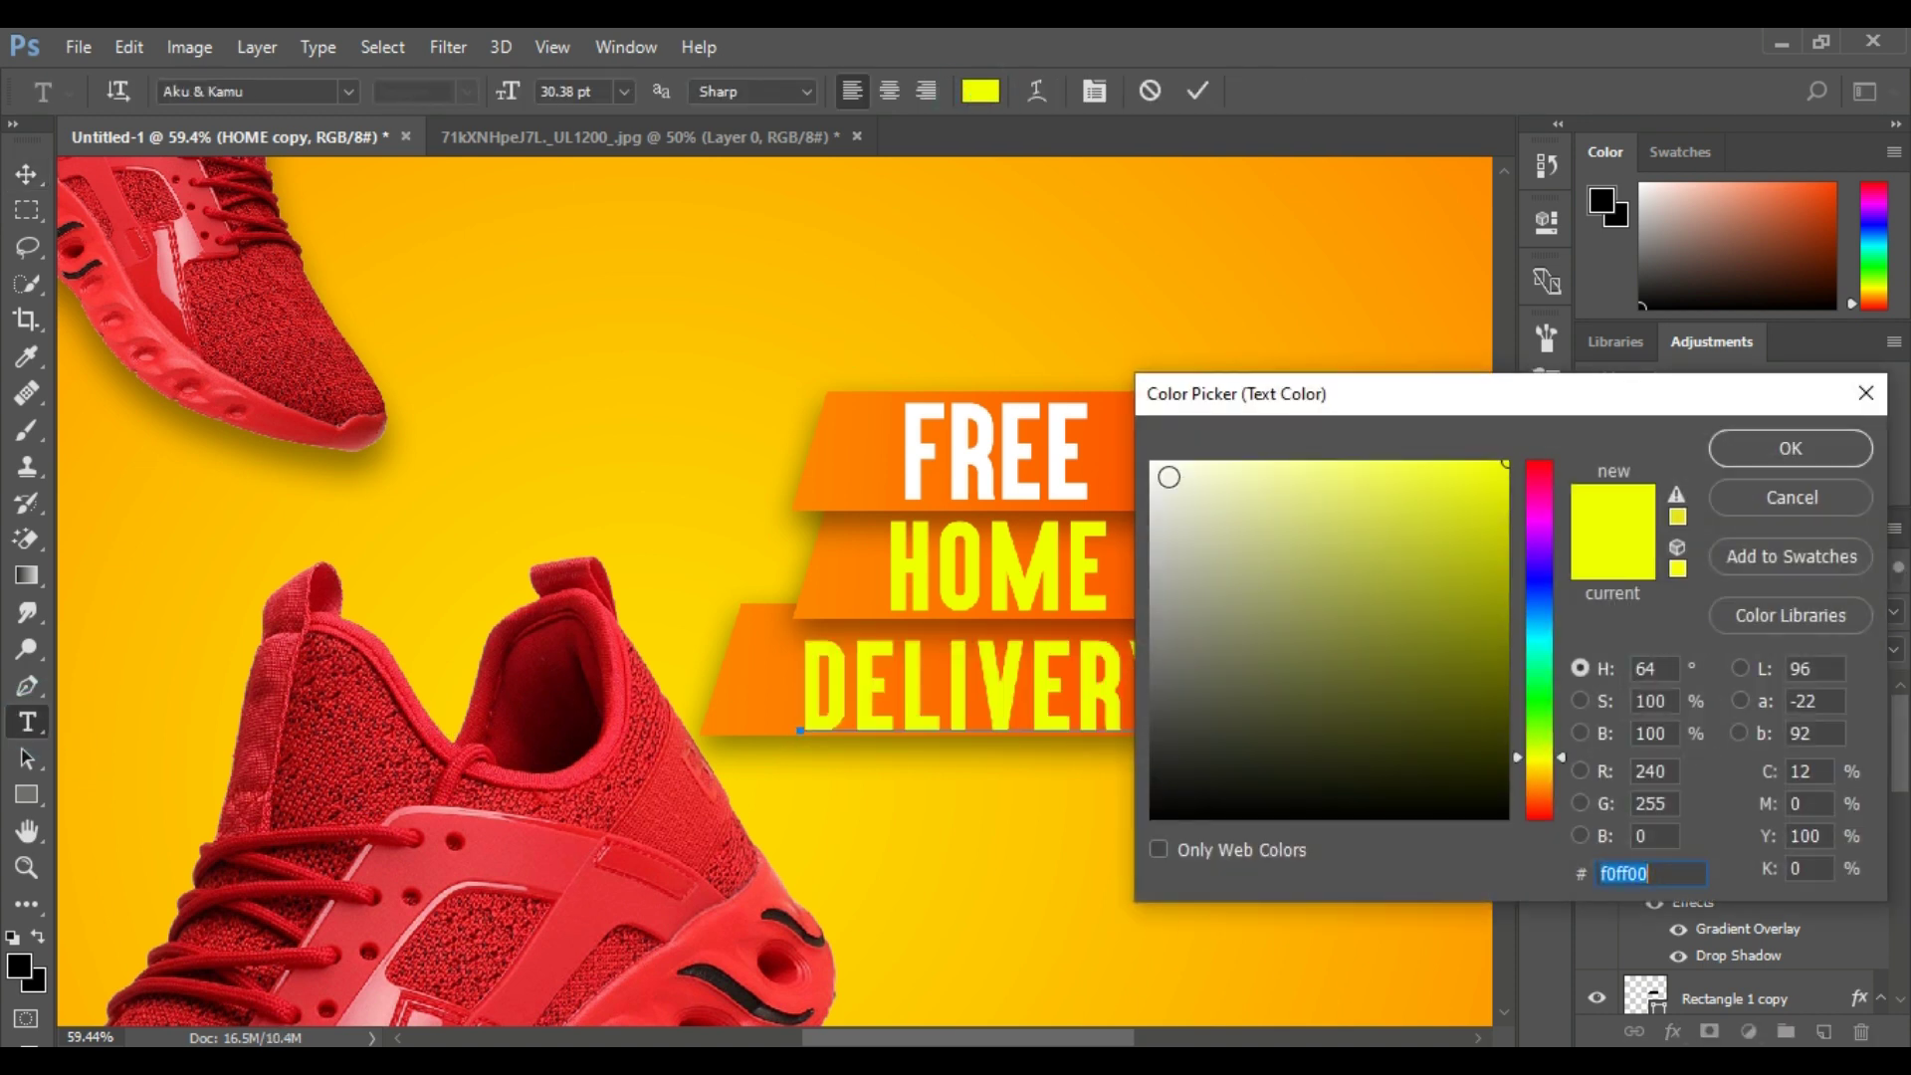
type("ffffff")
left_click_drag(1463, 487, 1568, 422)
left_click_drag(1302, 494, 1559, 478)
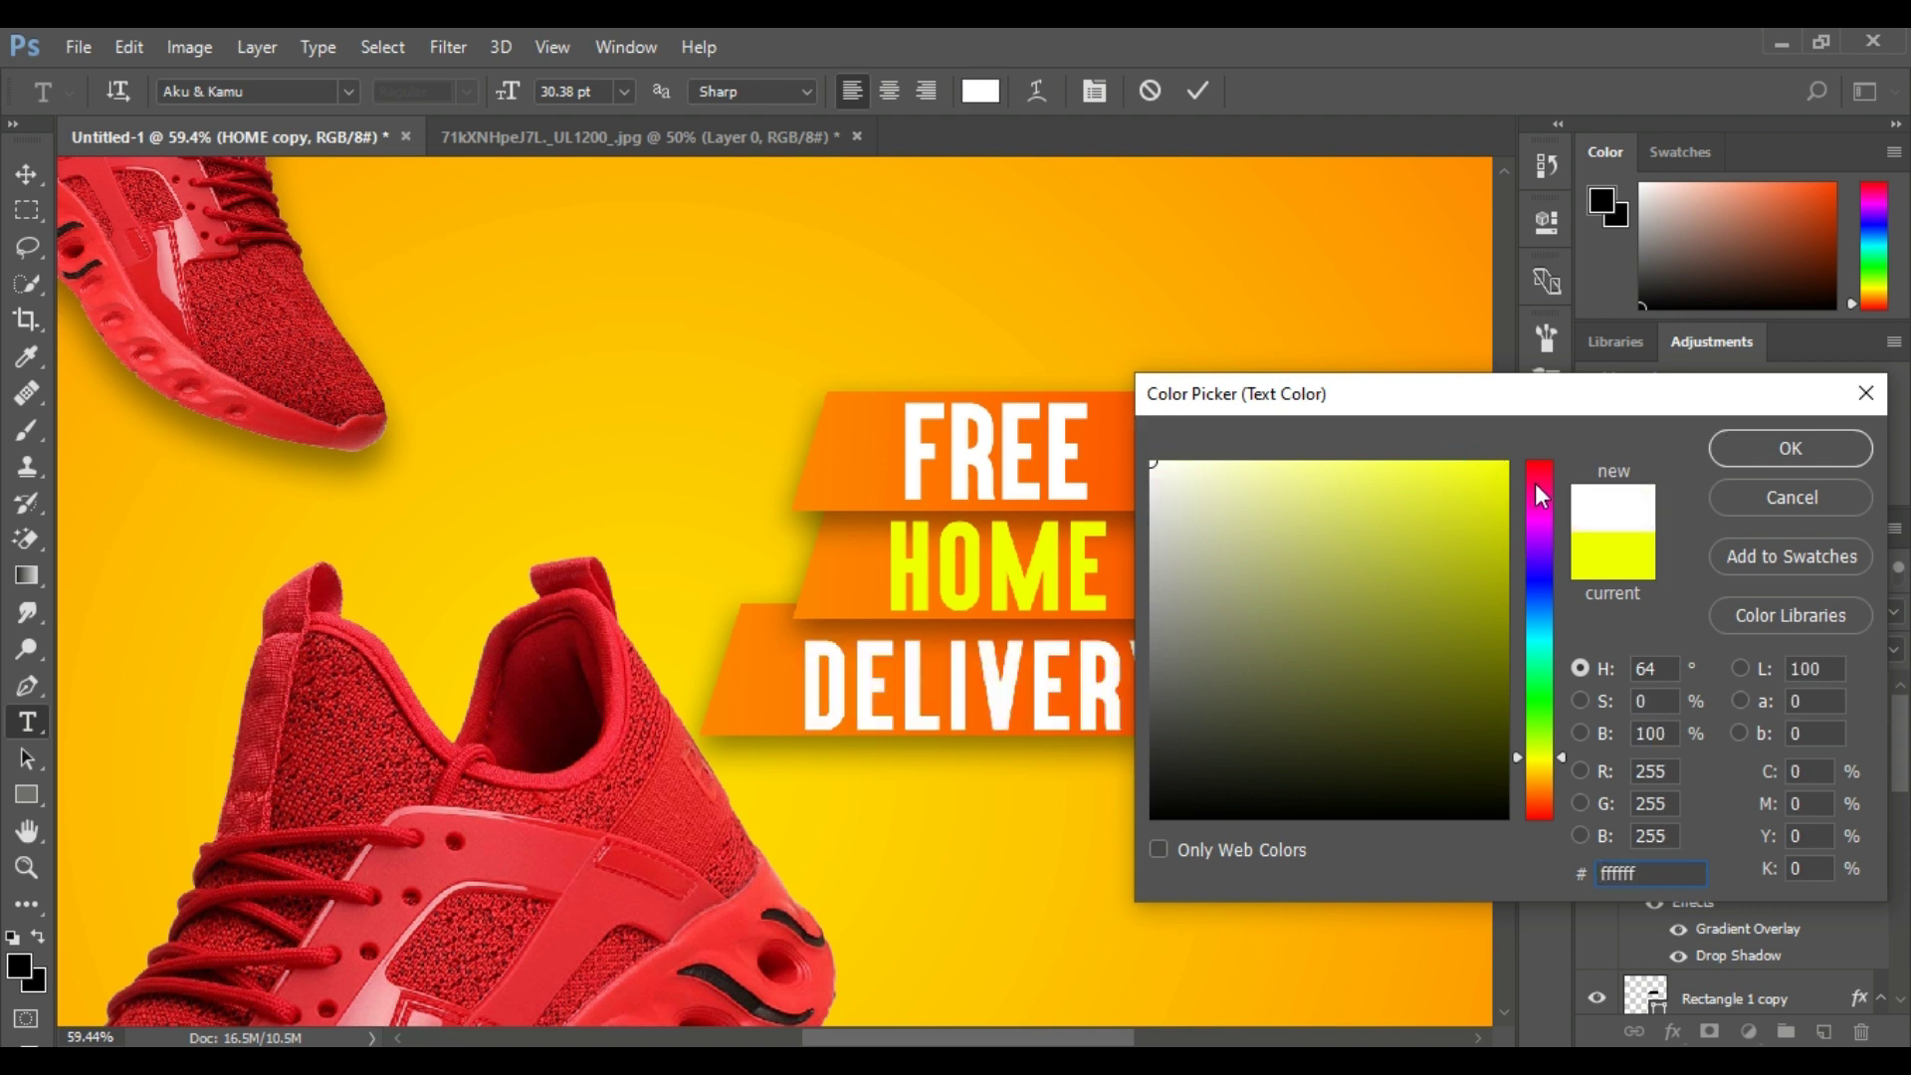
left_click(1750, 452)
left_click(27, 173)
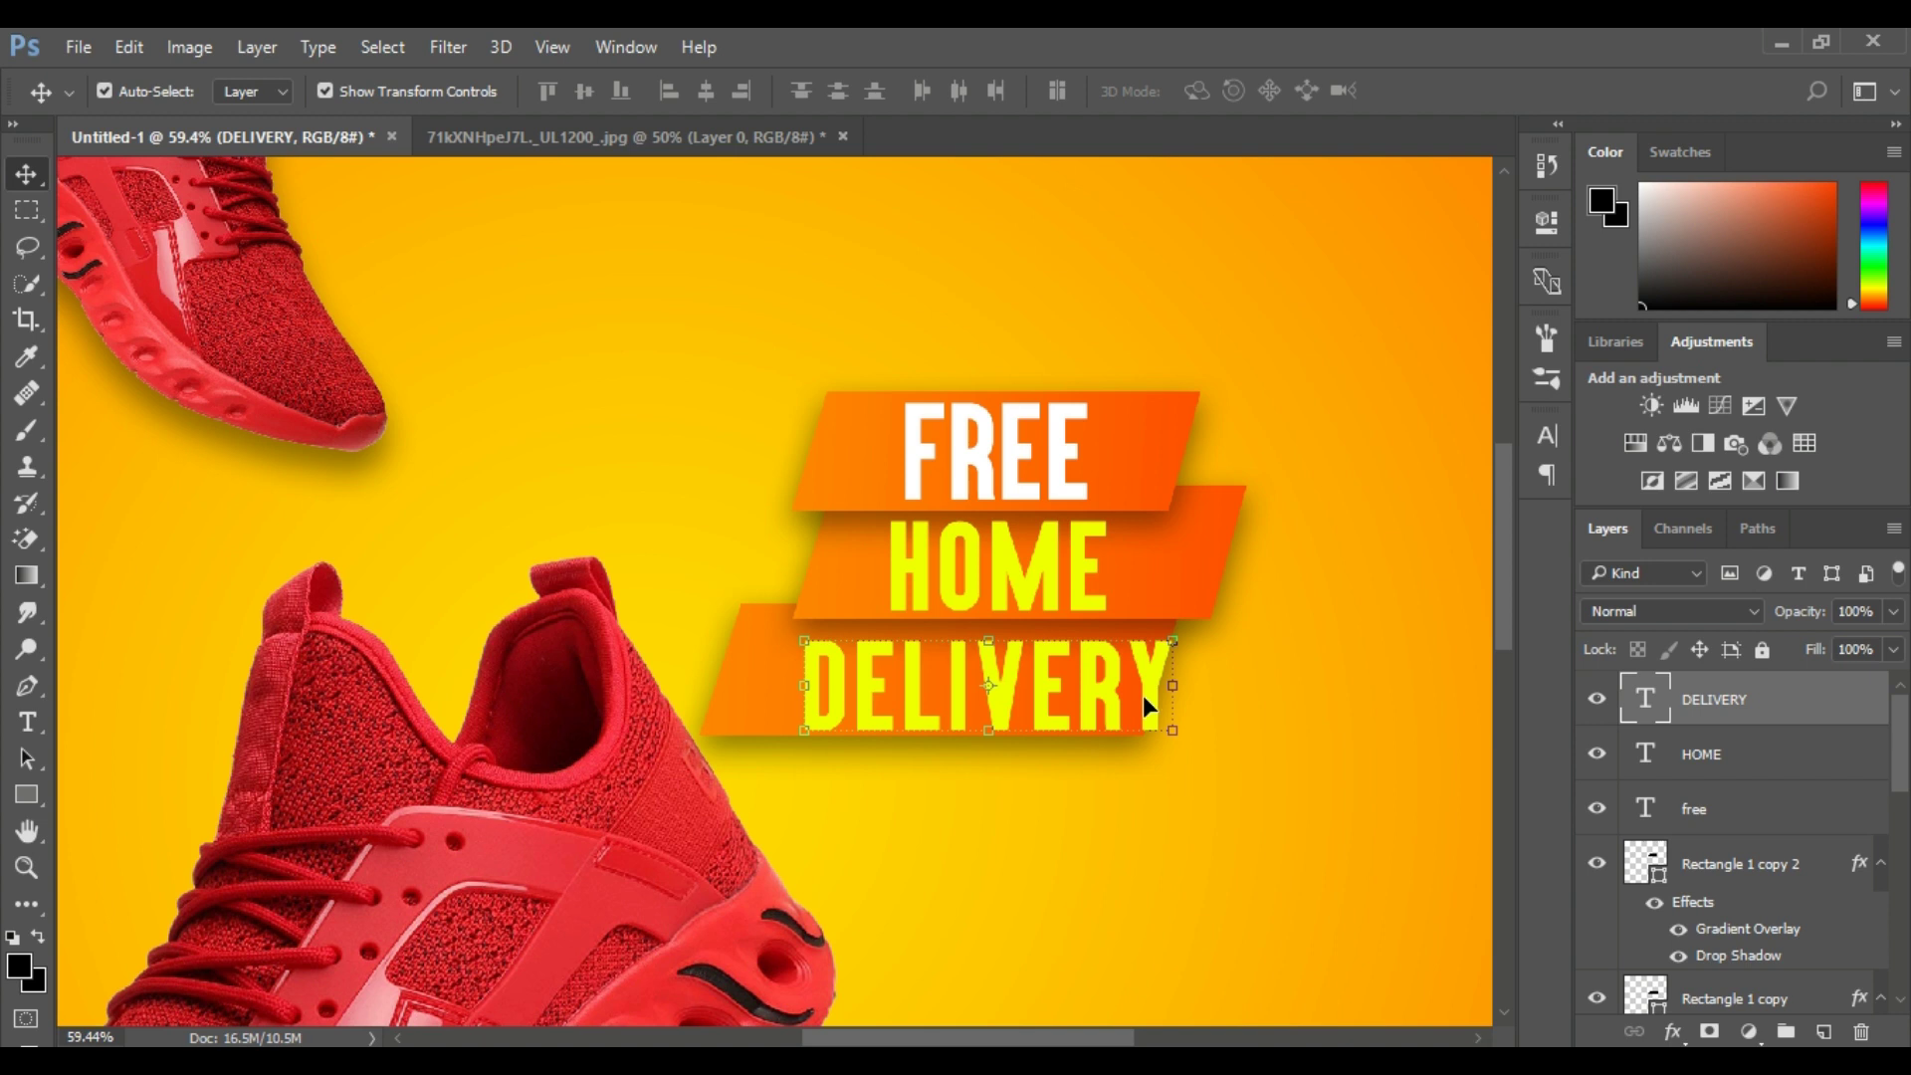
left_click_drag(1173, 730, 1114, 741)
left_click_drag(1039, 690, 1037, 690)
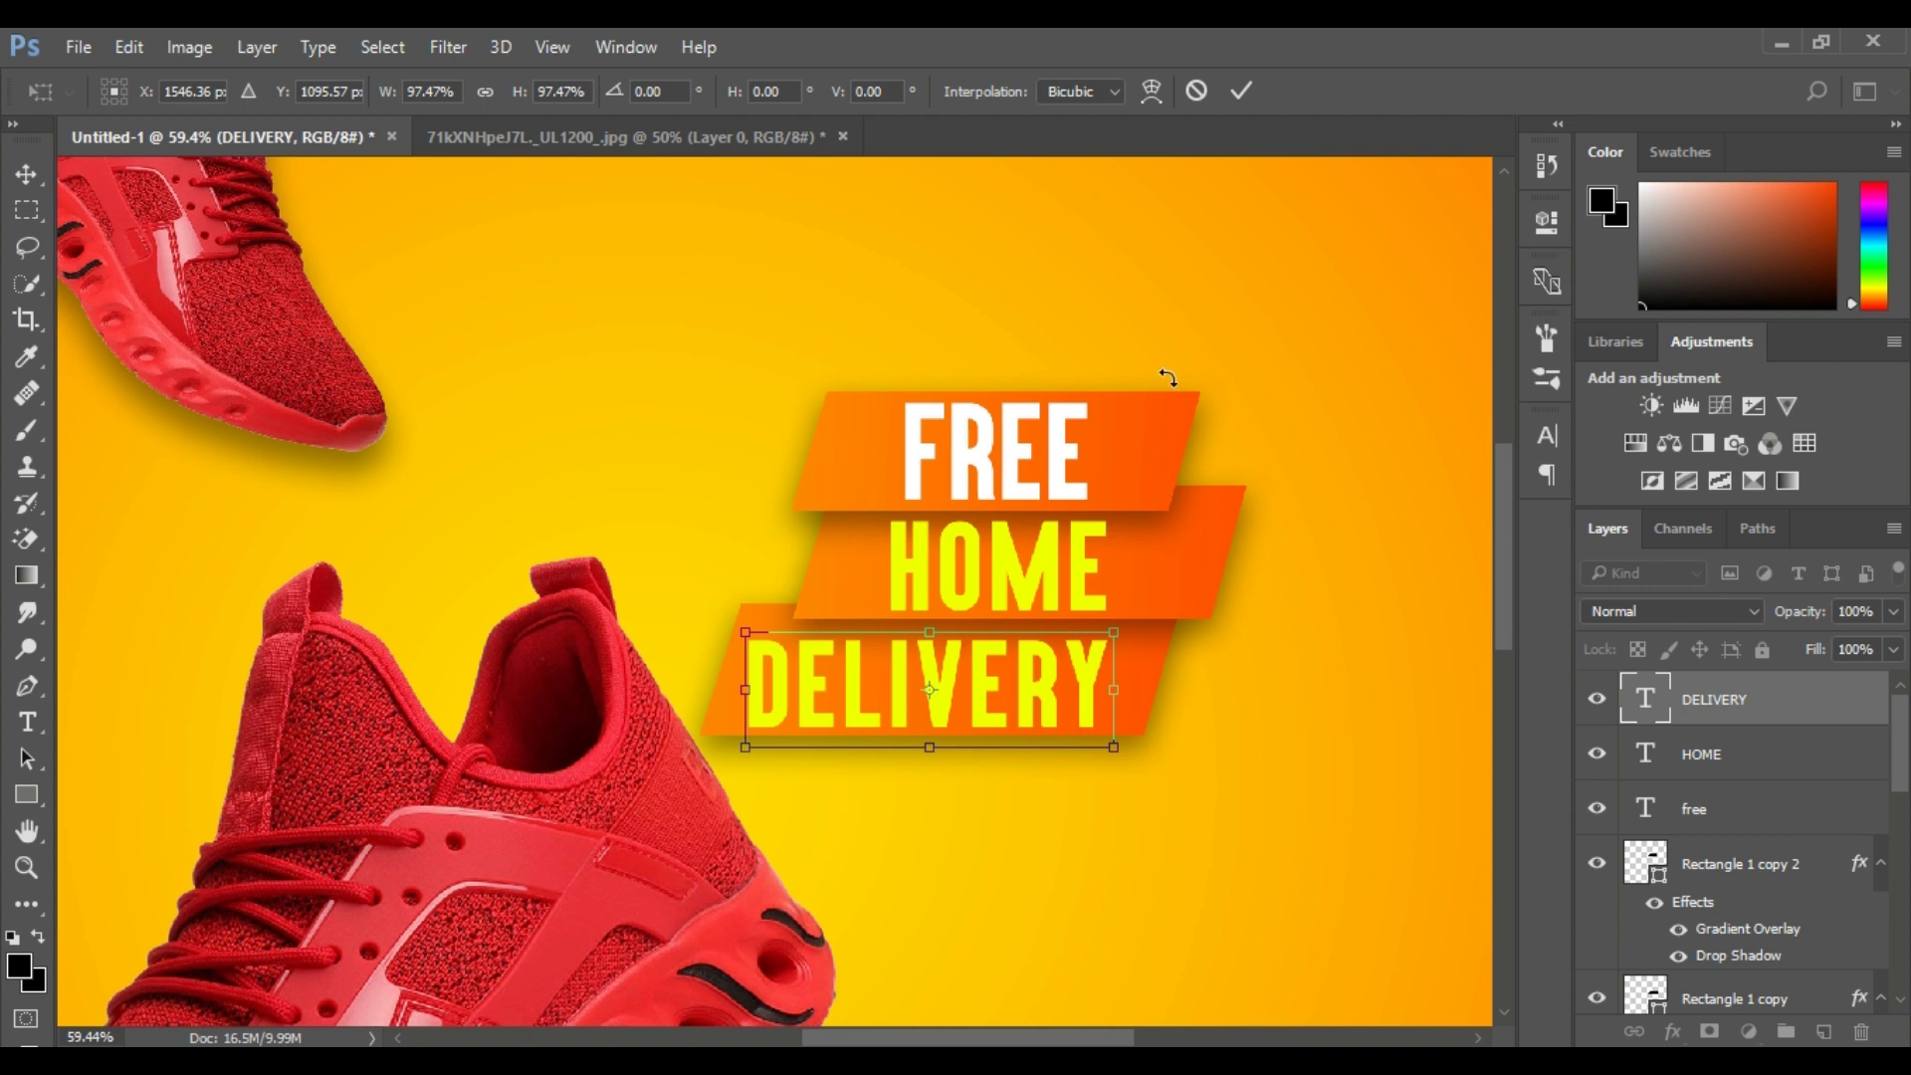
- Commit DELIVERY's transform and select the three banners with the FREE and HOME text layers
left_click(1240, 90)
mouse_move(1901, 737)
left_mouse_down()
mouse_move(1901, 846)
mouse_move(1900, 826)
left_mouse_up()
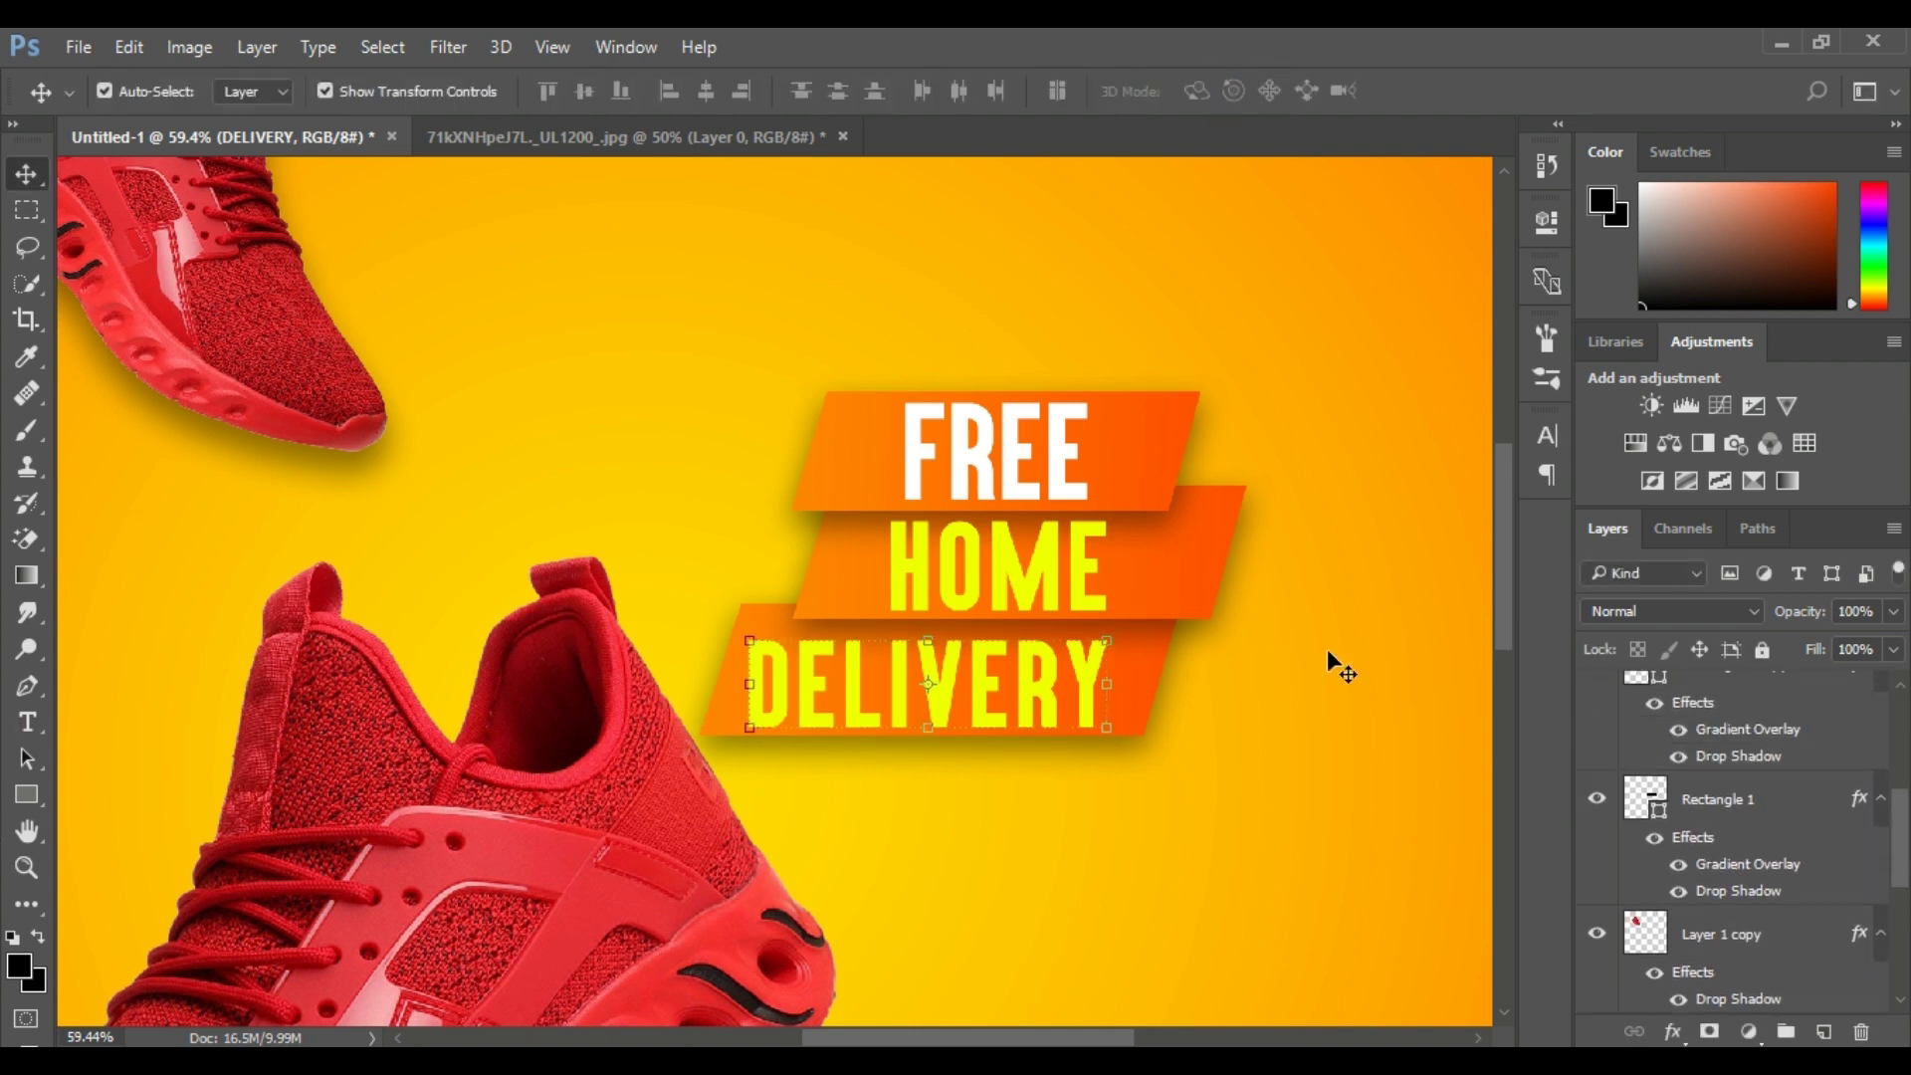
scroll(1060, 629, "down", 2)
scroll(1061, 630, "down", 1)
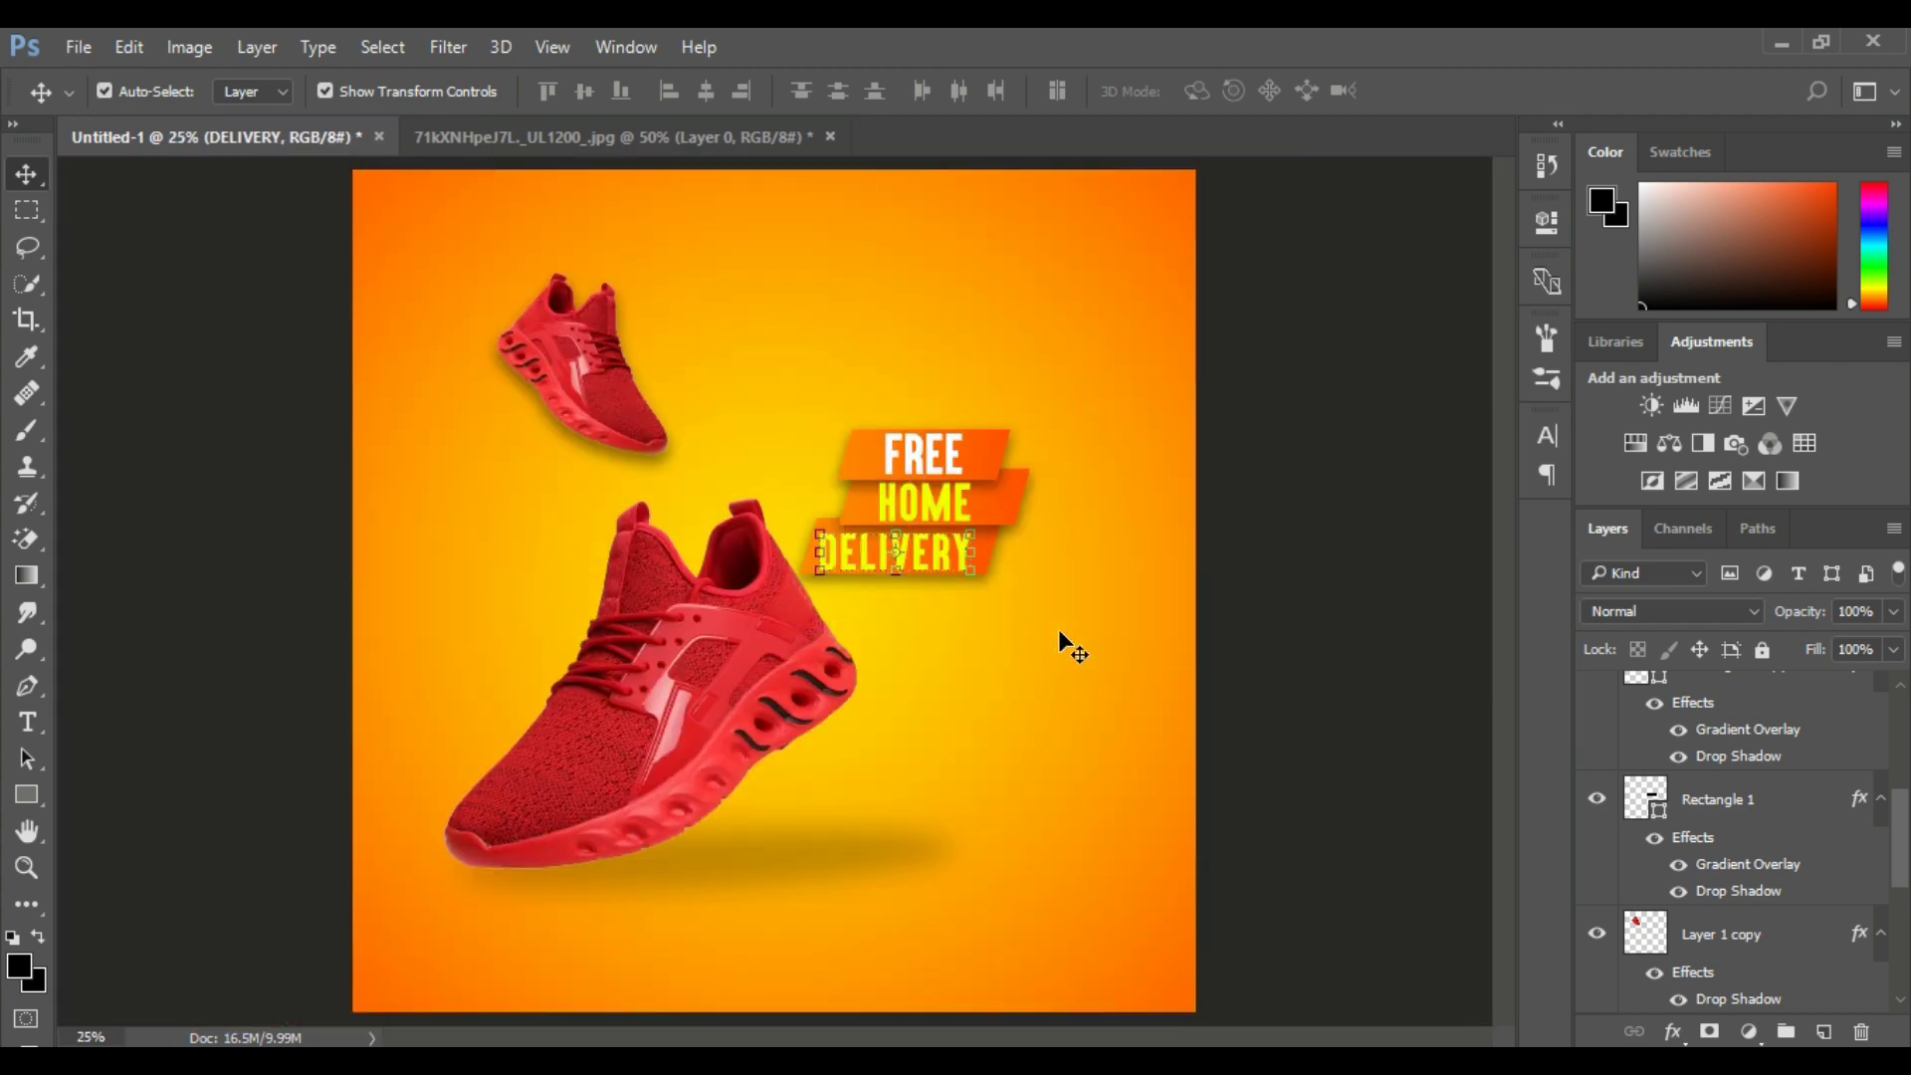
left_click(1729, 808)
left_click(1824, 737, "ctrl")
left_click(1732, 797, "ctrl")
left_click(1712, 851, "ctrl")
left_click(1703, 984, "ctrl")
- Enlarge the banner group to 140% and move it higher up the poster
left_click_drag(1905, 768, 1905, 866)
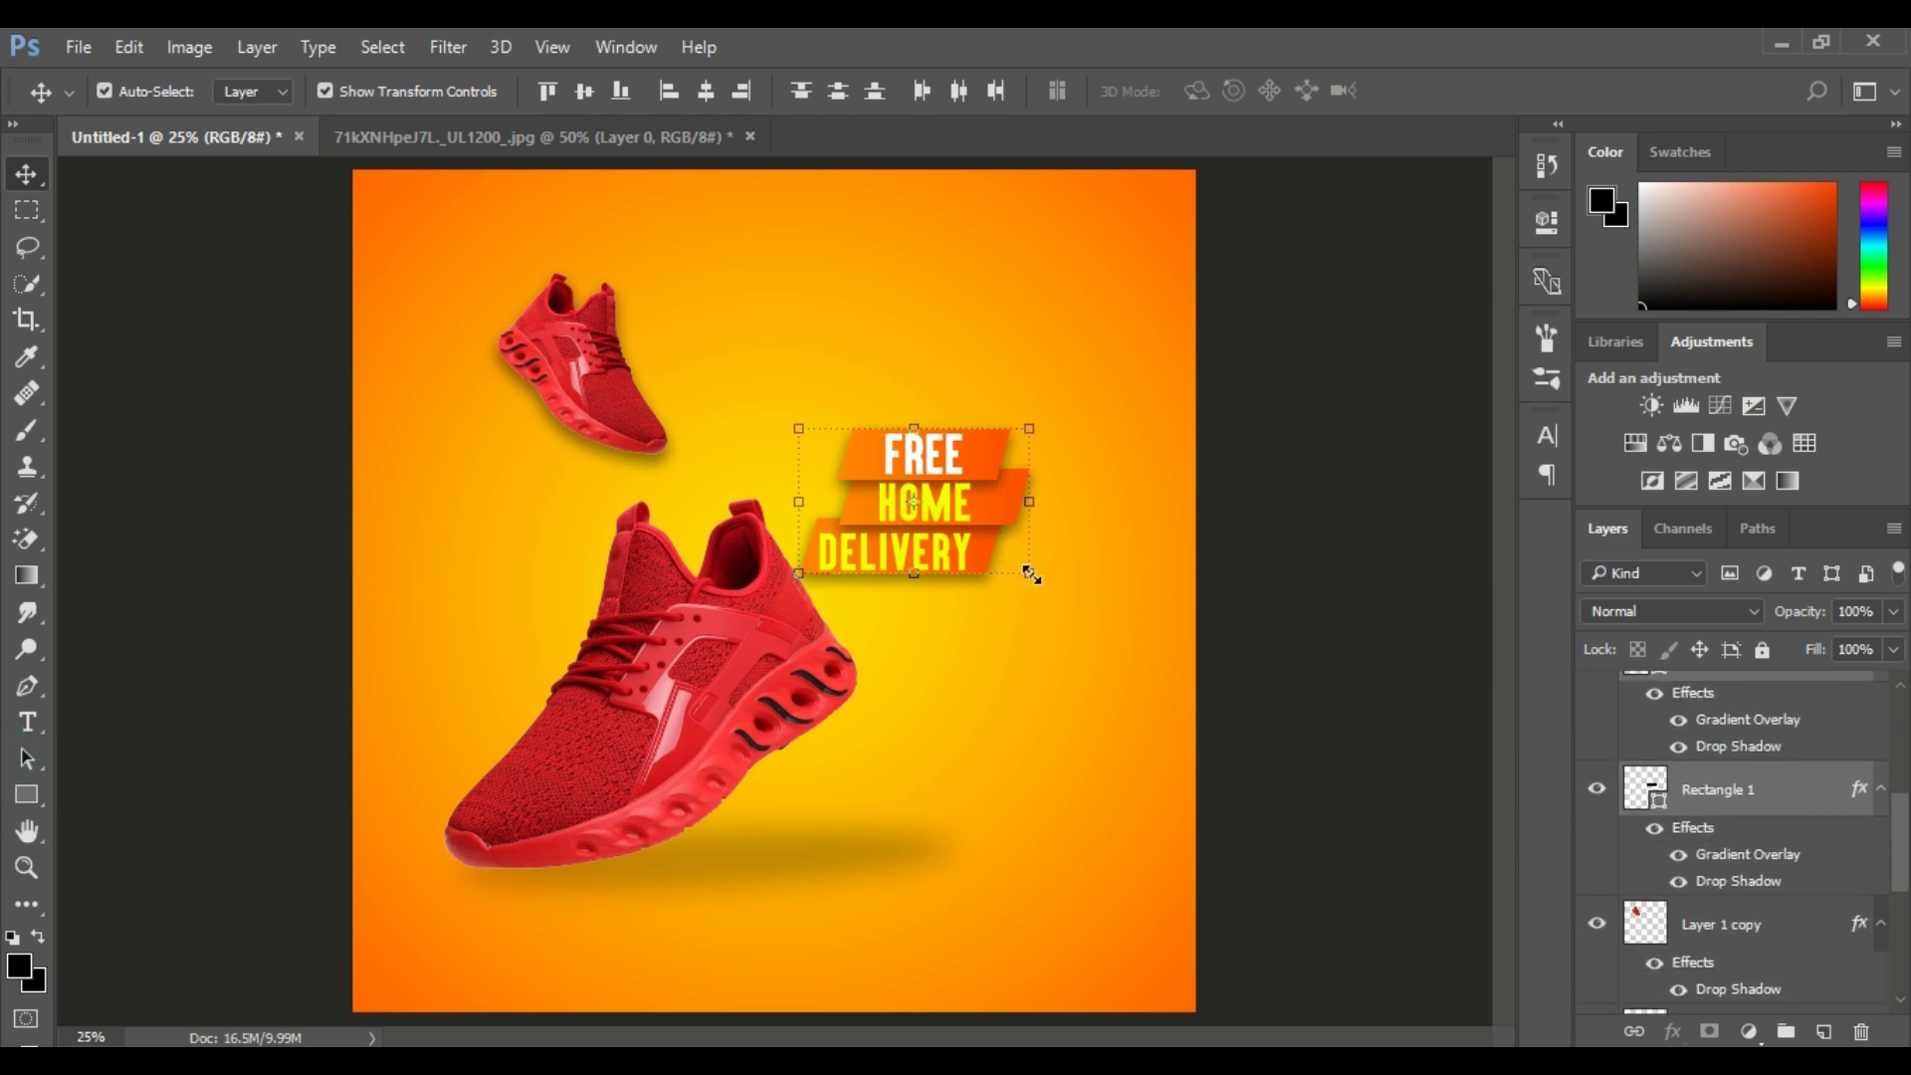
left_click_drag(1032, 575, 1122, 634)
left_click_drag(1050, 530, 1048, 458)
left_click(1235, 105)
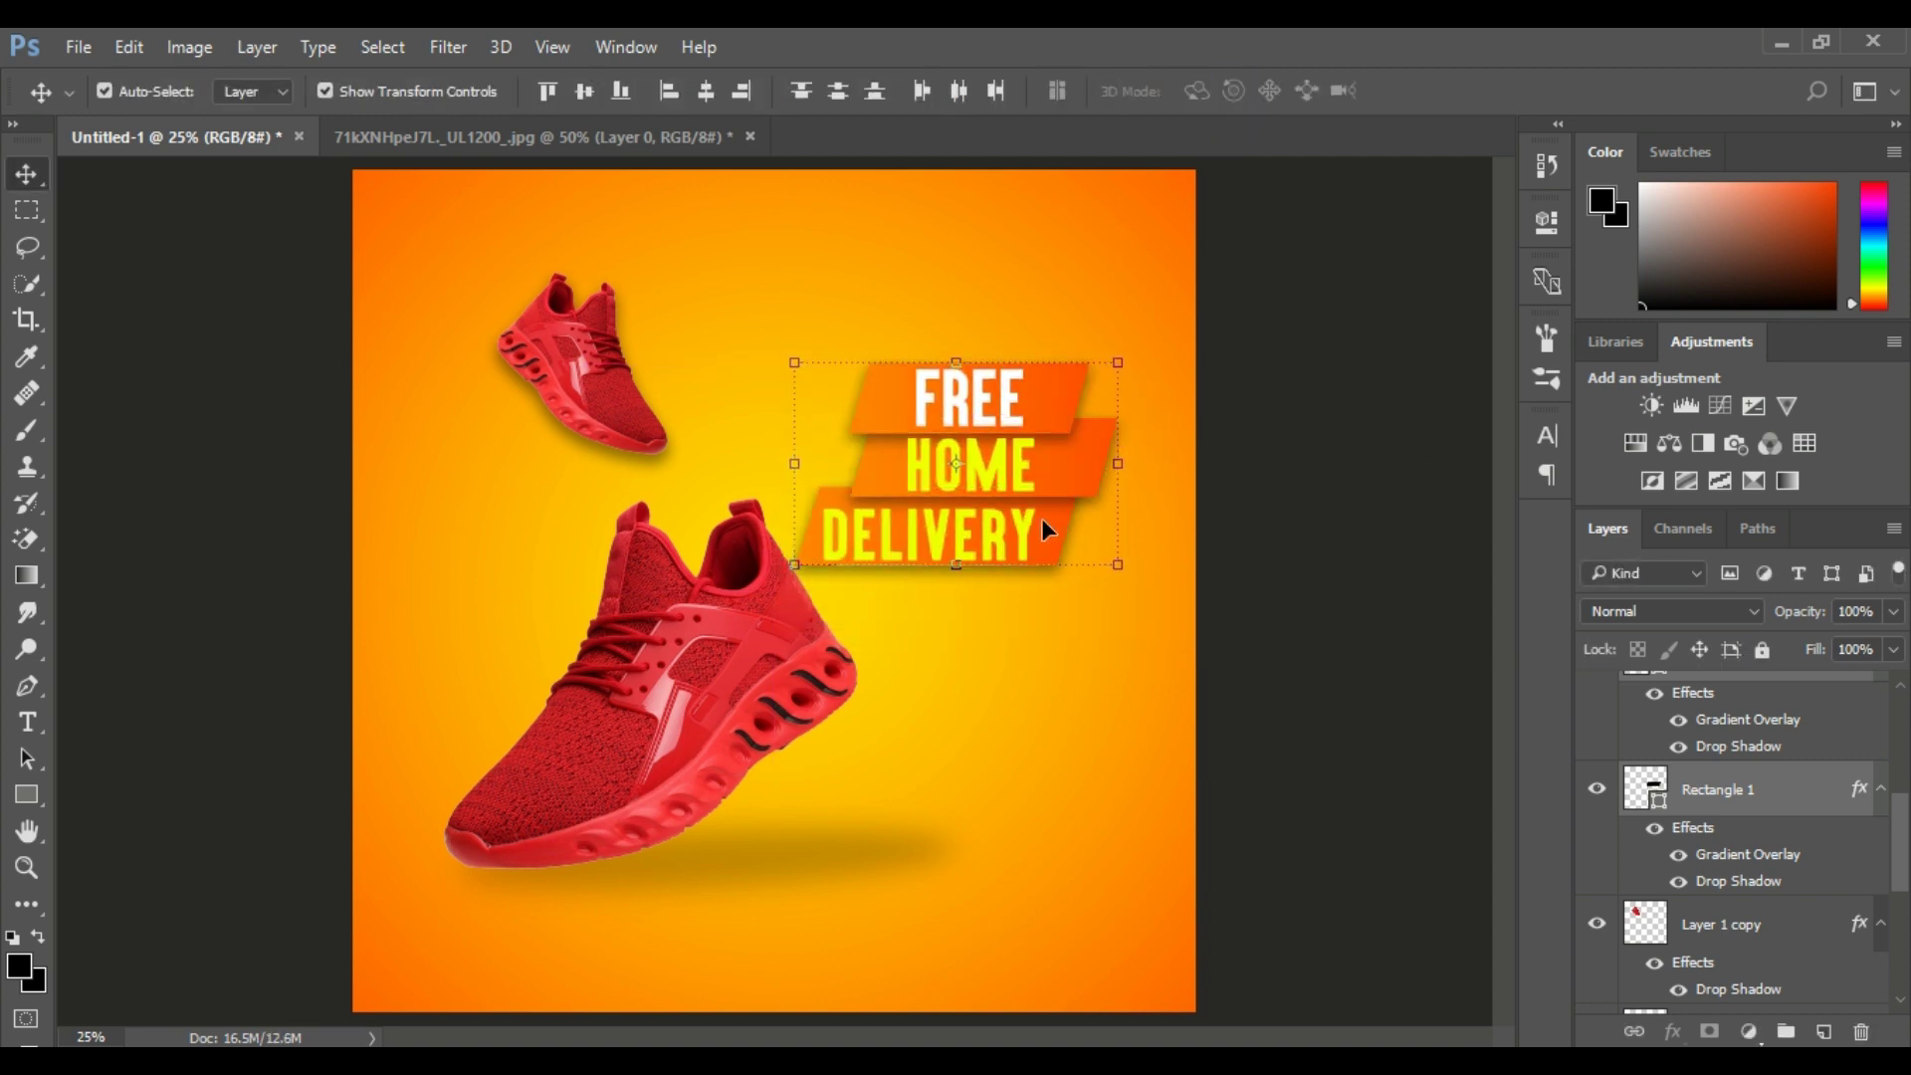
- Nudge the DELIVERY text up a few pixels
scroll(1041, 518, "up", 2)
scroll(1042, 518, "up", 3)
scroll(1041, 518, "down", 4)
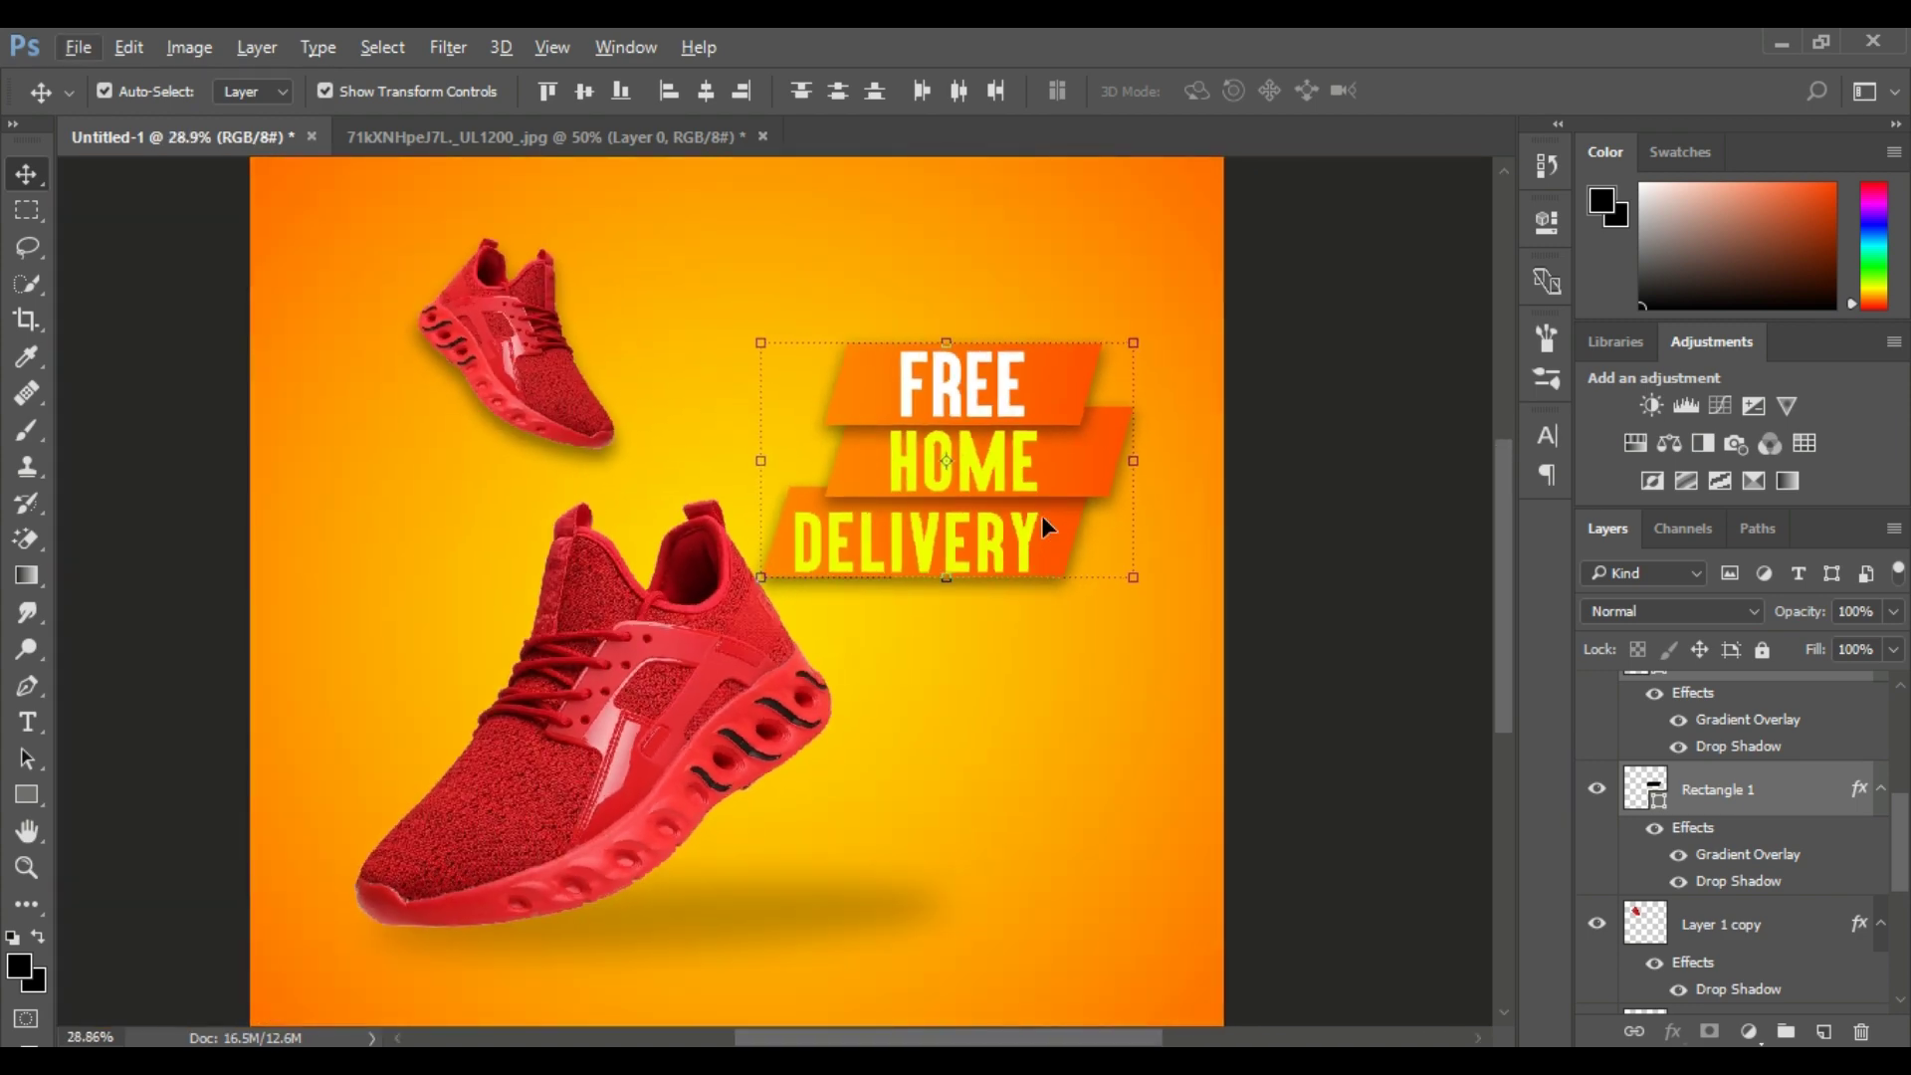
scroll(1898, 835, "up", 3)
left_click(1035, 550)
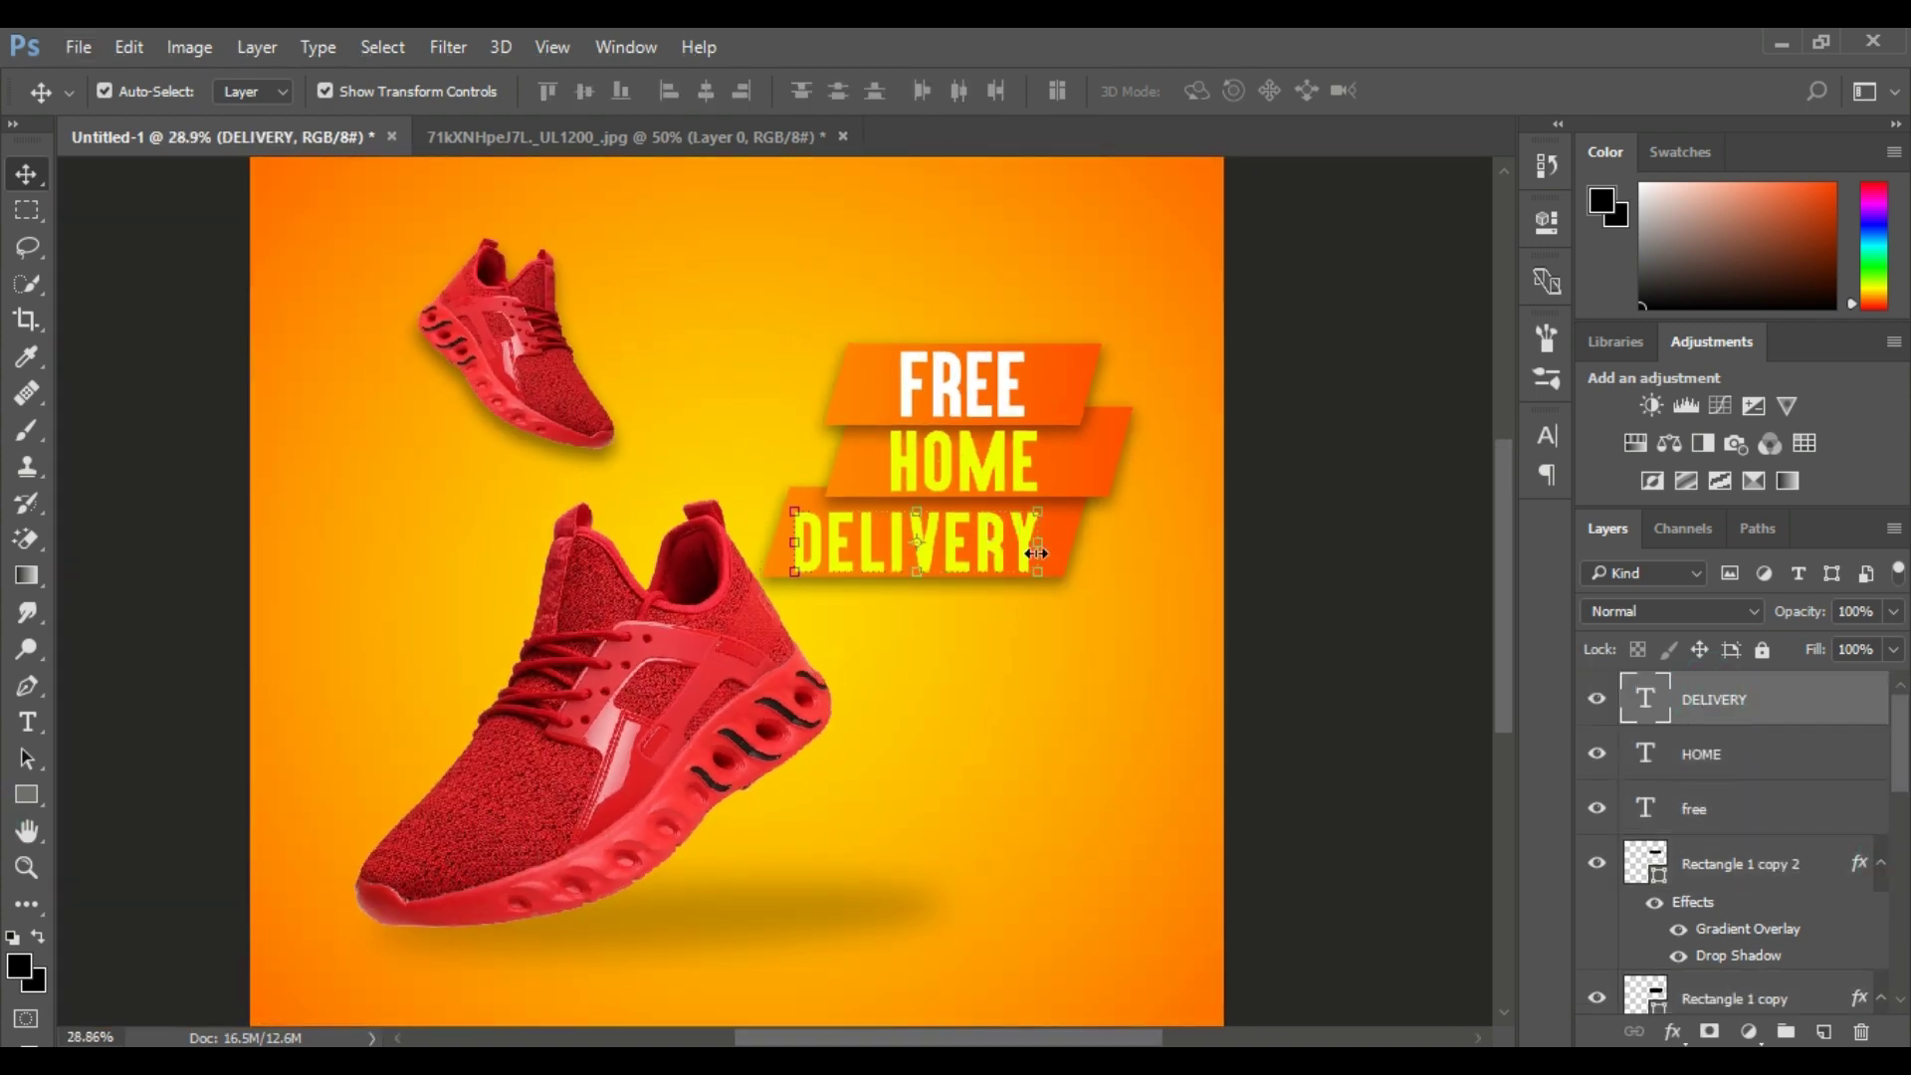
key("shift+Up")
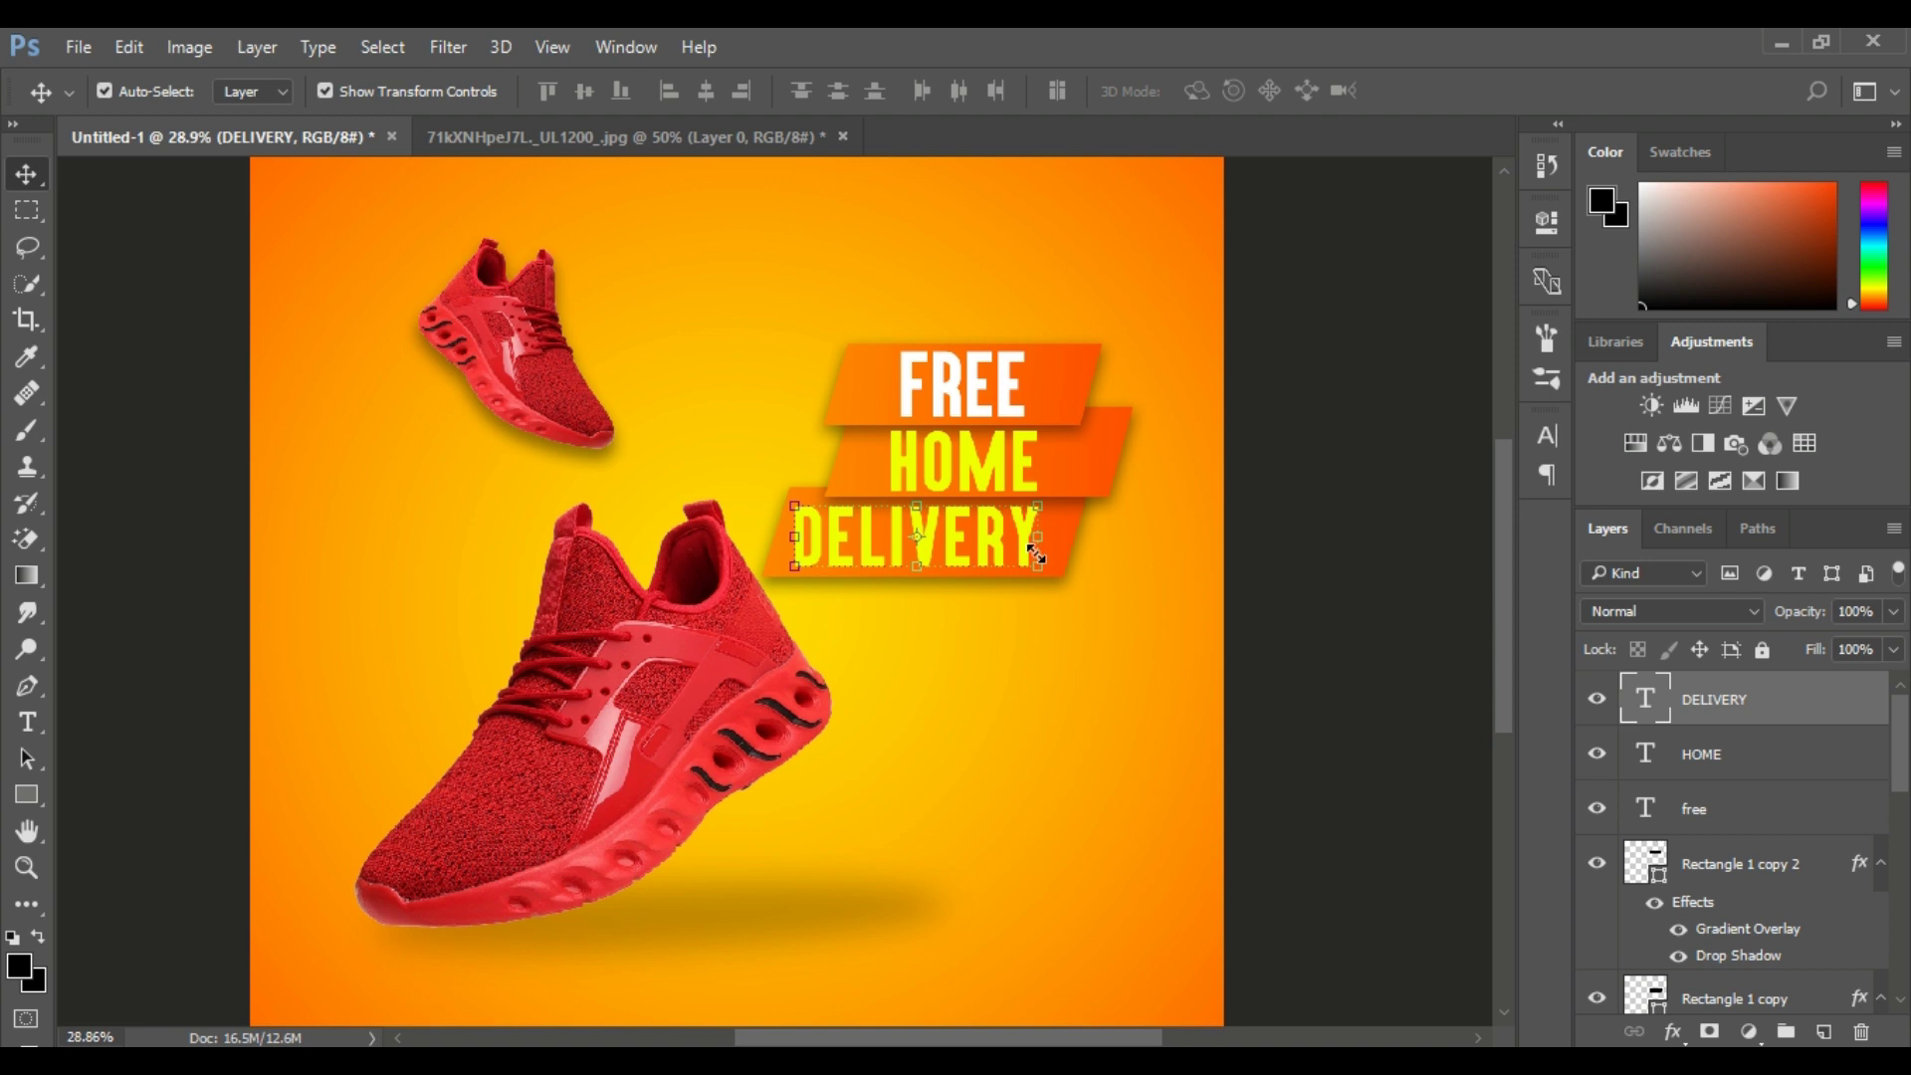
- Draw a rounded rectangle left of the big shoe, replacing an undone plain rectangle
left_click(38, 786)
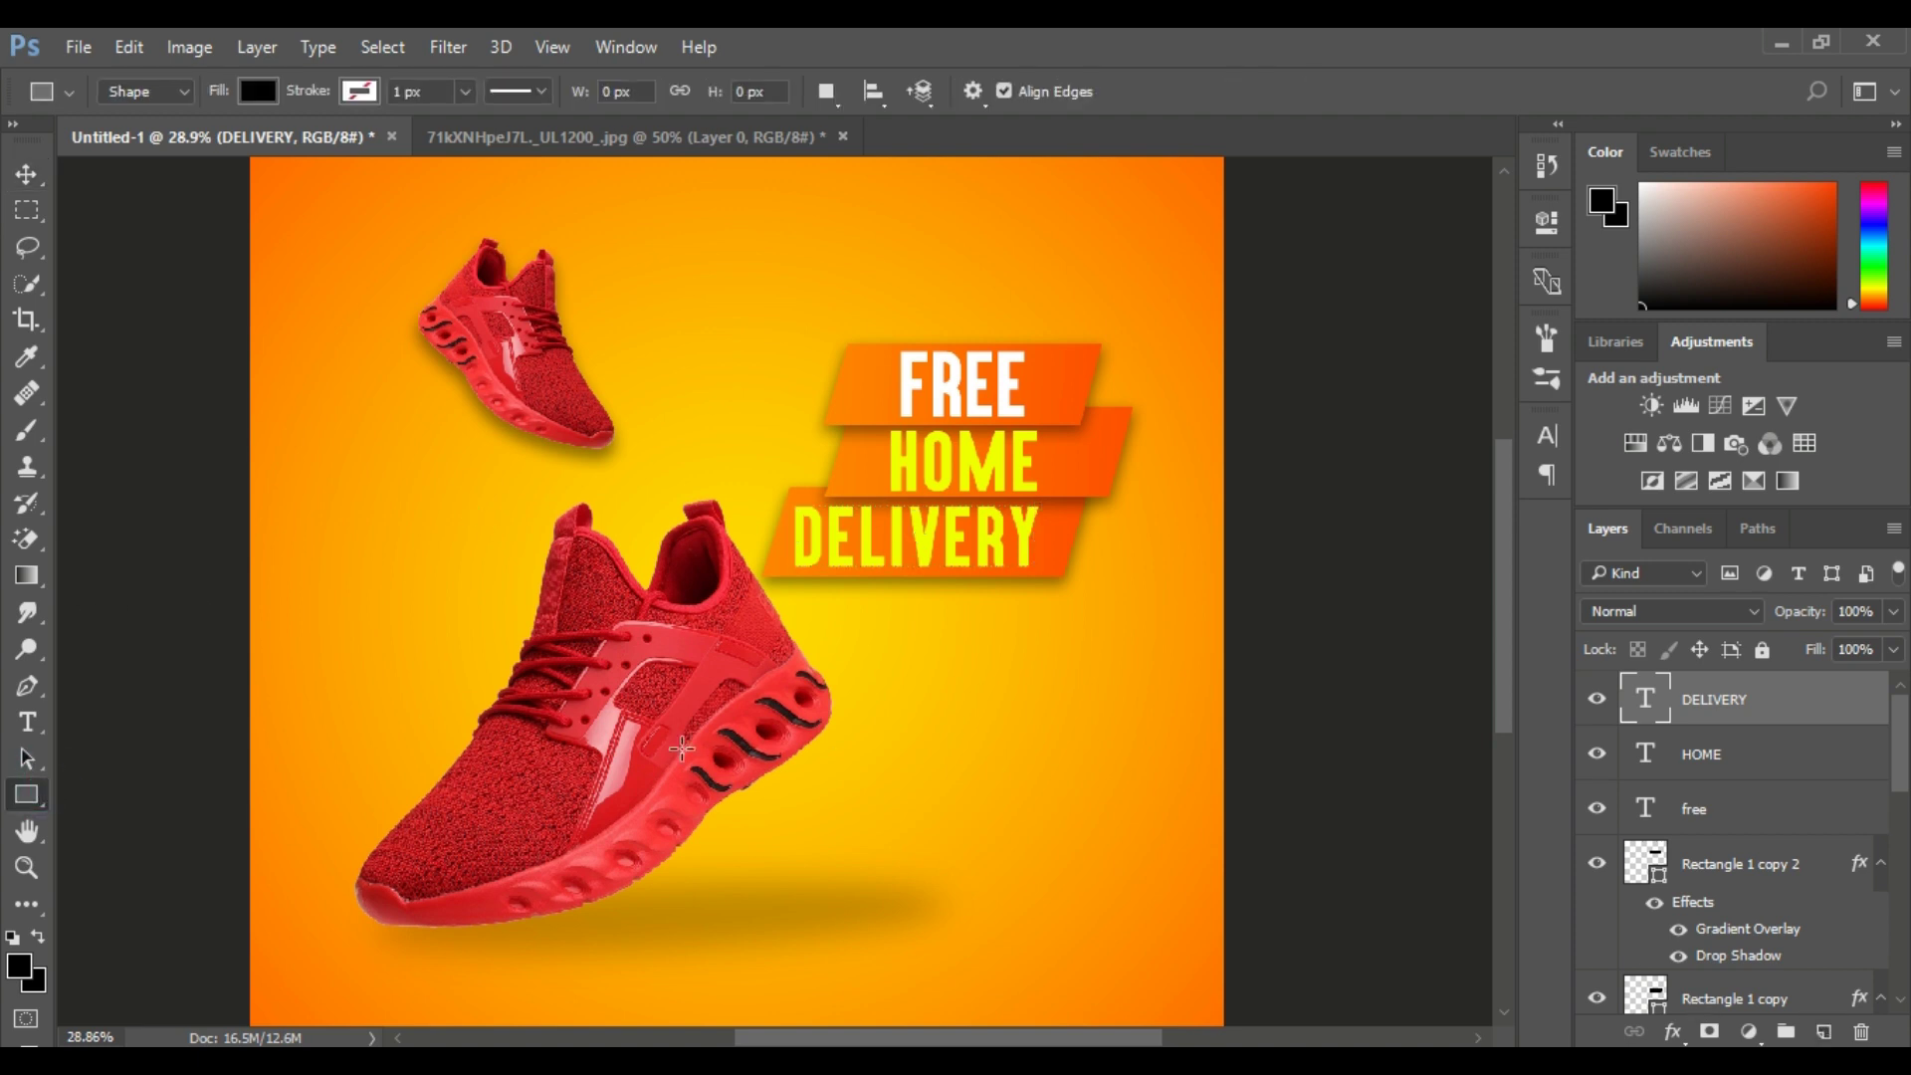
left_click_drag(402, 575, 501, 631)
key("ctrl+z")
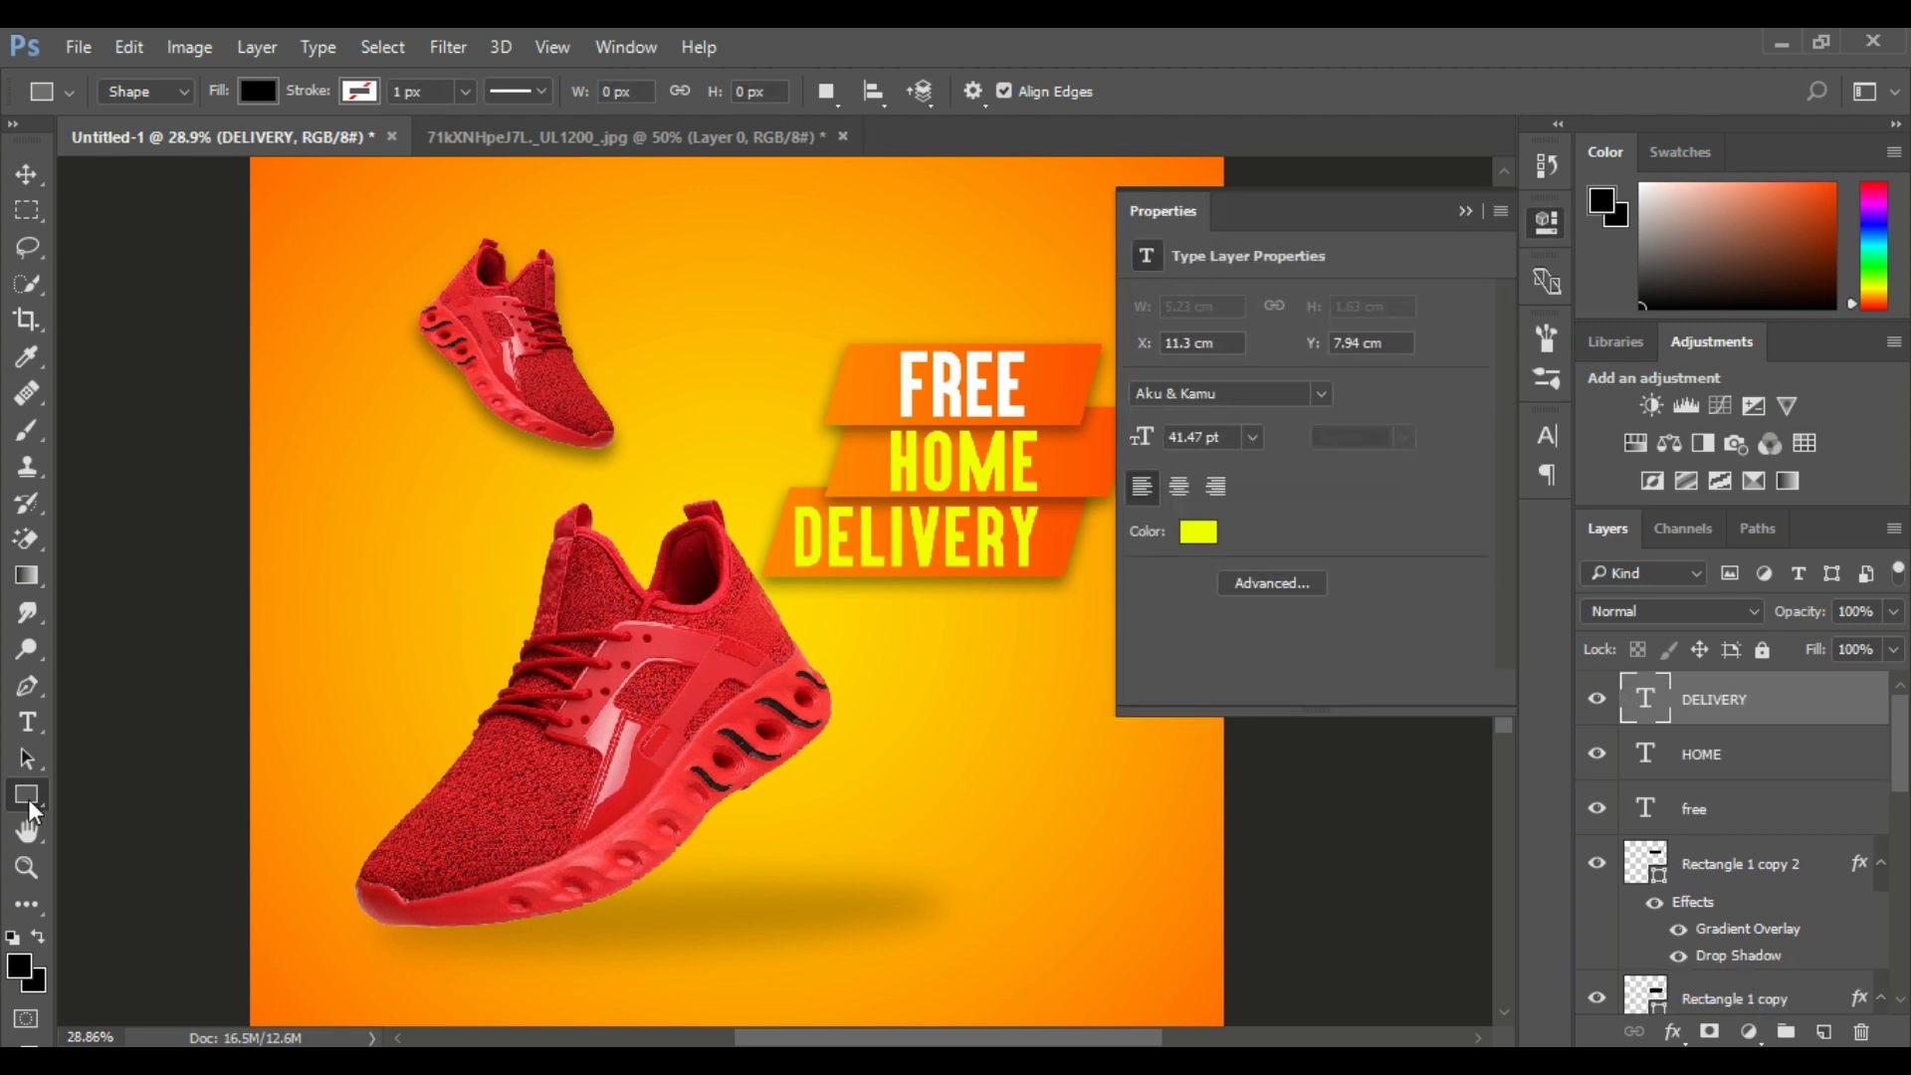
right_click(27, 796)
left_click(150, 820)
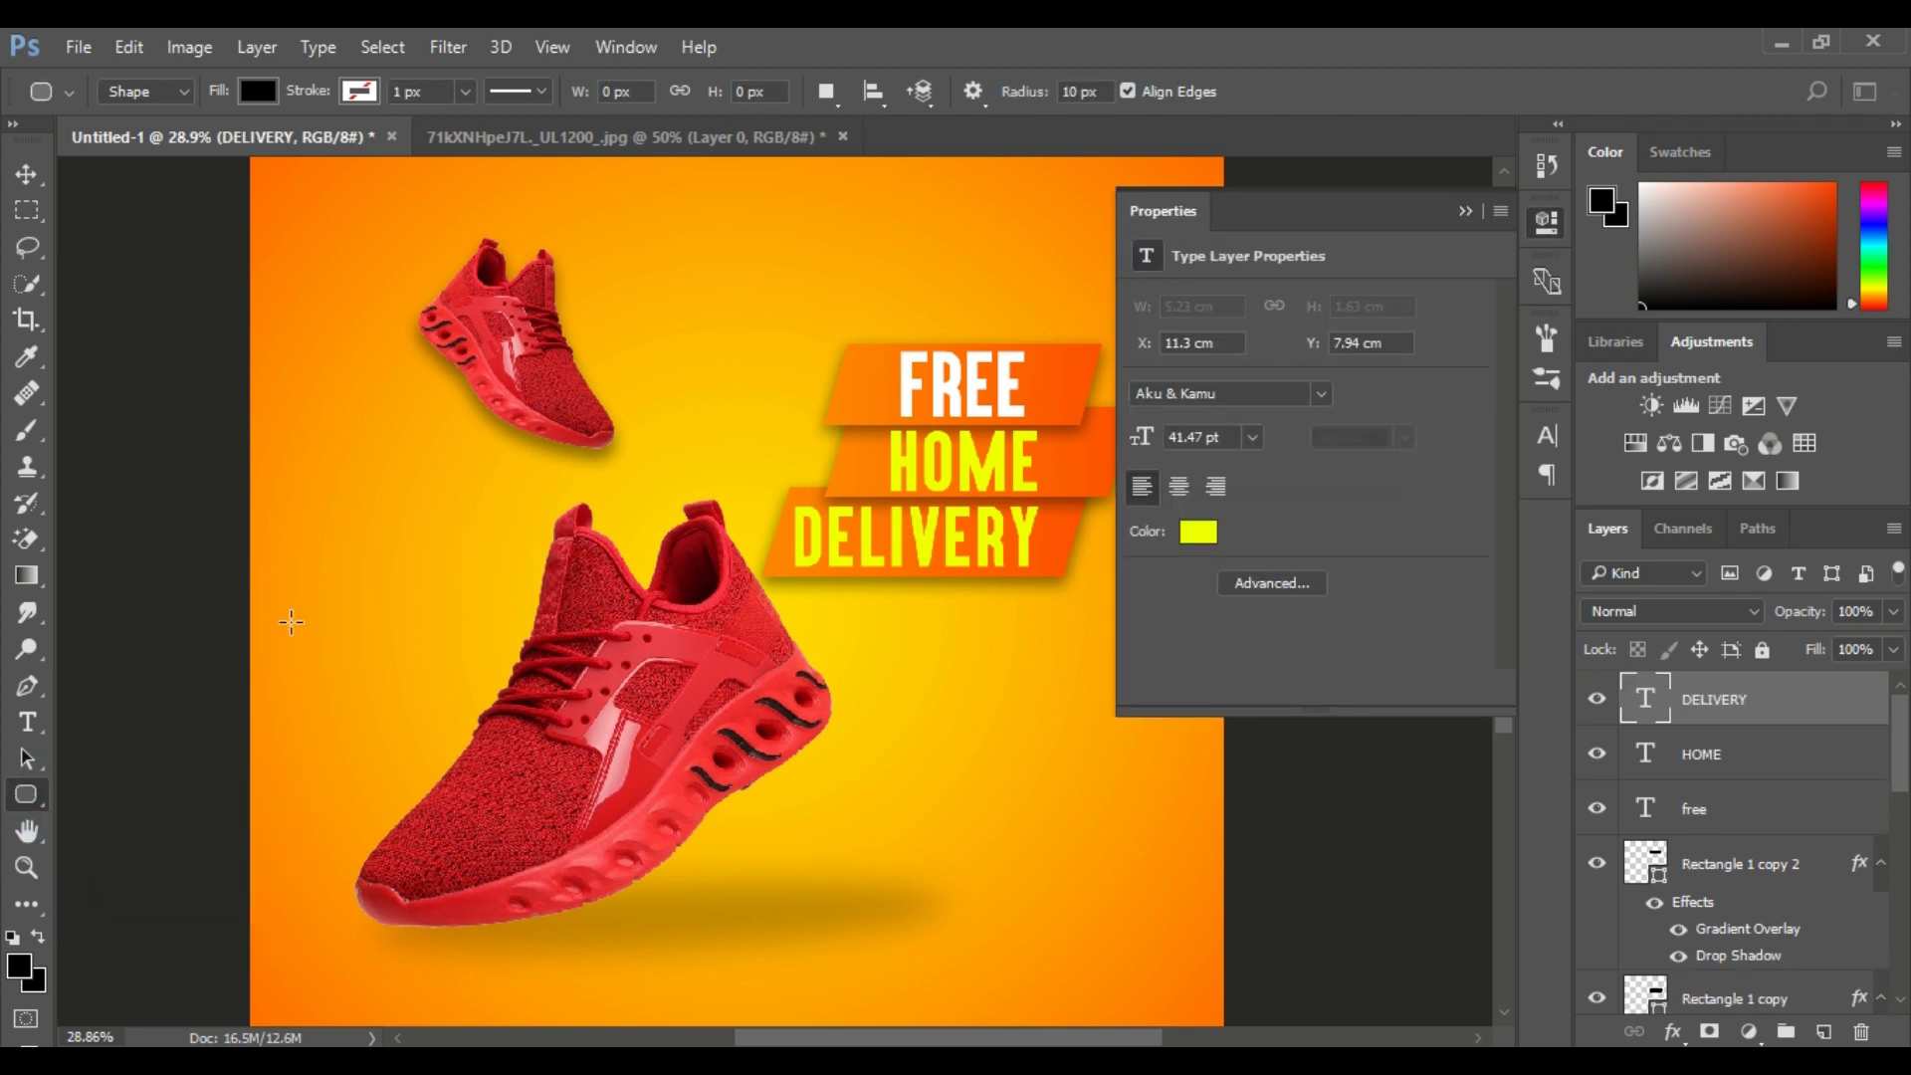
left_click_drag(397, 568, 548, 638)
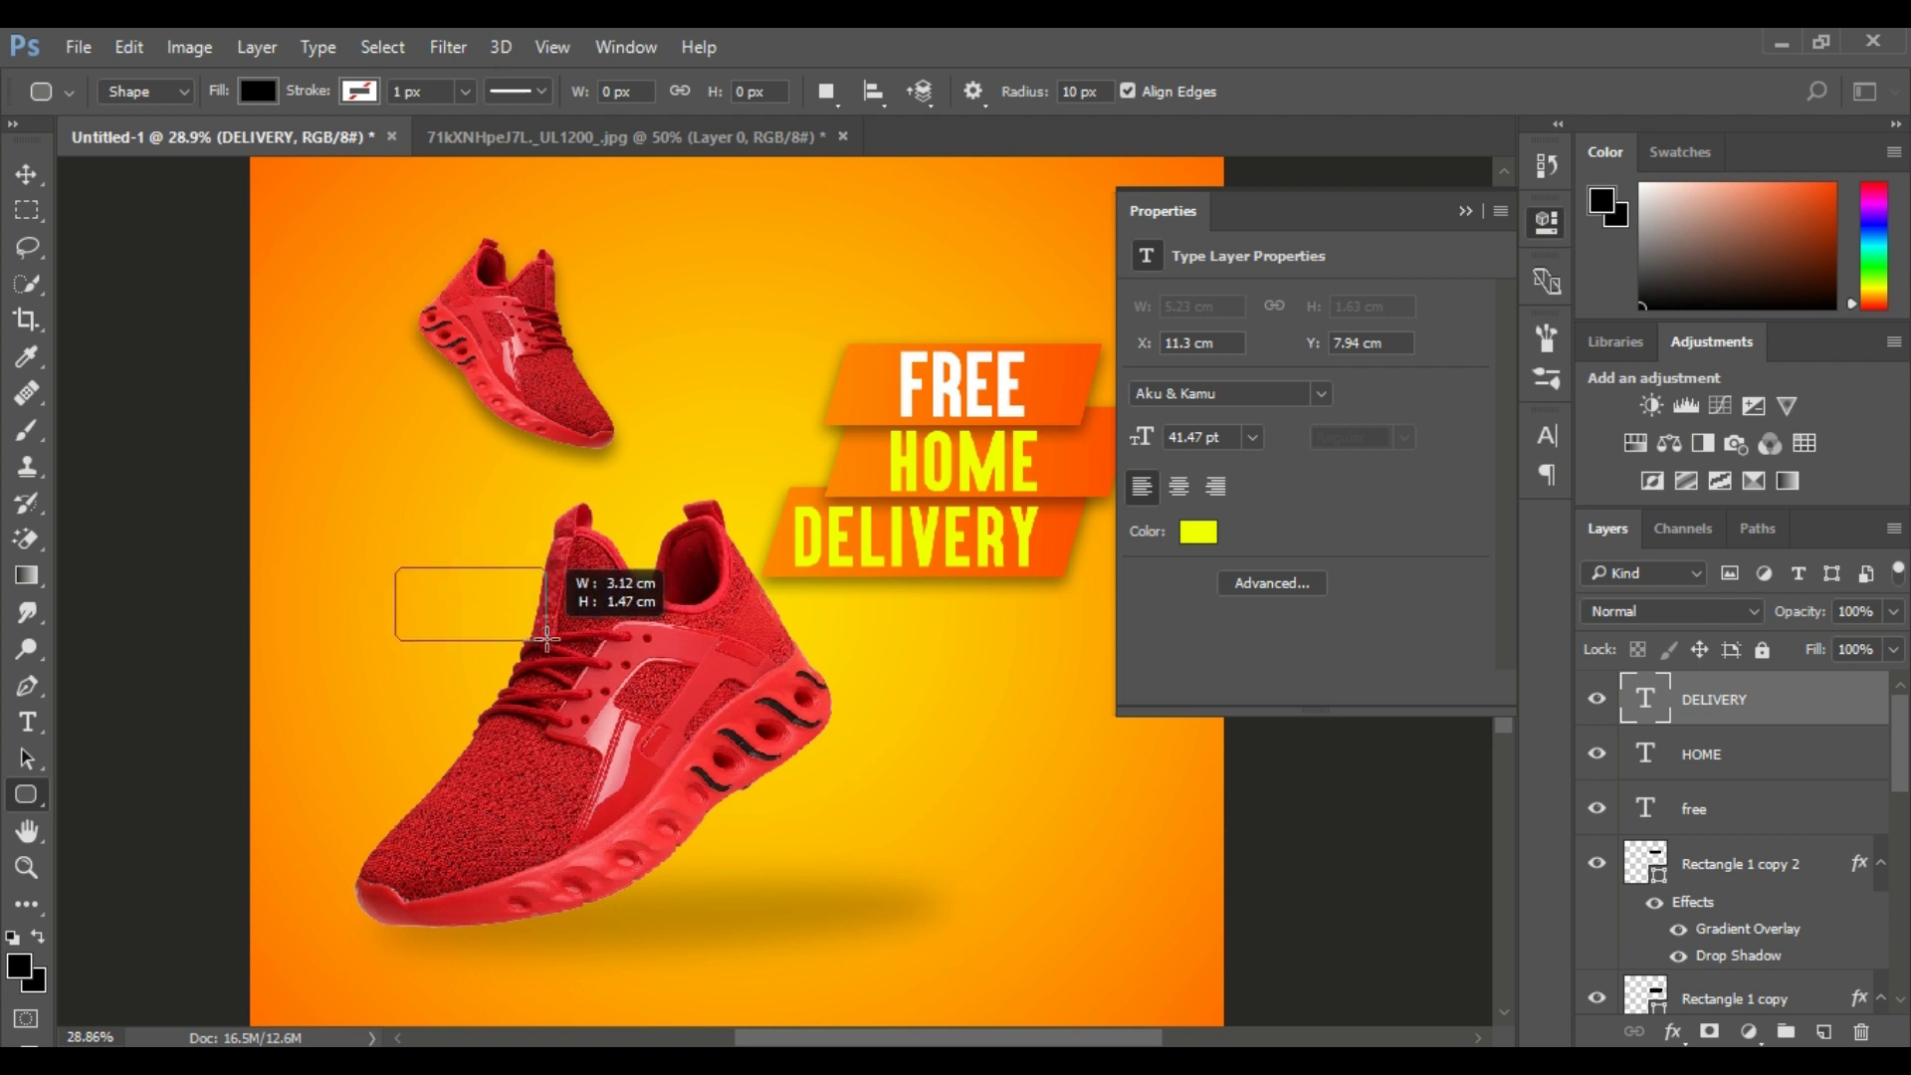
left_click_drag(549, 638, 552, 633)
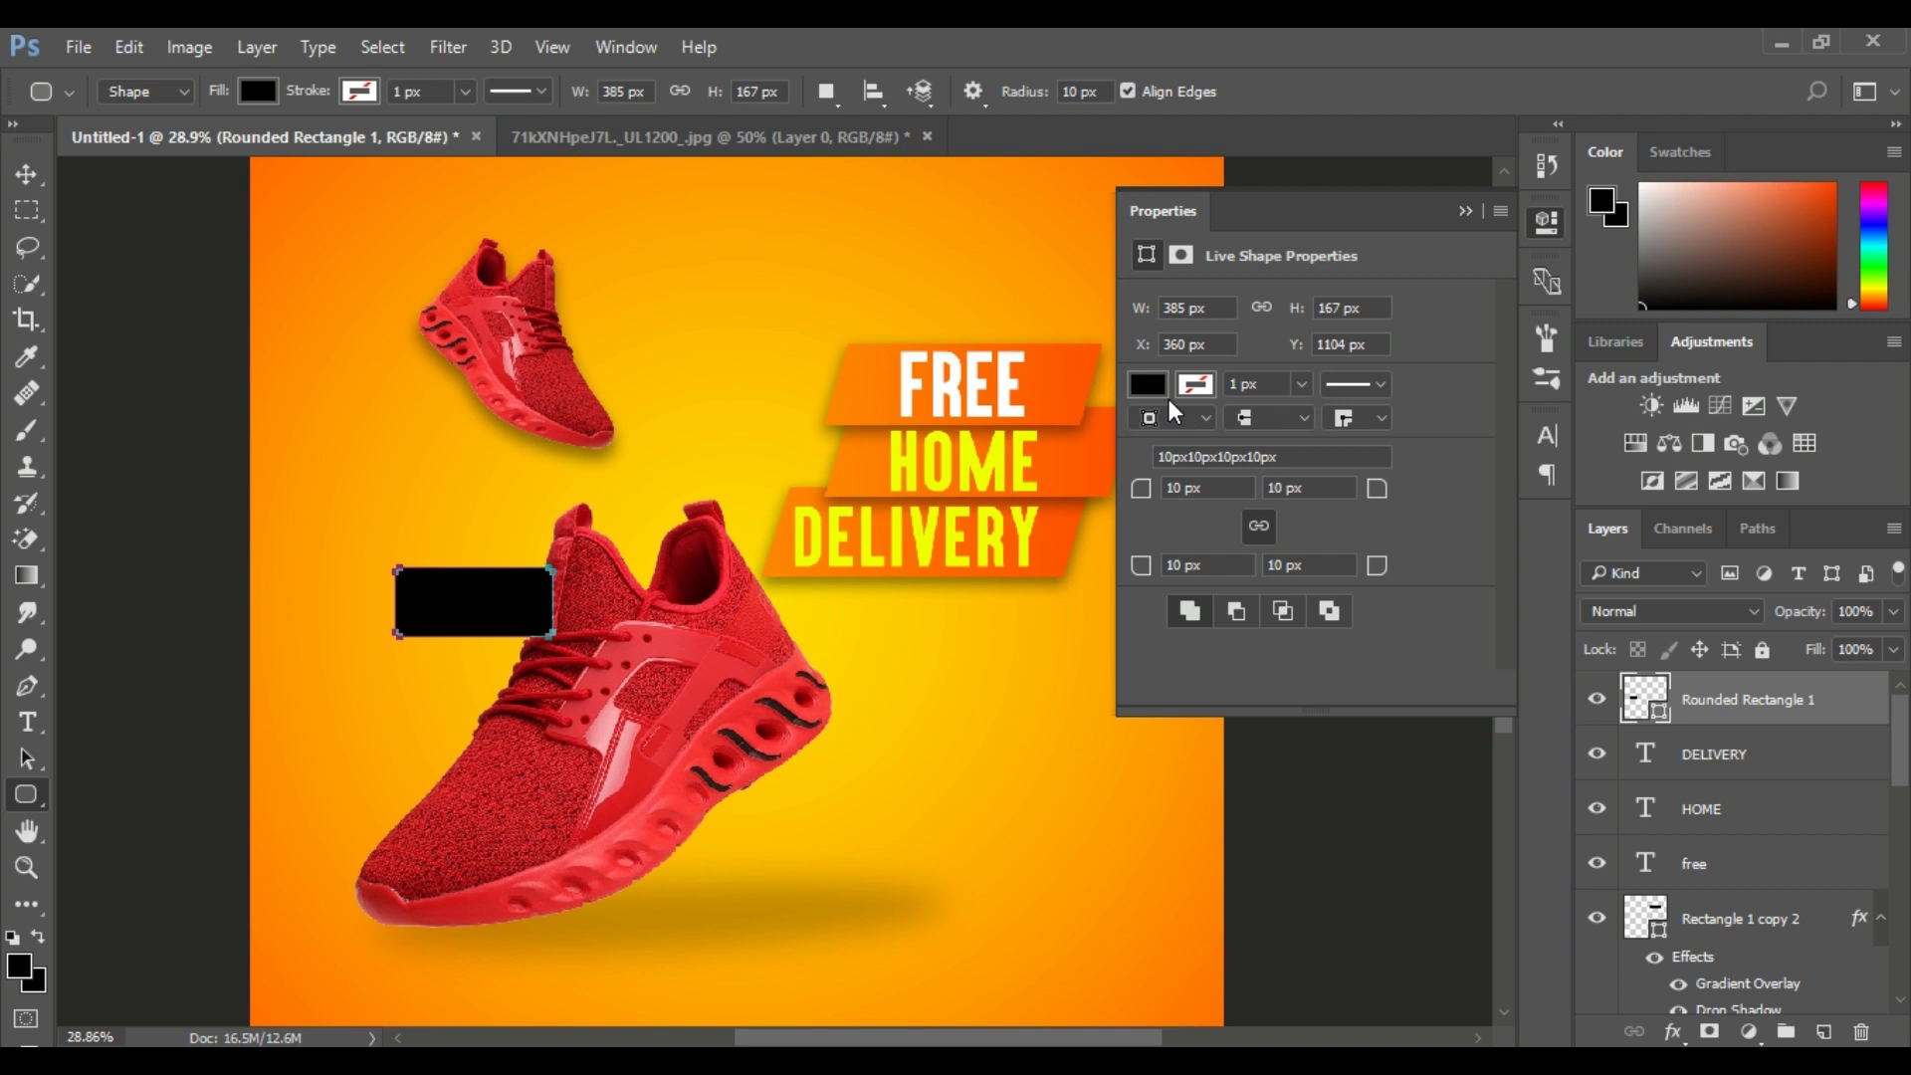
- Give the rounded rectangle an orange fill and a white outline of about 4.68 px
left_click(1147, 384)
left_click(1292, 535)
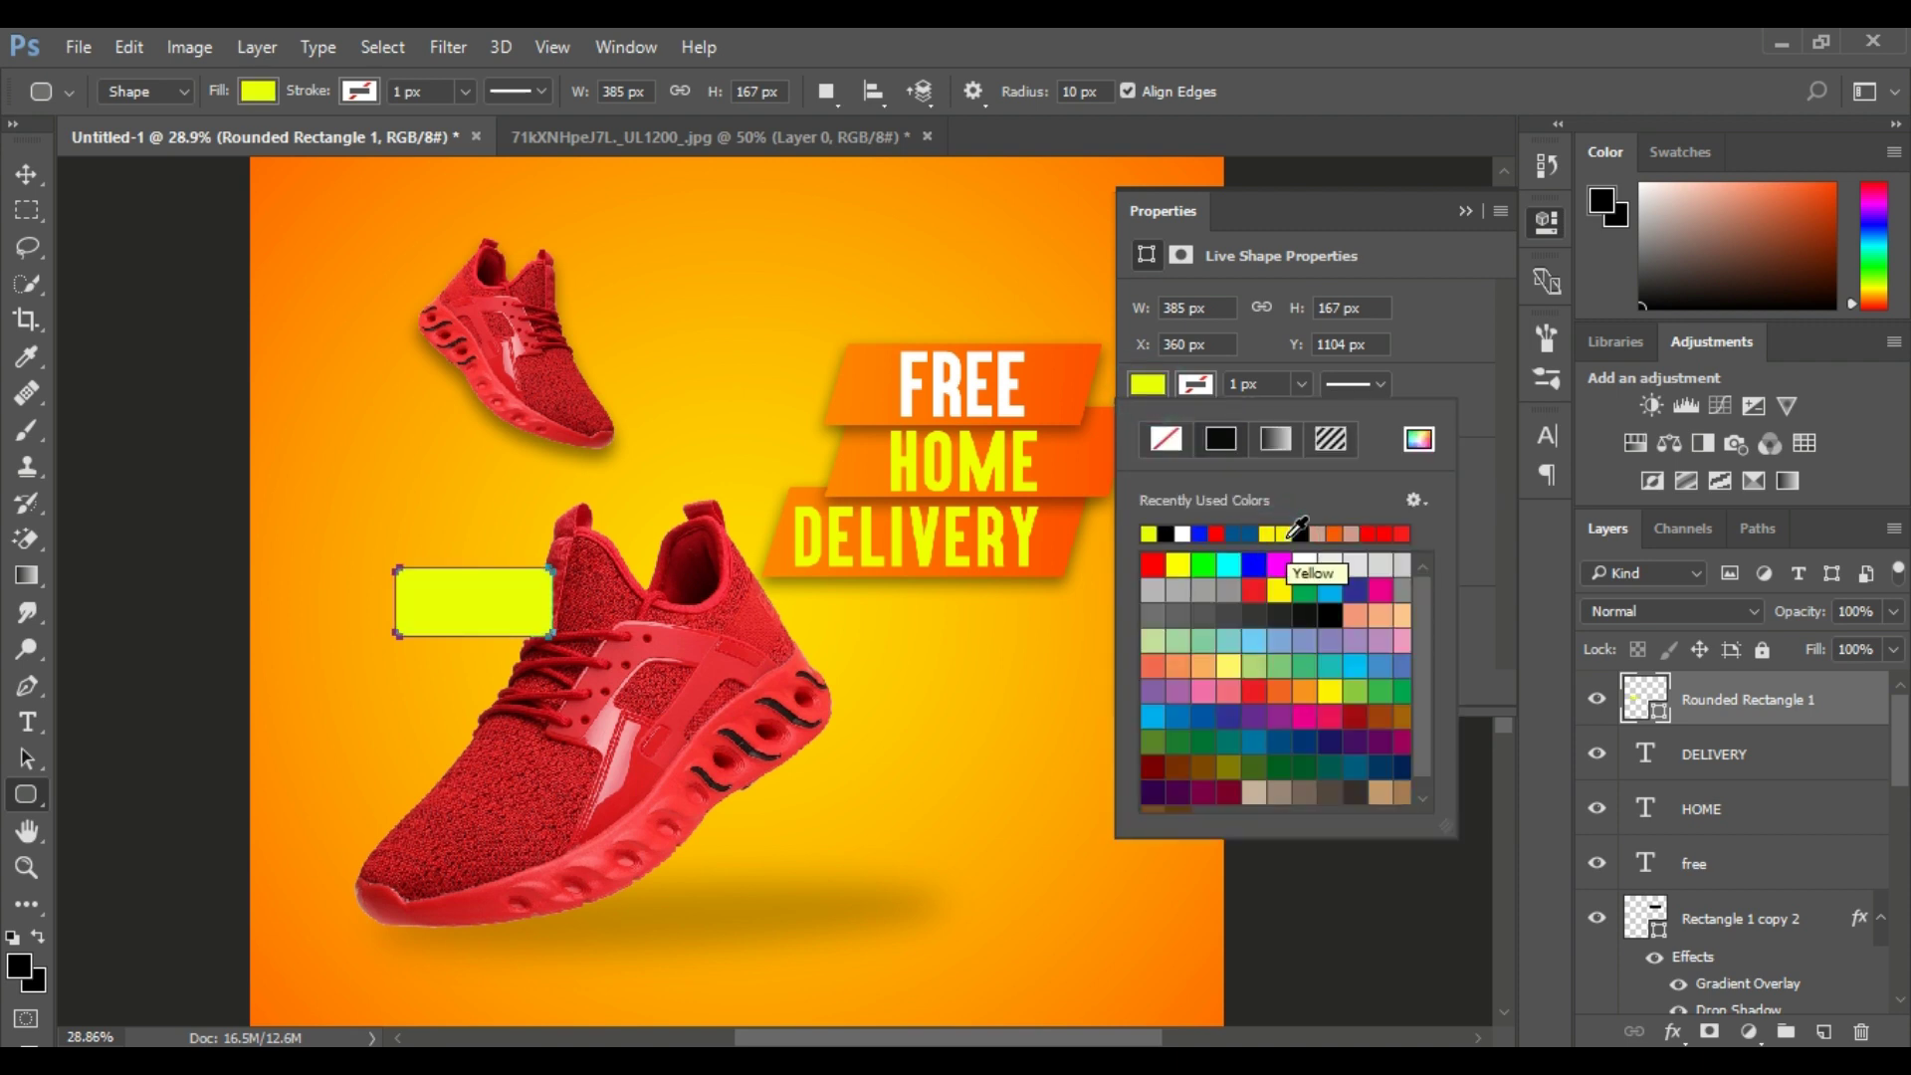
left_click(1216, 534)
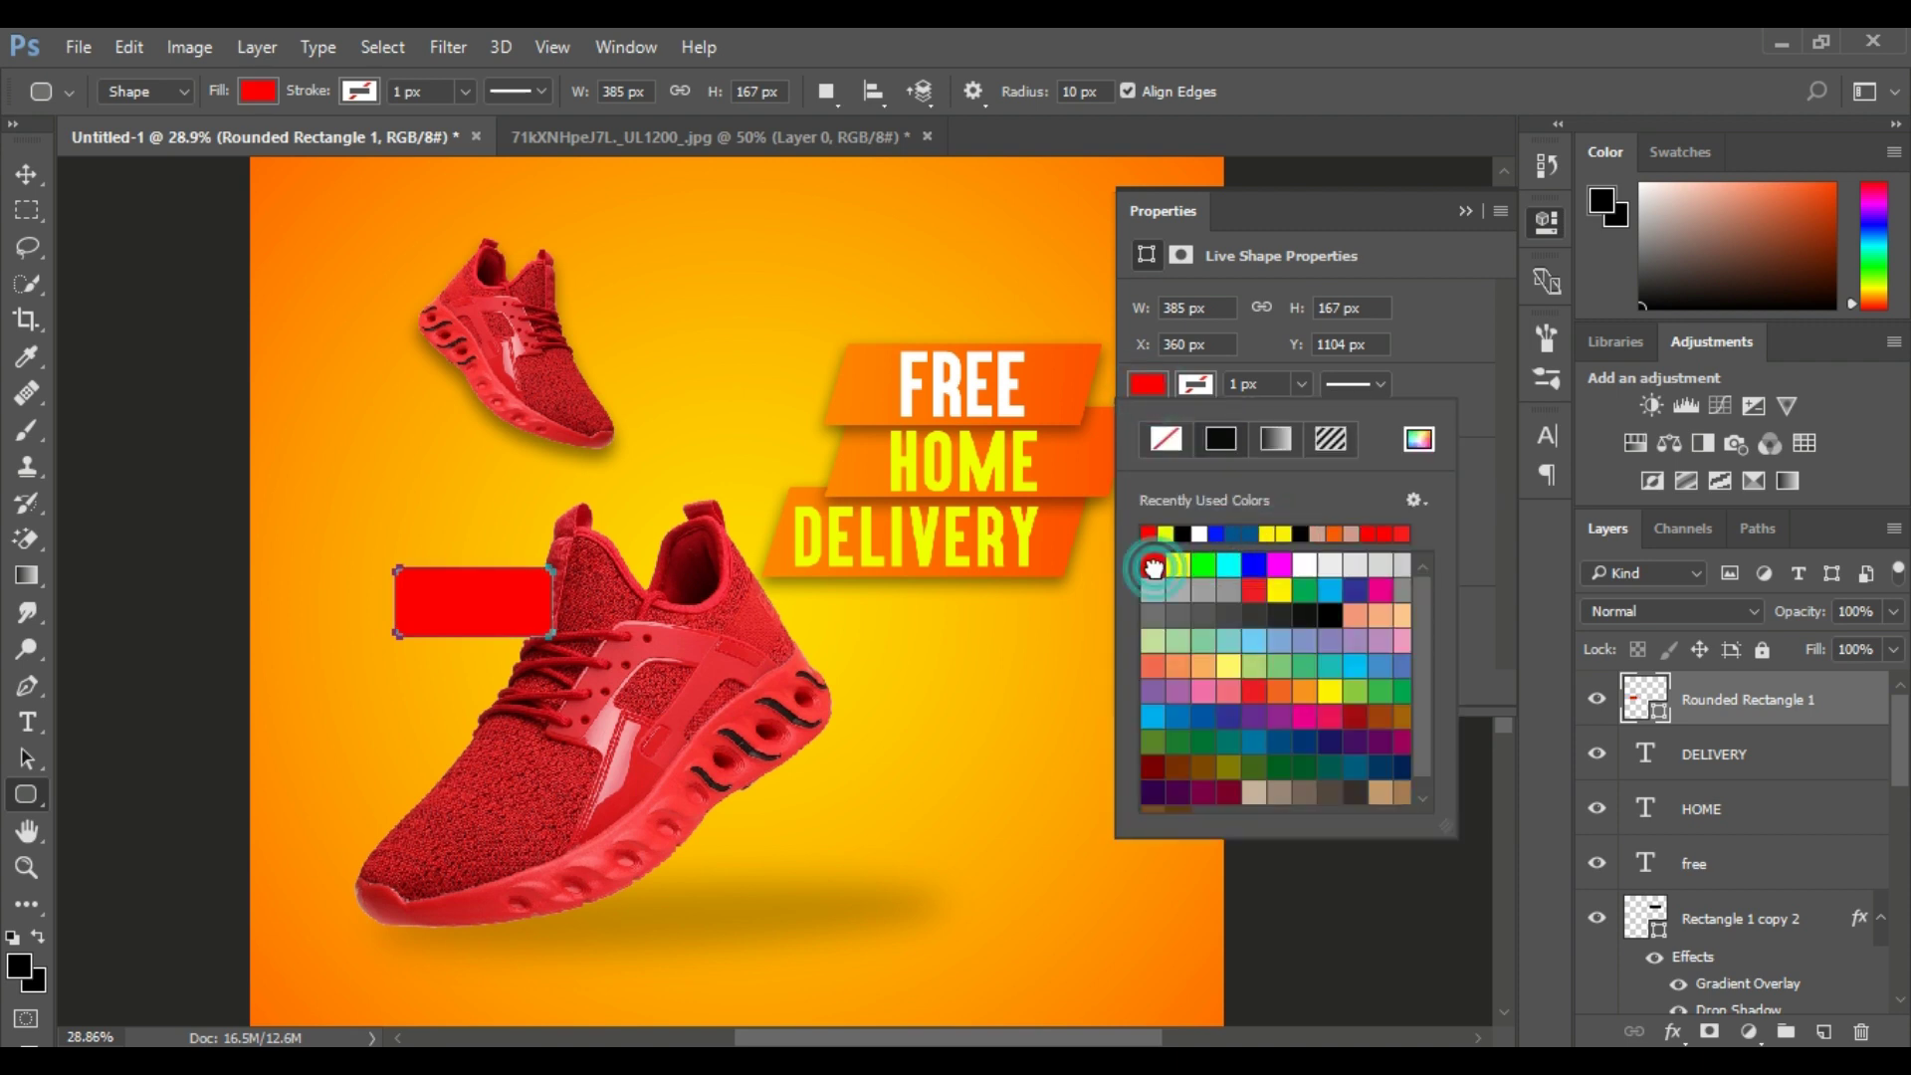
left_click(1351, 536)
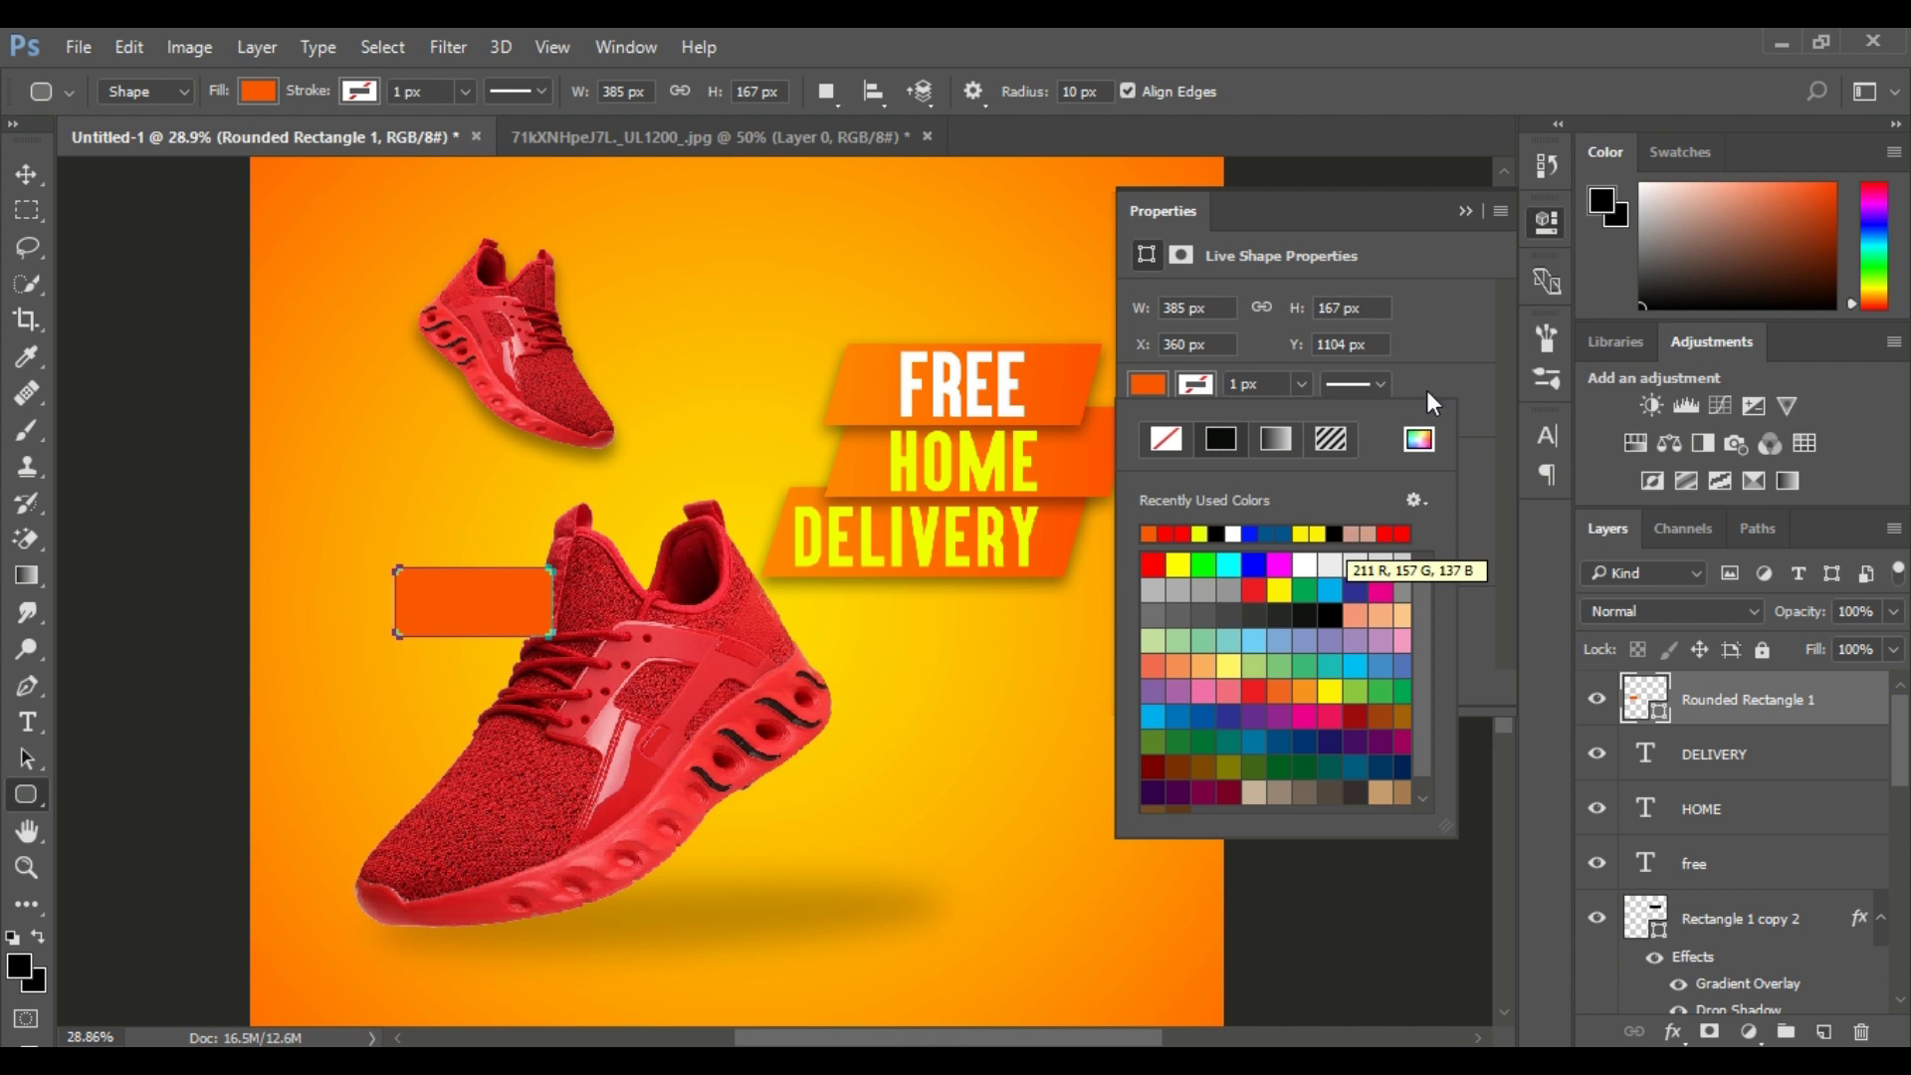
left_click(1196, 384)
left_click(1232, 535)
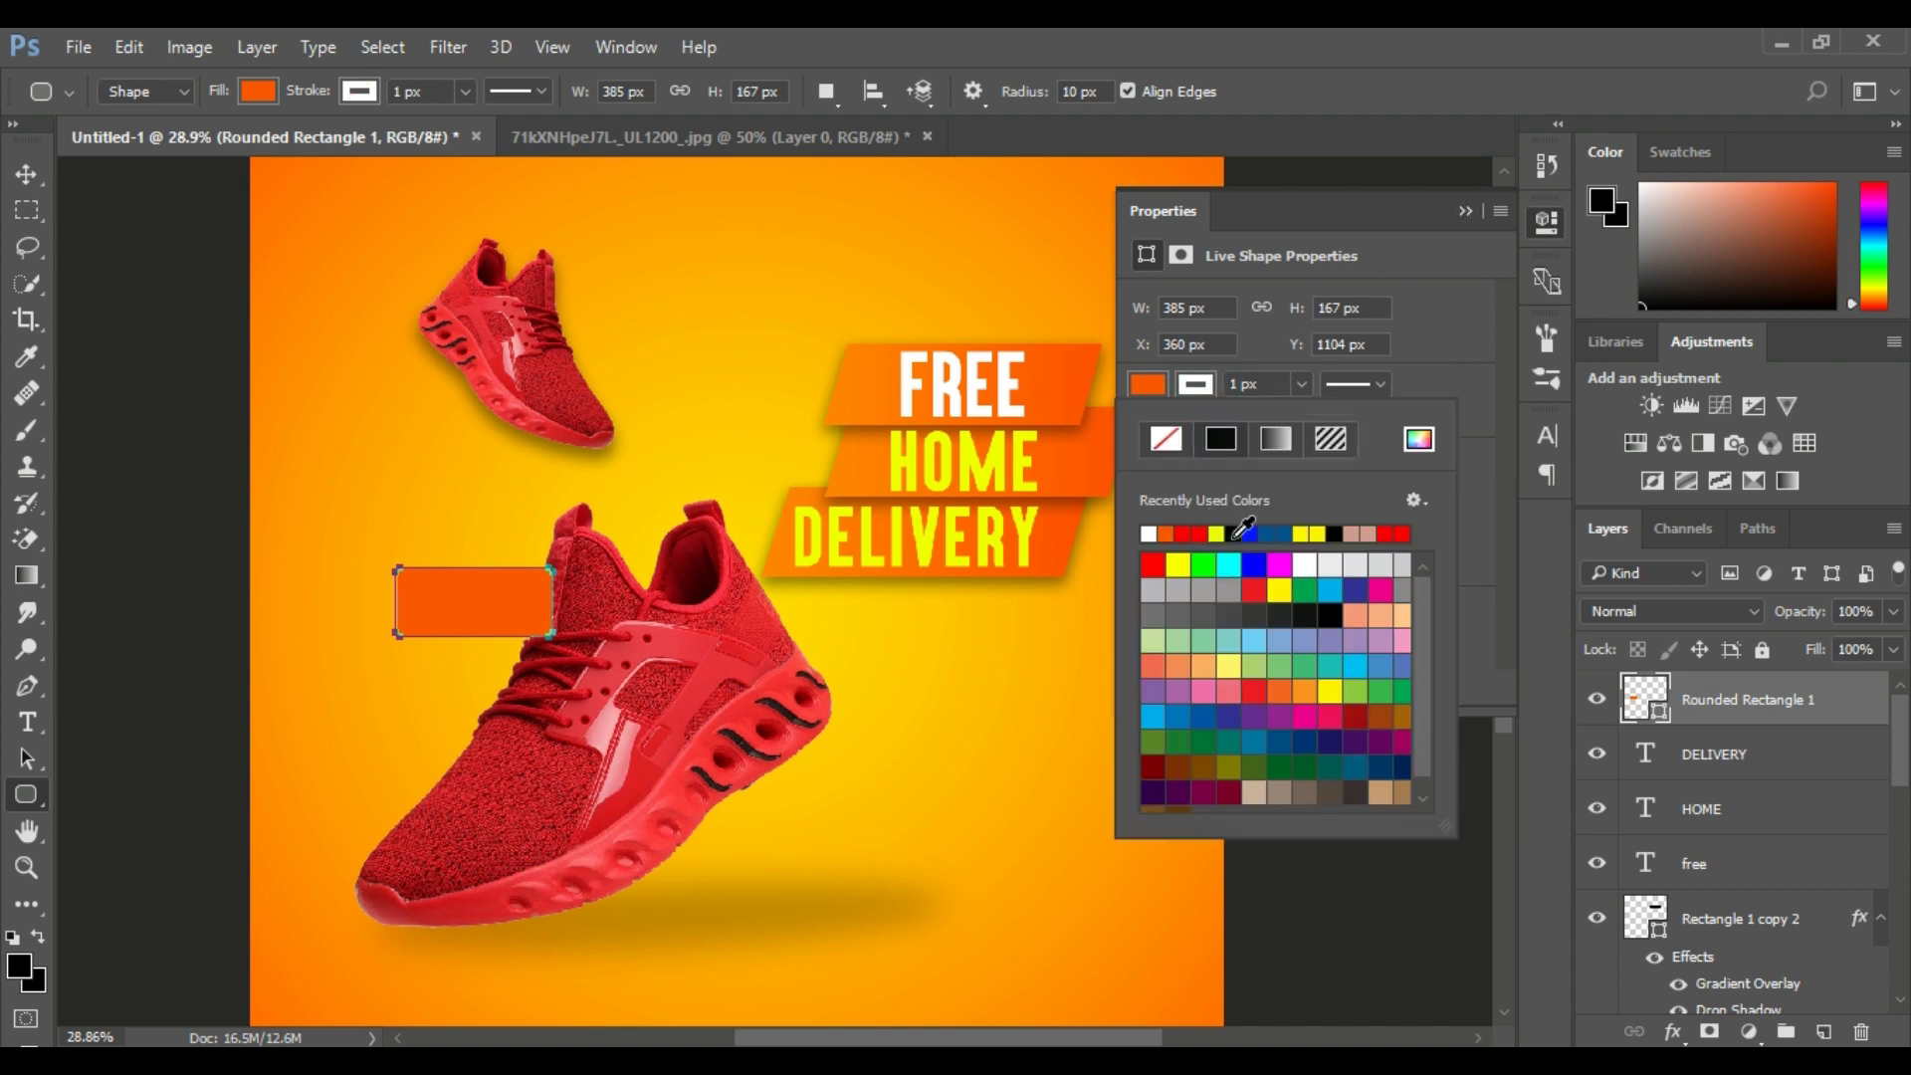
left_click(1298, 380)
left_click_drag(1318, 417, 1302, 418)
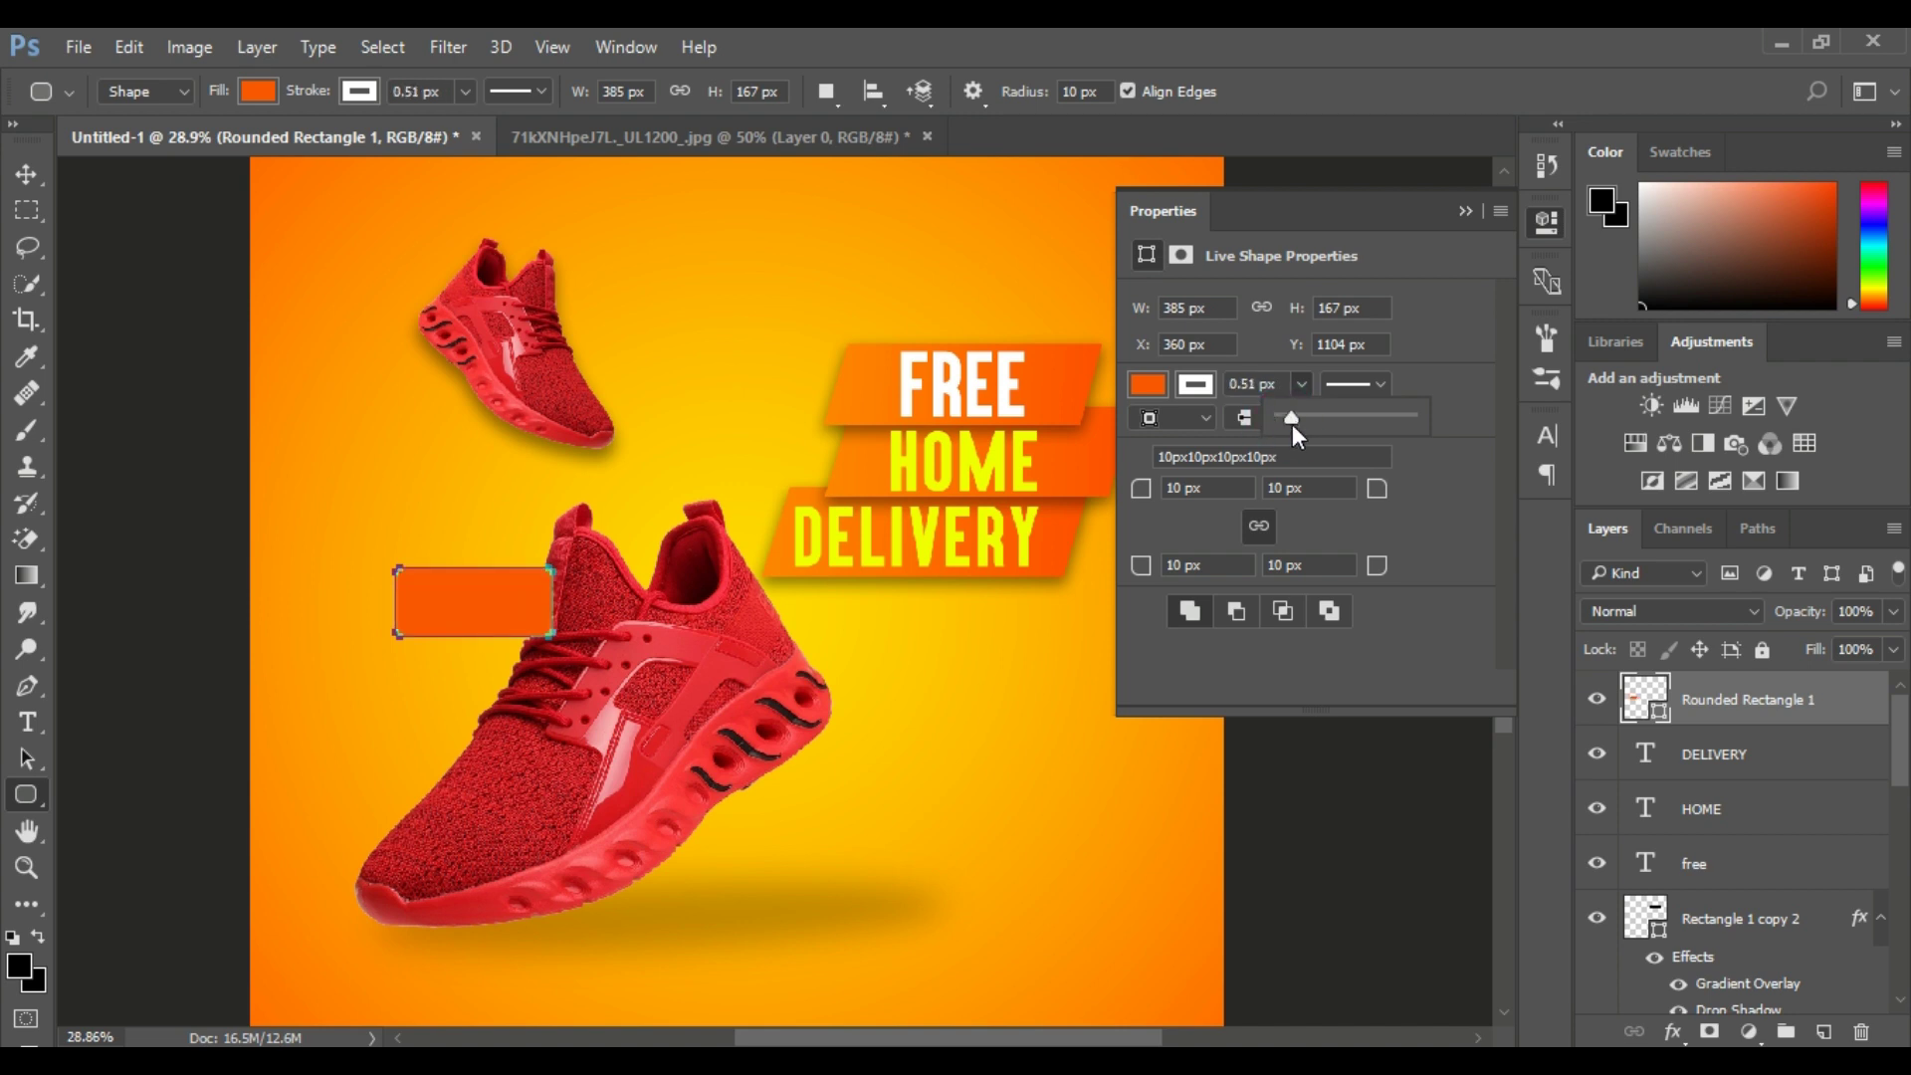
left_click_drag(1299, 424, 1304, 424)
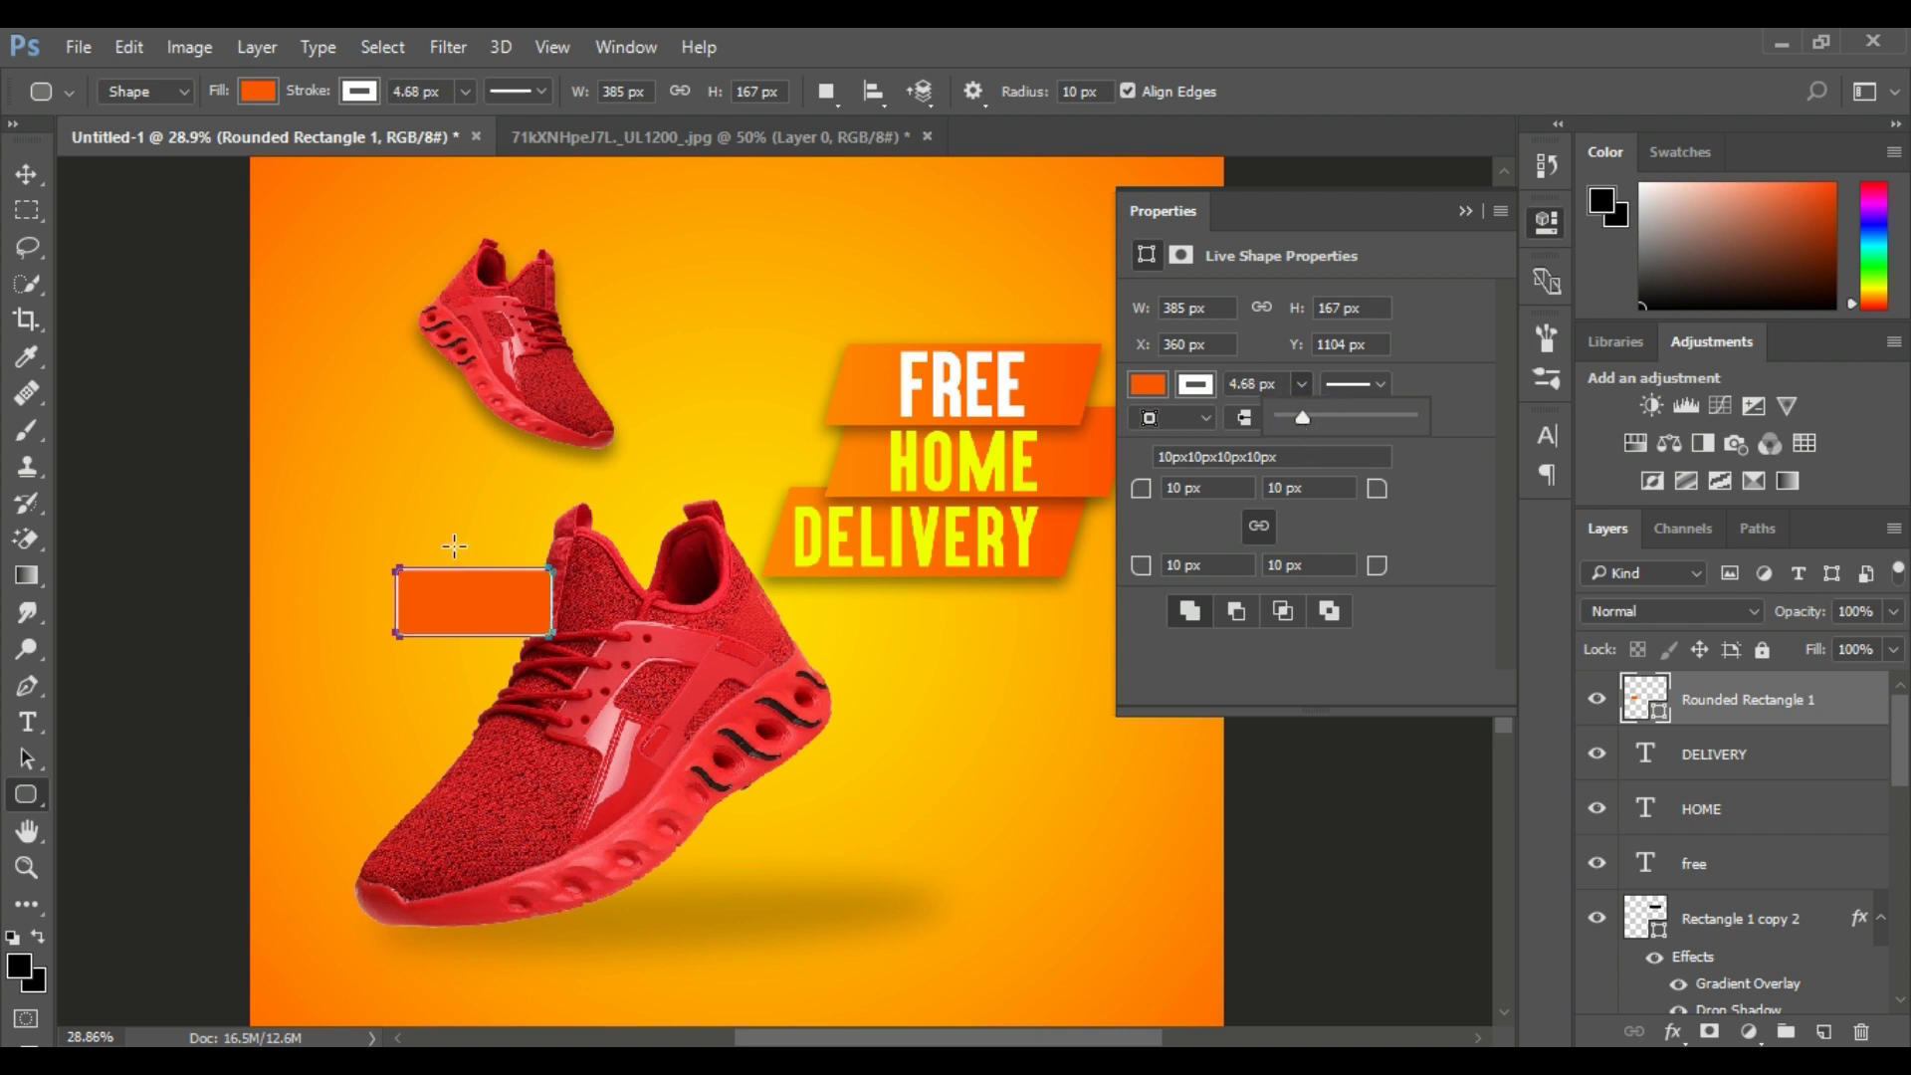
left_click(1459, 212)
- Enlarge the orange tag to 139%, move it behind the big shoe, and add empty Layer 2
left_click(27, 174)
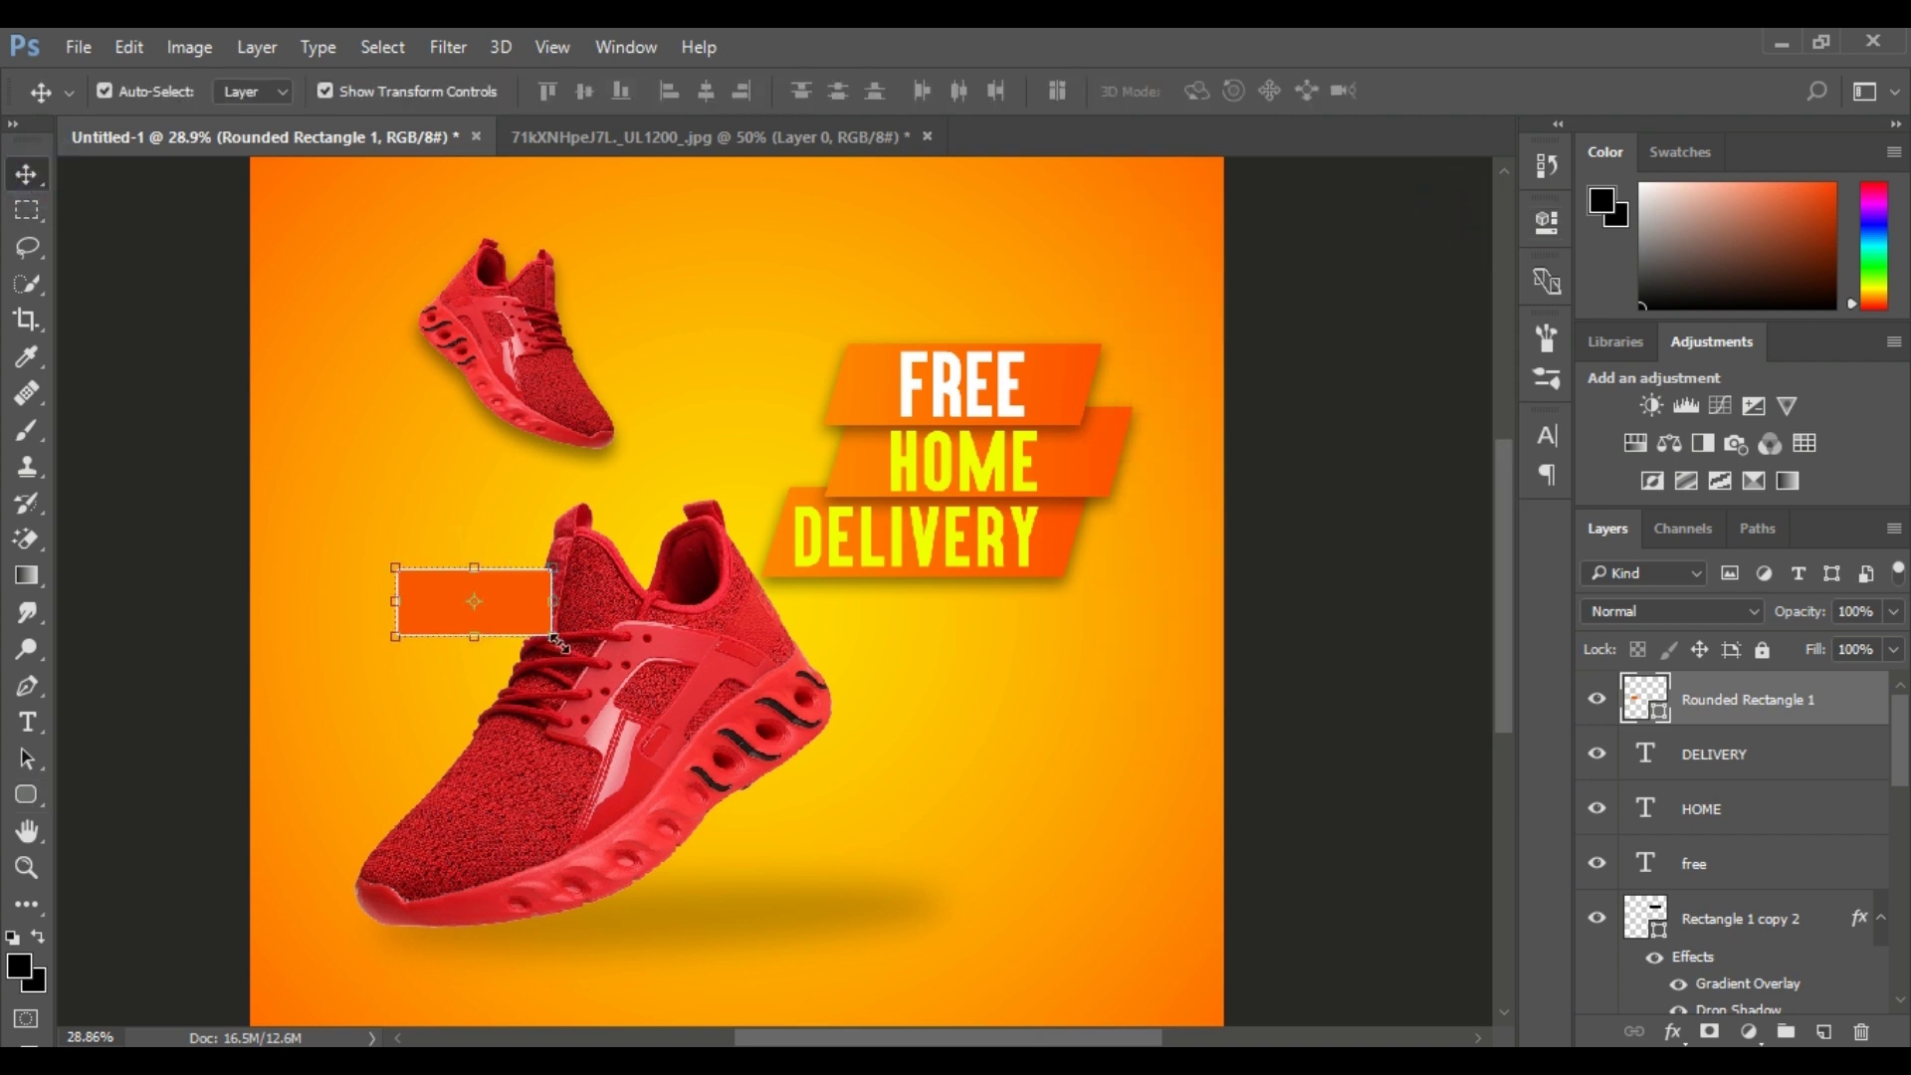
mouse_move(554, 635)
left_mouse_down()
mouse_move(616, 661)
mouse_move(535, 614)
left_mouse_up()
left_click(38, 177)
left_click(816, 445)
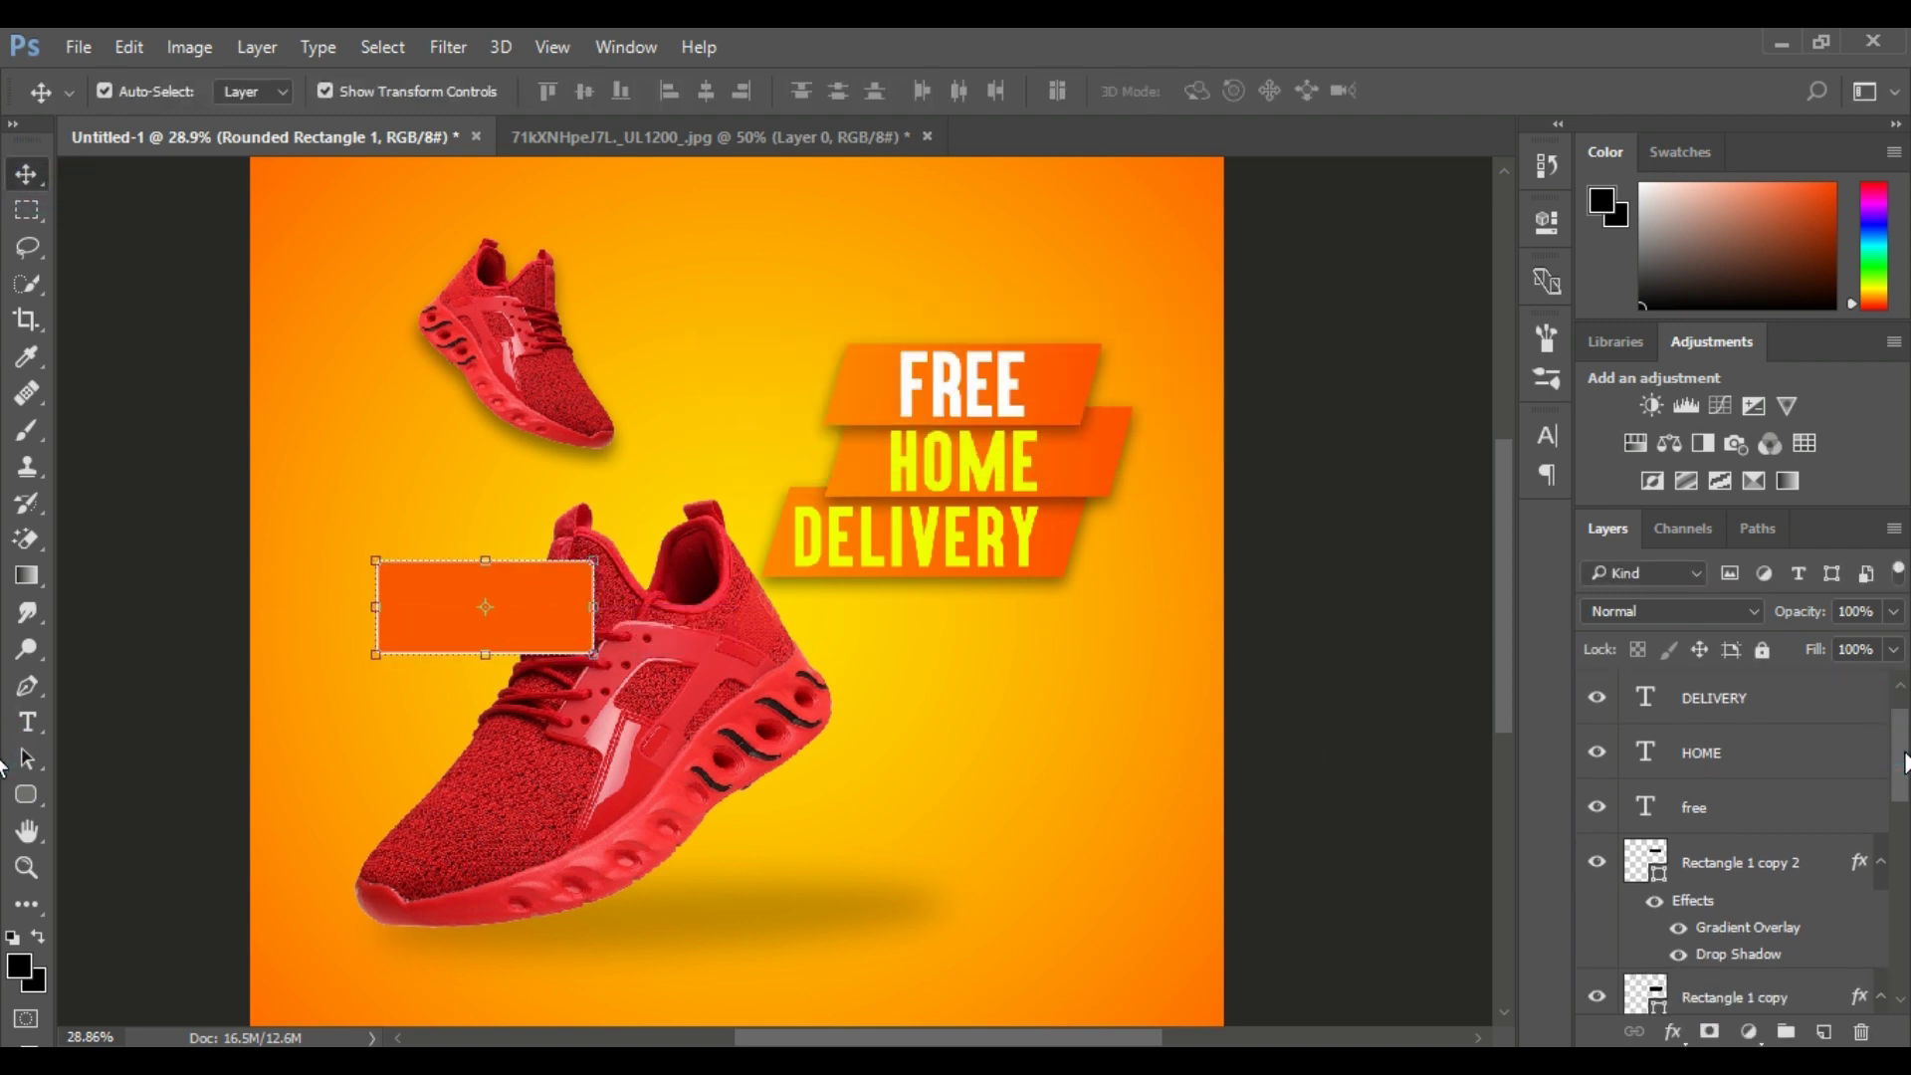
left_click_drag(1816, 712, 1745, 1015)
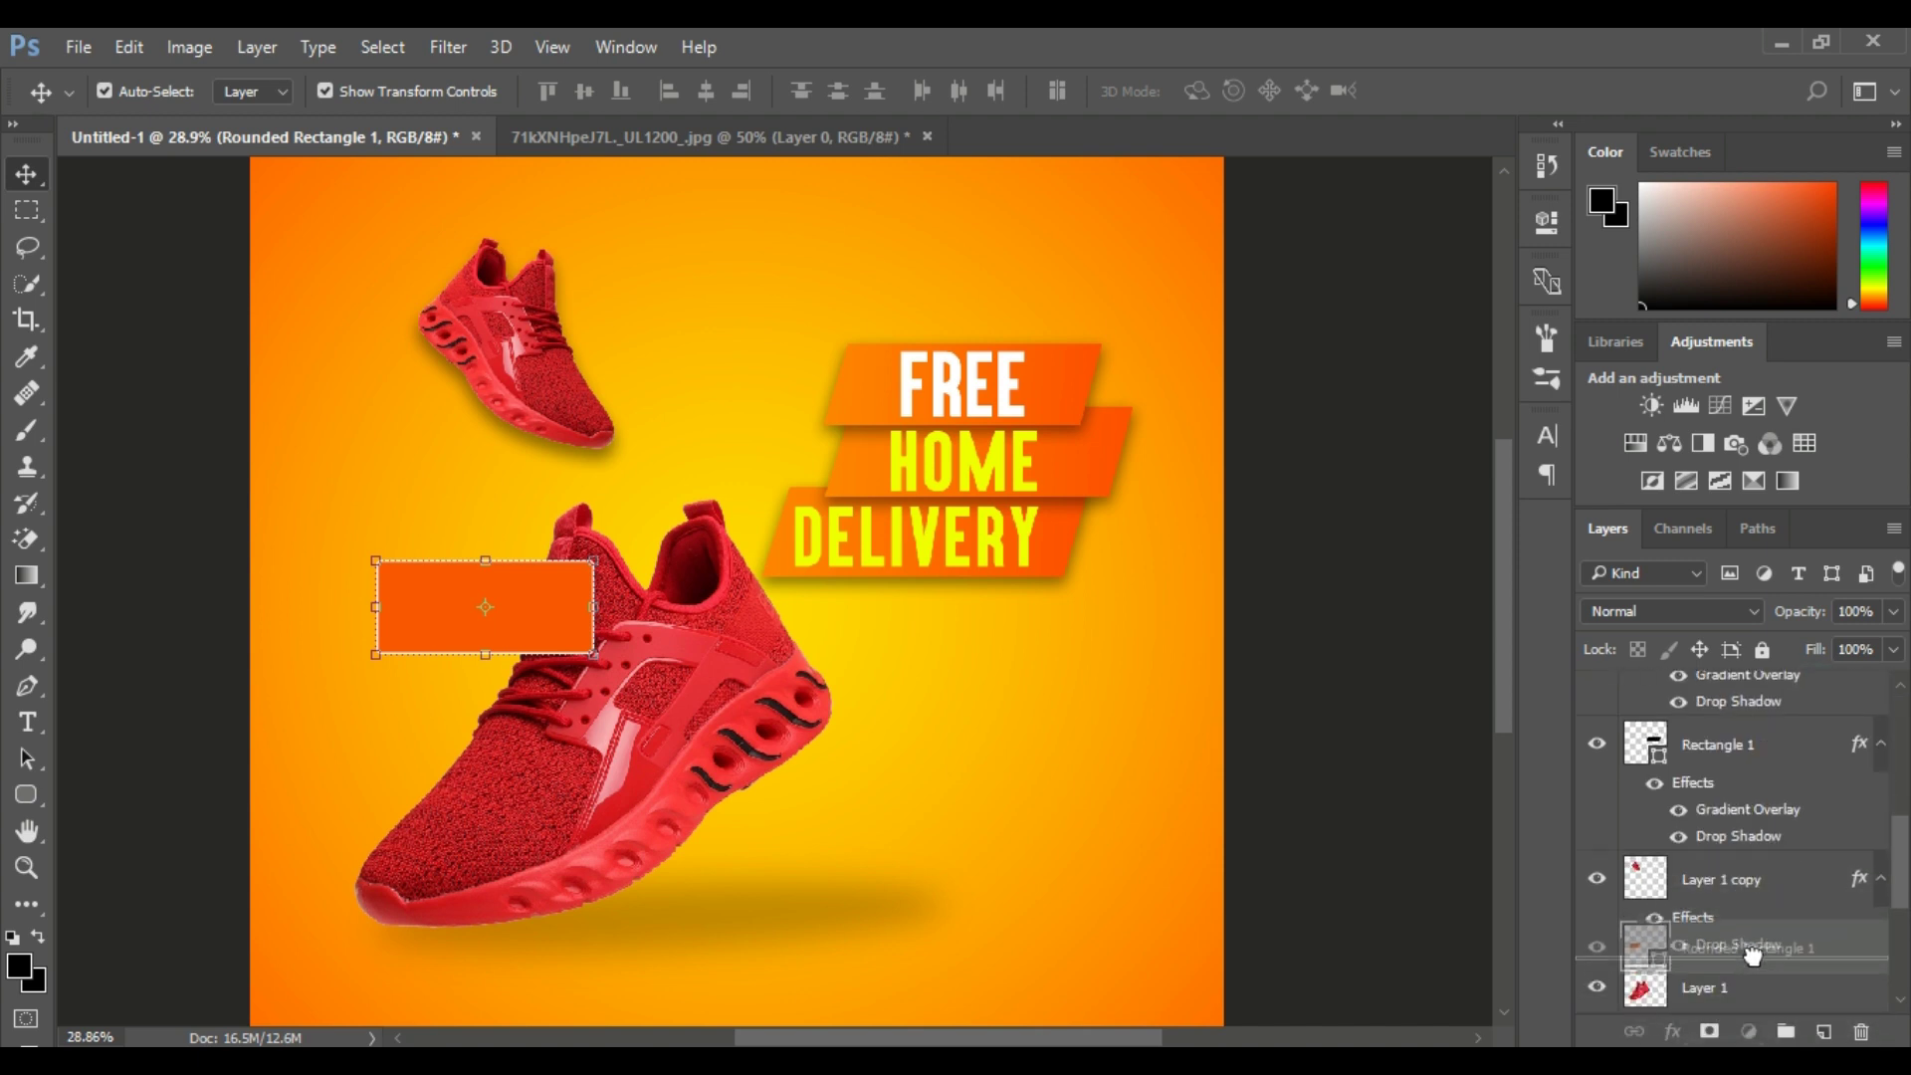
left_click_drag(1745, 1015, 1767, 866)
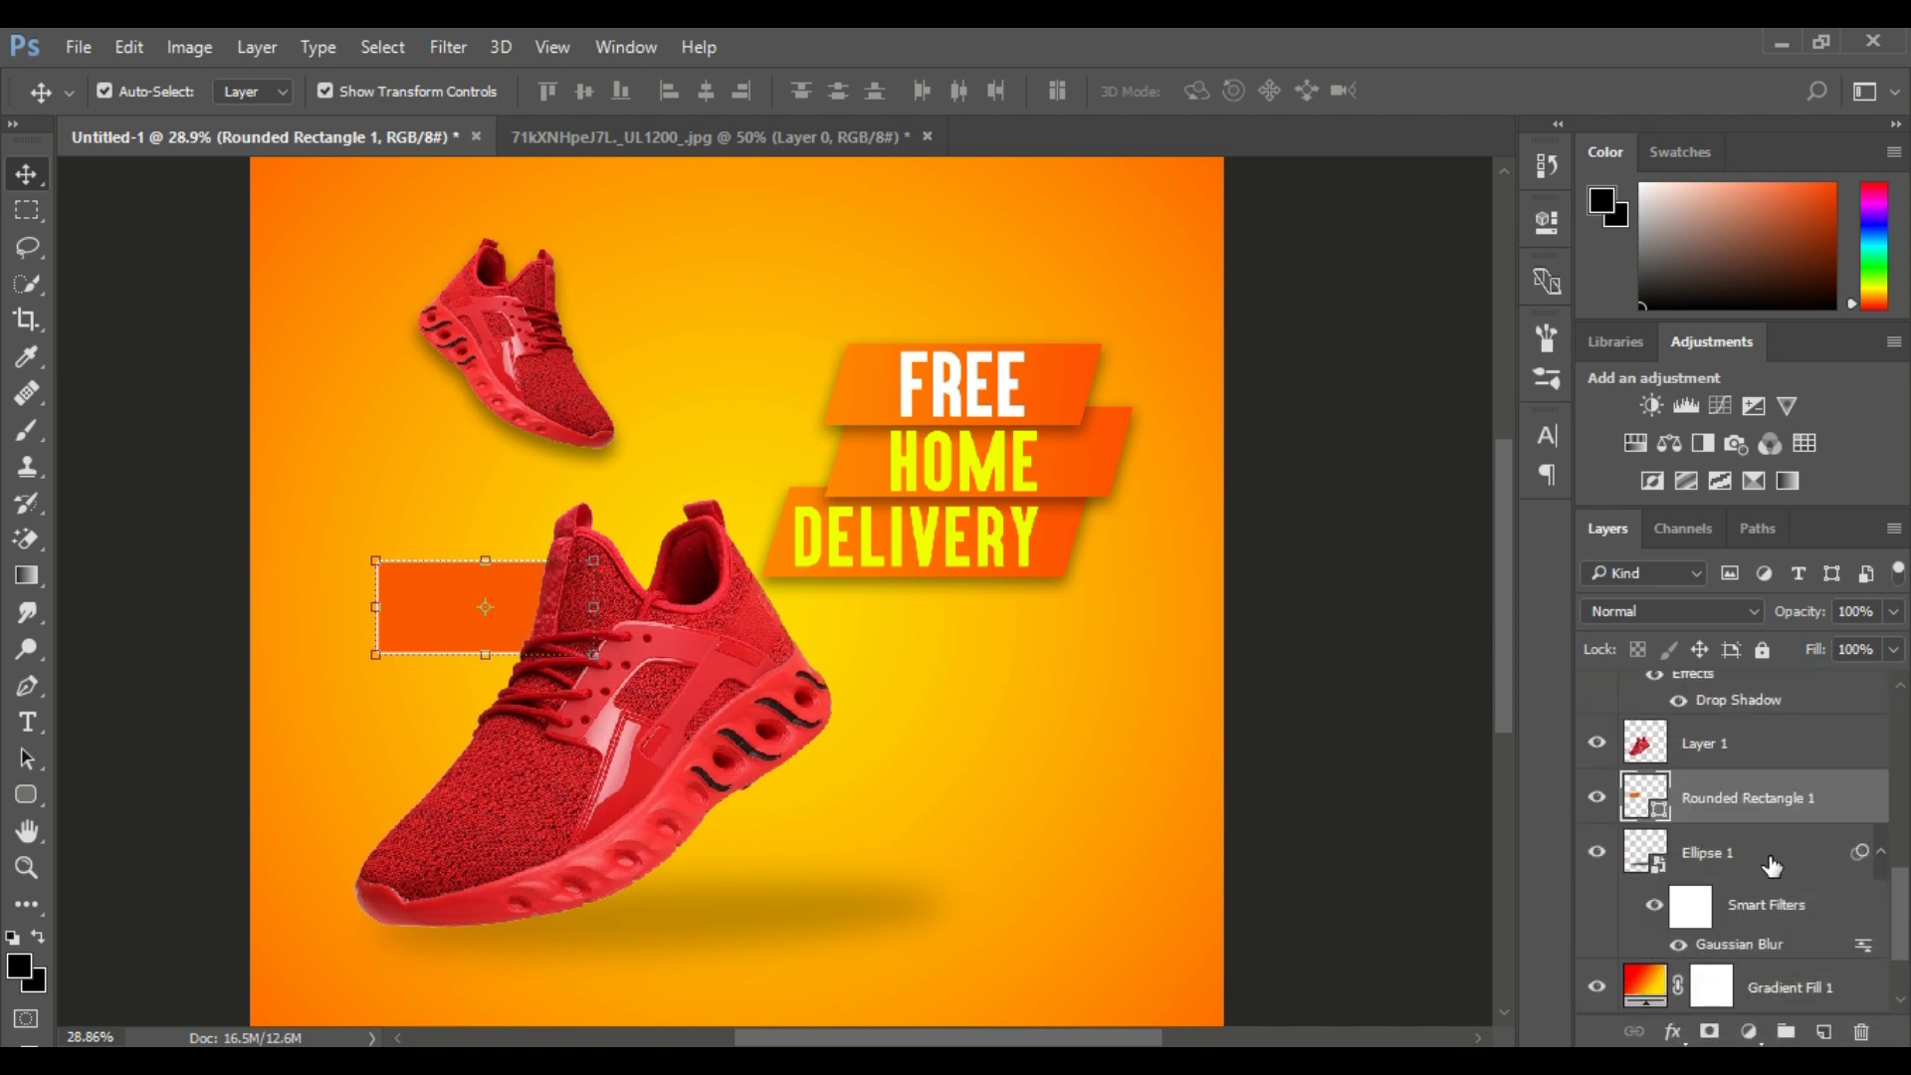
key("shift+Left")
key("shift+Left")
key("shift+Left")
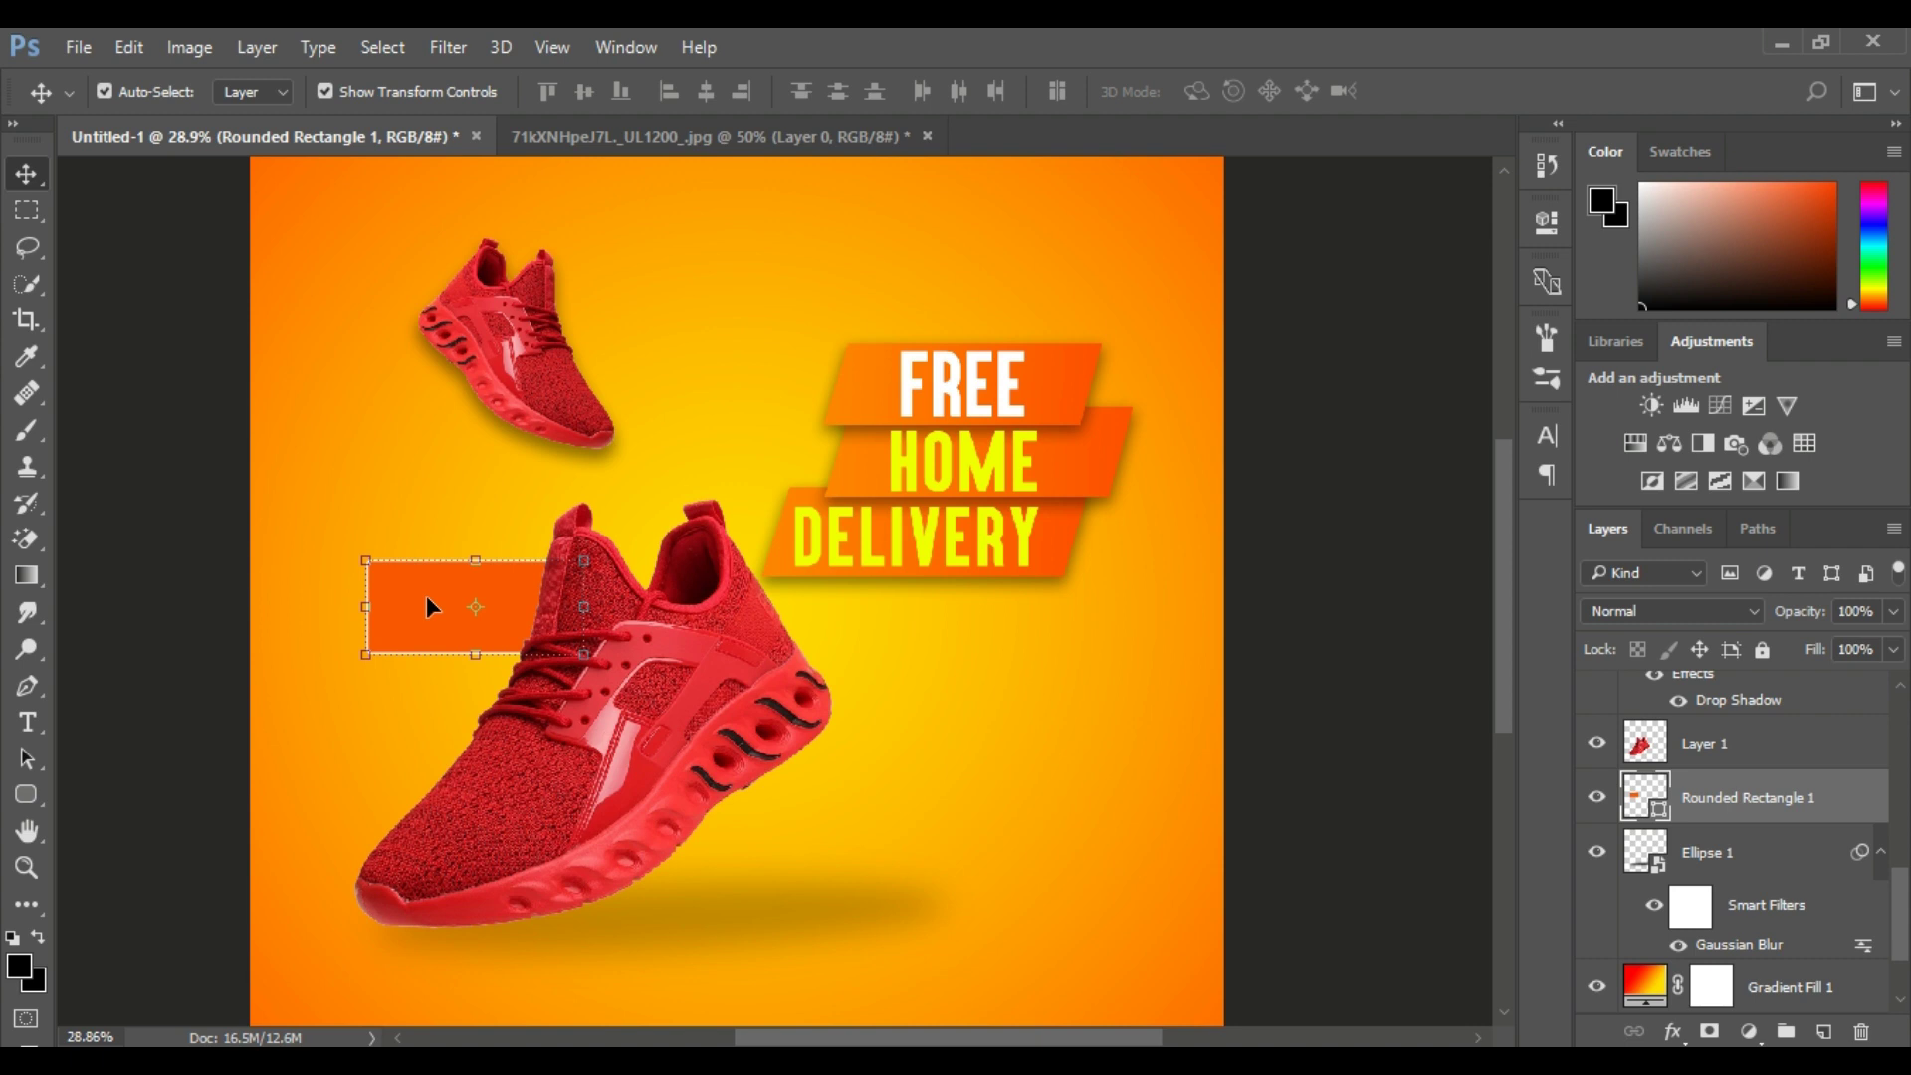
left_click(1824, 1031)
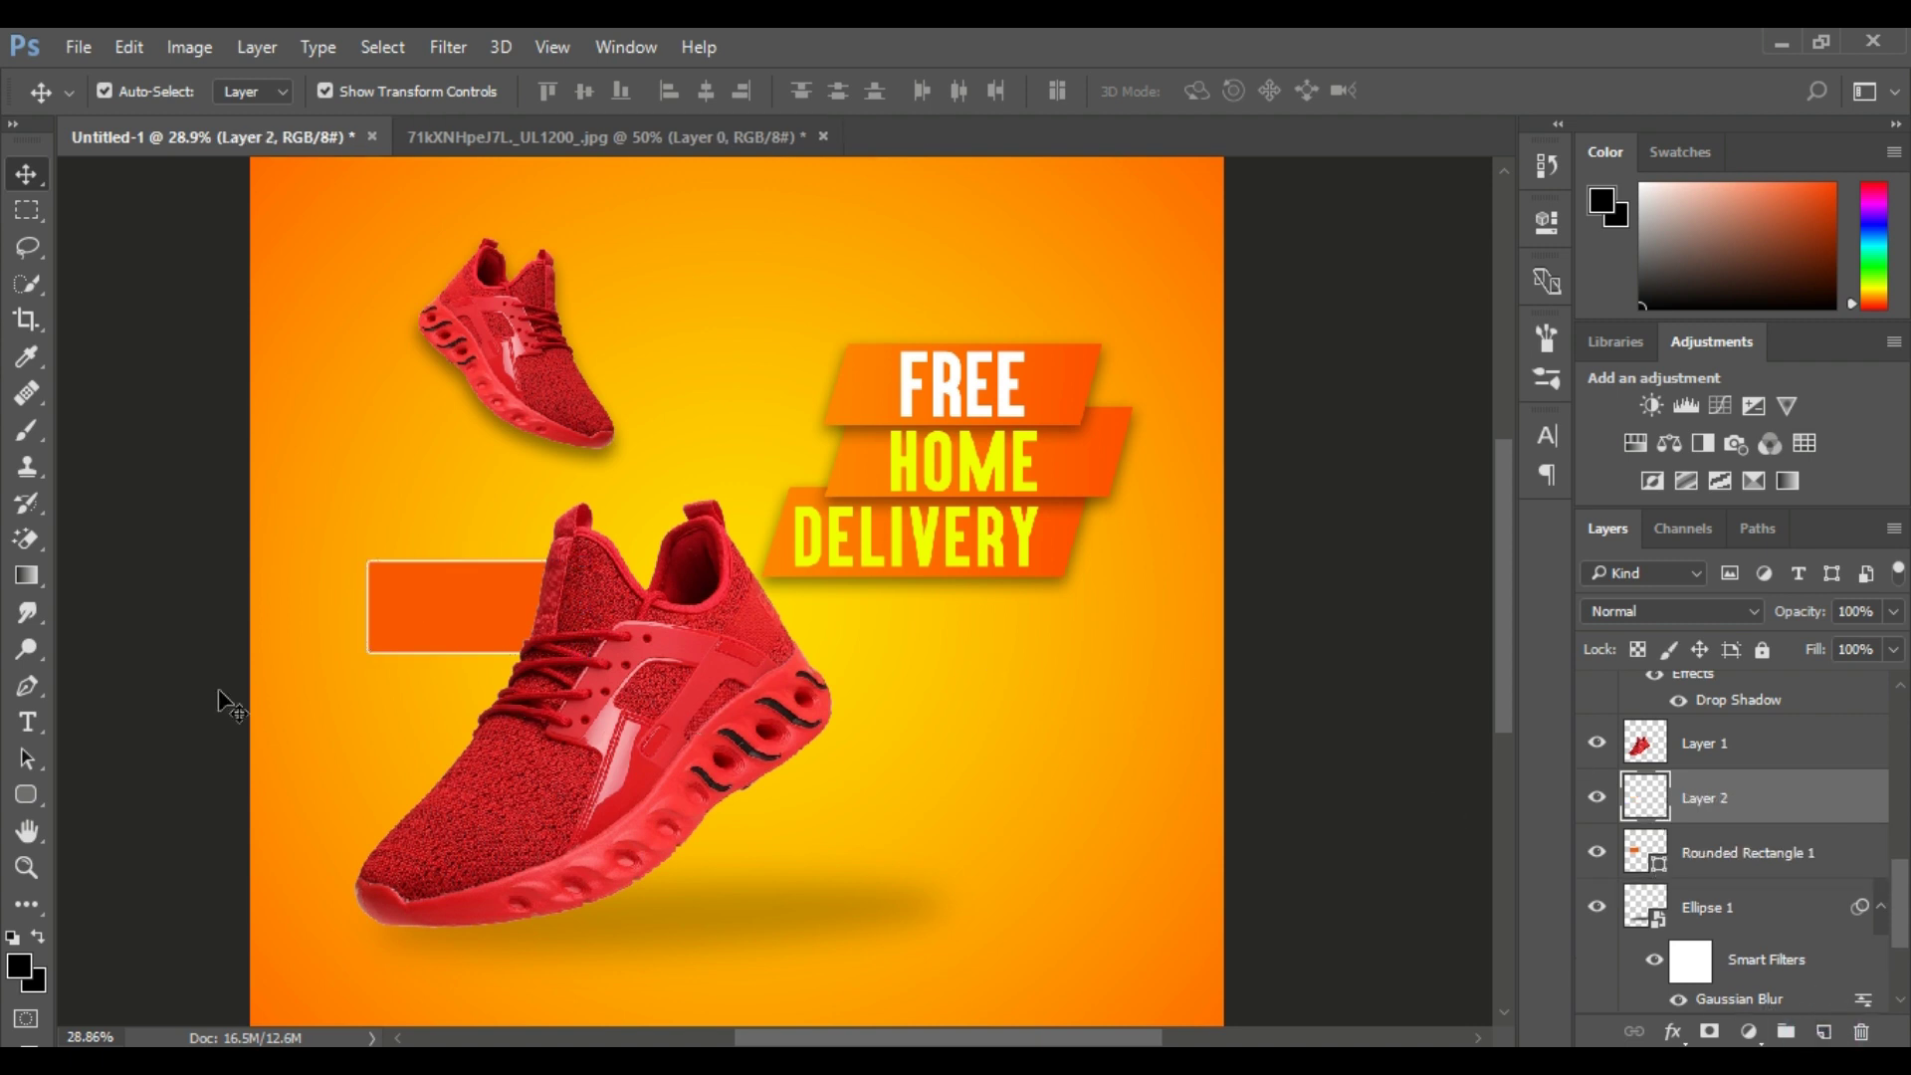
- Type the price text '$15' on the orange tag
left_click(28, 722)
left_click(412, 627)
type("3")
key("BackSpace")
type("$15")
left_click(439, 617)
key("BackSpace")
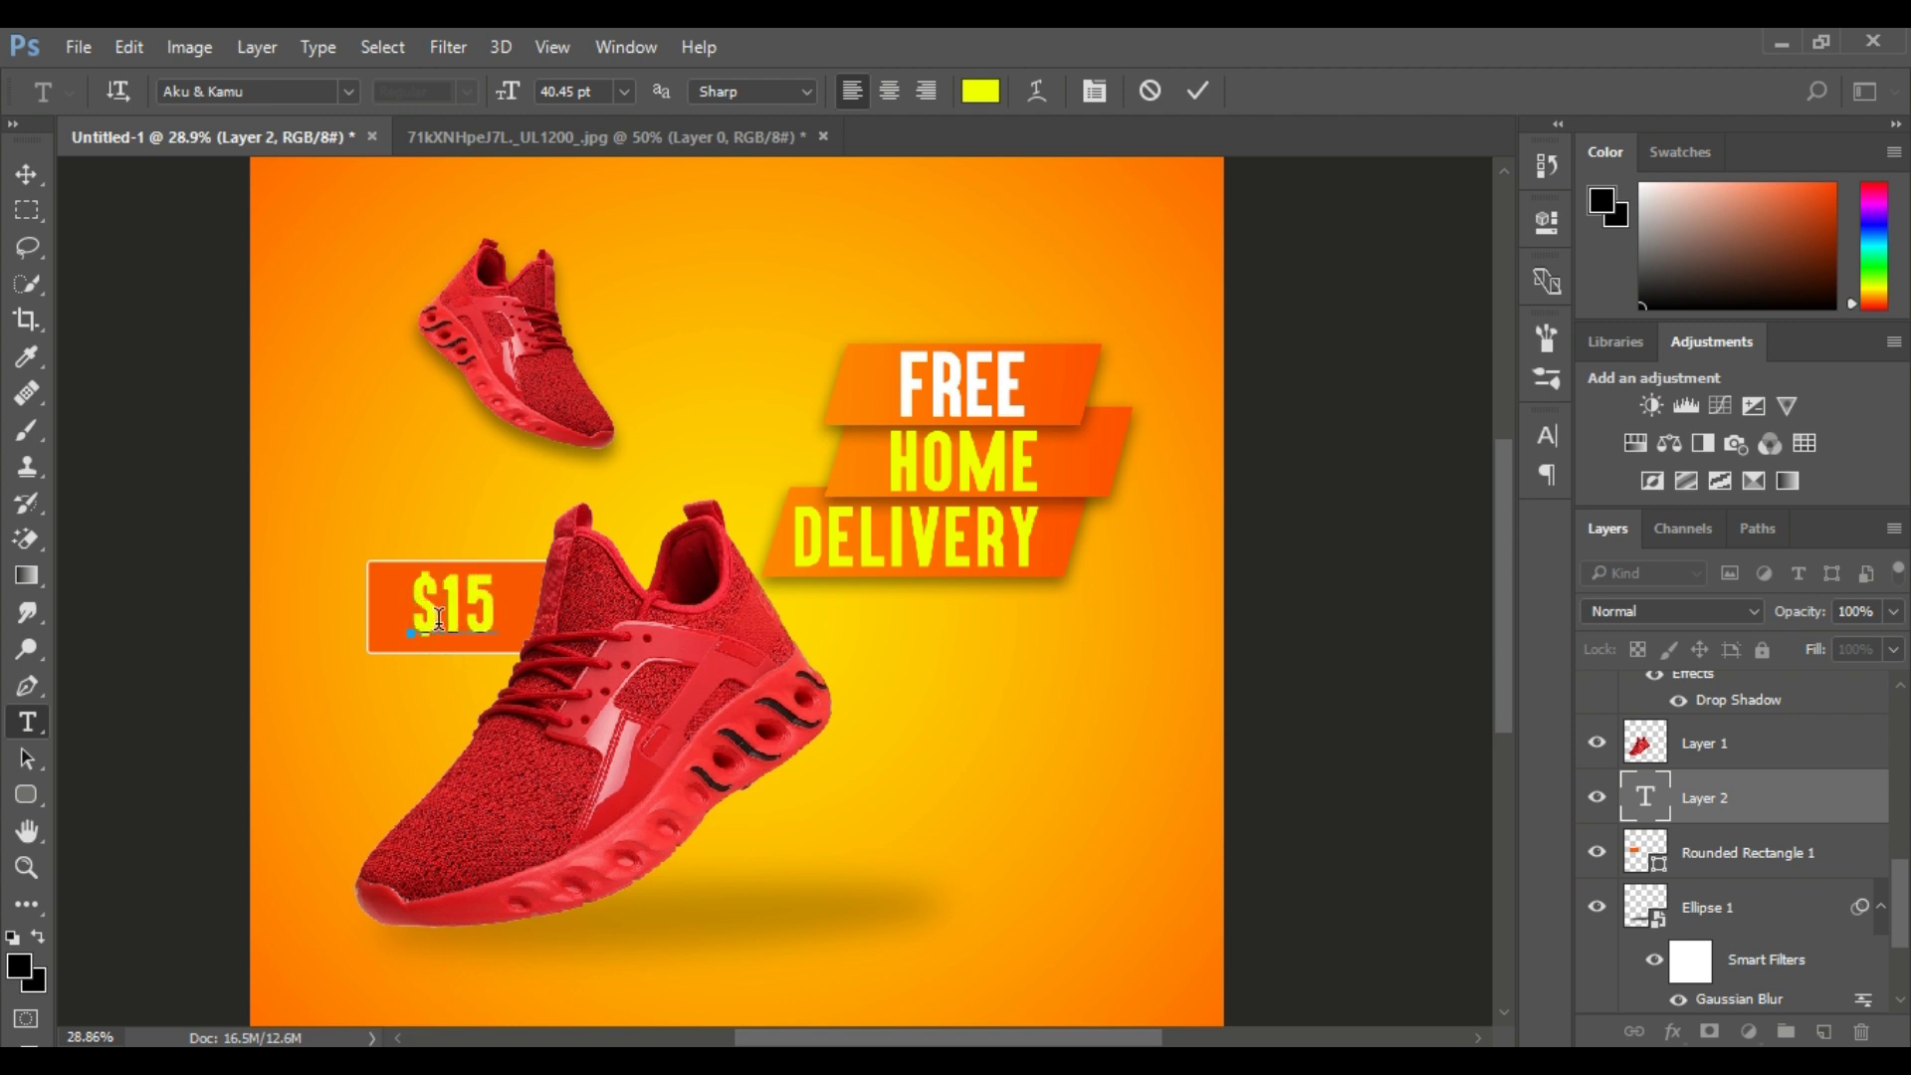
- Set the $15 tracking to 100, commit the text and nudge it slightly right
left_click(1094, 93)
left_click(1493, 540)
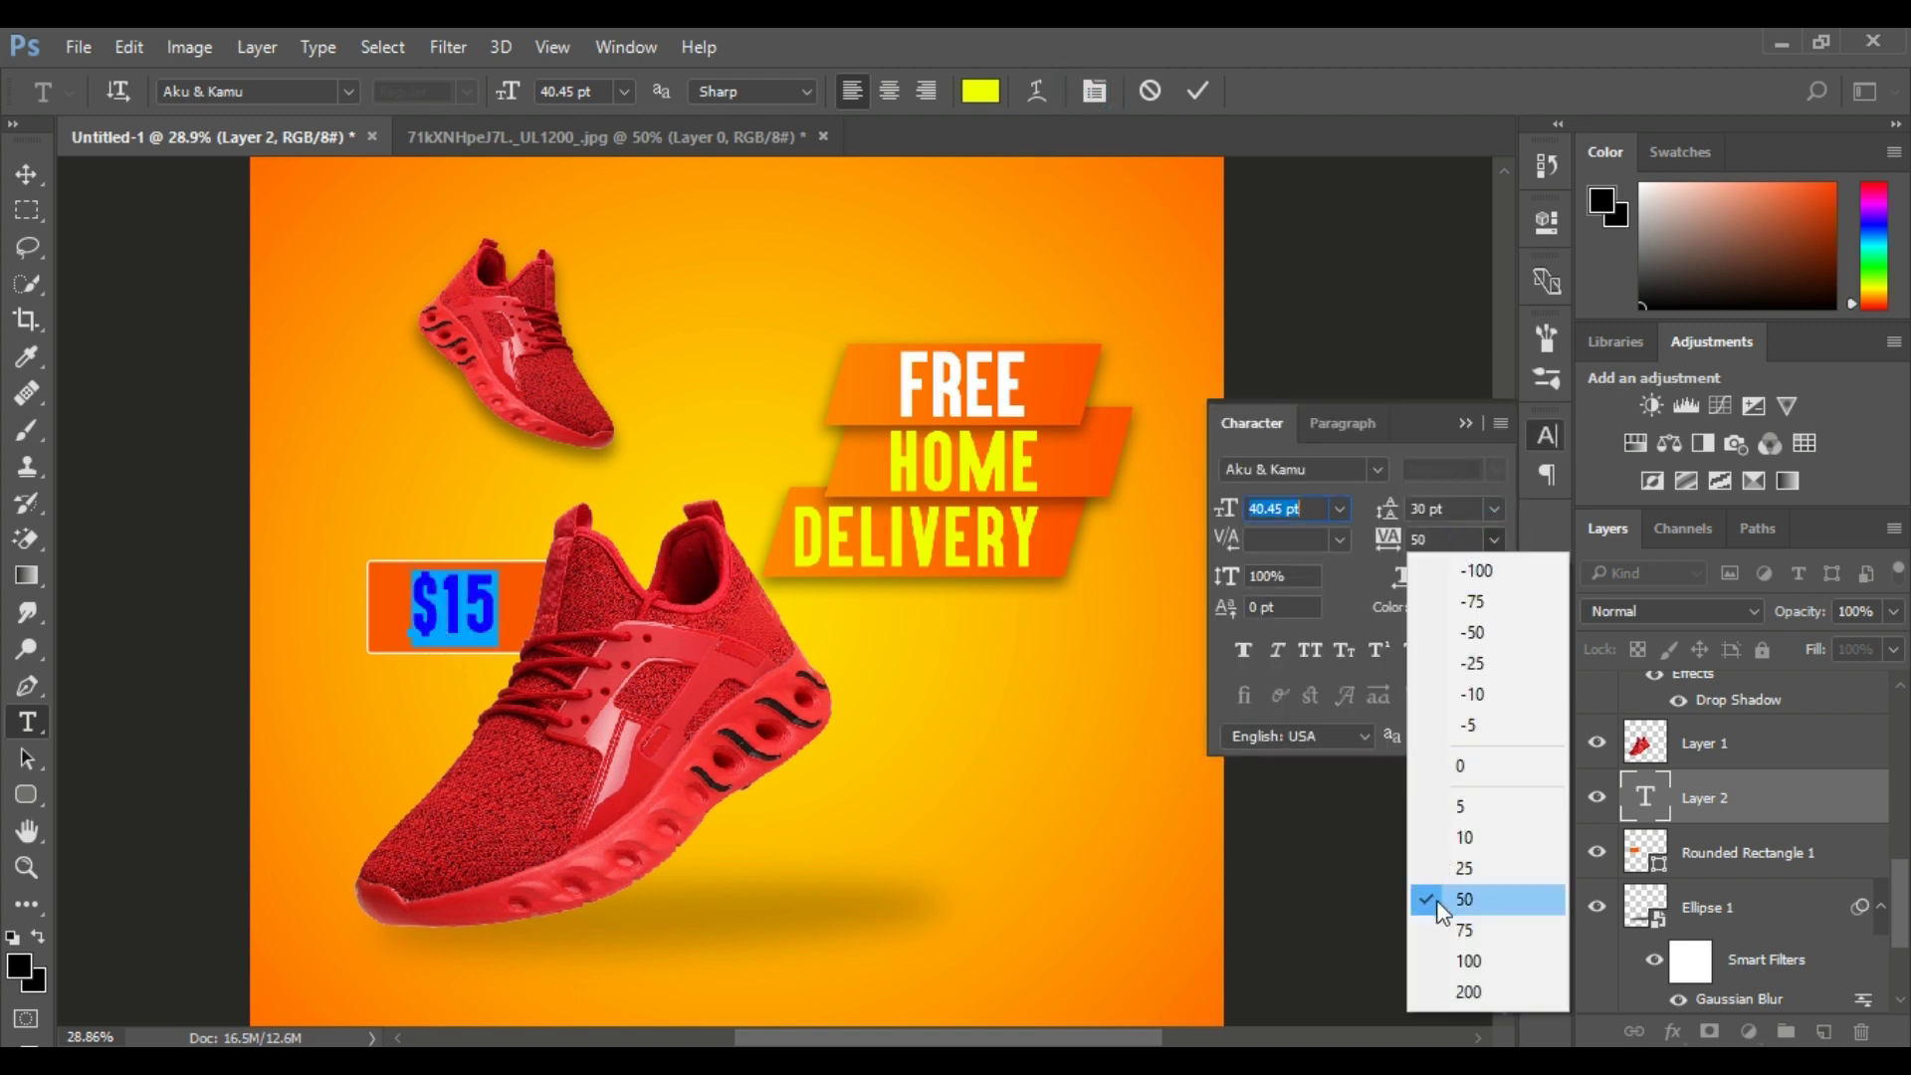
left_click(1440, 933)
left_click(1494, 540)
left_click(1444, 954)
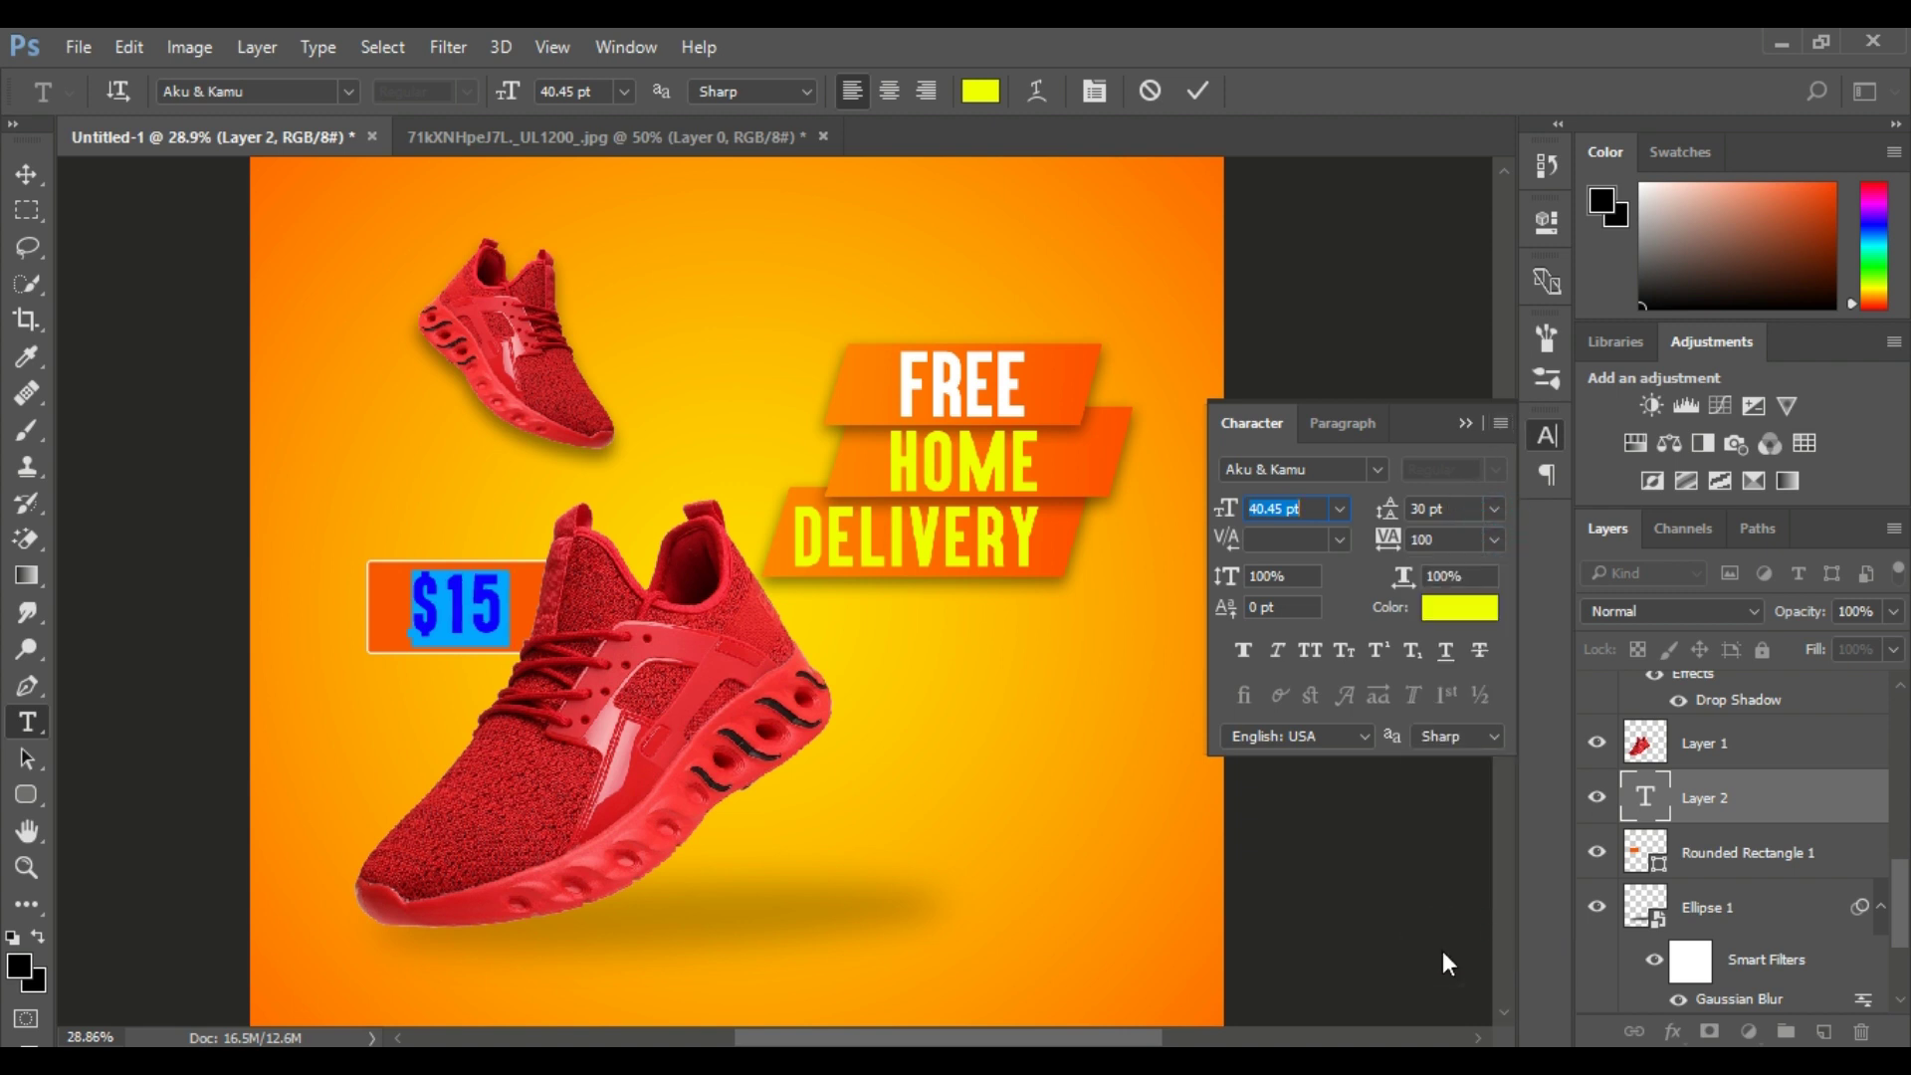
left_click(207, 332)
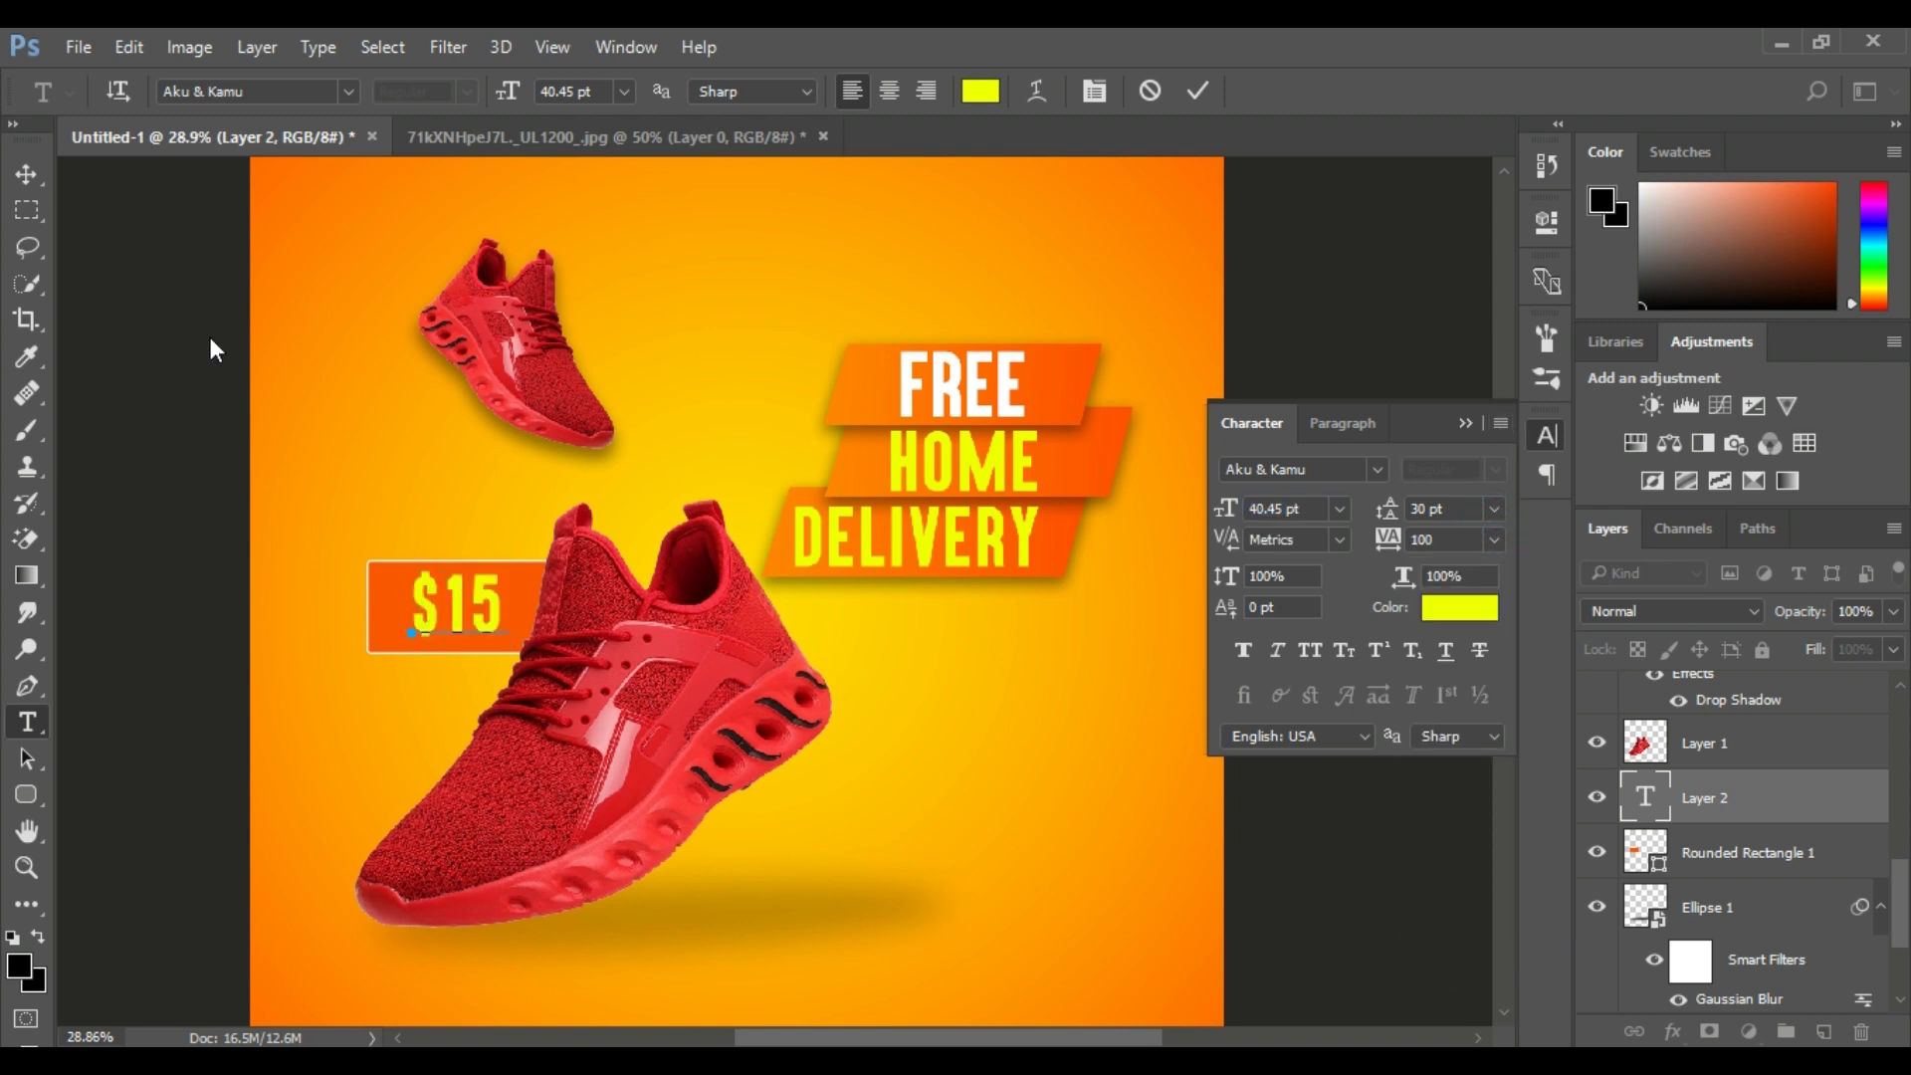
left_click(30, 171)
left_click_drag(485, 611, 488, 613)
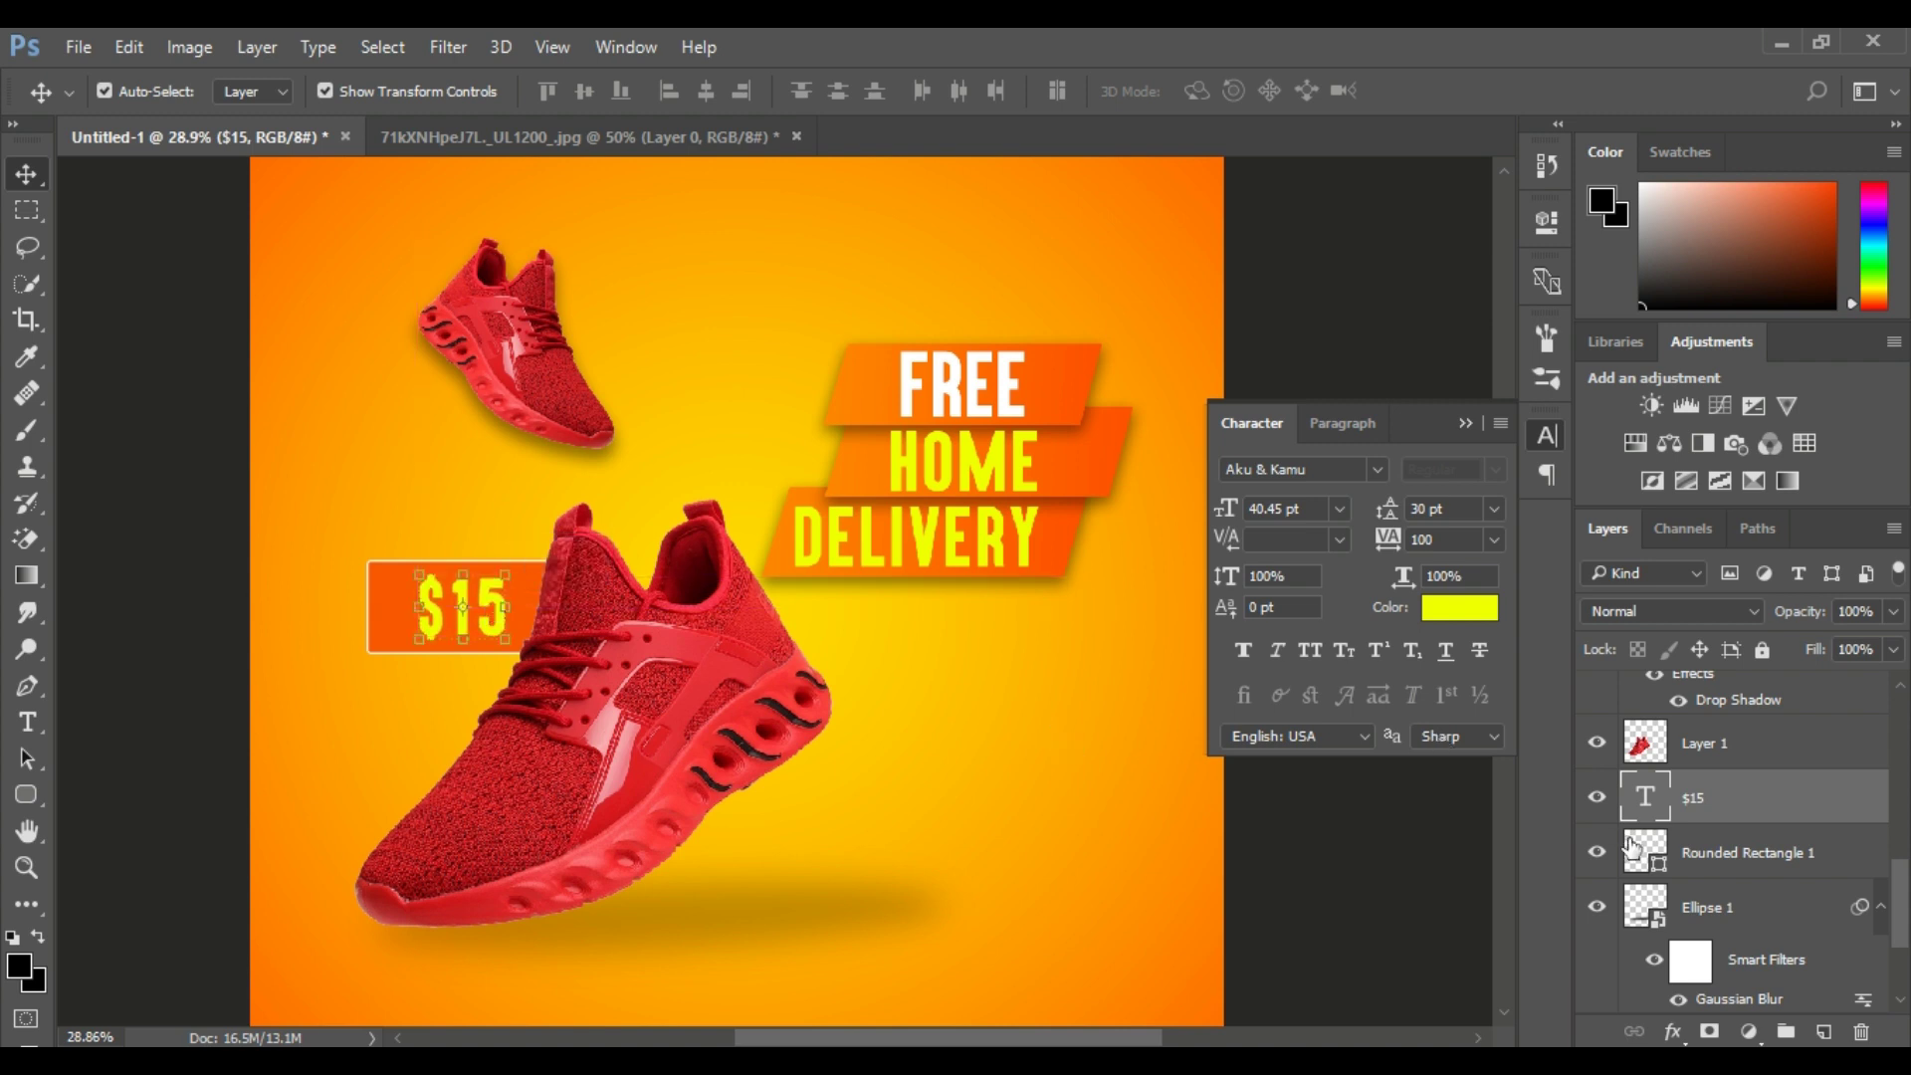
- Collapse the Character panel, pick the Rounded Rectangle tool and select the DELIVERY text layer
left_click(1745, 854)
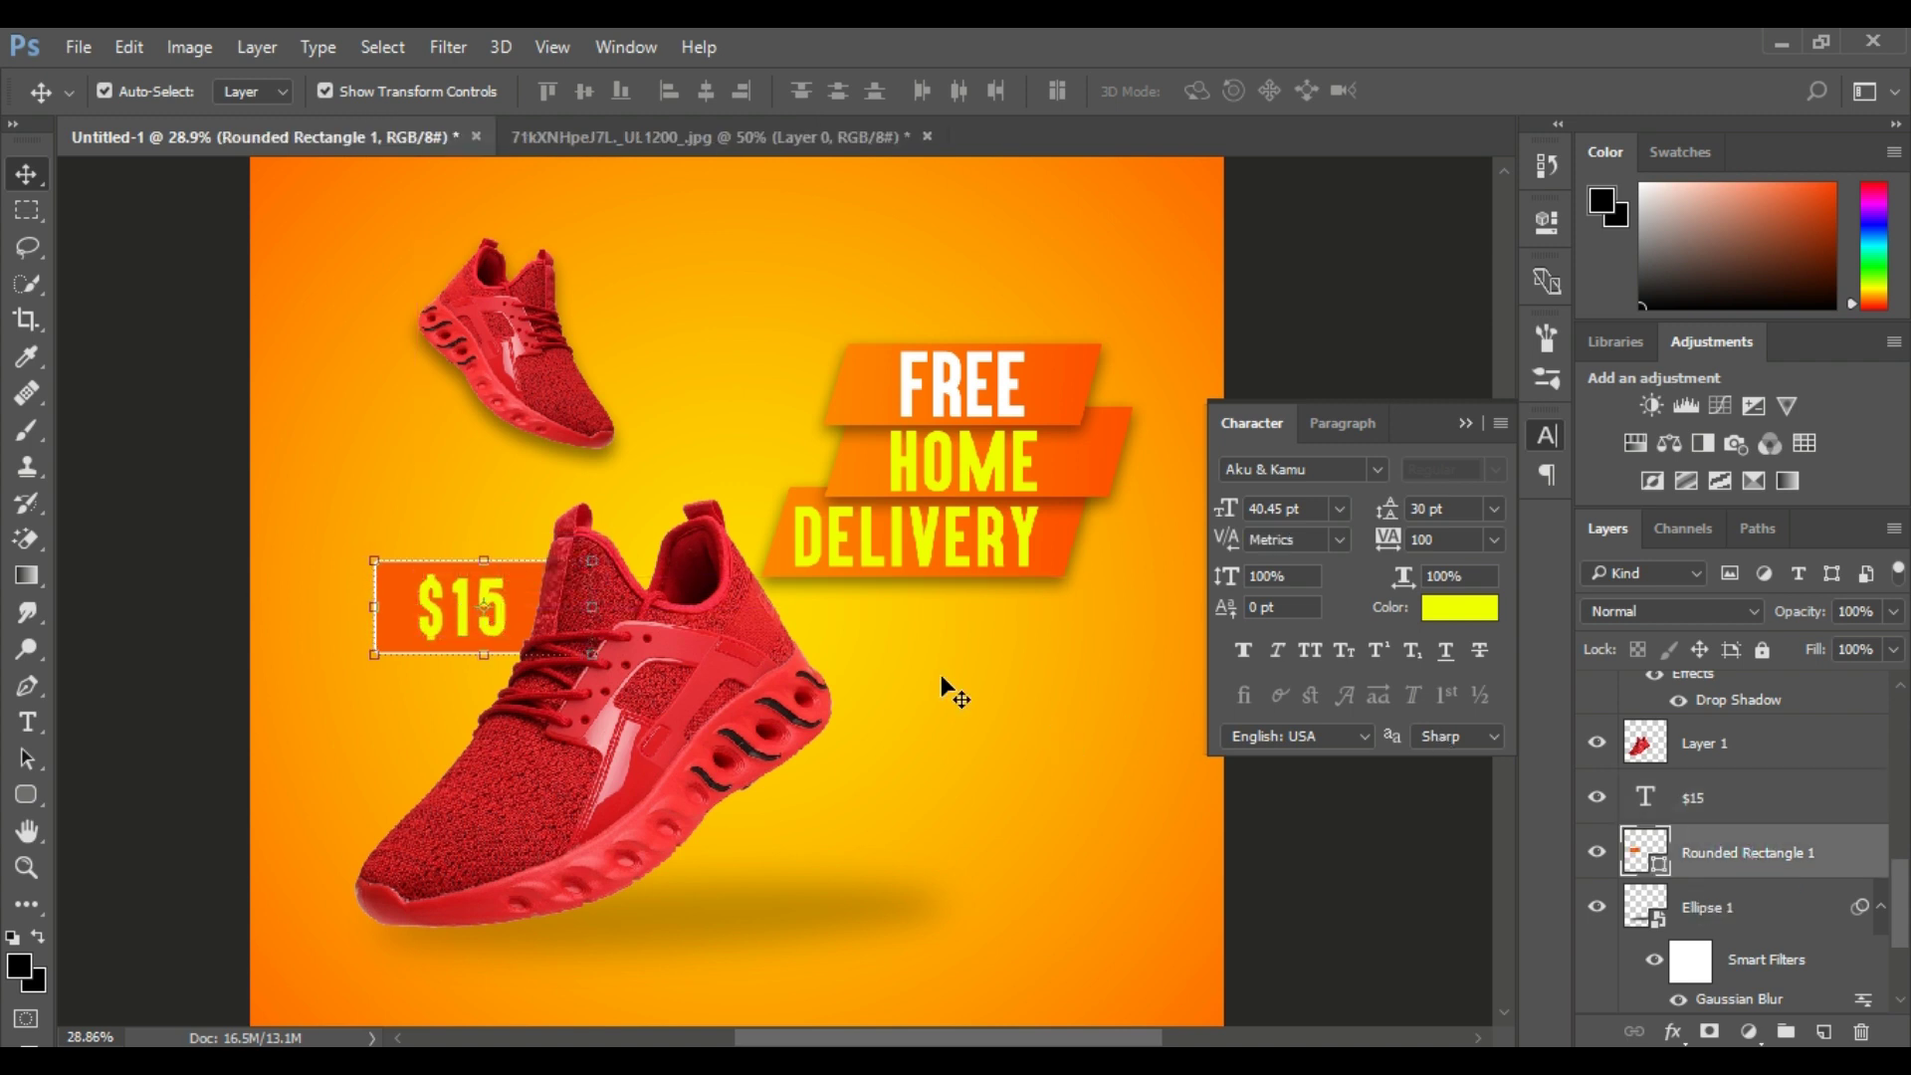
left_click(1466, 423)
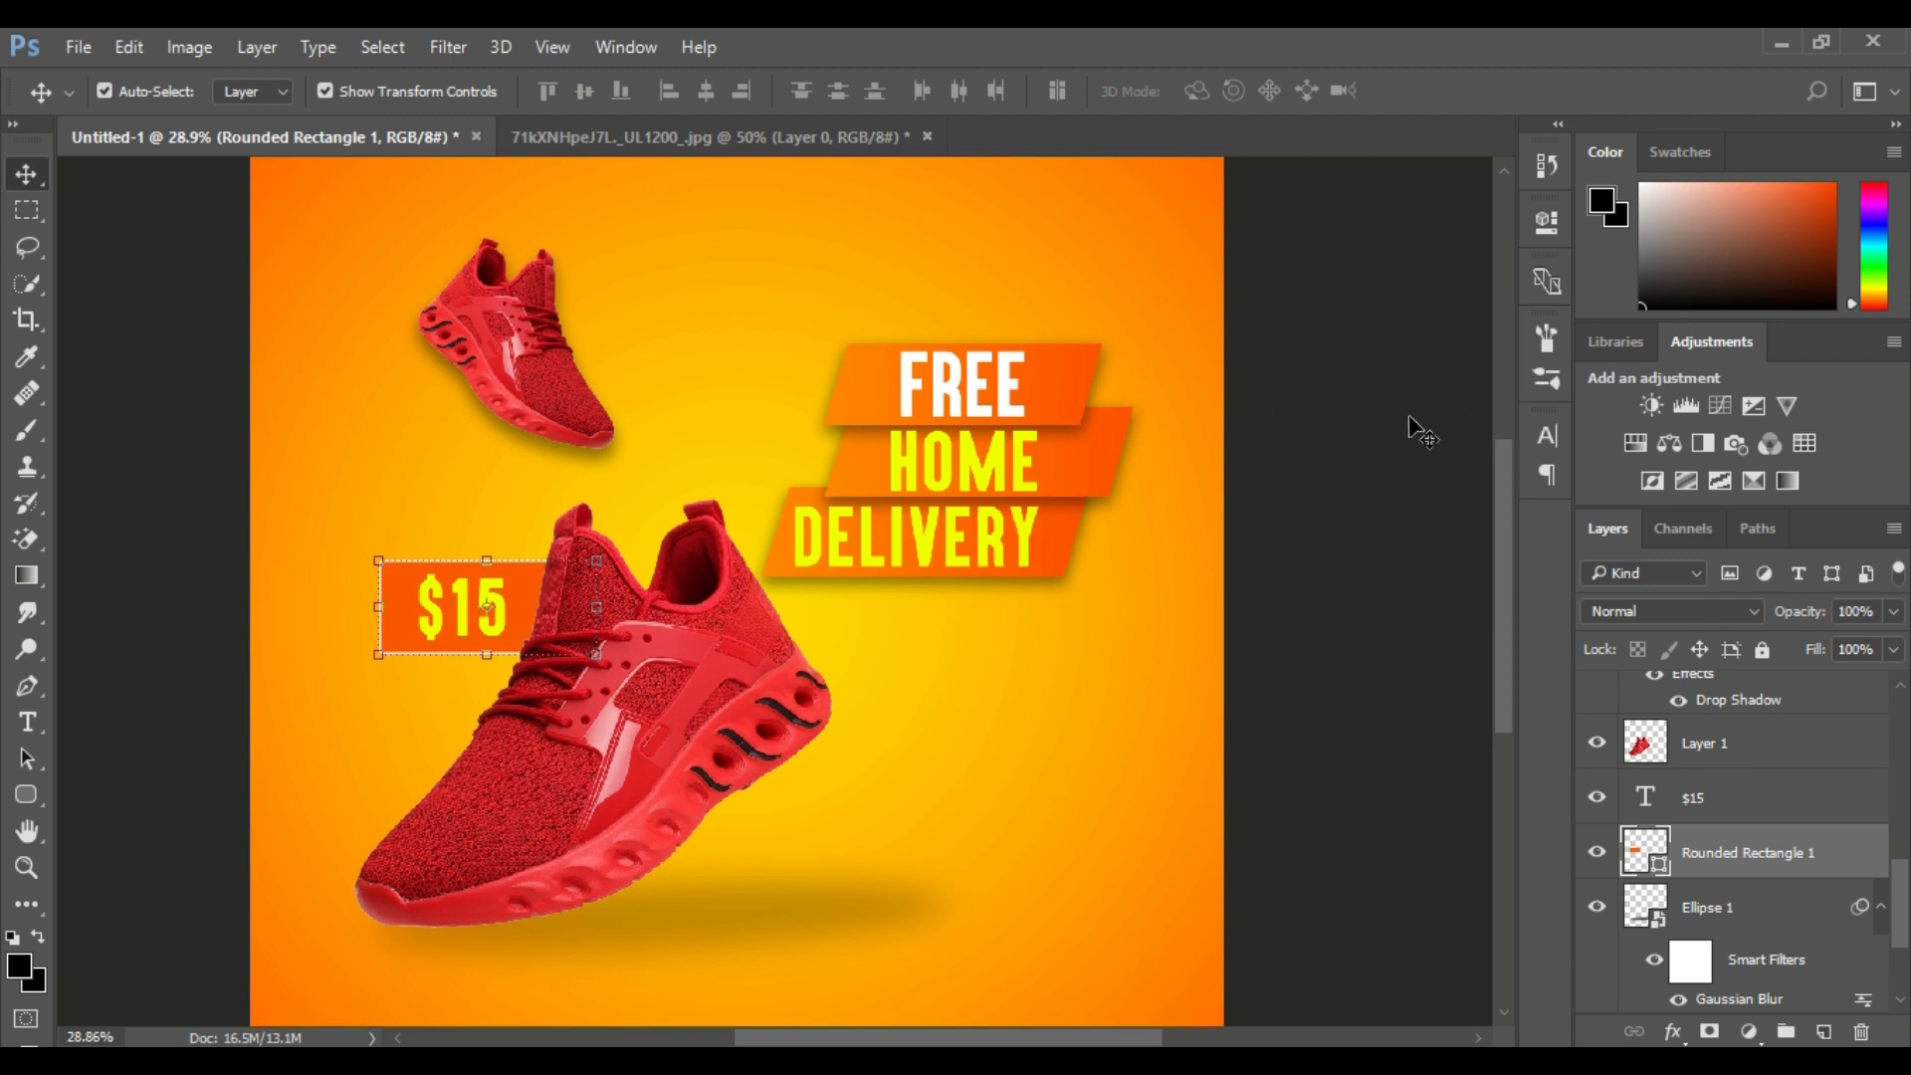
left_click(26, 794)
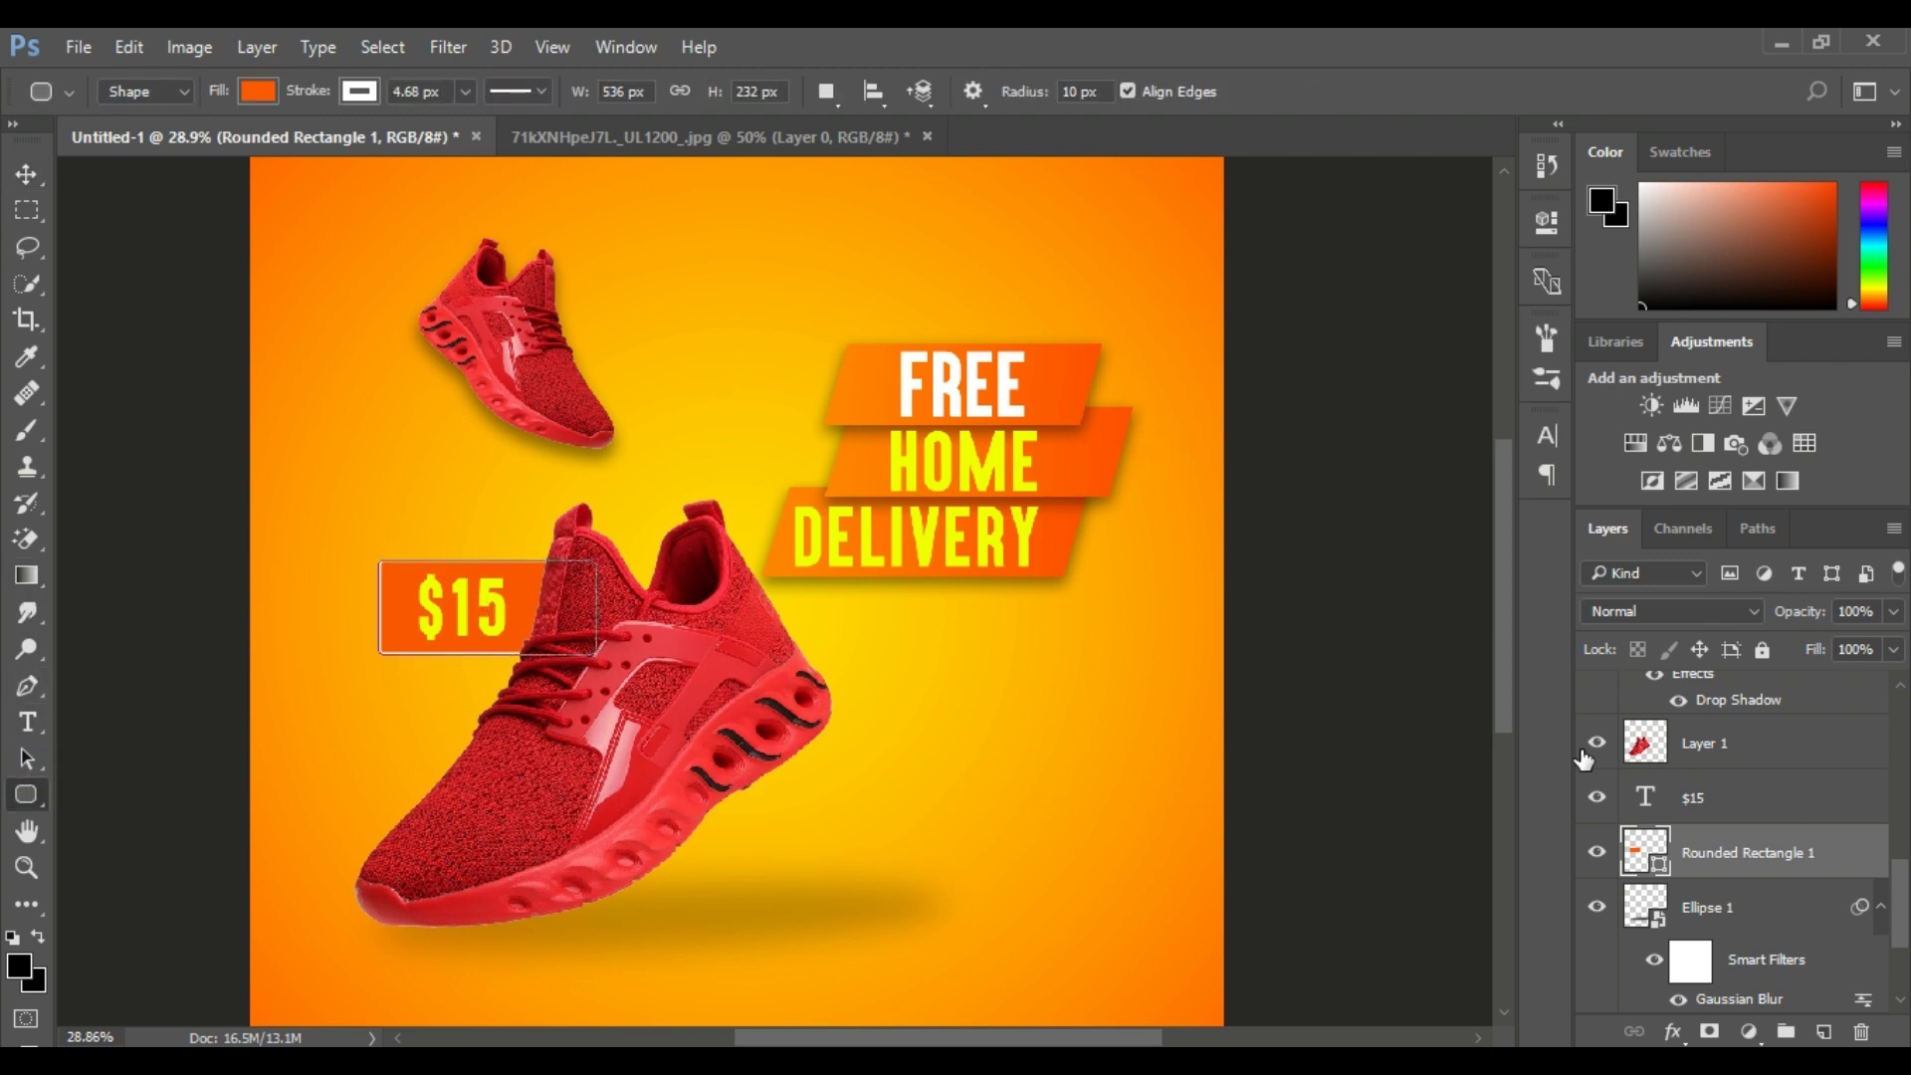
scroll(1752, 796, "up", 5)
left_click(1764, 702)
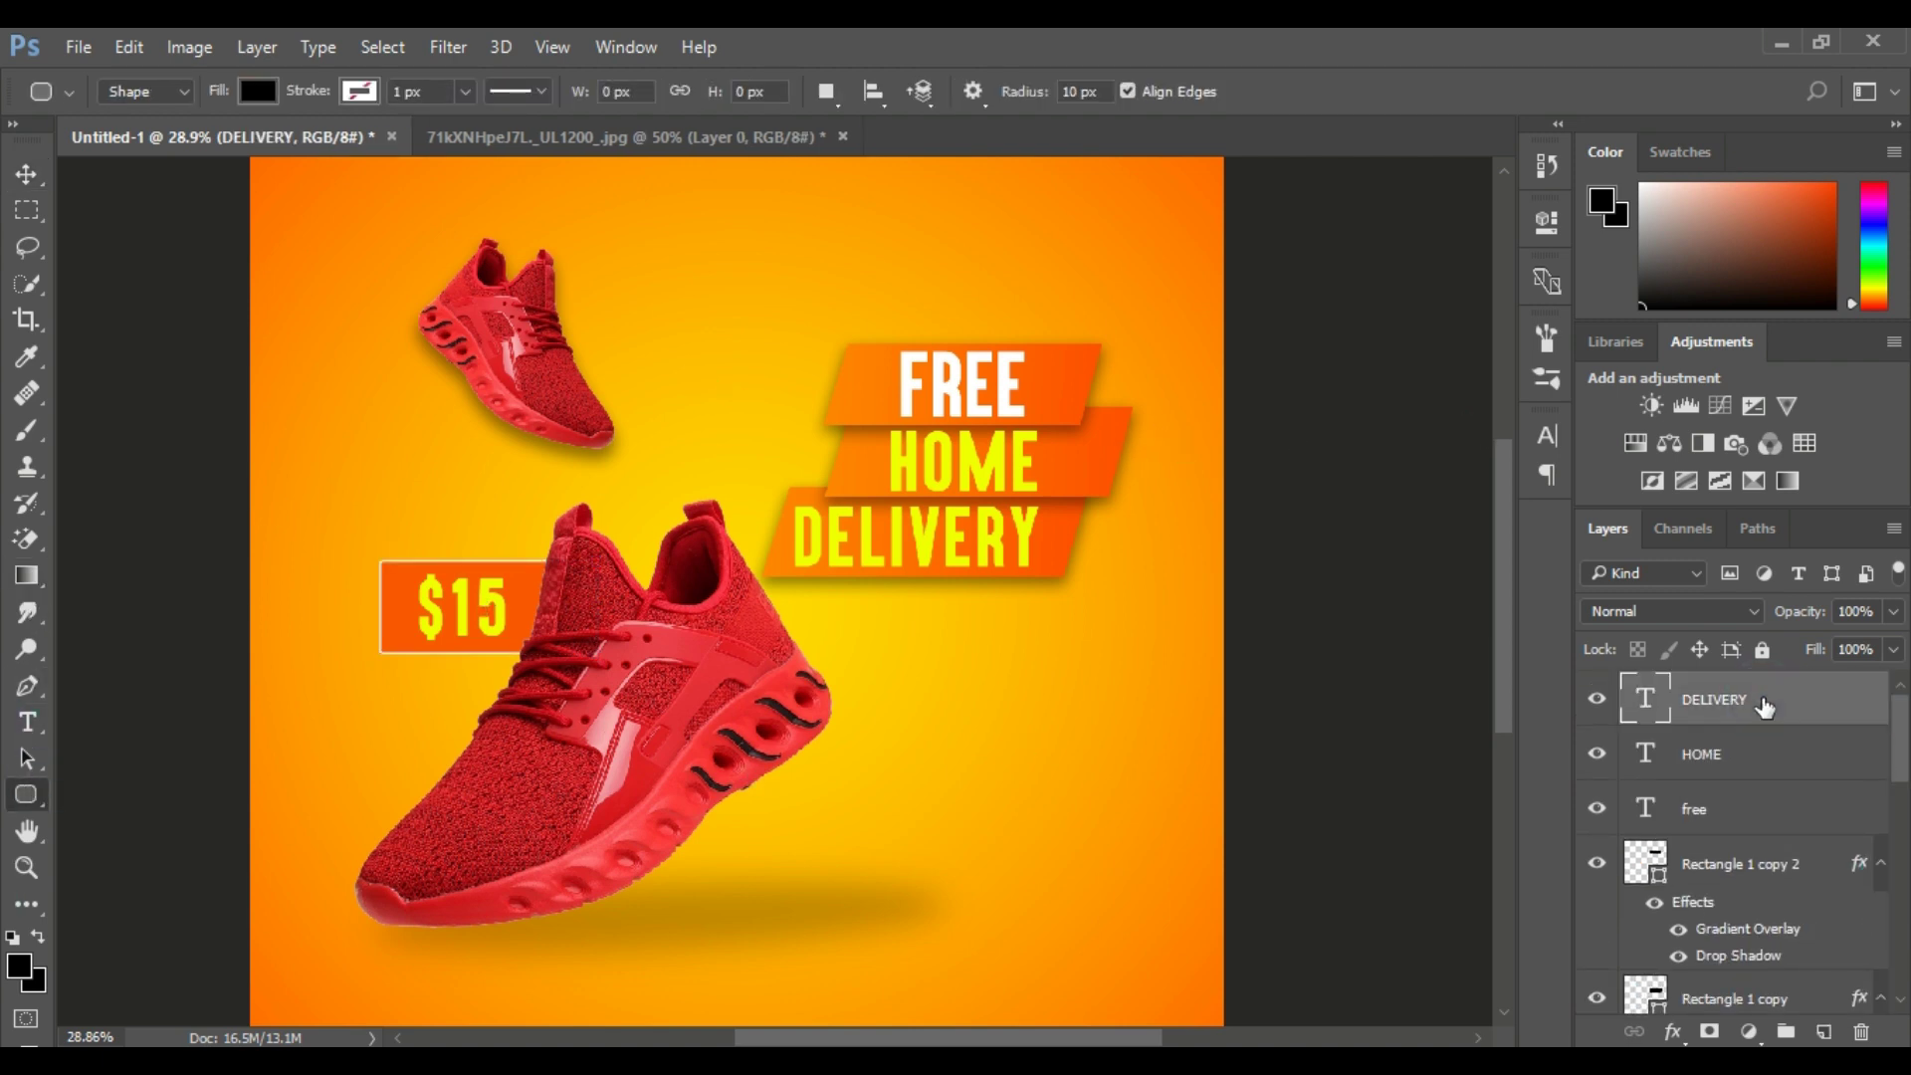
- Draw a rounded rectangle below the banners and raise its corner radius to 100 px for a pill shape
left_click_drag(793, 831, 1073, 934)
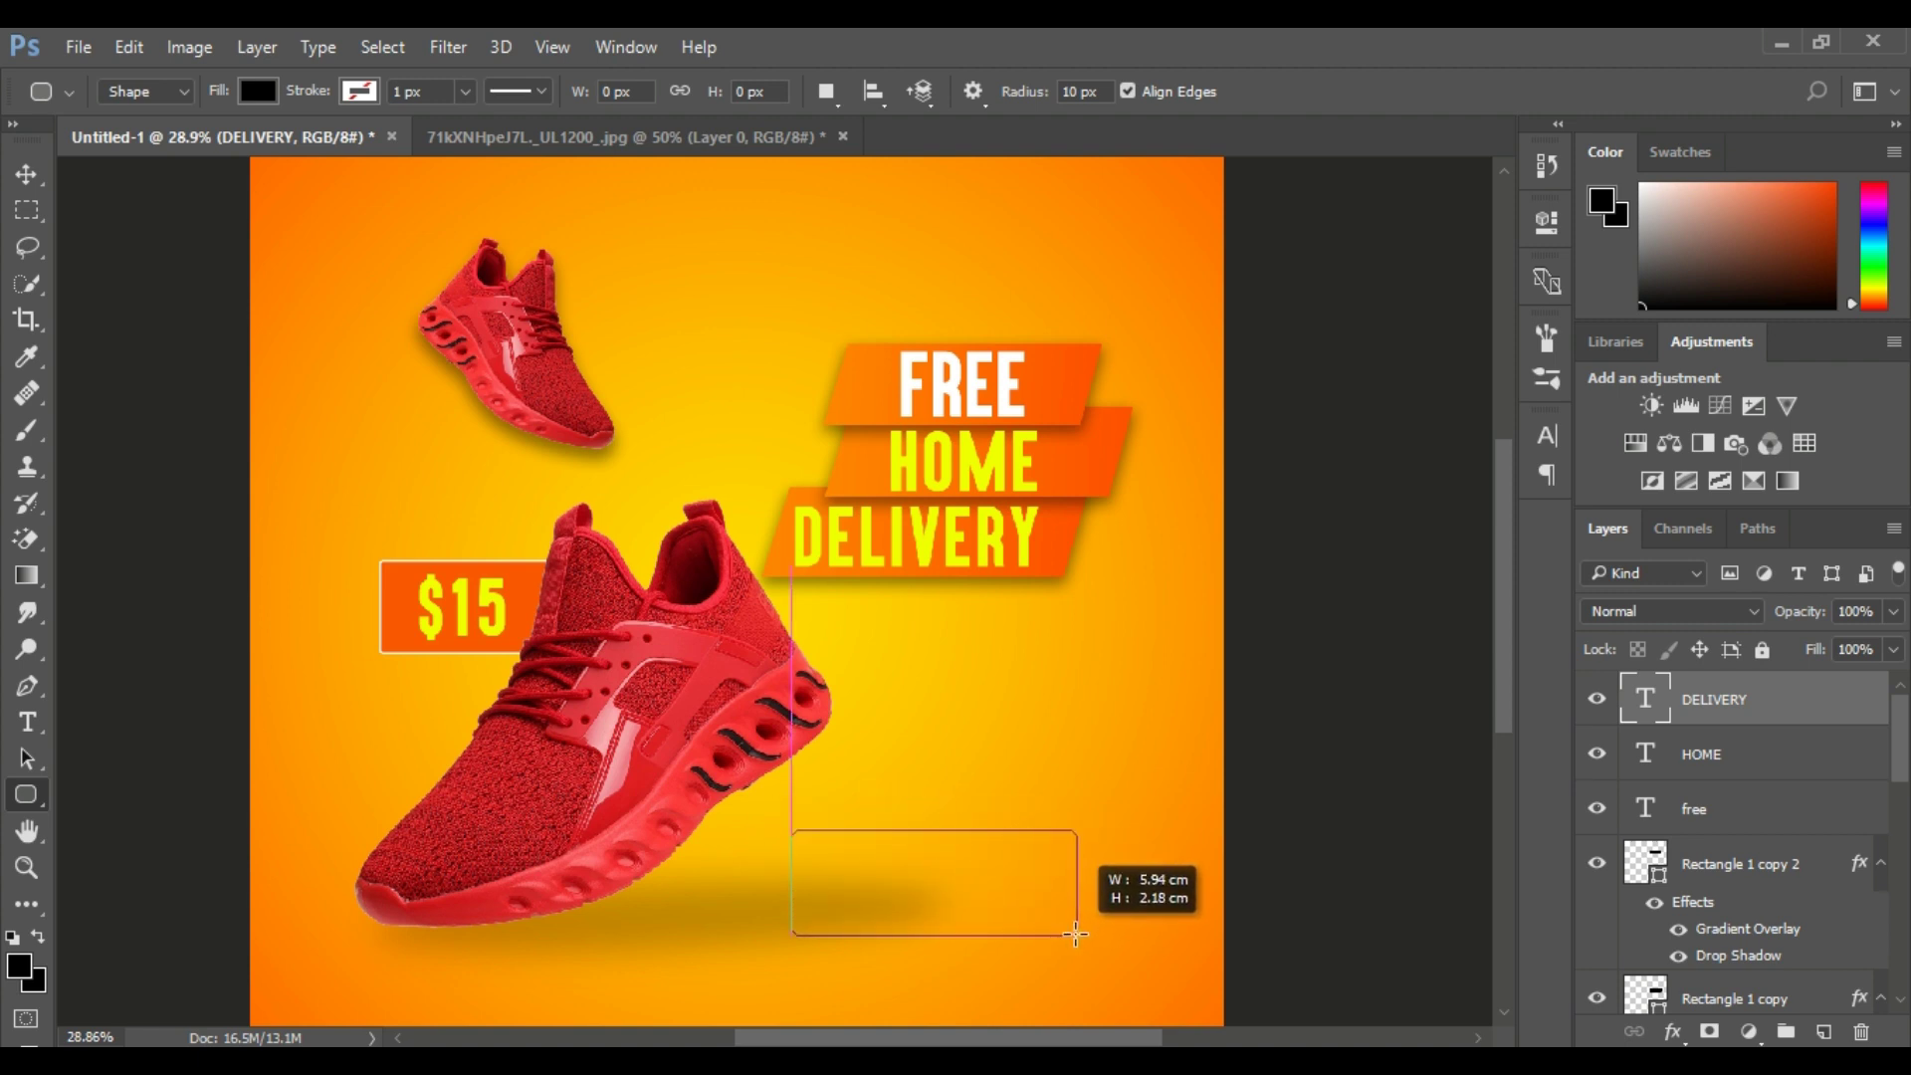
left_click_drag(1073, 933, 1082, 936)
double_click(1180, 488)
key("BackSpace")
key("Return")
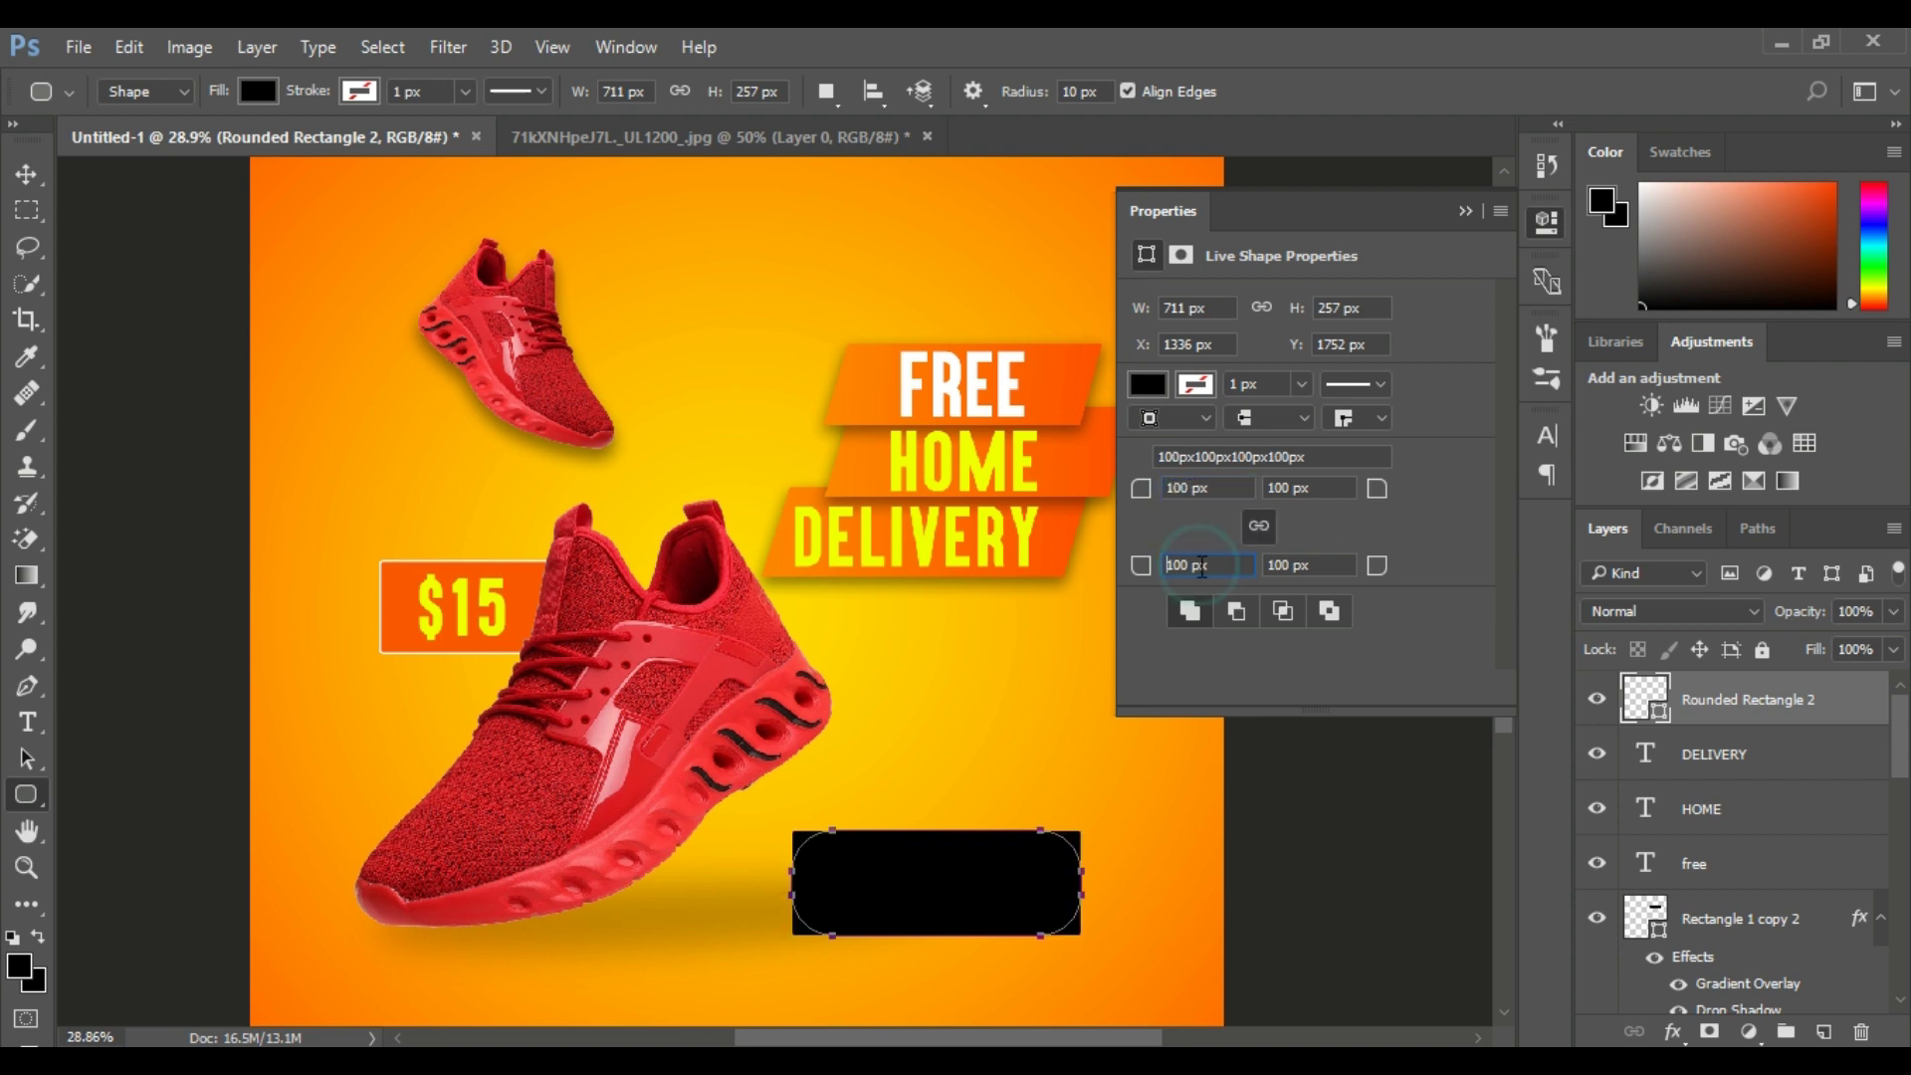
left_click(1465, 211)
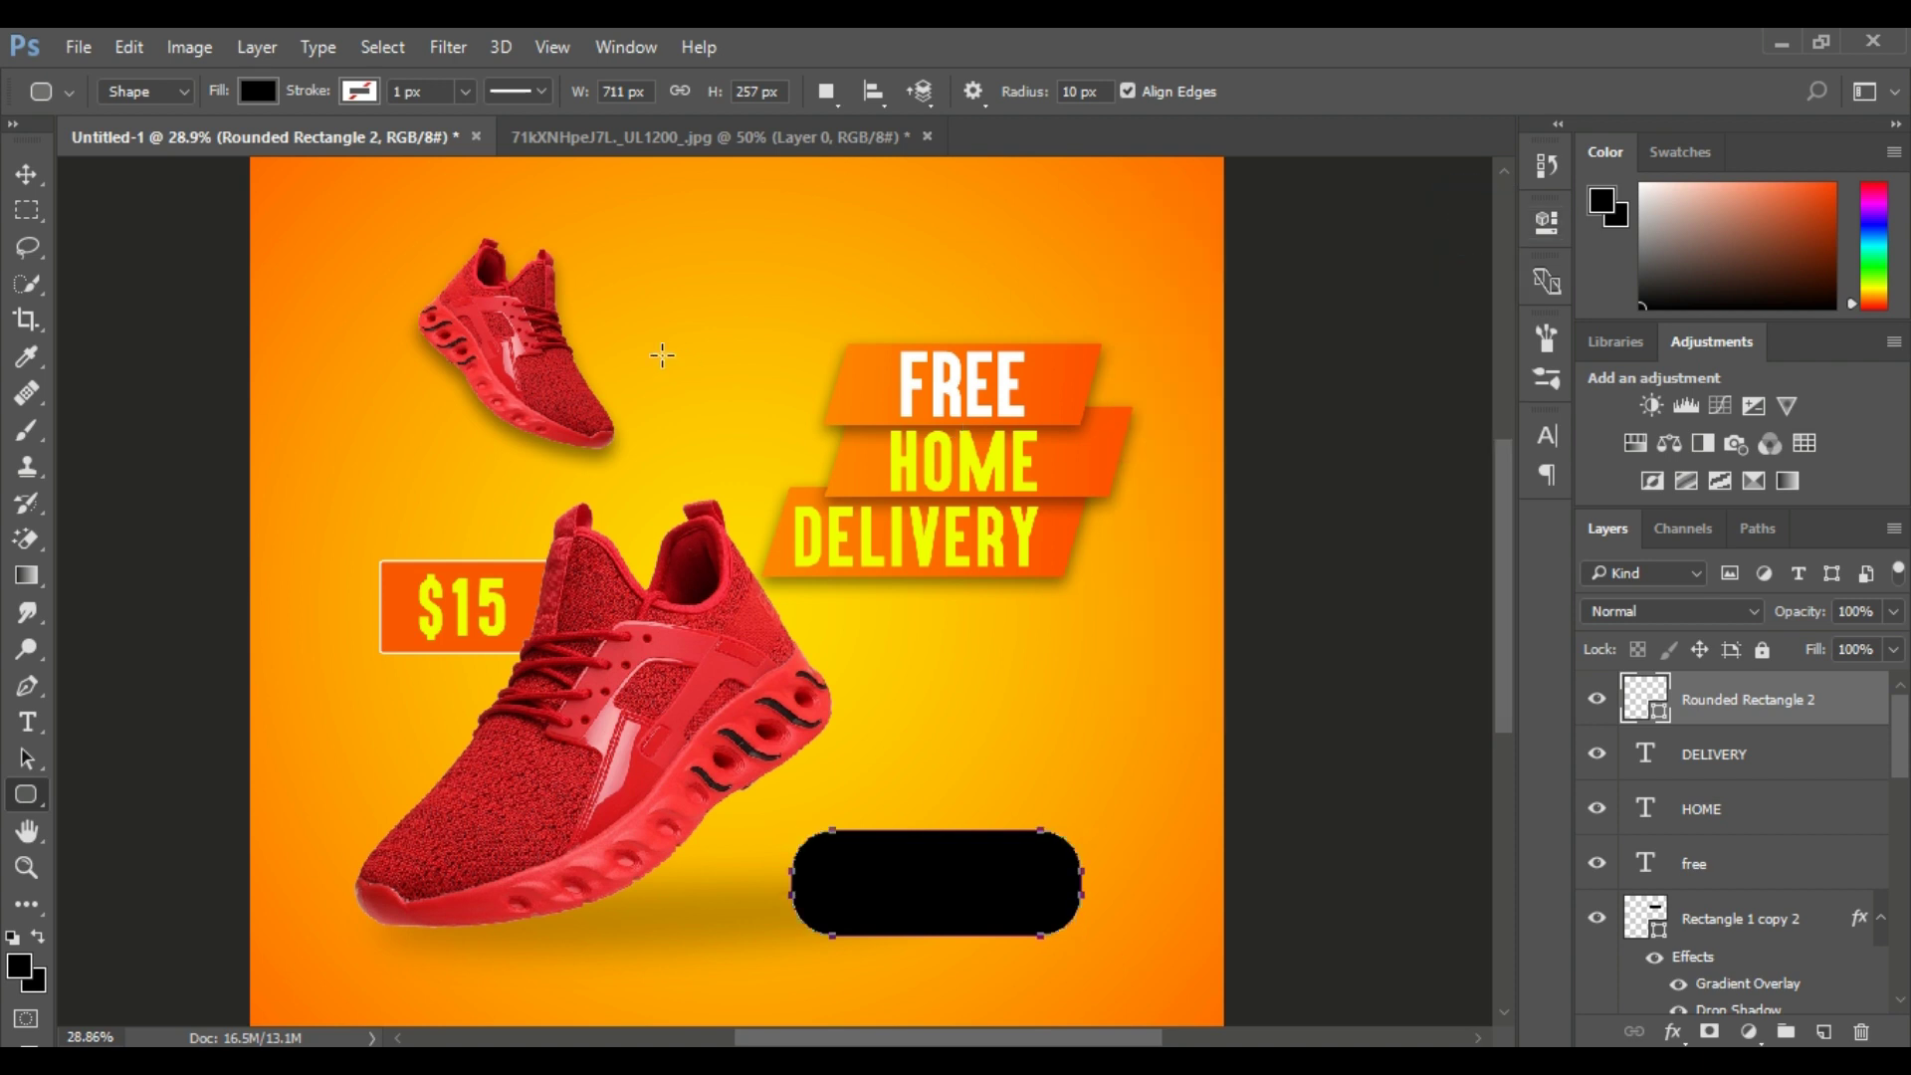
- Move the pill up and right and scale it down to about 80%
left_click(27, 174)
left_click_drag(882, 878, 914, 858)
mouse_move(1116, 921)
left_mouse_down()
mouse_move(1009, 854)
mouse_move(1026, 871)
left_mouse_up()
left_click(26, 794)
left_click(847, 441)
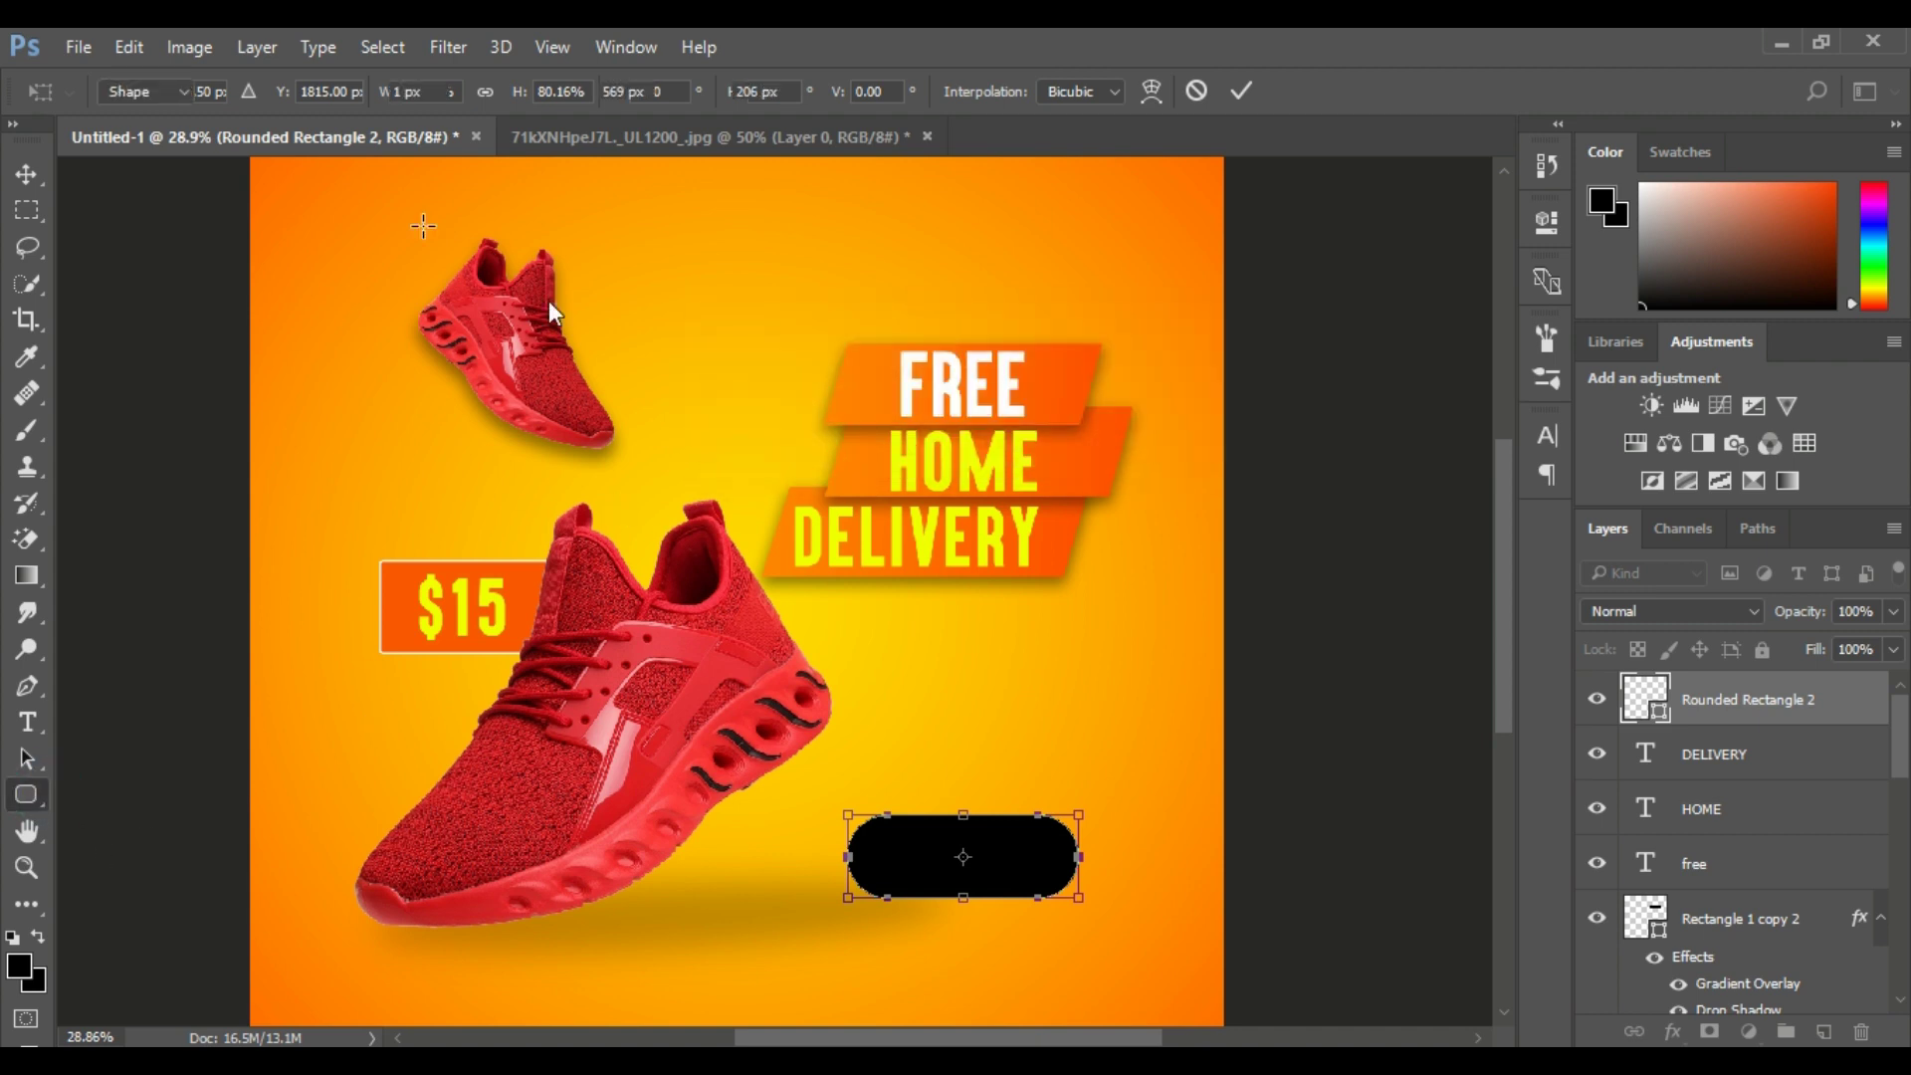
- Try several solid fill colours on the pill, then switch its fill to a gradient
left_click(258, 90)
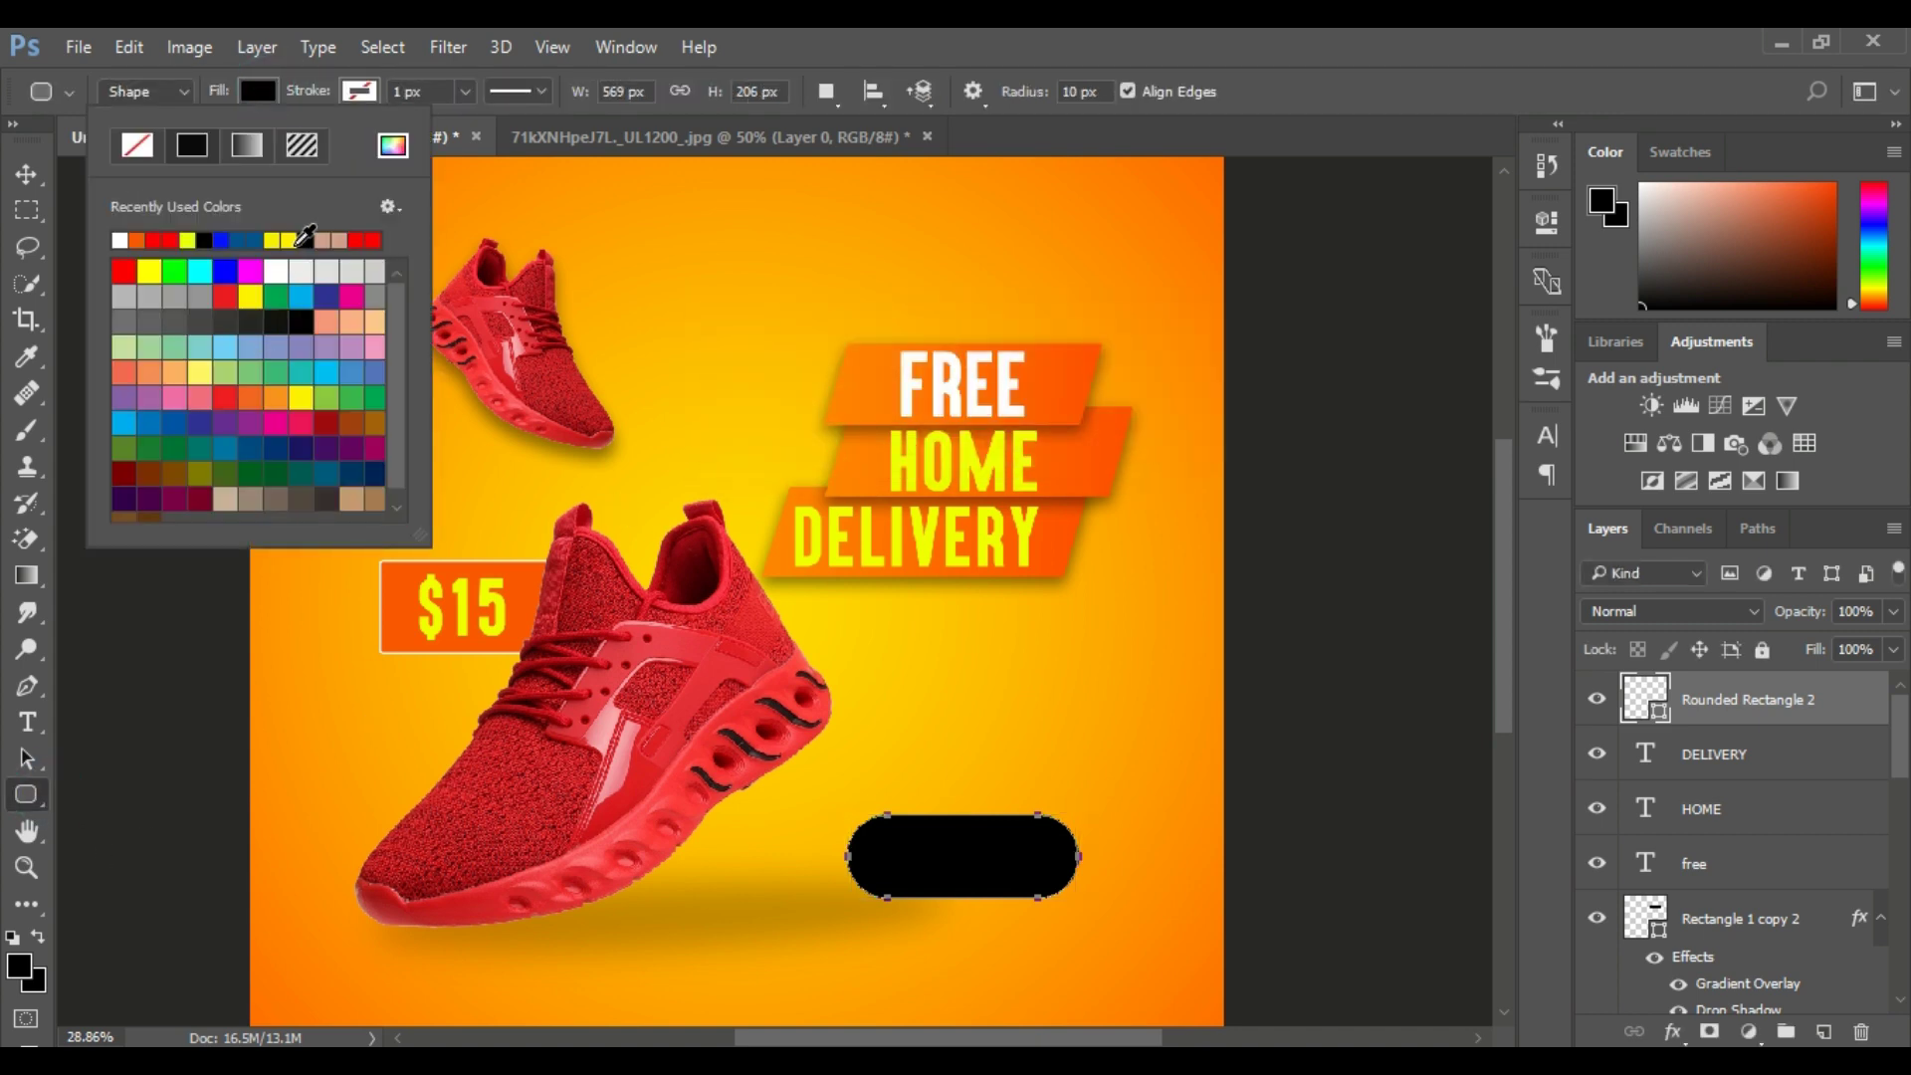
left_click(141, 239)
left_click(171, 239)
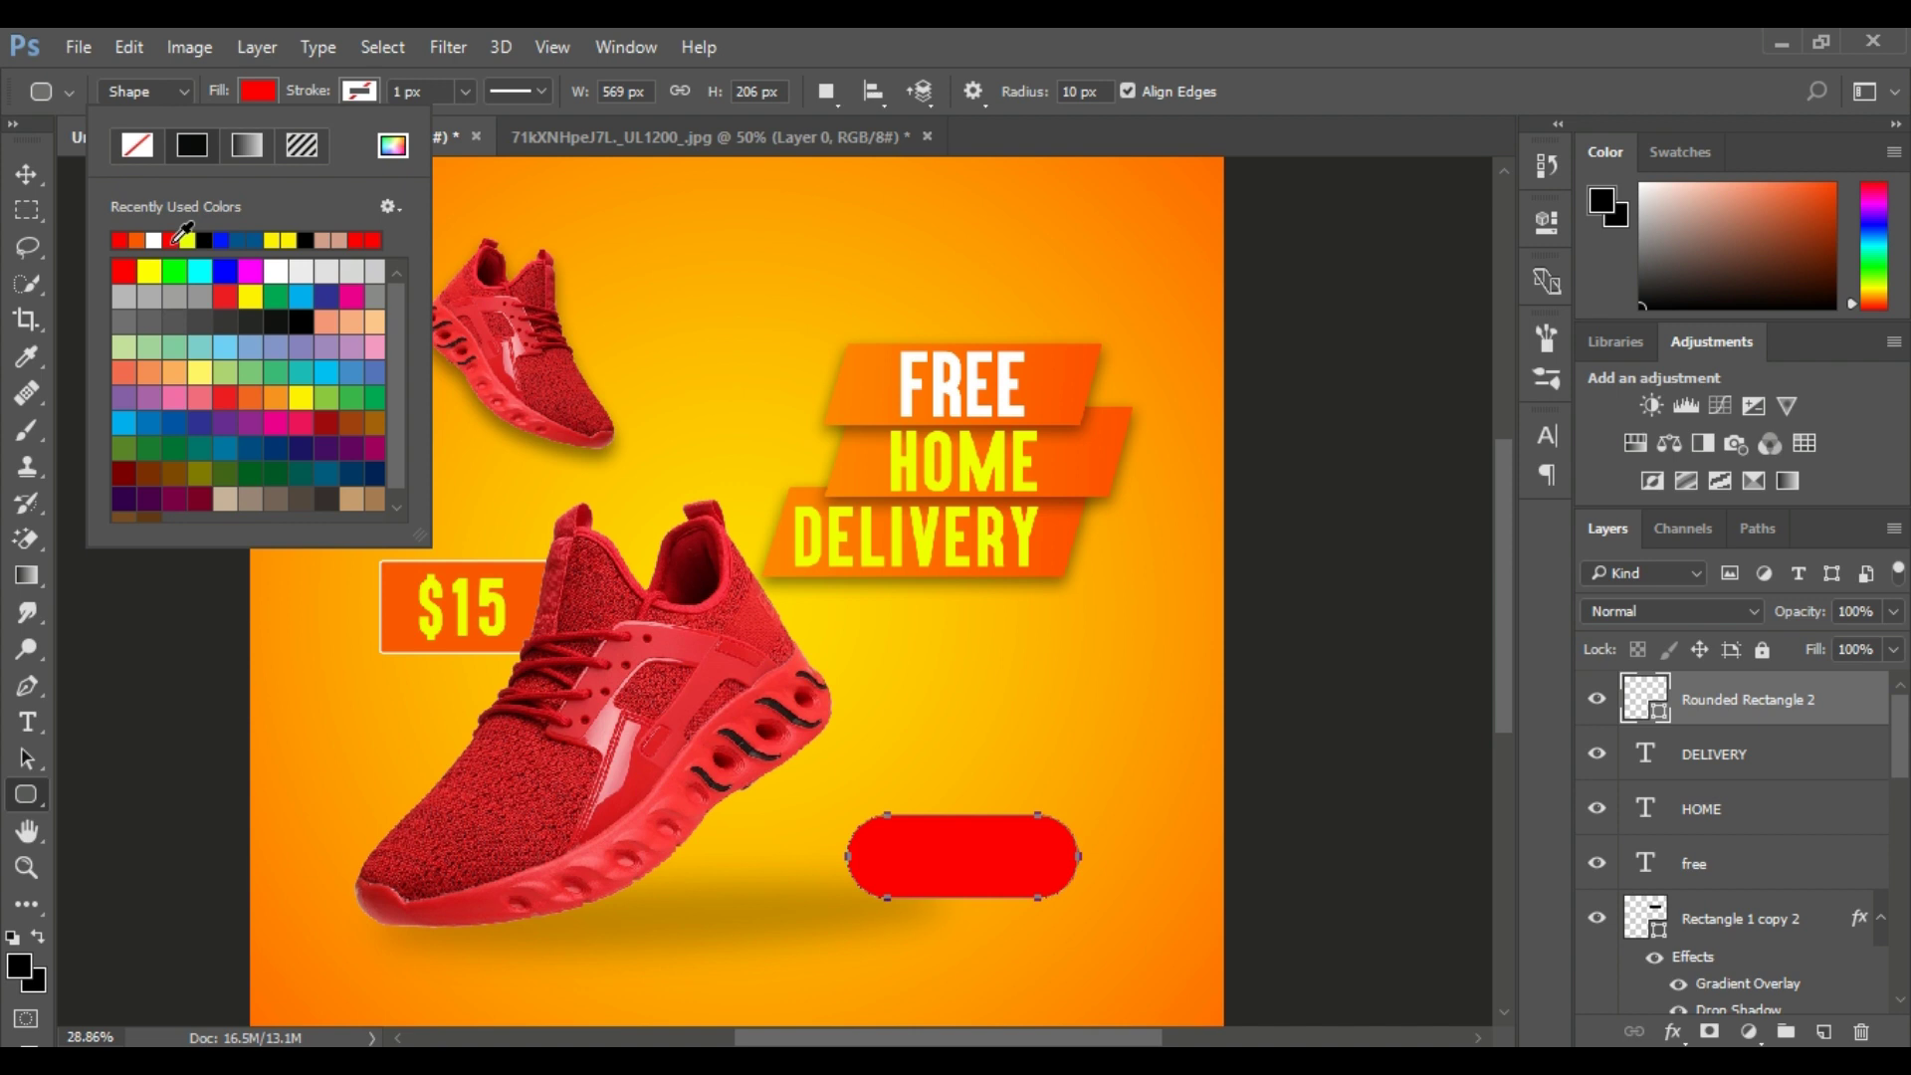
left_click(194, 377)
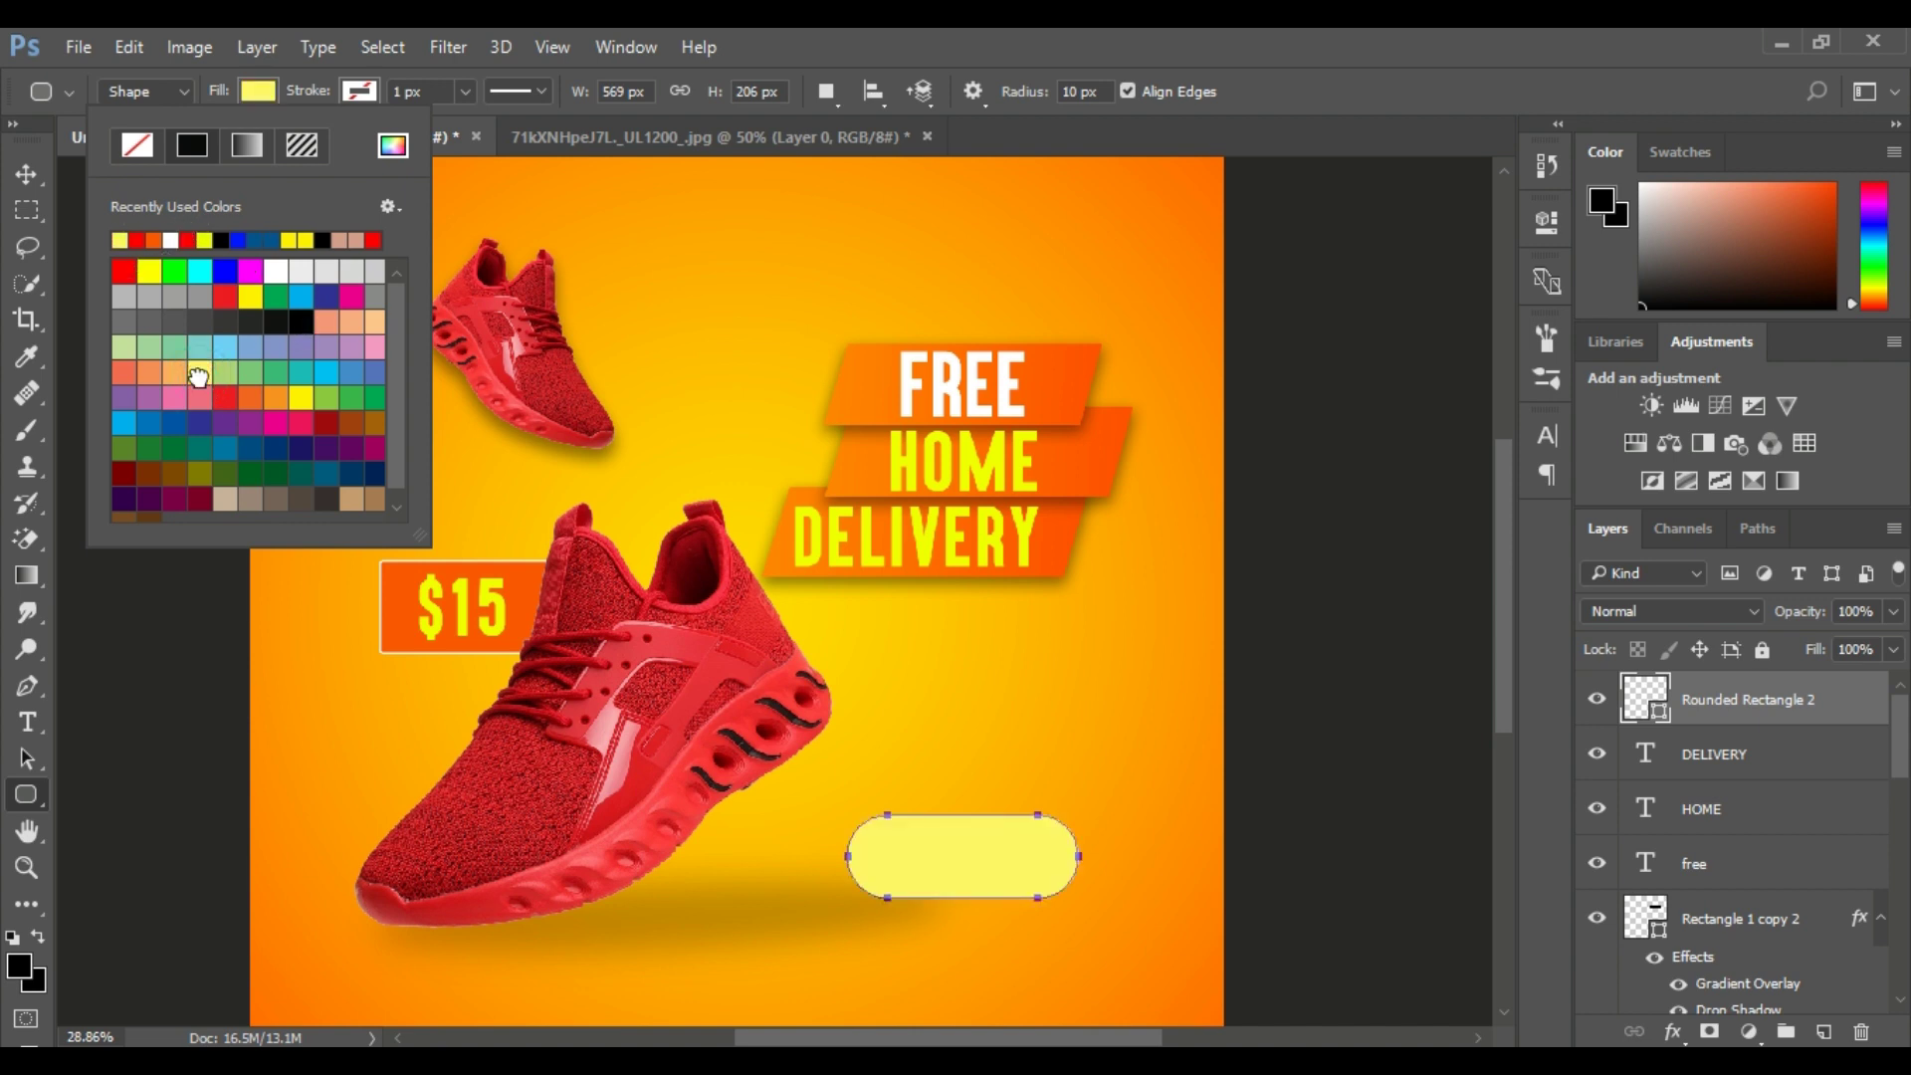
left_click(381, 425)
left_click(376, 423)
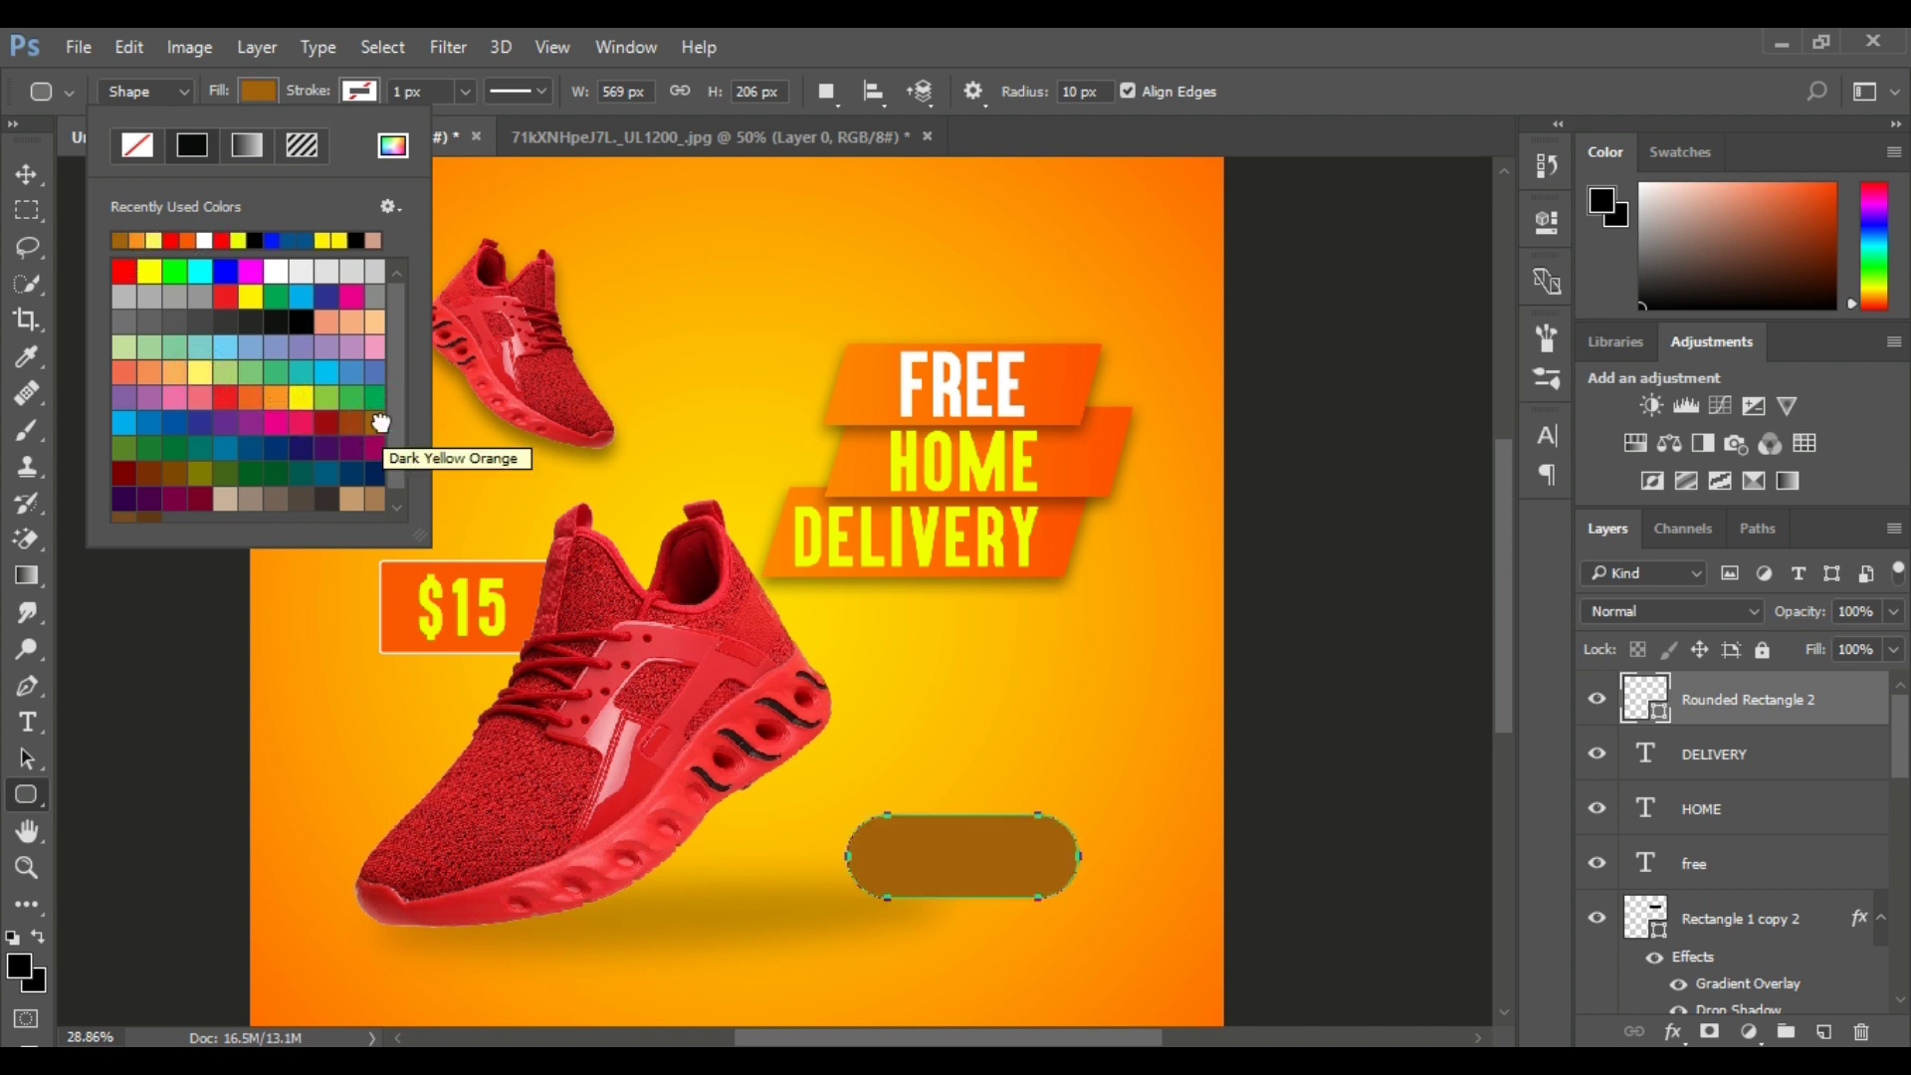
left_click(327, 238)
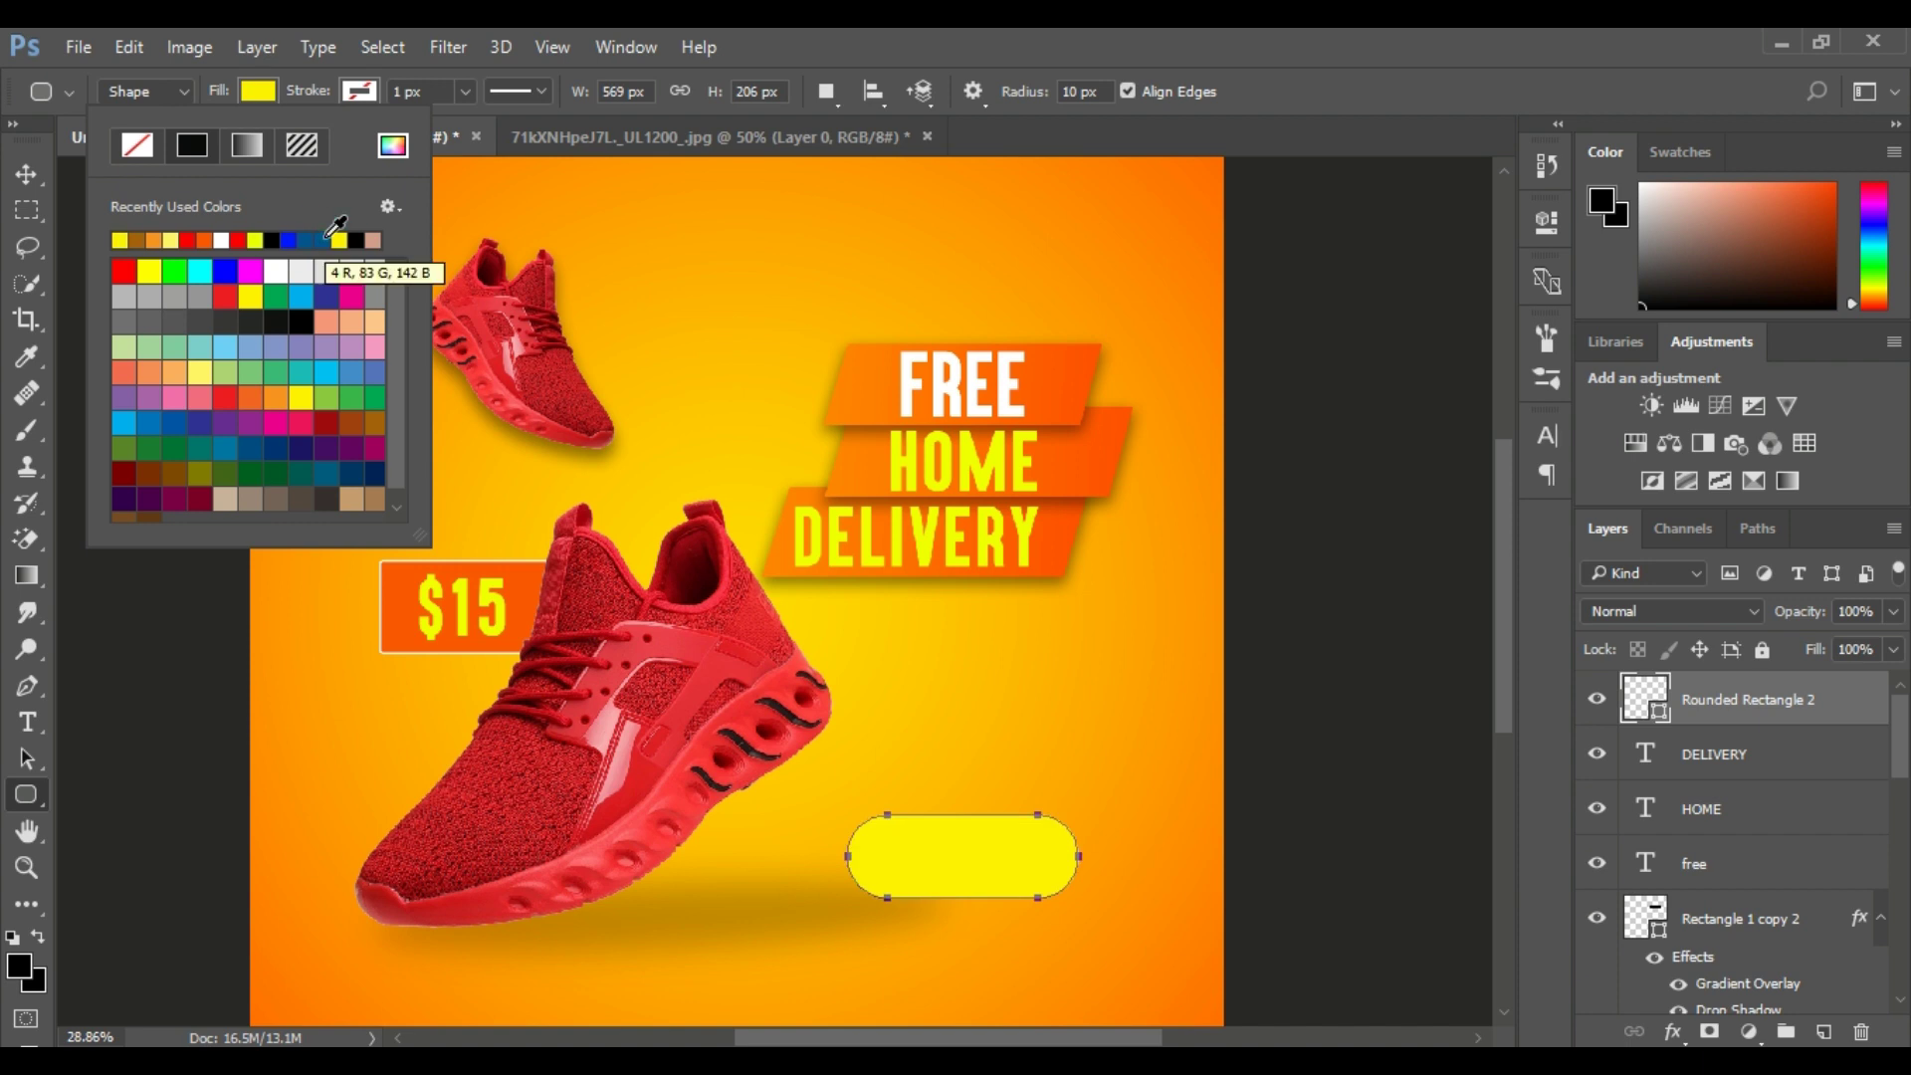
left_click(245, 144)
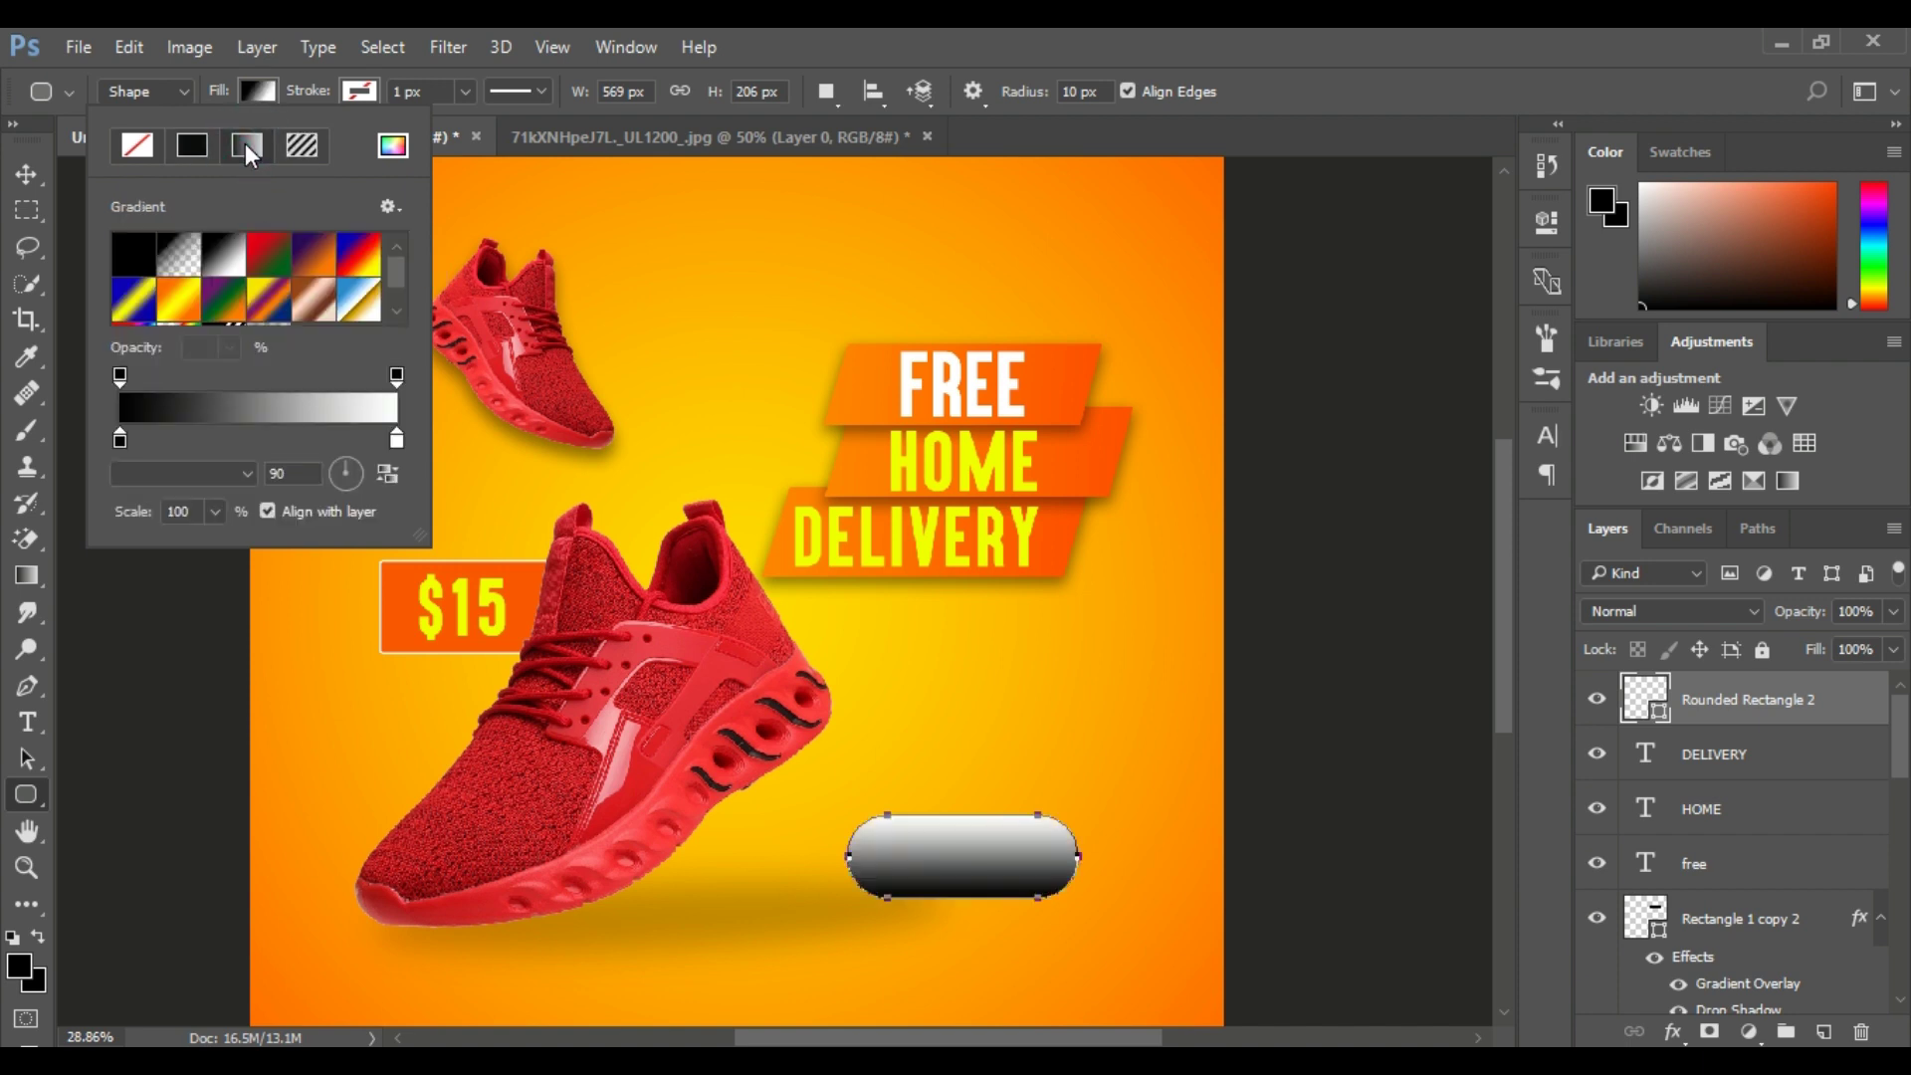
- Set the gradient's left colour stop to orange-red in the Color Picker
left_click(142, 408)
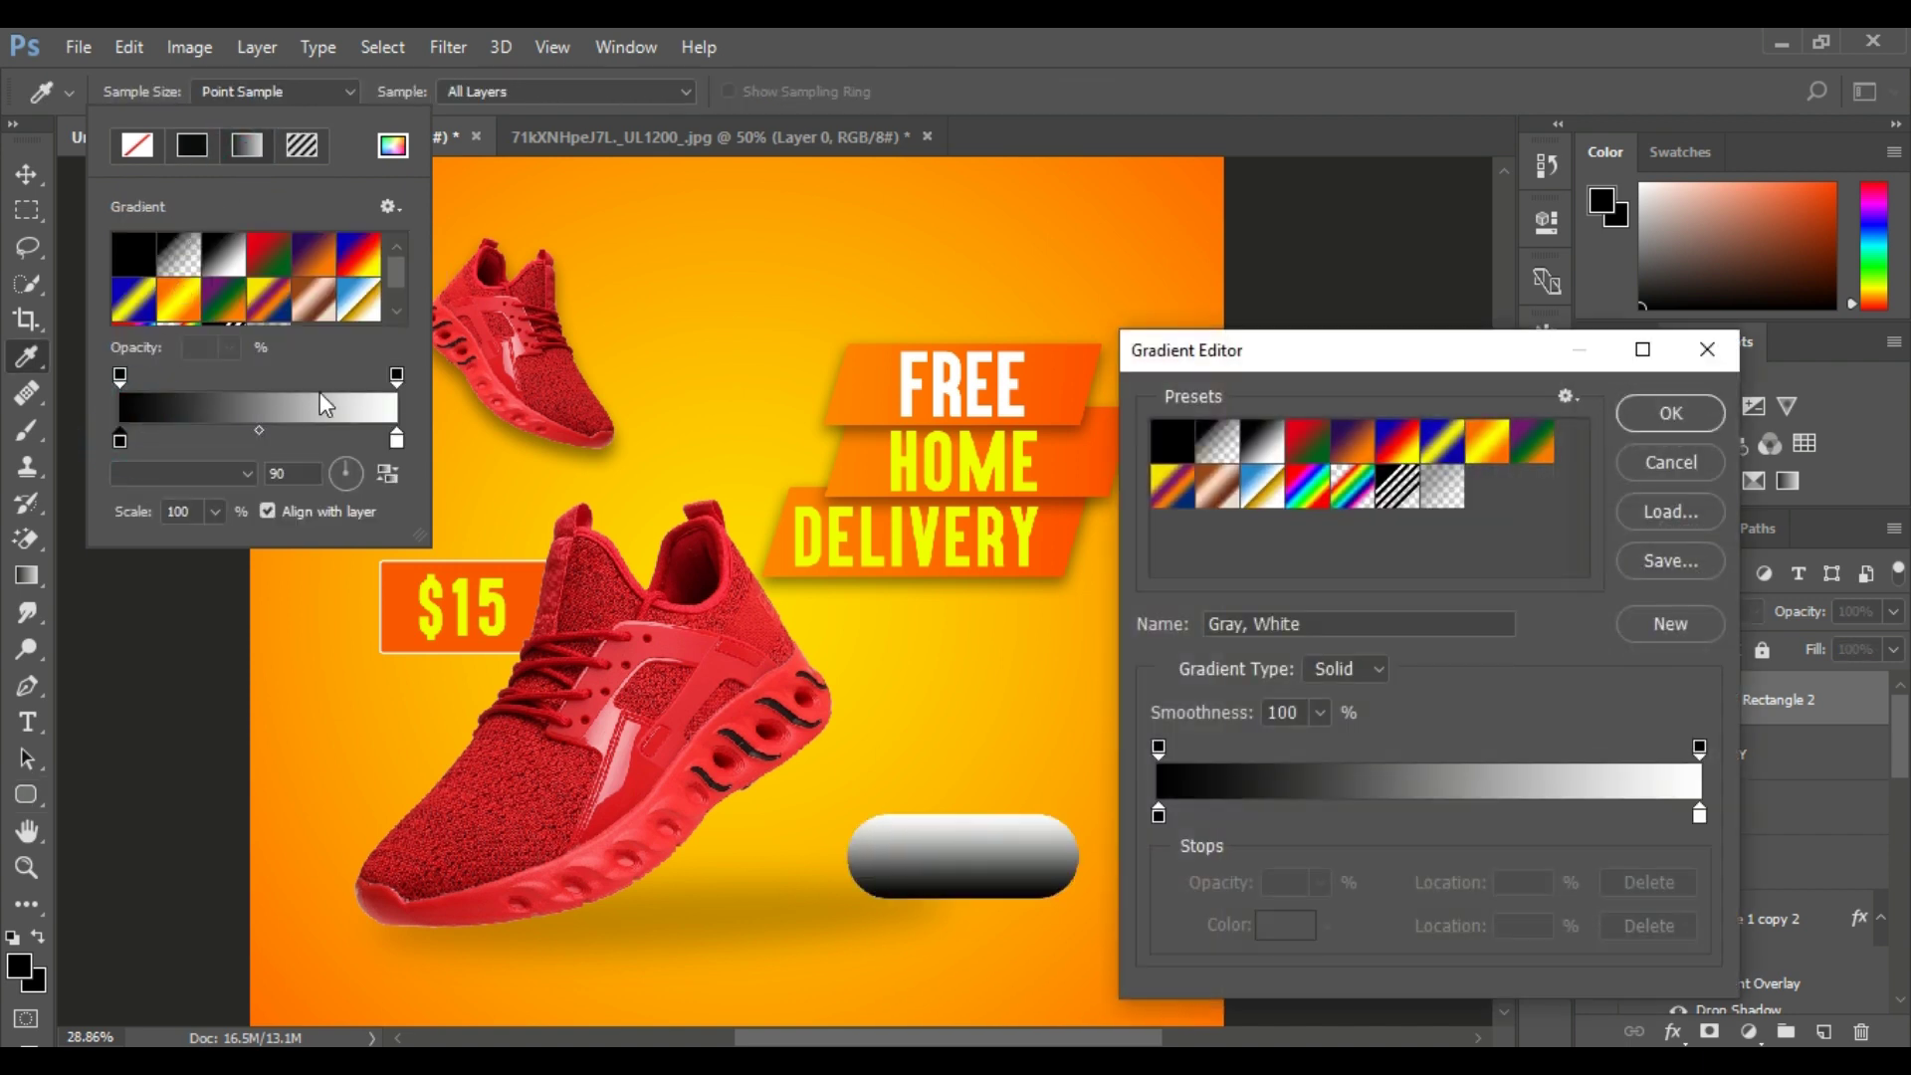
left_click(1158, 816)
left_click(1286, 925)
left_click(1491, 549)
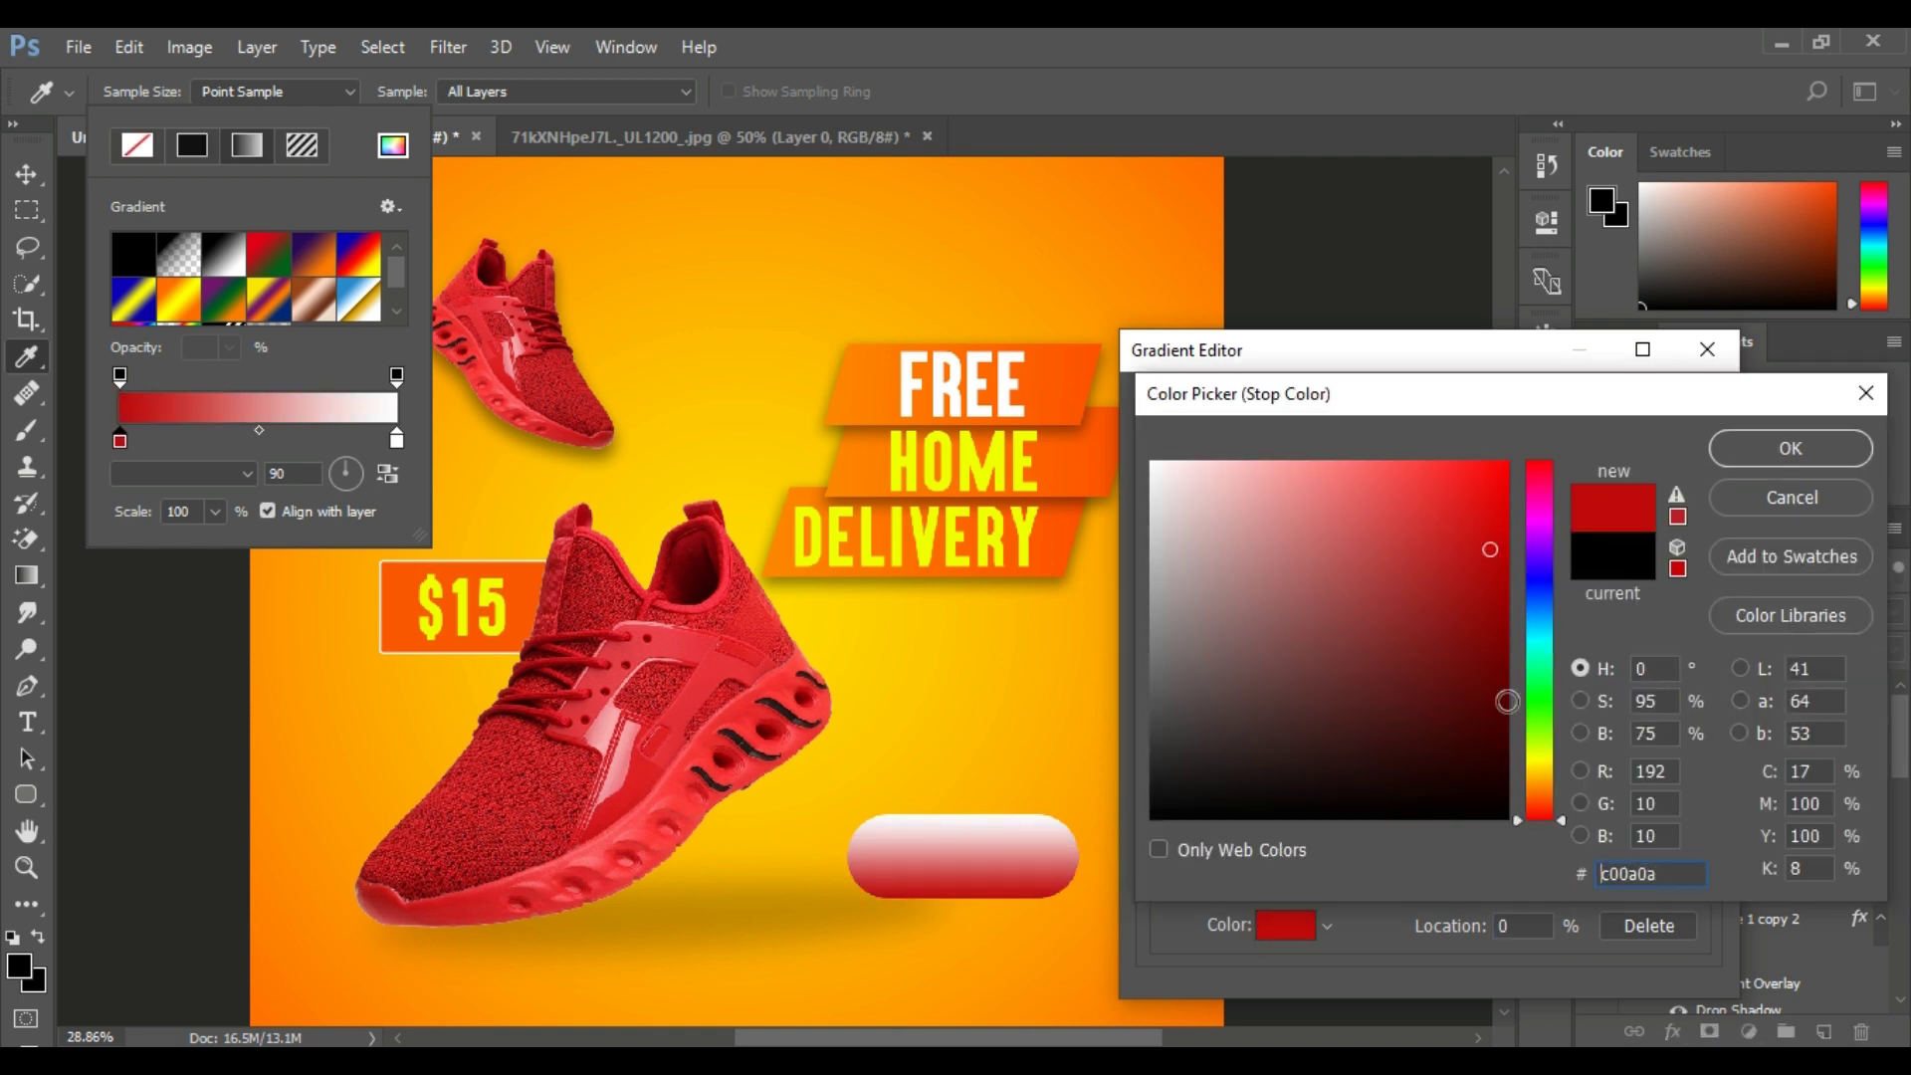
left_click(1540, 805)
left_click_drag(1540, 805, 1541, 816)
left_click_drag(1503, 502, 1513, 466)
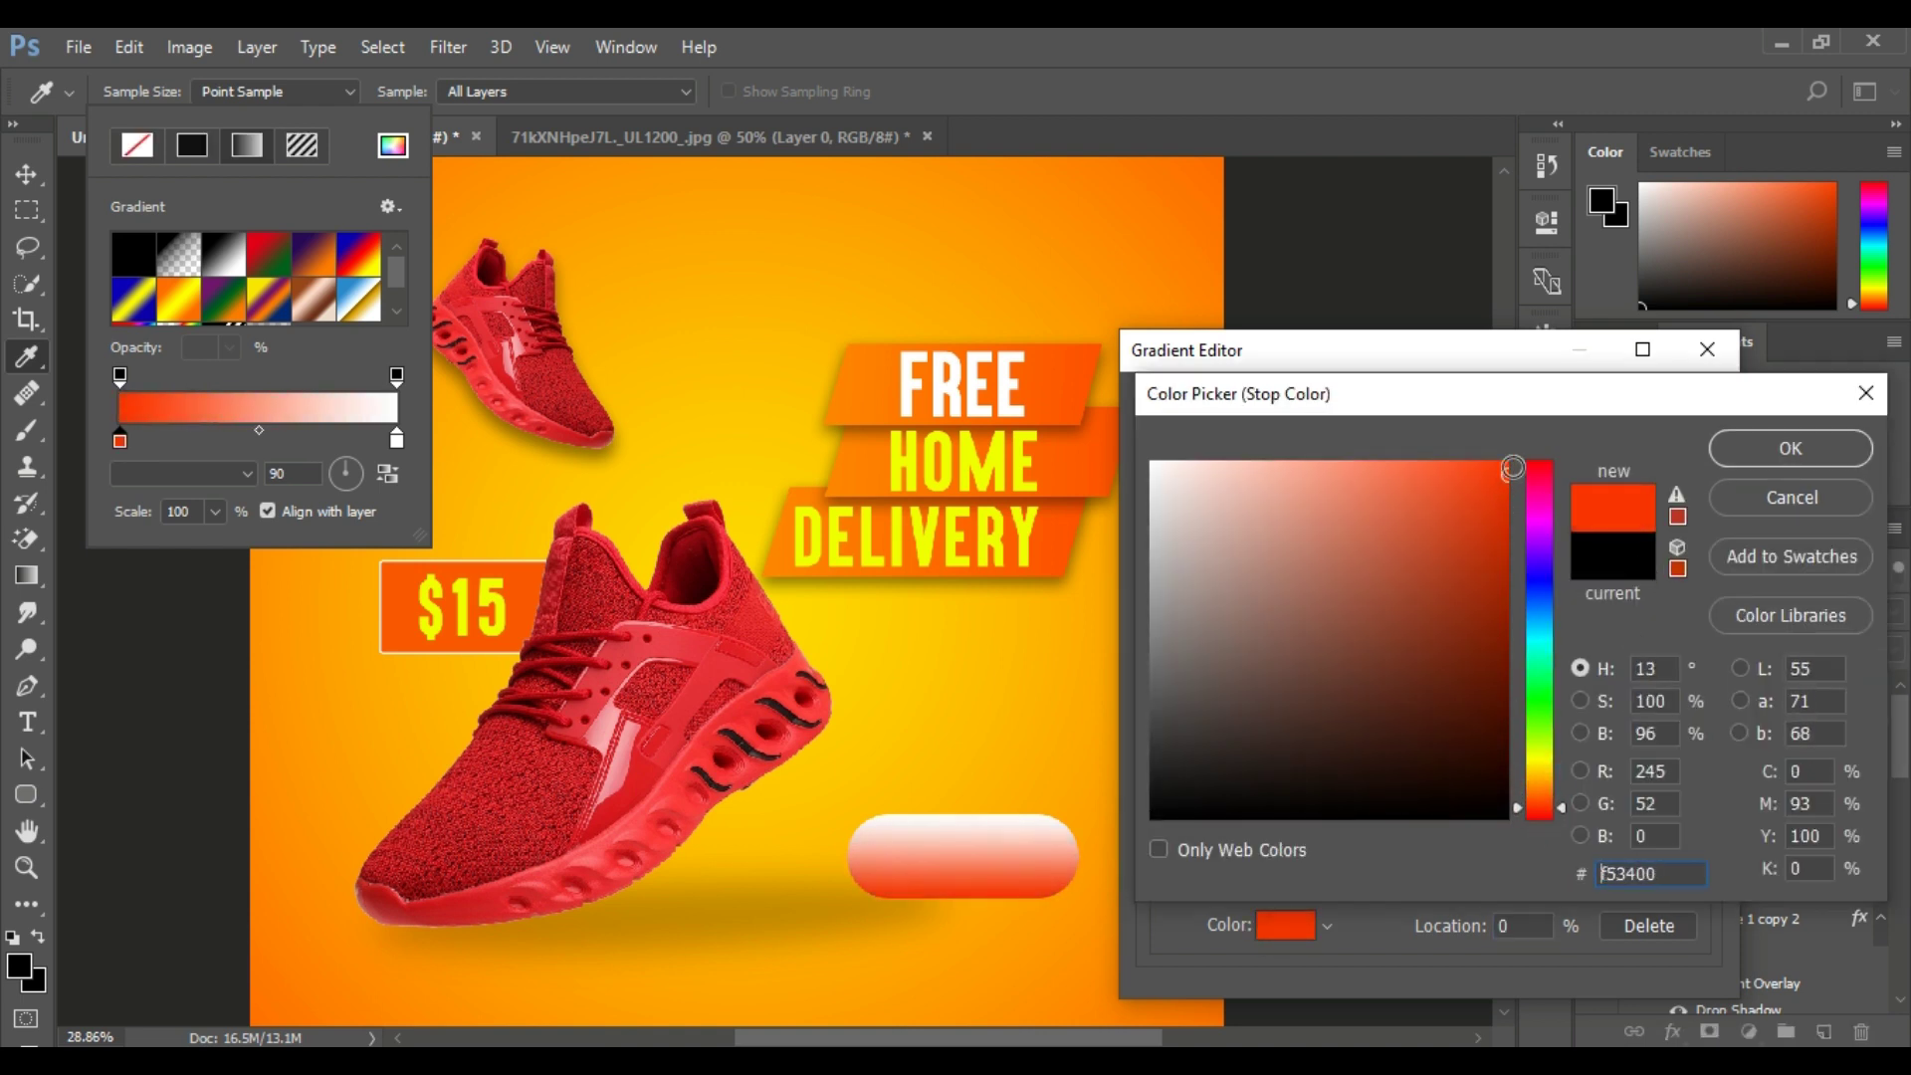
left_click(1540, 463)
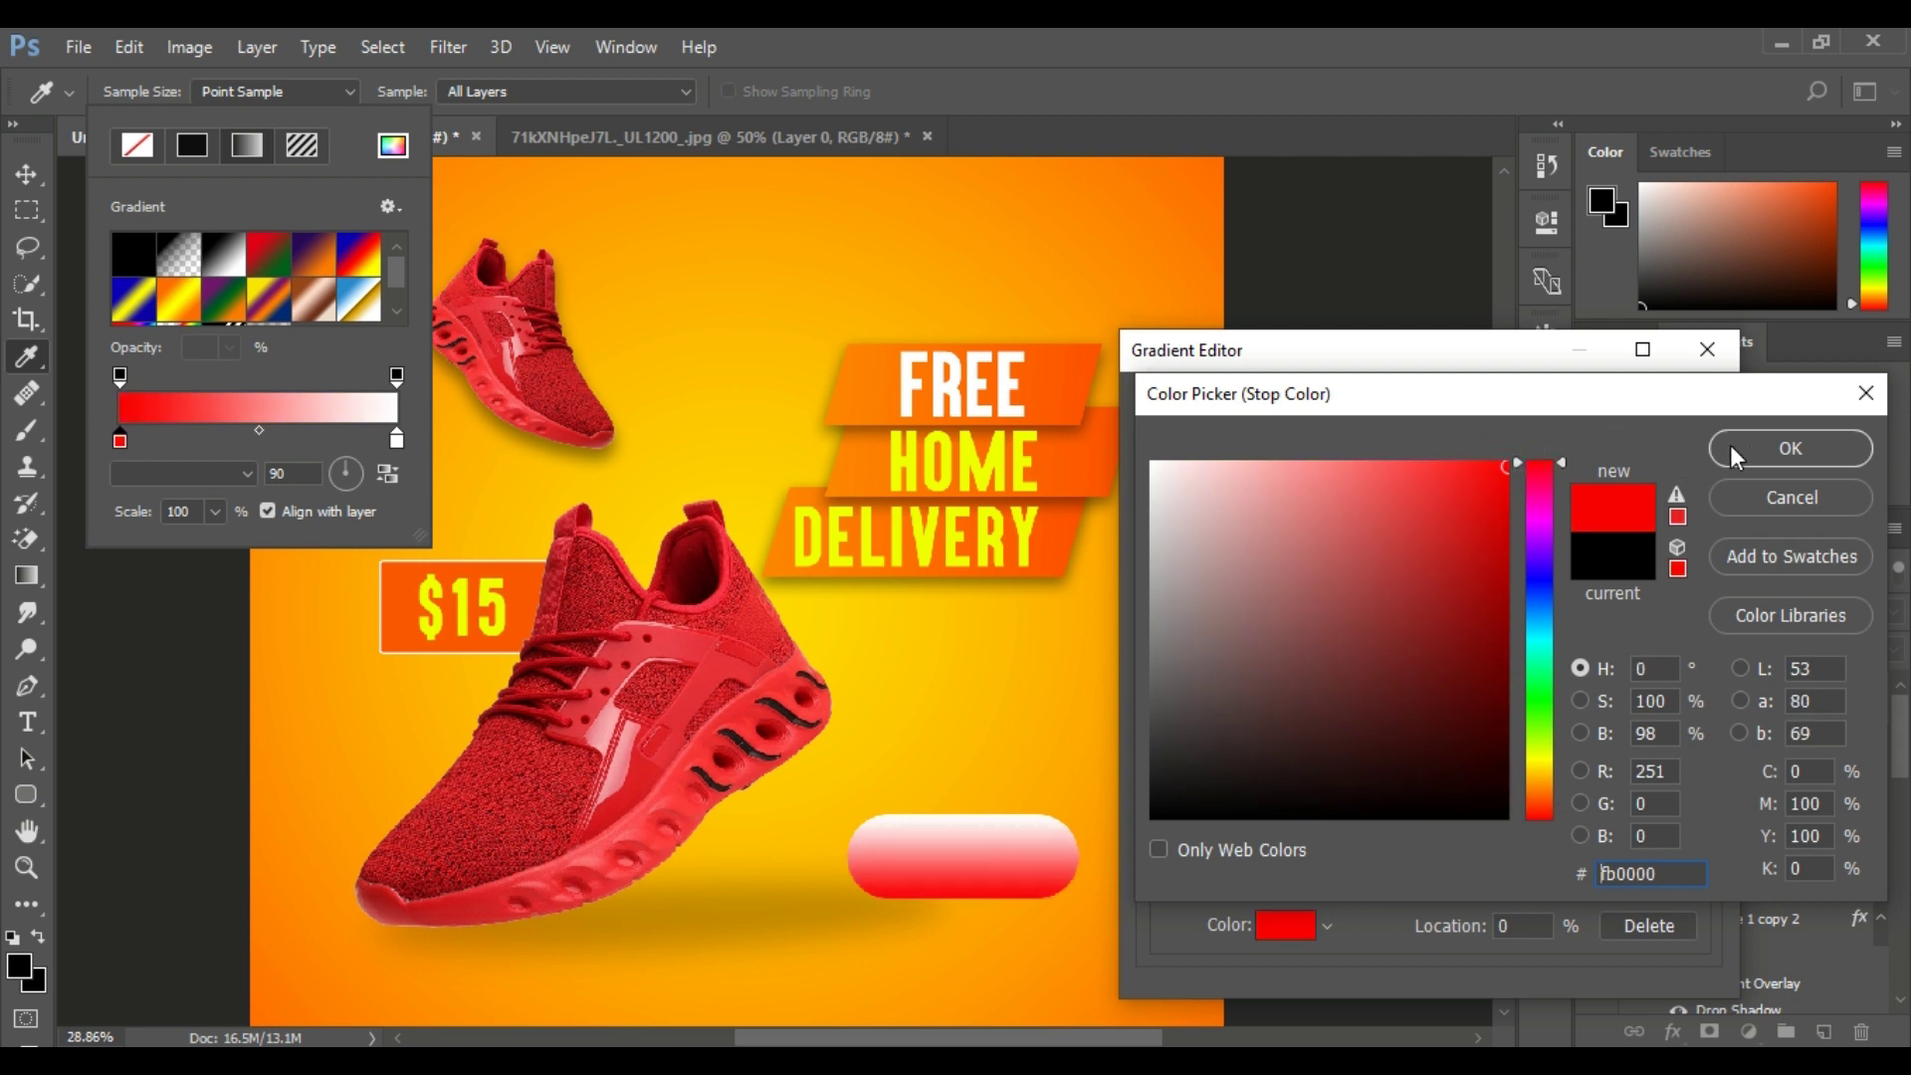
left_click_drag(1539, 796, 1538, 801)
left_click(1804, 450)
- Set the right stop to golden orange ffc000, accept the gradient and flip its angle to -90
left_click(1699, 815)
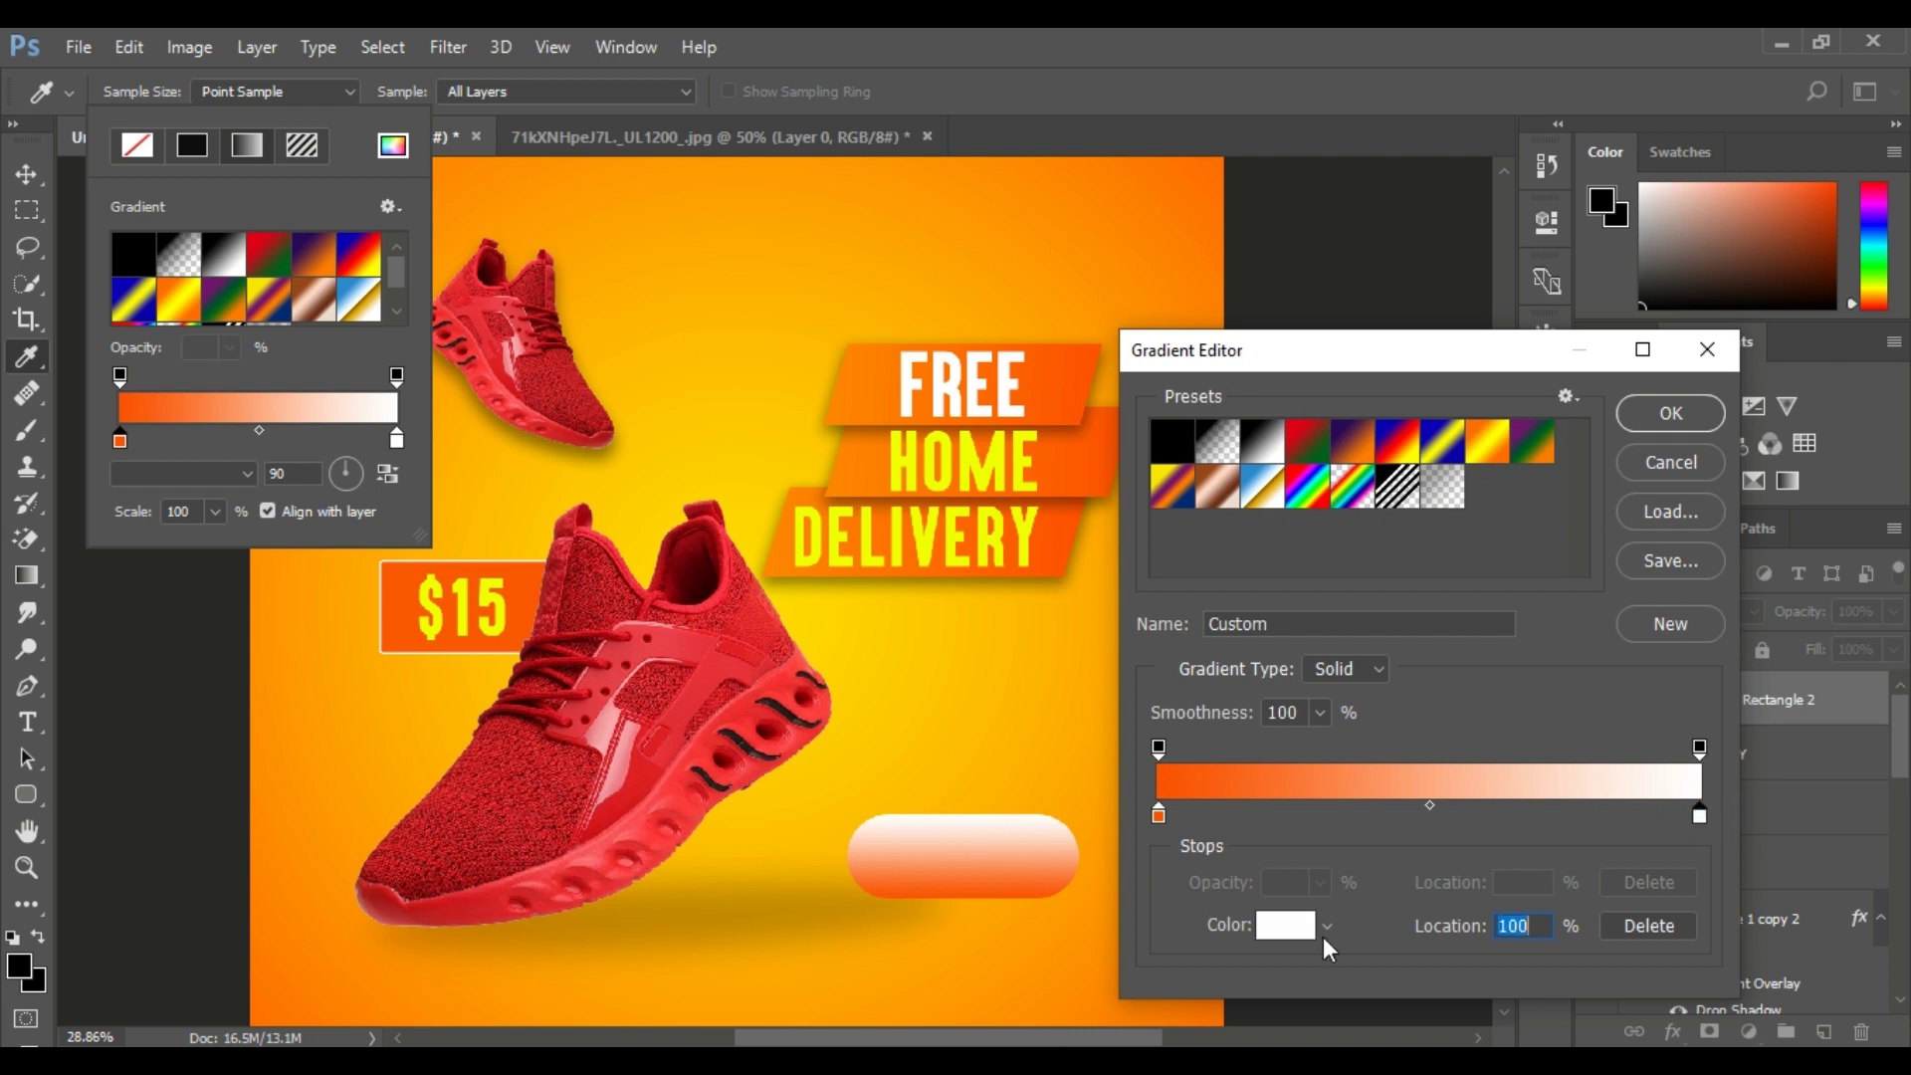
left_click(1285, 926)
left_click(1537, 762)
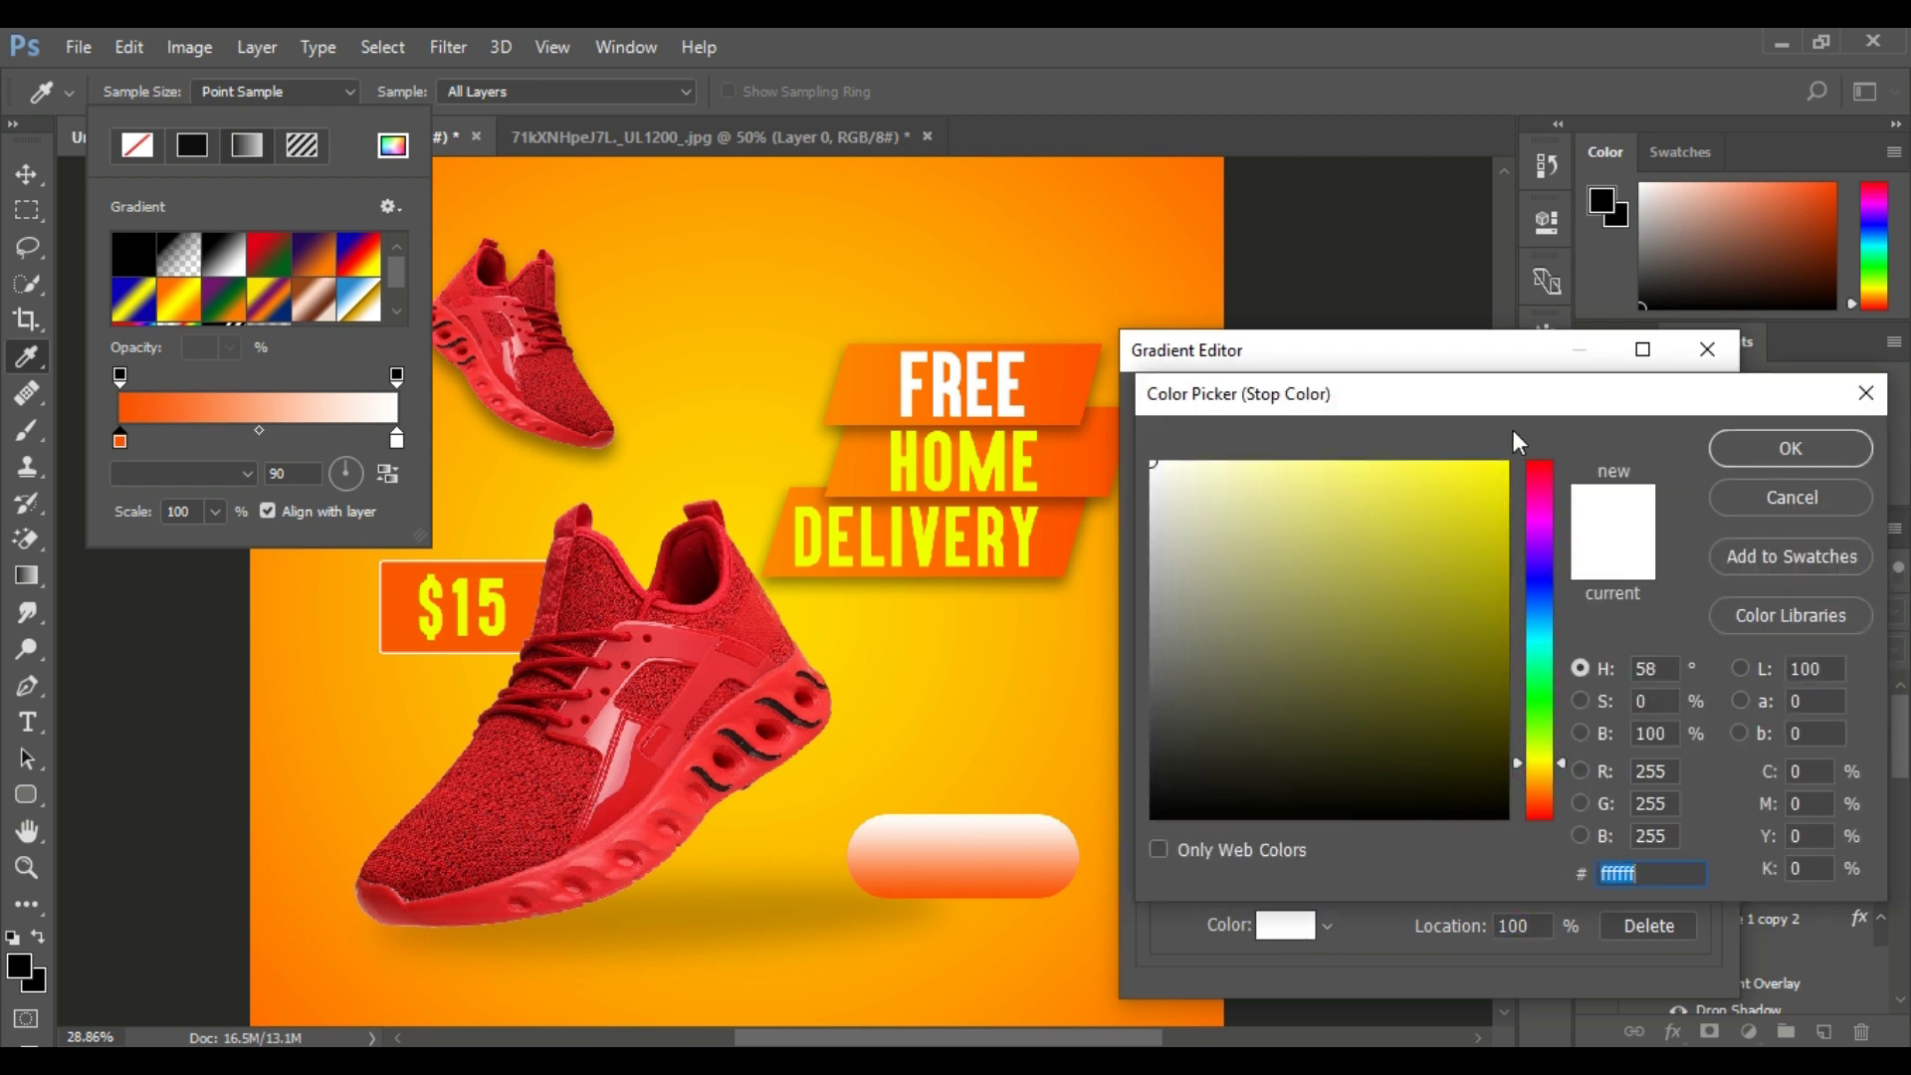
left_click_drag(1493, 477, 1545, 434)
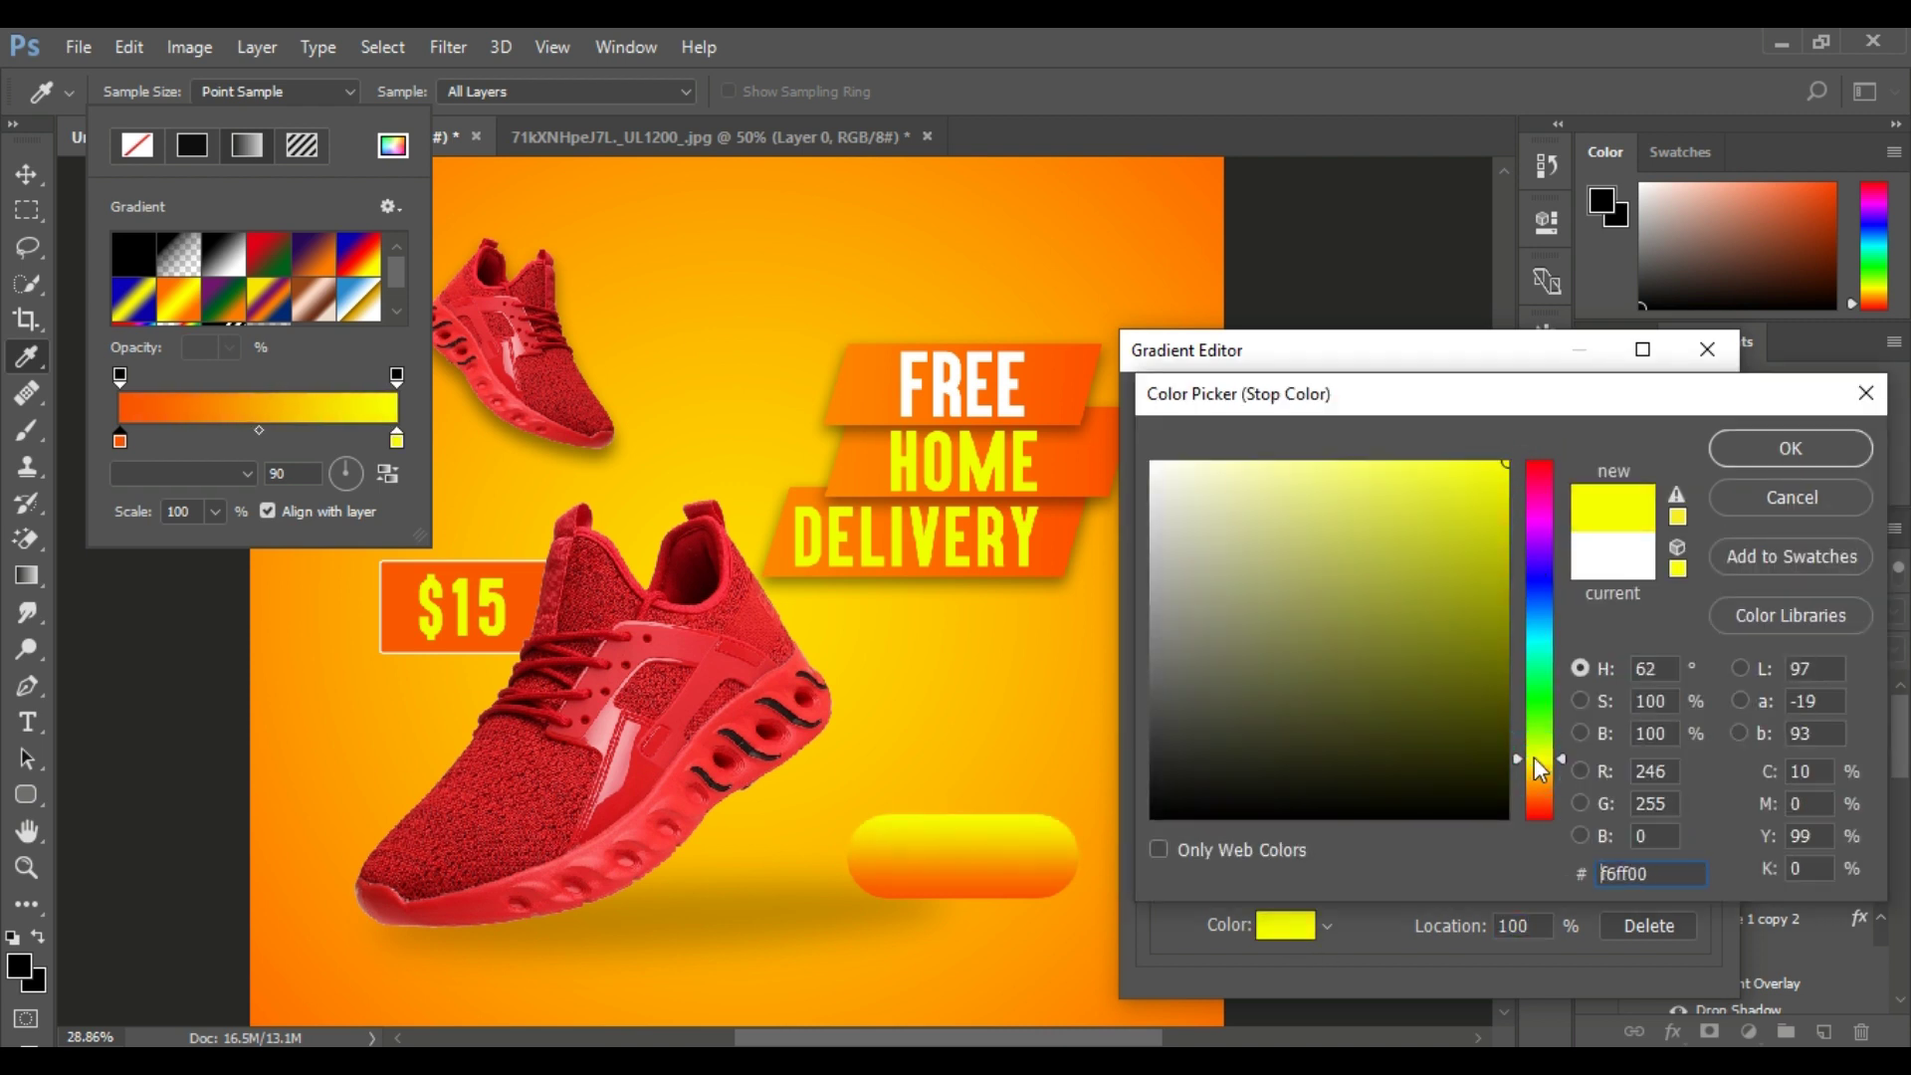
left_click_drag(1533, 762, 1533, 774)
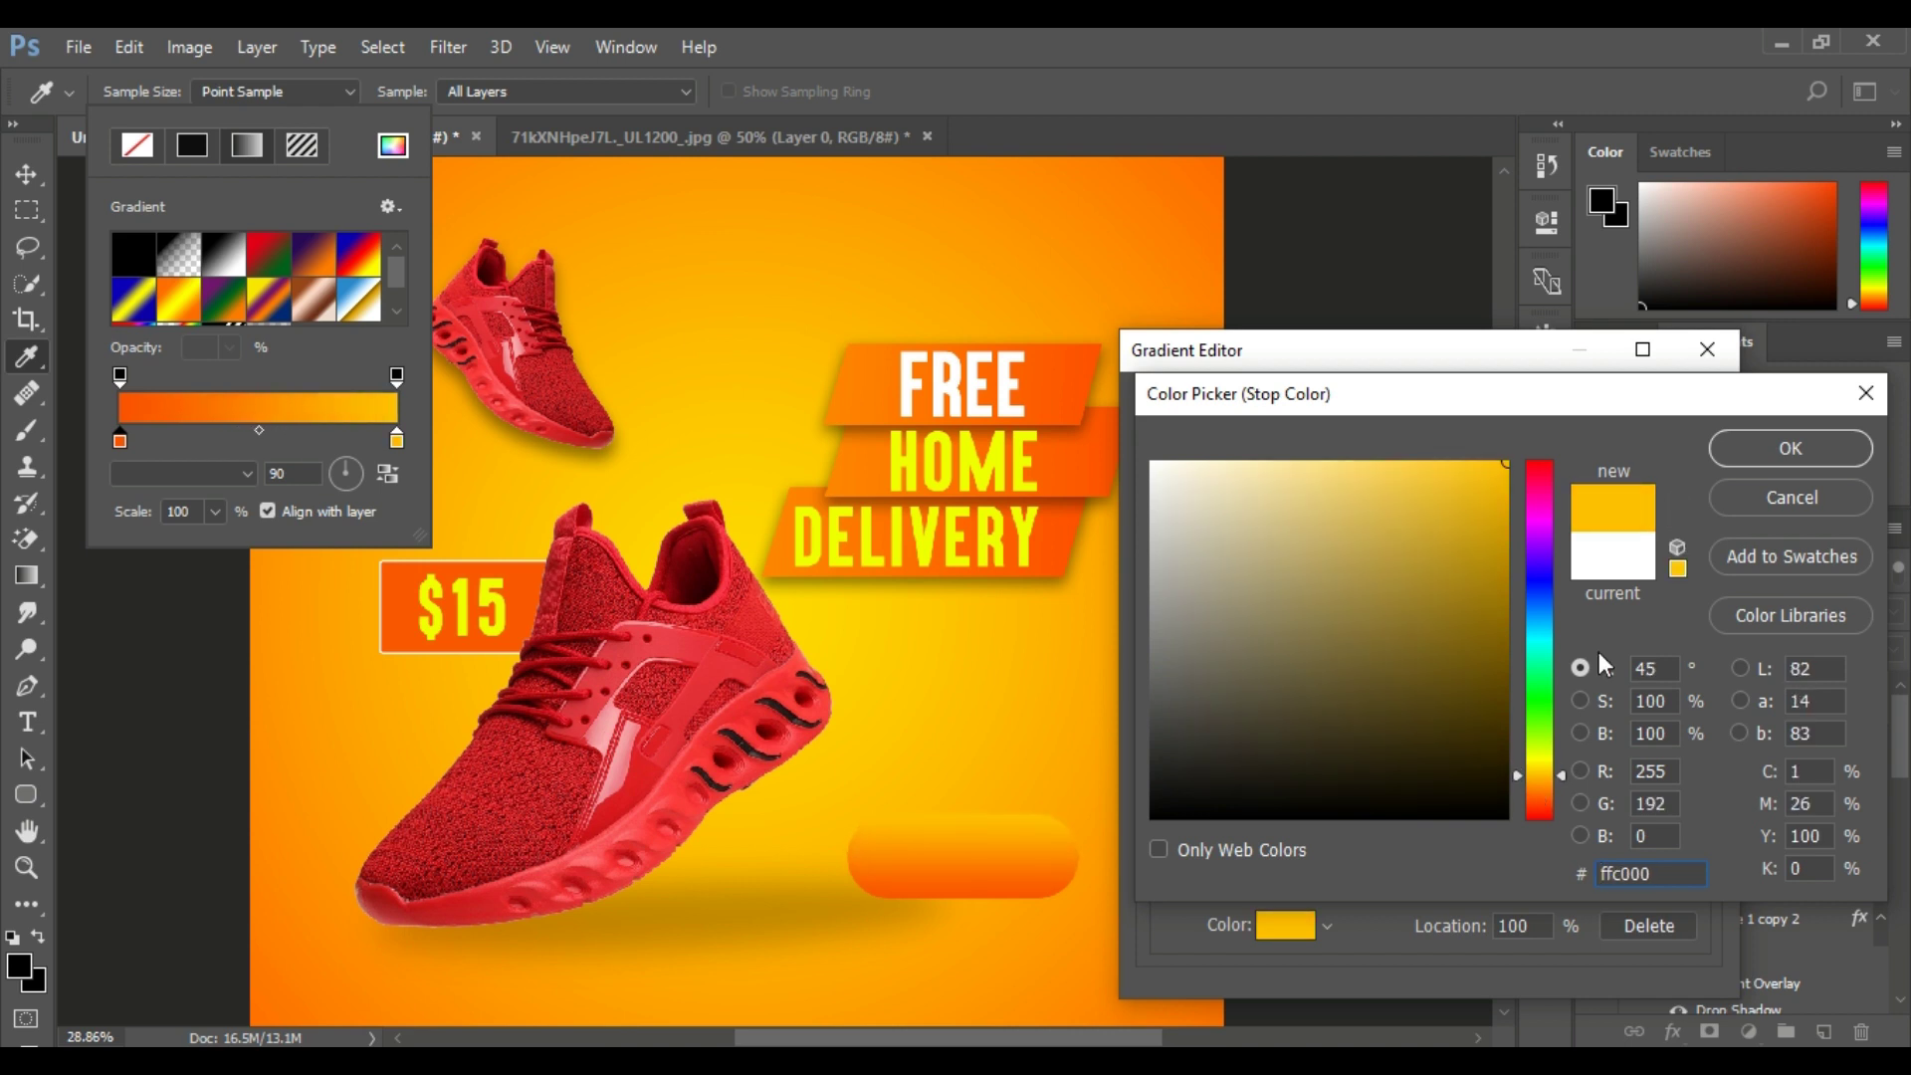
left_click(1760, 460)
mouse_move(1413, 816)
left_mouse_down()
mouse_move(1555, 796)
mouse_move(1425, 854)
left_mouse_up()
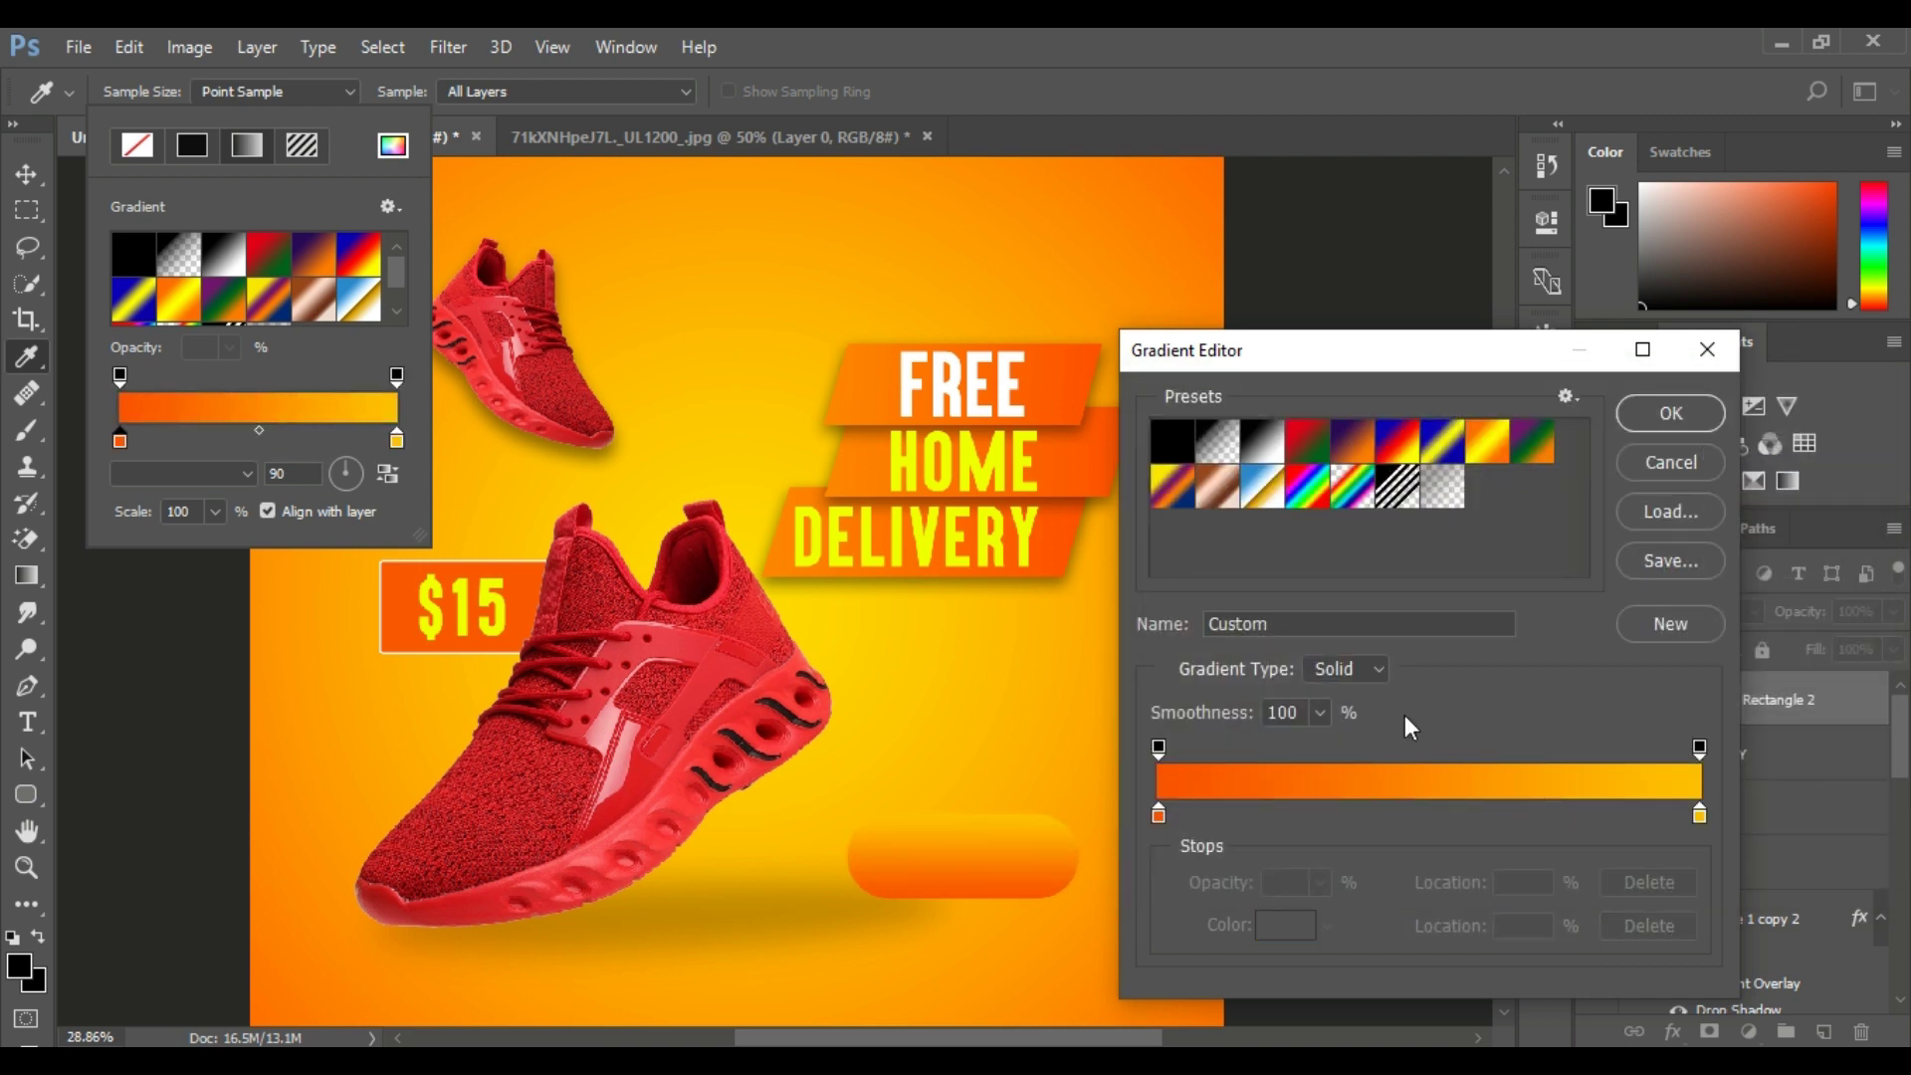
left_click(1642, 412)
left_click(344, 481)
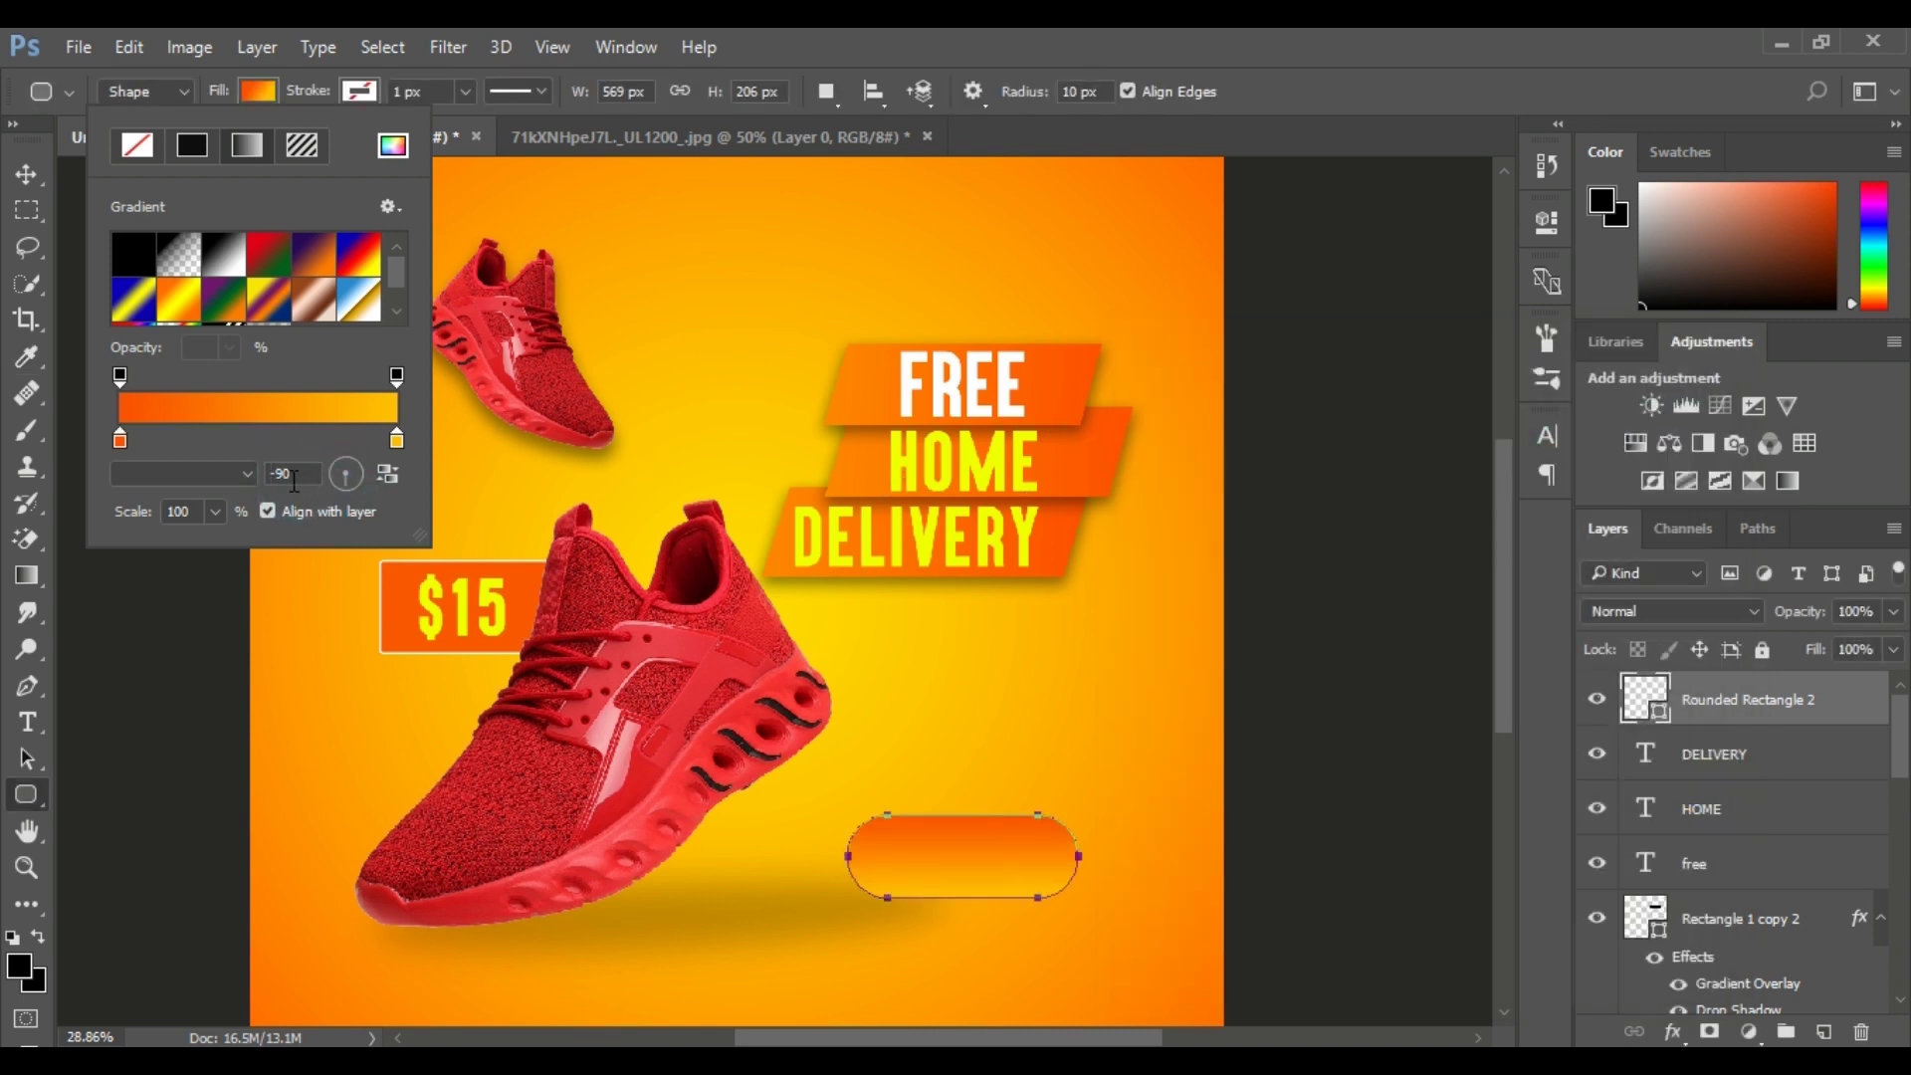
- Experiment with the pill's gradient style, angle, pattern fill and gradient scale
left_click(184, 474)
left_click(195, 524)
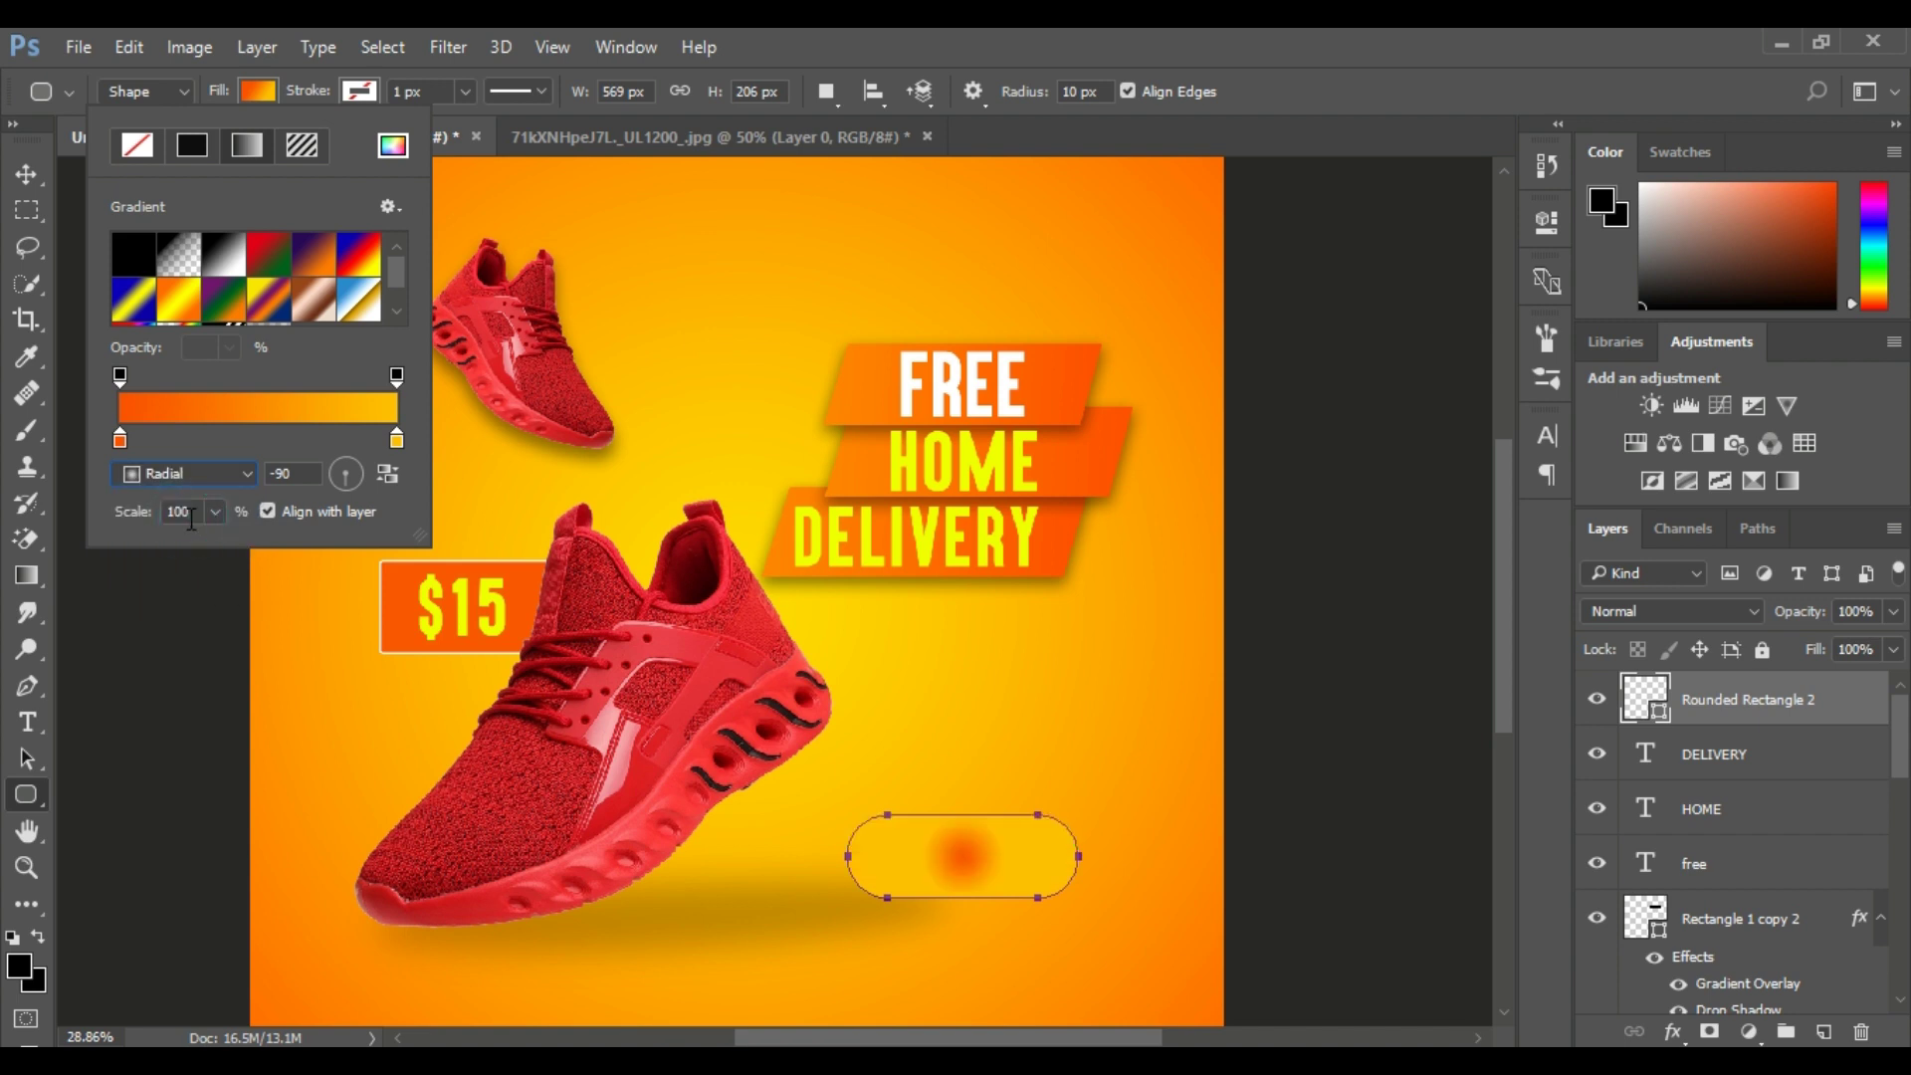
left_click(235, 475)
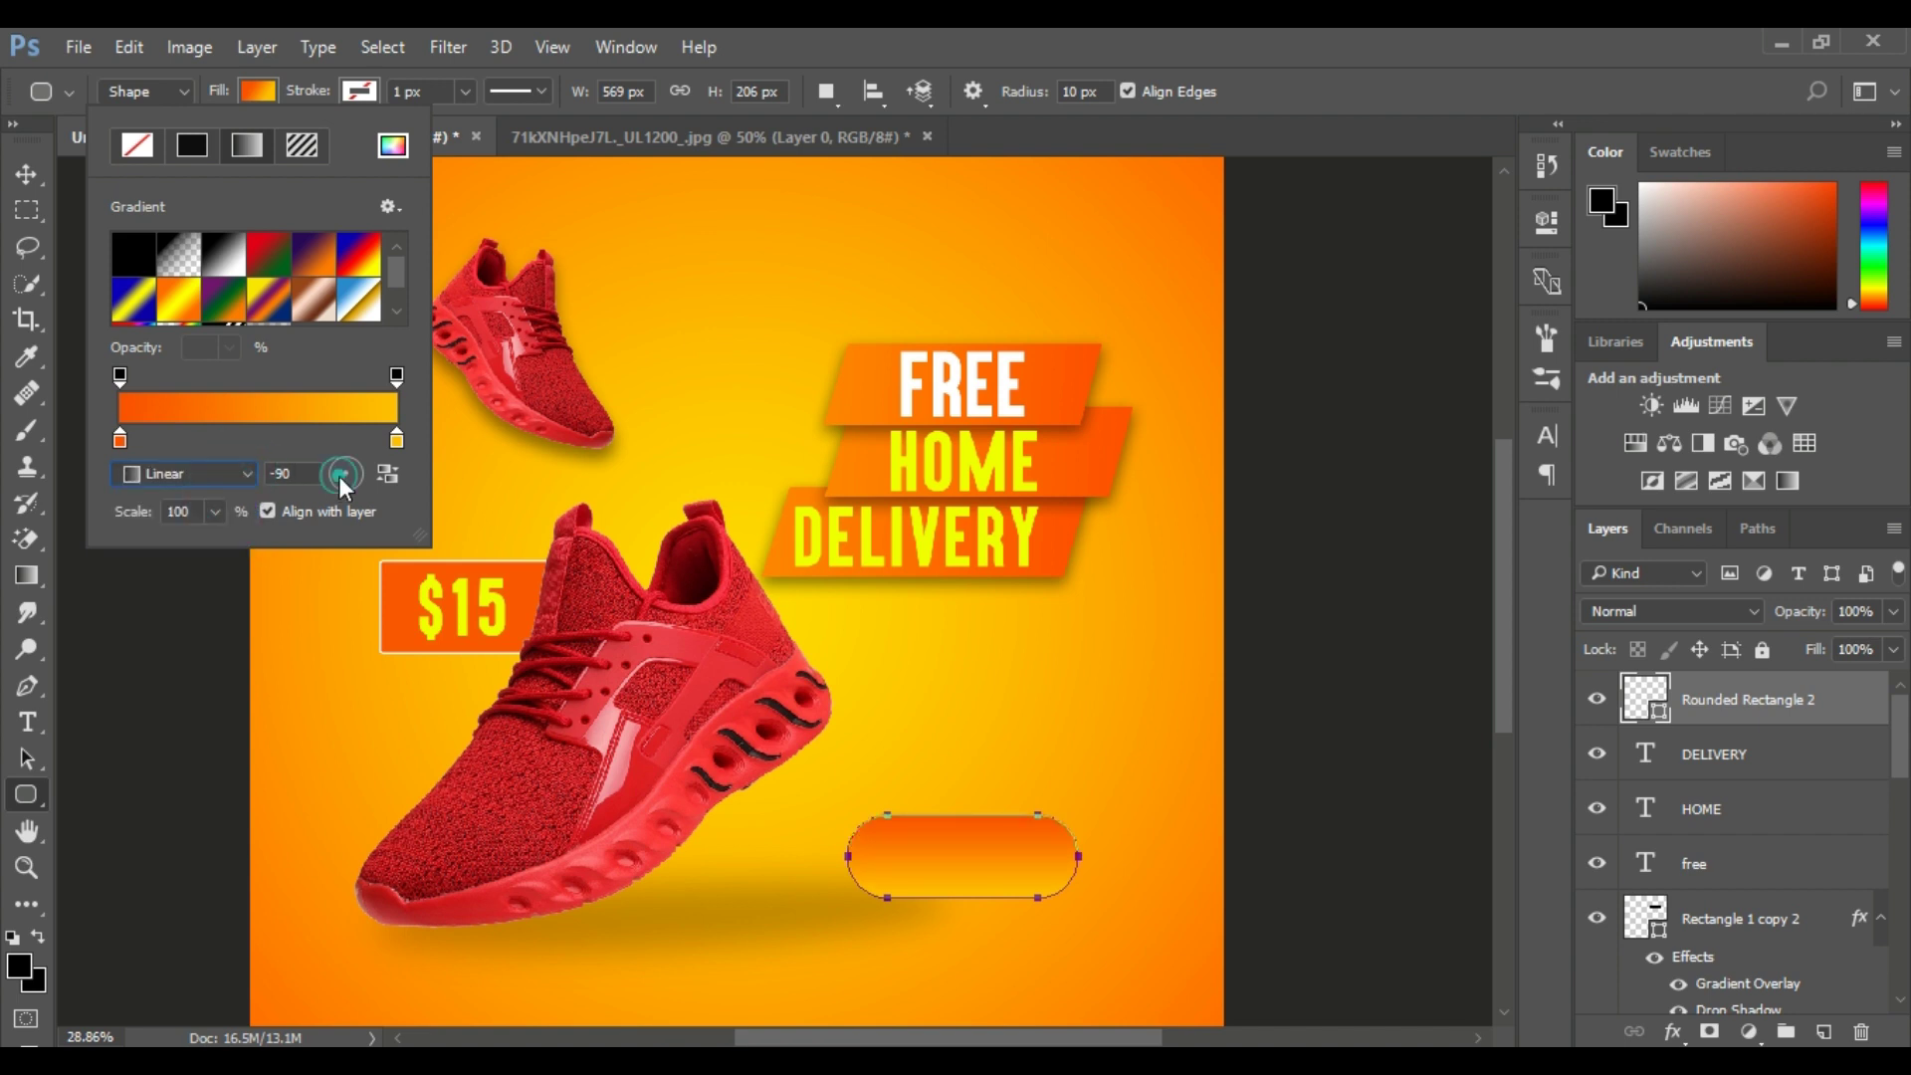
left_click_drag(339, 476, 330, 474)
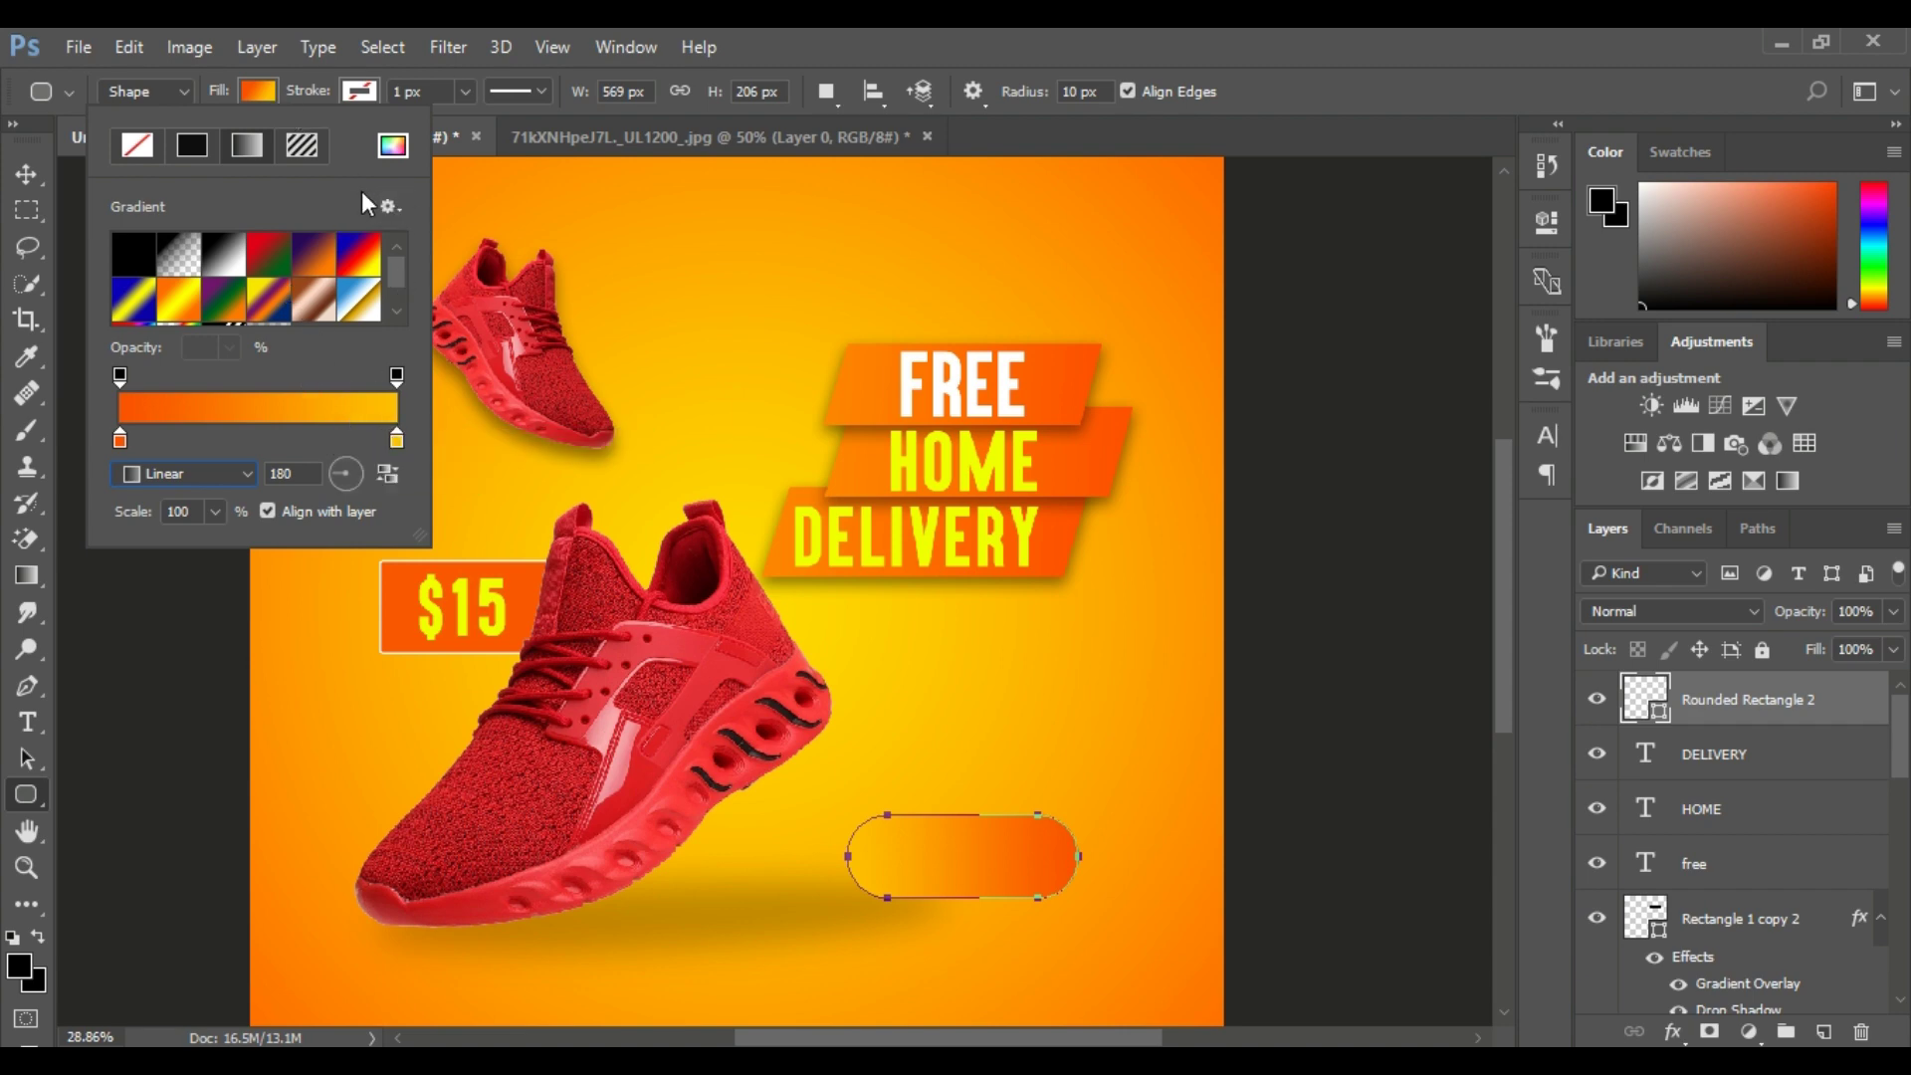
left_click(394, 145)
key("Escape")
left_click(302, 145)
left_click(247, 146)
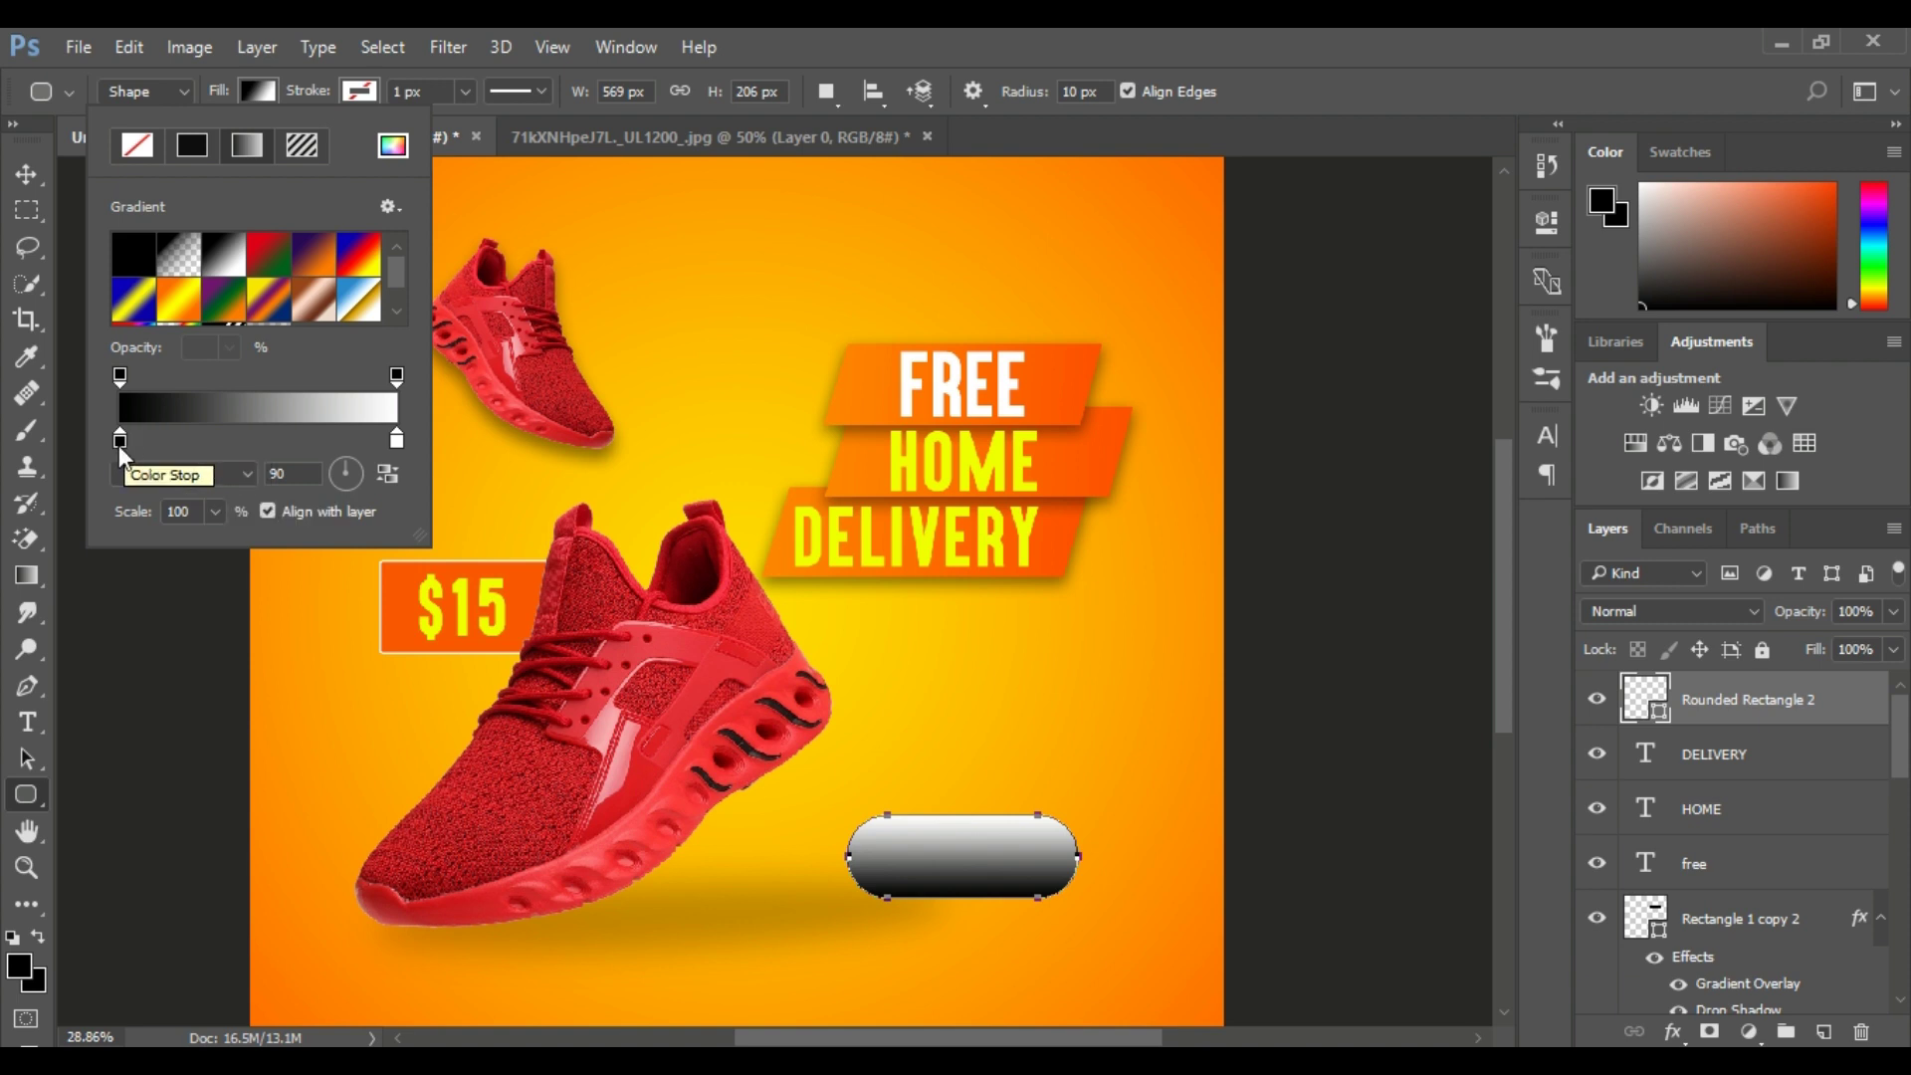
left_click(214, 512)
left_click_drag(204, 544, 258, 554)
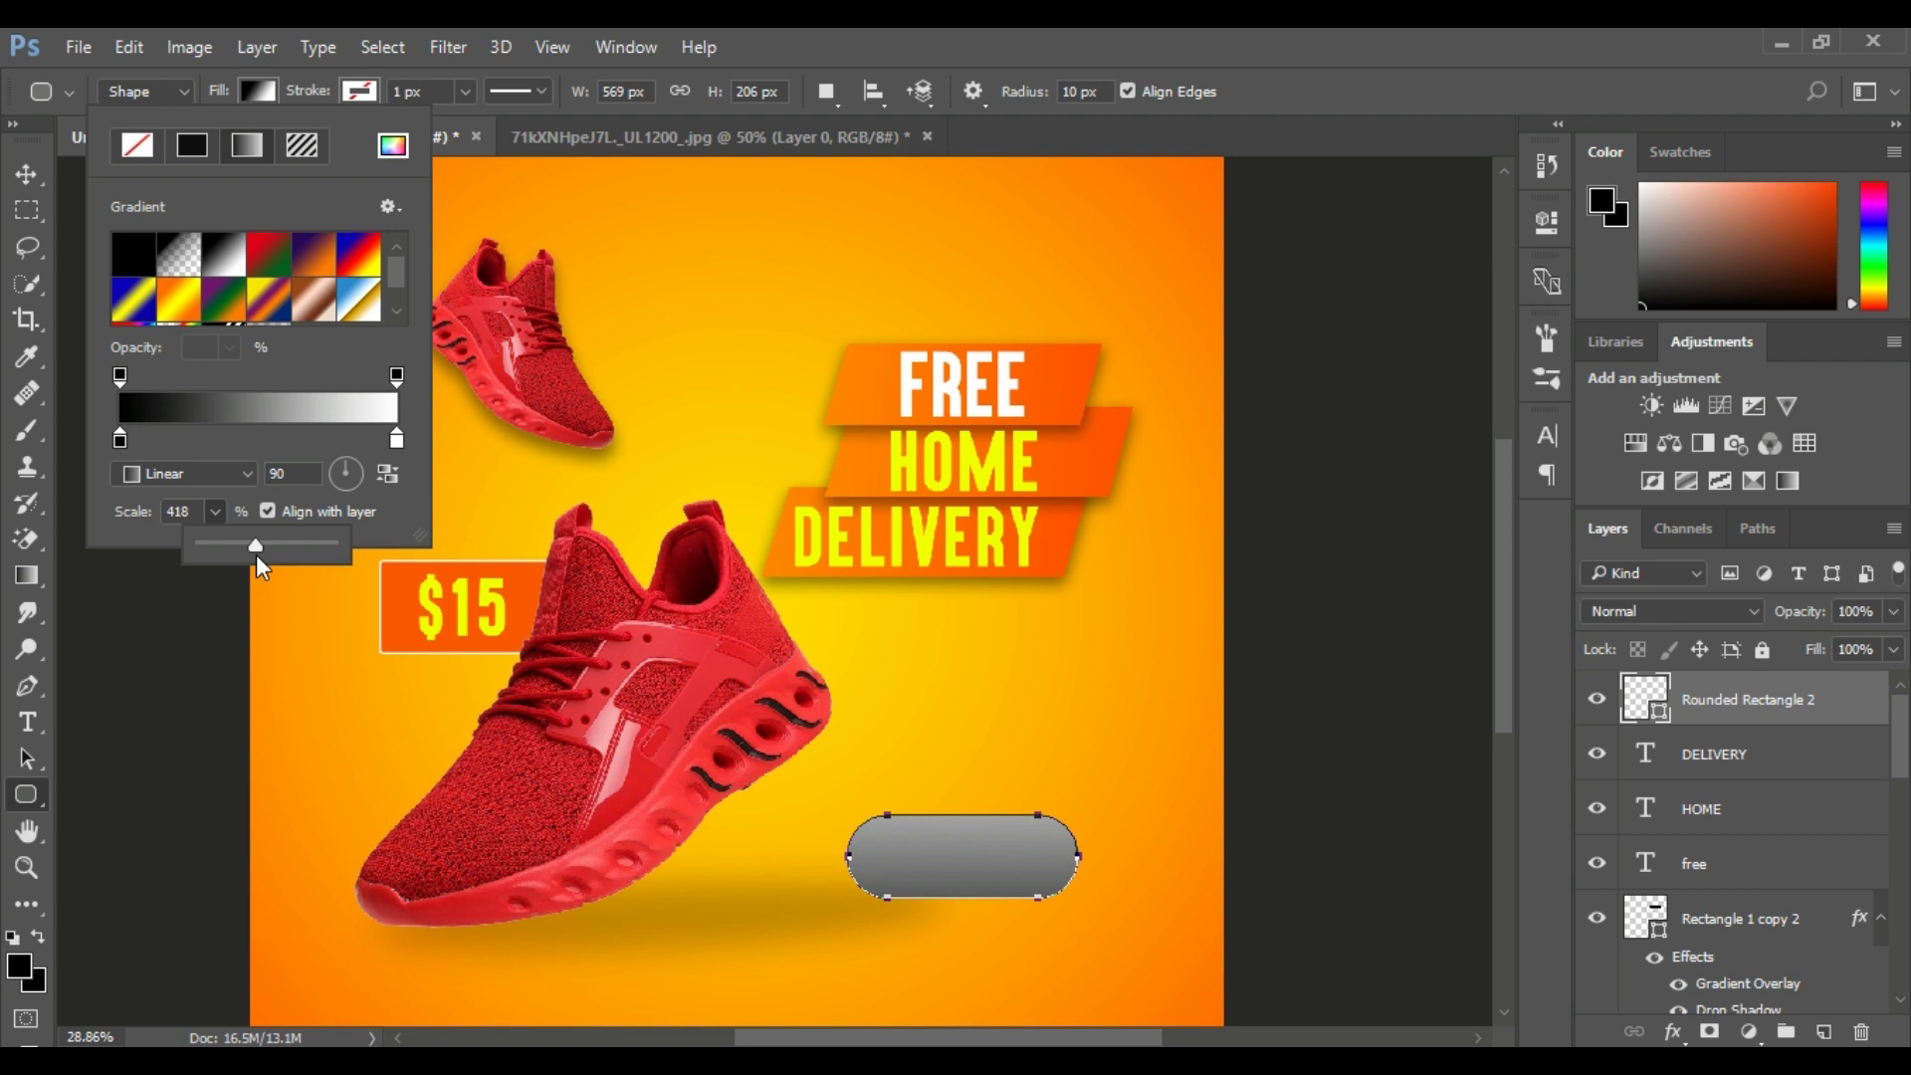
- Make the pill solid black with a white outline of about 10 px
left_click(137, 251)
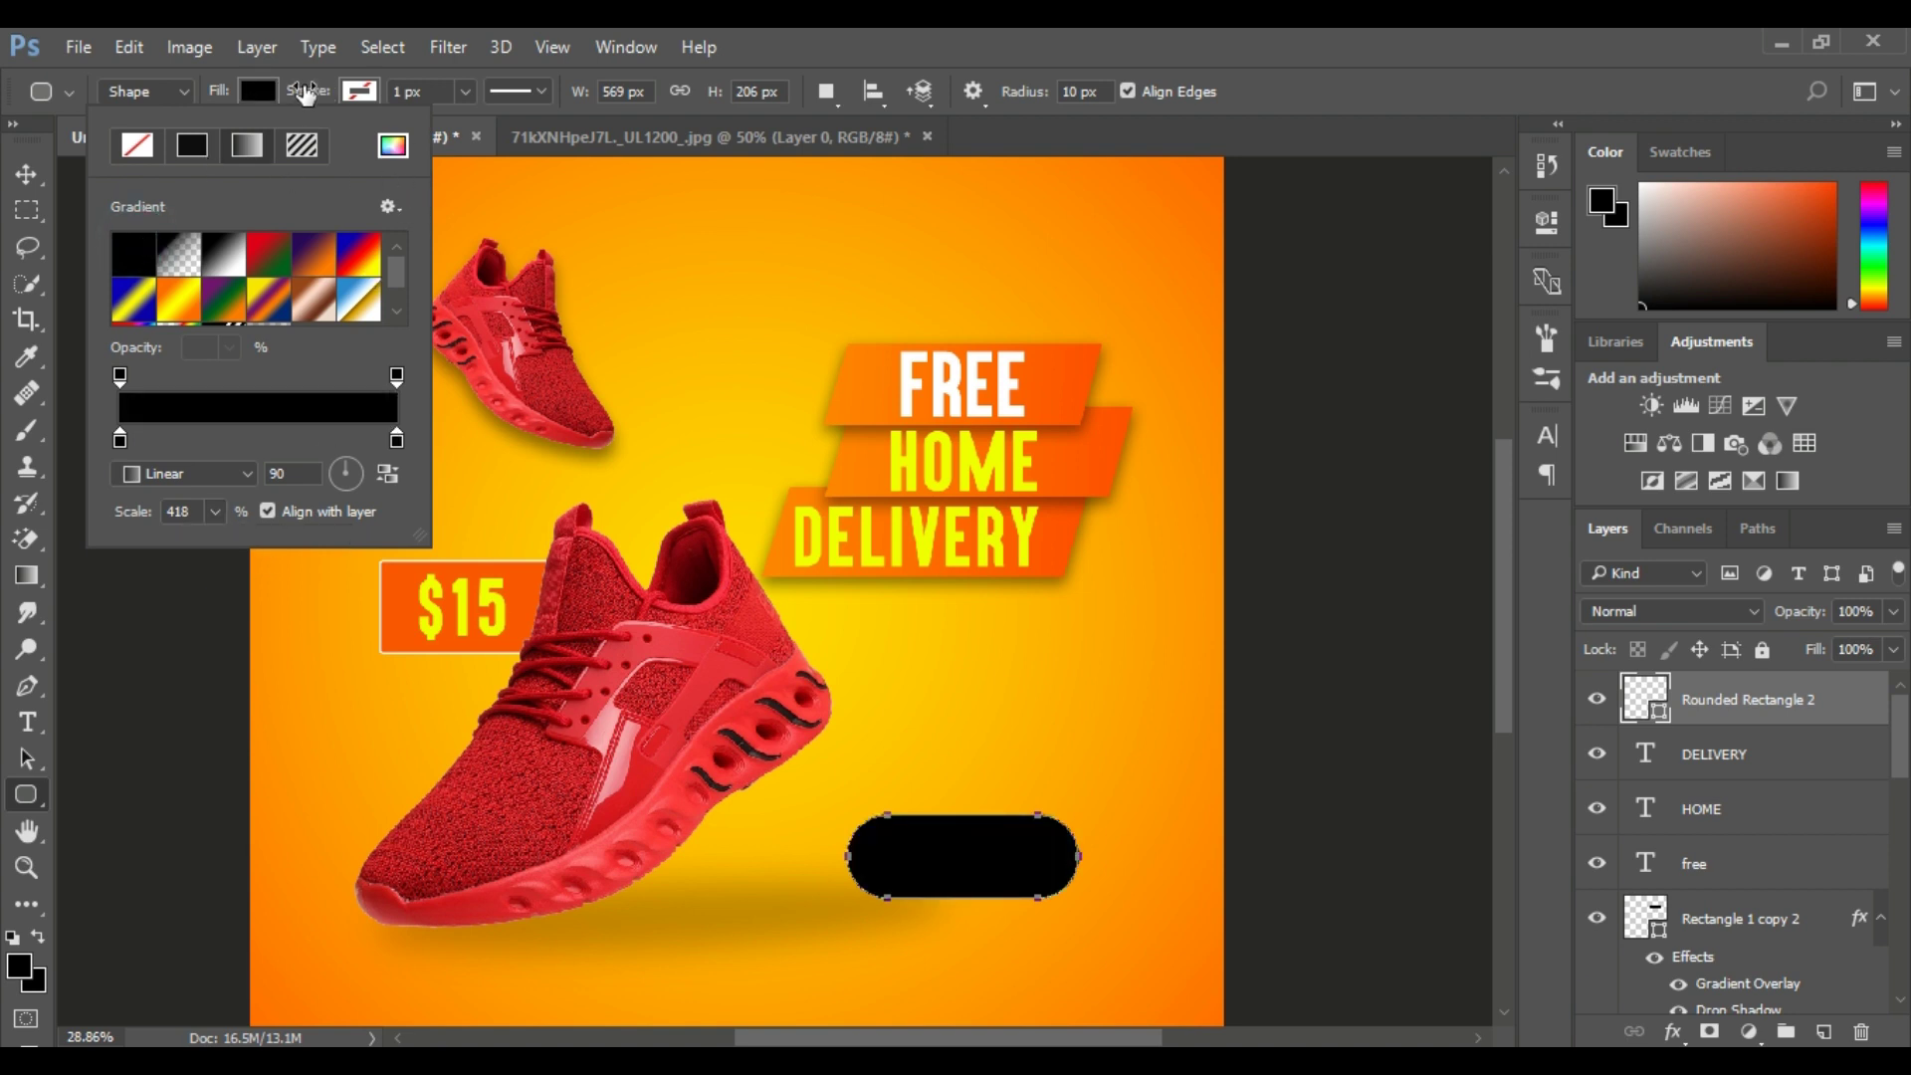
left_click(359, 90)
left_click(330, 238)
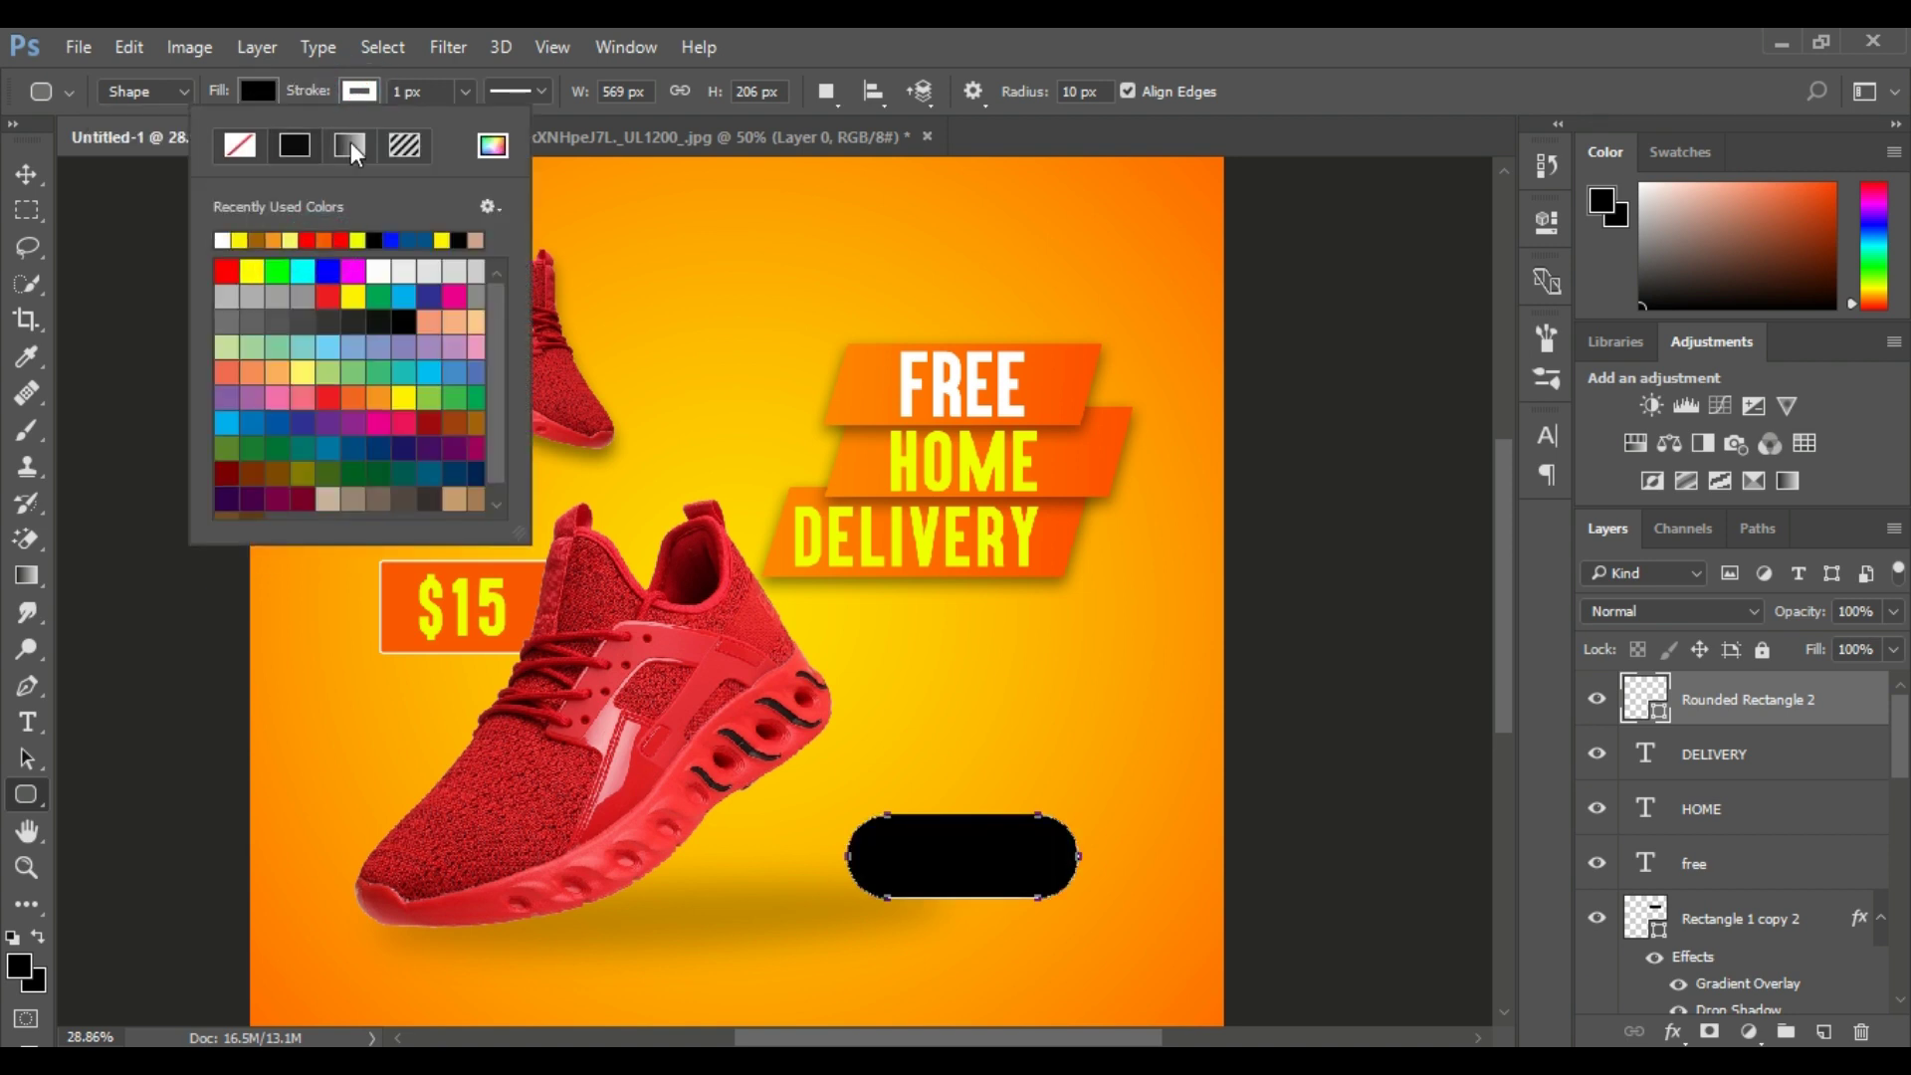
left_click(464, 90)
left_click_drag(470, 127, 475, 121)
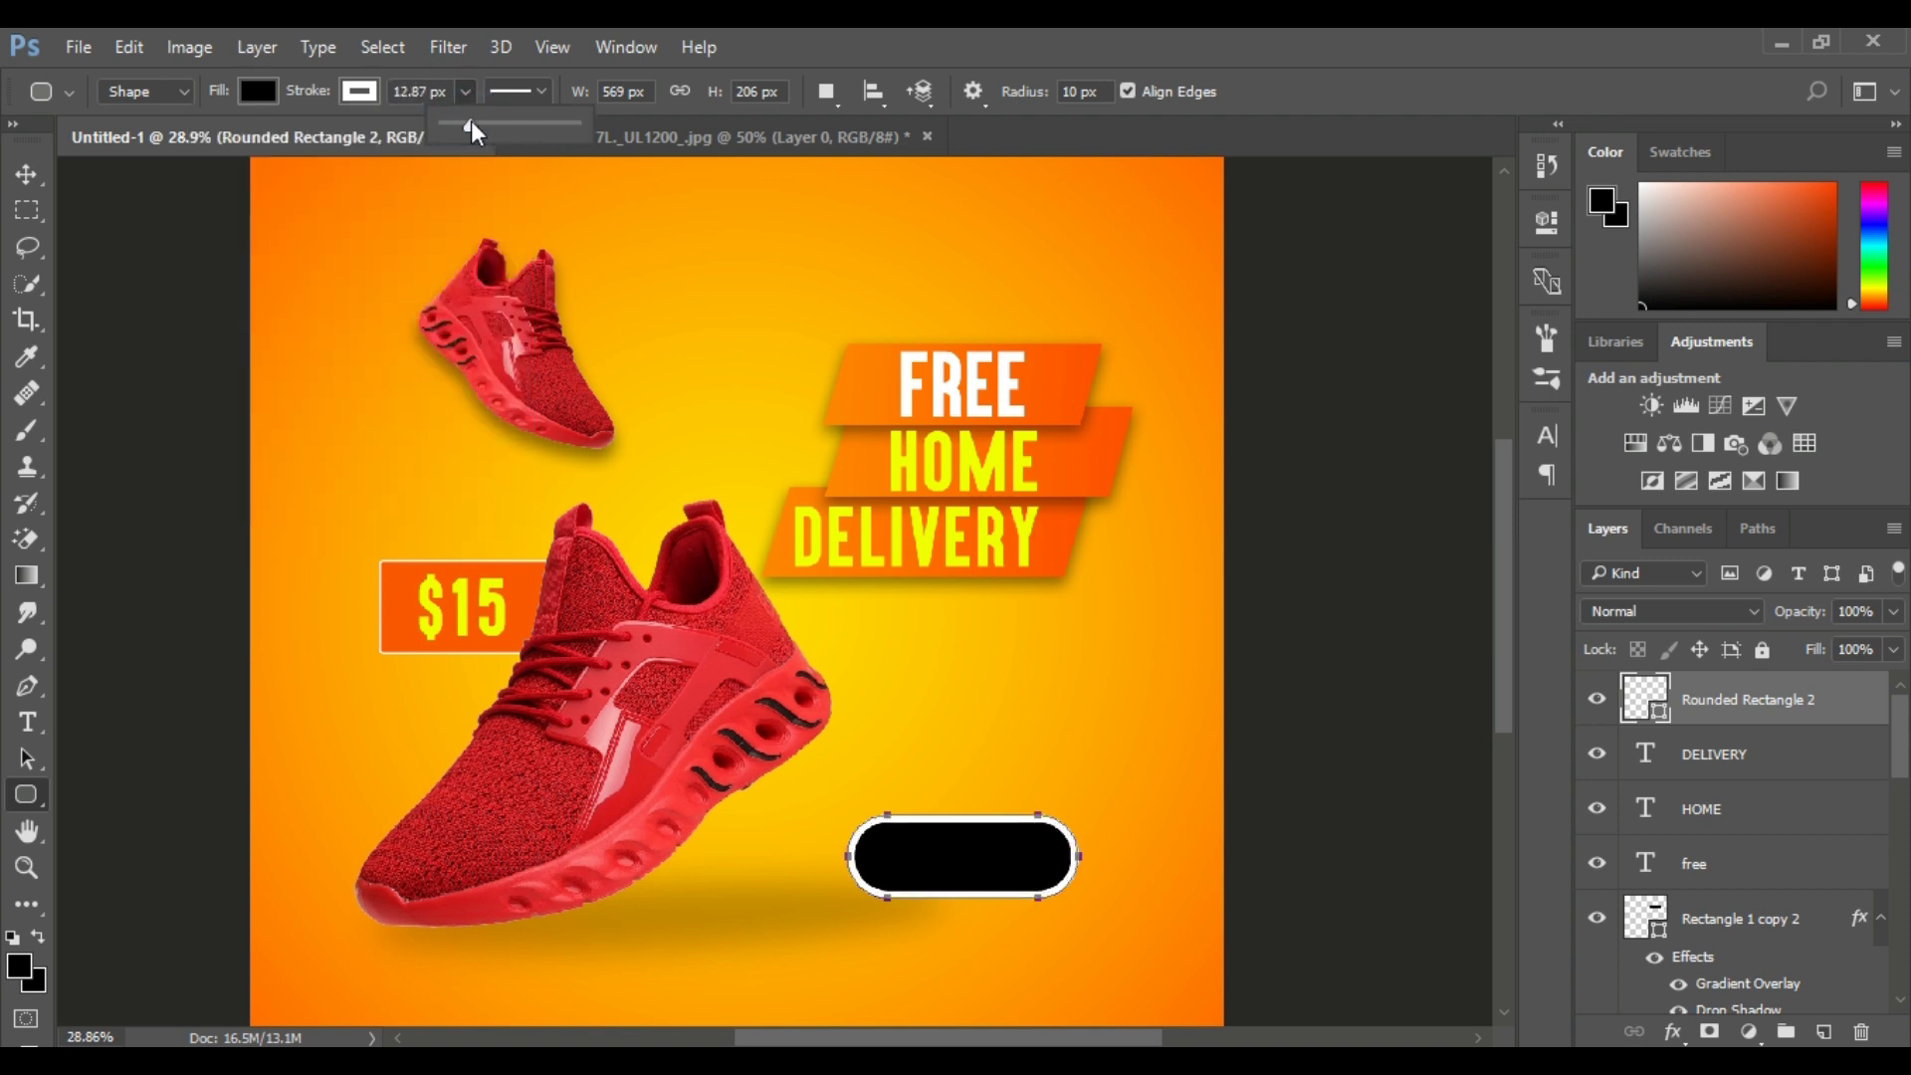
left_click_drag(475, 121, 470, 123)
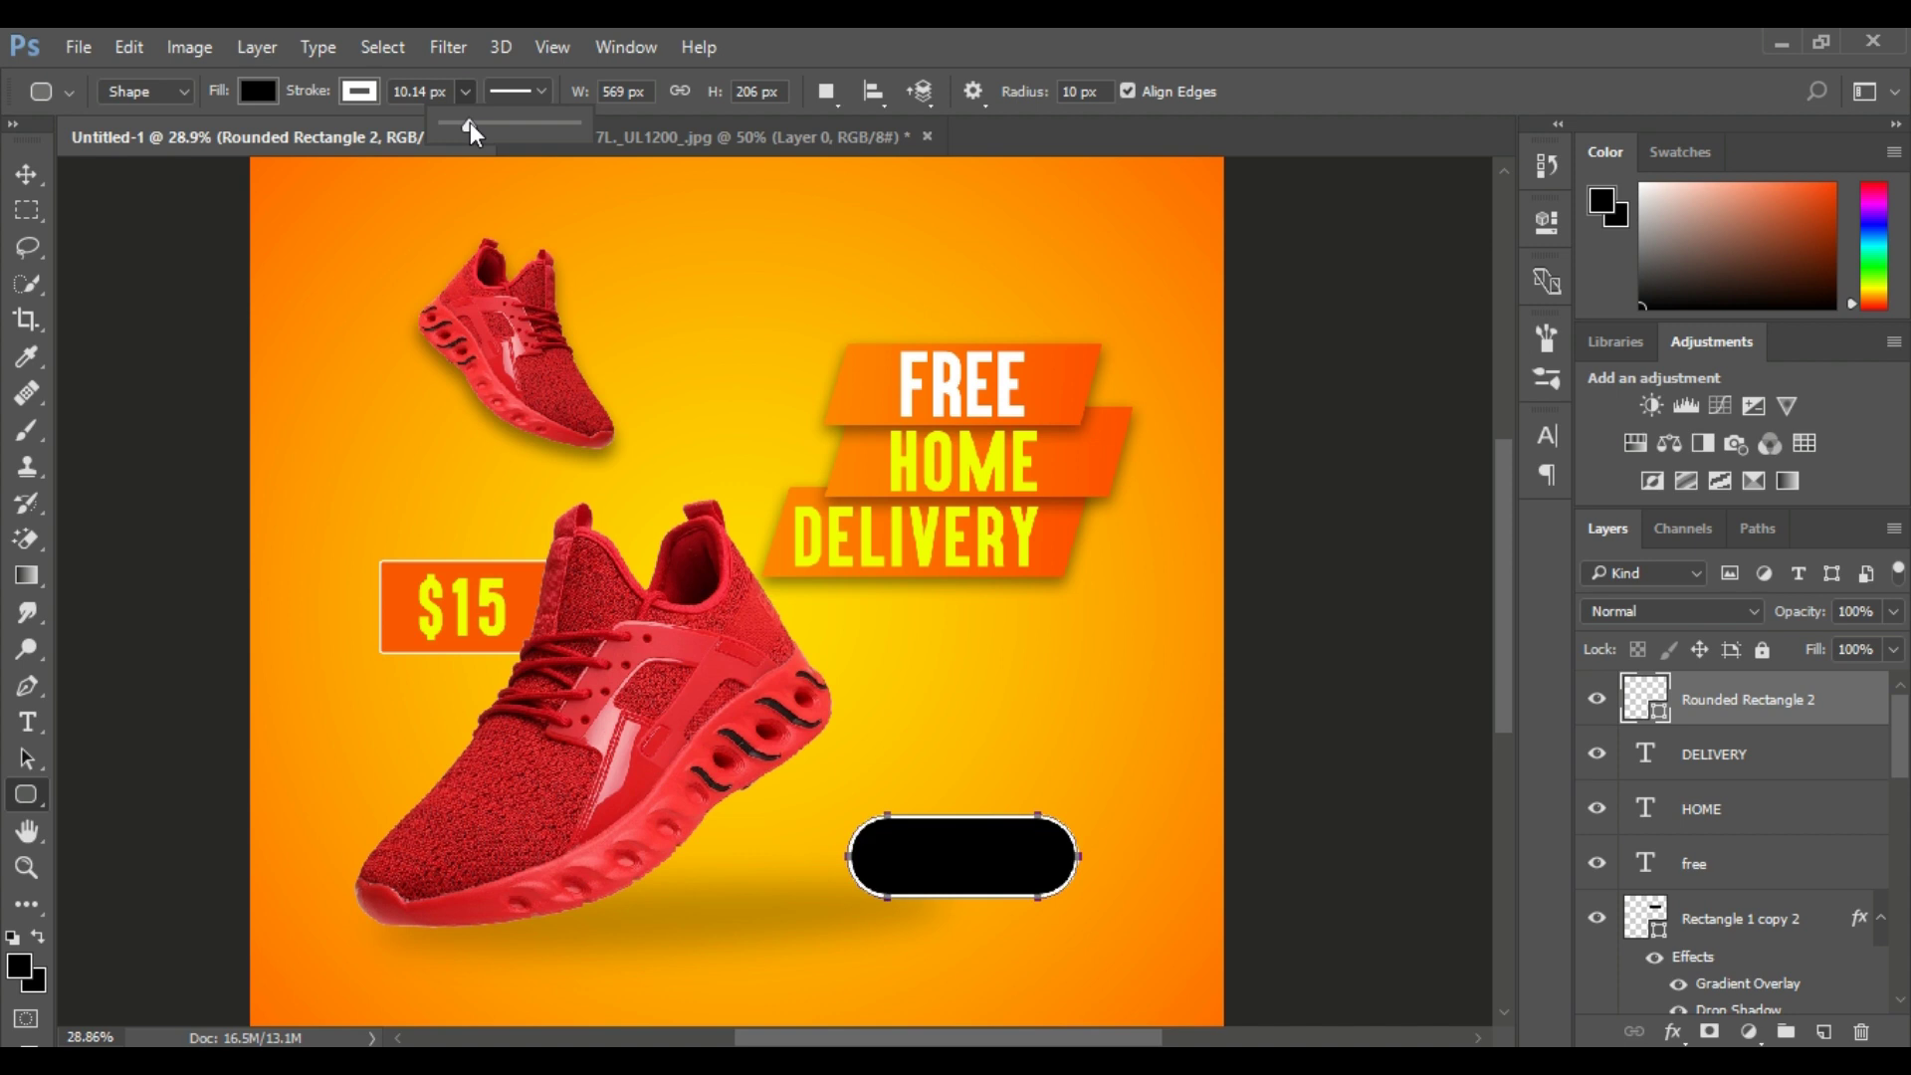
- Add an empty Layer 2 above the pill and select the Type tool
left_click(38, 179)
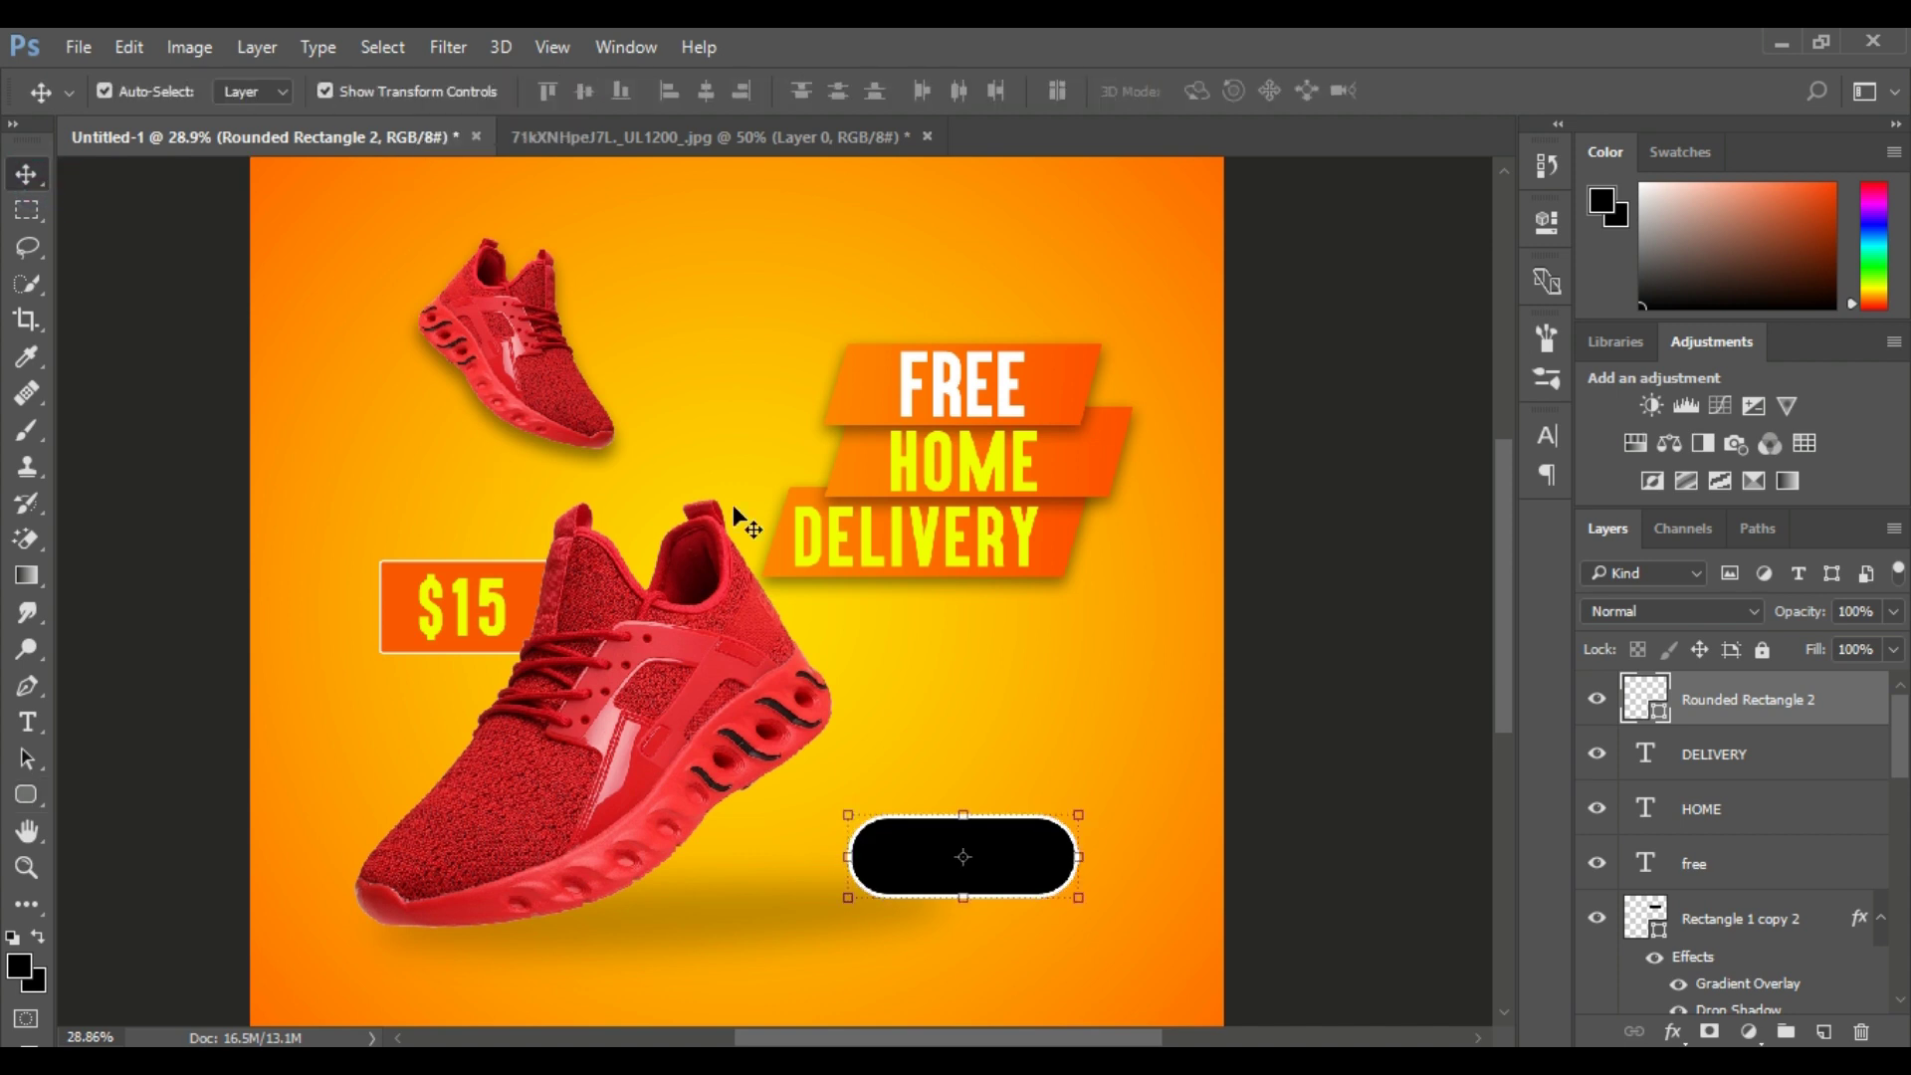
left_click(1824, 1031)
left_click(27, 722)
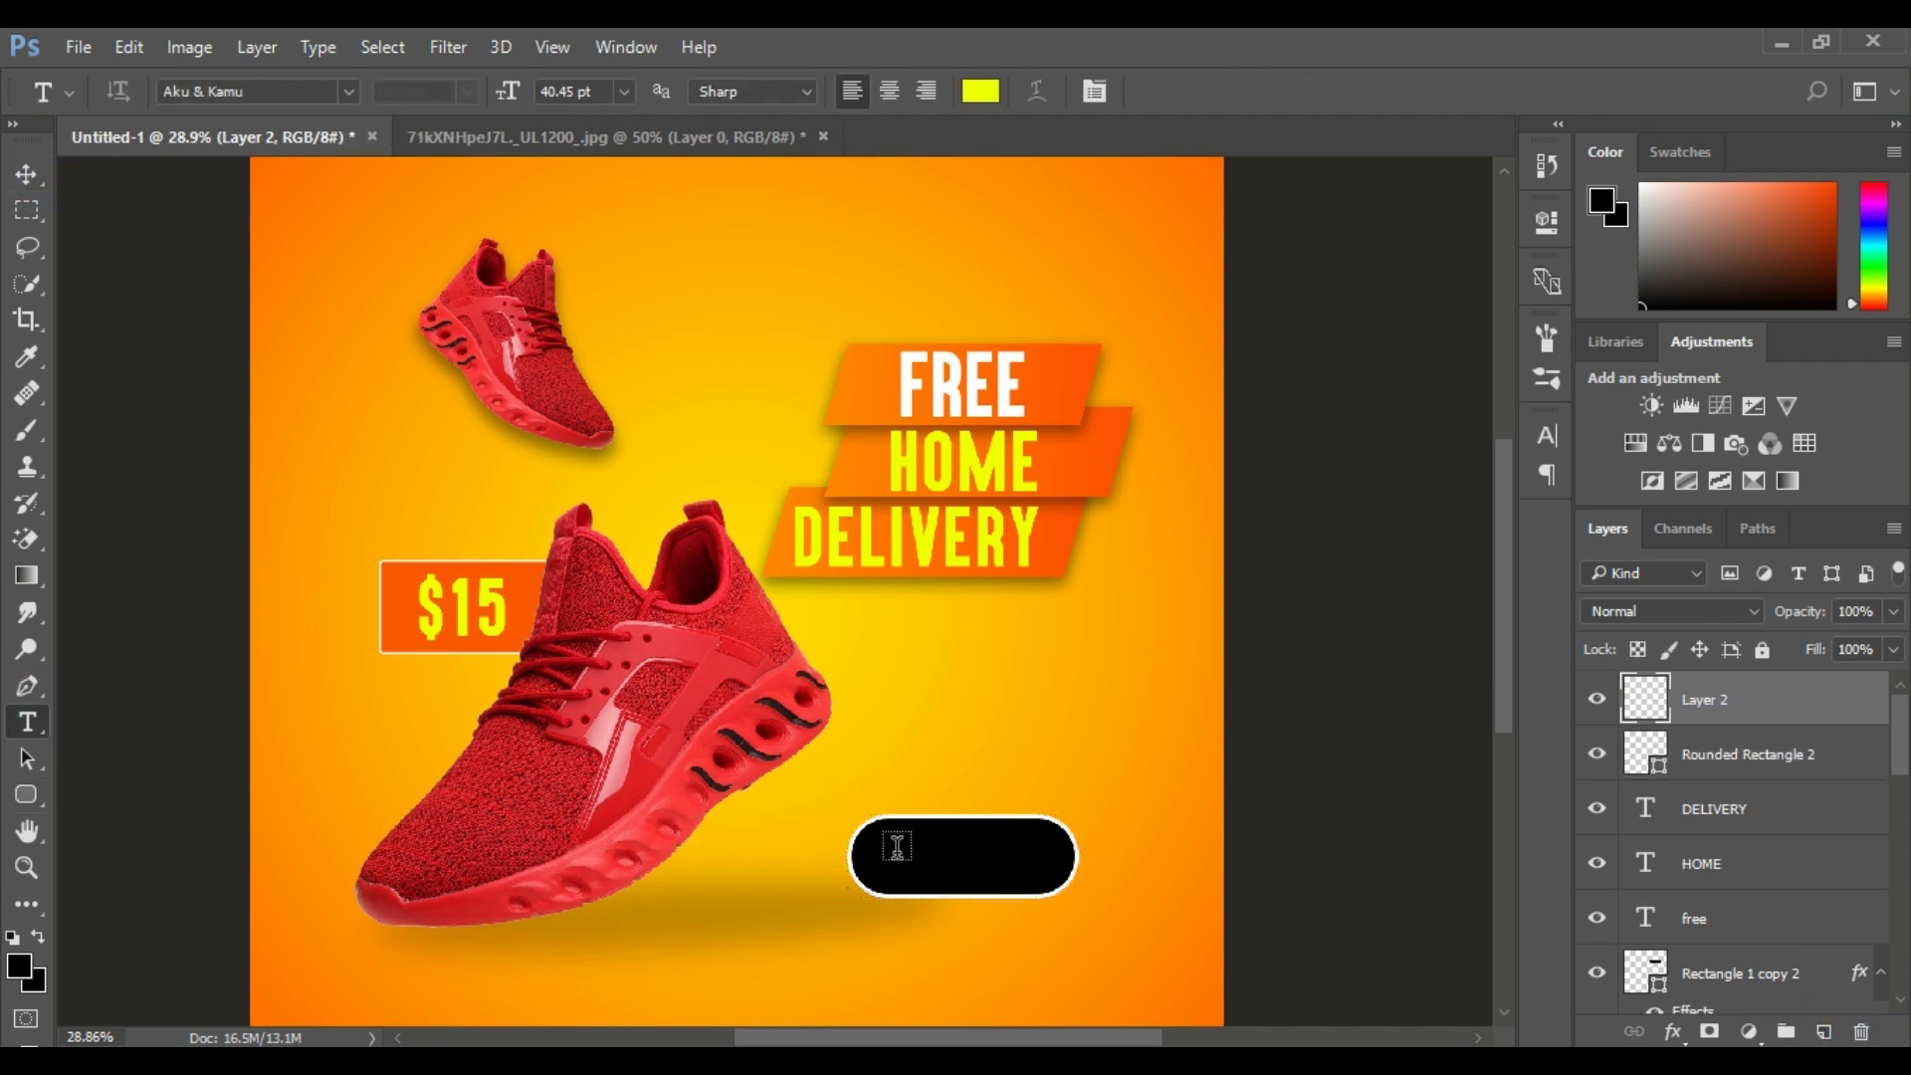
- Type 'SHOP NOW' on the black pill and set it in the Kamerik205 font
left_click(897, 847)
type("SHOP N")
key("BackSpace")
key("BackSpace")
key("BackSpace")
key("BackSpace")
key("BackSpace")
type("SHOP NOW")
key("ctrl+a")
left_click(346, 90)
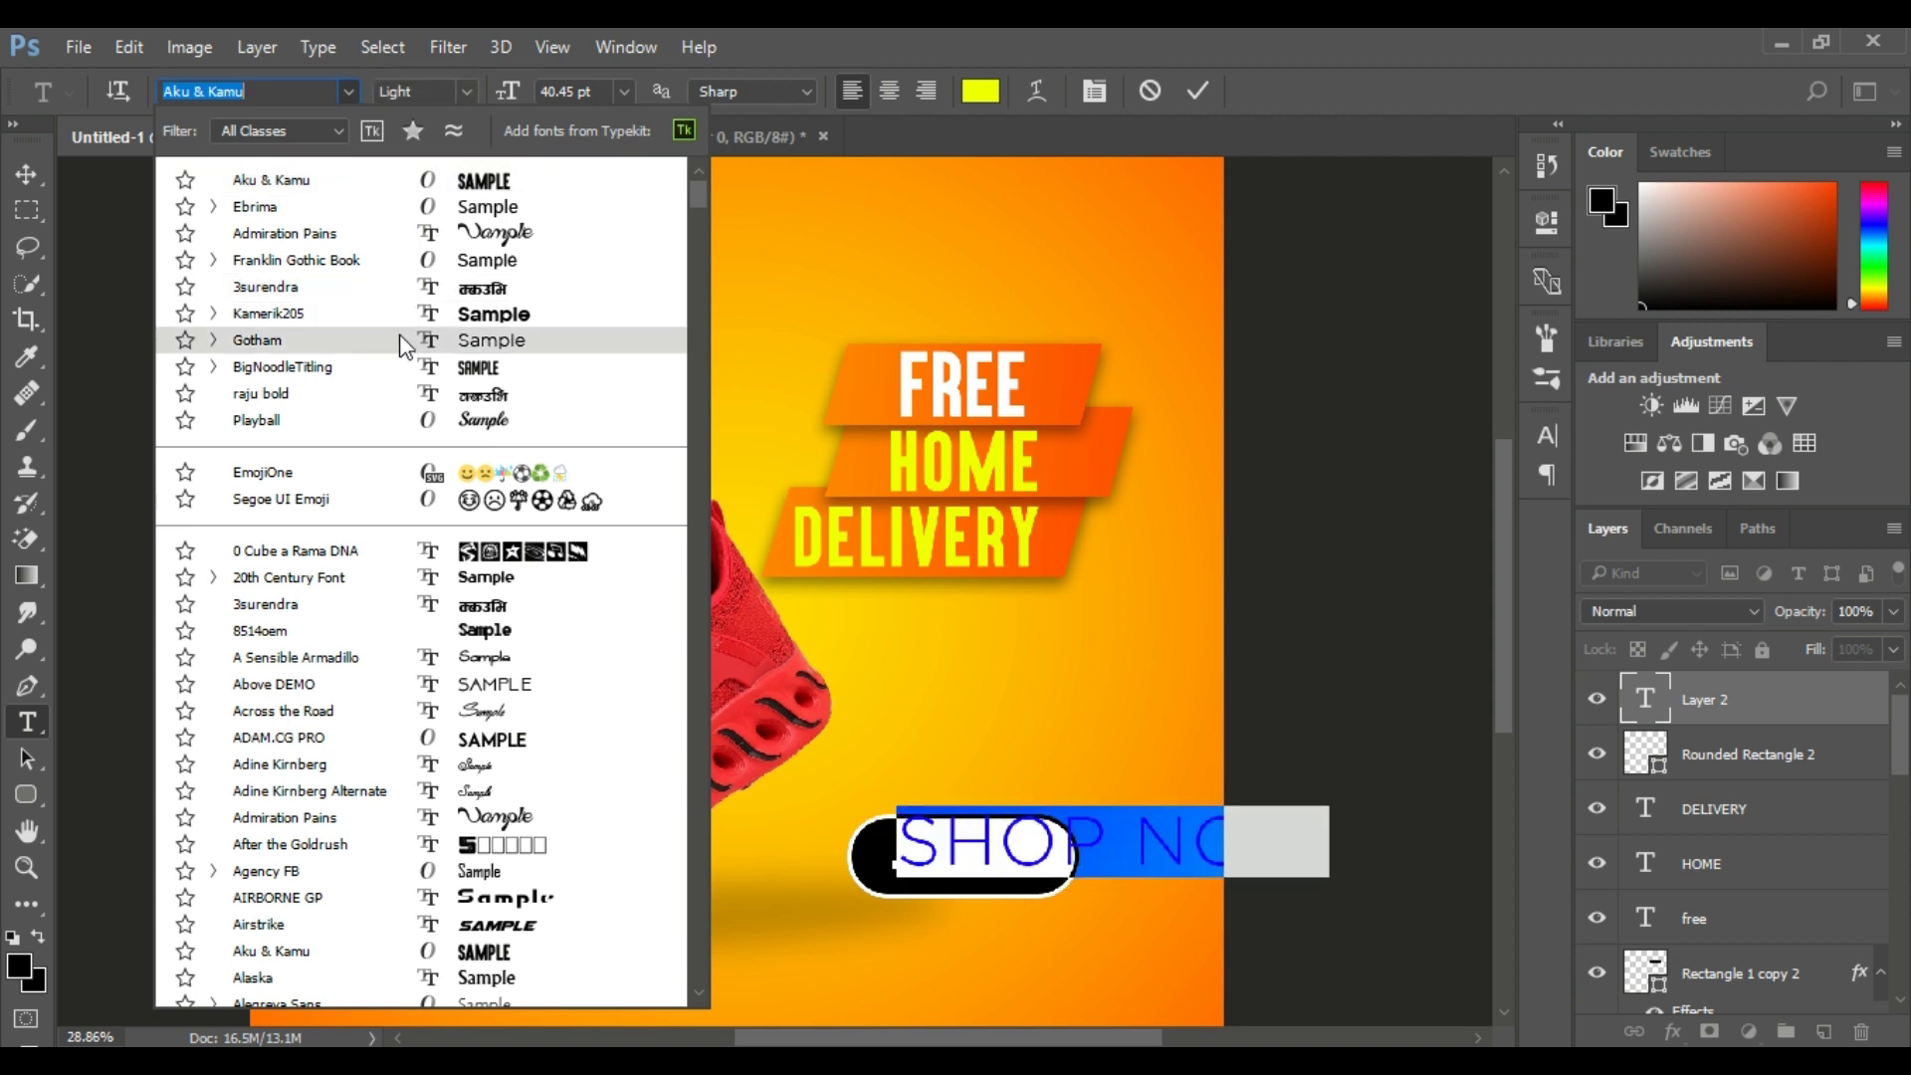
left_click(420, 313)
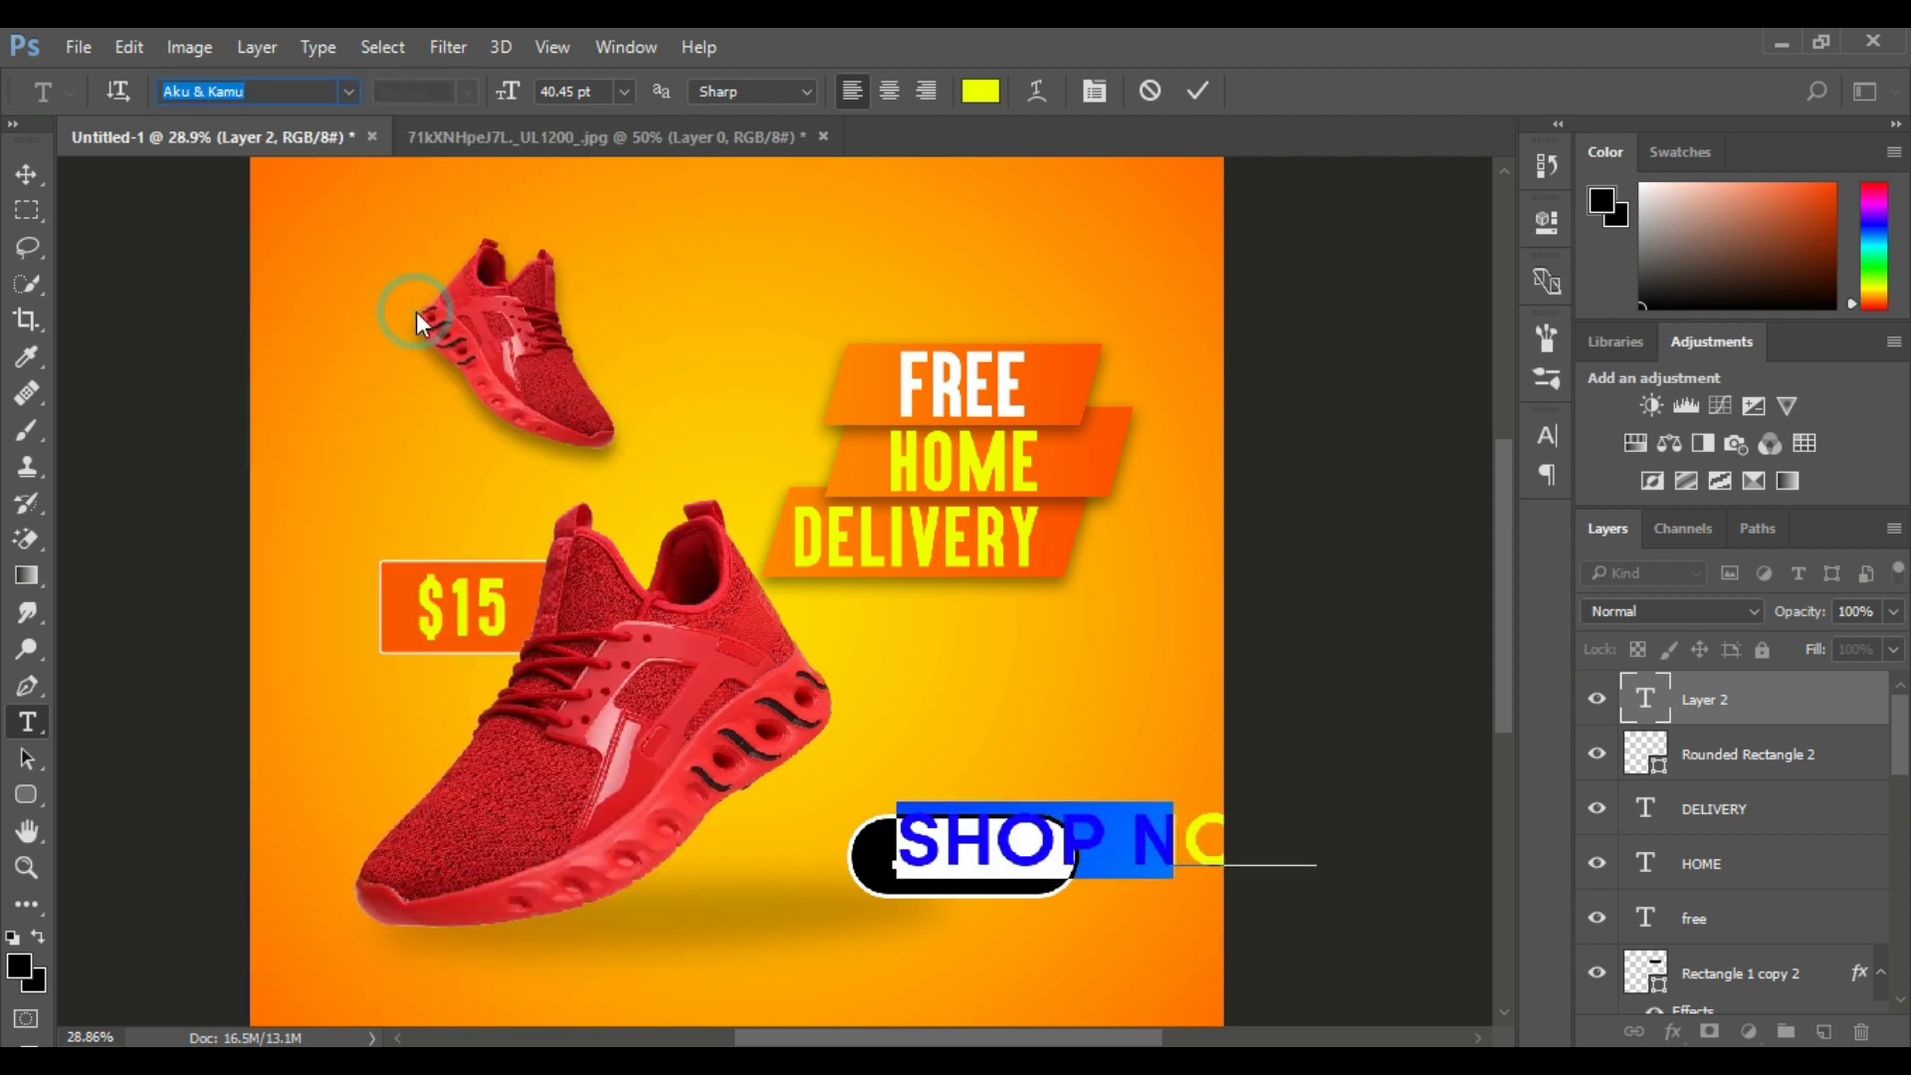
- Set SHOP NOW's tracking to 0 and size to 23 pt, then nudge it slightly left
left_click(1095, 91)
left_click(1494, 539)
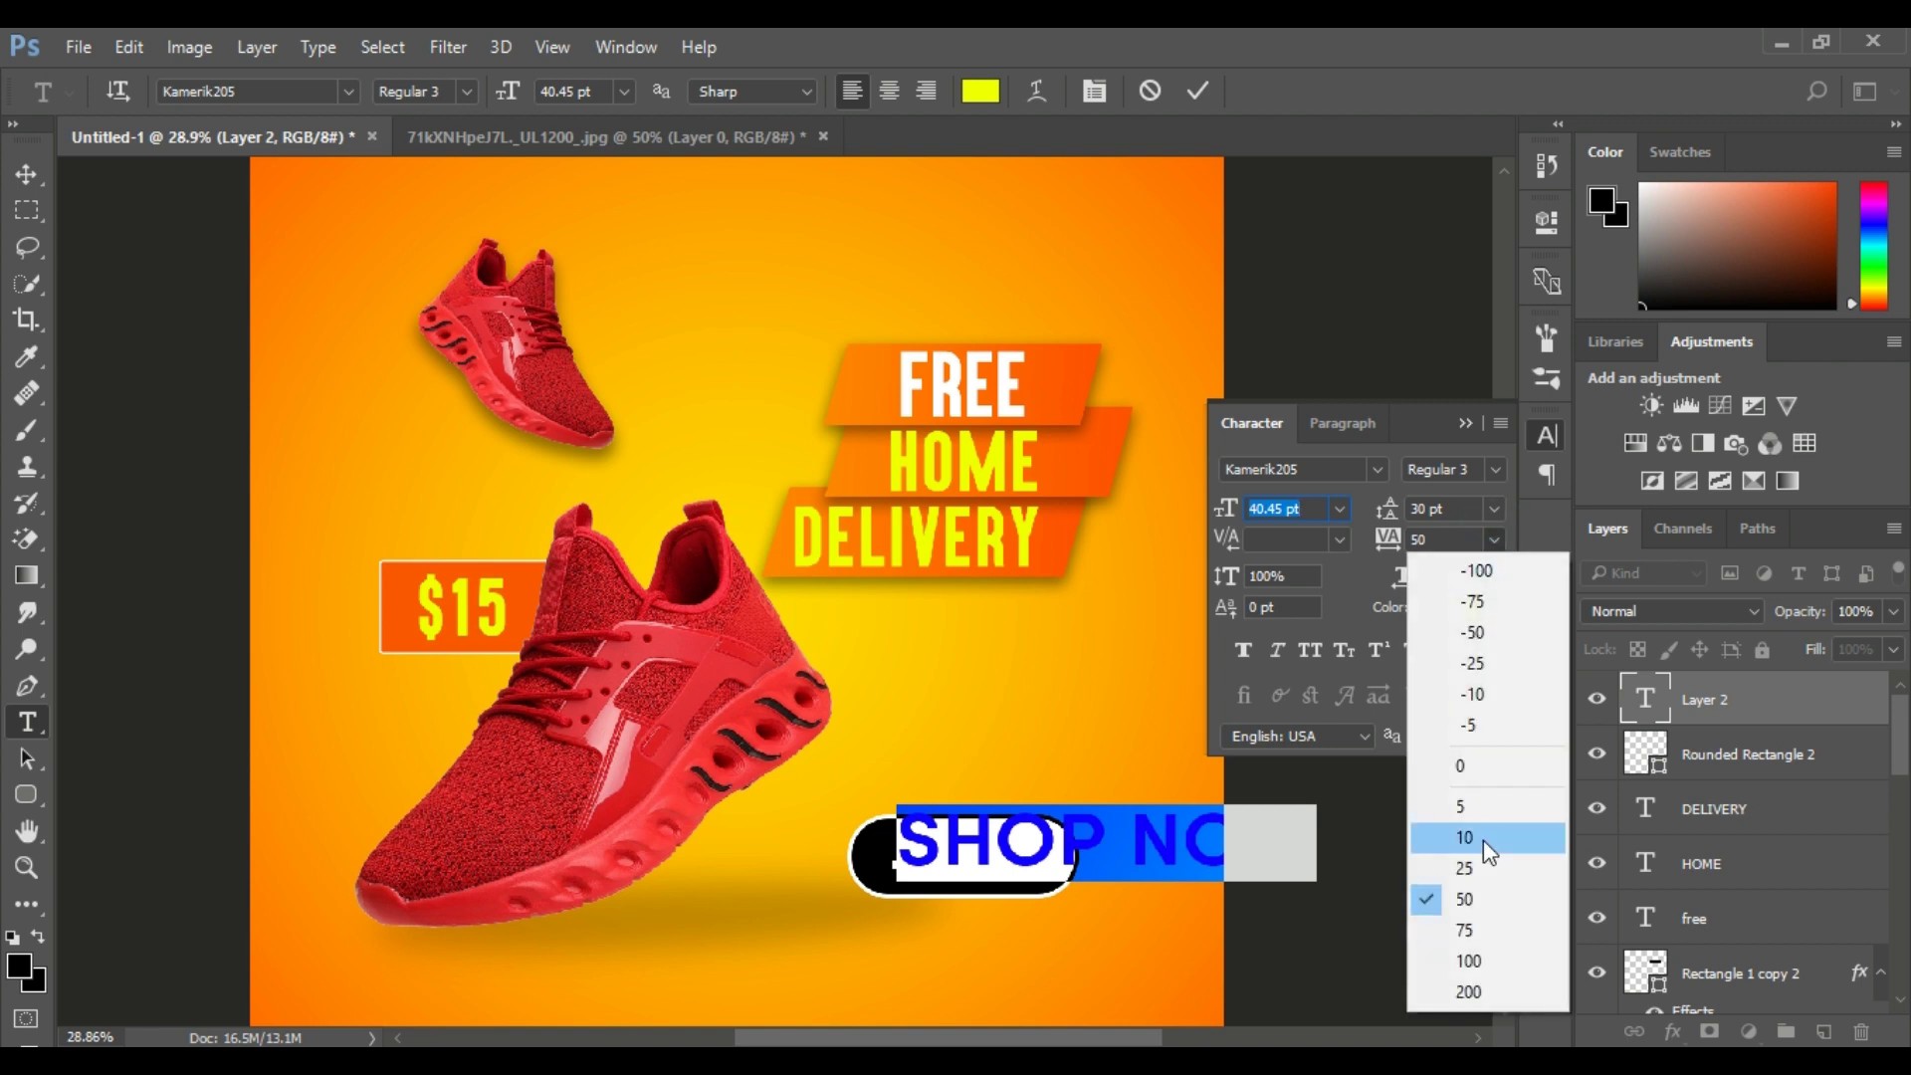
left_click(1484, 840)
left_click(1496, 540)
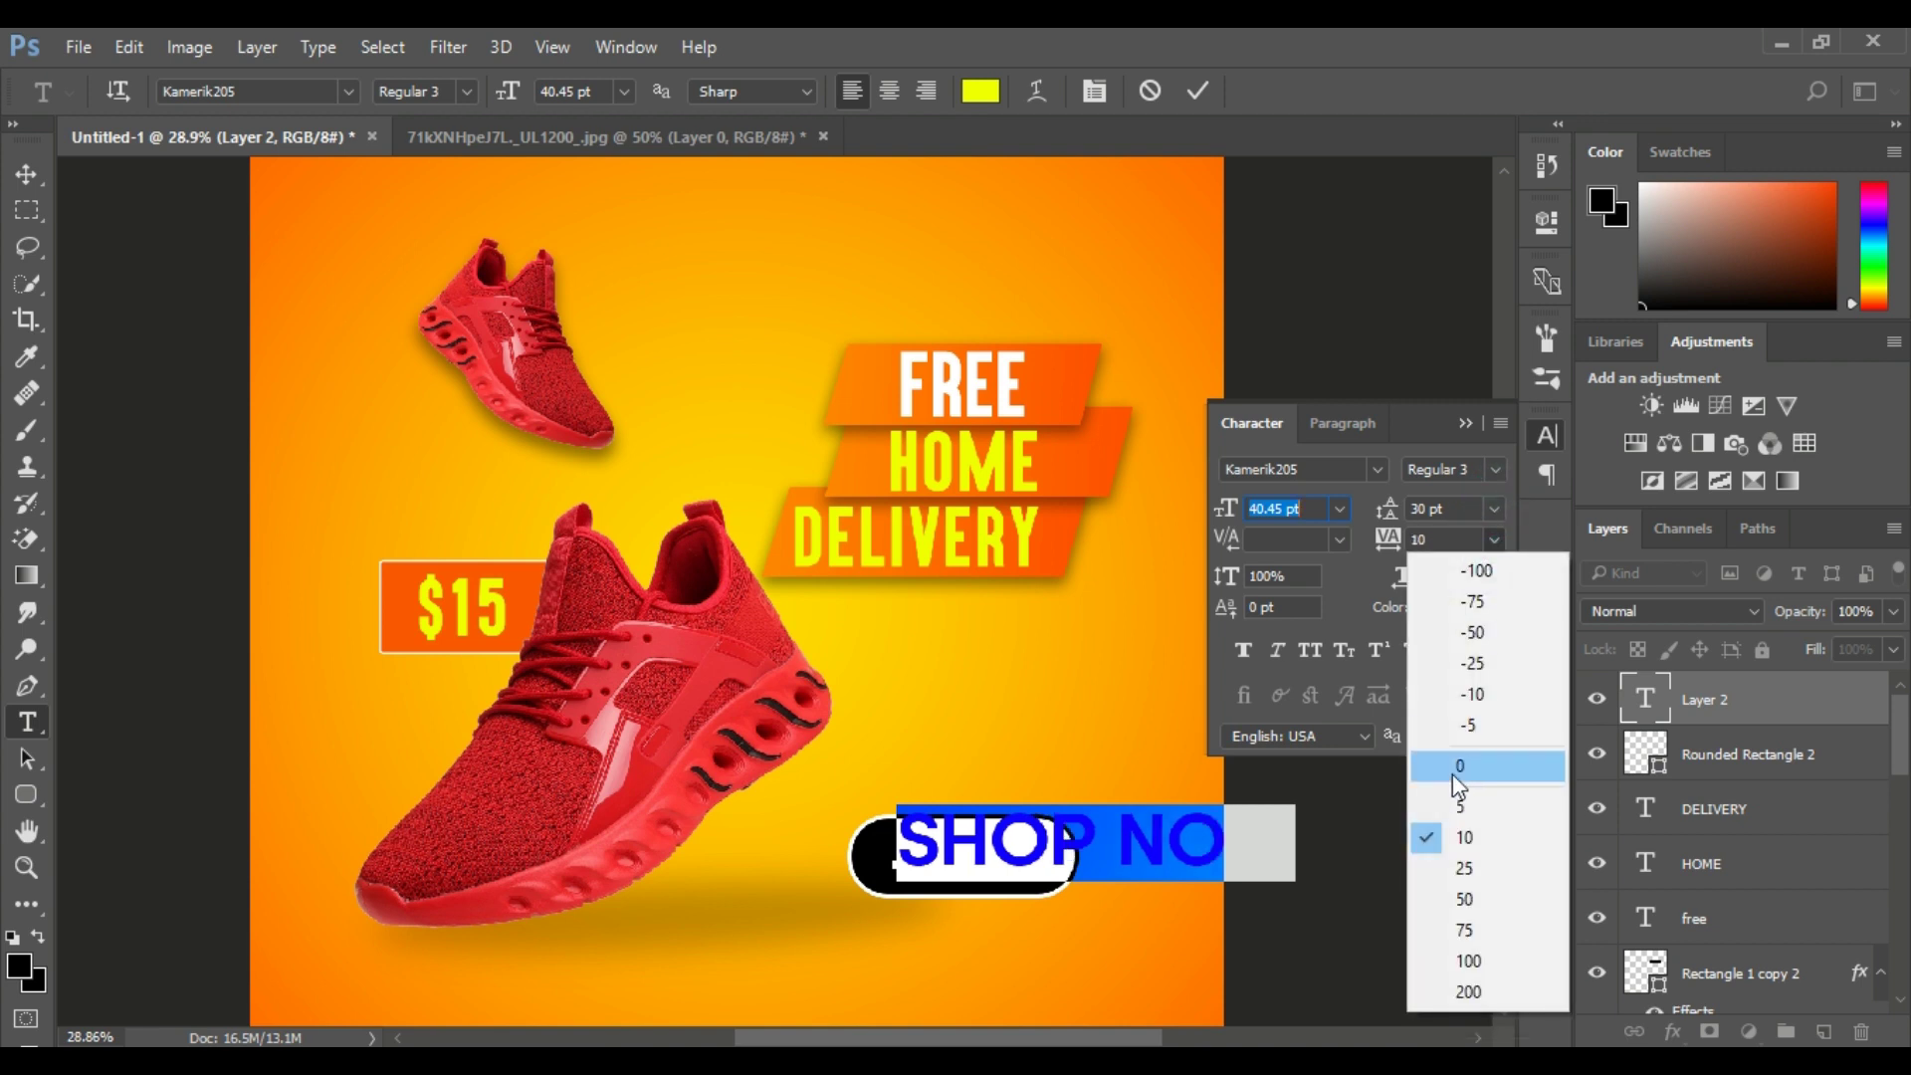
left_click(1456, 773)
left_click(1346, 518)
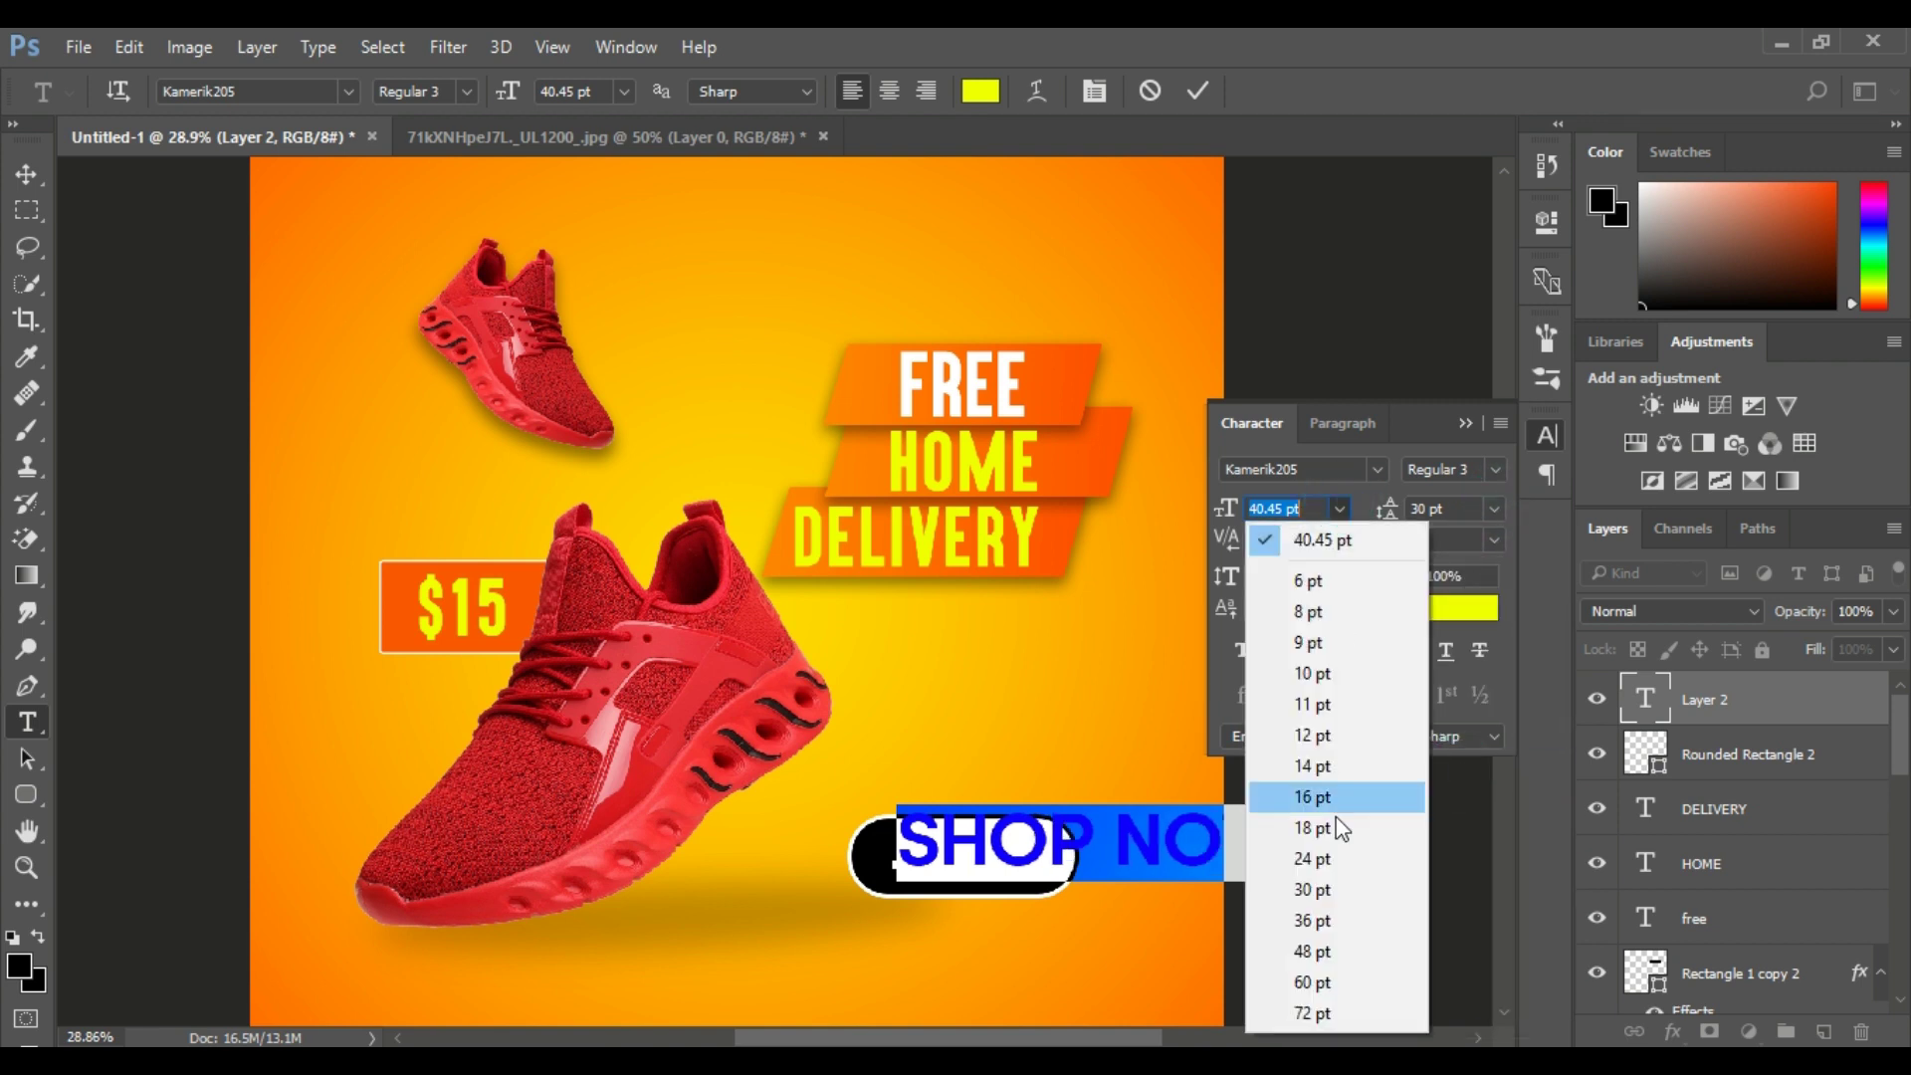
left_click(1334, 744)
left_click_drag(1239, 504, 1262, 501)
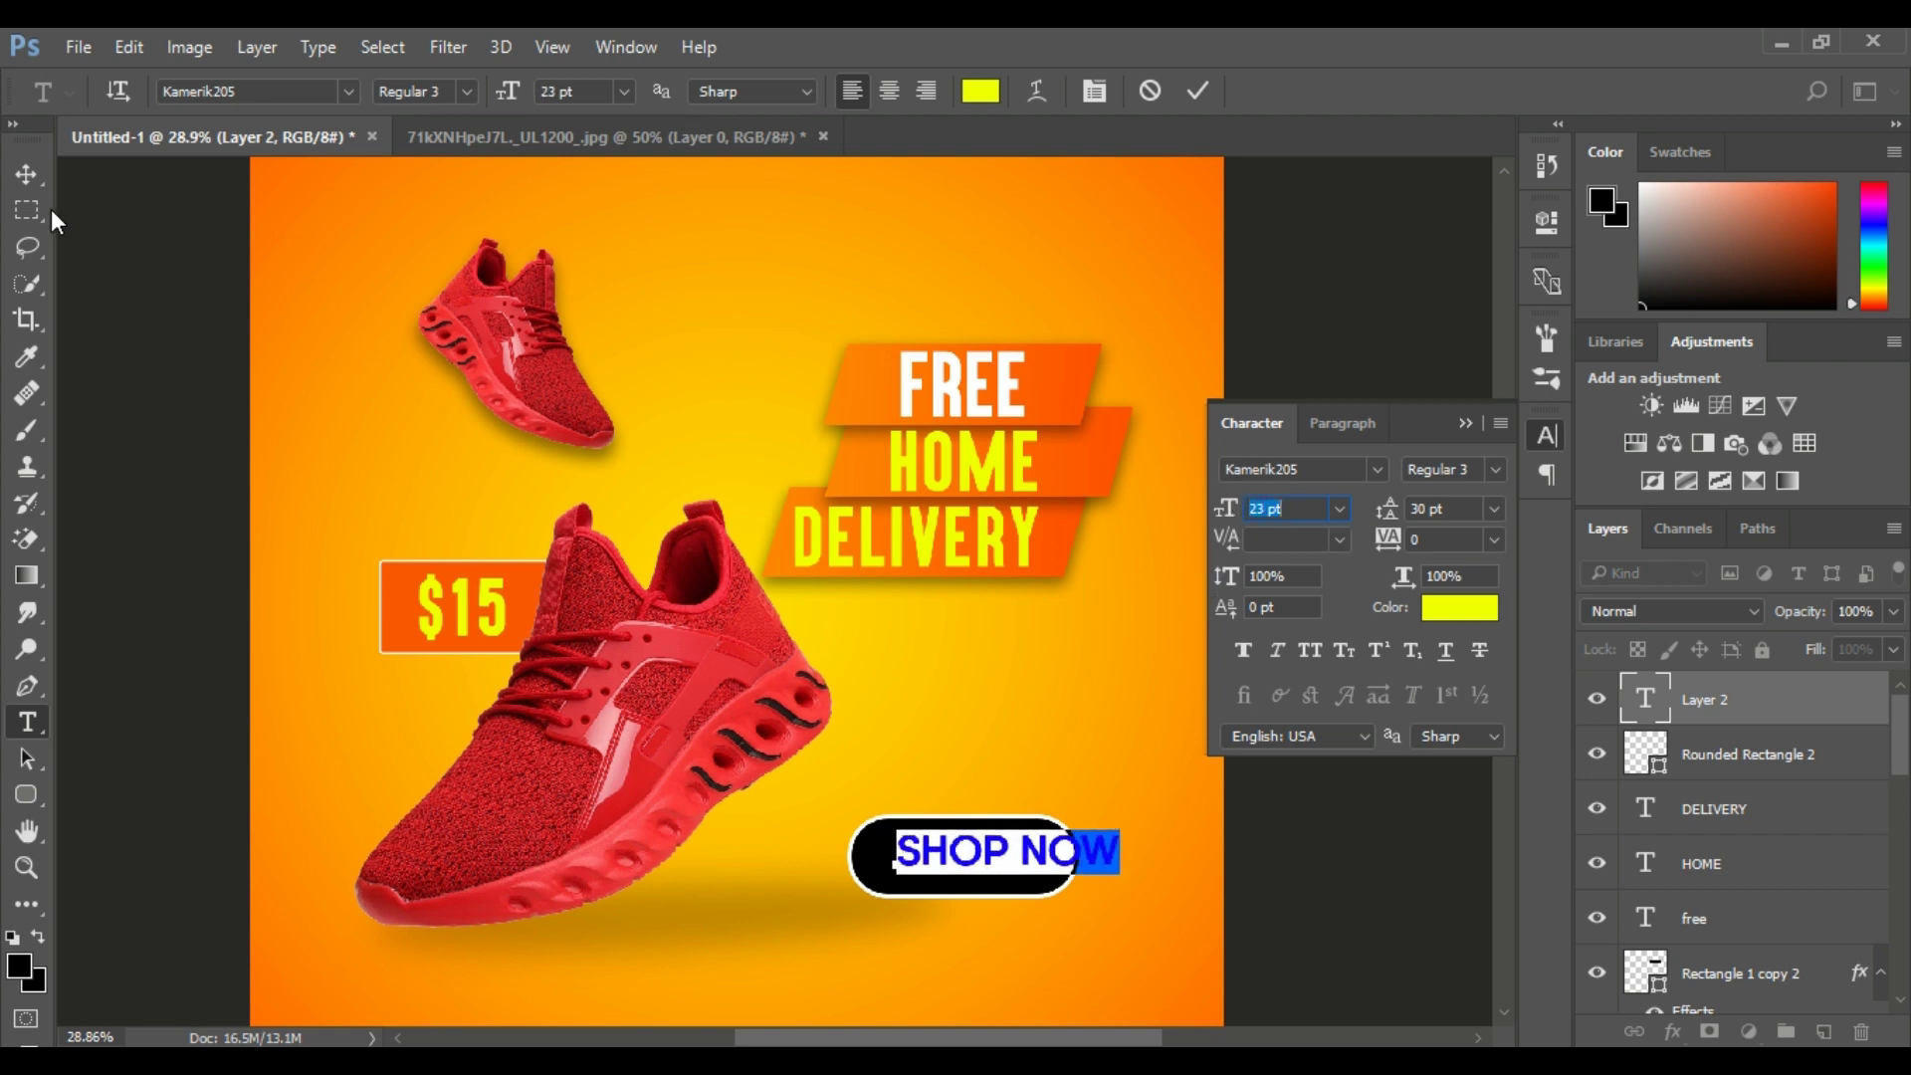
left_click(27, 174)
left_click_drag(953, 851, 916, 854)
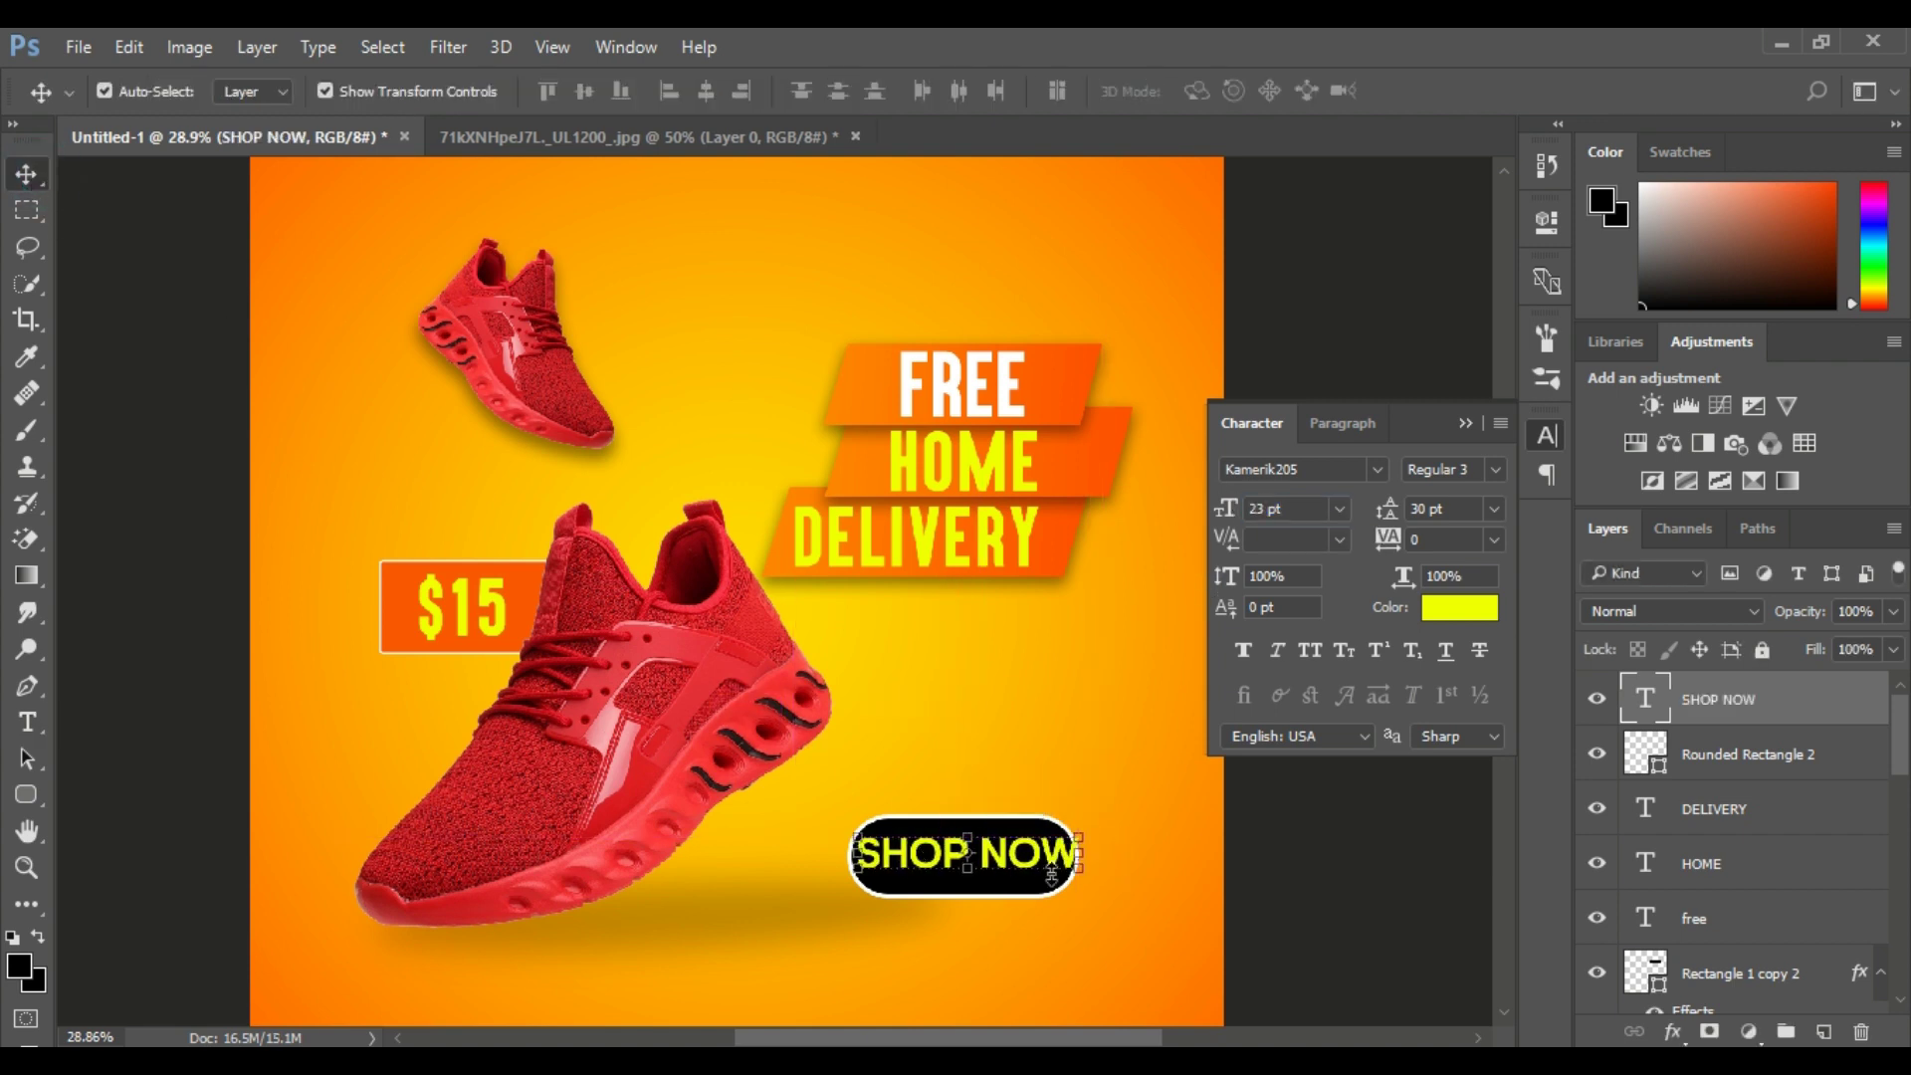
- Scale the SHOP NOW text down to about 91% to fit the pill
left_click_drag(1082, 873, 1014, 861)
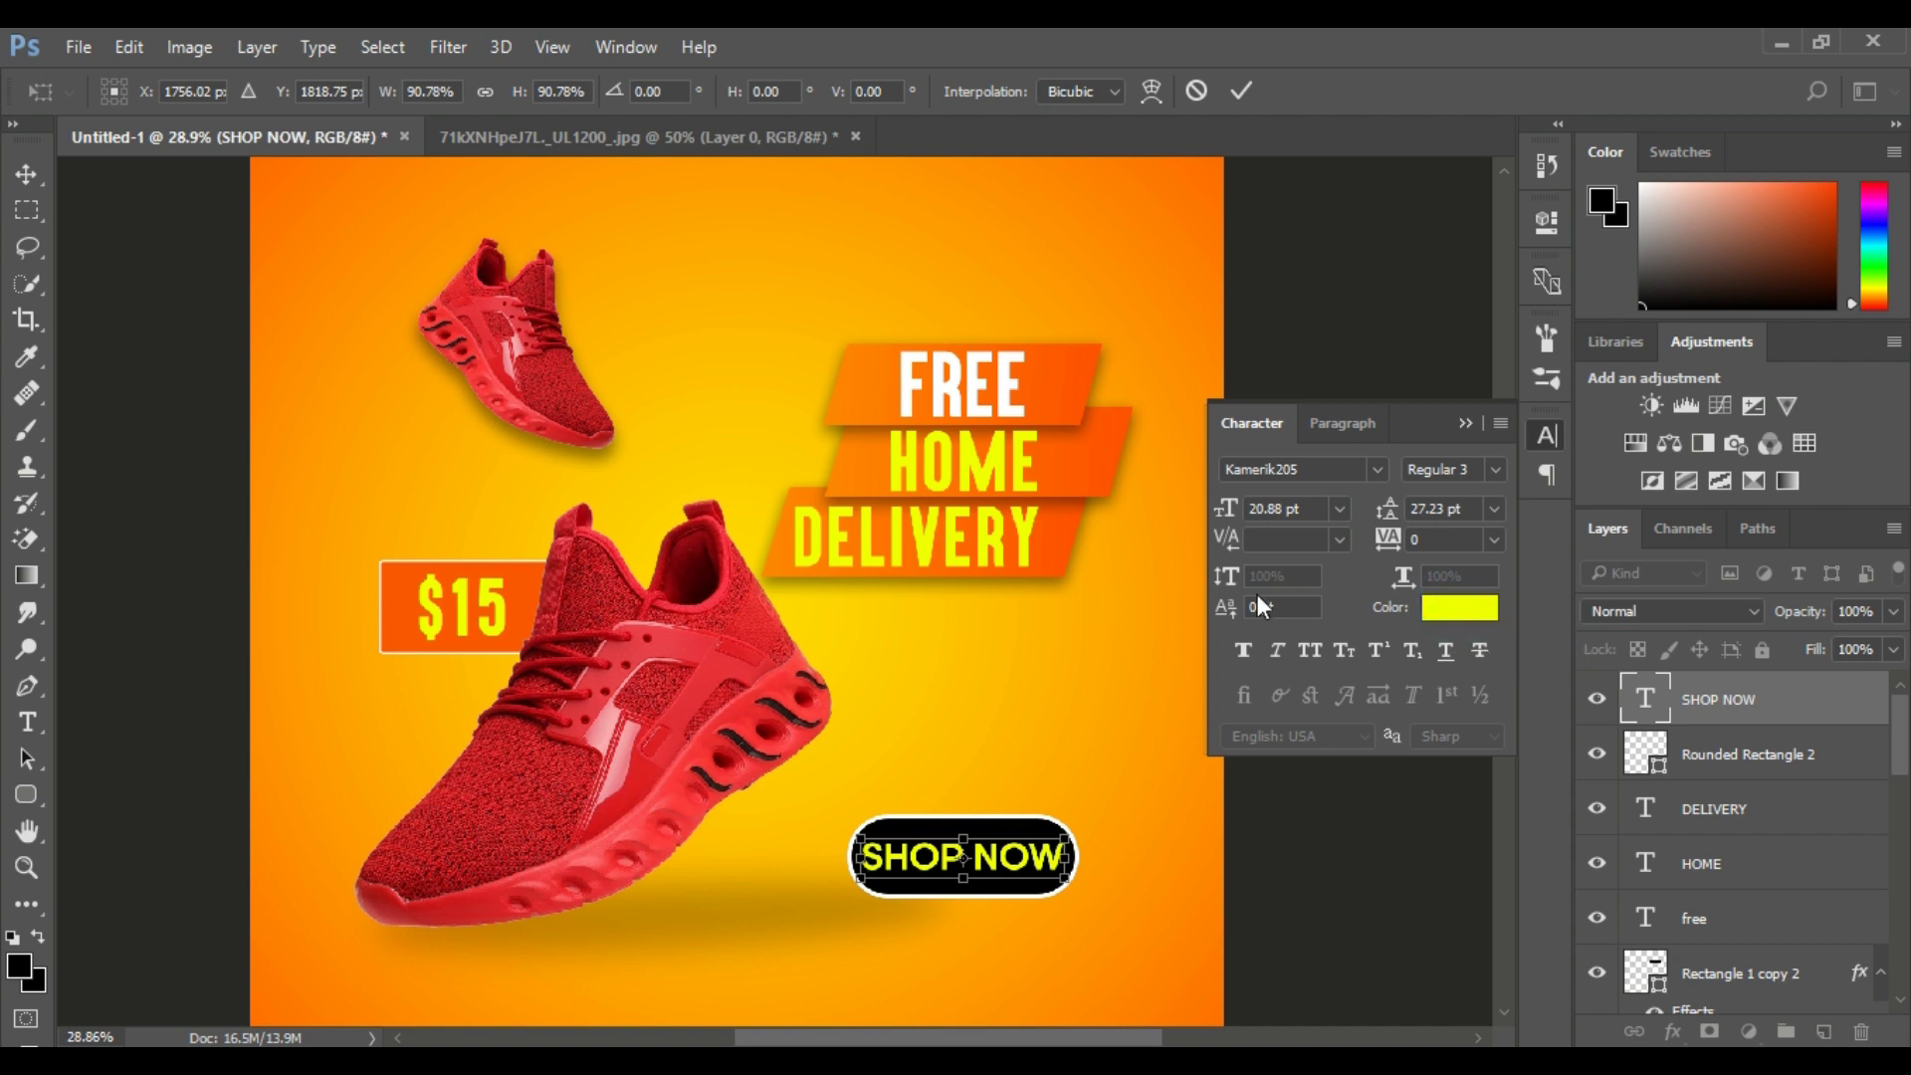
left_click(27, 723)
left_click(850, 449)
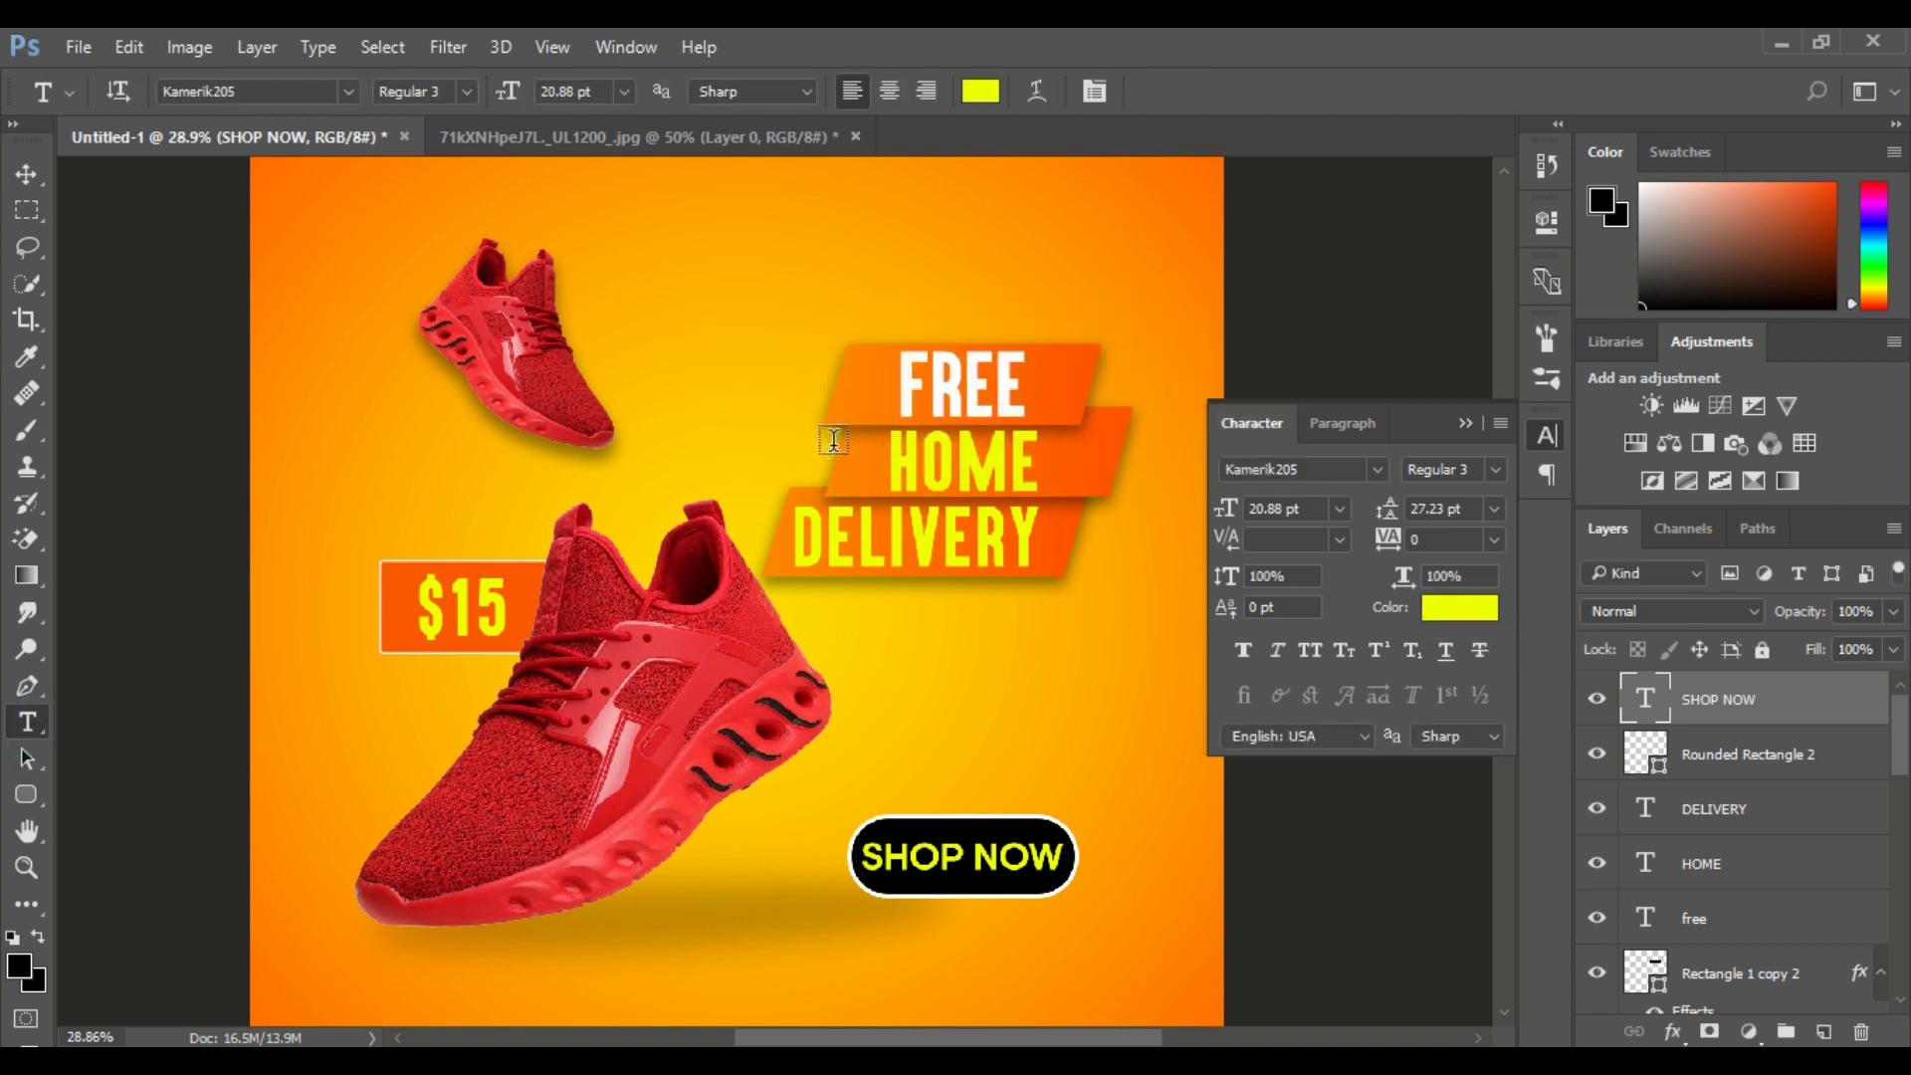
- Change the SHOP NOW text colour to white #ffffff and review the finished ad
left_click(981, 91)
left_click_drag(1212, 508, 1123, 413)
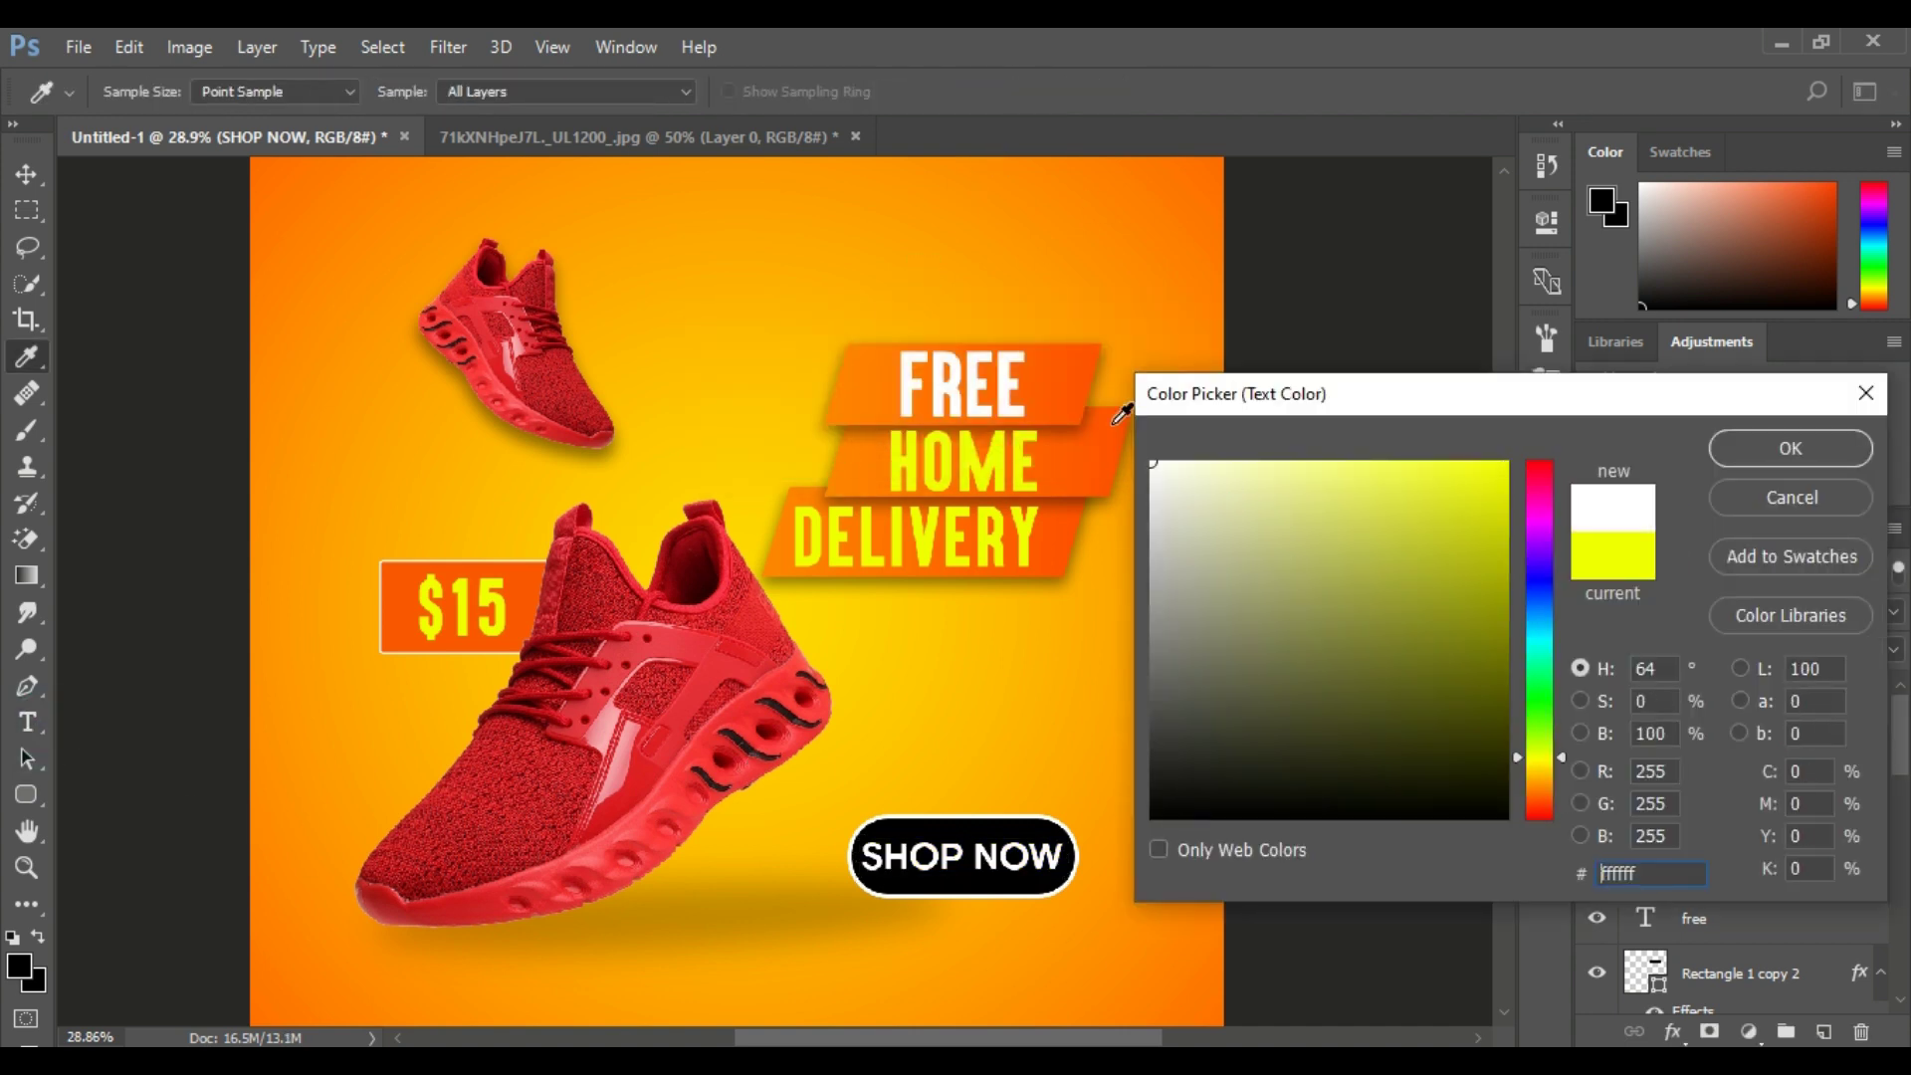
left_click(1759, 446)
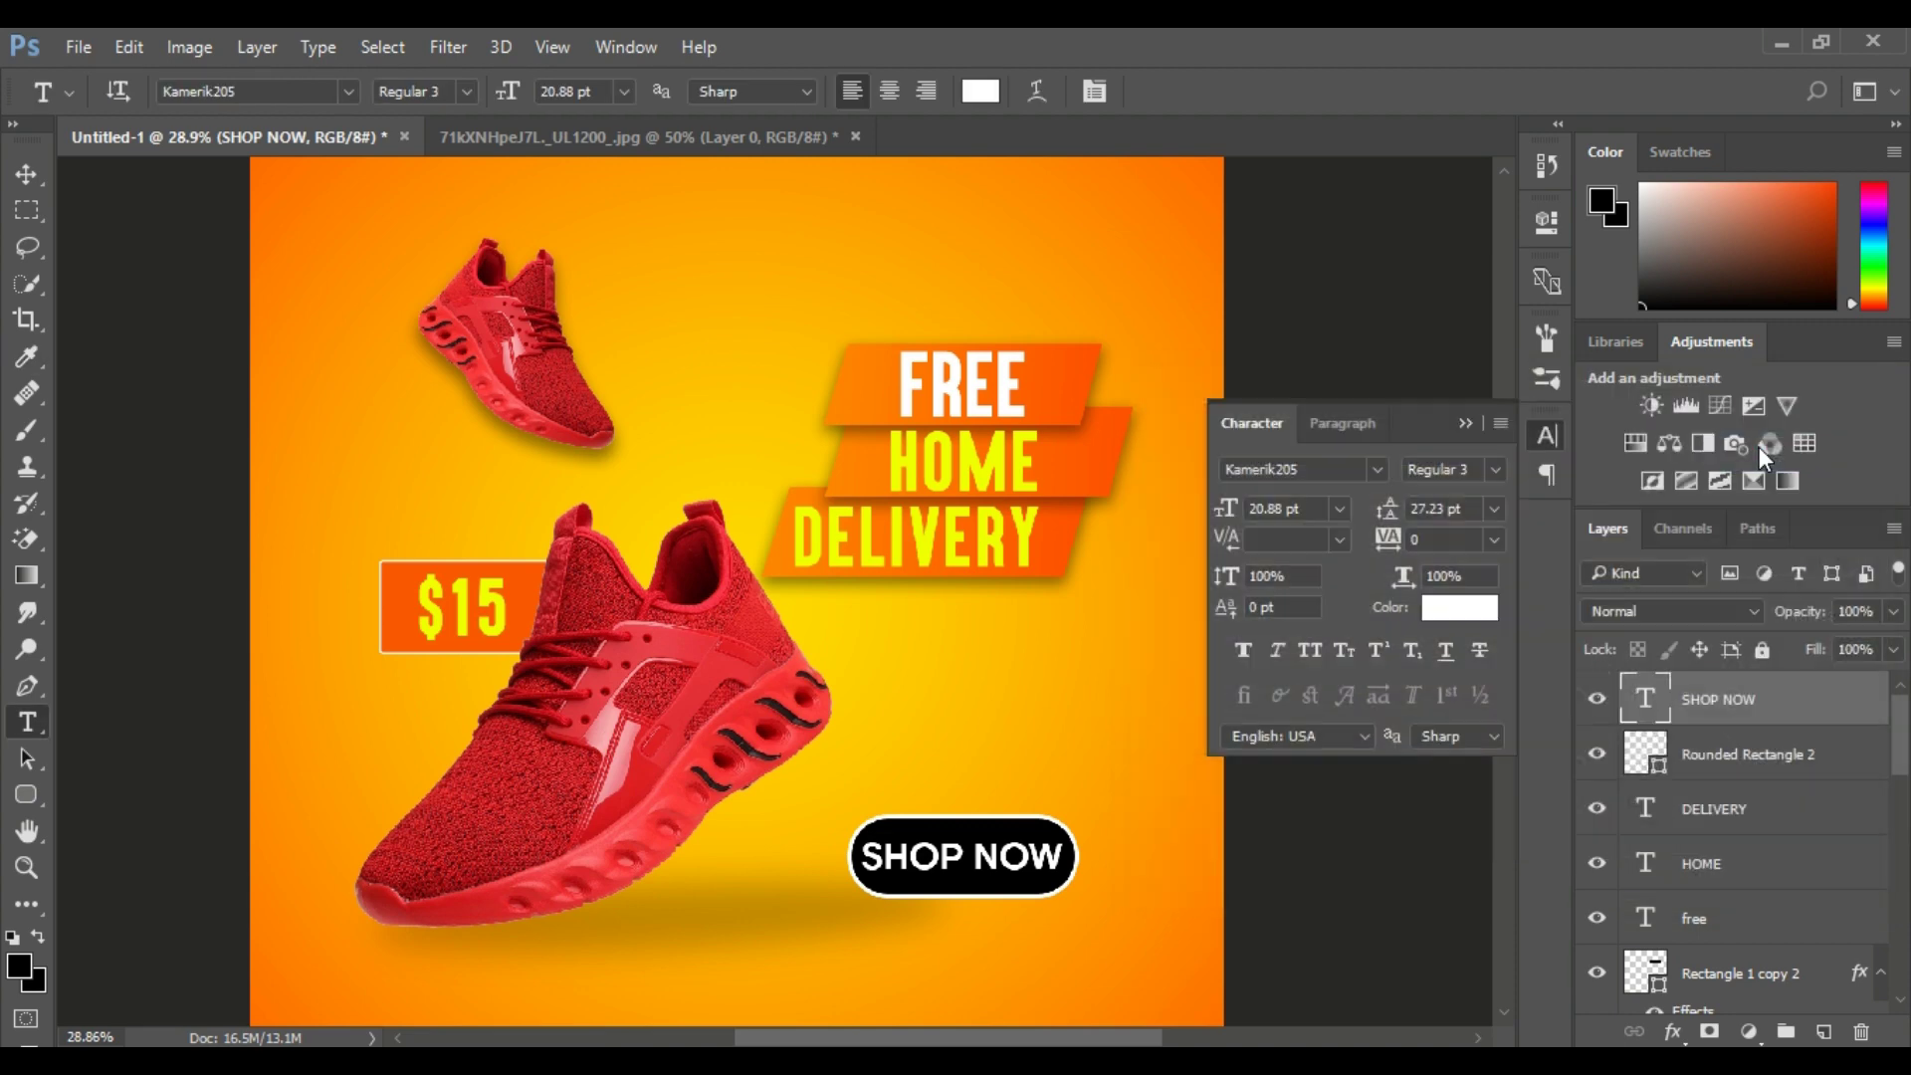
left_click(1463, 412)
scroll(1321, 464, "down", 3)
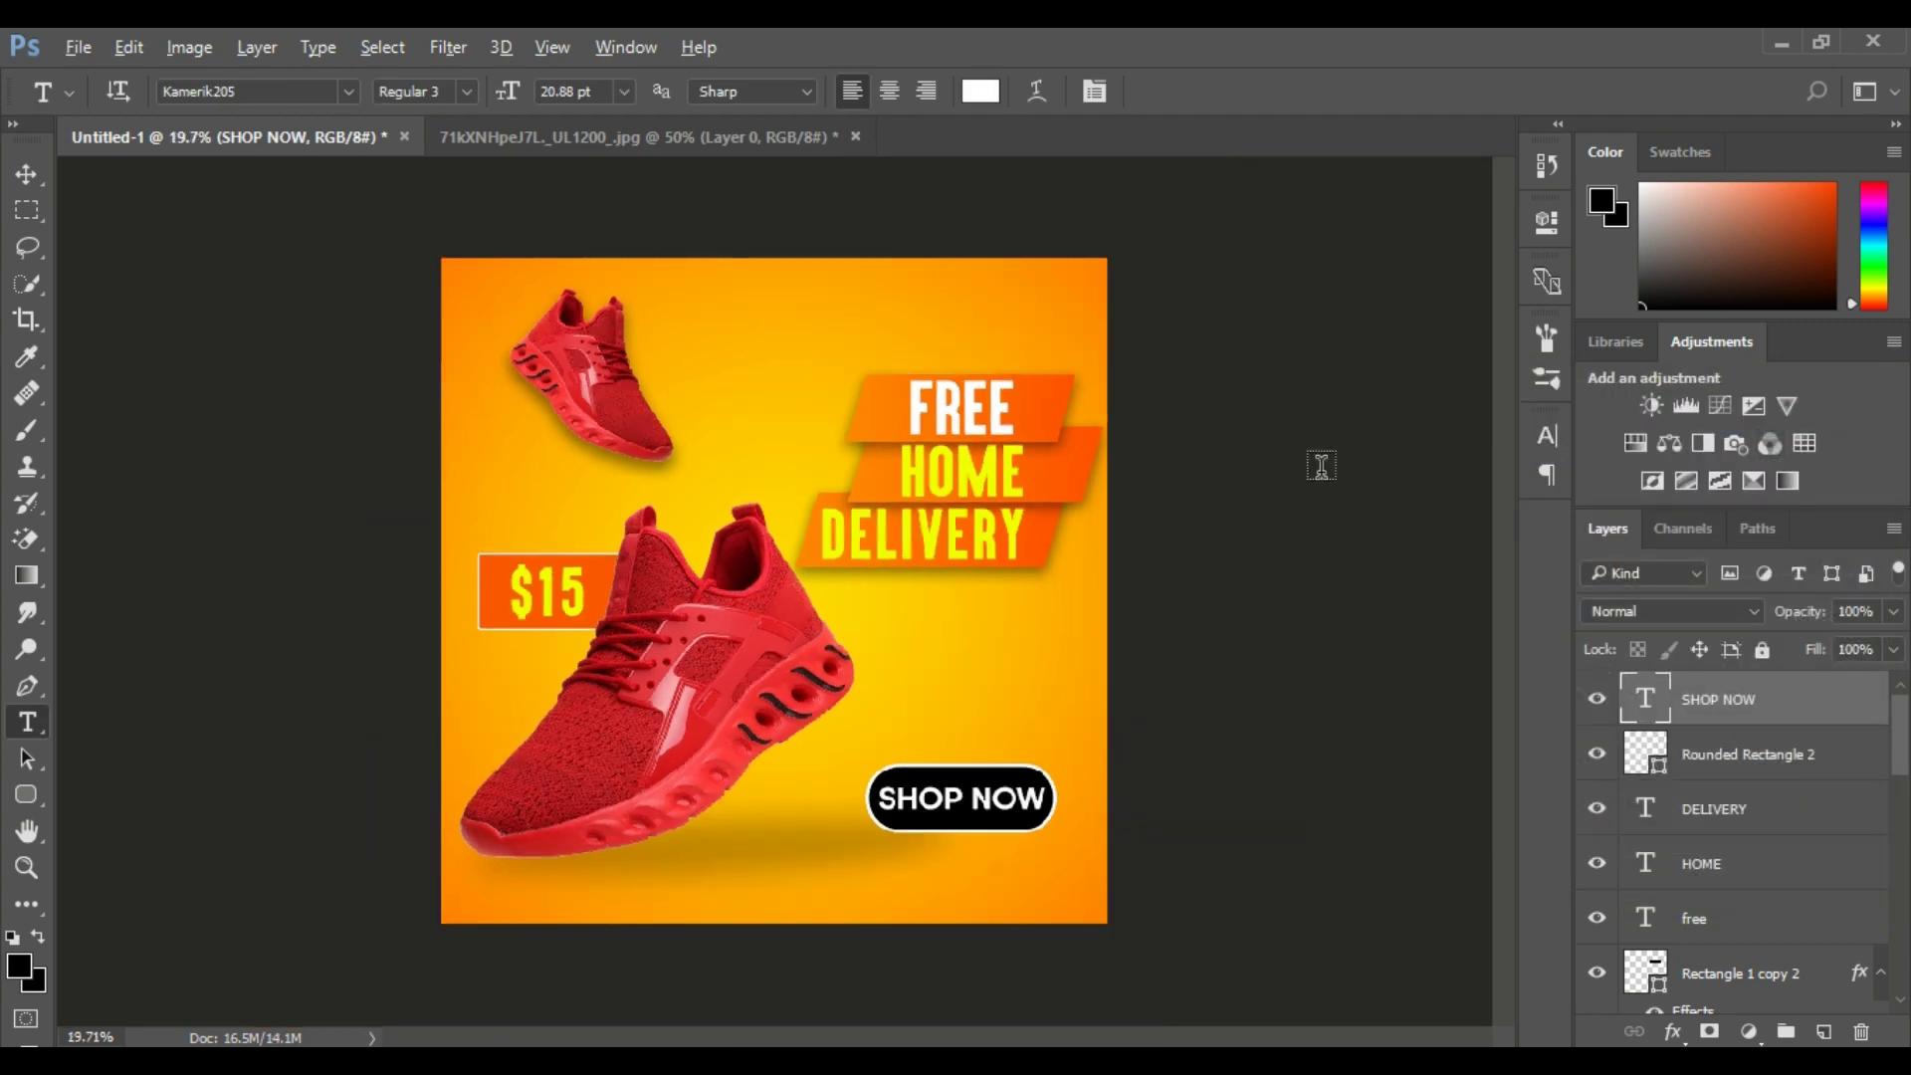
scroll(1321, 465, "down", 2)
scroll(1321, 465, "up", 2)
scroll(1321, 465, "up", 2)
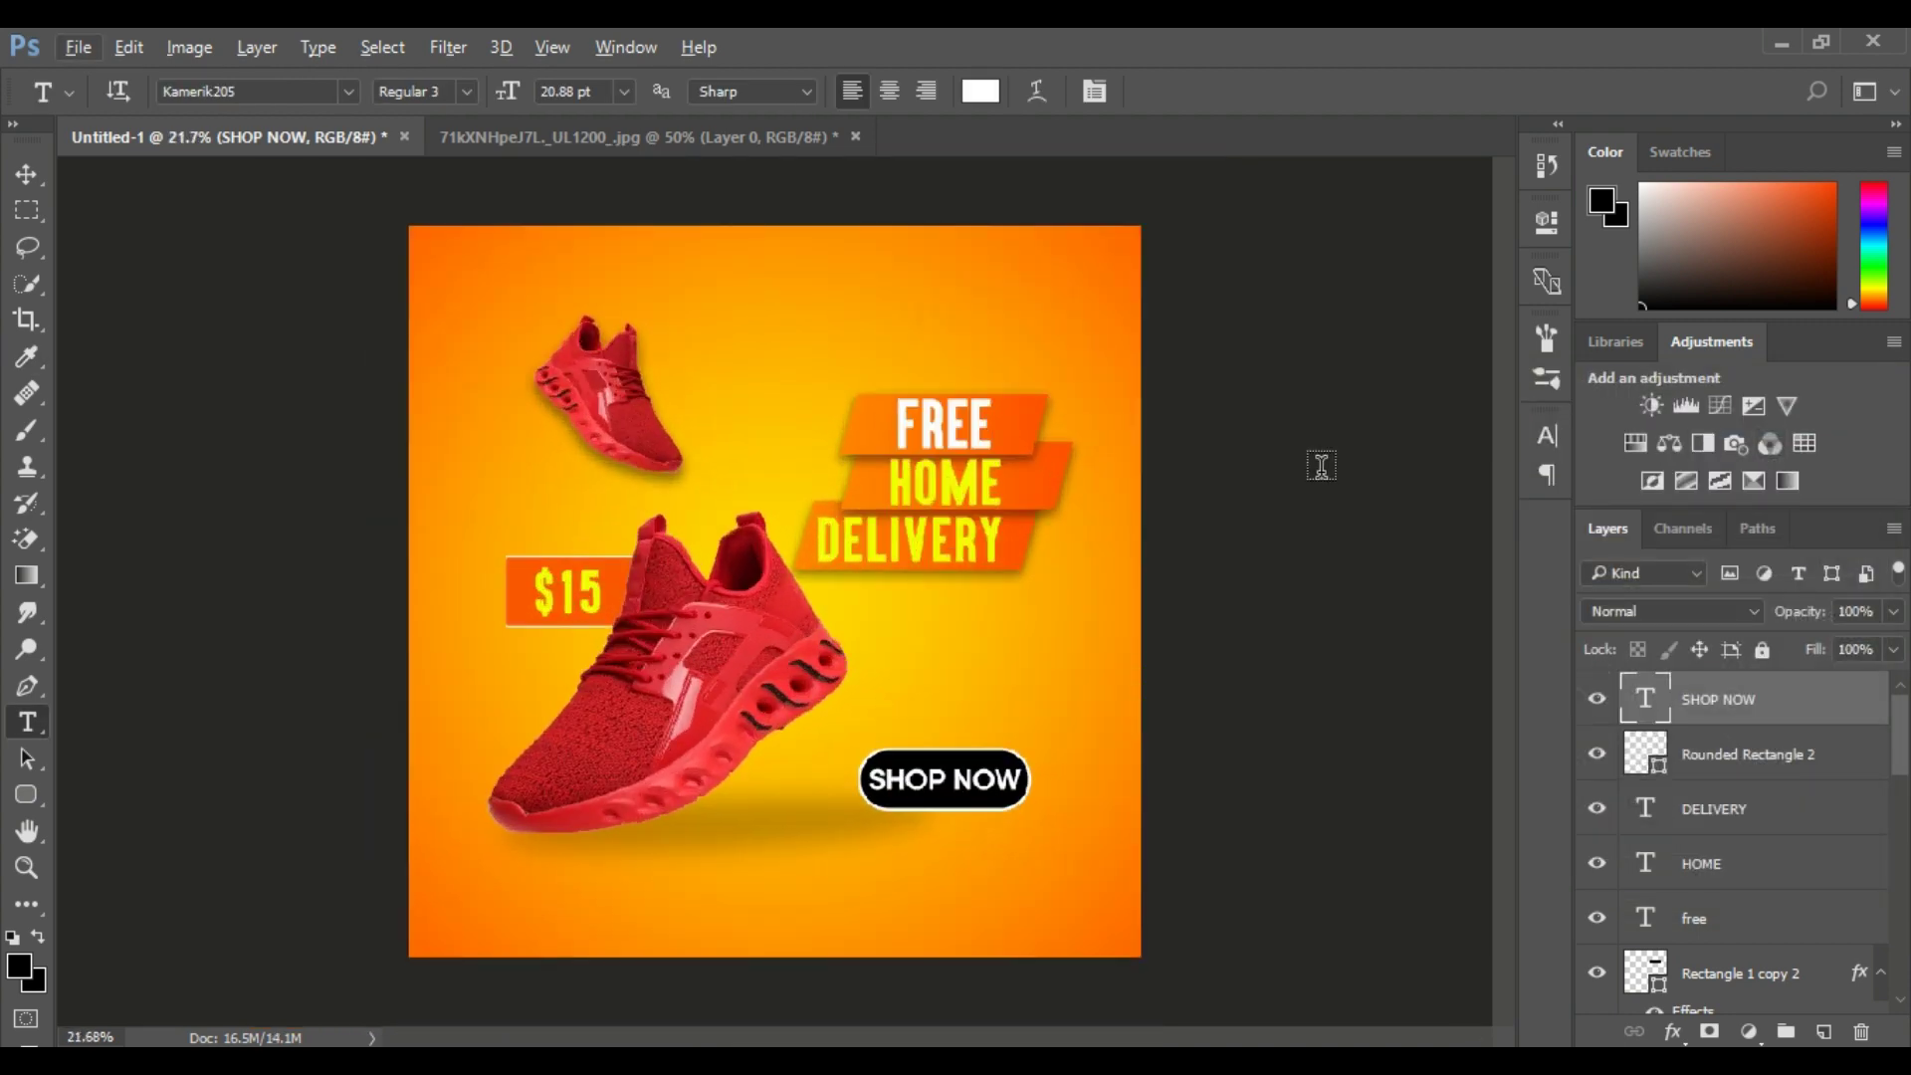